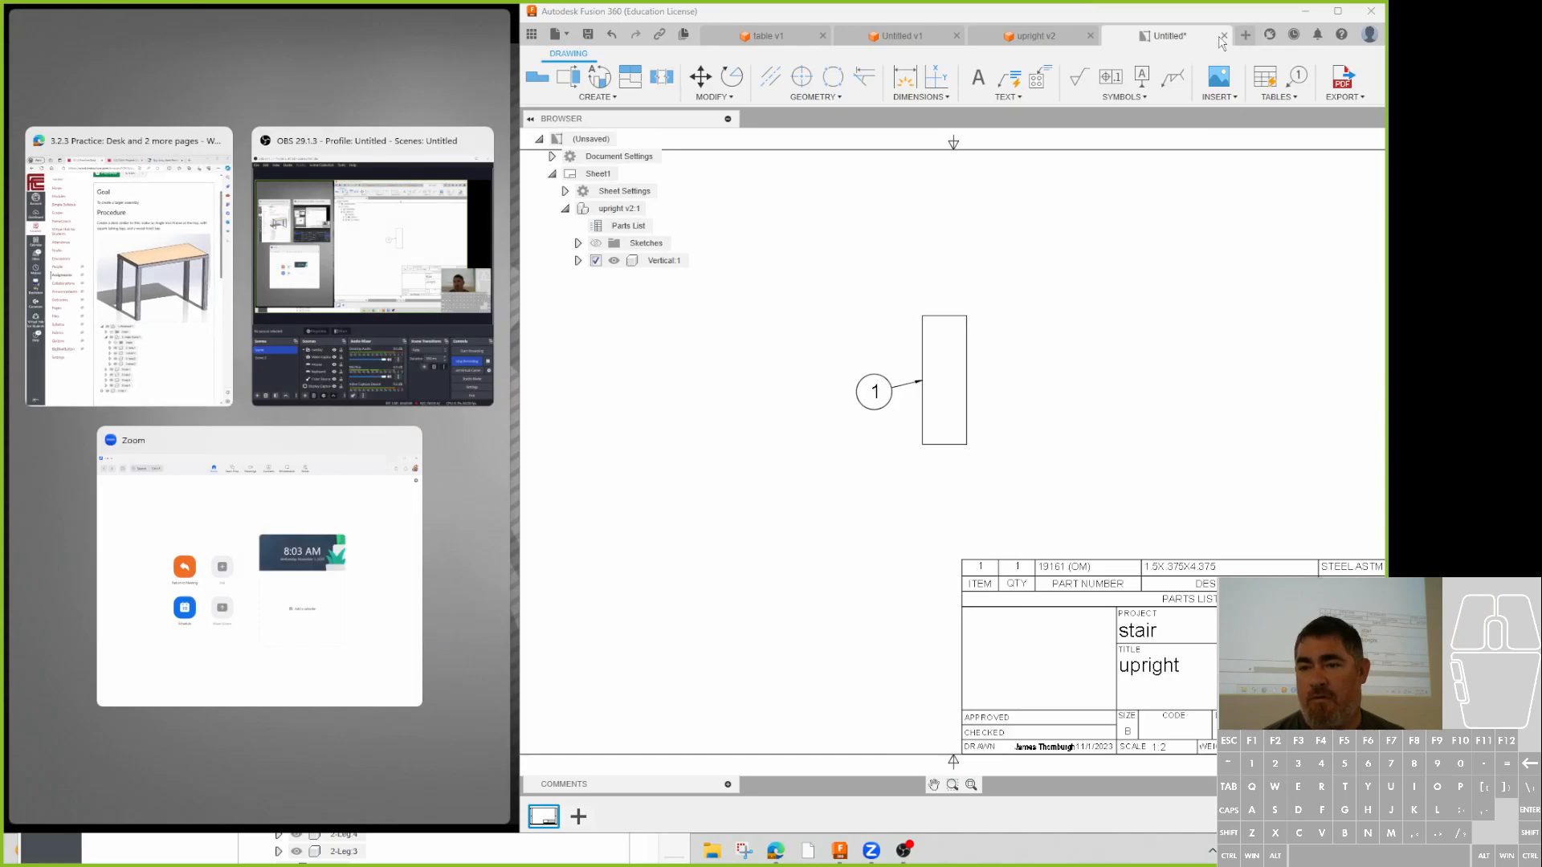
- Delete all the timeline features of the upright part so its design is empty
{"action": "left_click", "coordinate": [1036, 447]}
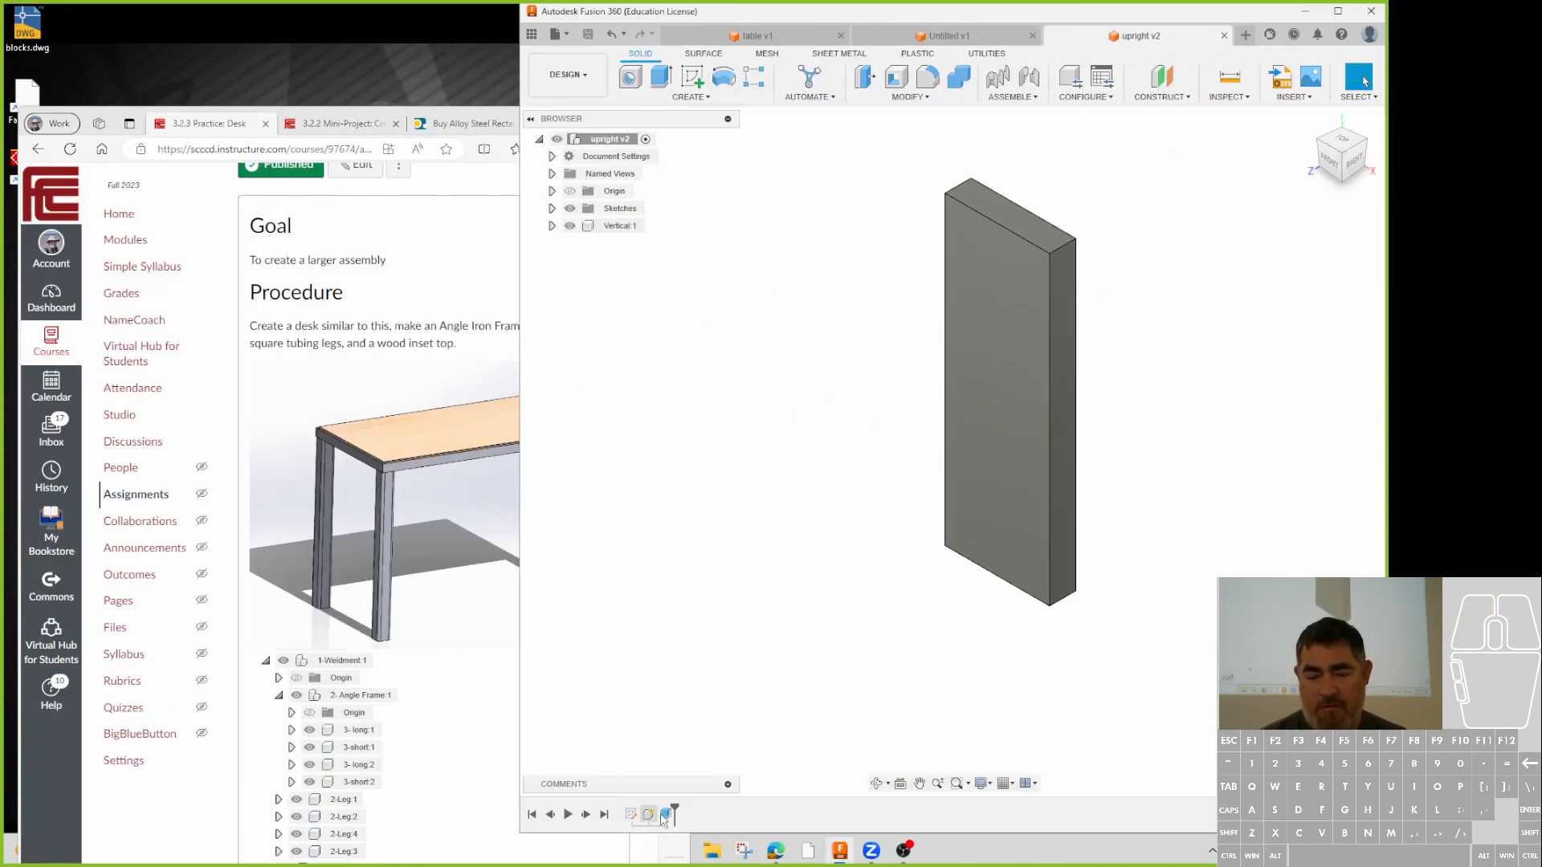
{"action": "left_click", "coordinate": [666, 815]}
{"action": "left_click", "coordinate": [634, 815], "text": "shift"}
{"action": "key", "text": "Delete"}
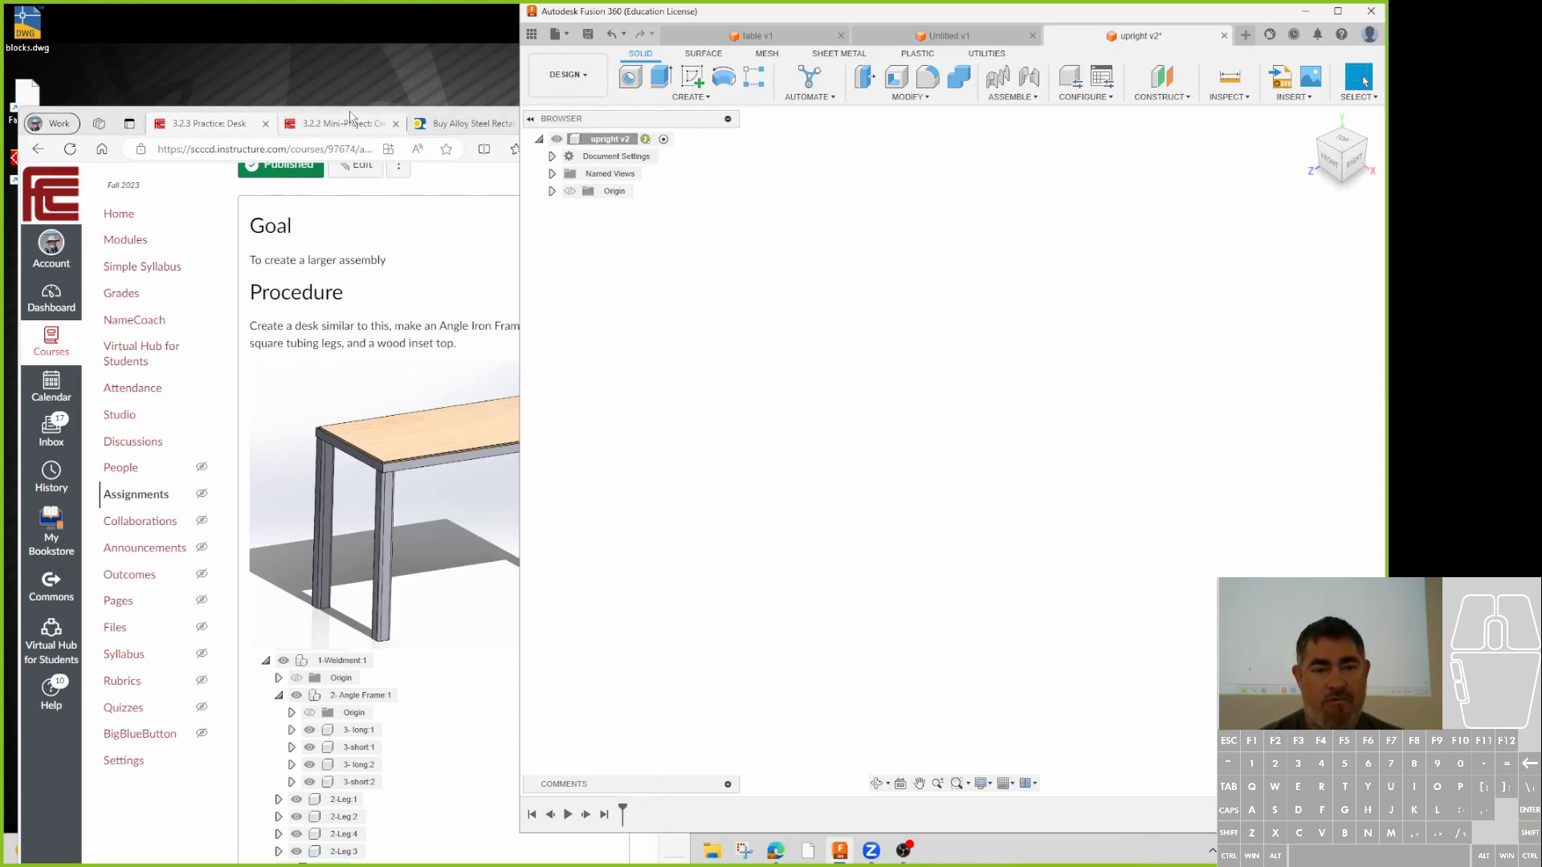
- Bring the assignment page's component tree and Steps list into view, and arrange the browser and Fusion 360 windows side by side
{"action": "left_click", "coordinate": [358, 130]}
{"action": "scroll", "coordinate": [358, 560], "scroll_direction": "down", "scroll_amount": 6}
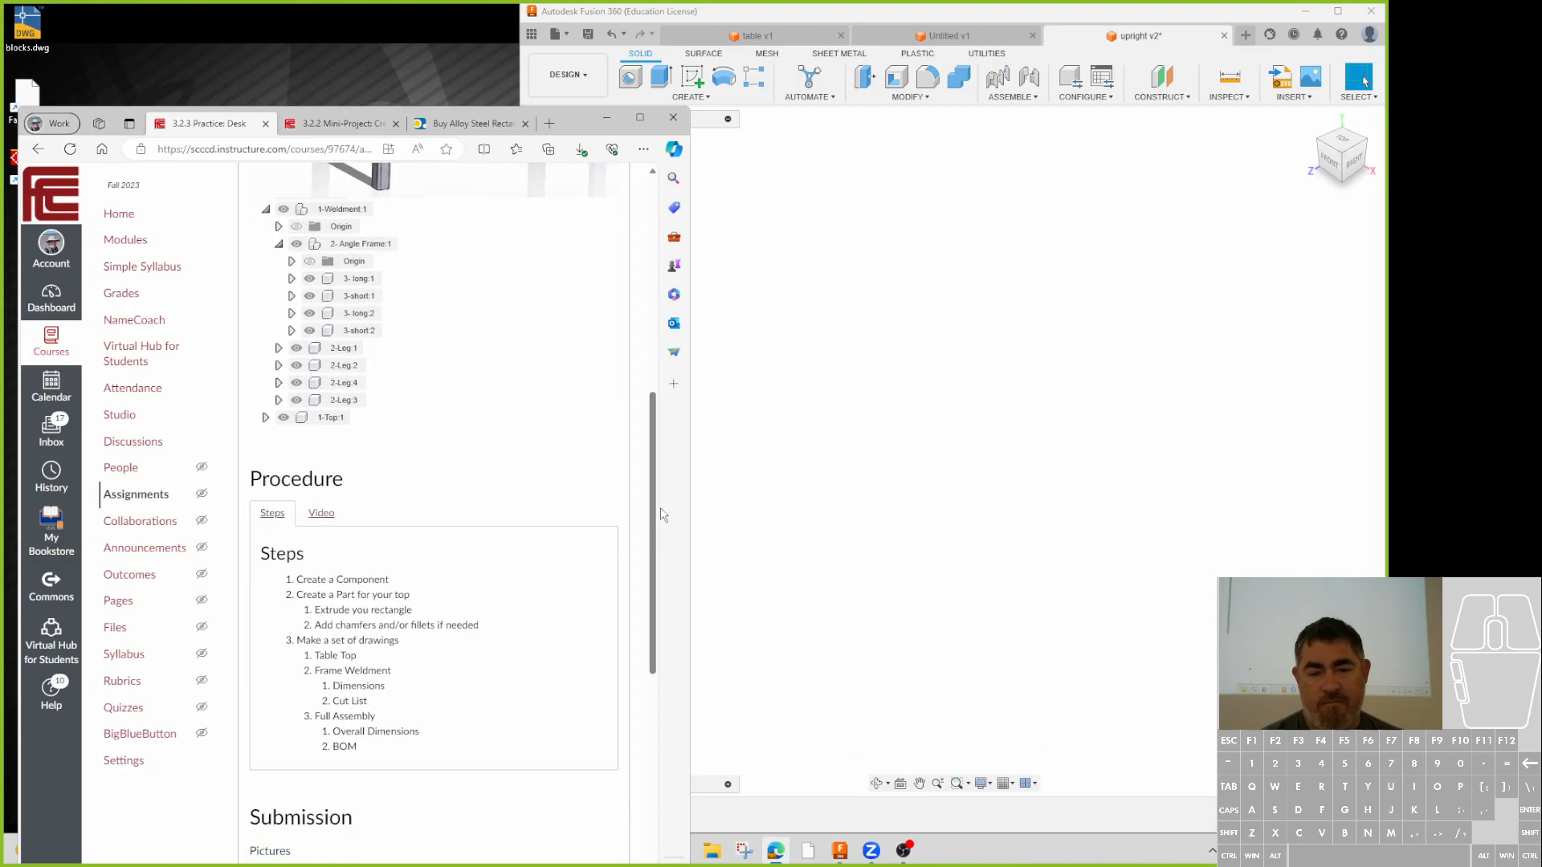
{"action": "left_click_drag", "start_coordinate": [585, 125], "coordinate": [375, 90]}
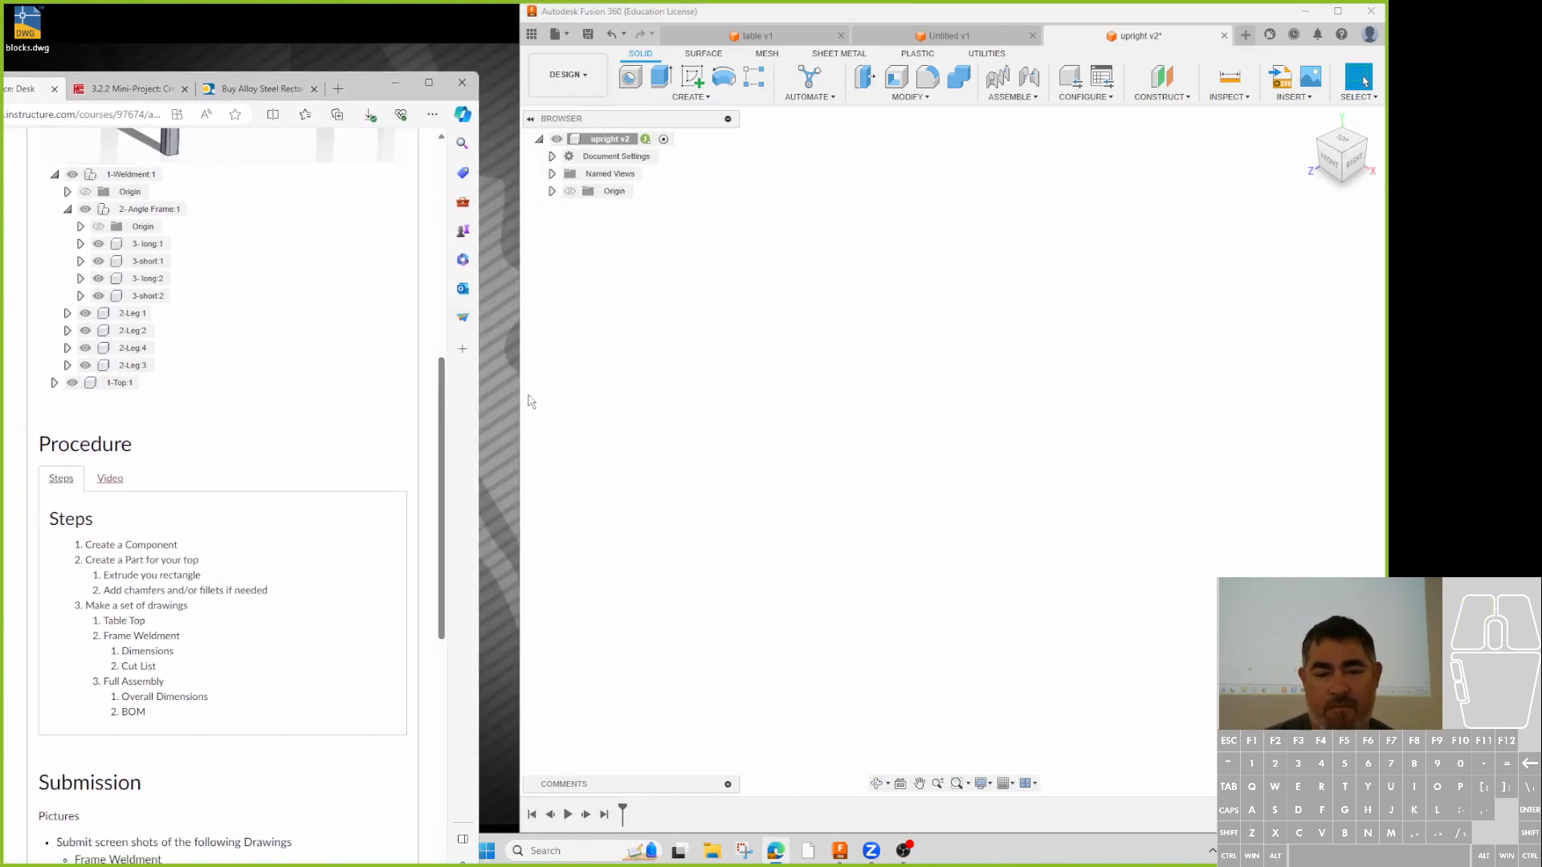
{"action": "left_click_drag", "start_coordinate": [519, 395], "coordinate": [481, 395]}
{"action": "left_click", "coordinate": [695, 573]}
{"action": "left_click", "coordinate": [584, 300]}
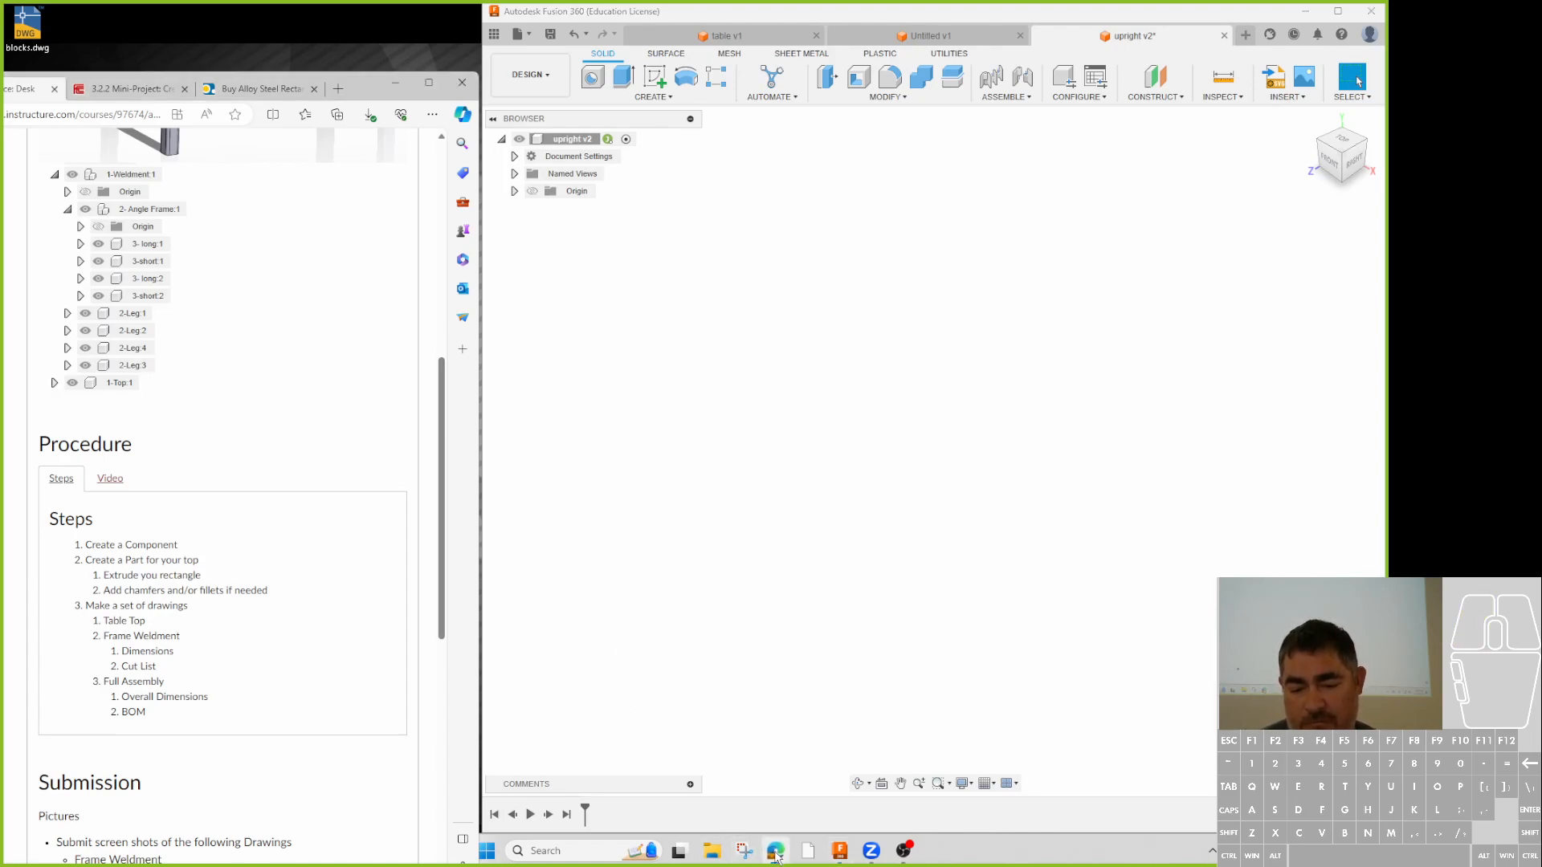
- Open Excel with a blank workbook and position its window so the assignment page stays uncovered
{"action": "left_click", "coordinate": [487, 851]}
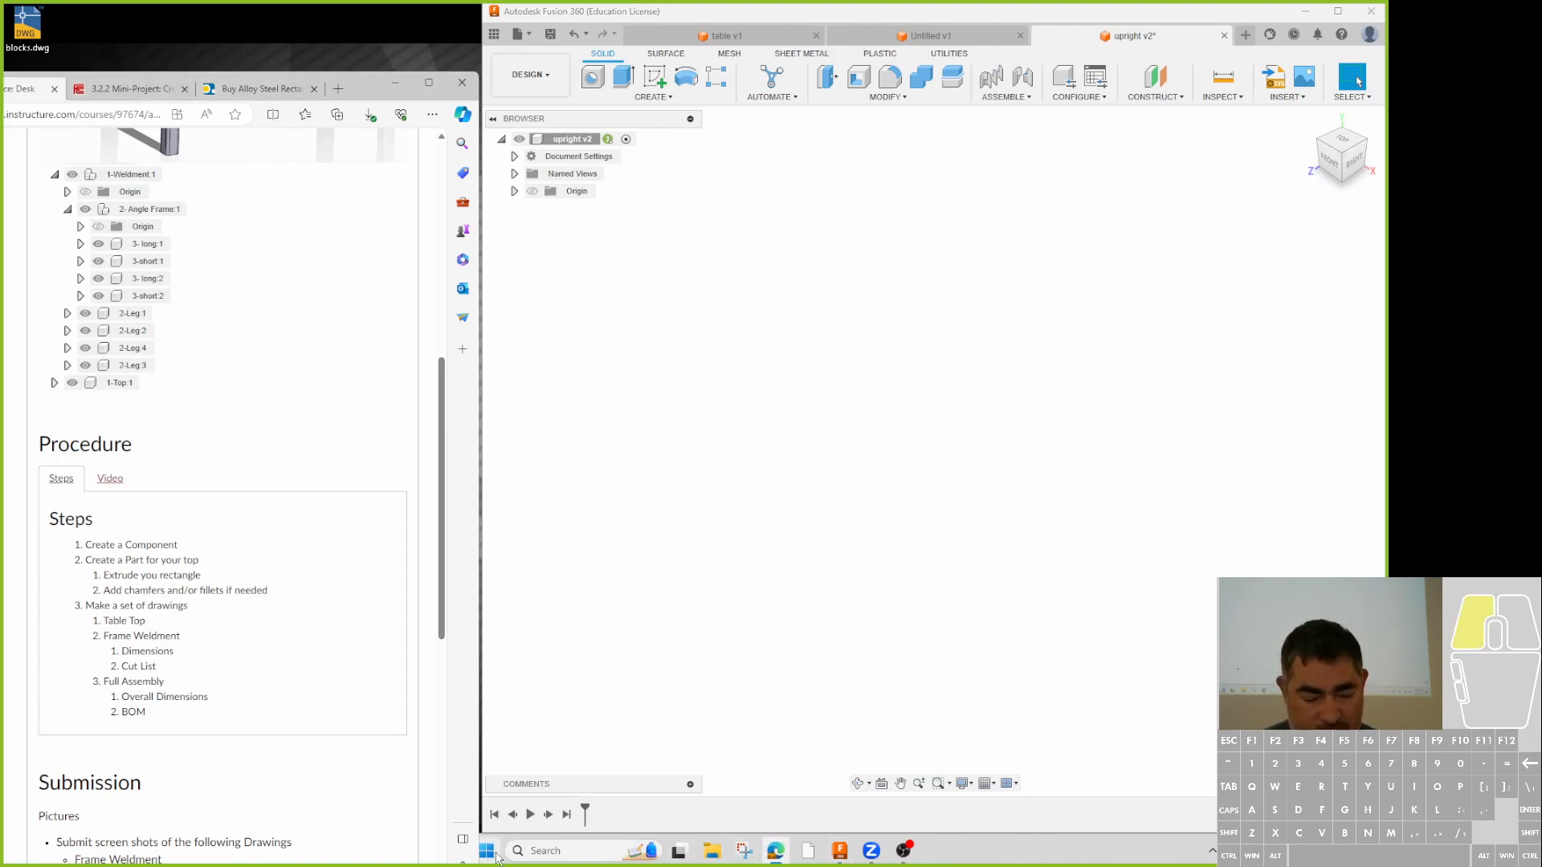
{"action": "type", "text": "excell"}
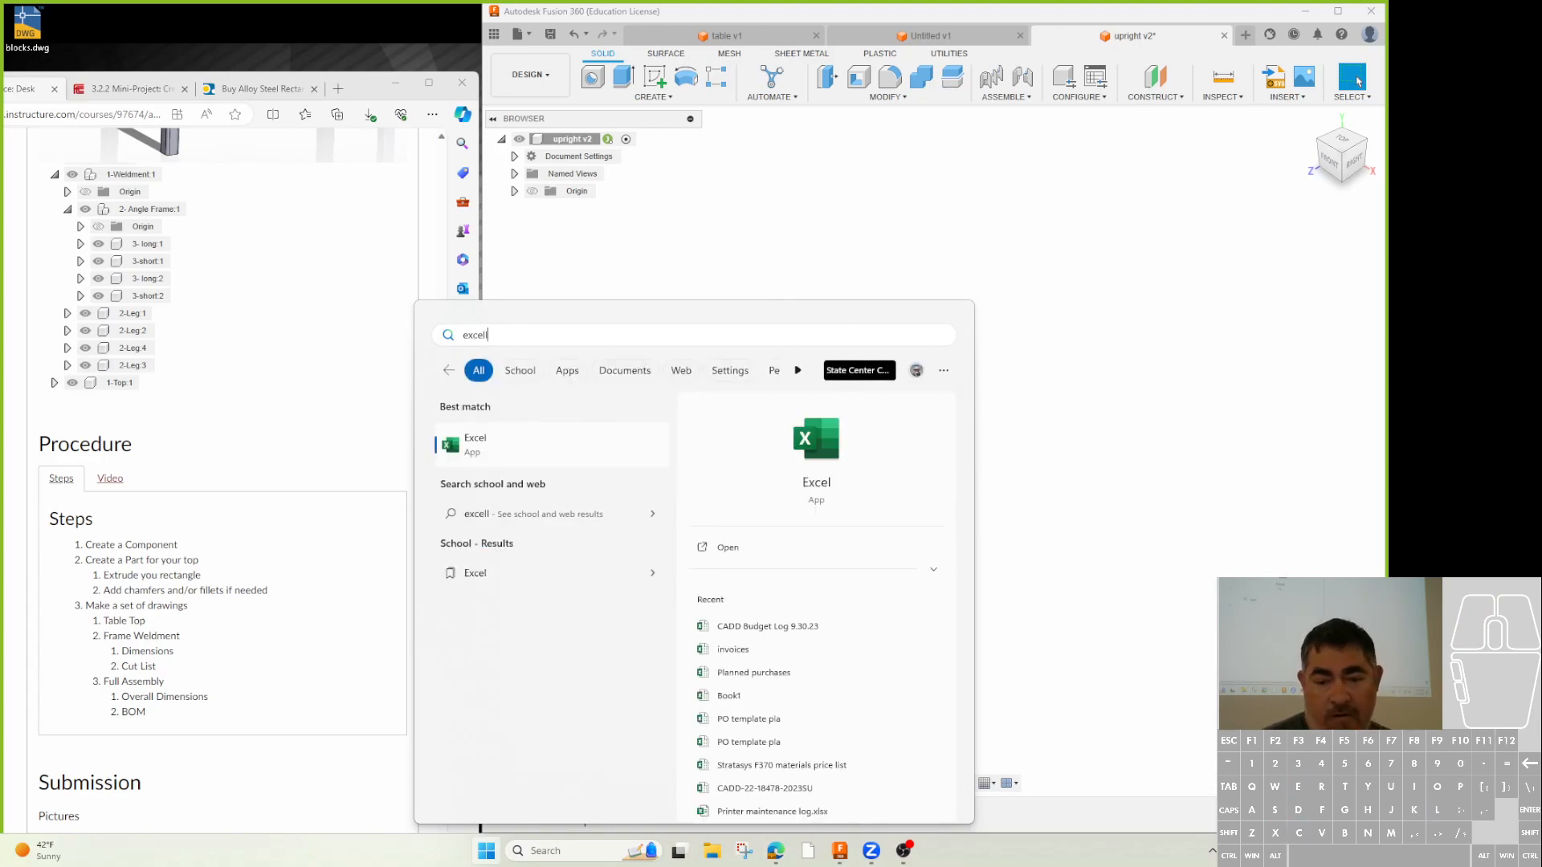
{"action": "key", "text": "Return"}
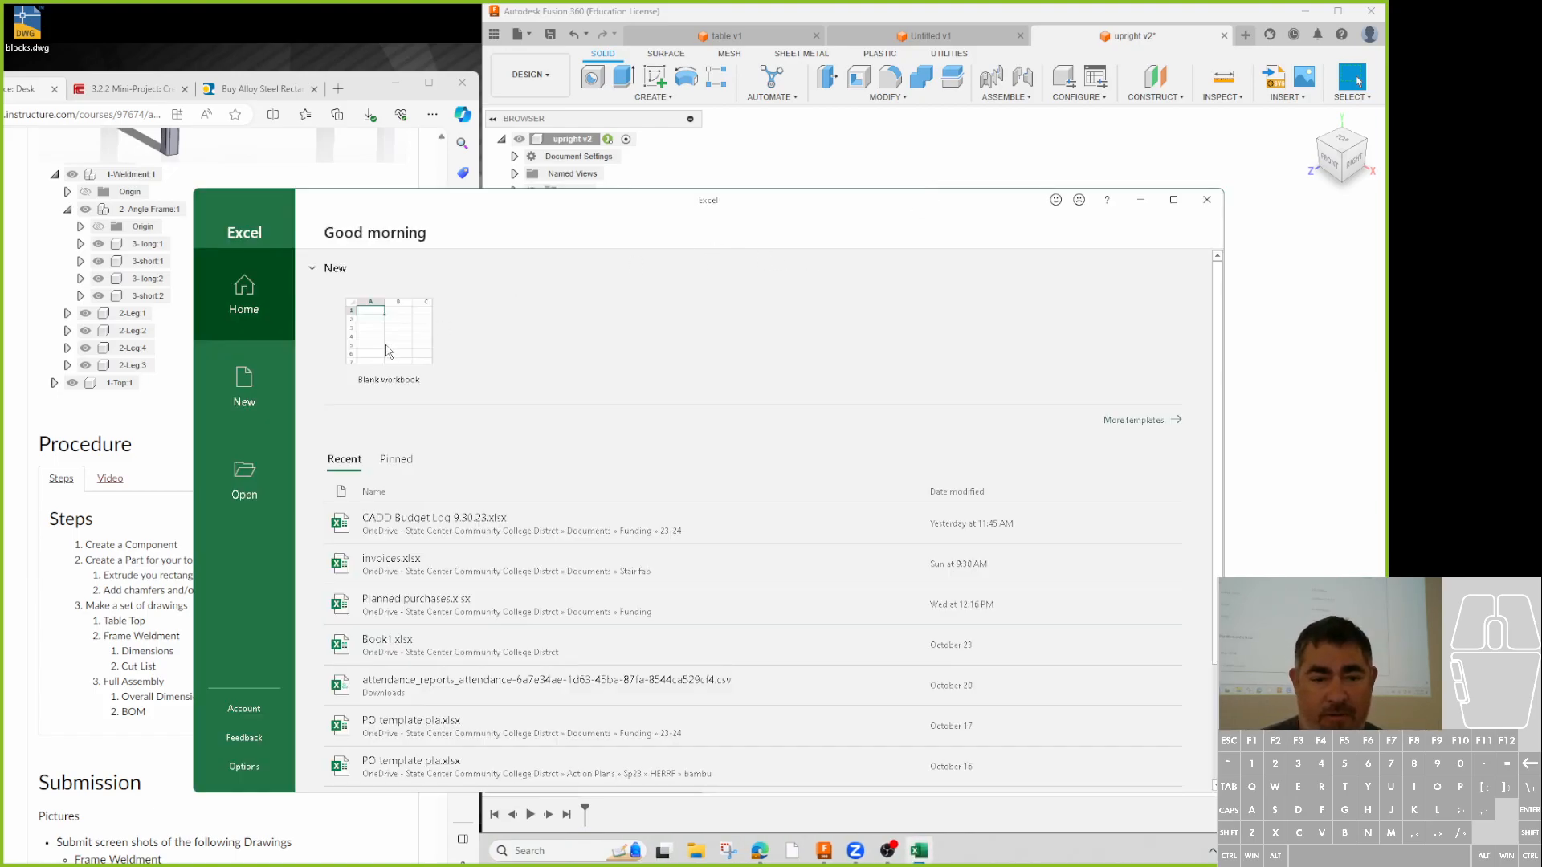
{"action": "left_click", "coordinate": [389, 351]}
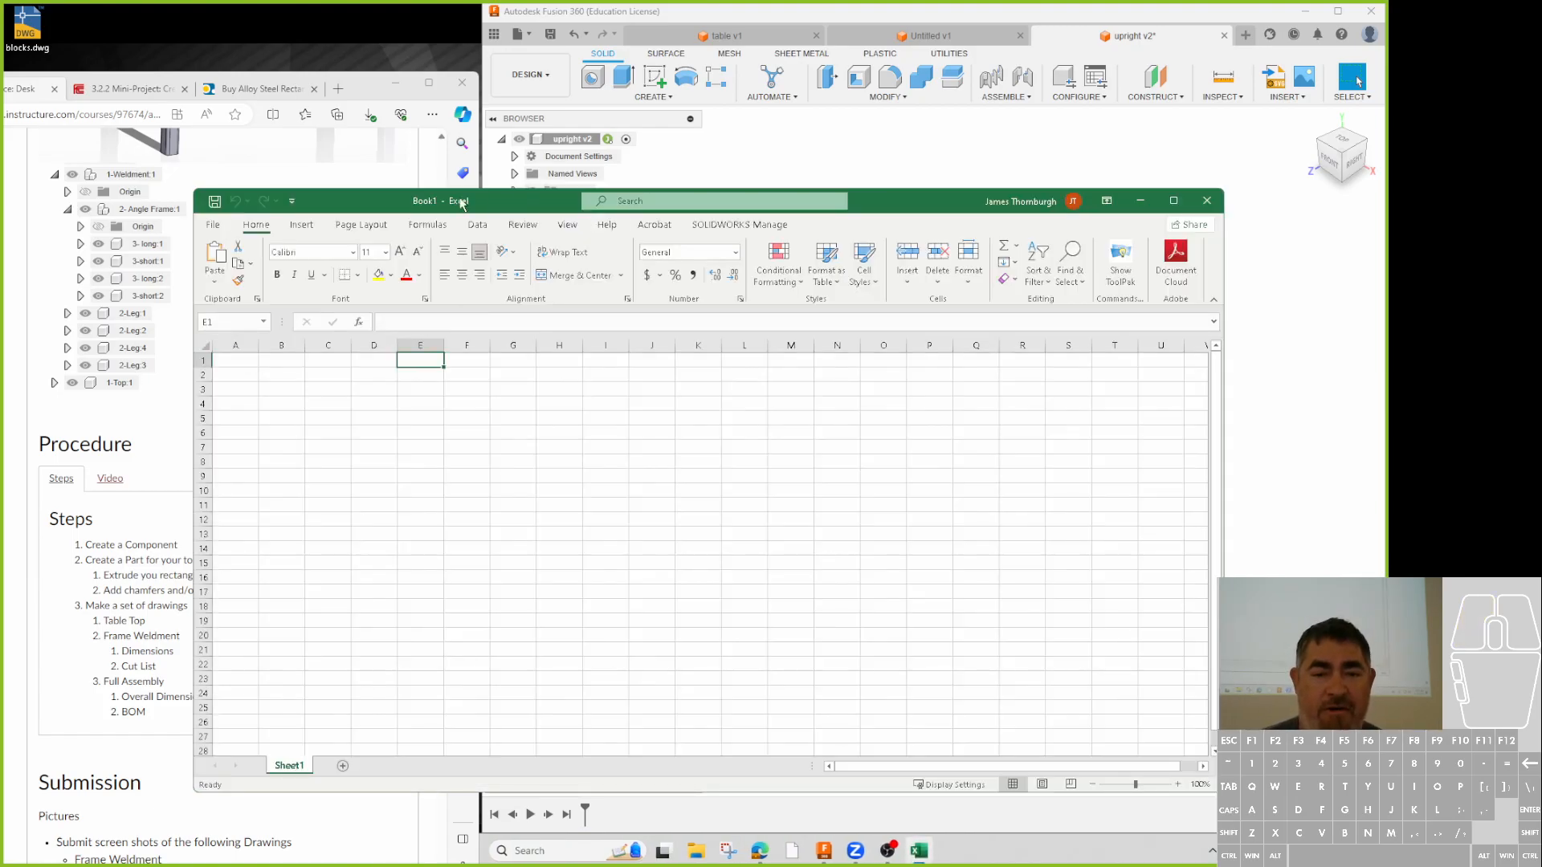
{"action": "left_click_drag", "start_coordinate": [358, 204], "coordinate": [832, 189]}
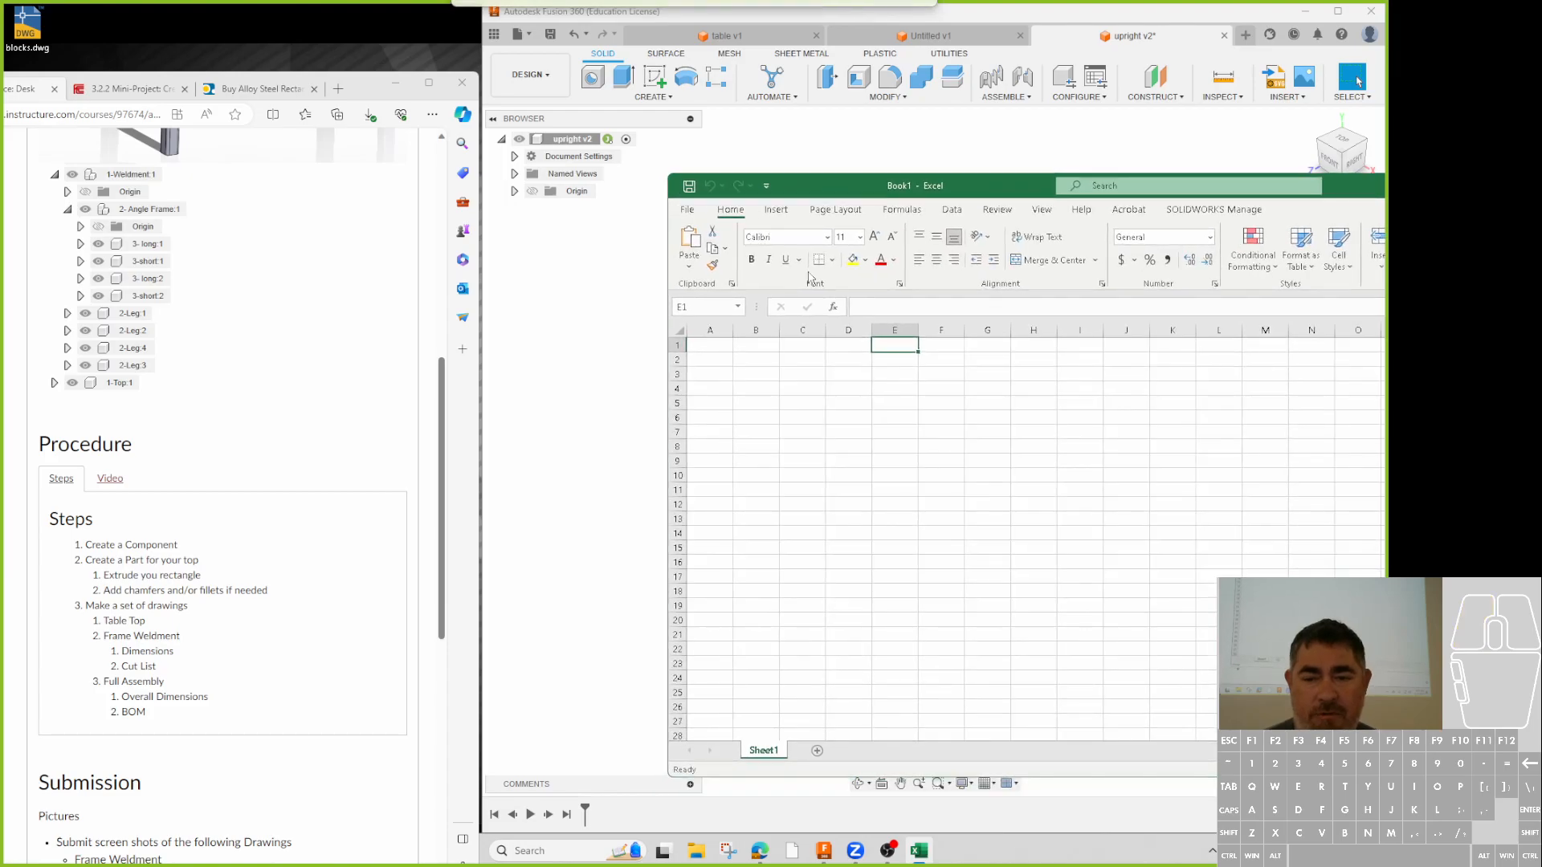
- Enter Full in cell A2 as the top-level assembly item
{"action": "left_click", "coordinate": [713, 360]}
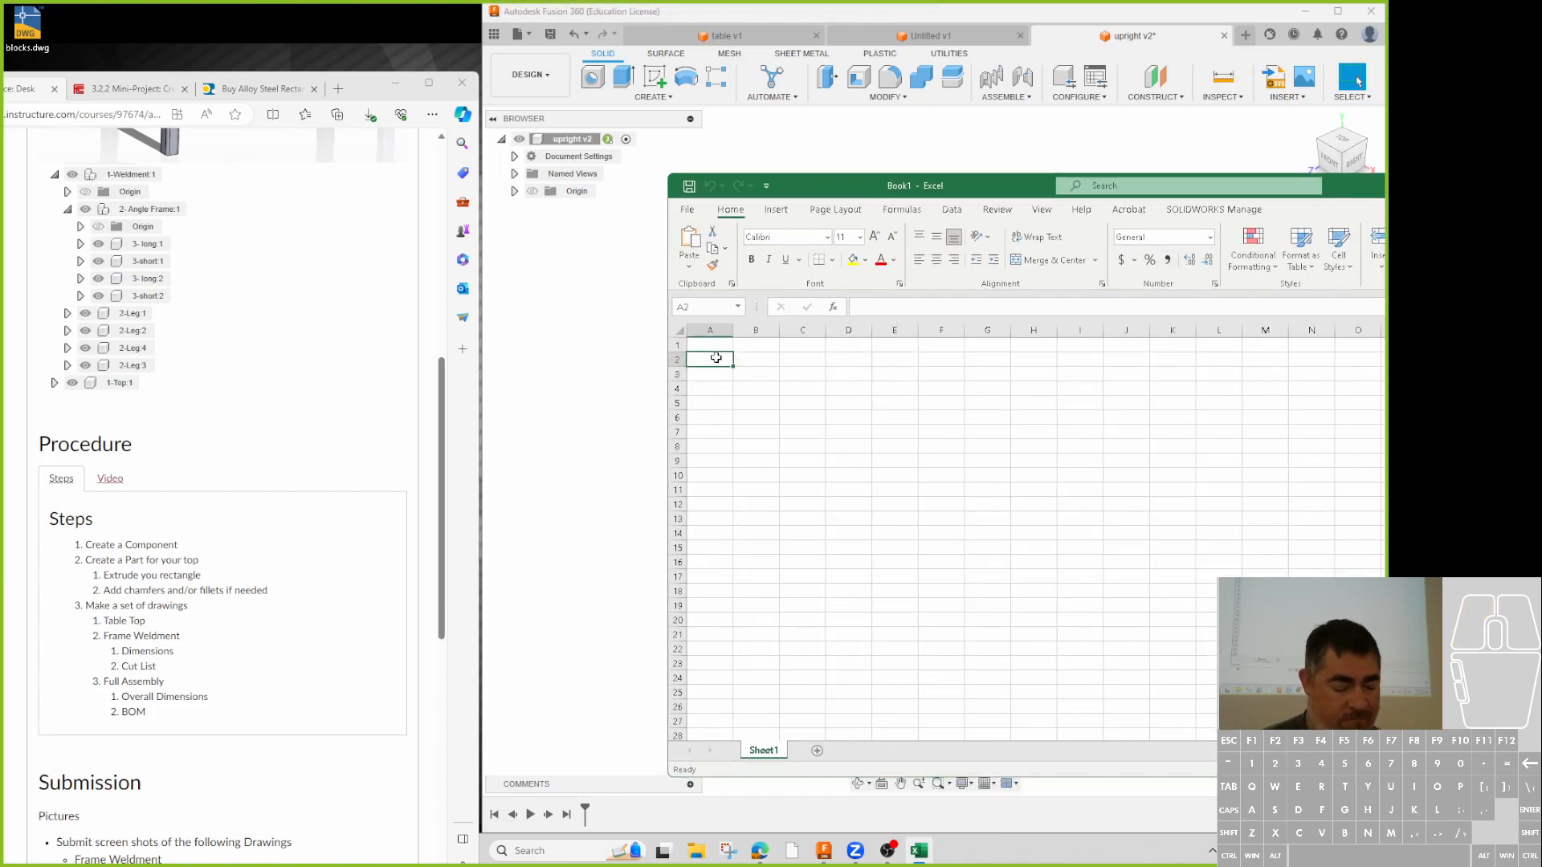
{"action": "type", "text": "Fuu"}
{"action": "type", "text": "ll"}
{"action": "key", "text": "Return"}
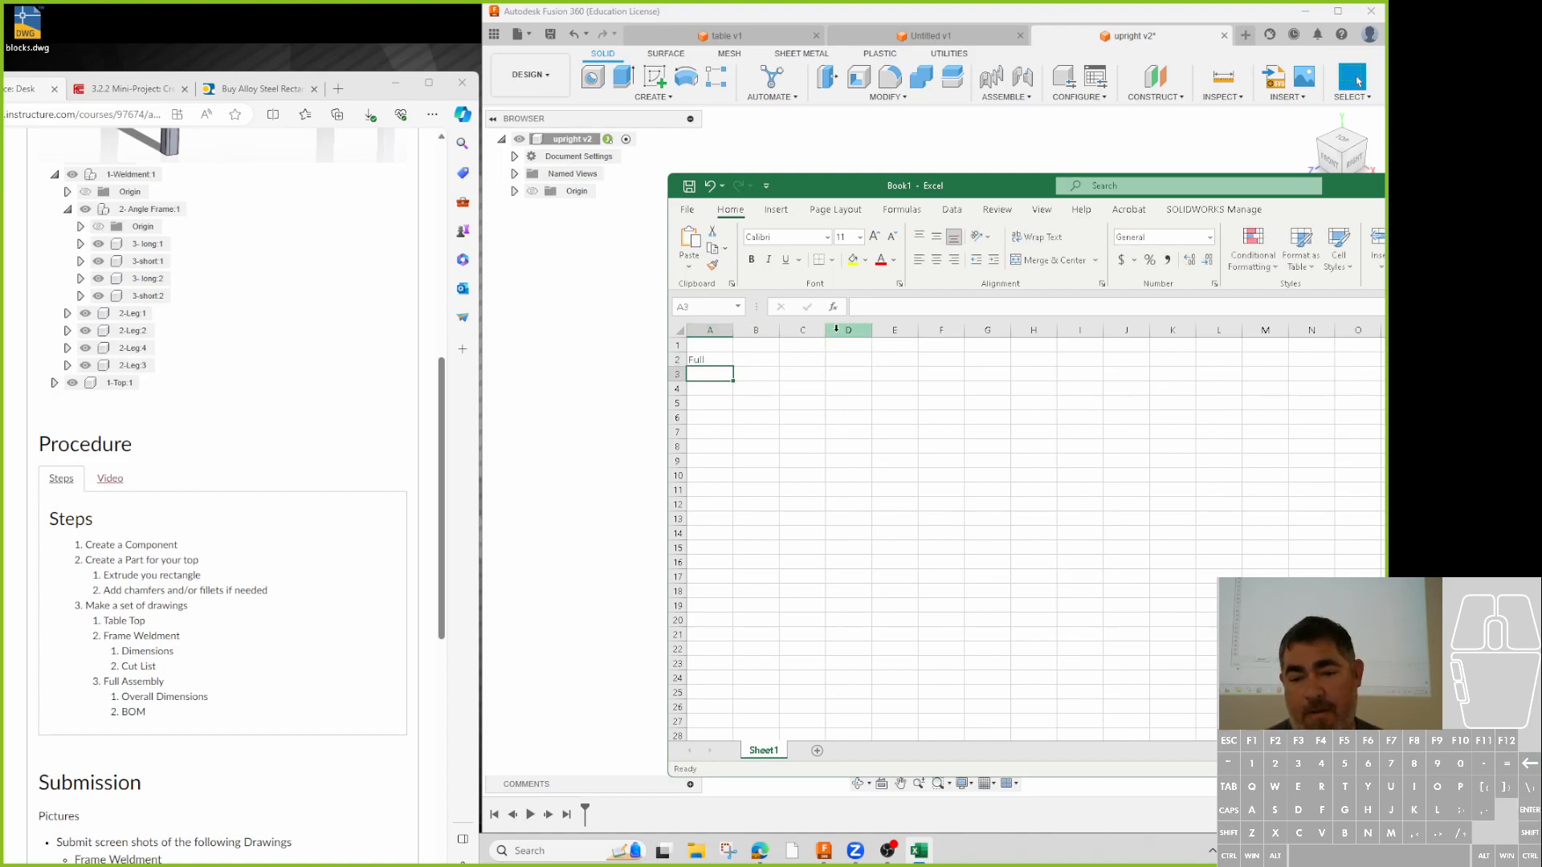
- Add the headings Item in A1 and qty in D1, and enter quantity 1 for the Full row
{"action": "left_click", "coordinate": [700, 346]}
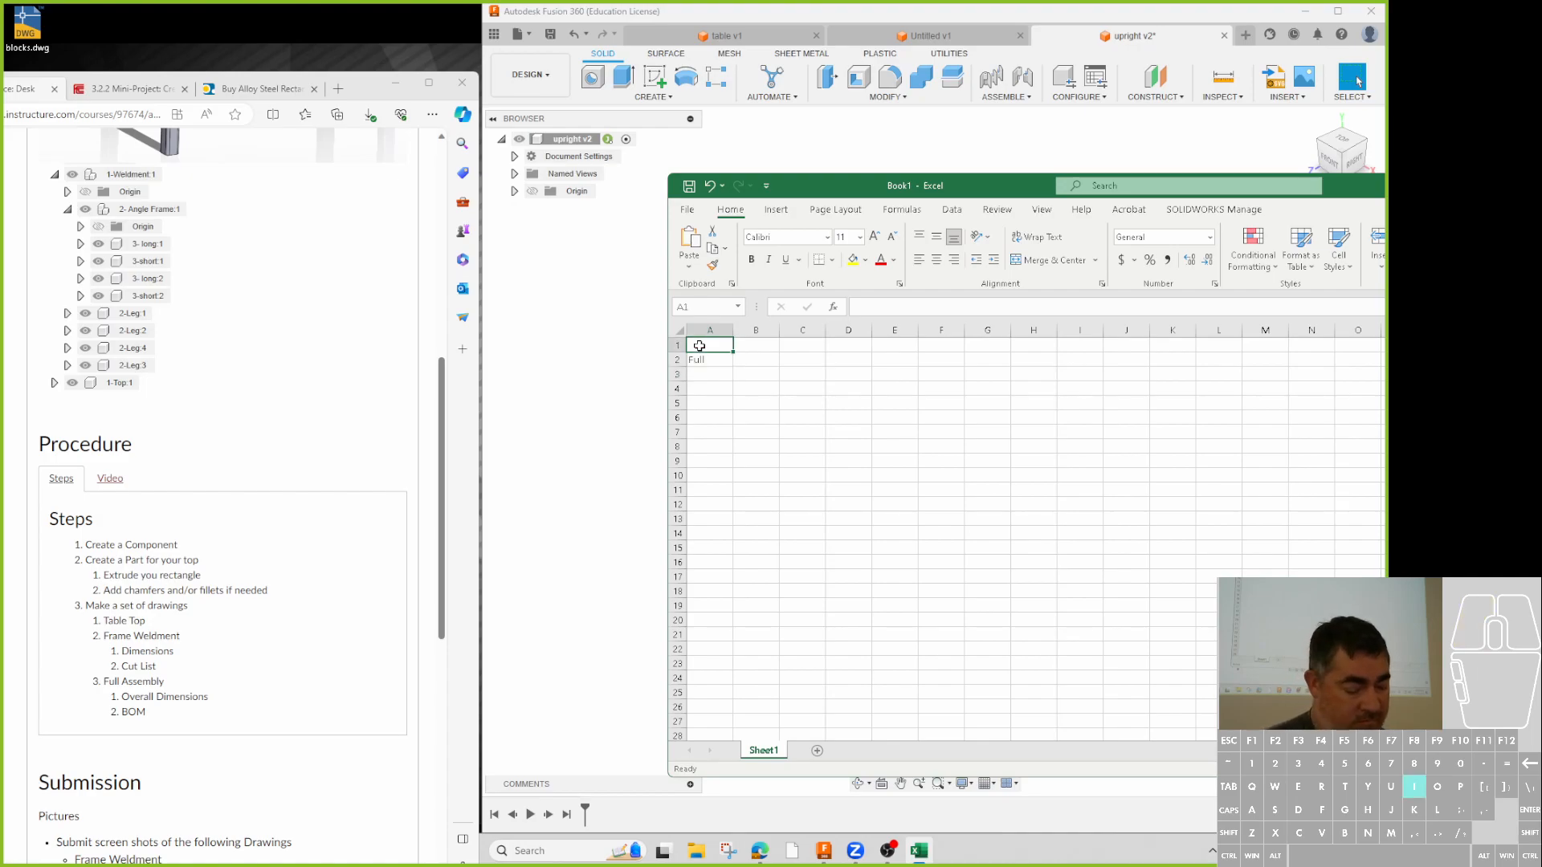
{"action": "type", "text": "Item"}
{"action": "key", "text": "Tab"}
{"action": "key", "text": "Tab"}
{"action": "key", "text": "Tab"}
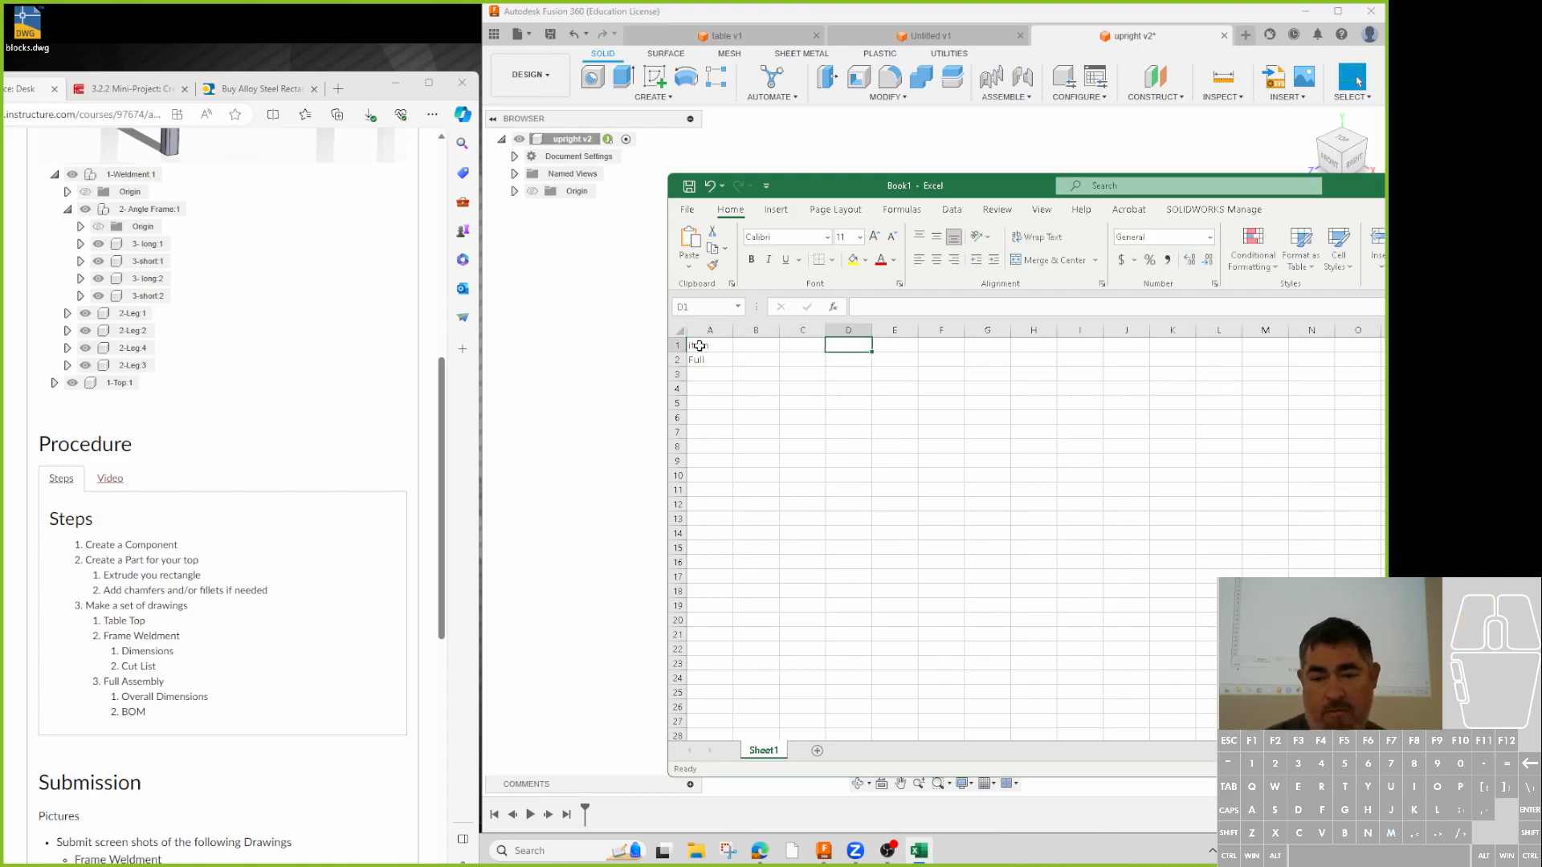
{"action": "type", "text": "q"}
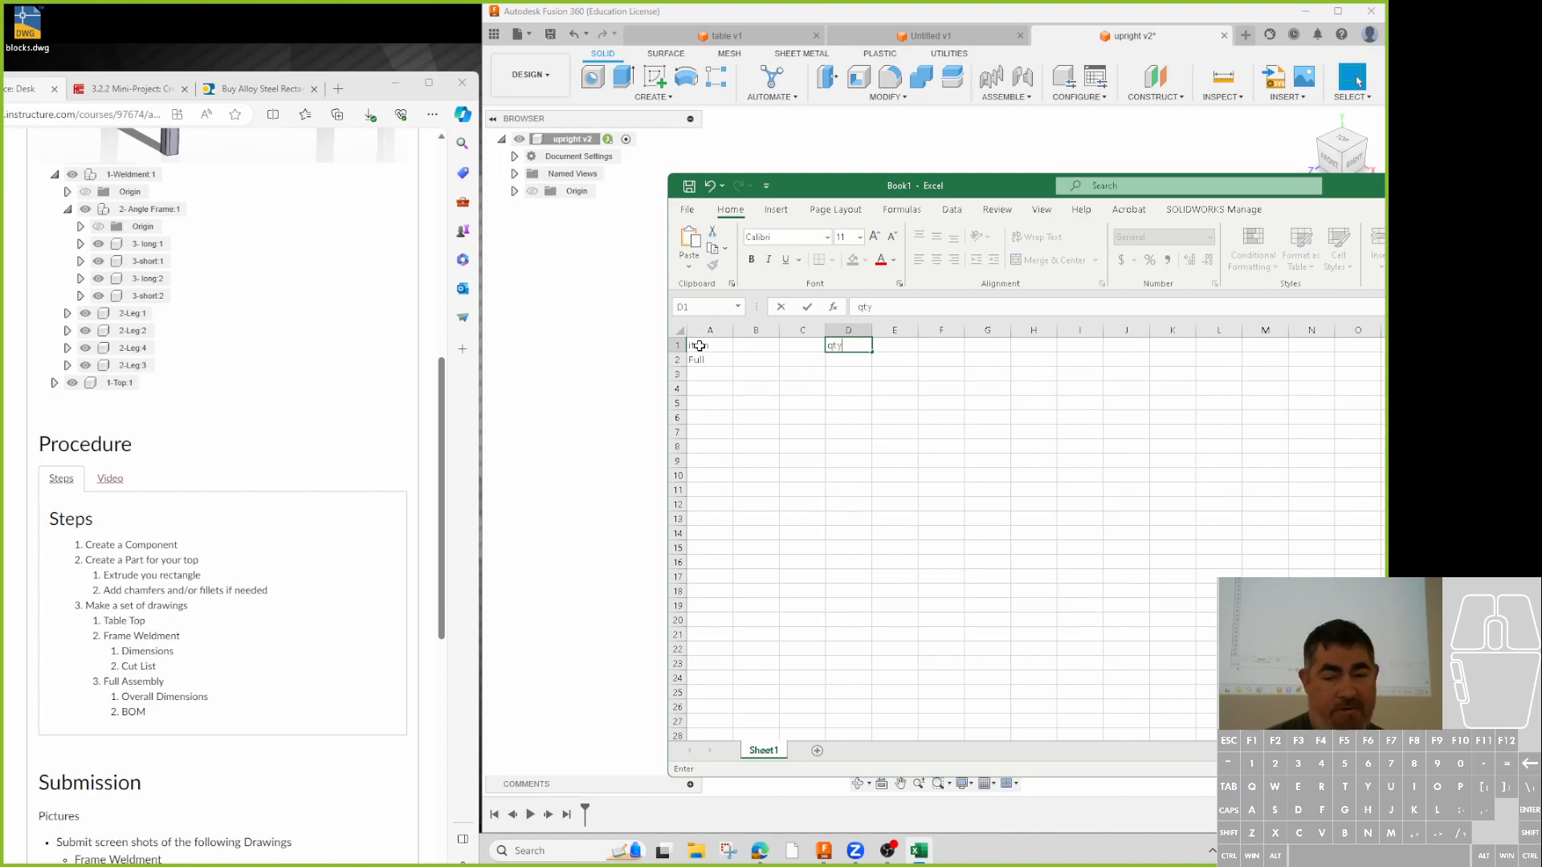
{"action": "type", "text": "ty"}
{"action": "key", "text": "Return"}
{"action": "type", "text": "1"}
{"action": "key", "text": "Return"}
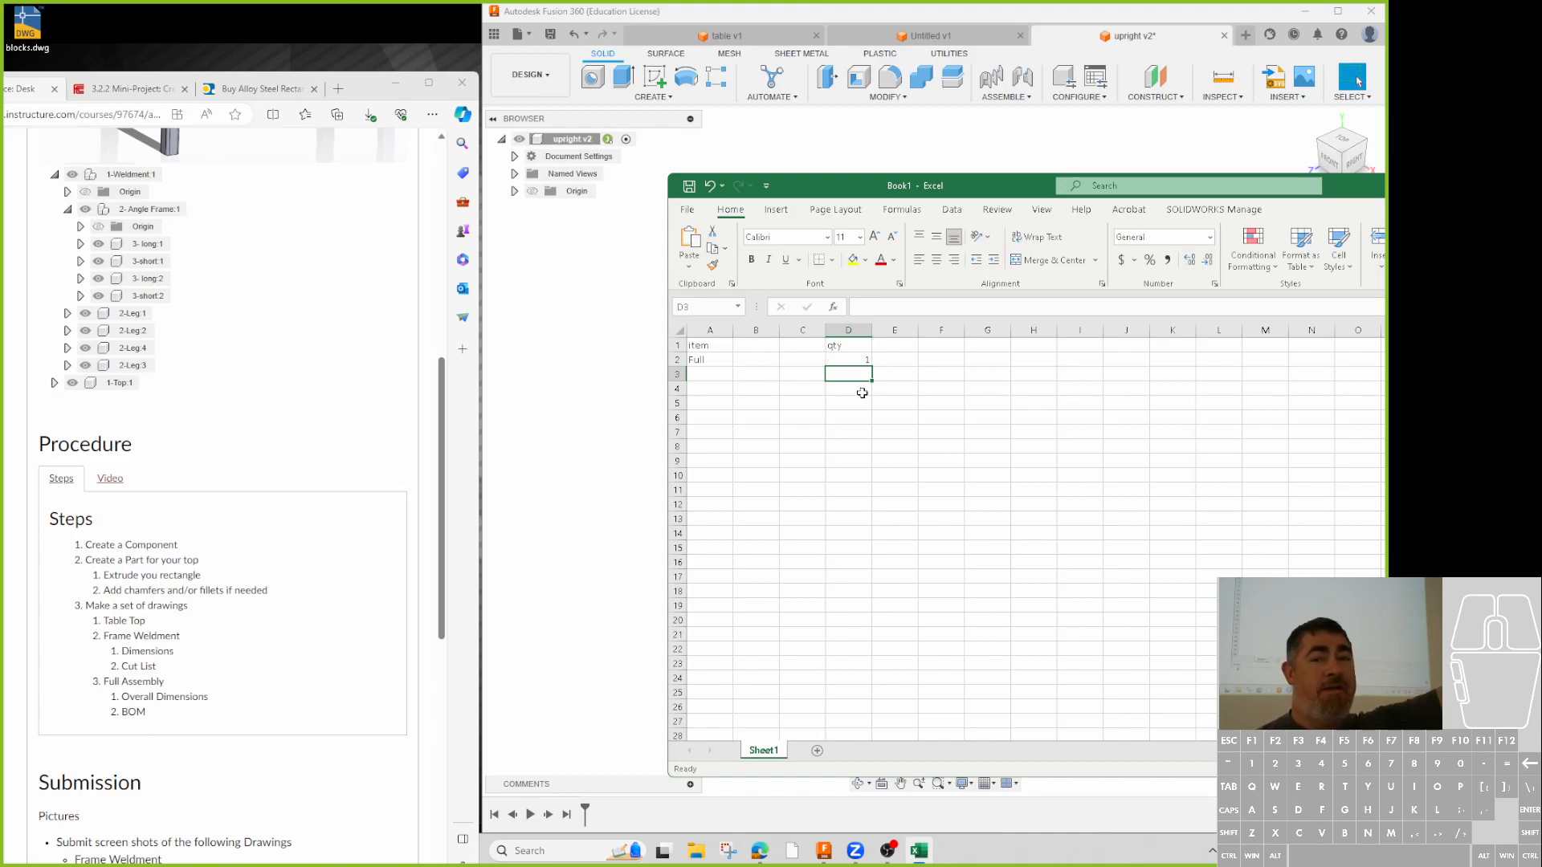
- Enter Full Weldment in cell B3 as a sub-item of Full
{"action": "left_click", "coordinate": [747, 376]}
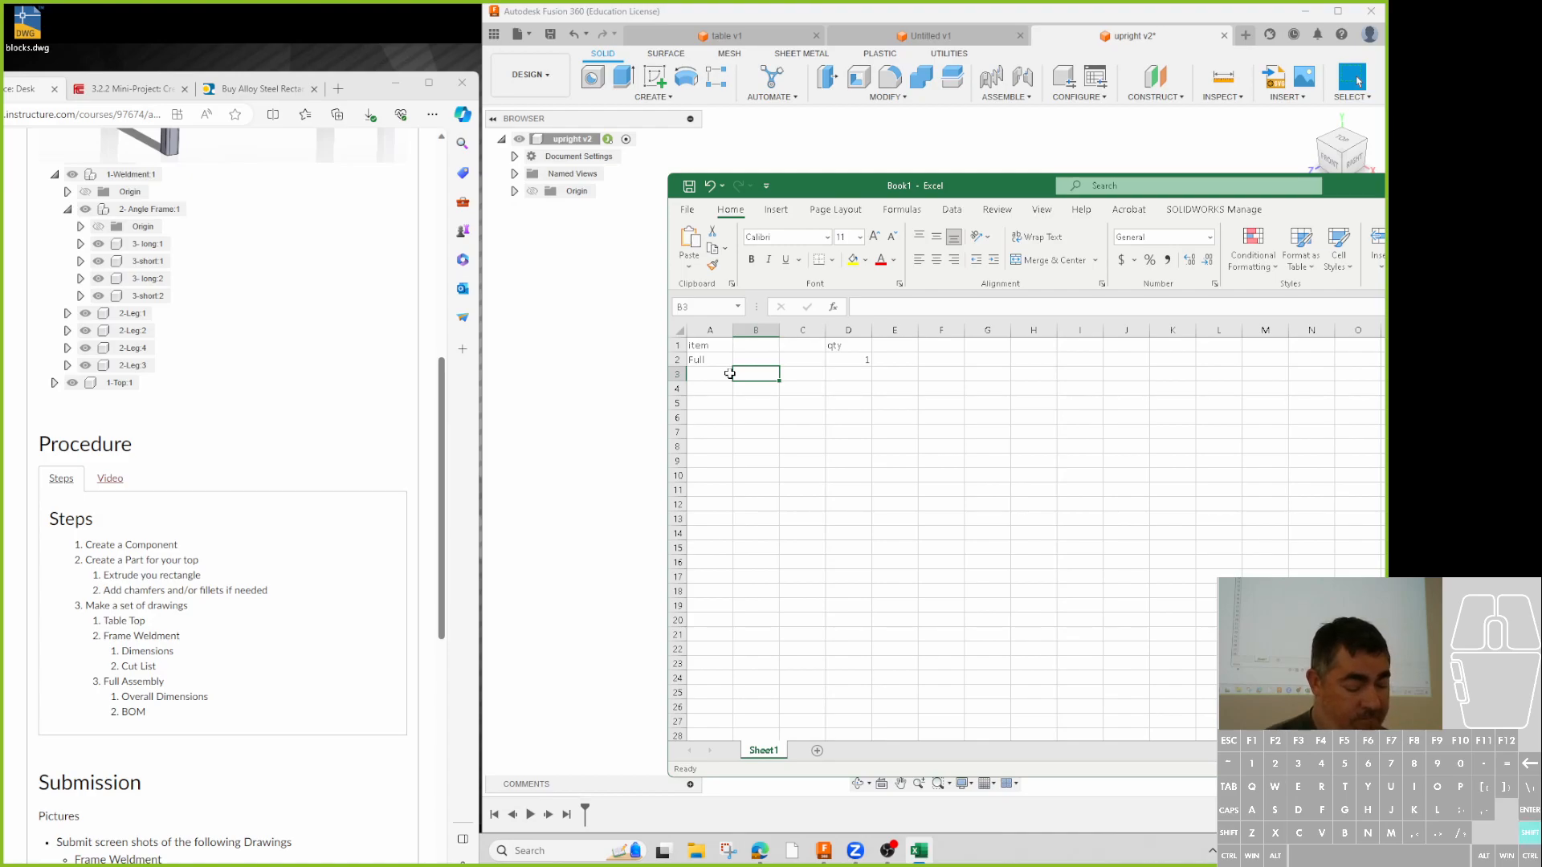
{"action": "type", "text": "Weldment"}
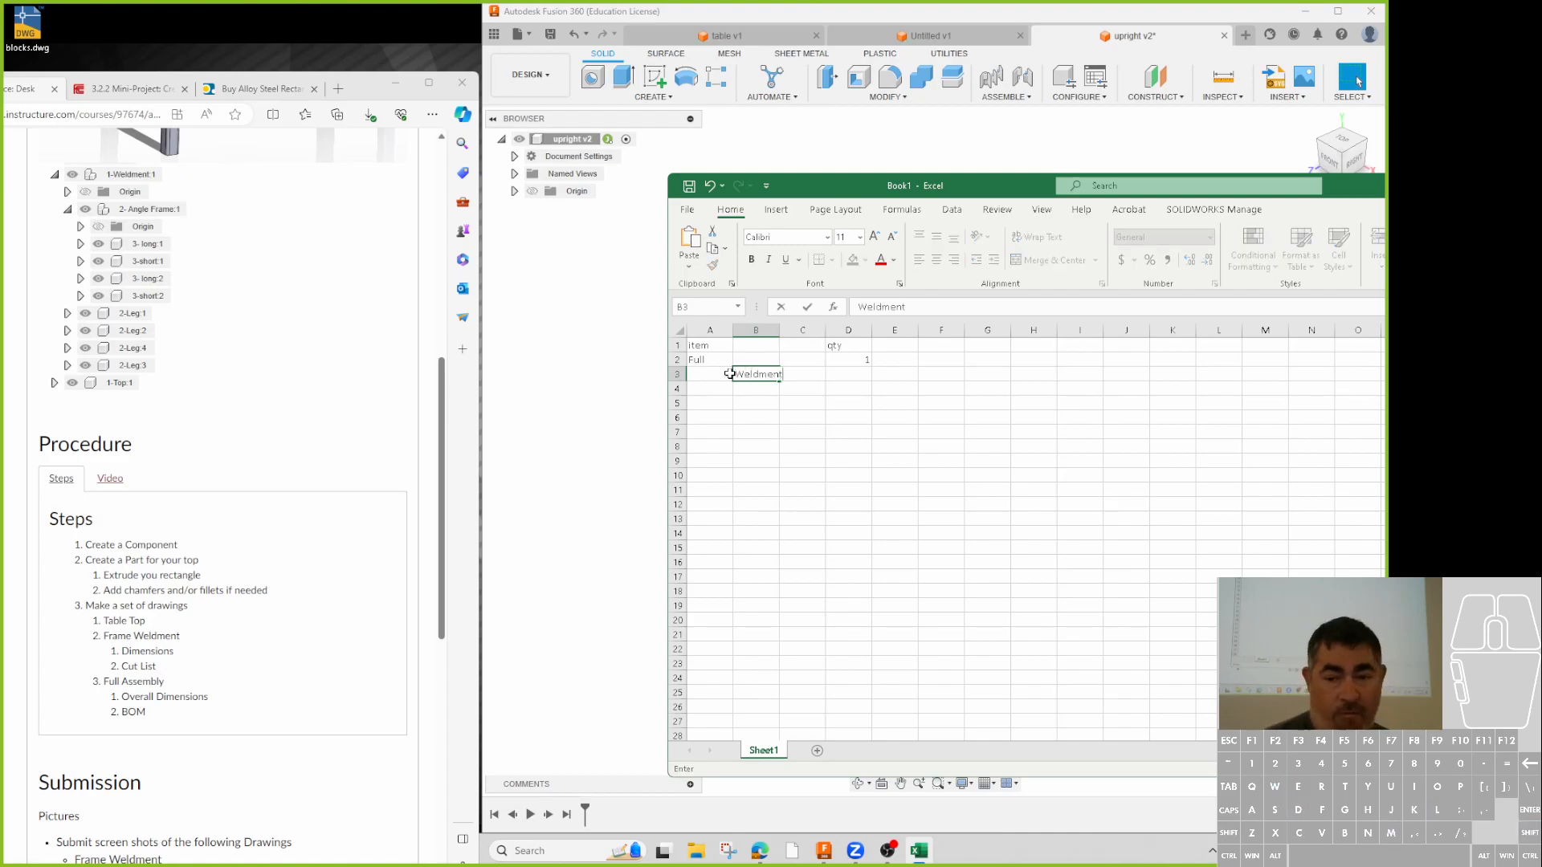
{"action": "key", "text": "Return"}
{"action": "double_click", "coordinate": [734, 375]}
{"action": "type", "text": "Full"}
- Enter Top in cell B9 as the other sub-item of Full
{"action": "left_click", "coordinate": [755, 460]}
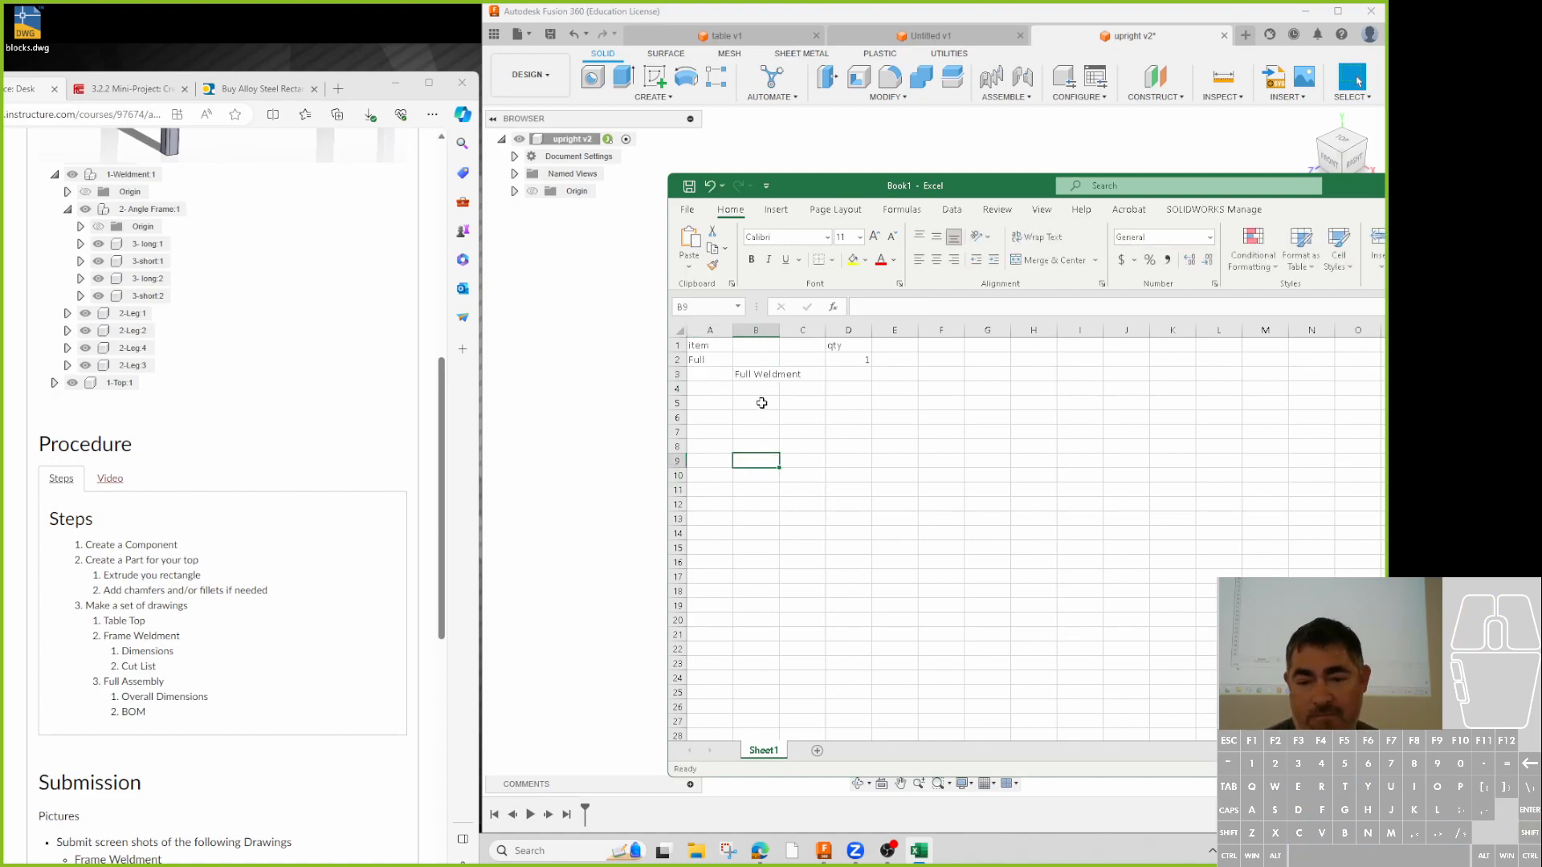
{"action": "type", "text": "Top"}
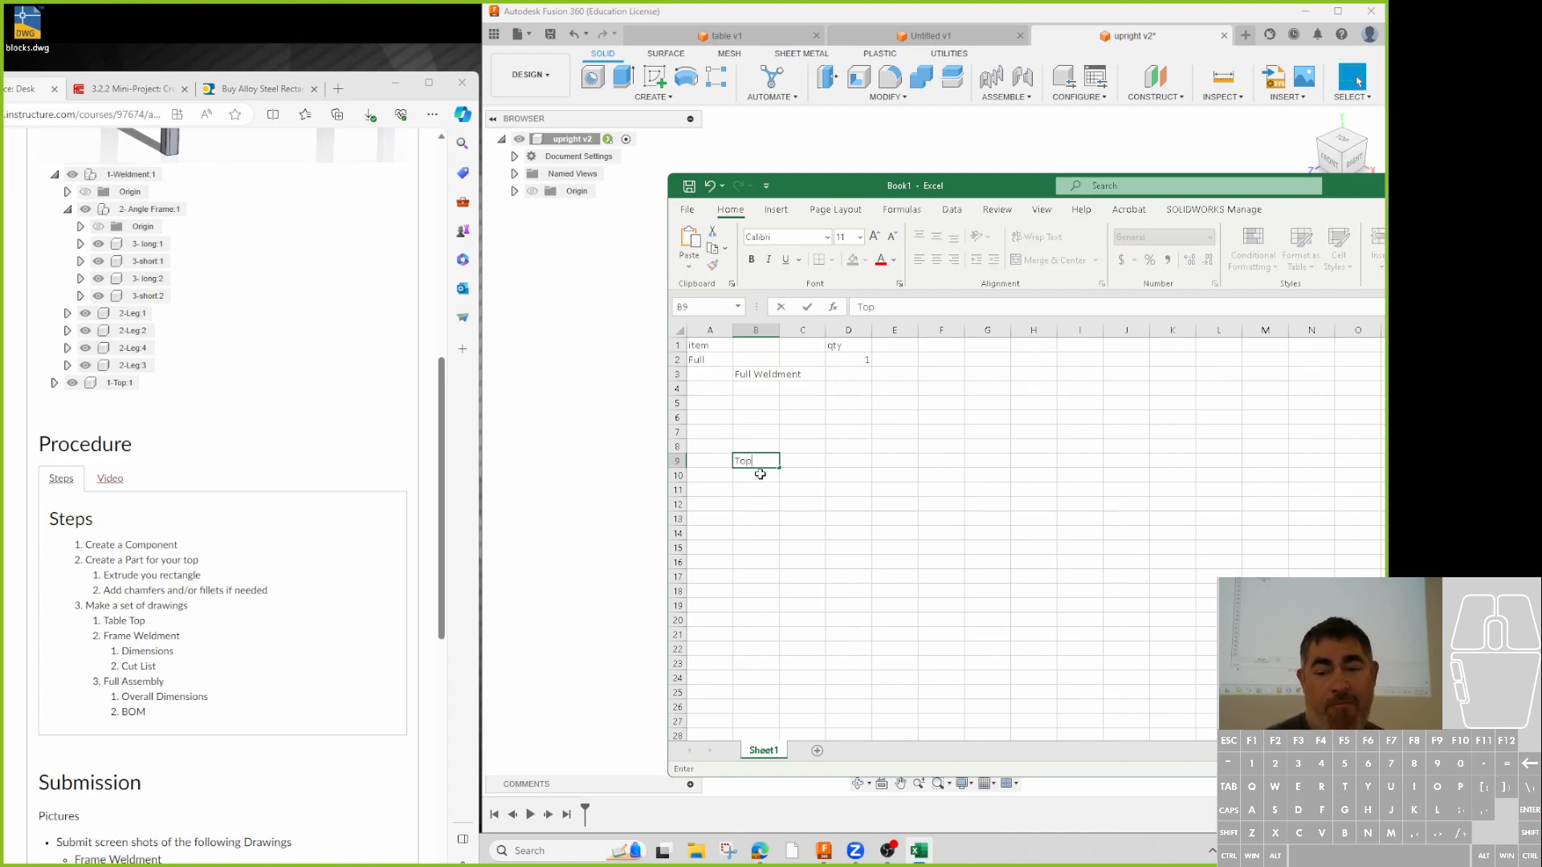
{"action": "key", "text": "Return"}
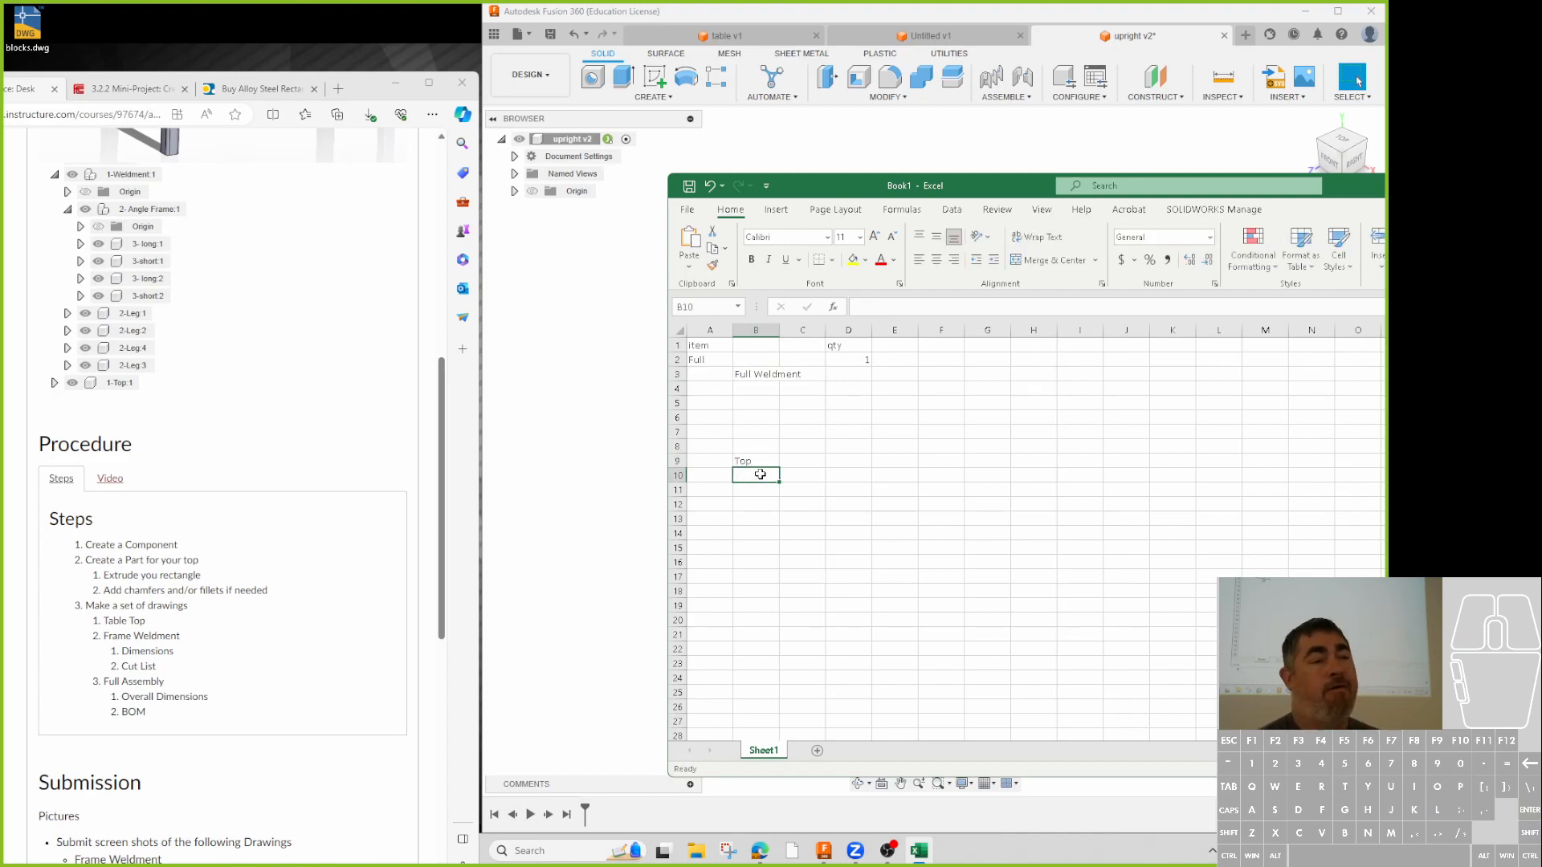
- Set the quantity to 1 for both the Full Weldment and Top rows
{"action": "left_click", "coordinate": [859, 374]}
{"action": "type", "text": "1"}
{"action": "left_click", "coordinate": [845, 462]}
{"action": "type", "text": "1"}
{"action": "left_click", "coordinate": [940, 459]}
- Insert a column before the qty column and widen column B to fit its text
{"action": "left_click_drag", "start_coordinate": [779, 330], "coordinate": [788, 330]}
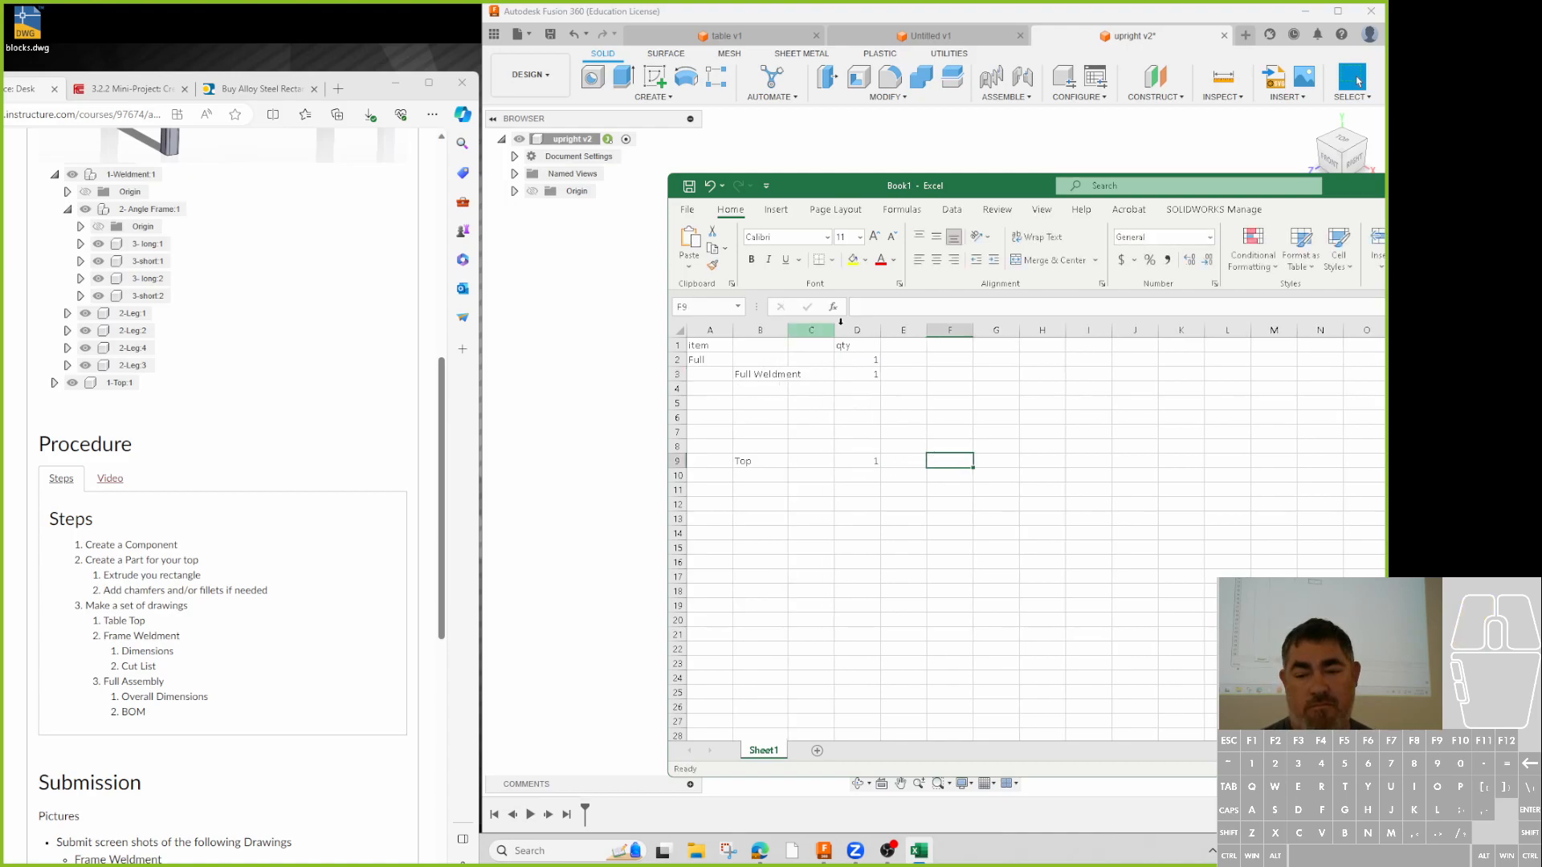
{"action": "right_click", "coordinate": [856, 330]}
{"action": "left_click", "coordinate": [893, 458]}
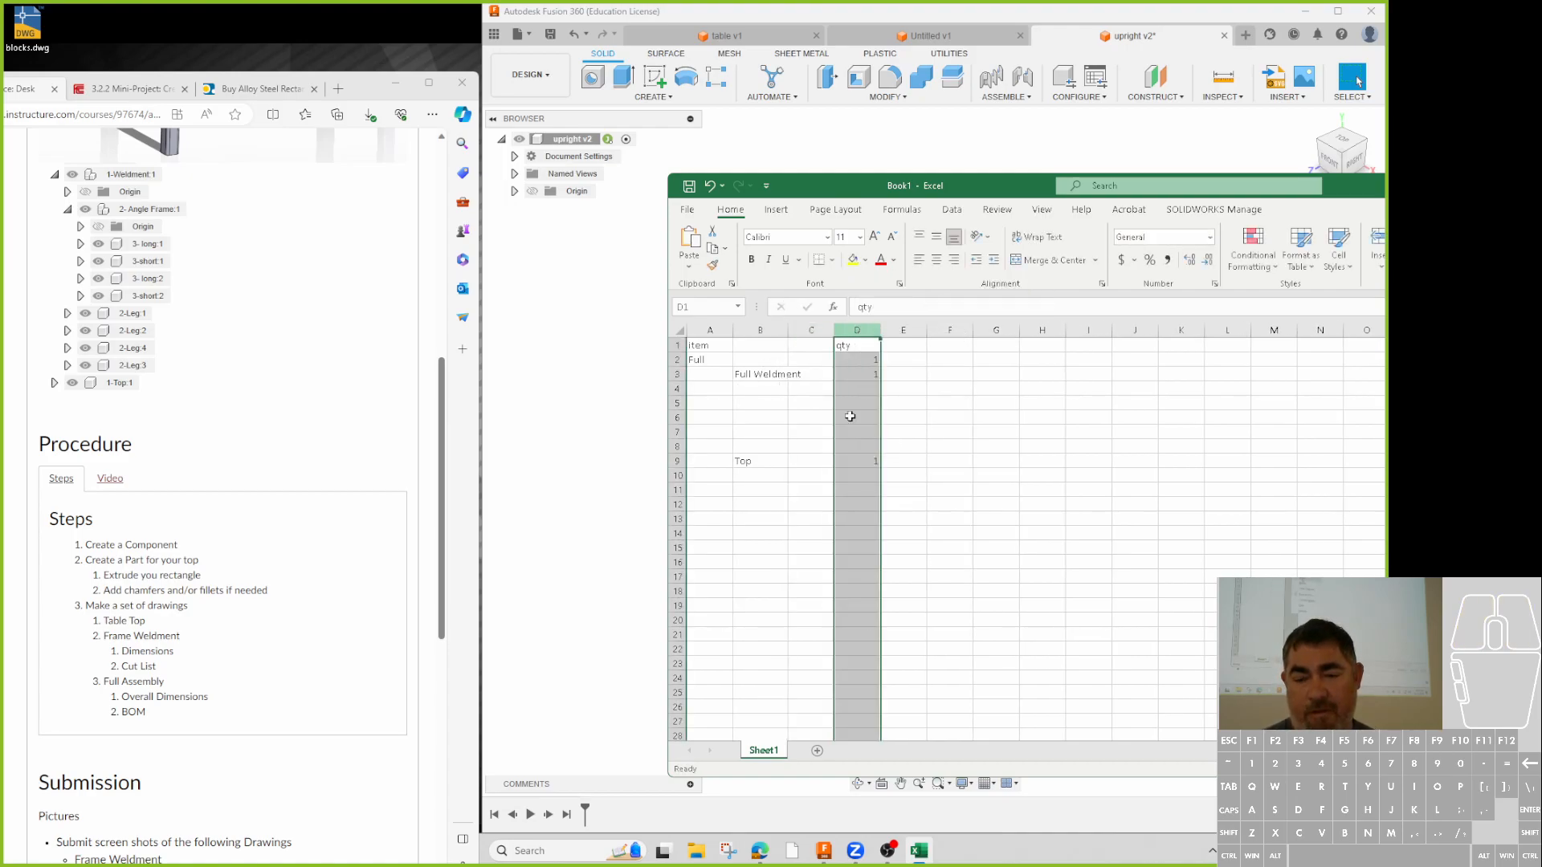
{"action": "left_click", "coordinate": [762, 374]}
{"action": "double_click", "coordinate": [790, 327]}
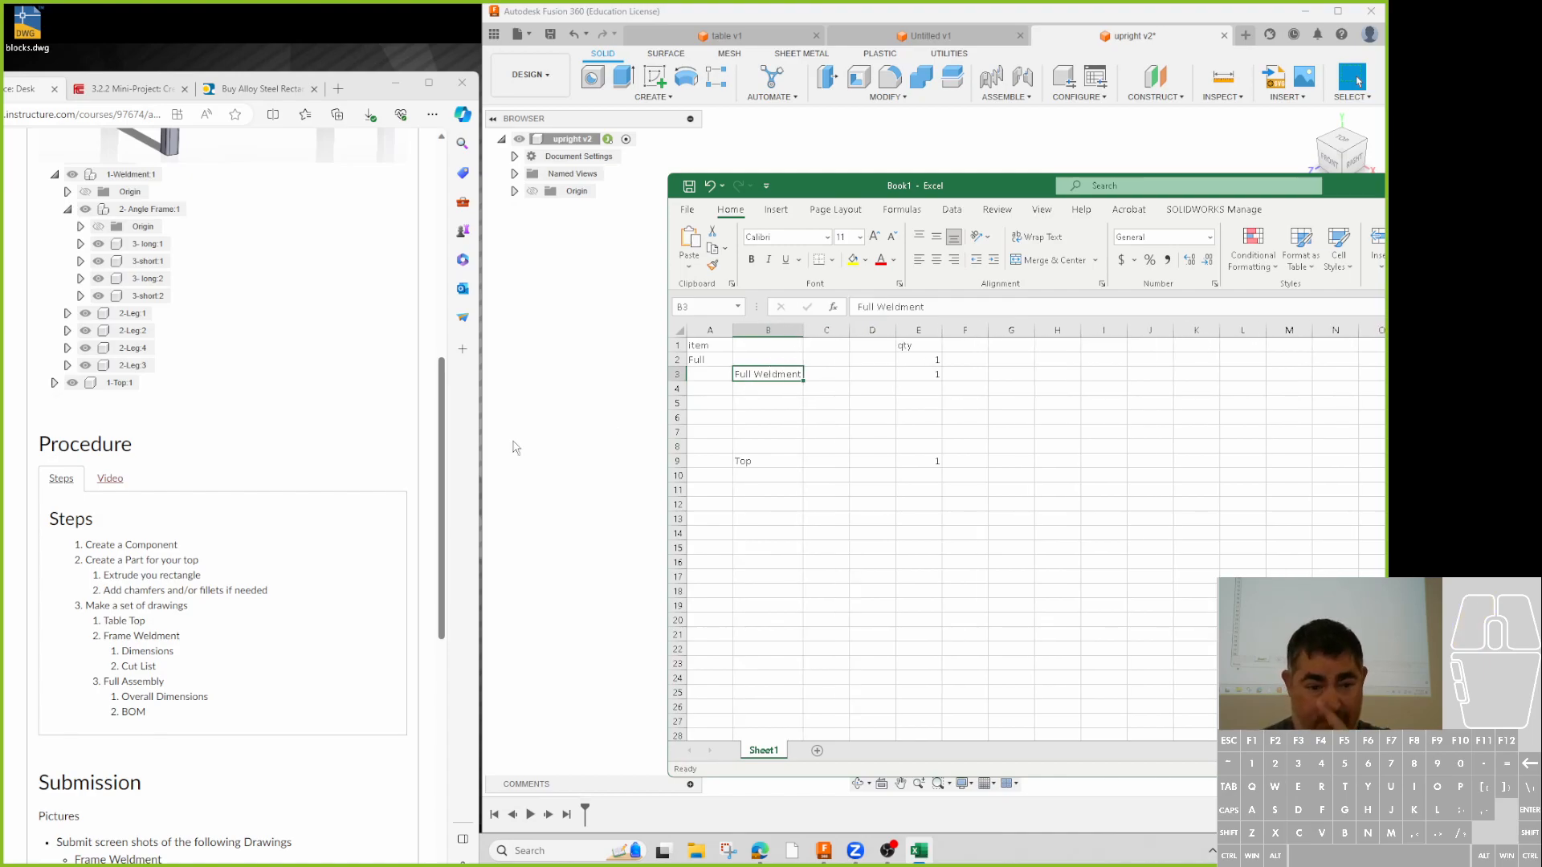
- Following the desk picture on the assignment page, enter angle frame in cell C4 with quantity 1 in E4
{"action": "scroll", "coordinate": [112, 448], "scroll_direction": "up", "scroll_amount": 5}
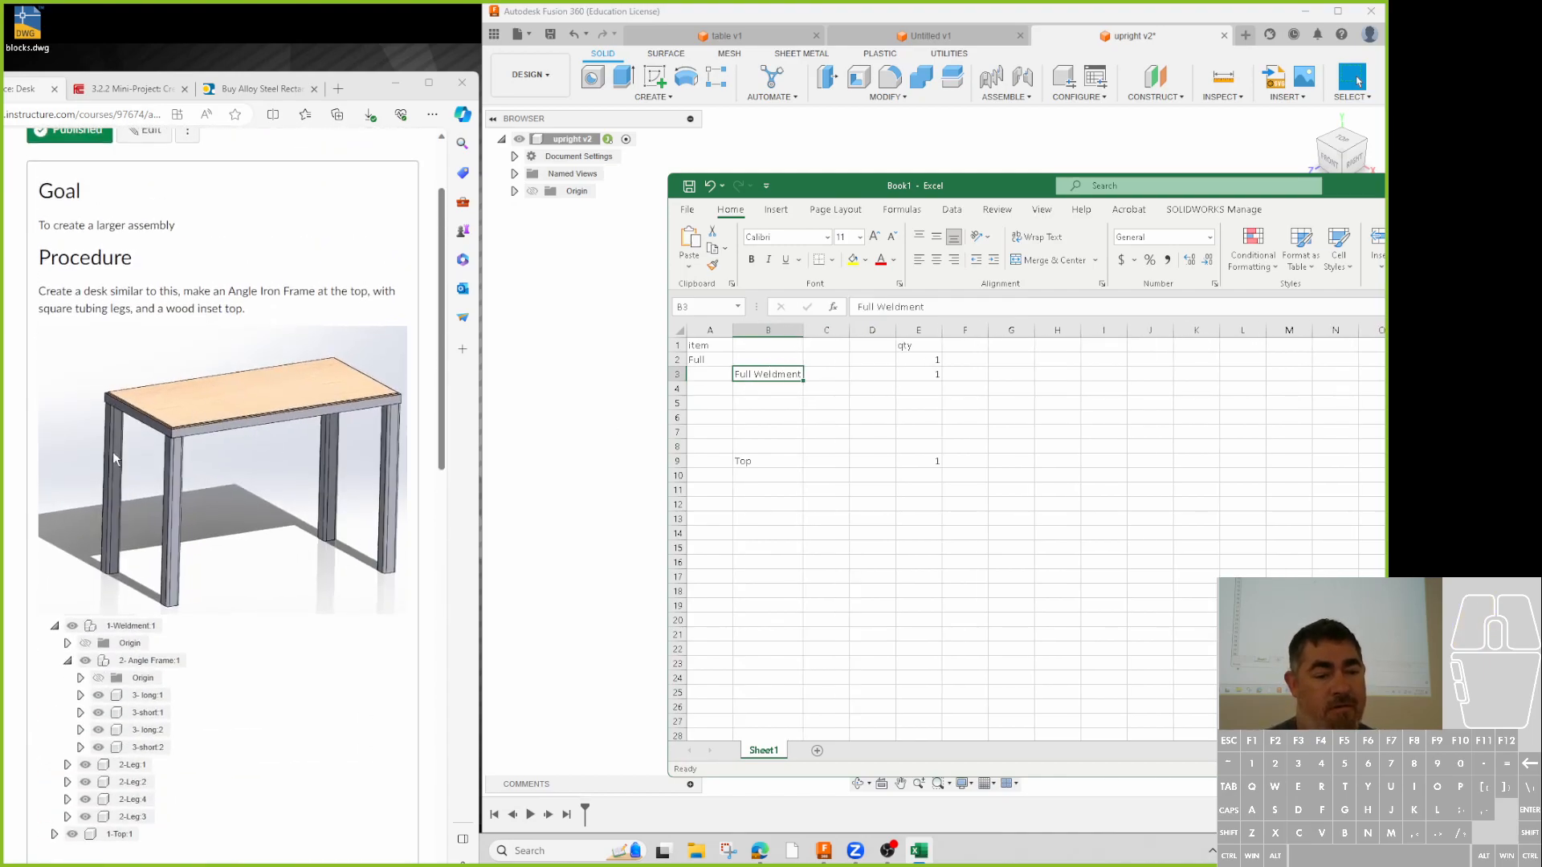
{"action": "left_click", "coordinate": [770, 390]}
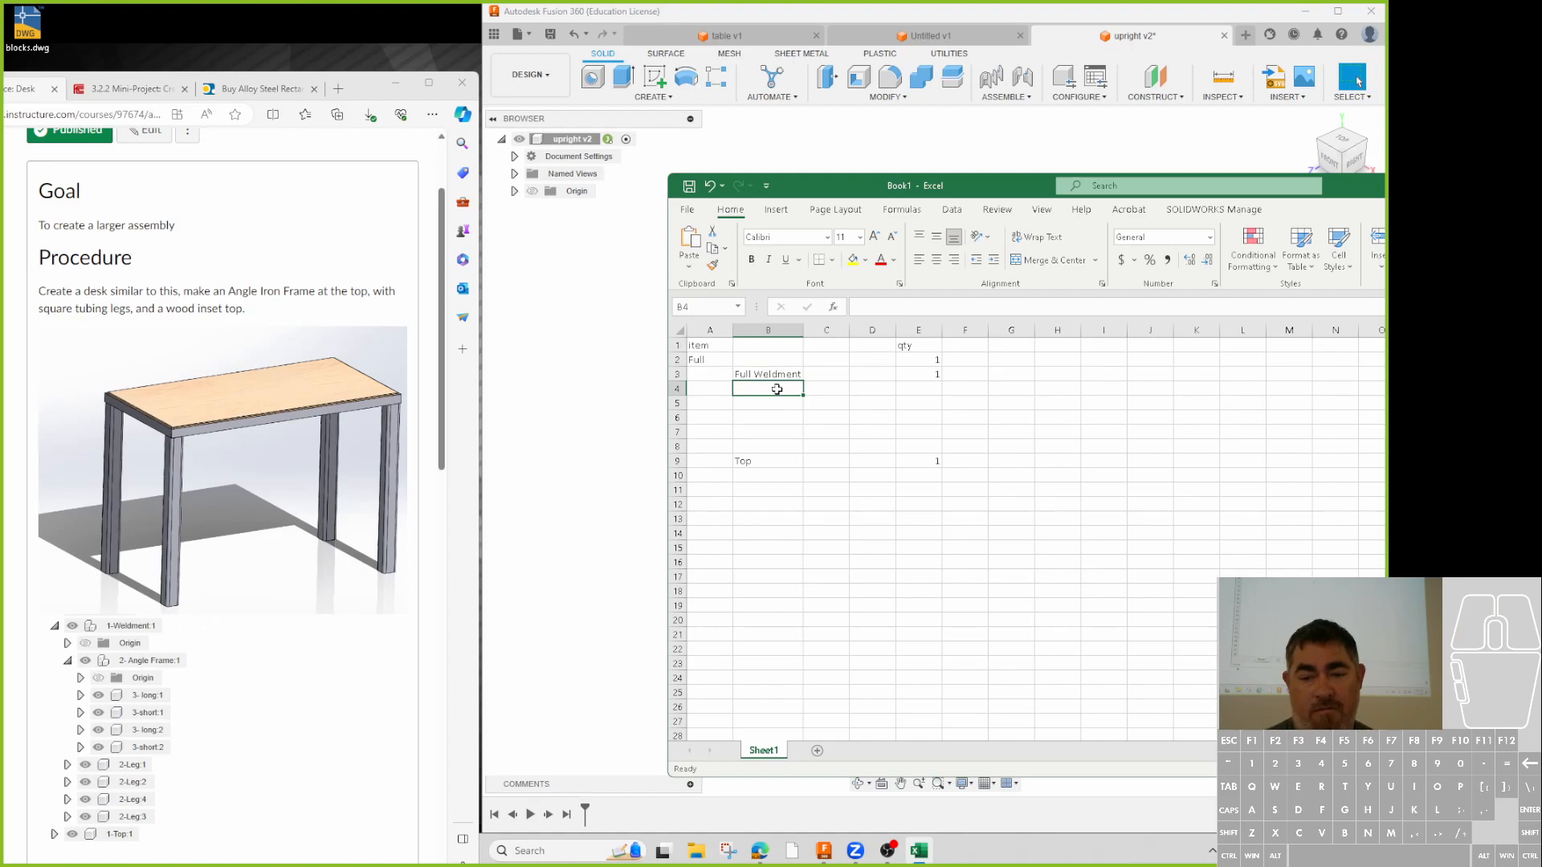
{"action": "left_click", "coordinate": [822, 391]}
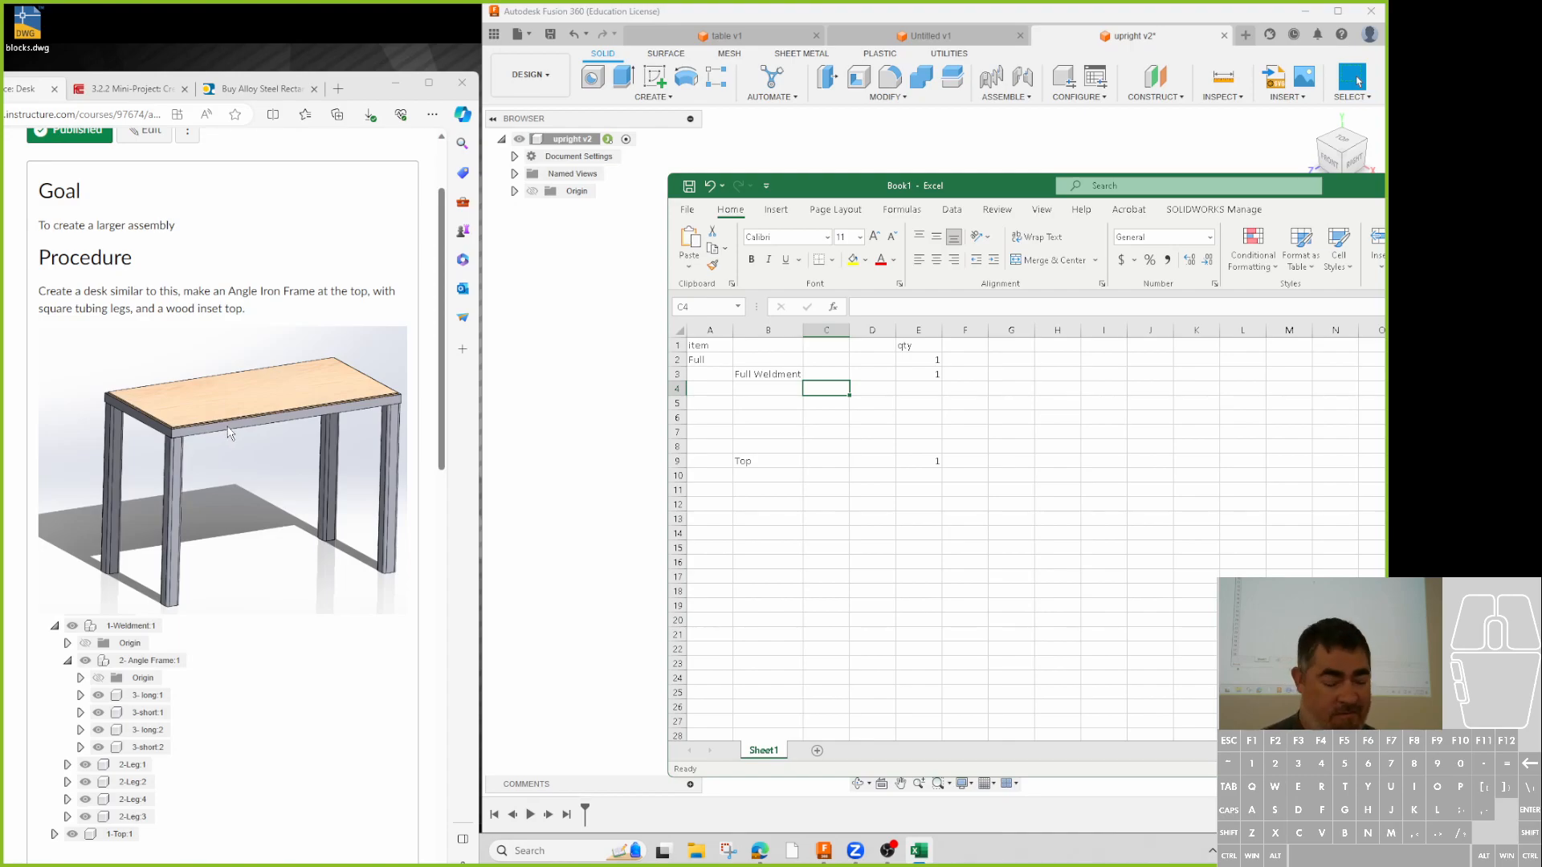
{"action": "type", "text": "angle fram"}
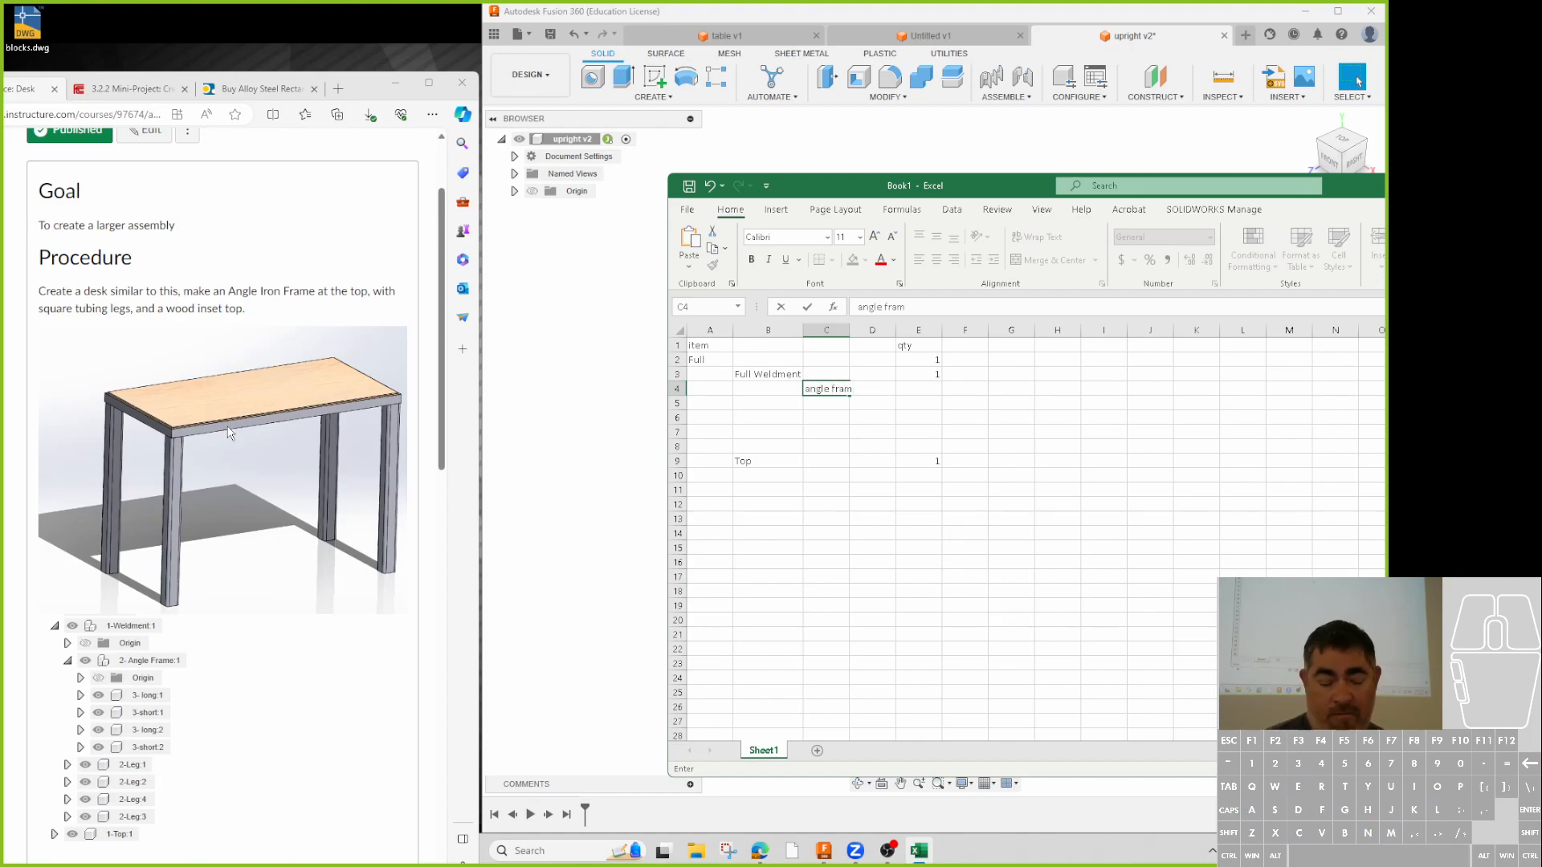
{"action": "type", "text": "e"}
{"action": "key", "text": "Tab"}
{"action": "key", "text": "Tab"}
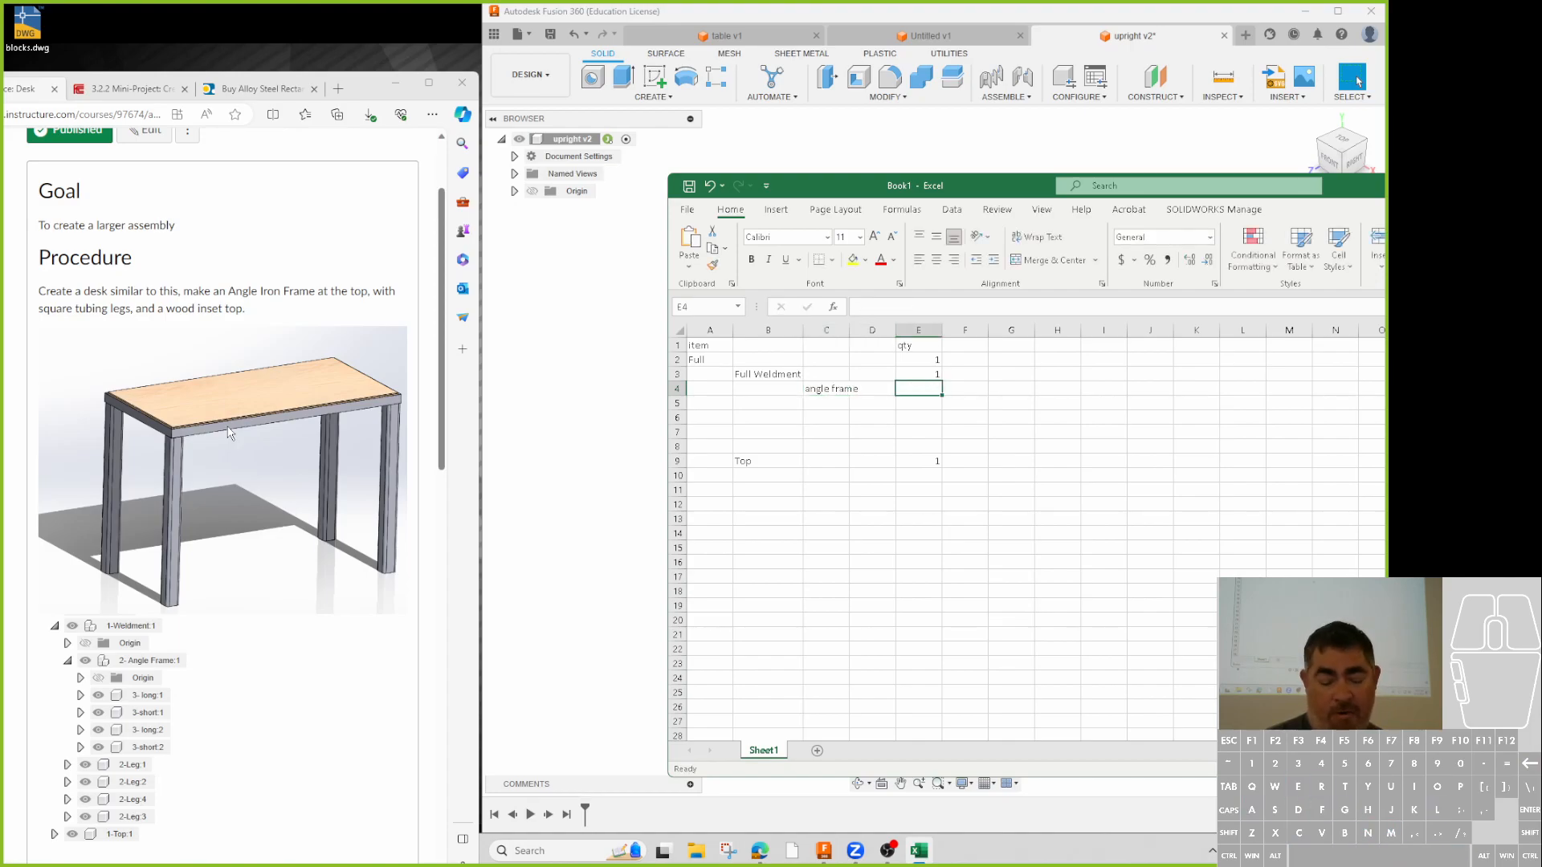
{"action": "type", "text": "1"}
{"action": "key", "text": "Tab"}
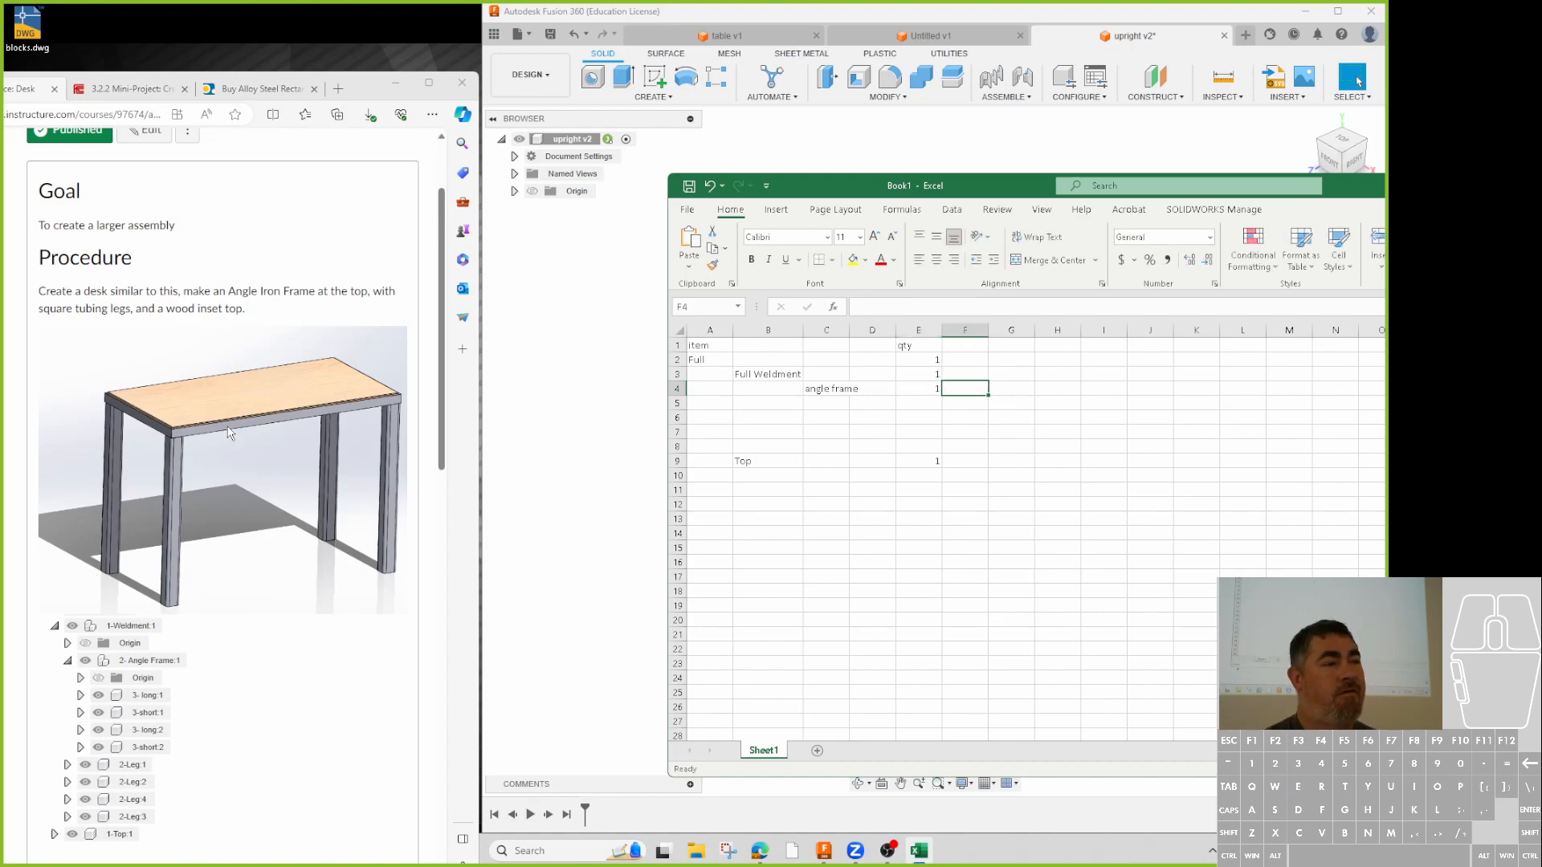
- Widen column C to fit its text and list the frame parts long in D5 and short in D6
{"action": "left_click_drag", "start_coordinate": [850, 331], "coordinate": [868, 331]}
{"action": "left_click", "coordinate": [883, 402]}
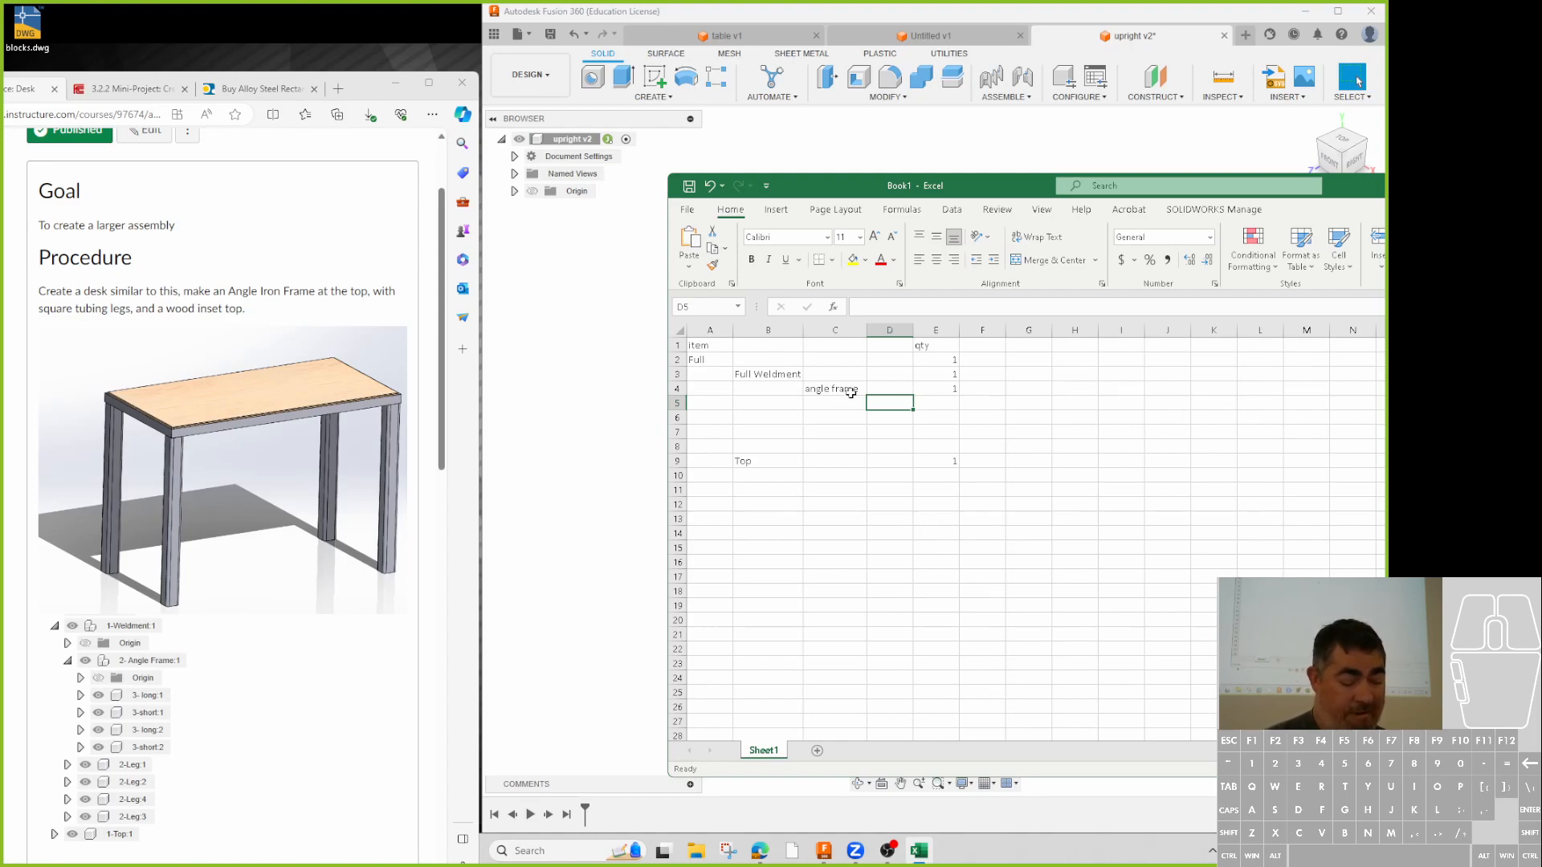
{"action": "type", "text": "long"}
{"action": "key", "text": "Return"}
{"action": "type", "text": "short"}
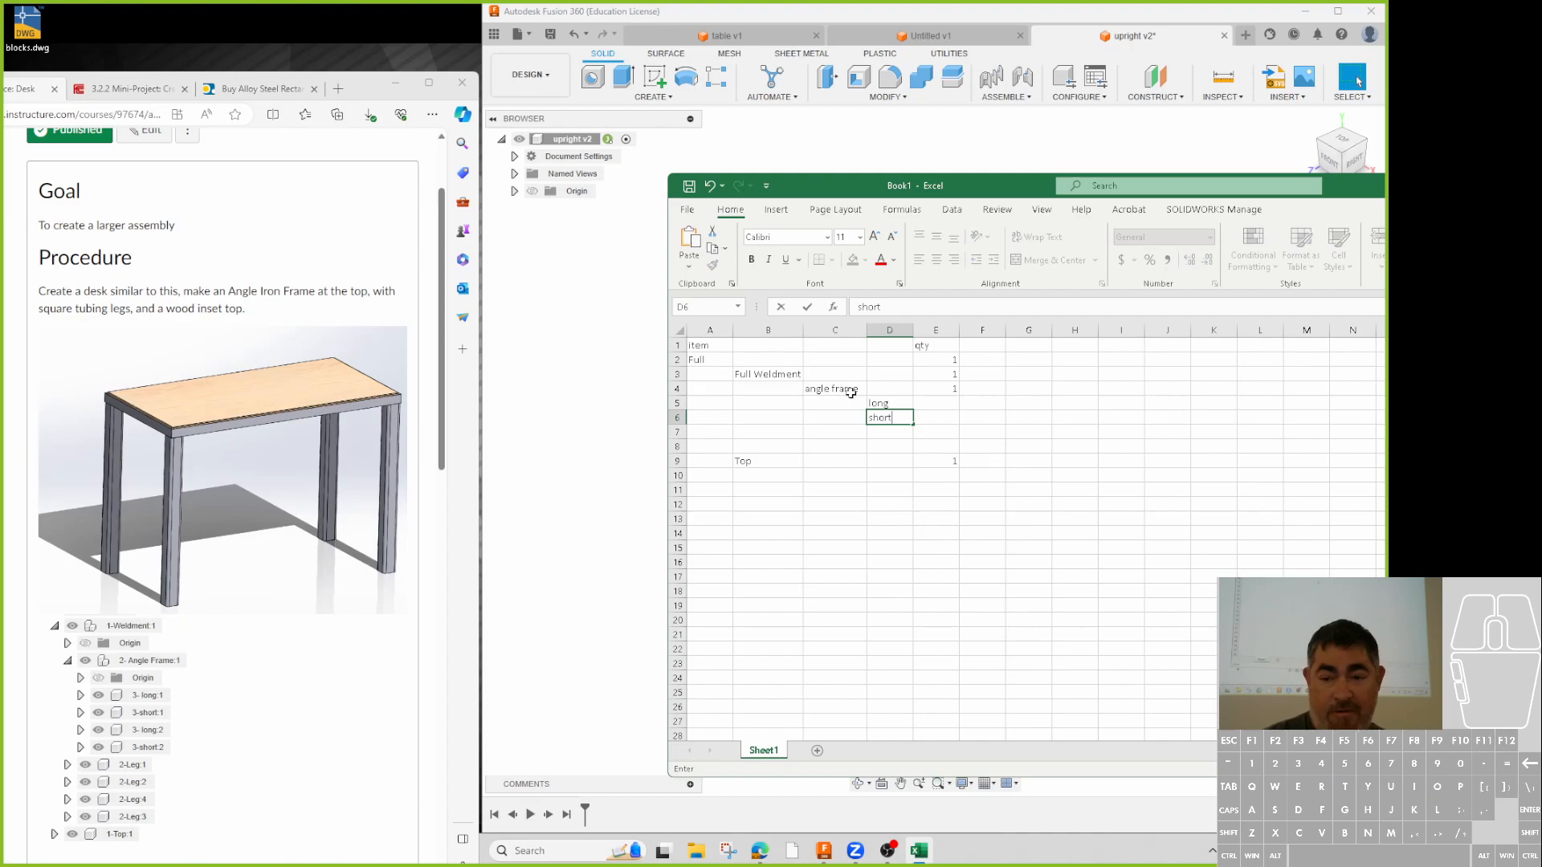
- Set the quantity to 2 for both the long and short frame parts
{"action": "key", "text": "Right"}
{"action": "type", "text": "2"}
{"action": "key", "text": "Up"}
{"action": "type", "text": "2"}
{"action": "key", "text": "Up"}
{"action": "left_click", "coordinate": [872, 506]}
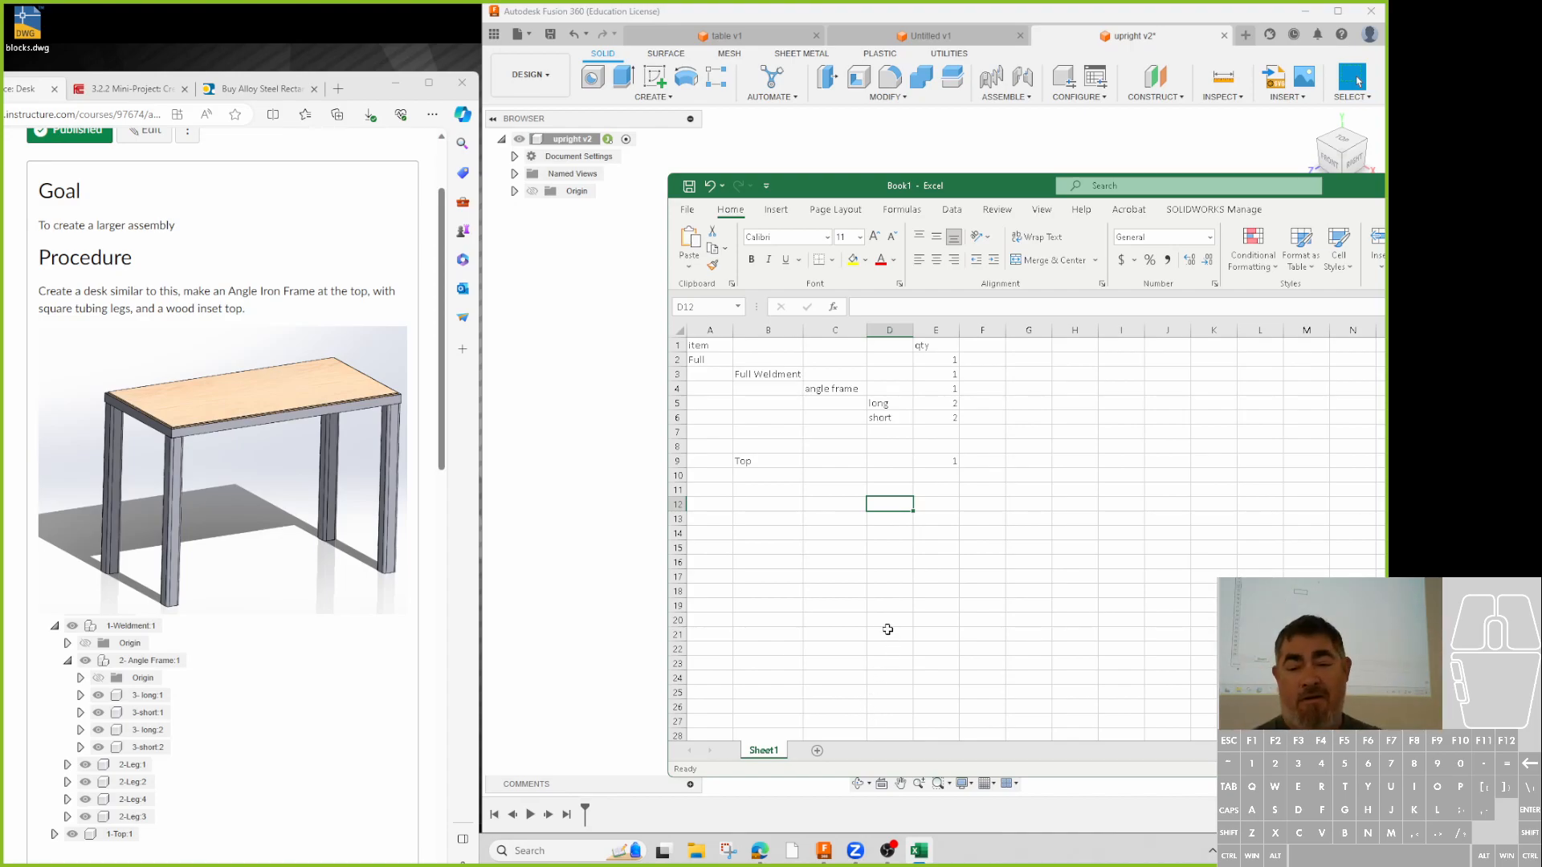
{"action": "left_click", "coordinate": [768, 375]}
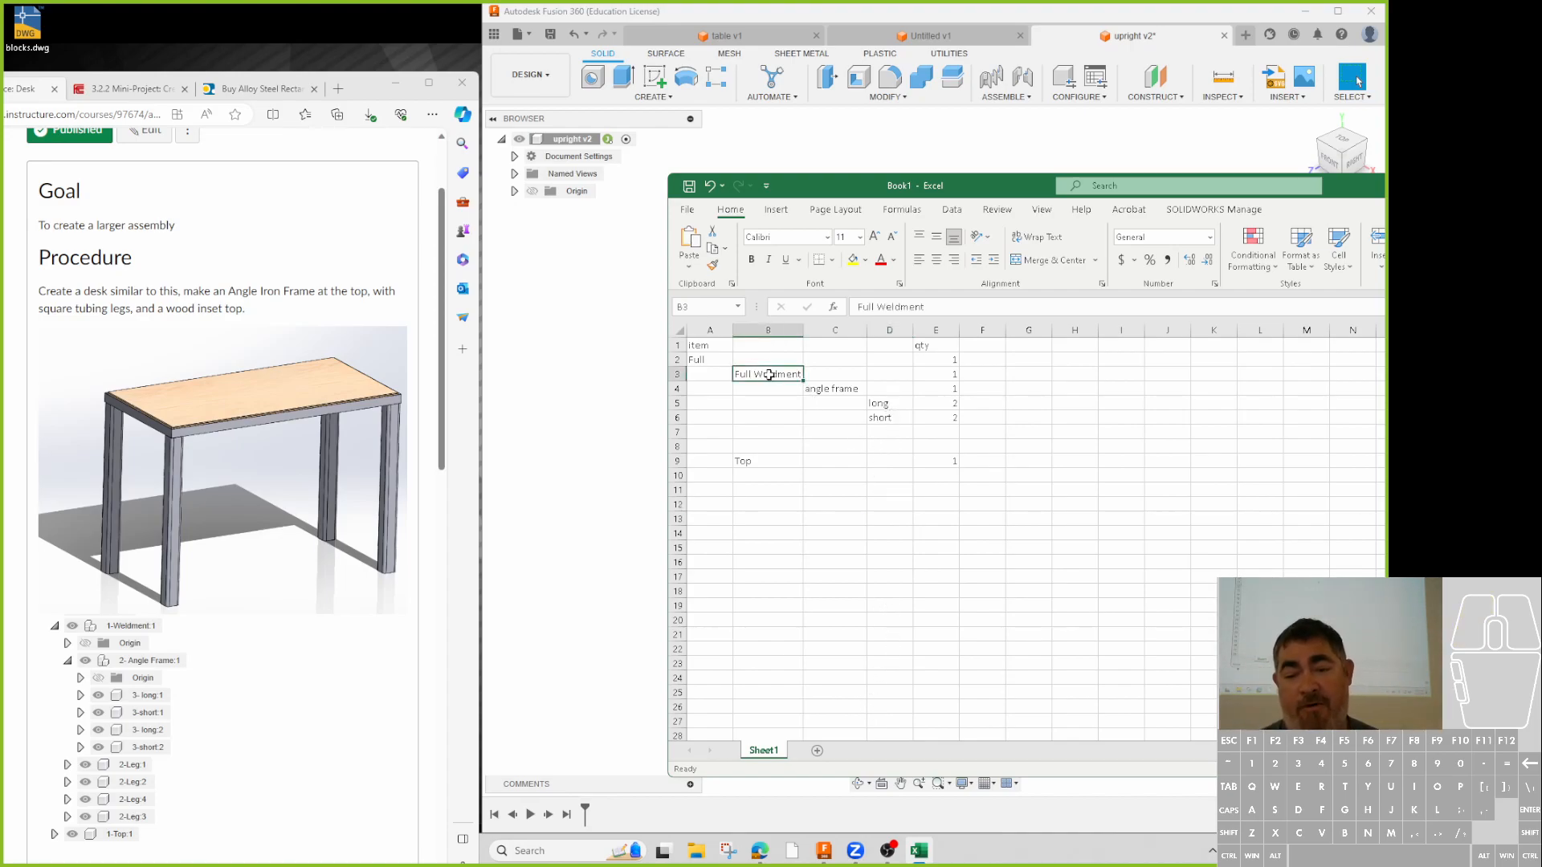
{"action": "left_click", "coordinate": [830, 390]}
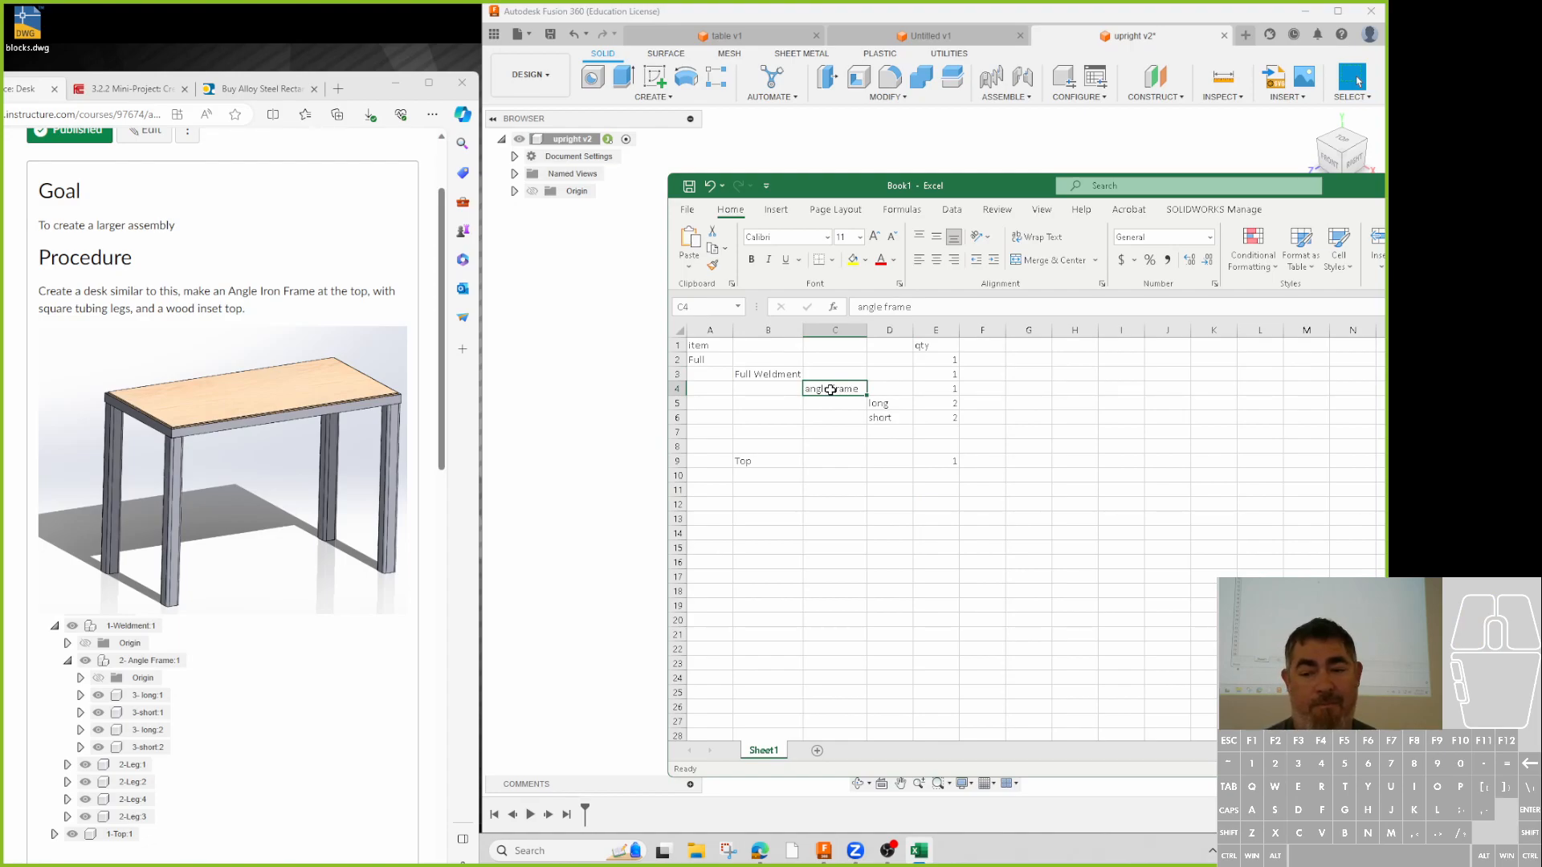
- Enter leg in cell C7 with quantity 4 in E7
{"action": "left_click", "coordinate": [838, 433]}
{"action": "type", "text": "leg"}
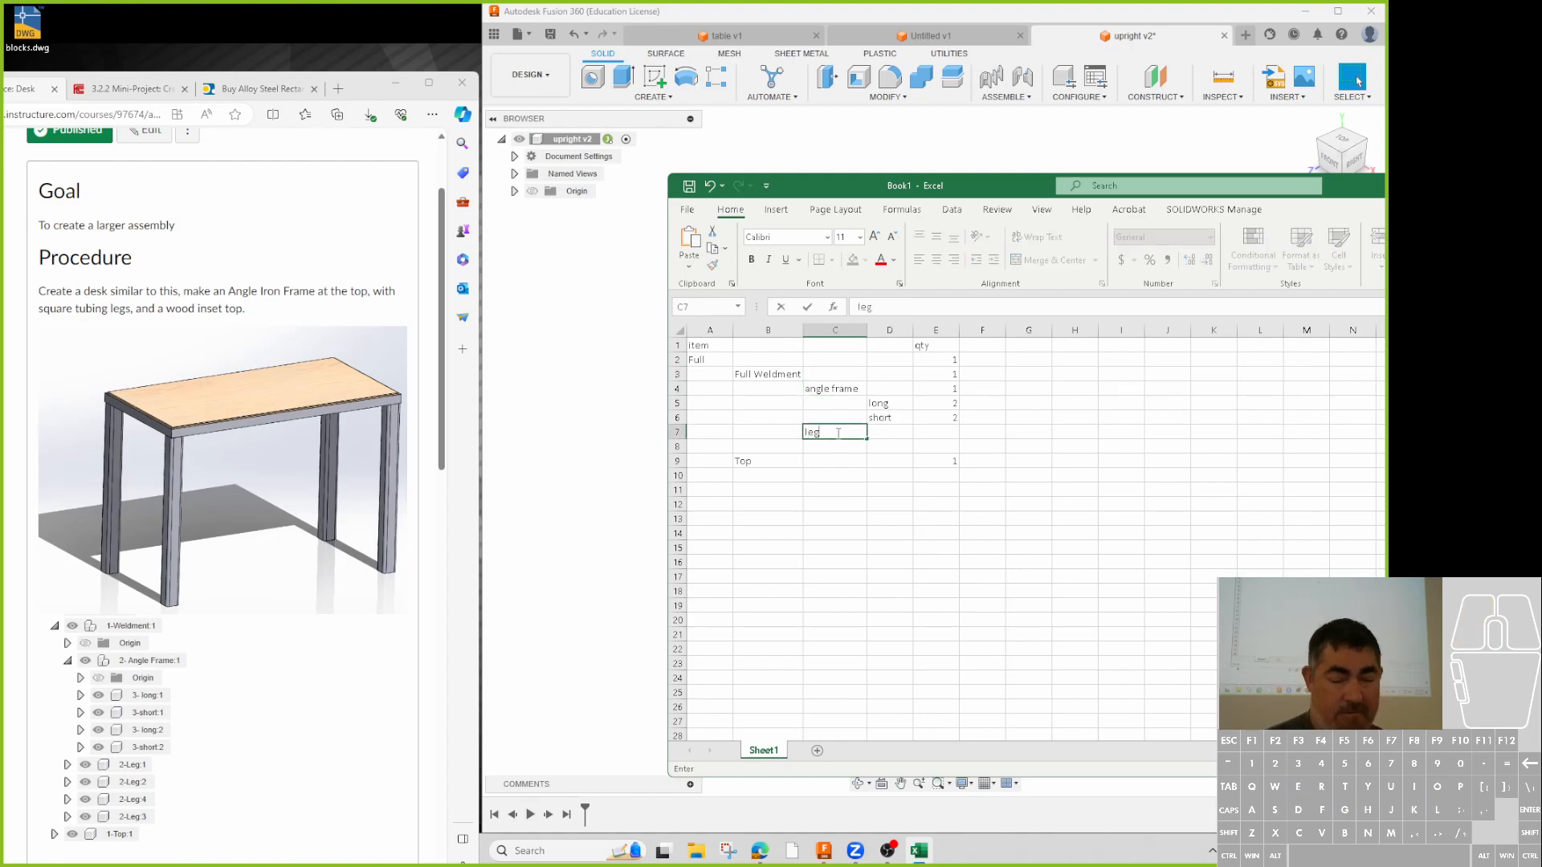
{"action": "key", "text": "Tab"}
{"action": "key", "text": "Tab"}
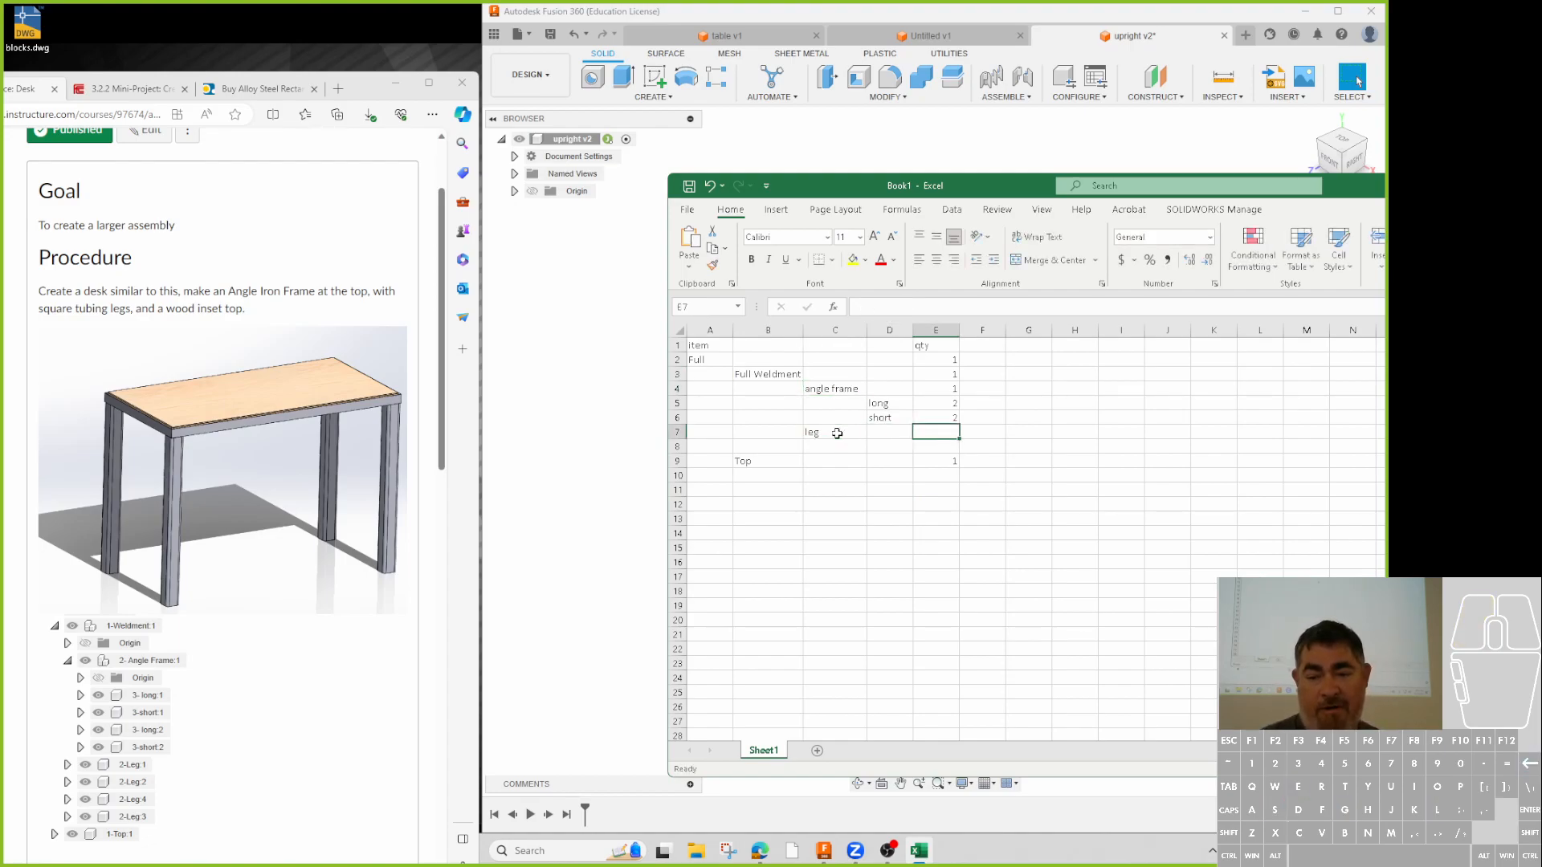
{"action": "type", "text": "4"}
{"action": "key", "text": "Return"}
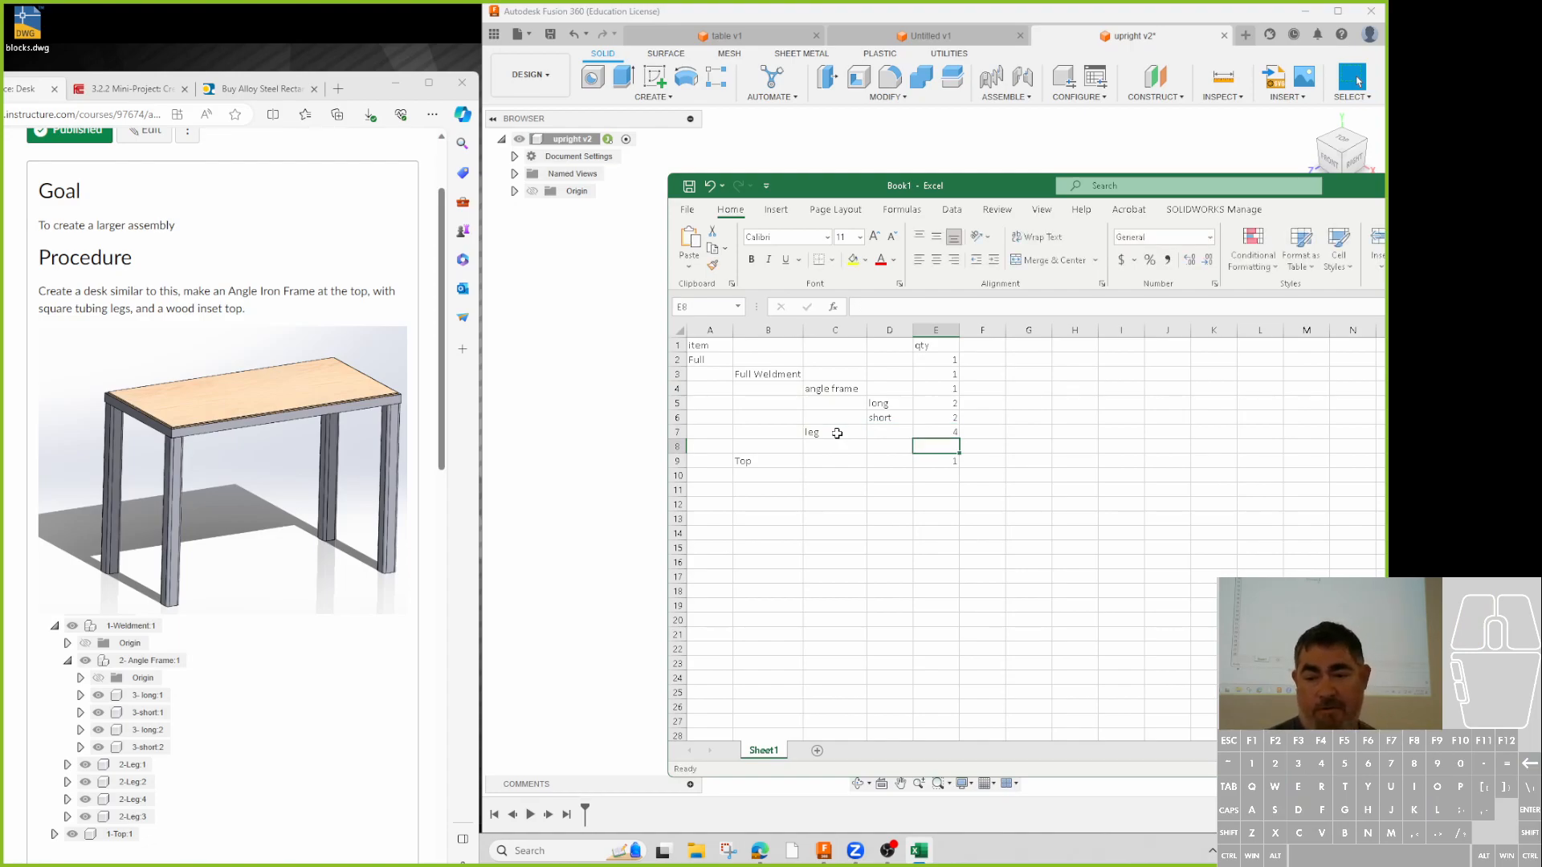
- Delete the blank row 8 between the leg and Top entries
{"action": "left_click", "coordinate": [835, 517]}
{"action": "right_click", "coordinate": [672, 446]}
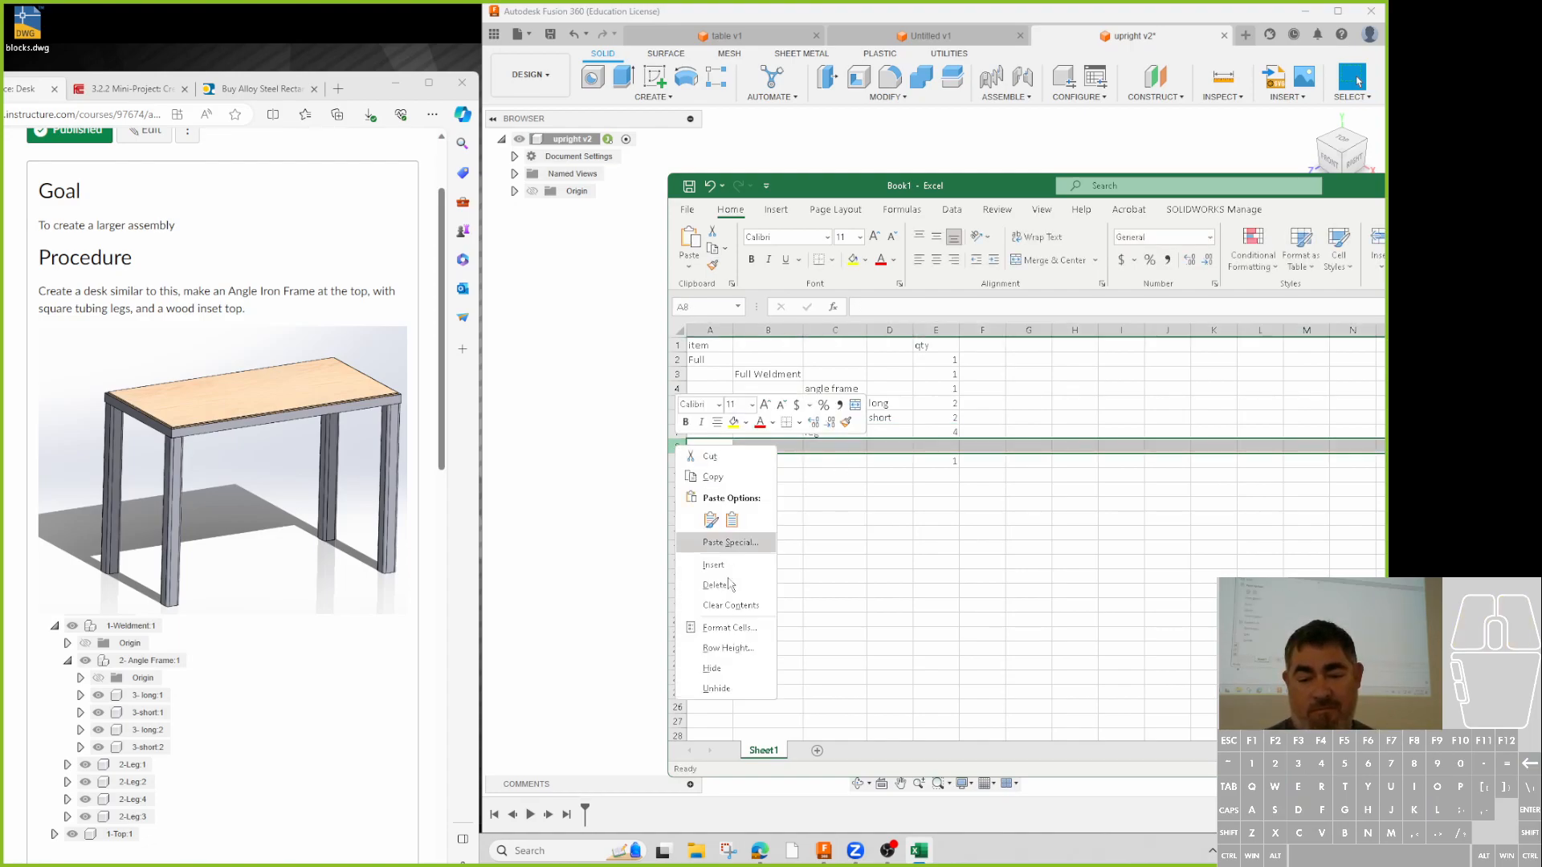
{"action": "left_click", "coordinate": [723, 606]}
{"action": "left_click", "coordinate": [1028, 619]}
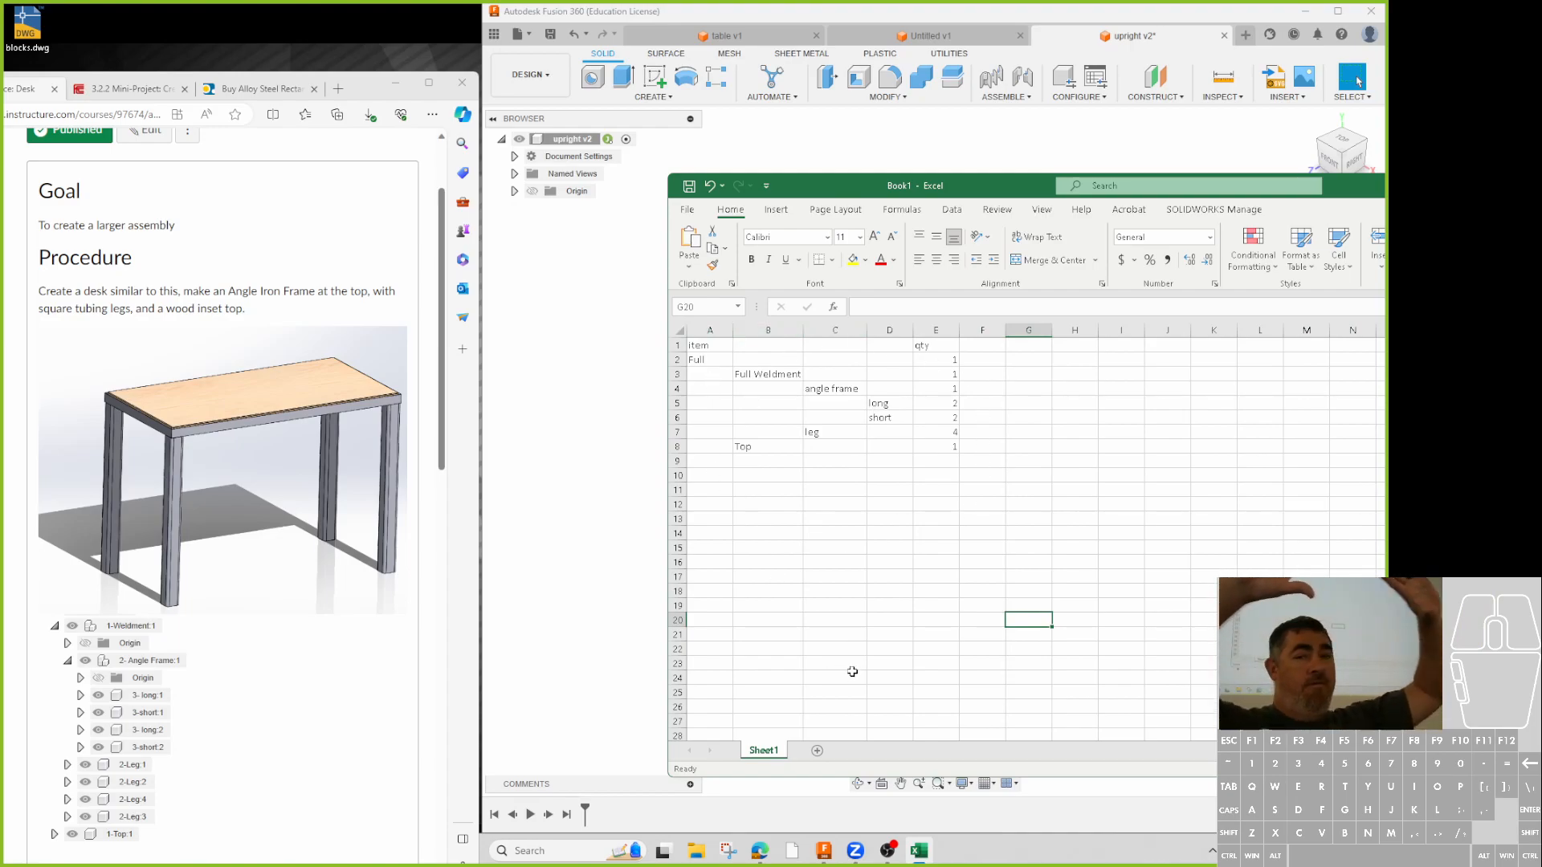
- Review the component hierarchy level by level, from Full through Full Weldment, Top, angle frame and leg to the long and short parts
{"action": "left_click", "coordinate": [712, 358]}
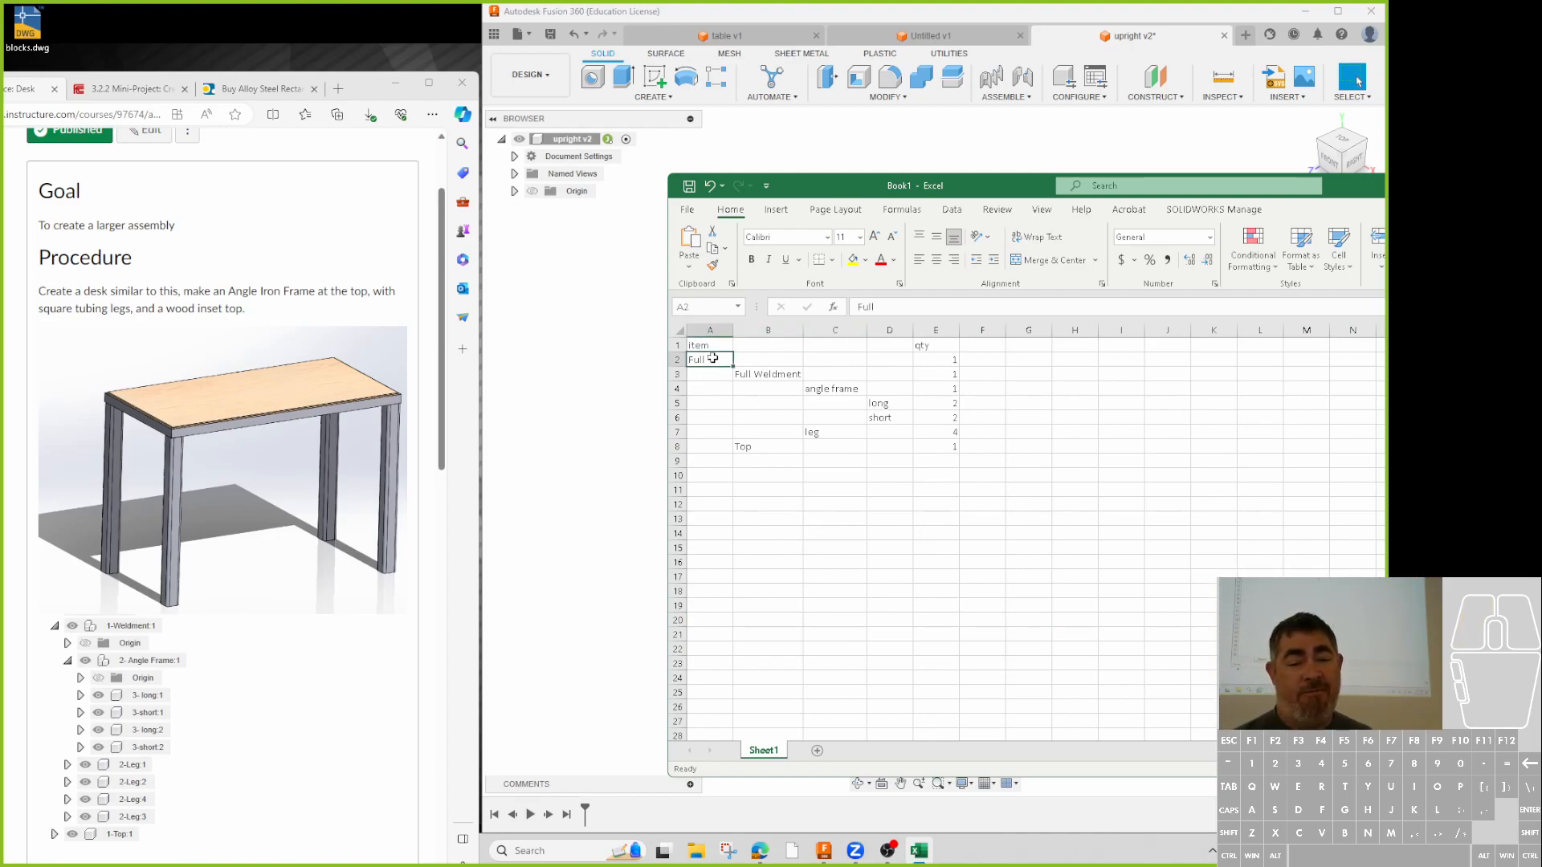
{"action": "left_click", "coordinate": [775, 374]}
{"action": "left_click", "coordinate": [753, 448]}
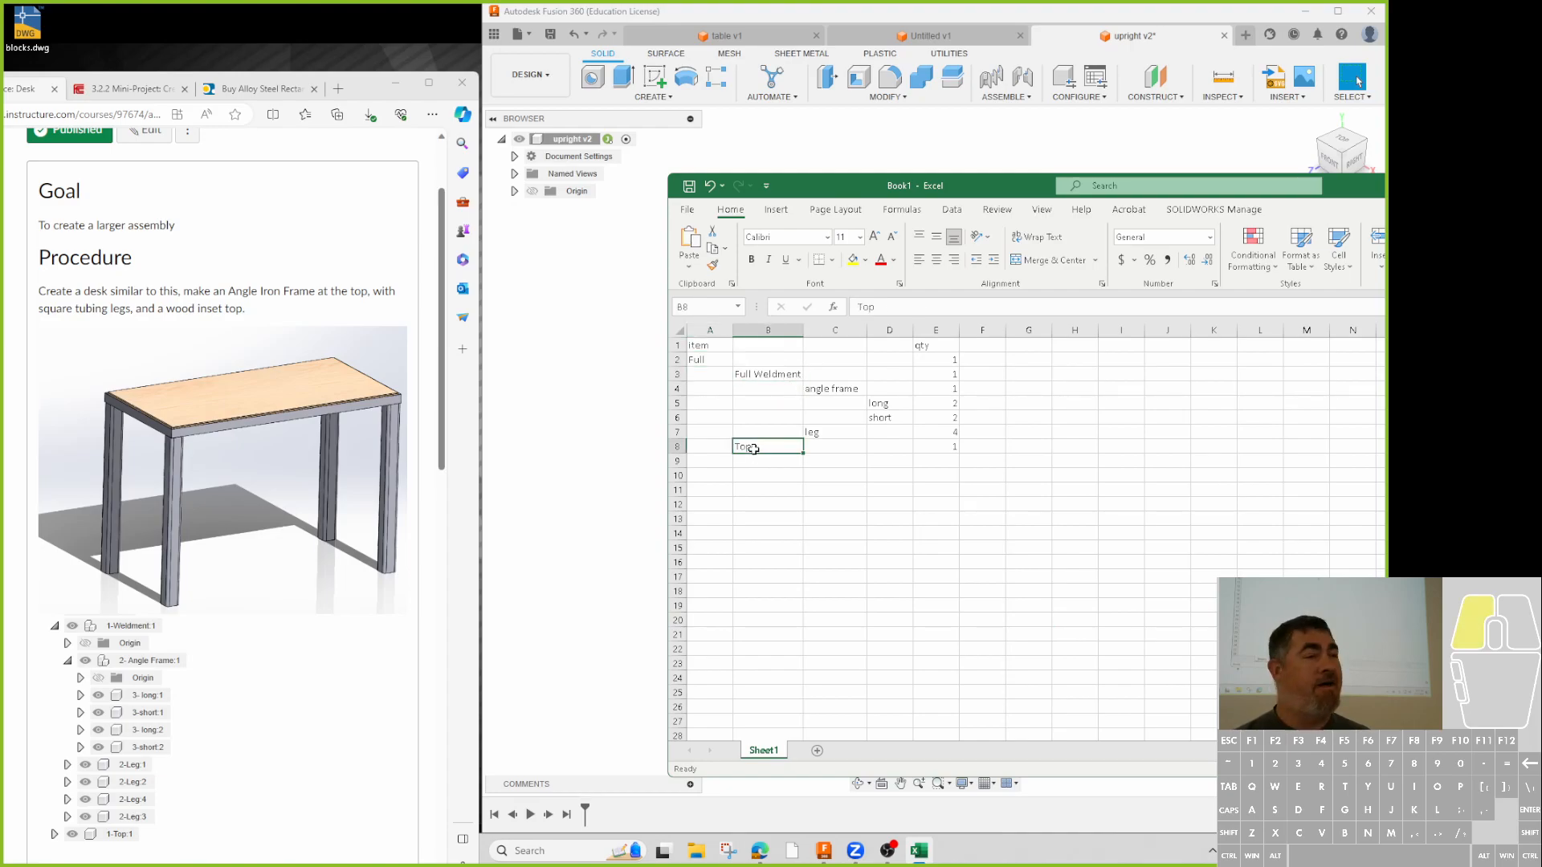
{"action": "left_click", "coordinate": [755, 374]}
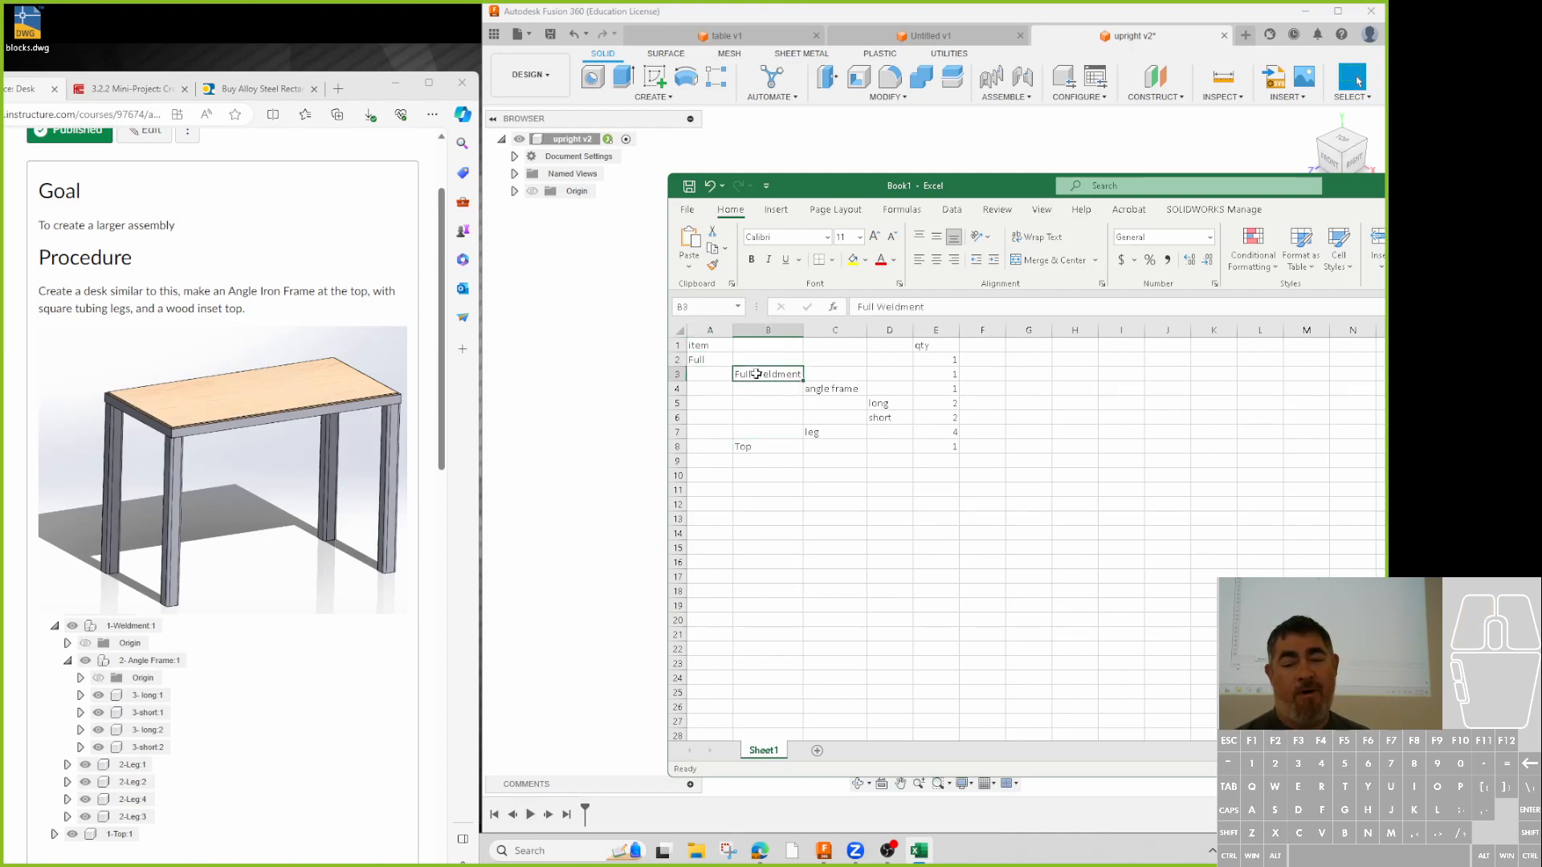
{"action": "left_click", "coordinate": [839, 389]}
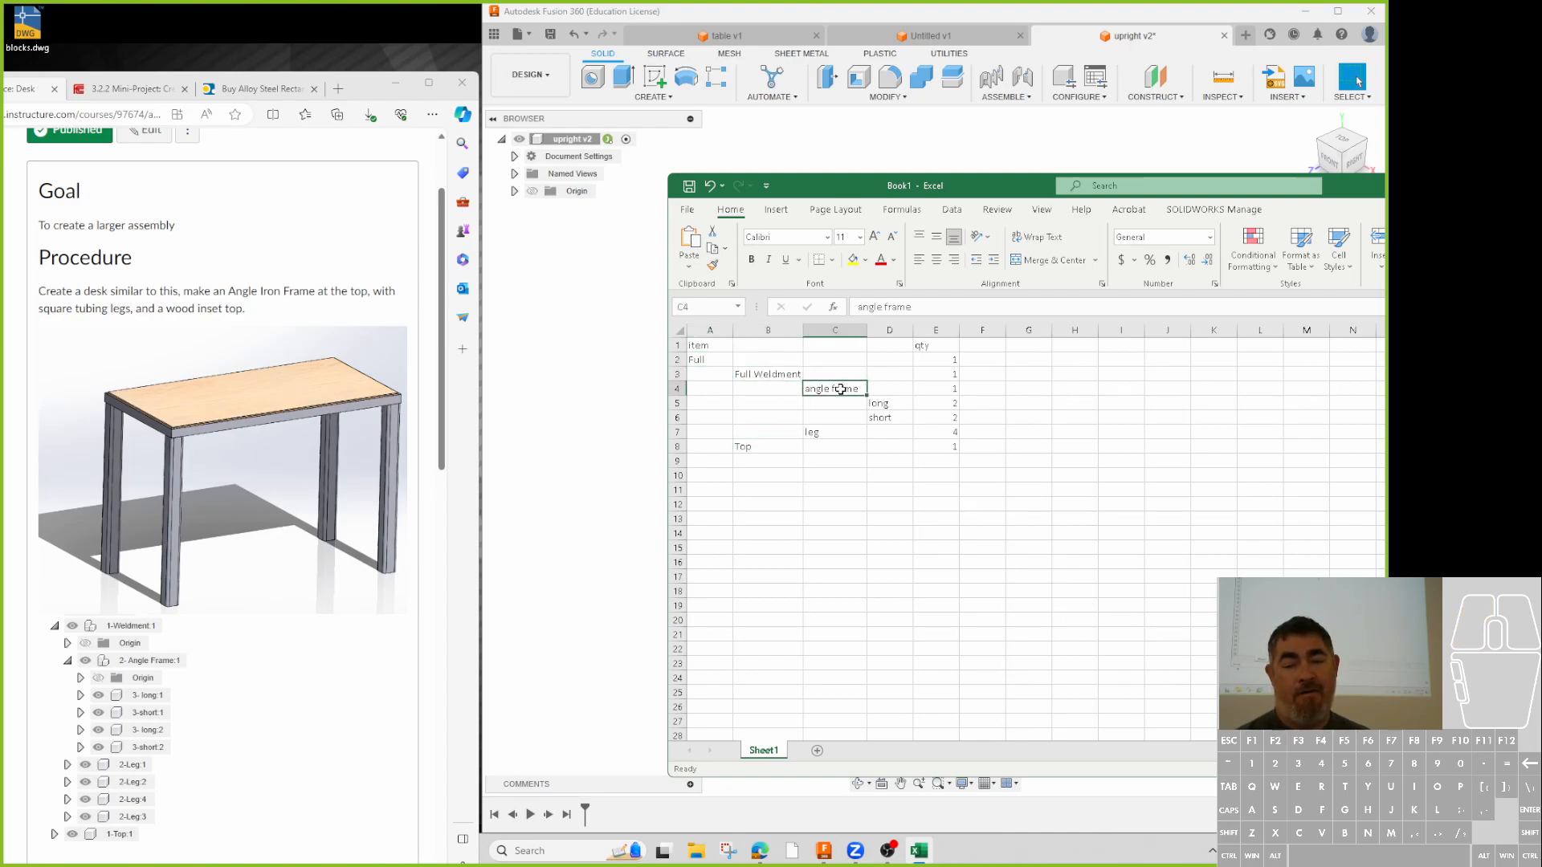
{"action": "left_click", "coordinate": [835, 432]}
{"action": "left_click", "coordinate": [835, 389]}
{"action": "left_click_drag", "start_coordinate": [883, 403], "coordinate": [884, 418]}
{"action": "left_click", "coordinate": [1063, 492]}
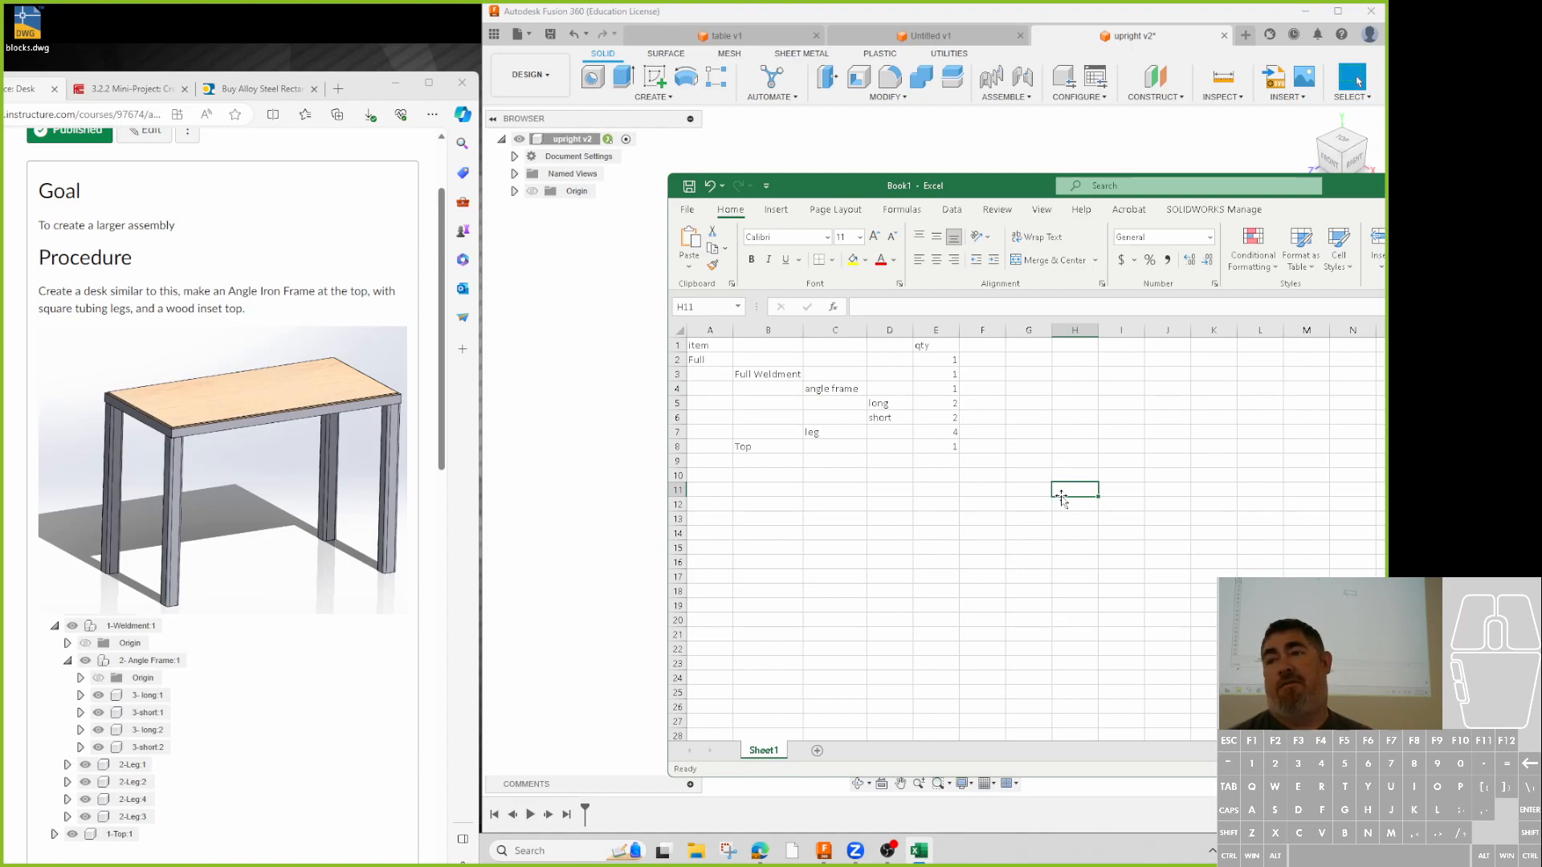
- Change the text in cell C4 to angle frame weldment and widen column C to fit it
{"action": "double_click", "coordinate": [863, 388]}
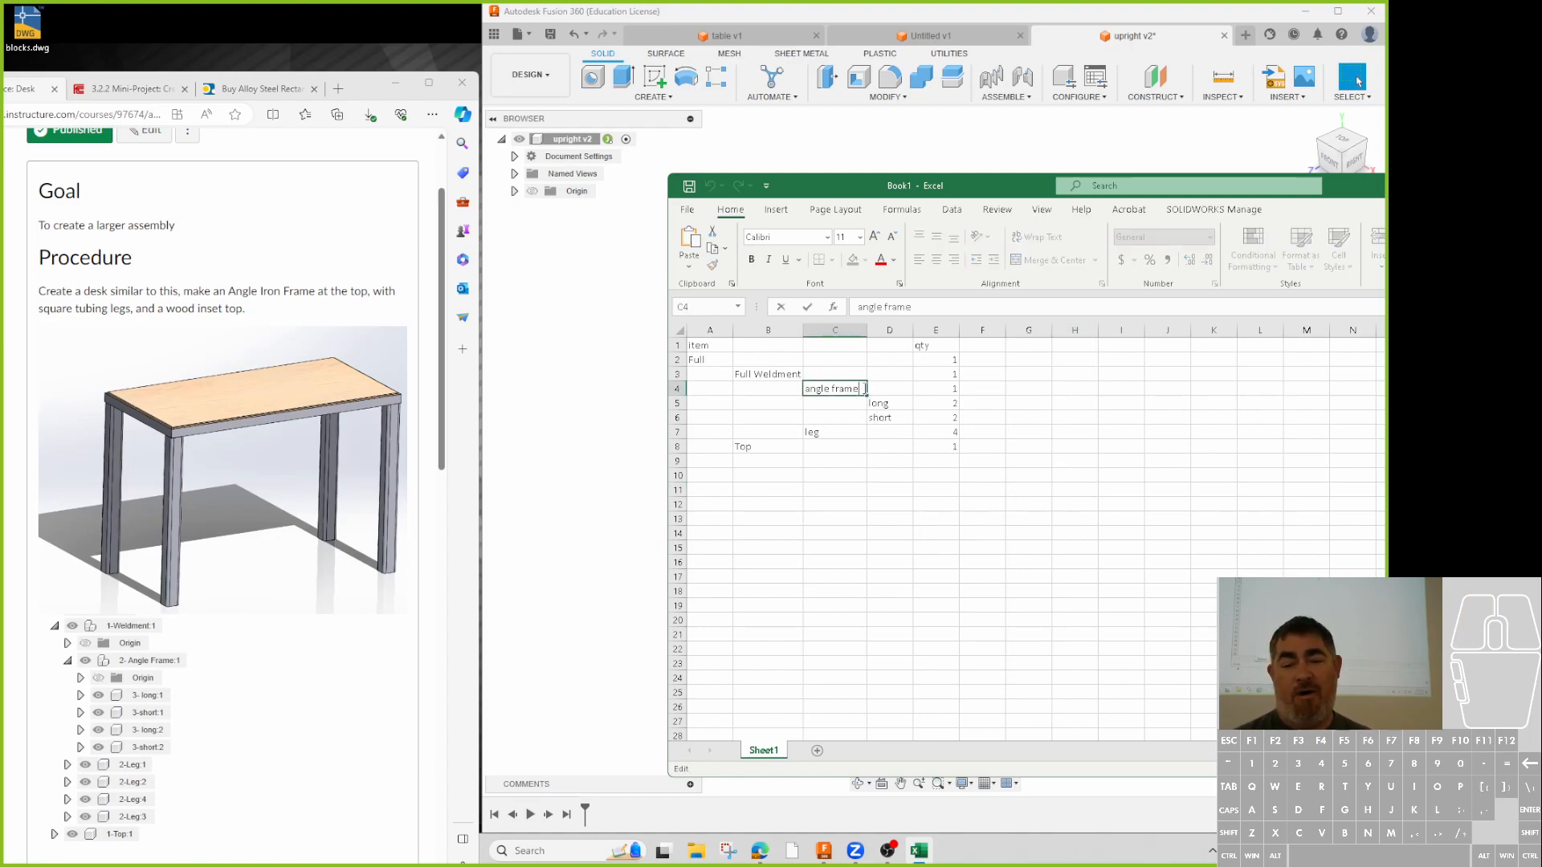
{"action": "type", "text": "weldment"}
{"action": "key", "text": "Return"}
{"action": "left_click_drag", "start_coordinate": [837, 631], "coordinate": [836, 594]}
{"action": "double_click", "coordinate": [867, 330]}
{"action": "left_click", "coordinate": [979, 530]}
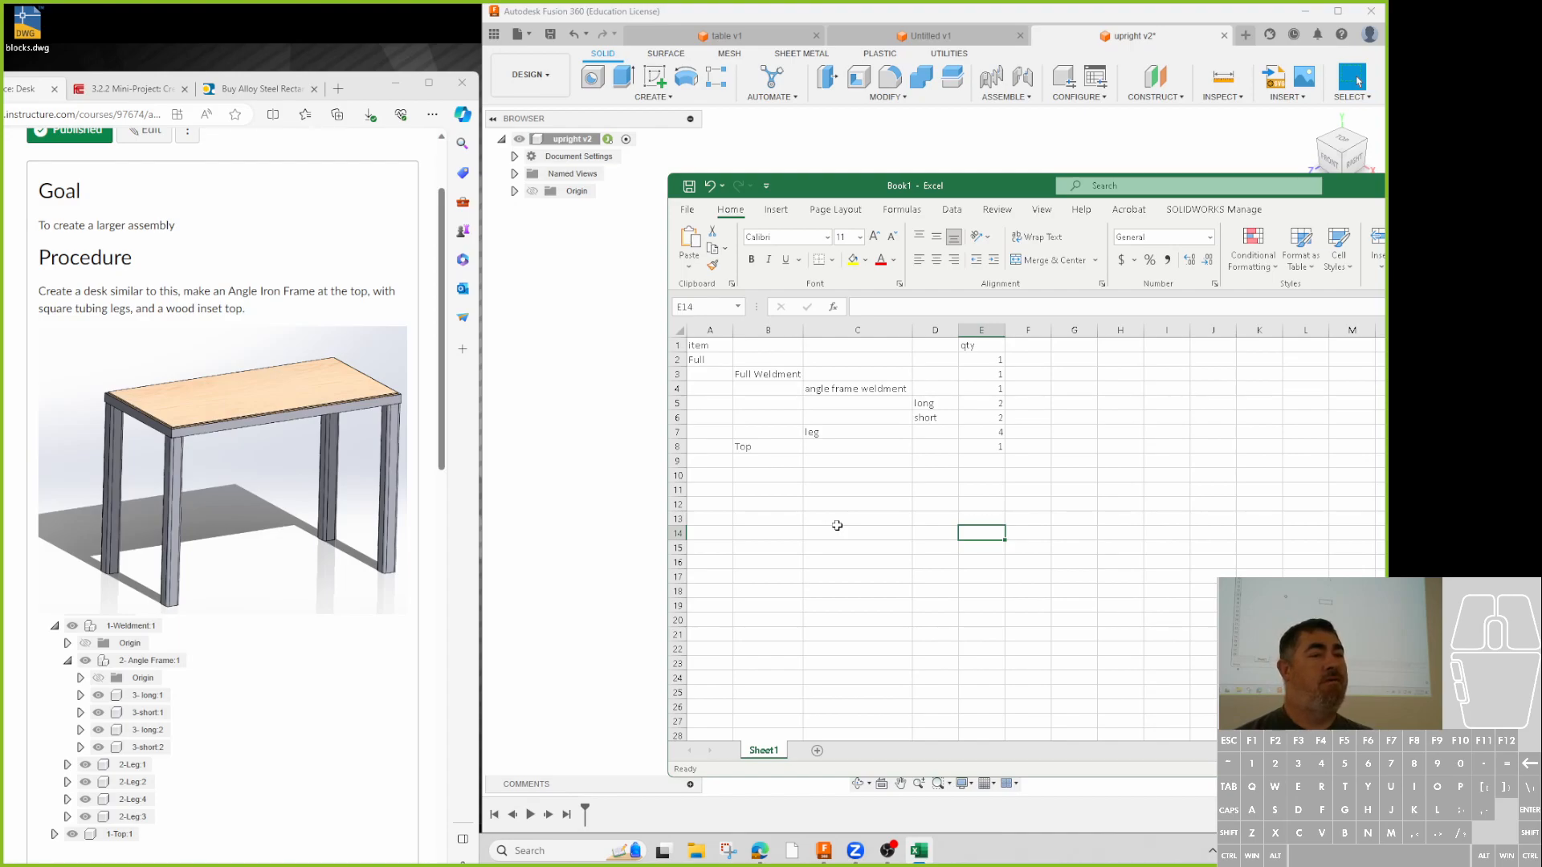
- Bring Fusion 360 forward, examine the component tree on the assignment page, and return to Excel to check the column B items
{"action": "left_click", "coordinate": [1244, 28]}
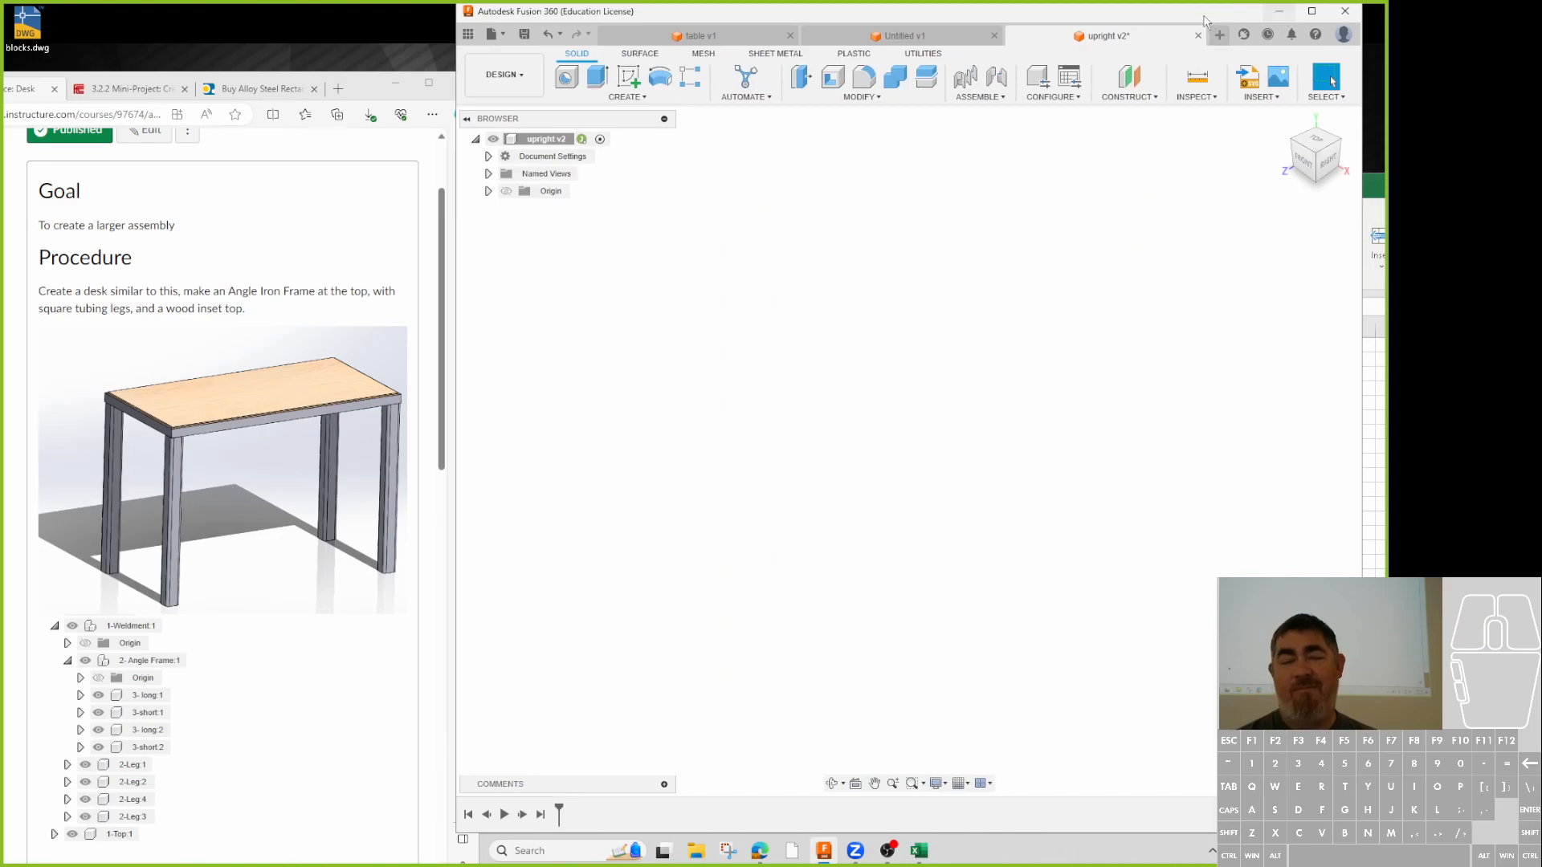
{"action": "left_click_drag", "start_coordinate": [894, 21], "coordinate": [926, 21]}
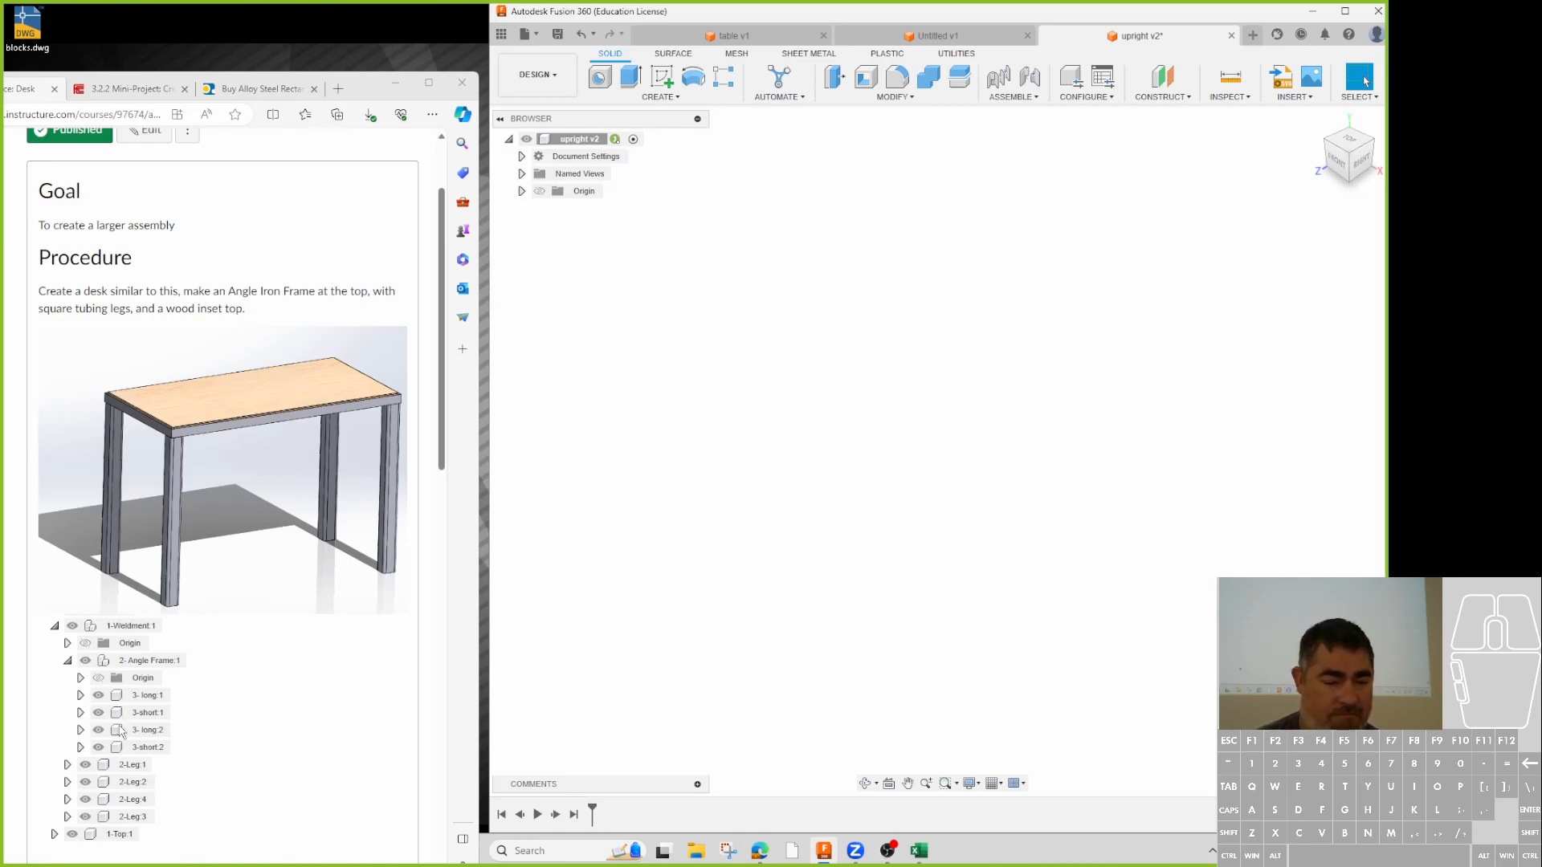
{"action": "scroll", "coordinate": [148, 781], "scroll_direction": "down", "scroll_amount": 2}
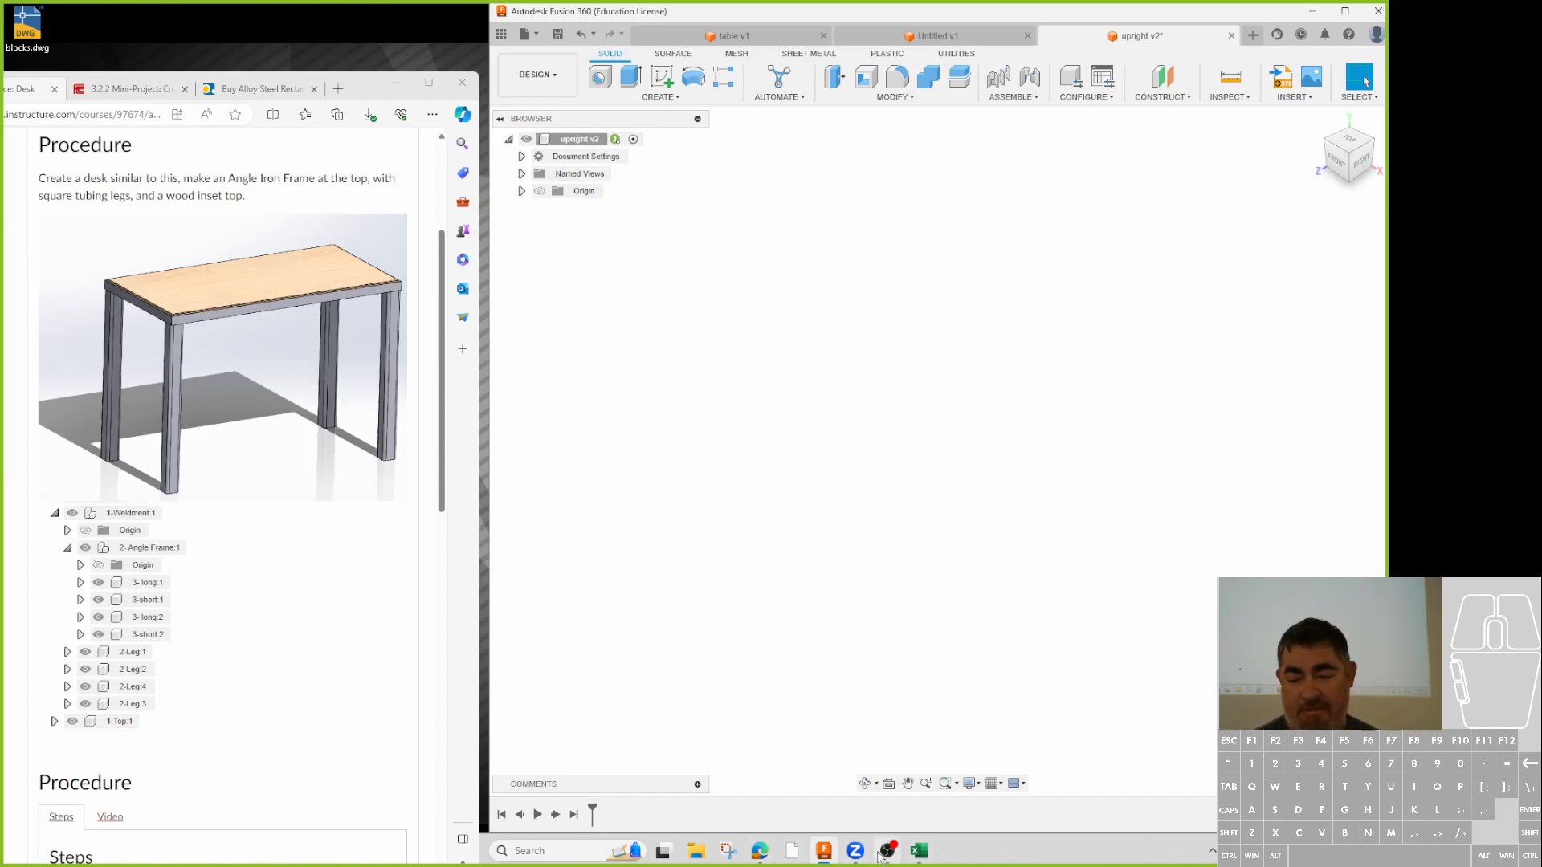
{"action": "left_click", "coordinate": [919, 852]}
{"action": "left_click_drag", "start_coordinate": [759, 347], "coordinate": [759, 462]}
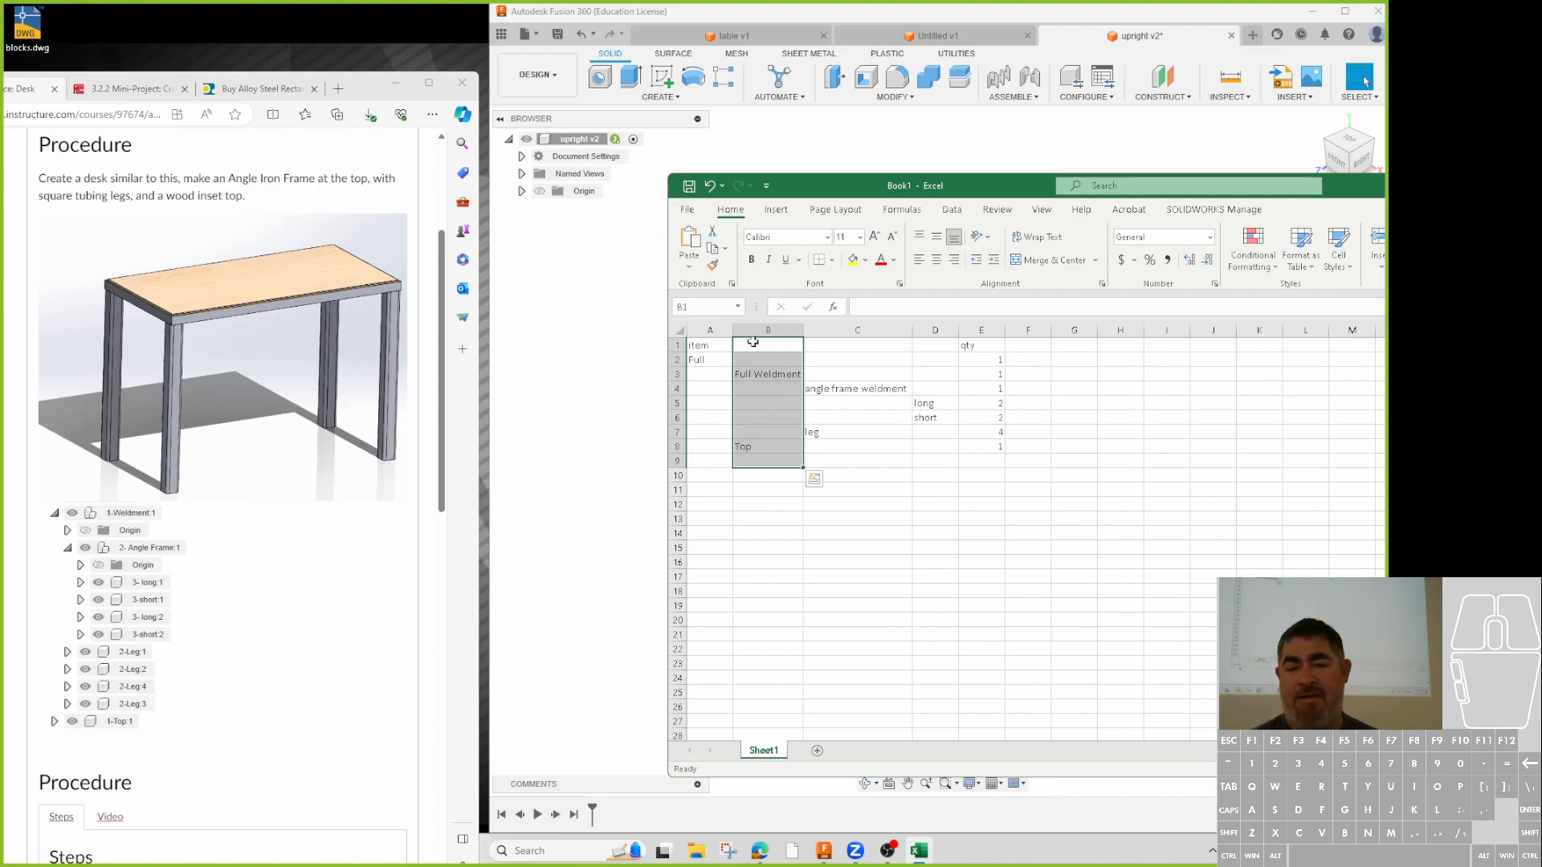
- Switch to Fusion 360 and create an internal standard component named 1-main weldment without activating it
{"action": "left_click", "coordinate": [1089, 151]}
{"action": "left_click", "coordinate": [1013, 96]}
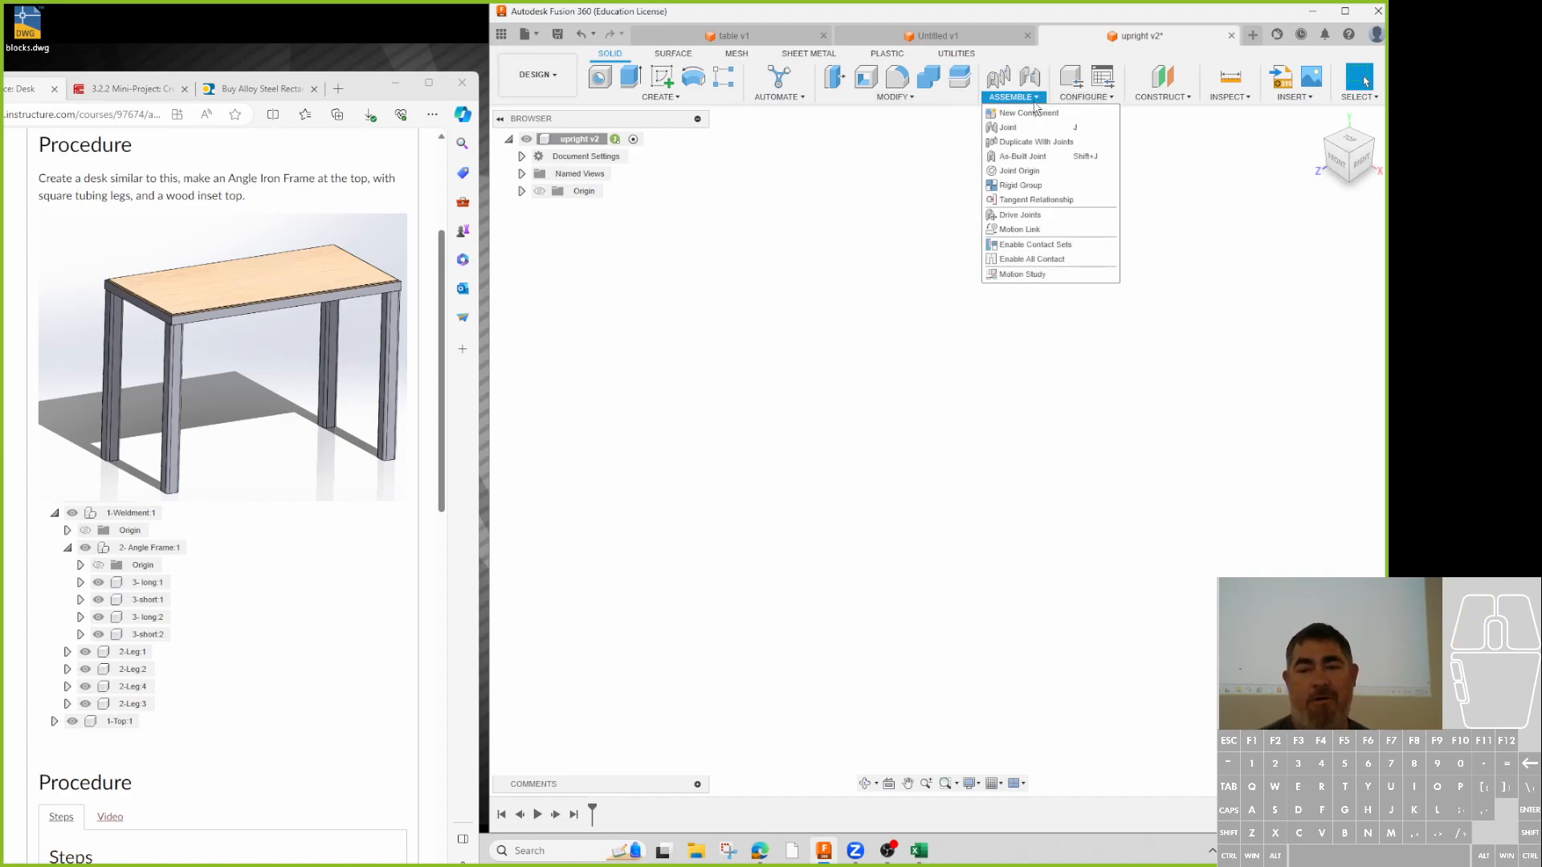
{"action": "left_click", "coordinate": [1039, 115]}
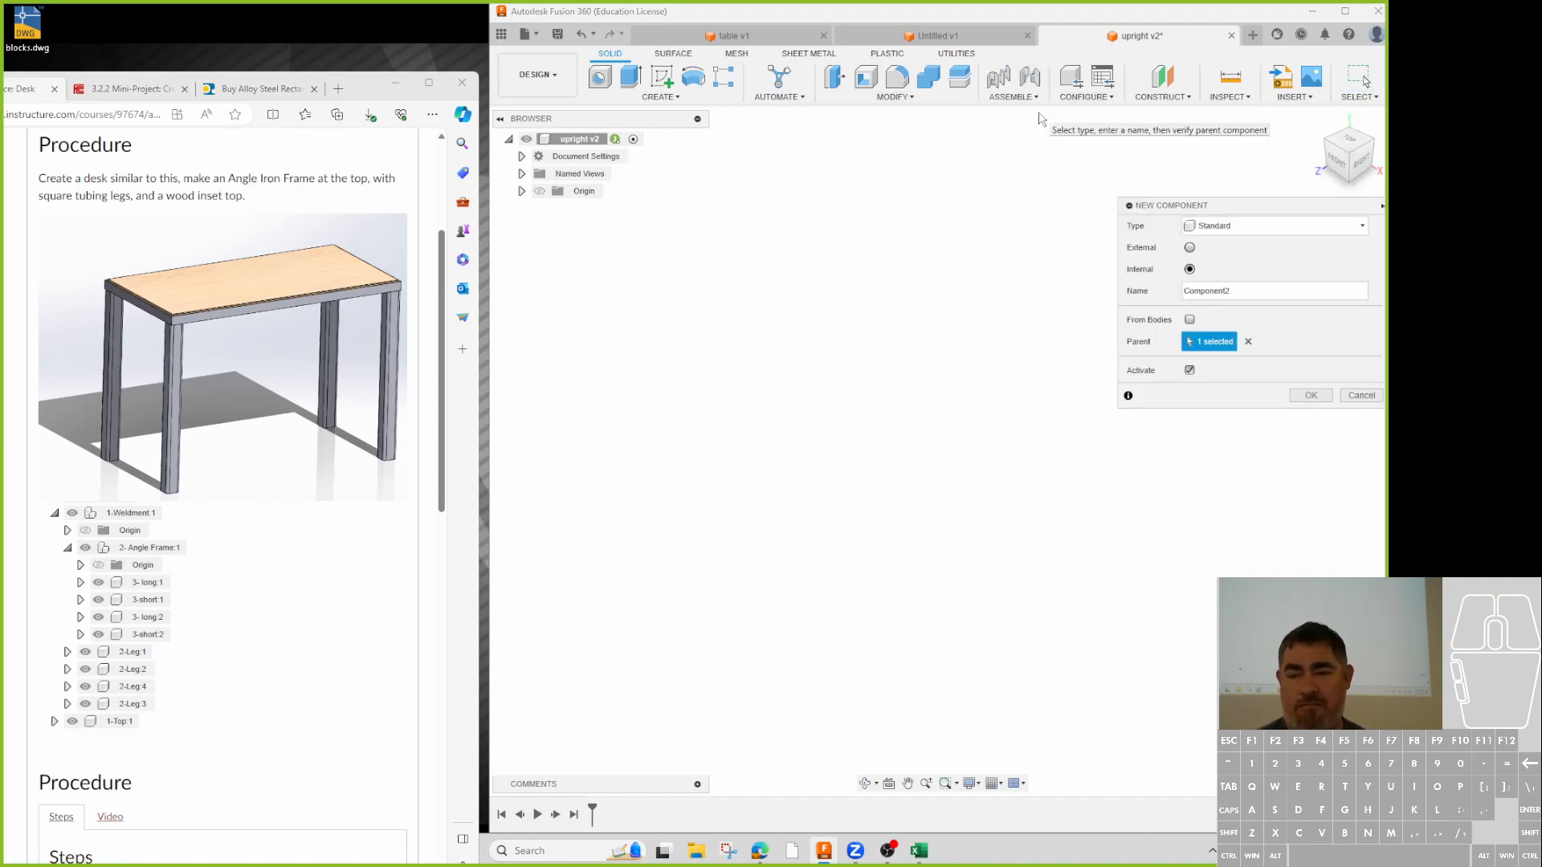
{"action": "left_click", "coordinate": [1190, 370]}
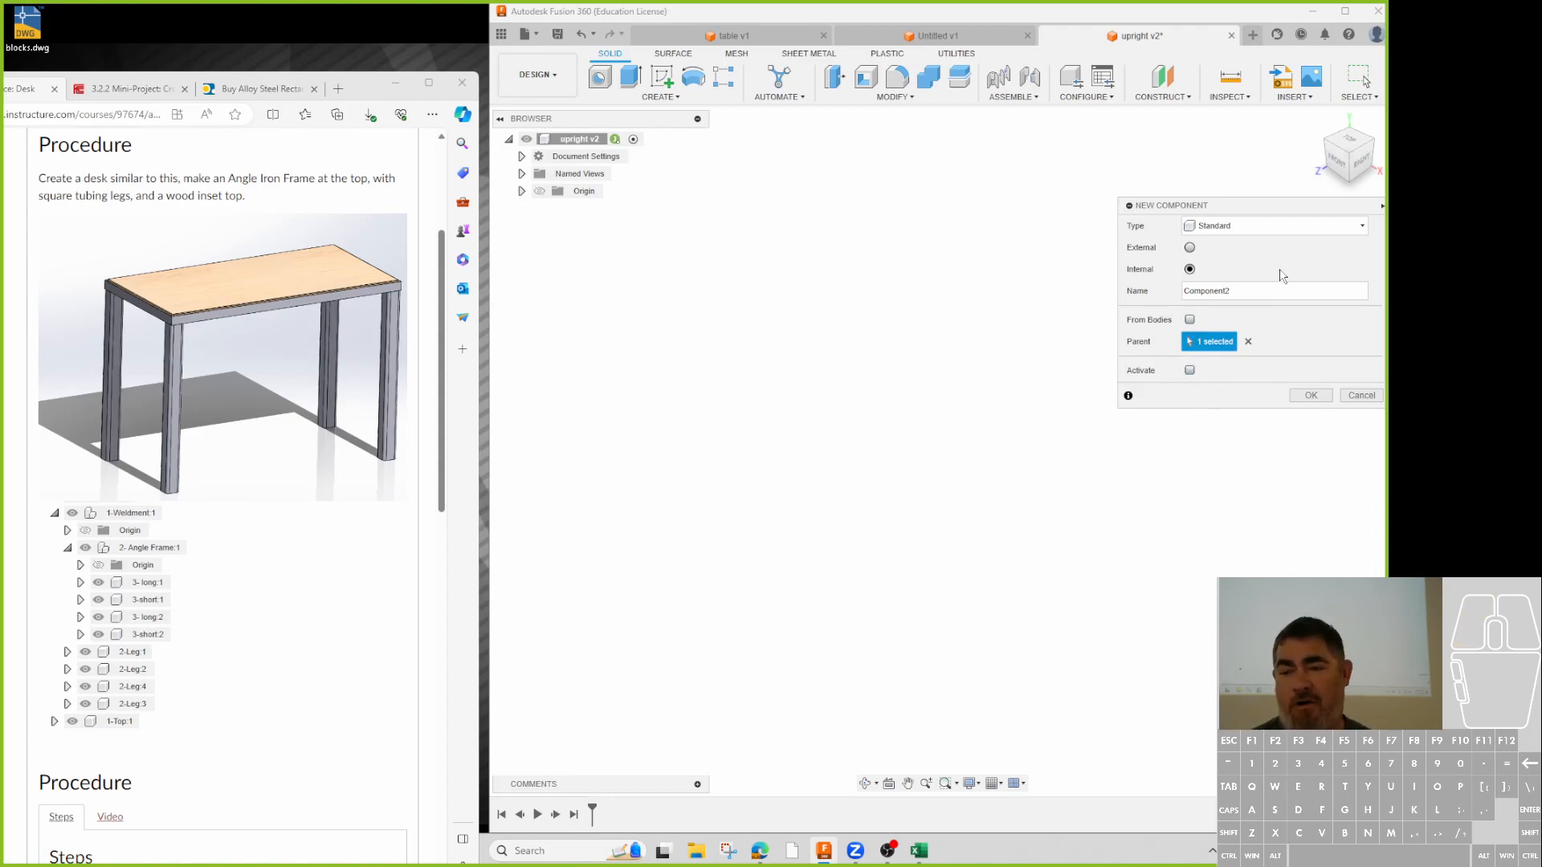
{"action": "double_click", "coordinate": [1197, 291]}
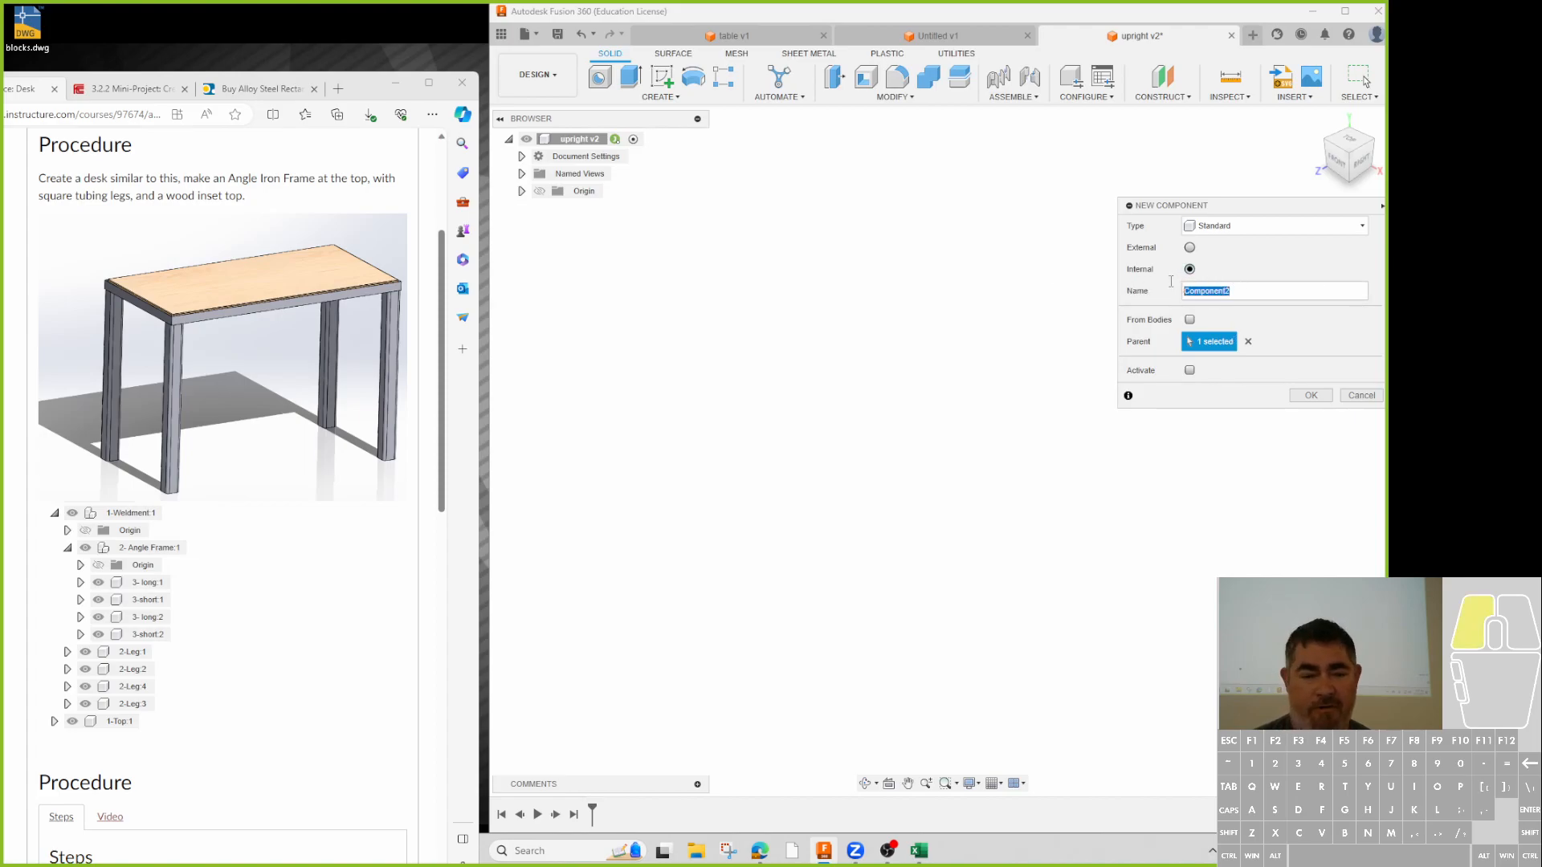
{"action": "type", "text": "main"}
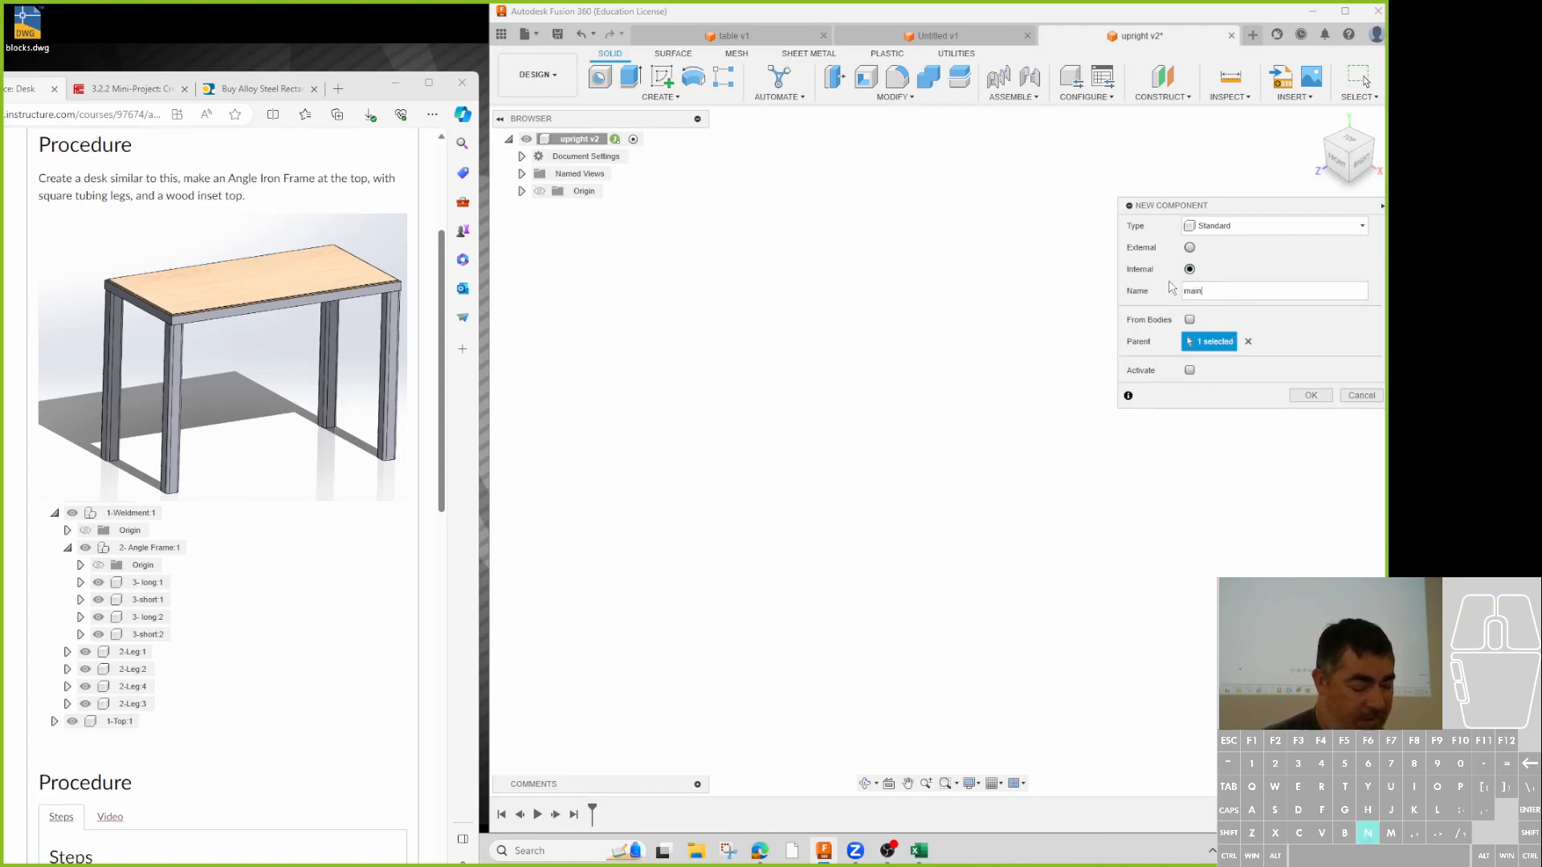
{"action": "type", "text": " weldment"}
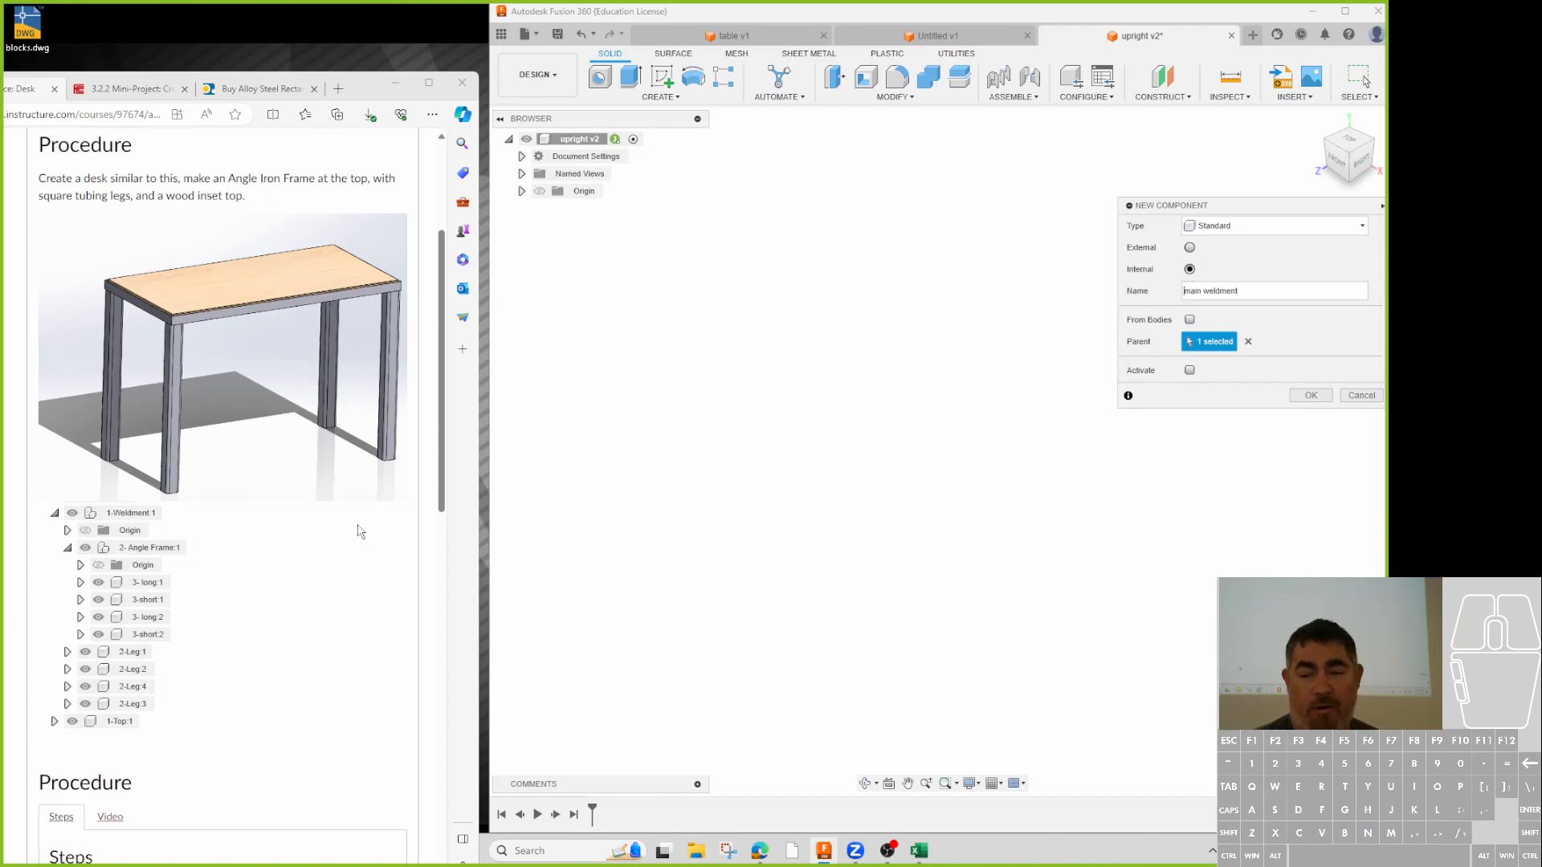
{"action": "left_click", "coordinate": [1186, 291]}
{"action": "type", "text": "1-"}
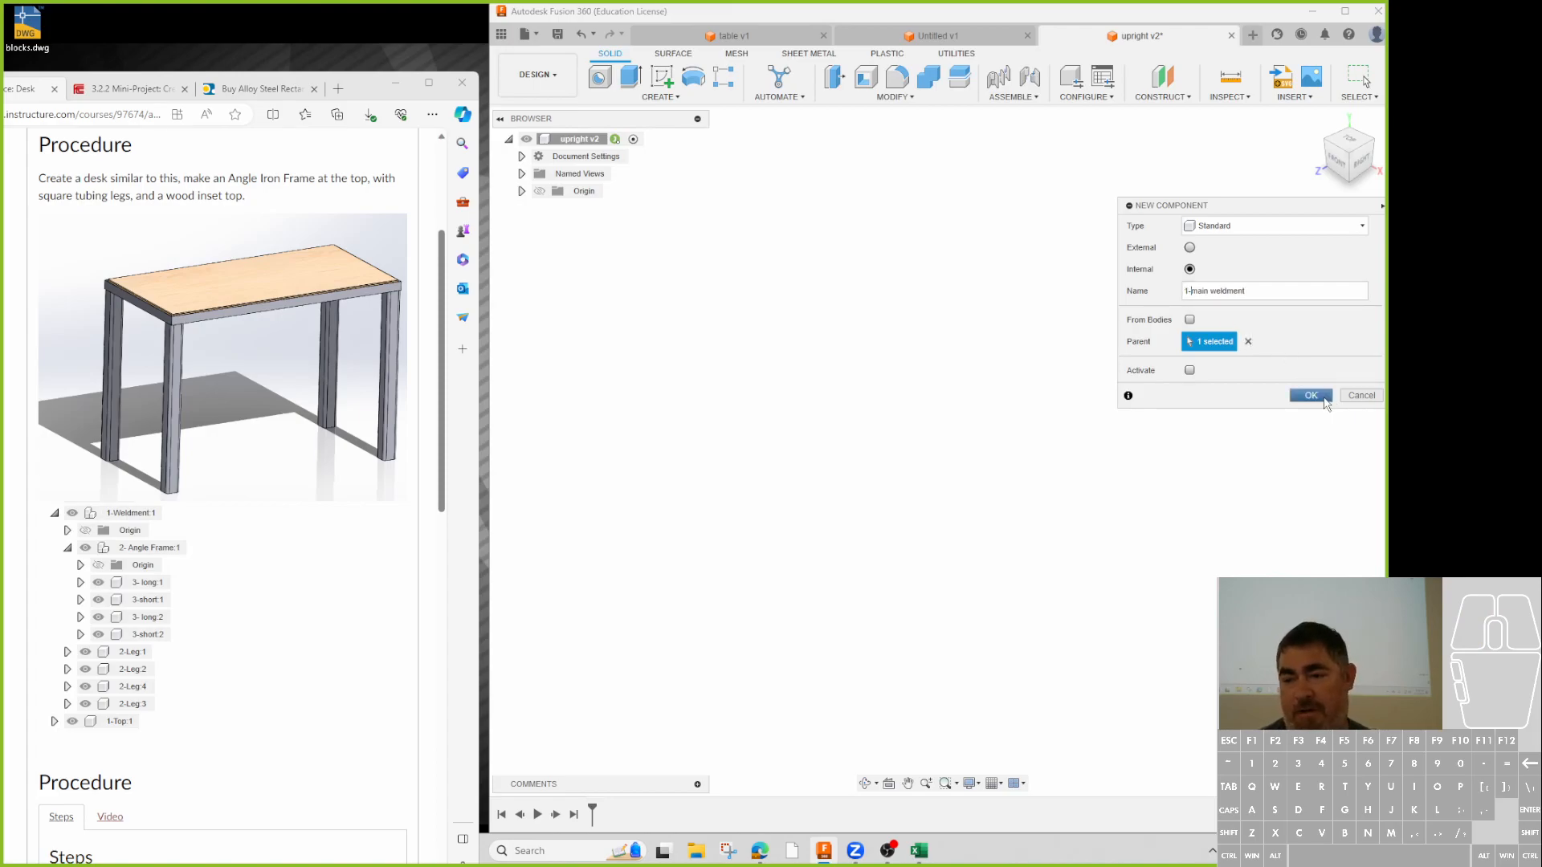
{"action": "left_click", "coordinate": [1312, 395]}
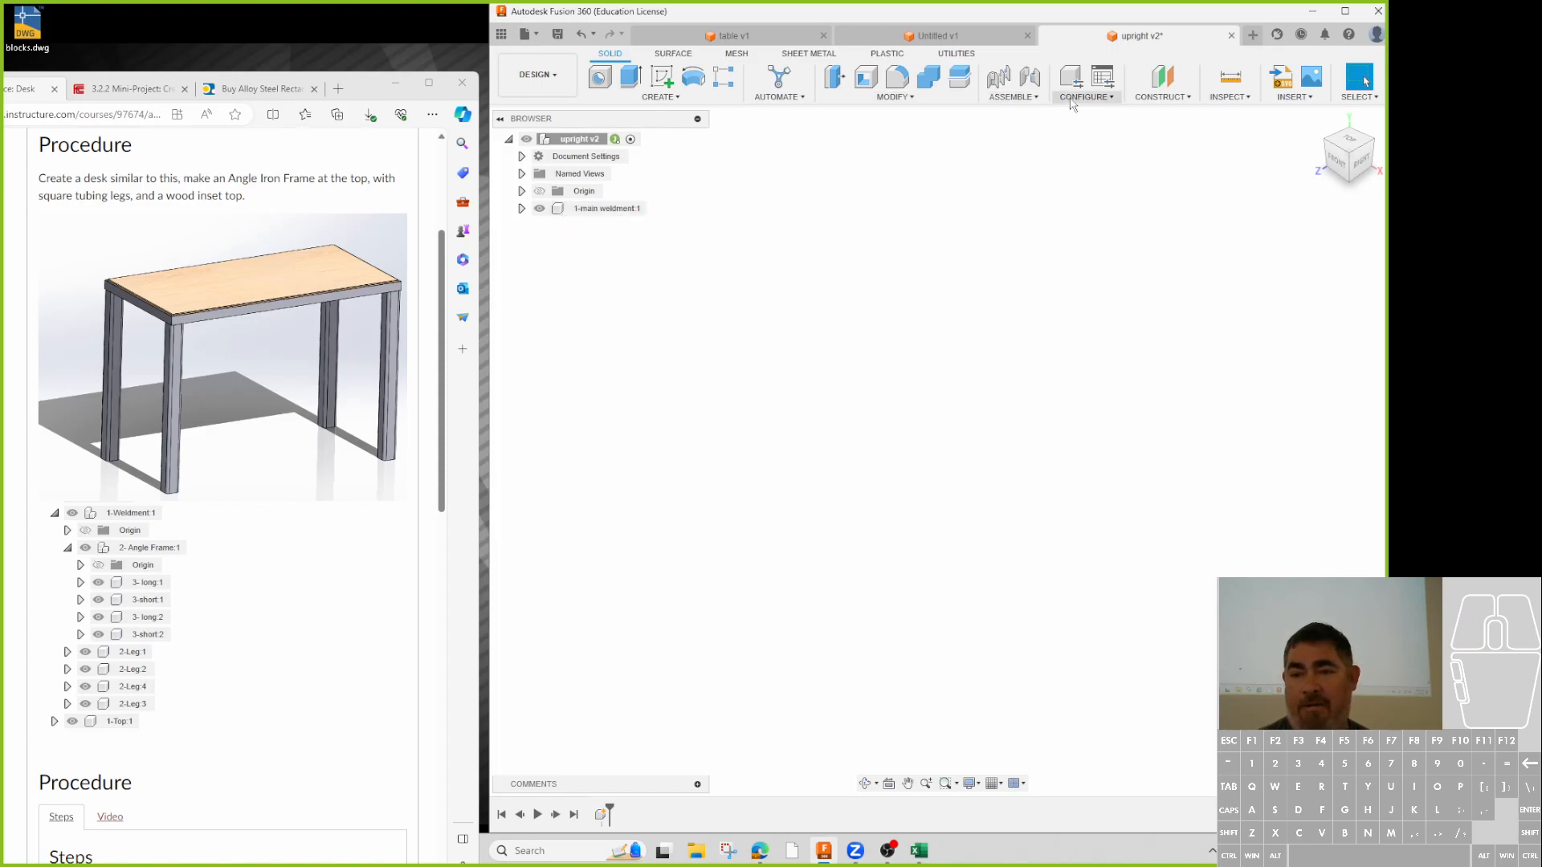
- Create a second internal component named top under the root upright component, without activating it
{"action": "left_click", "coordinate": [1008, 97]}
{"action": "left_click", "coordinate": [1027, 117]}
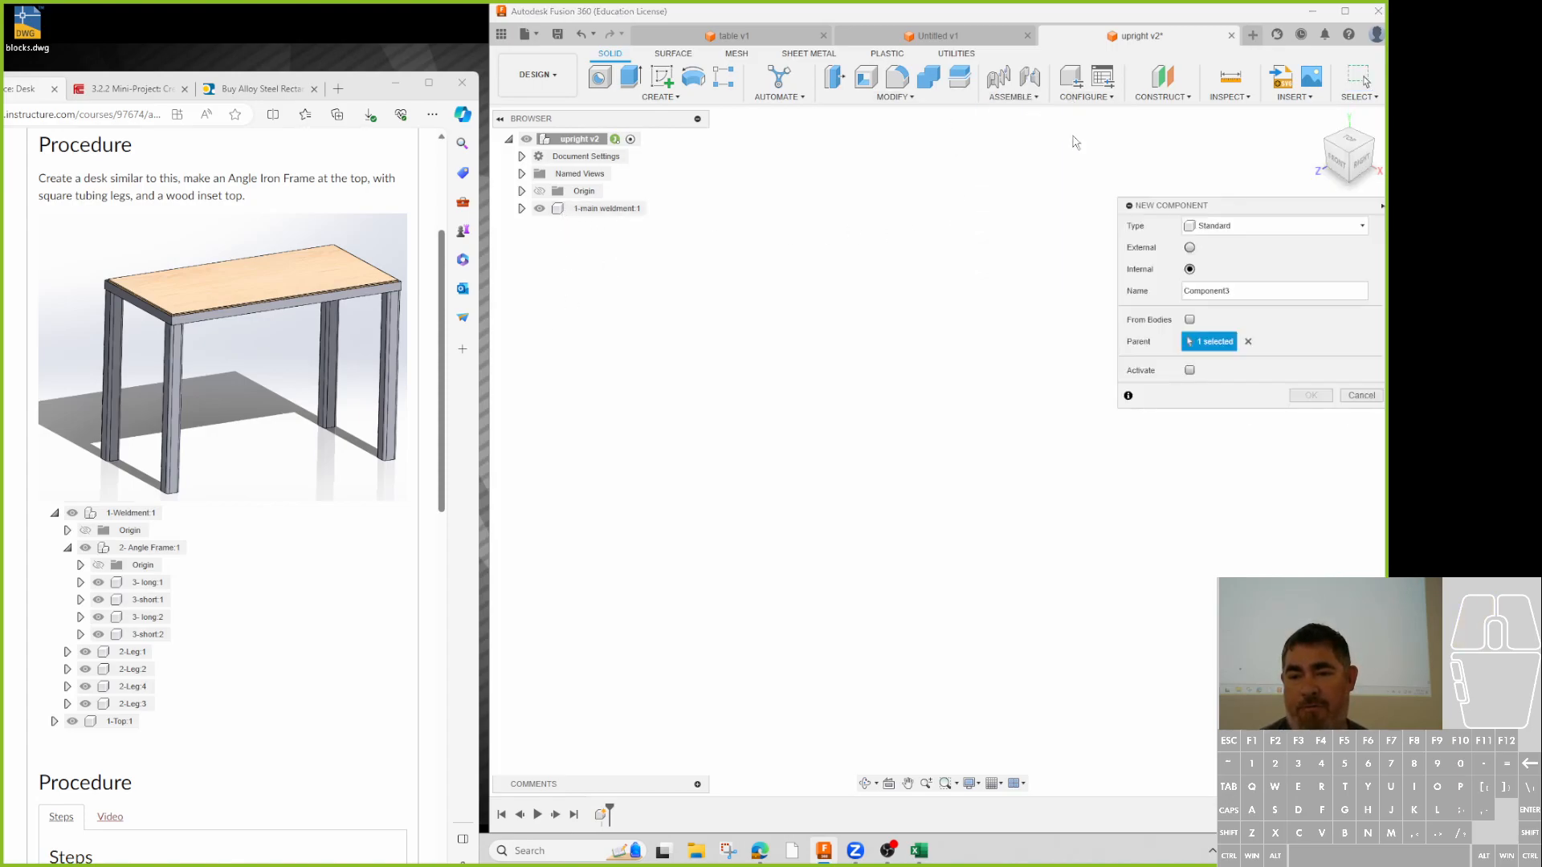
{"action": "double_click", "coordinate": [1206, 291]}
{"action": "type", "text": "top"}
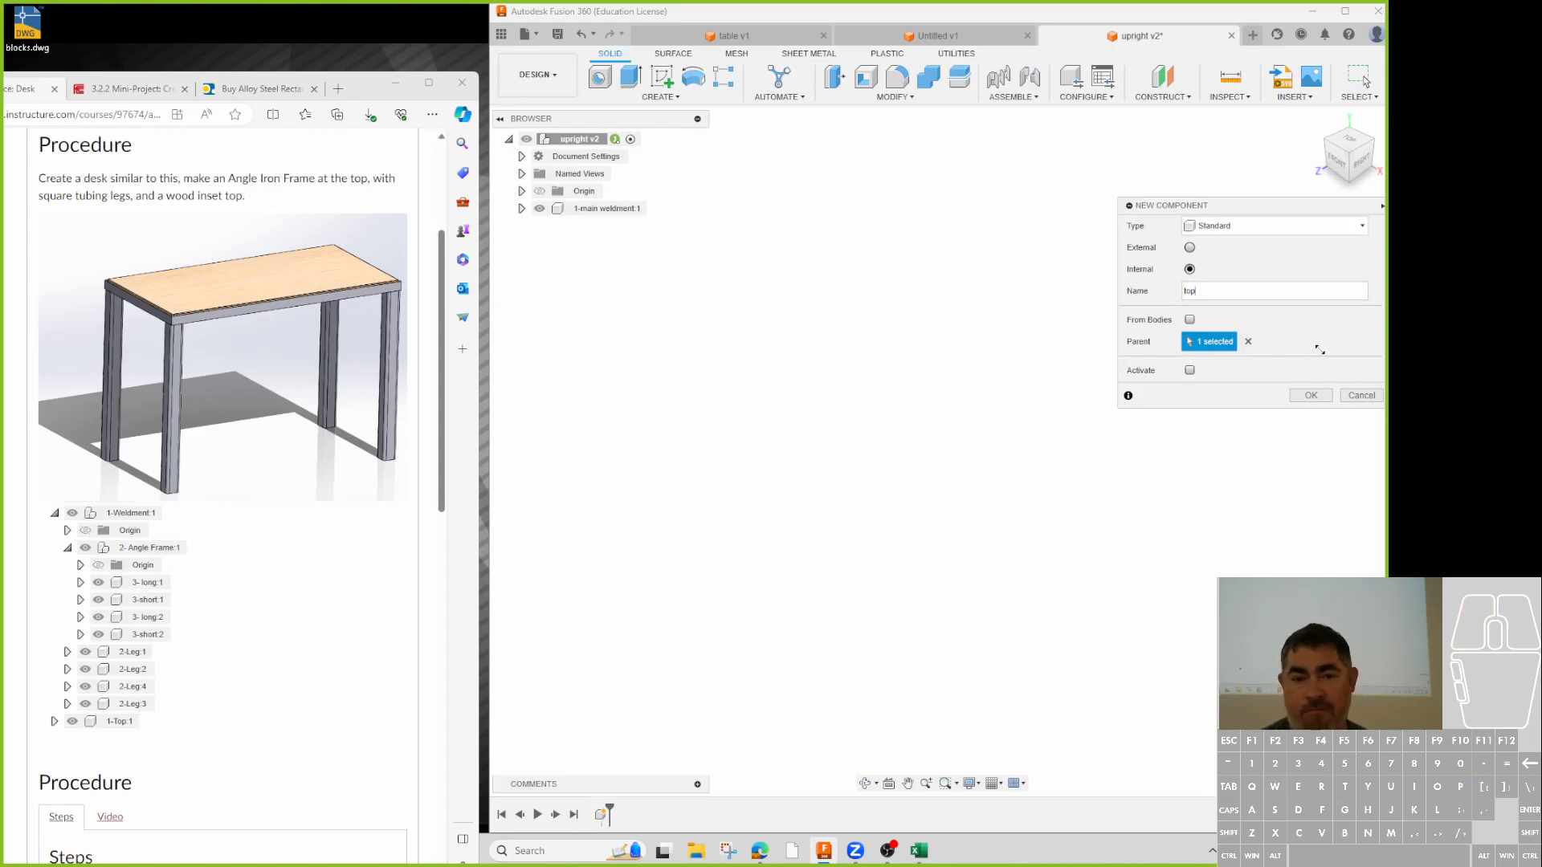
{"action": "left_click", "coordinate": [569, 142]}
{"action": "left_click", "coordinate": [1309, 396]}
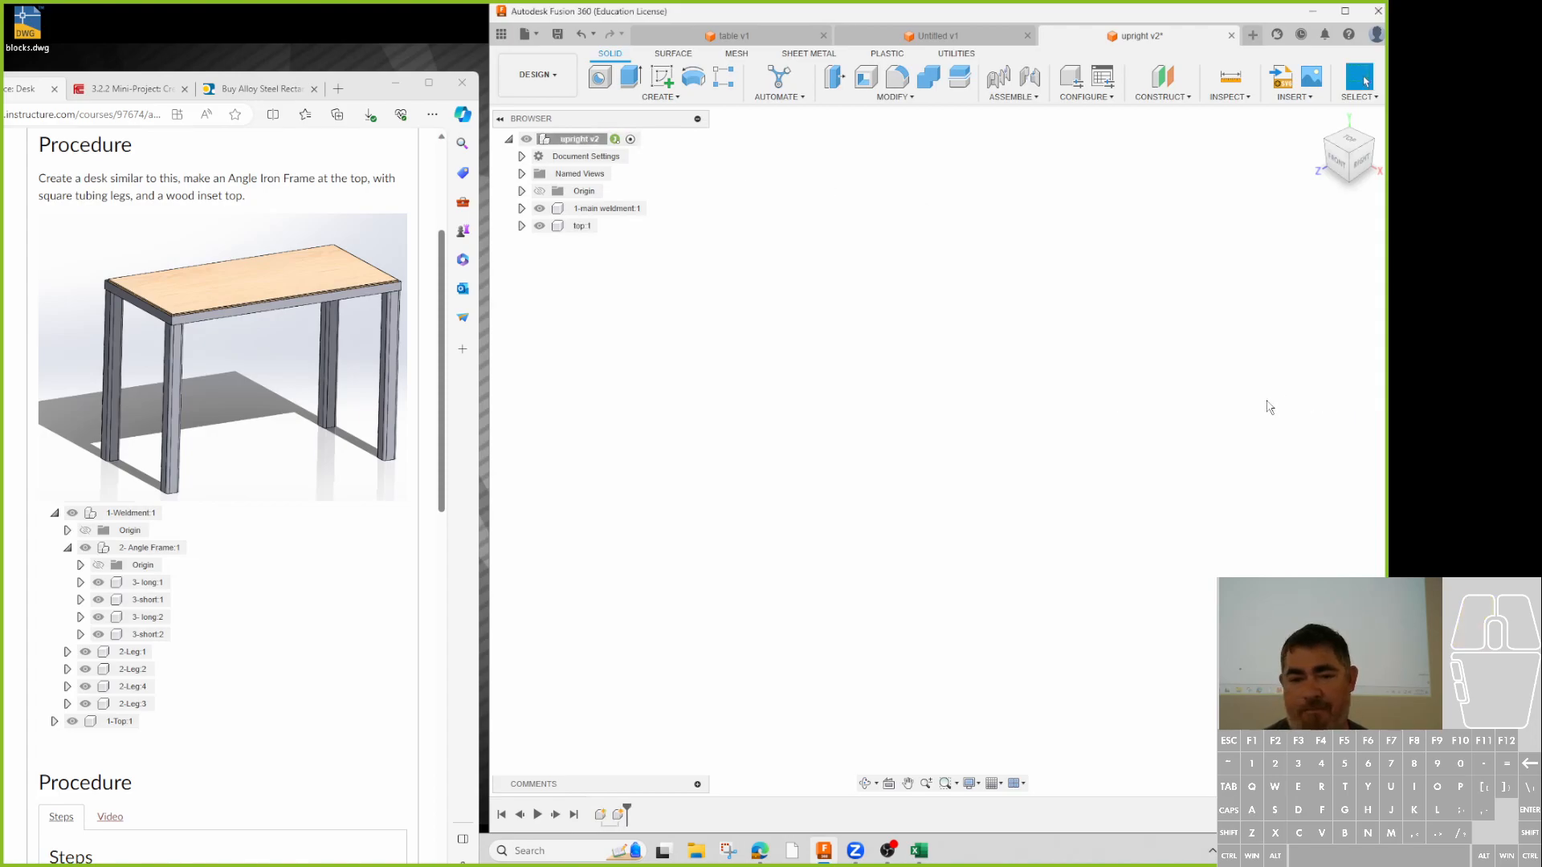
- Rename the top component as 1-top
{"action": "left_click", "coordinate": [578, 229]}
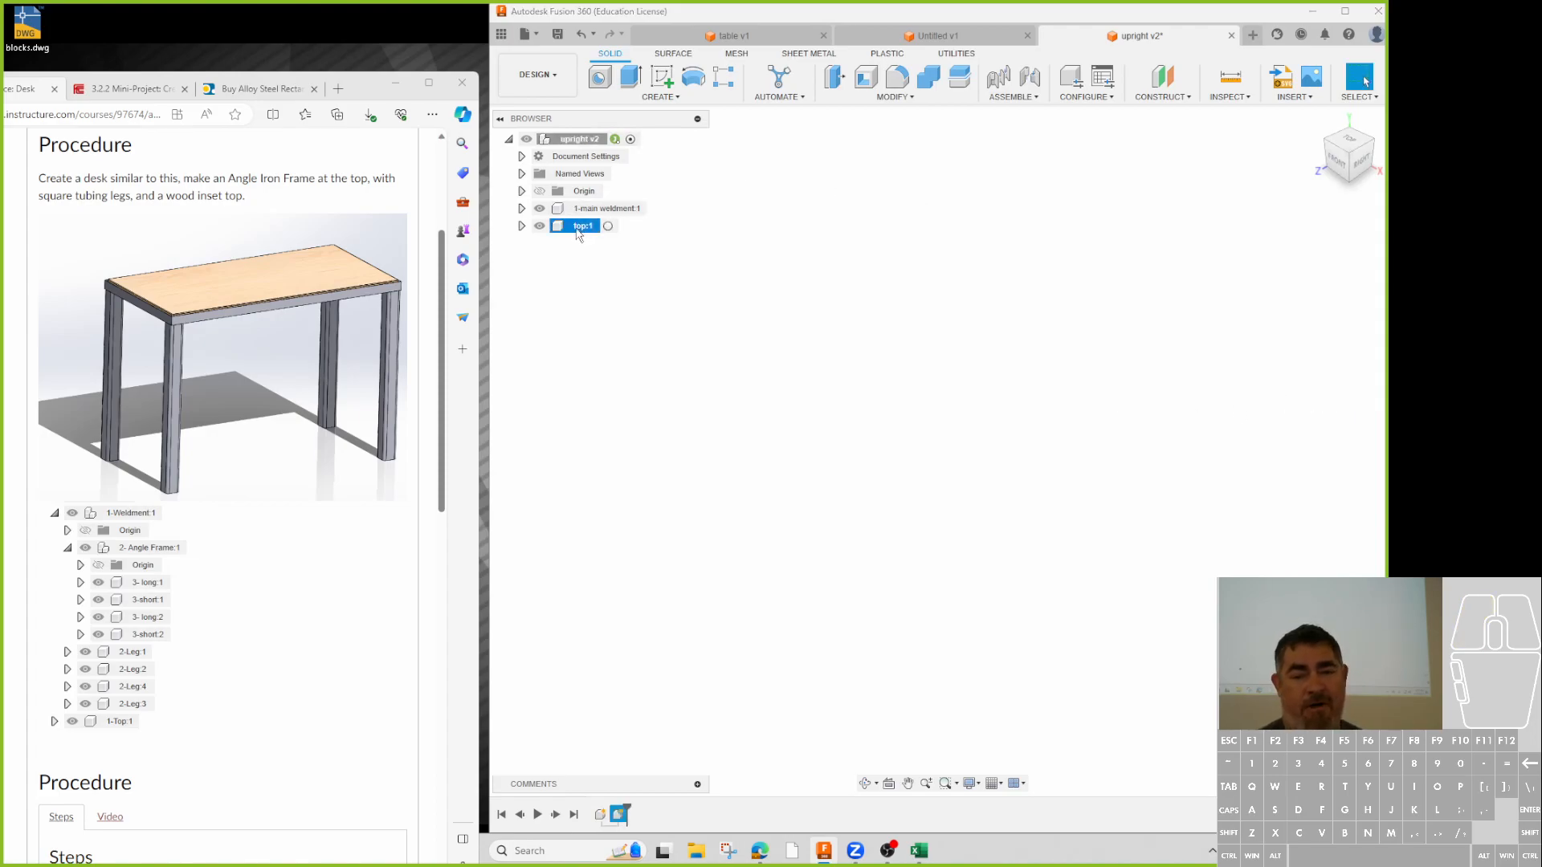
{"action": "left_click", "coordinate": [578, 228]}
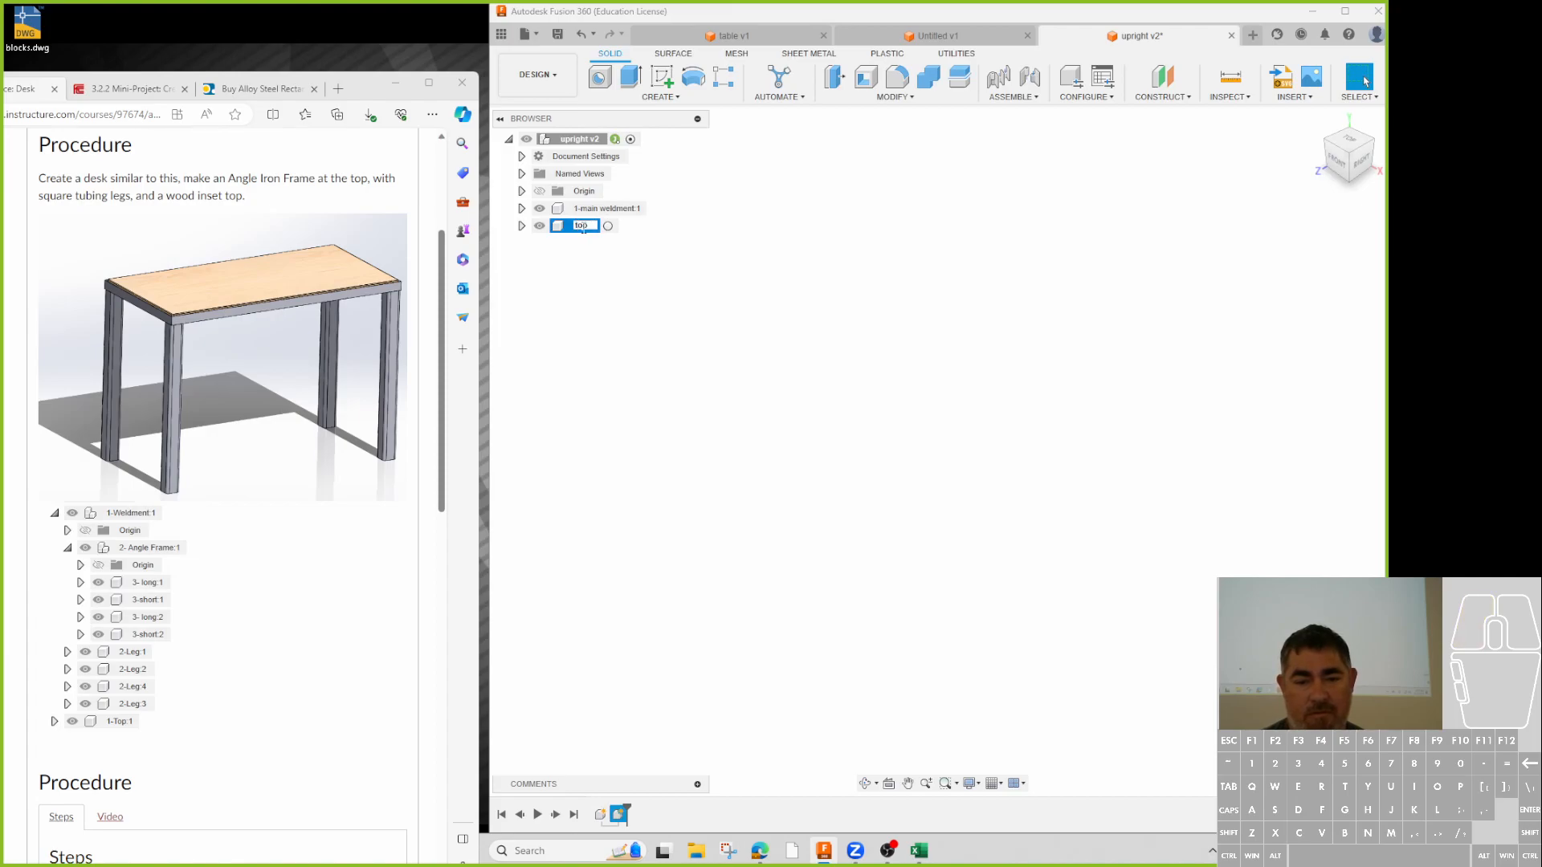
{"action": "type", "text": "1-"}
{"action": "left_click", "coordinate": [611, 372]}
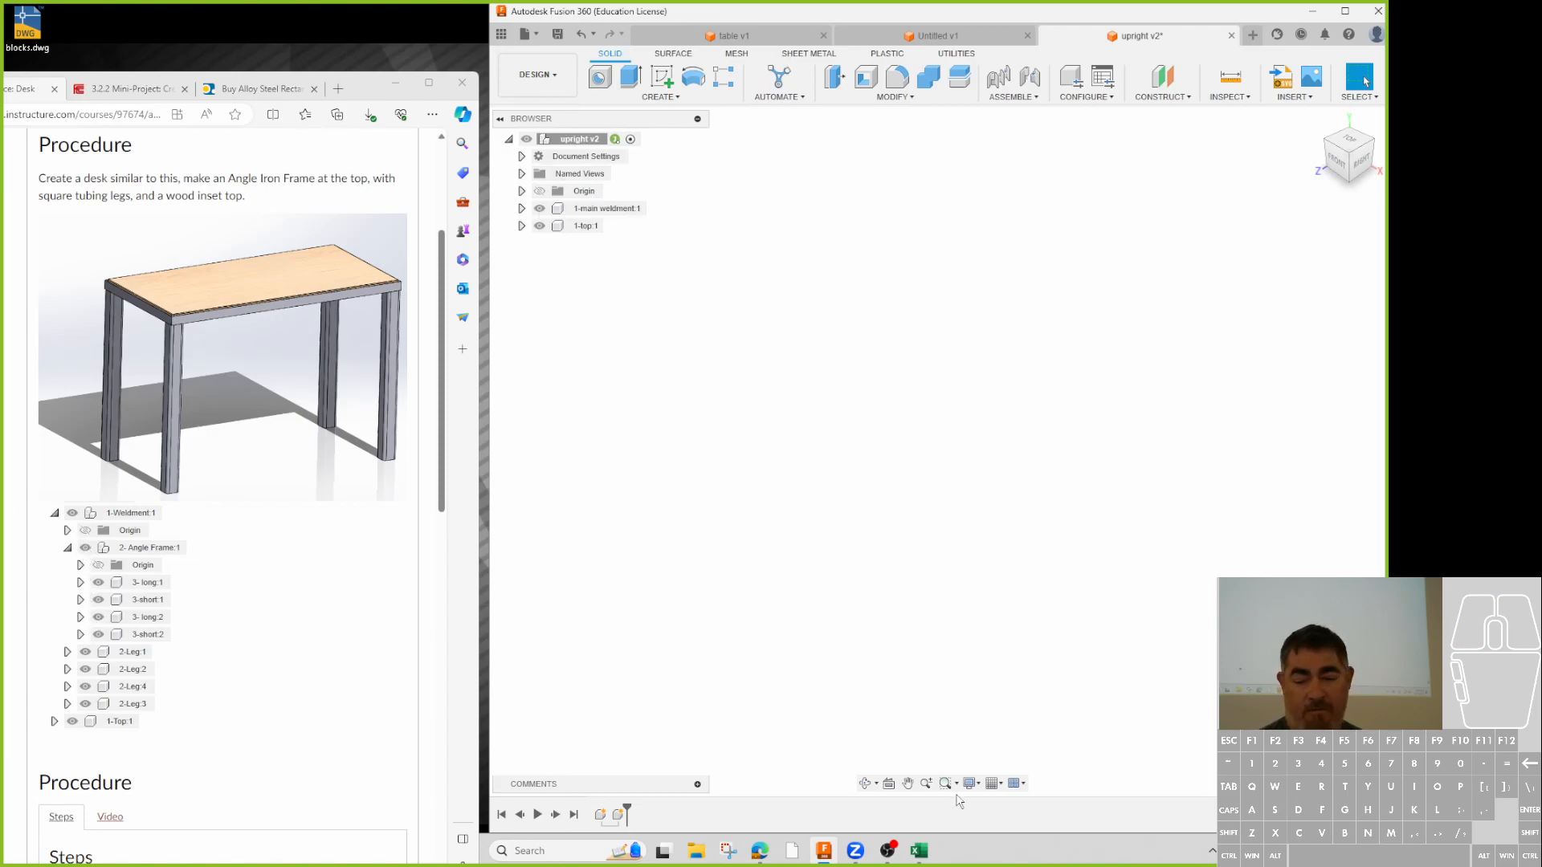
- Return to the Excel sheet and check which components belong directly under Full Weldment
{"action": "left_click", "coordinate": [920, 851]}
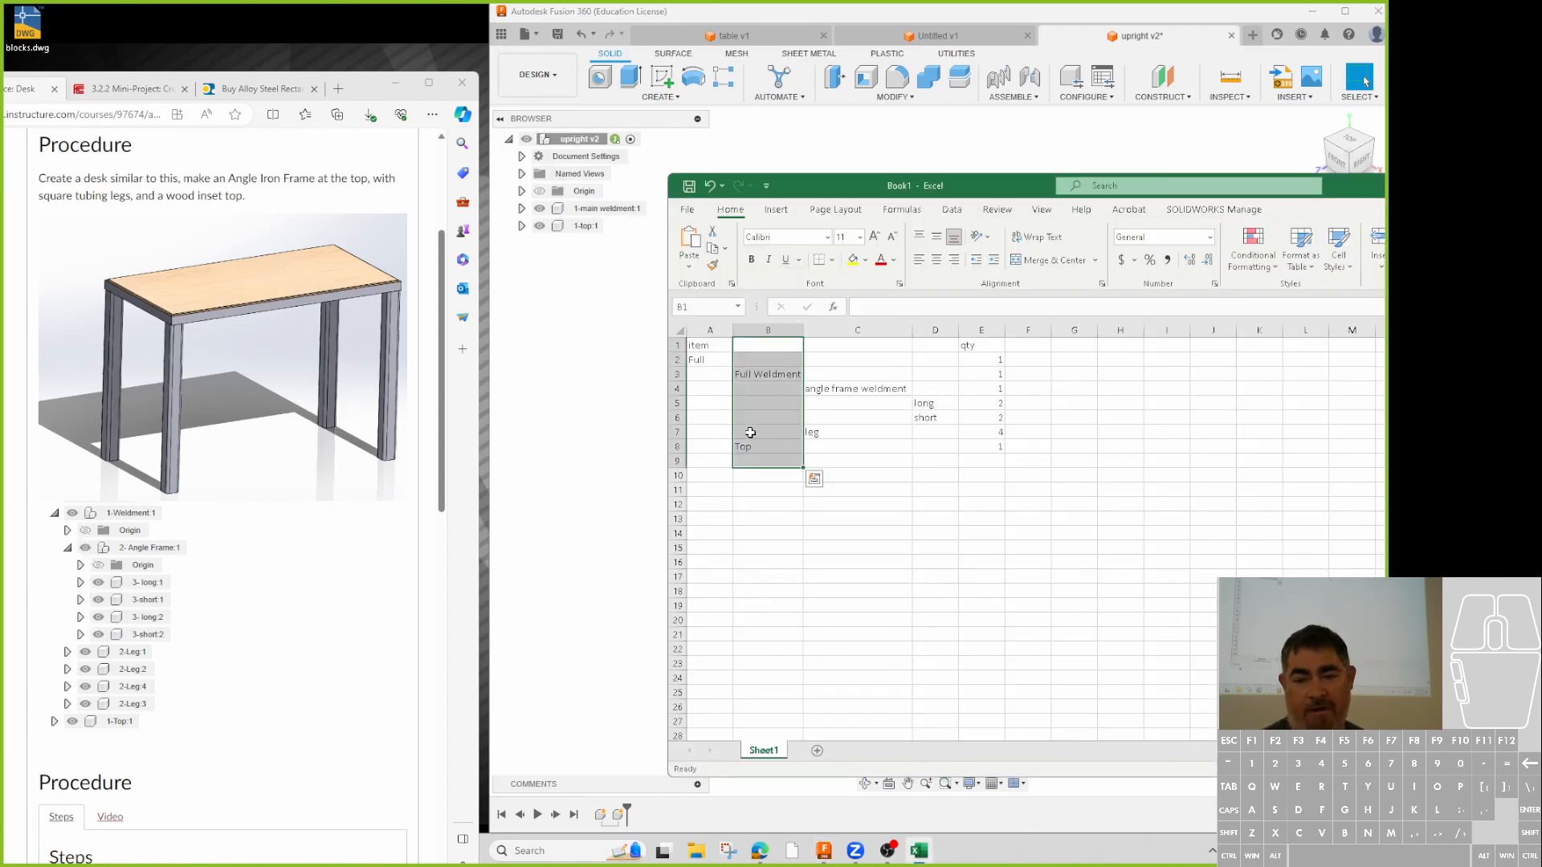
{"action": "left_click", "coordinate": [760, 375]}
{"action": "left_click", "coordinate": [756, 445]}
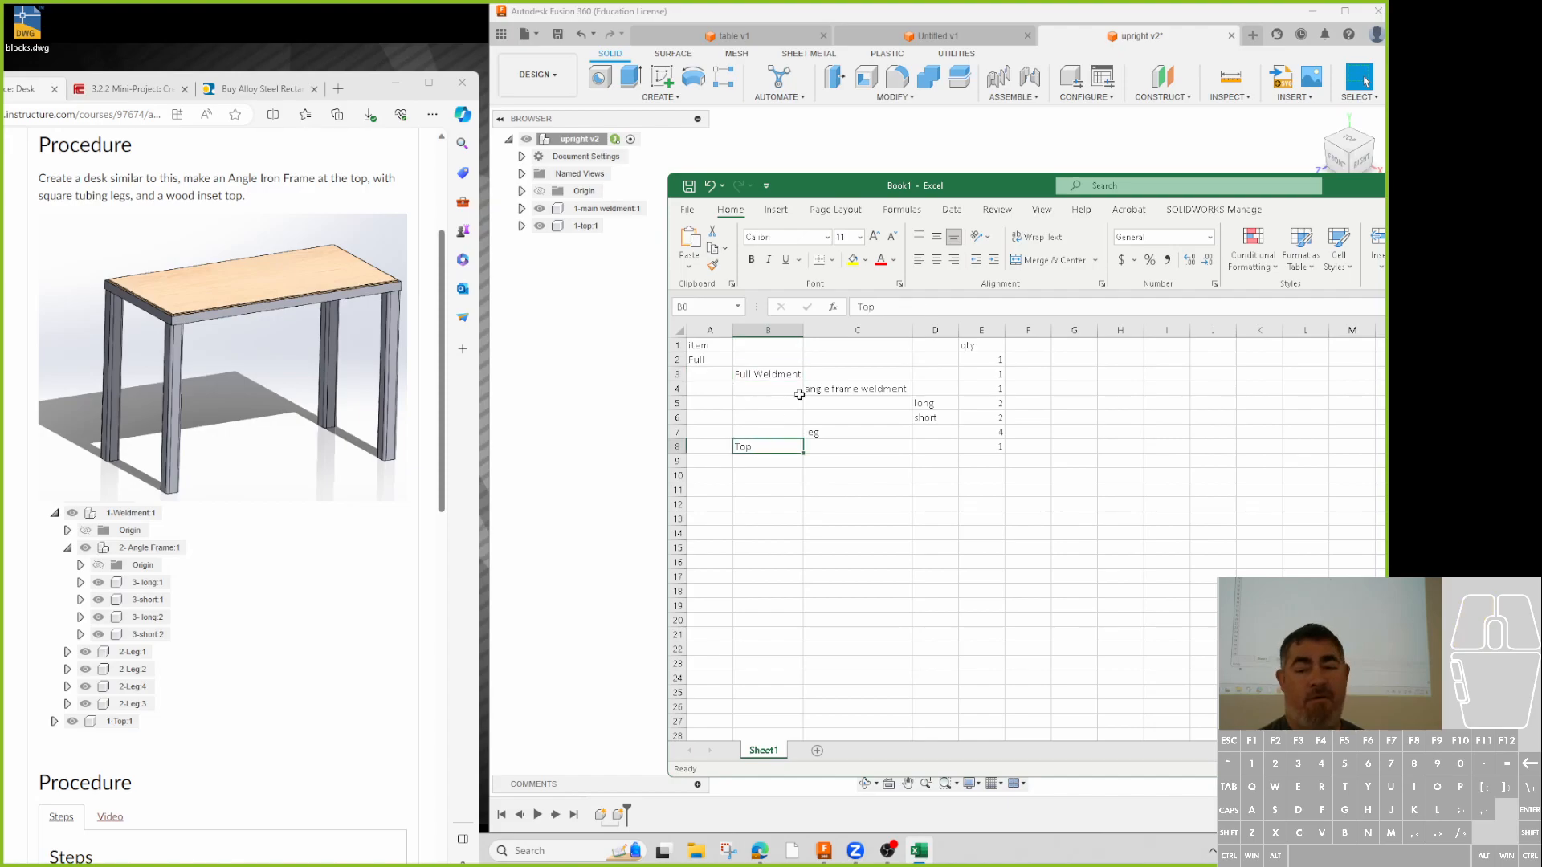
{"action": "left_click", "coordinate": [778, 374]}
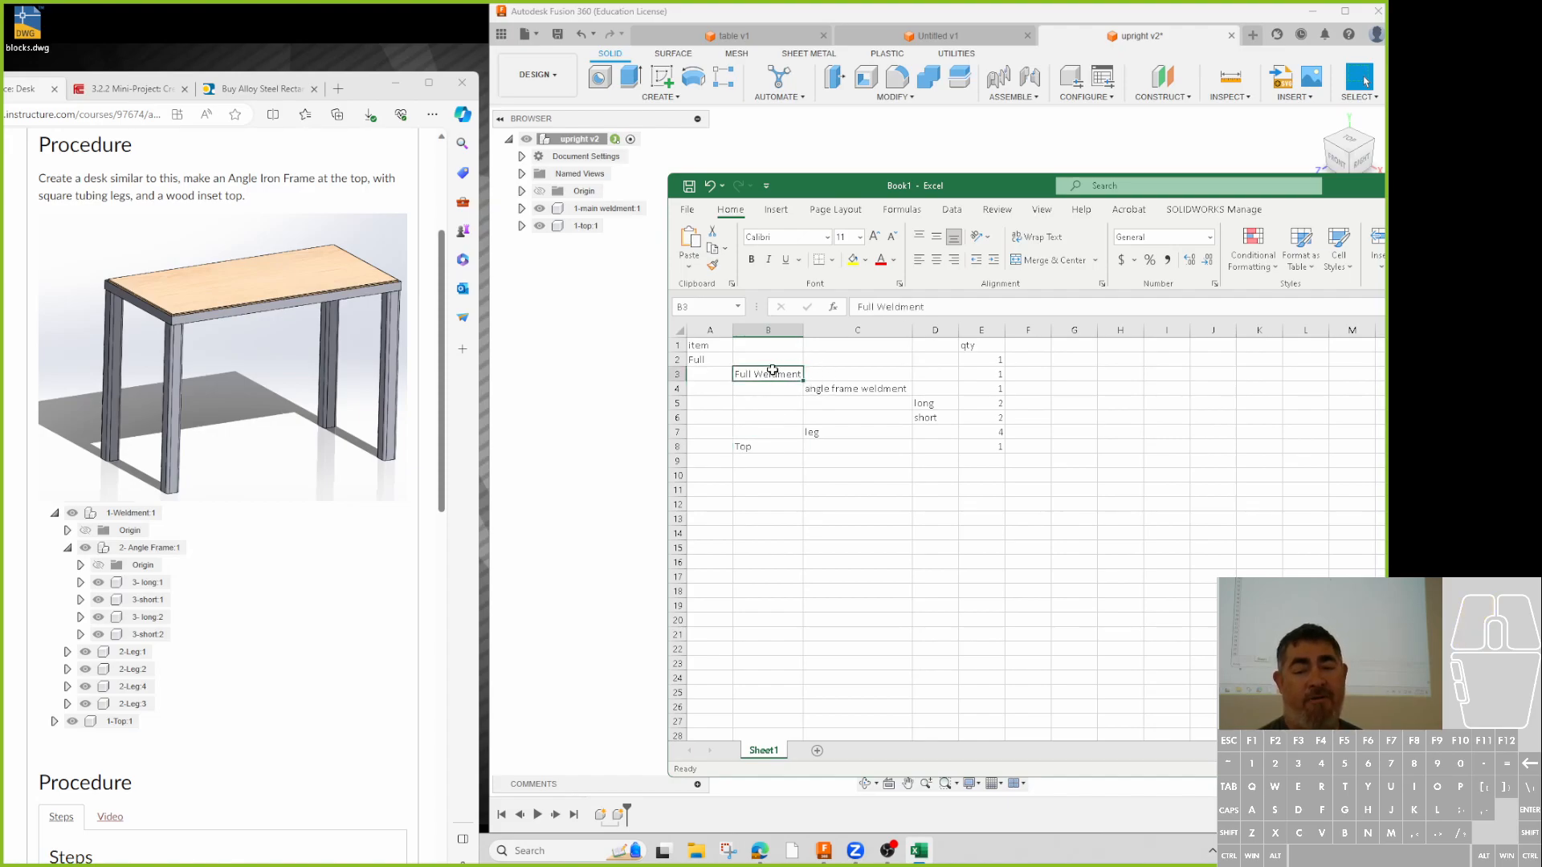
{"action": "left_click", "coordinate": [835, 391]}
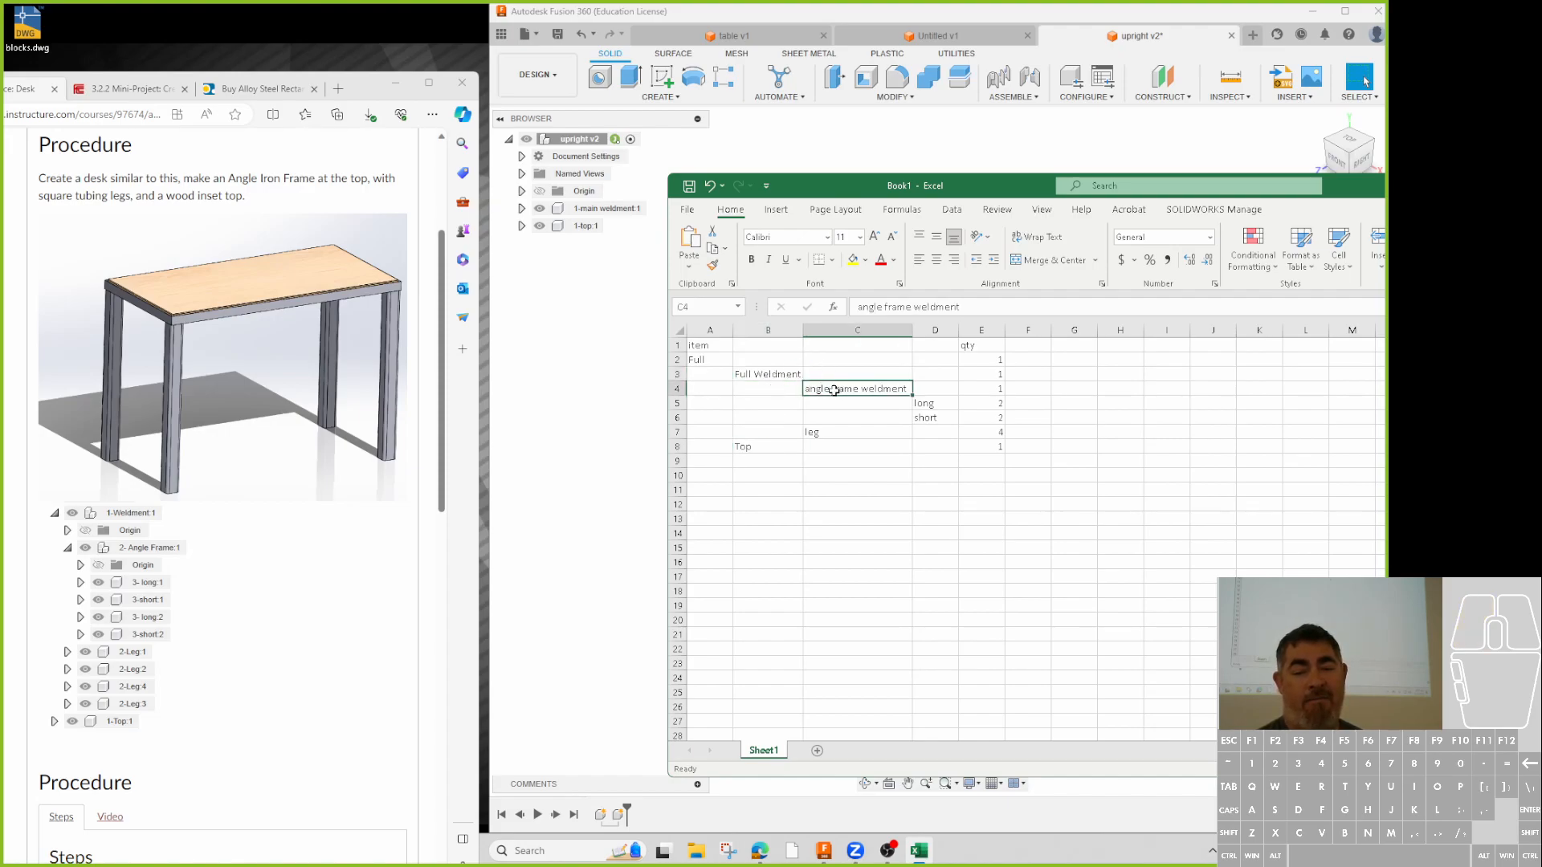
{"action": "left_click", "coordinate": [857, 435]}
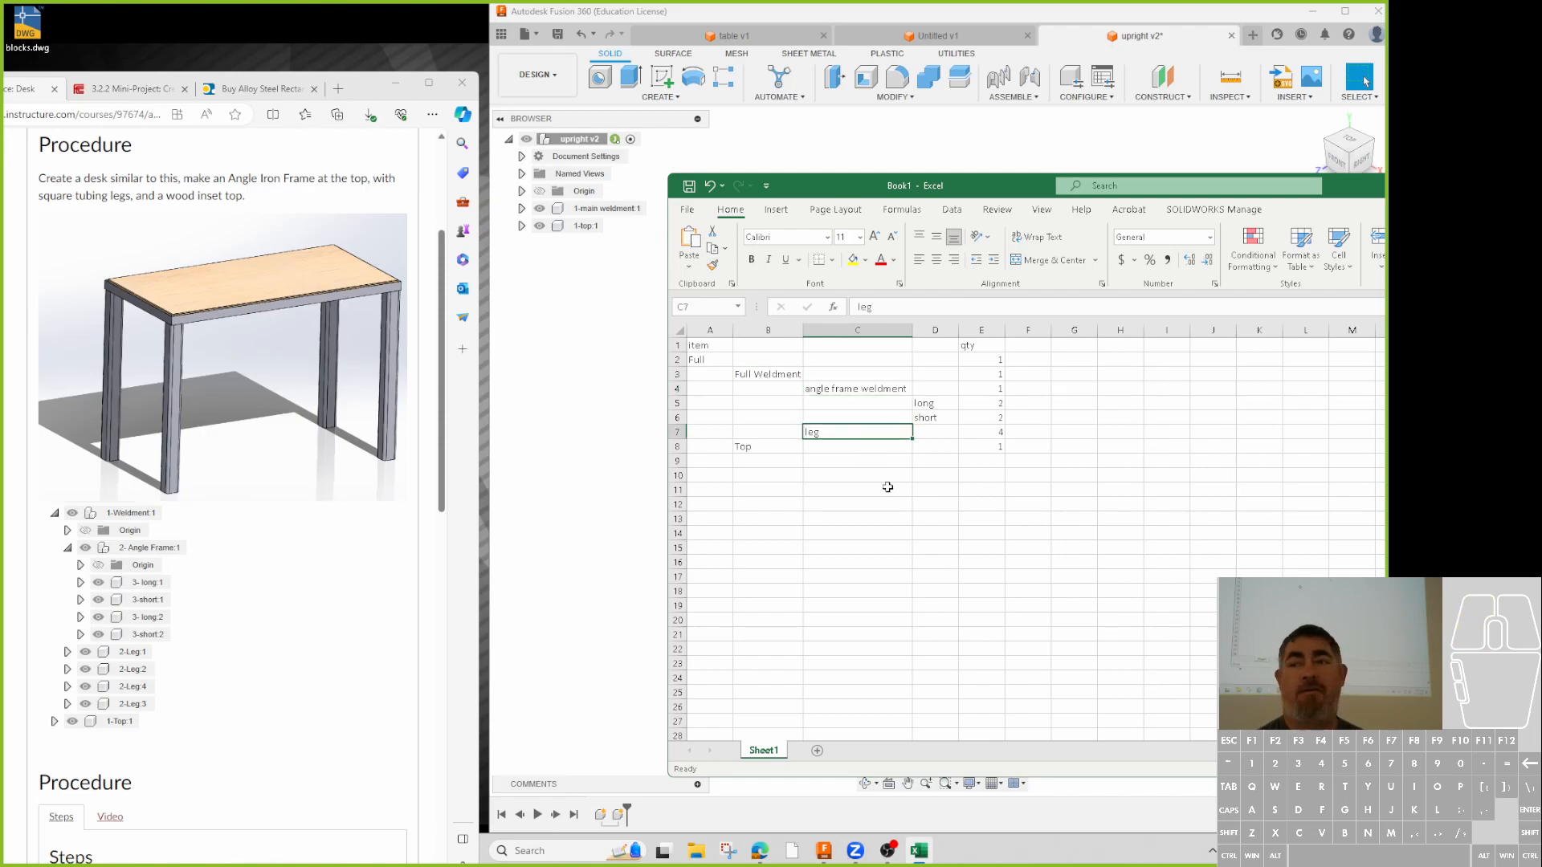
- Switch to Fusion 360 and create an internal standard component named 2-angle frame under 1-main weldment, without activating it
{"action": "left_click", "coordinate": [866, 158]}
{"action": "scroll", "coordinate": [196, 447], "scroll_direction": "up", "scroll_amount": 3}
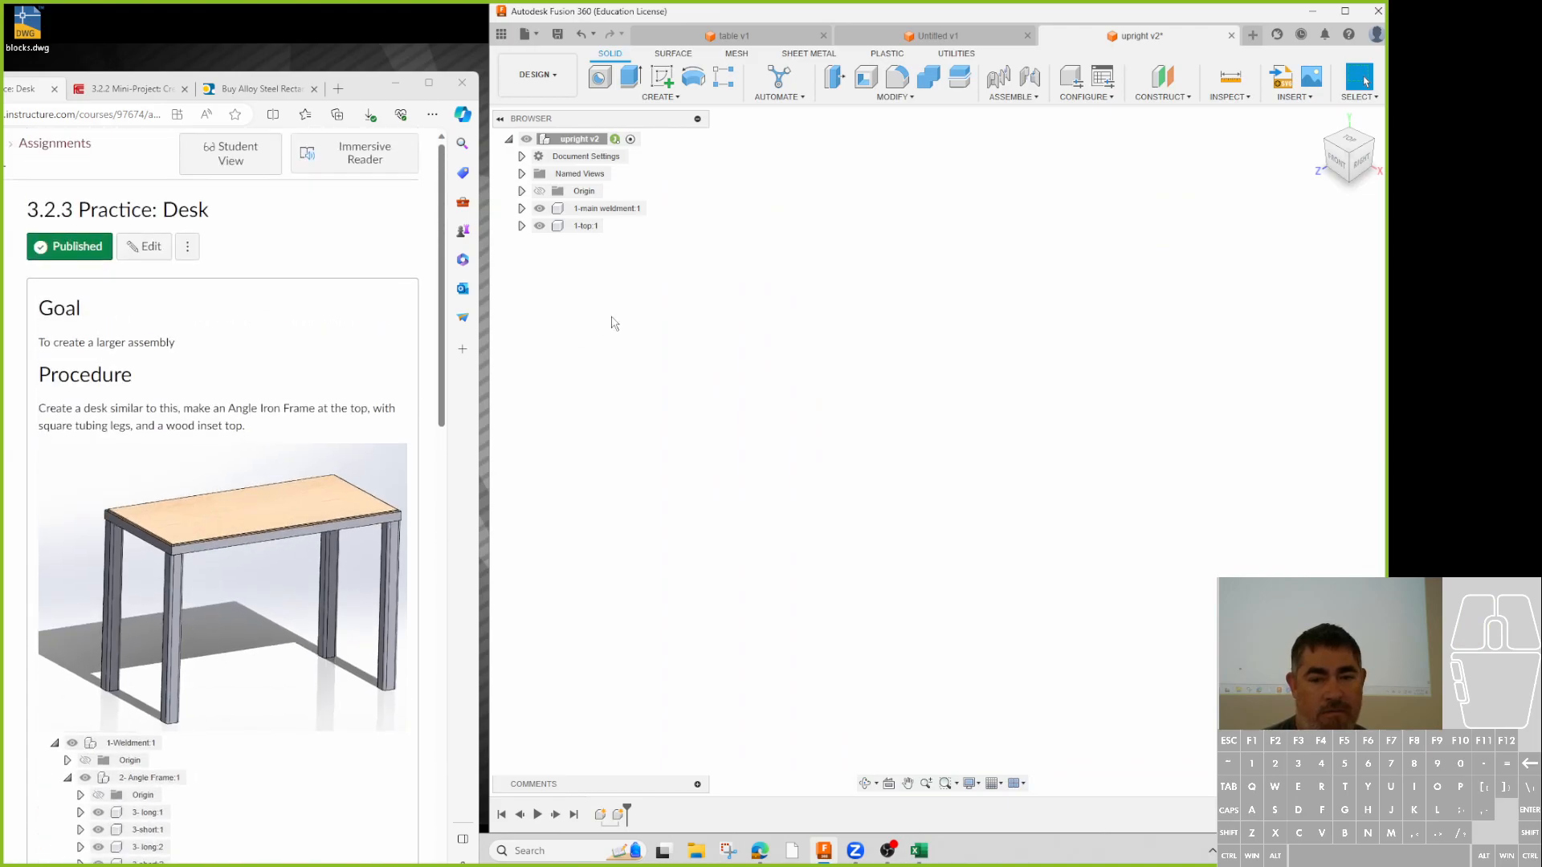
{"action": "left_click", "coordinate": [597, 212]}
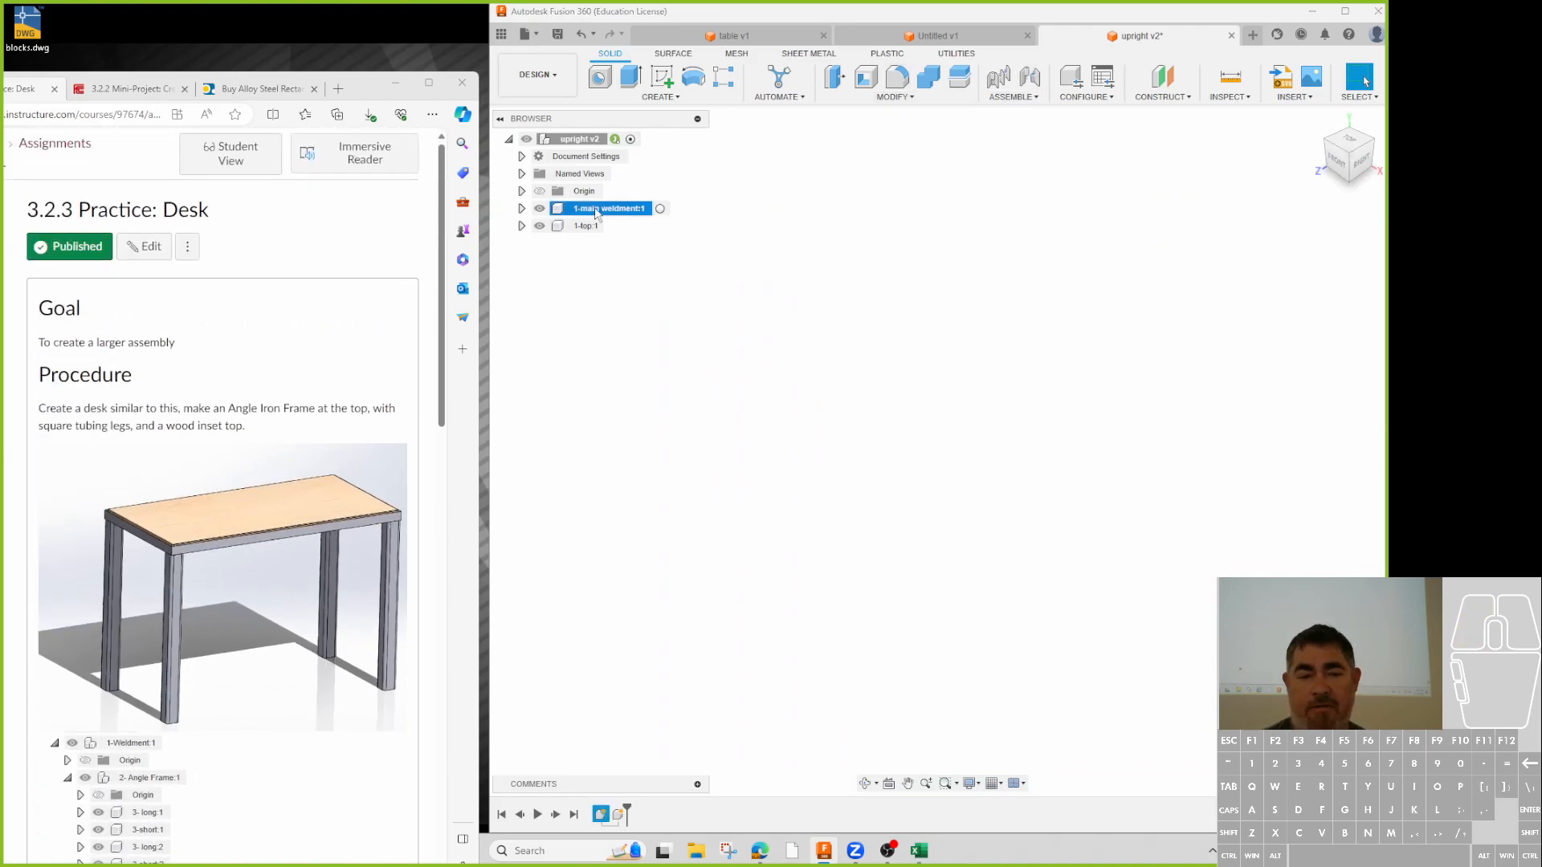
{"action": "left_click", "coordinate": [1013, 97]}
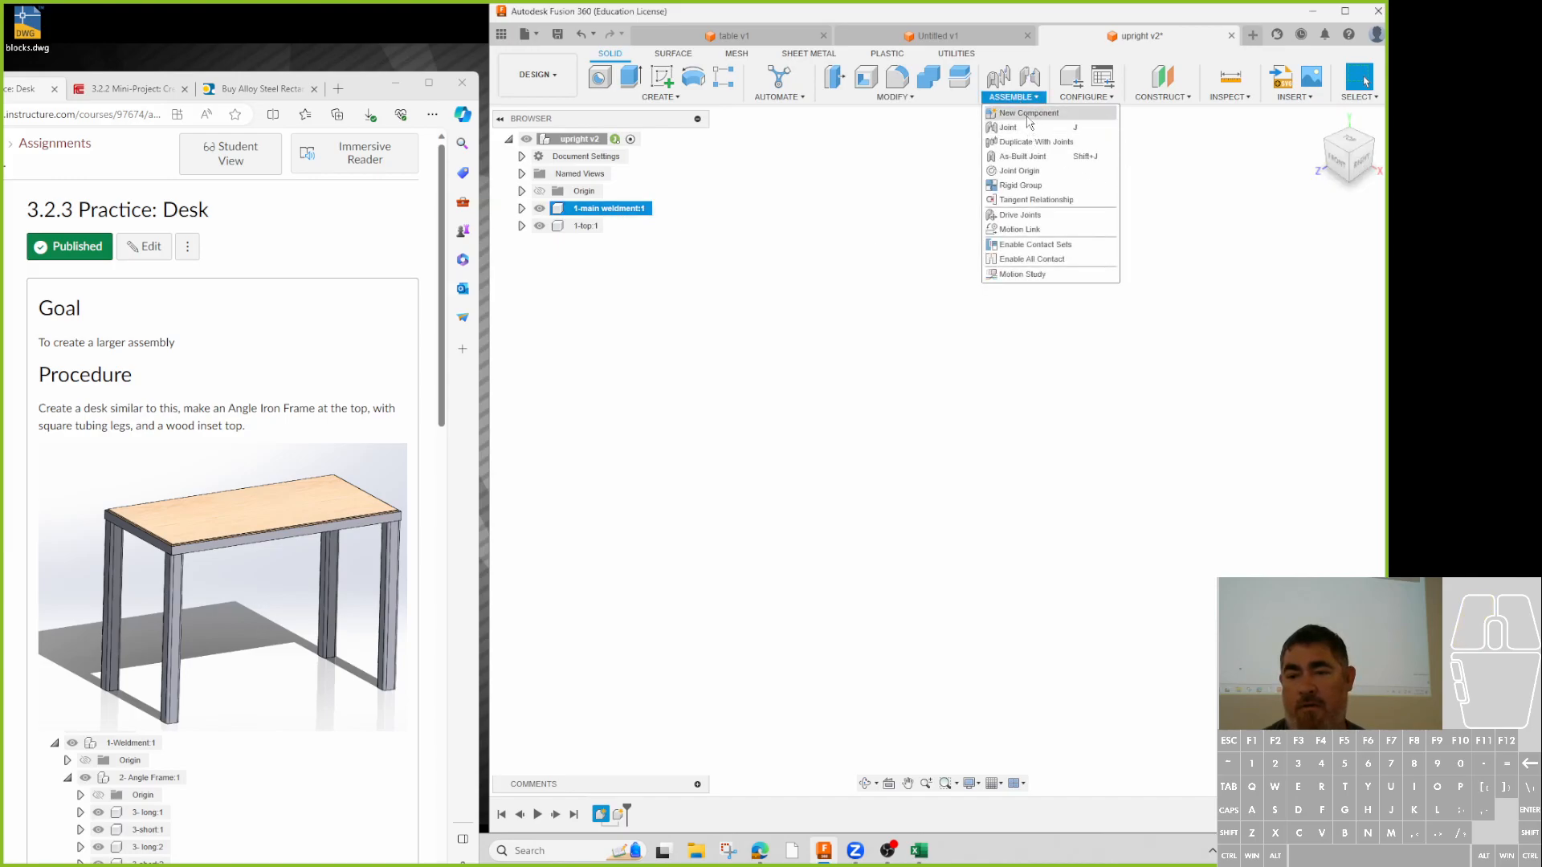
{"action": "left_click", "coordinate": [1029, 117]}
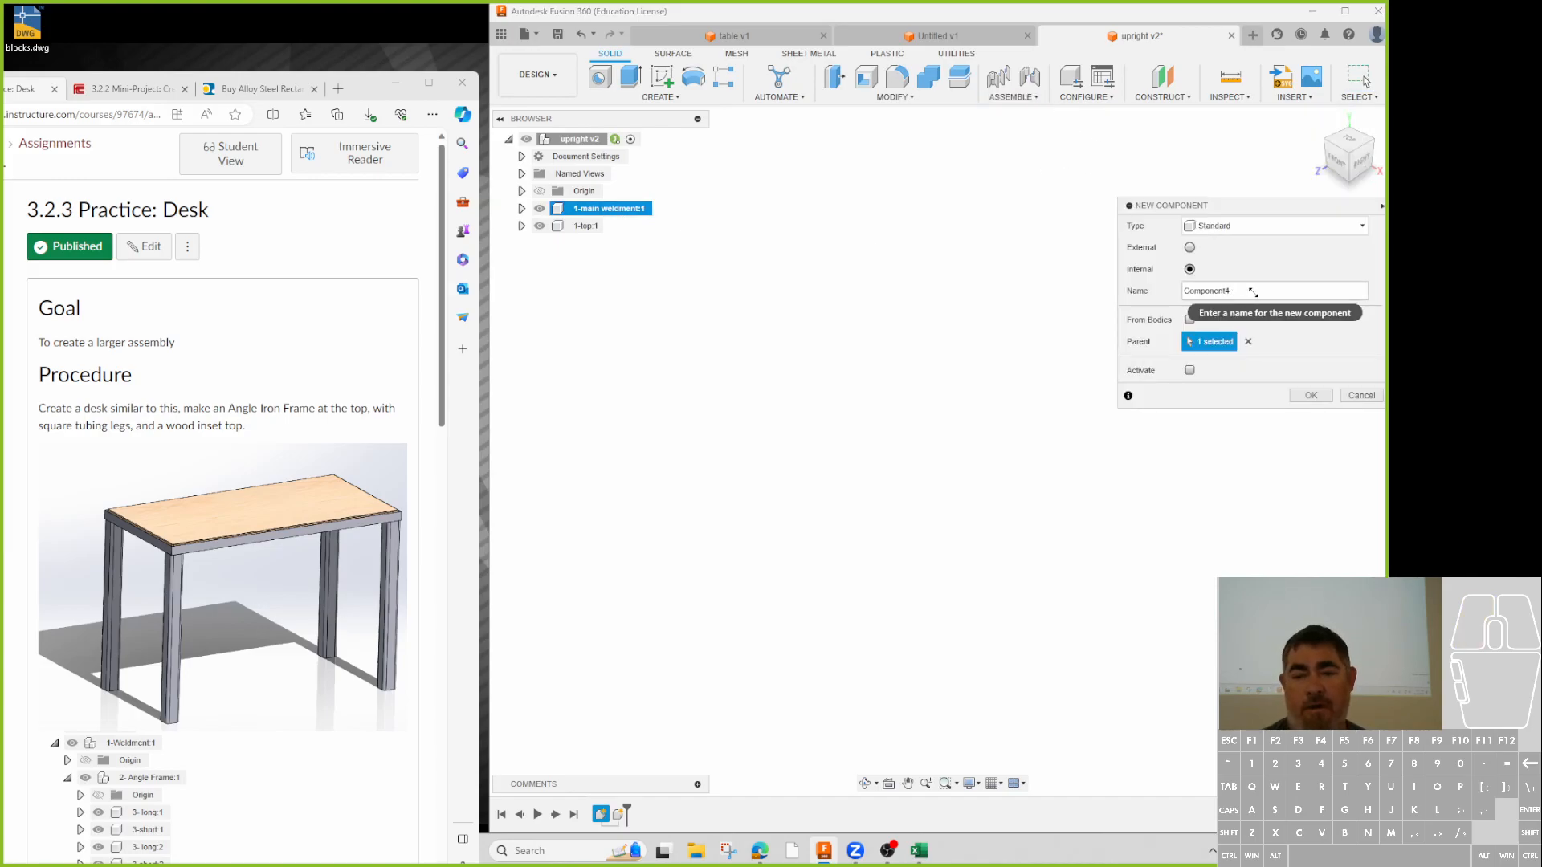
{"action": "left_click", "coordinate": [602, 208]}
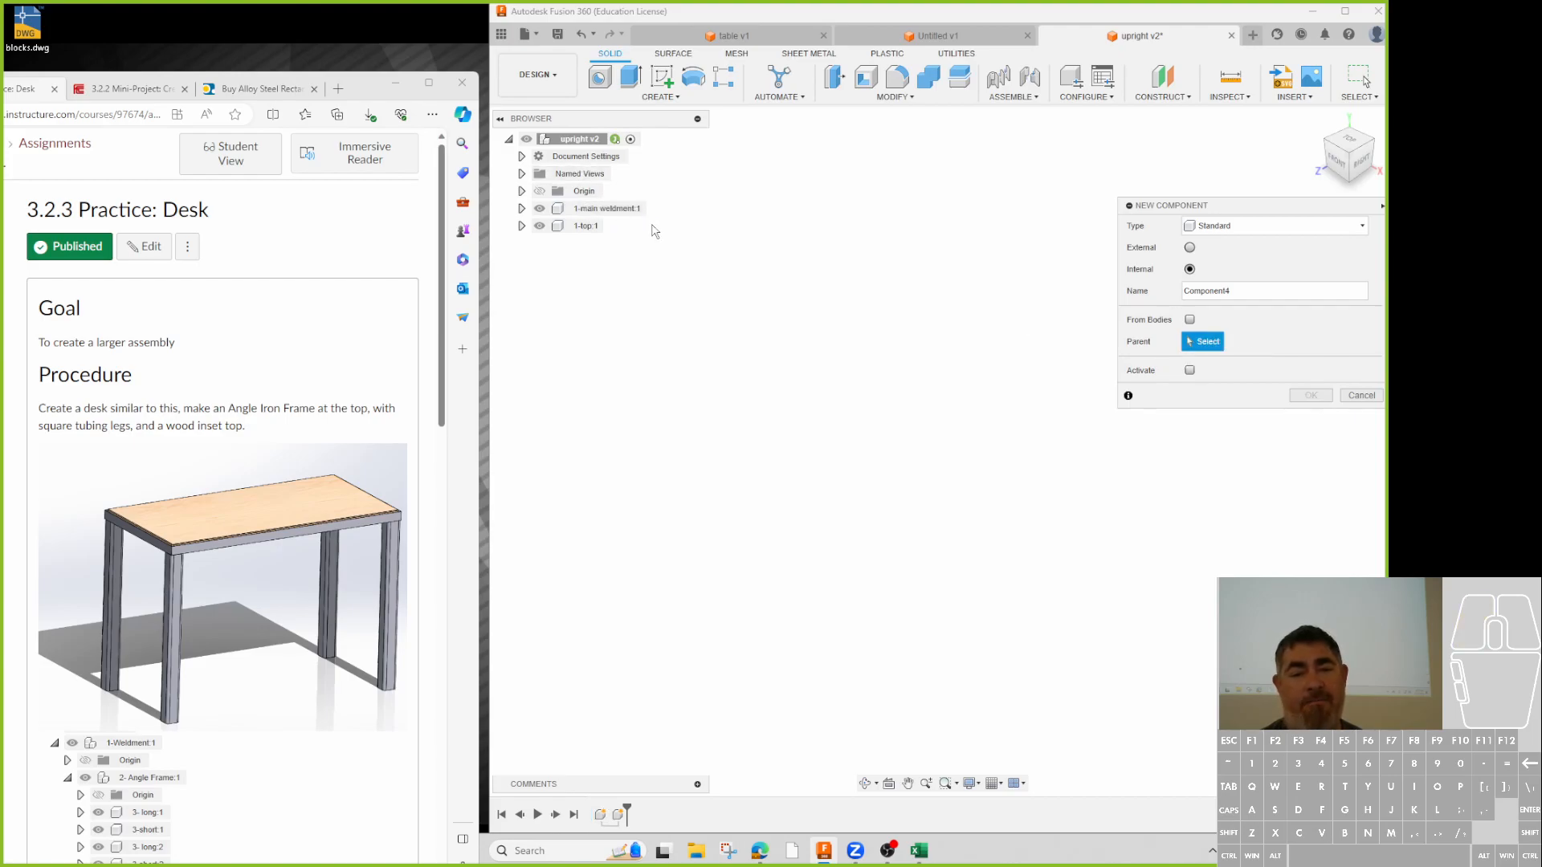
{"action": "left_click", "coordinate": [585, 206]}
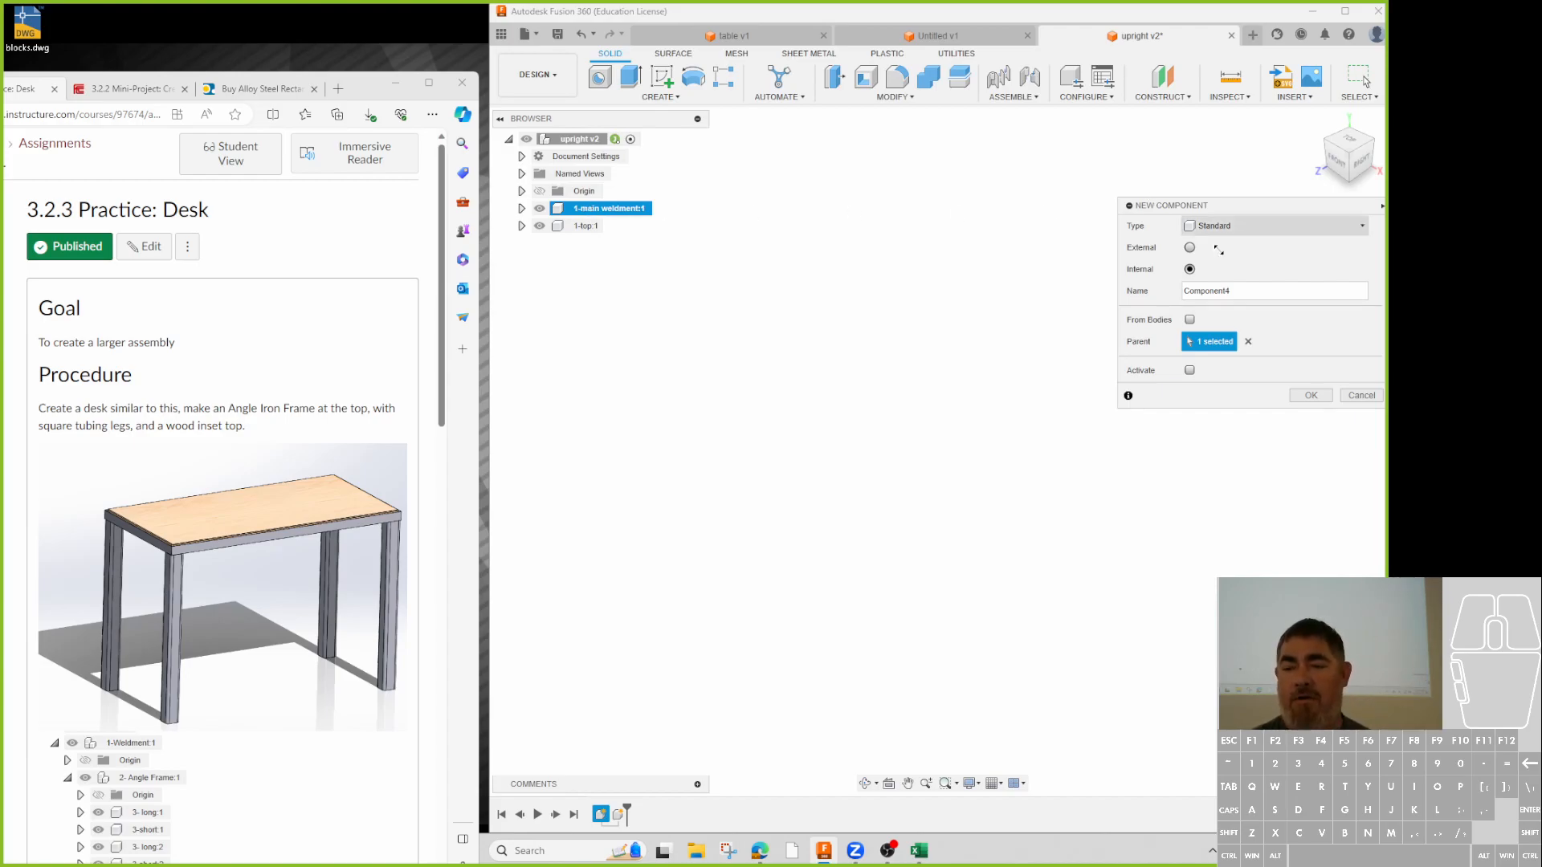
{"action": "double_click", "coordinate": [1235, 283]}
{"action": "type", "text": "angle frame"}
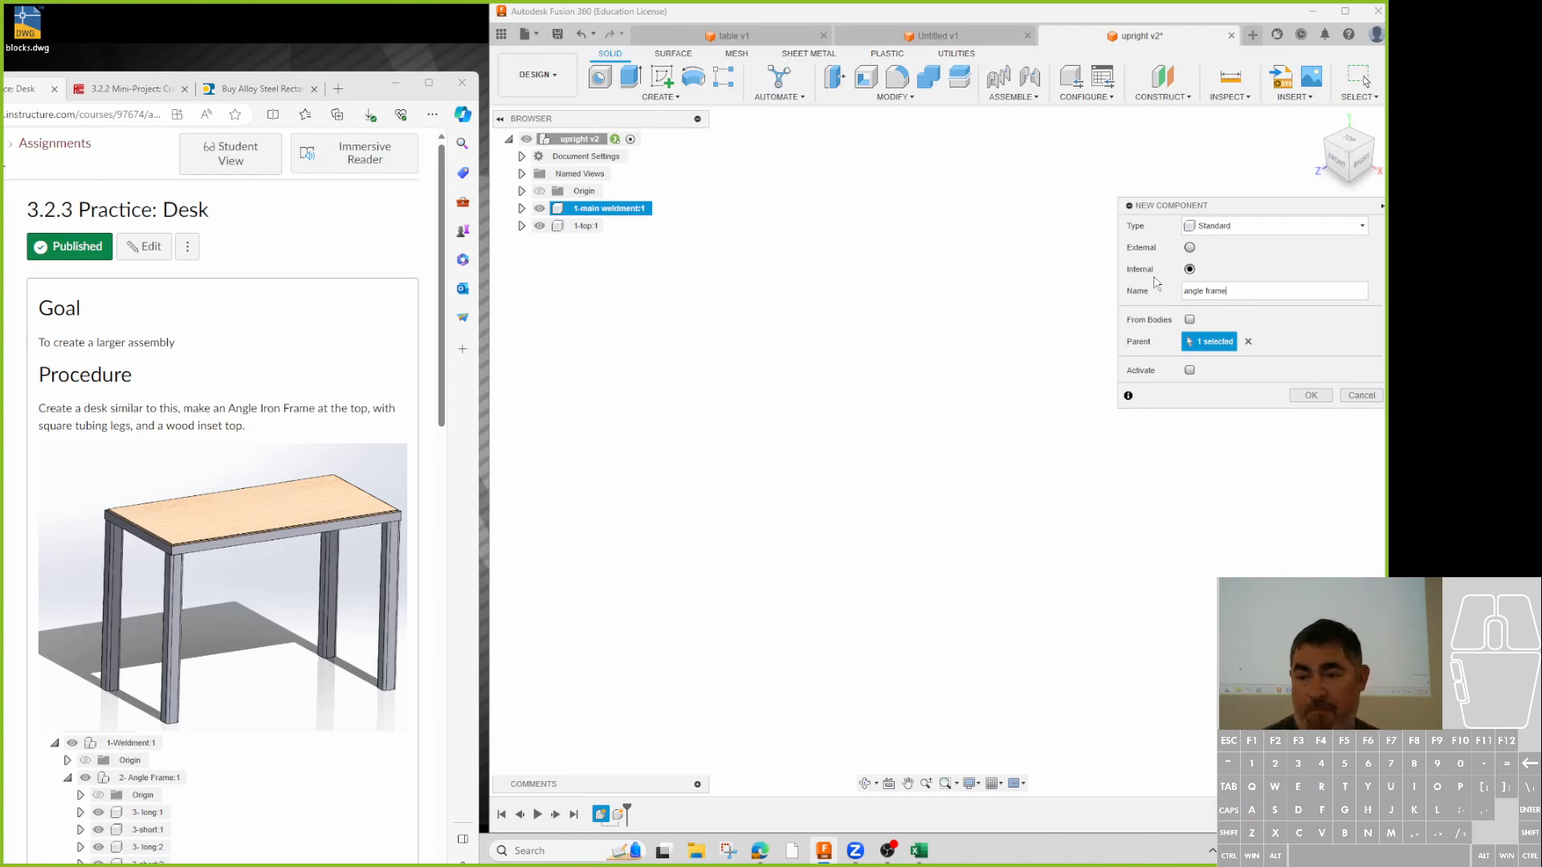
{"action": "left_click", "coordinate": [1195, 291]}
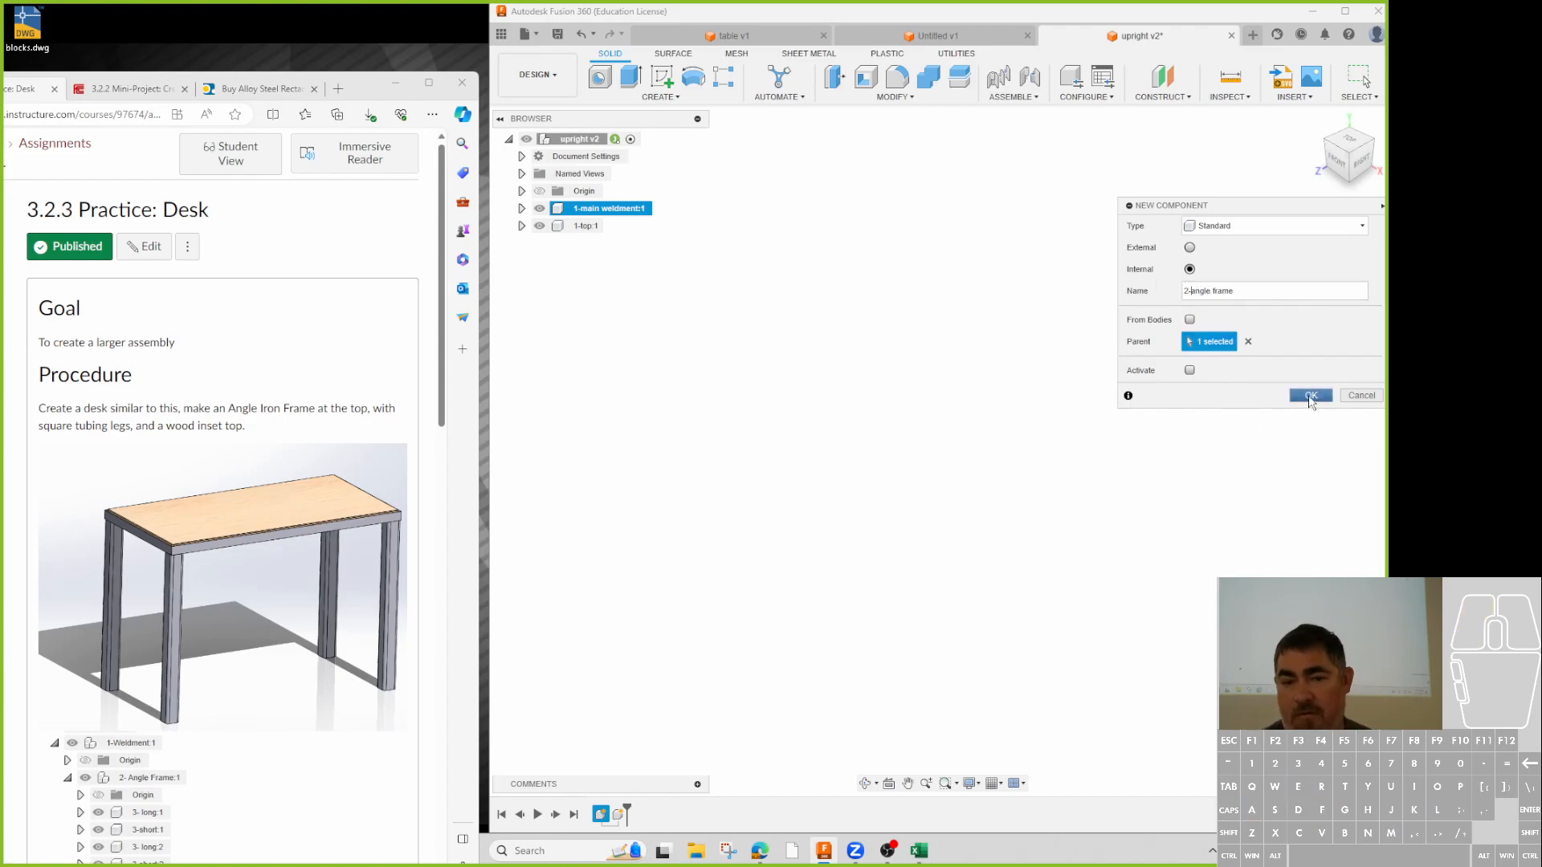
{"action": "left_click", "coordinate": [1311, 396]}
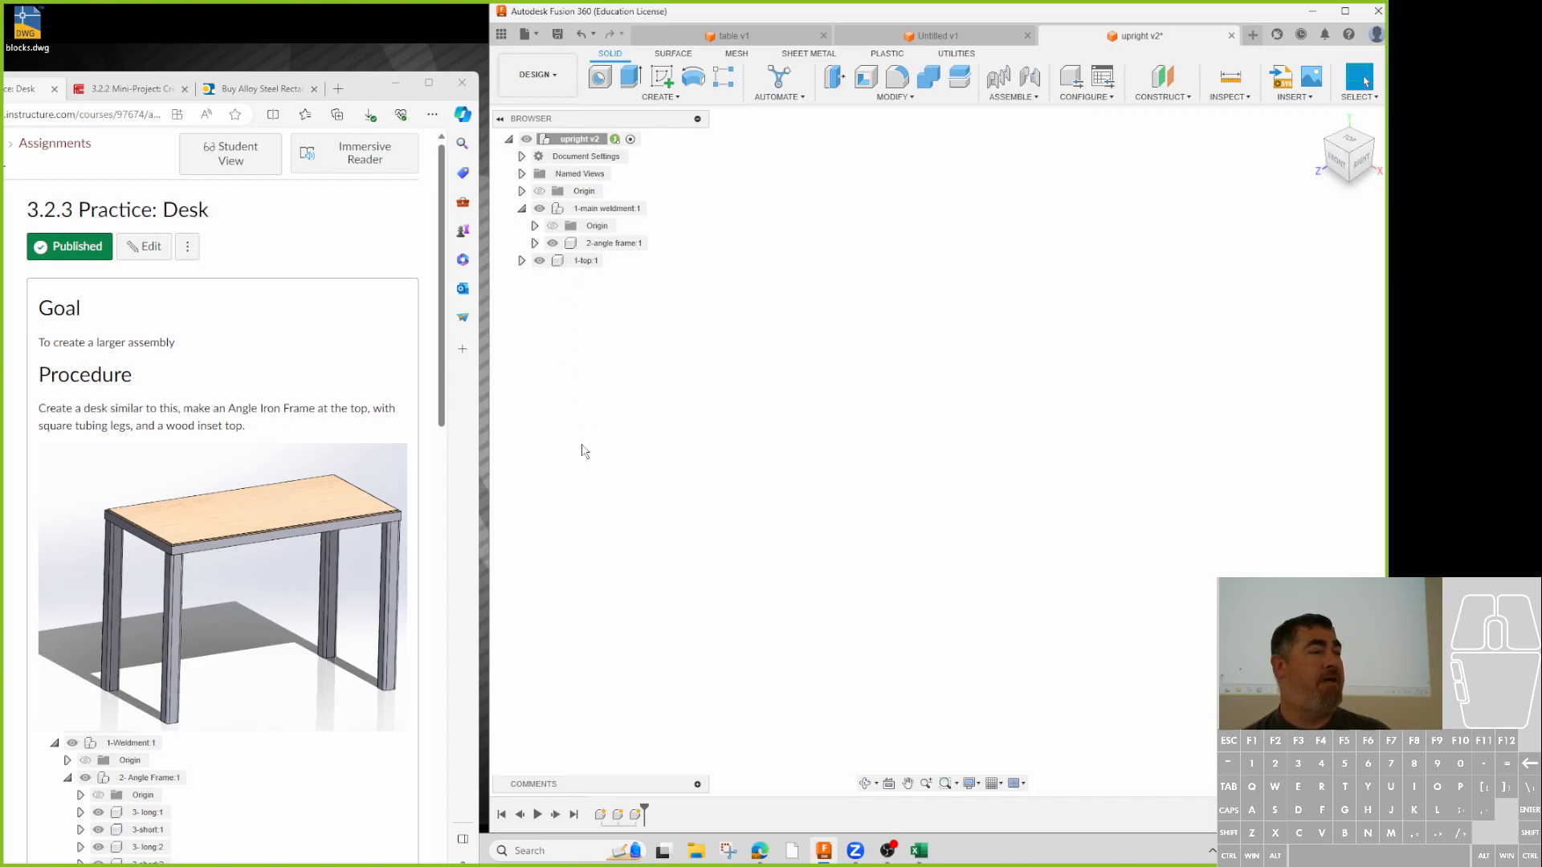
- Activate the 1-main weldment component and open the McMaster-Carr catalog for inserting a component
{"action": "left_click", "coordinate": [633, 207]}
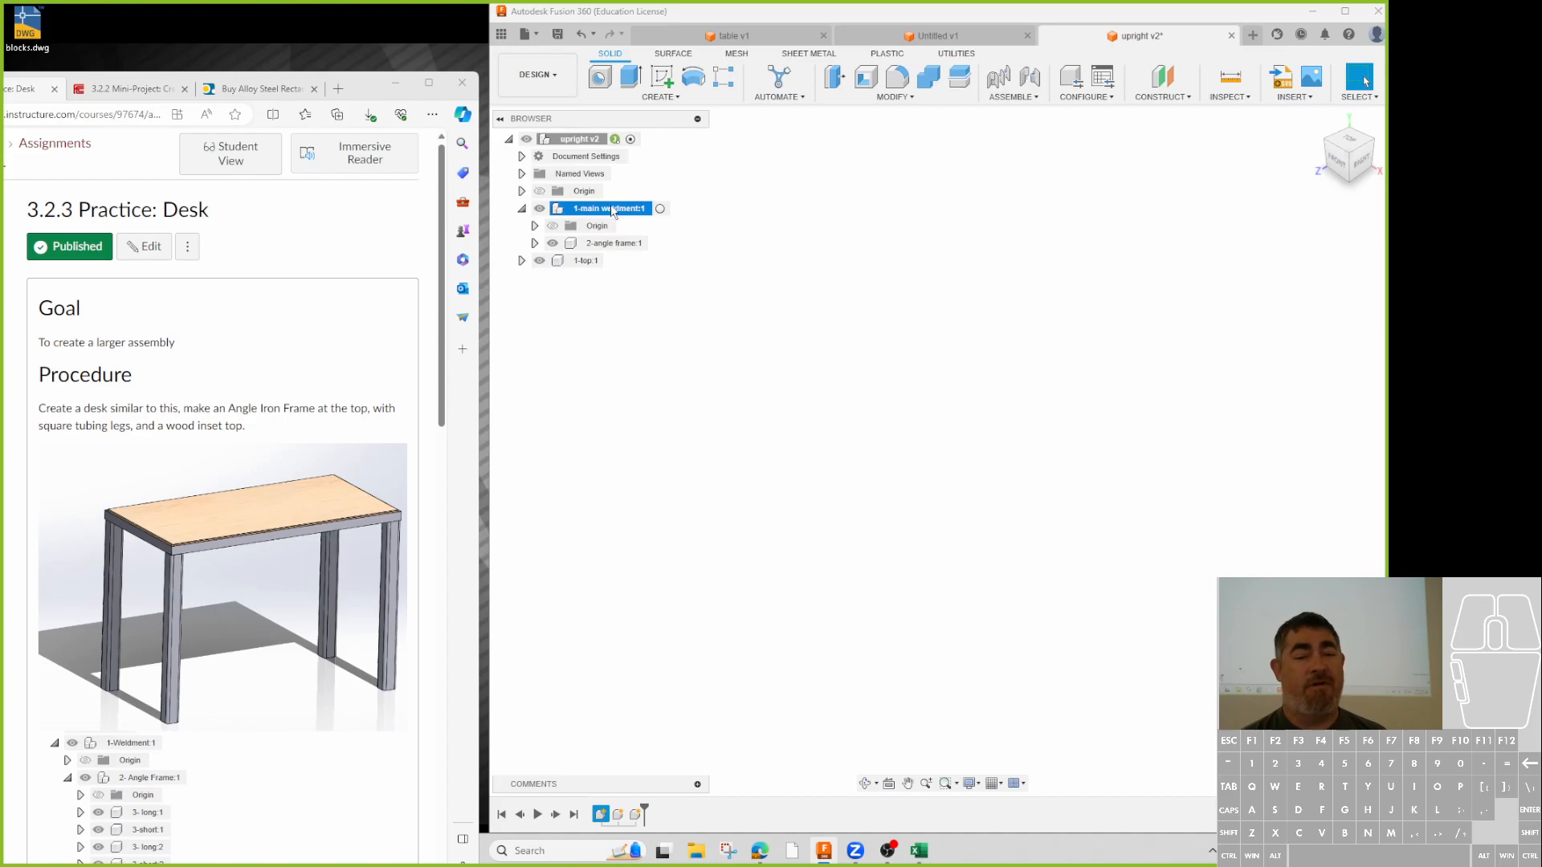
{"action": "left_click", "coordinate": [660, 209]}
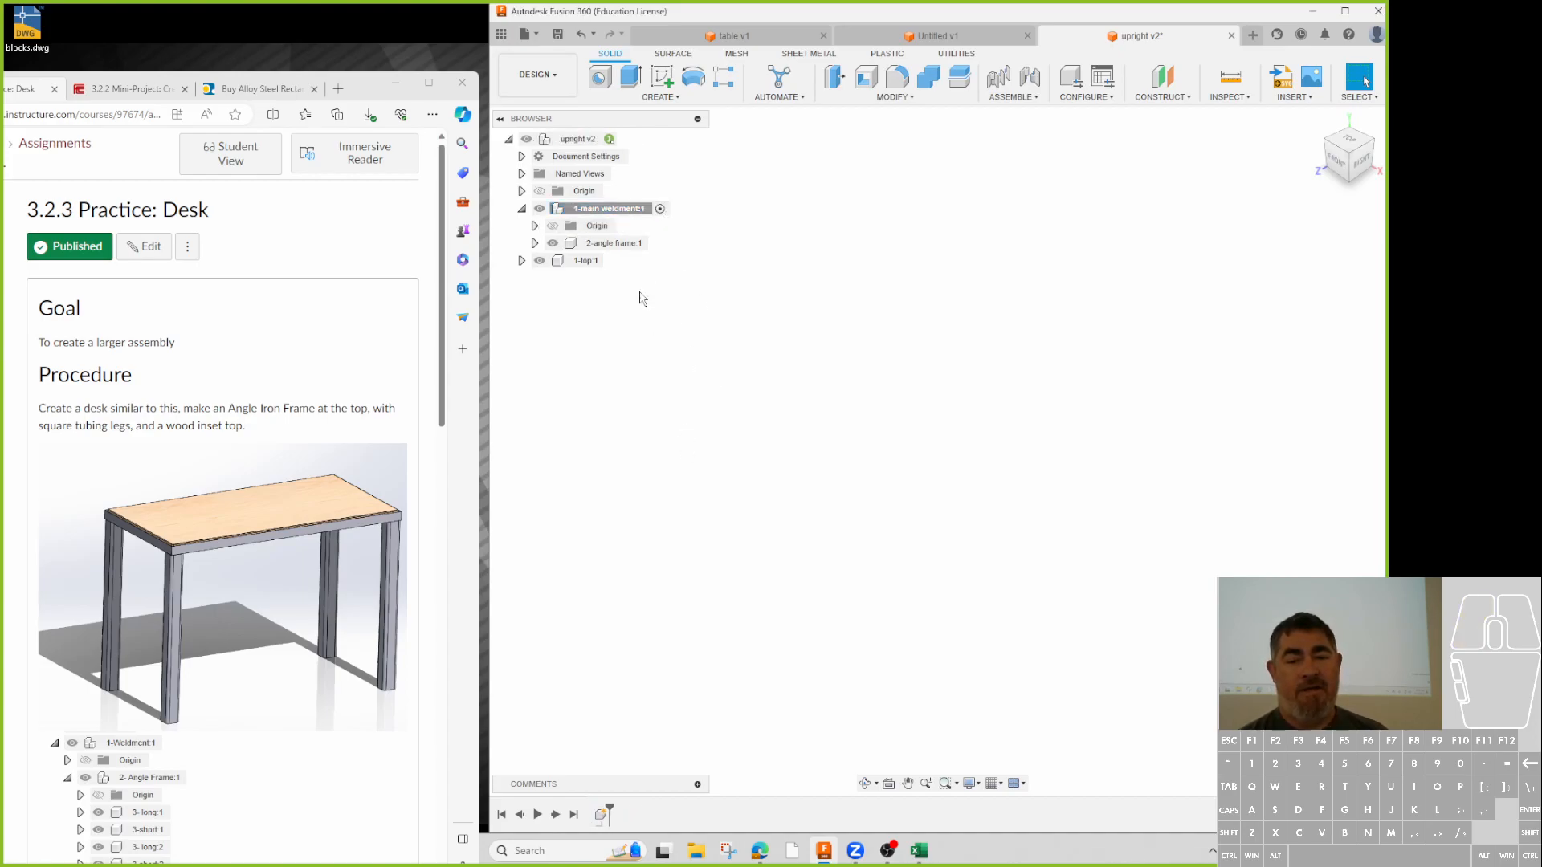
{"action": "left_click", "coordinate": [807, 642]}
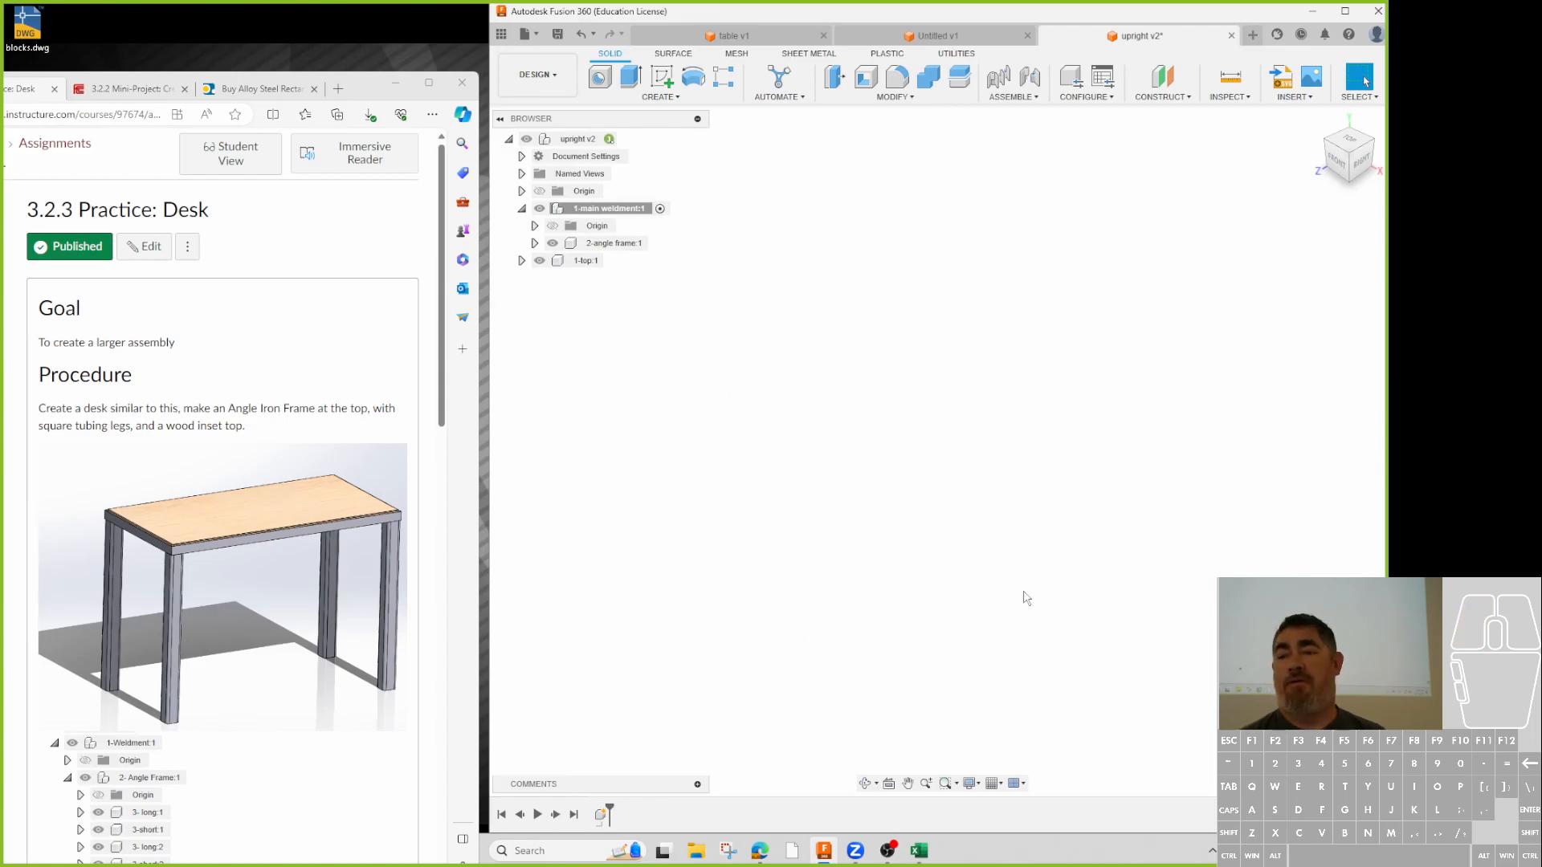
{"action": "left_click", "coordinate": [1290, 98]}
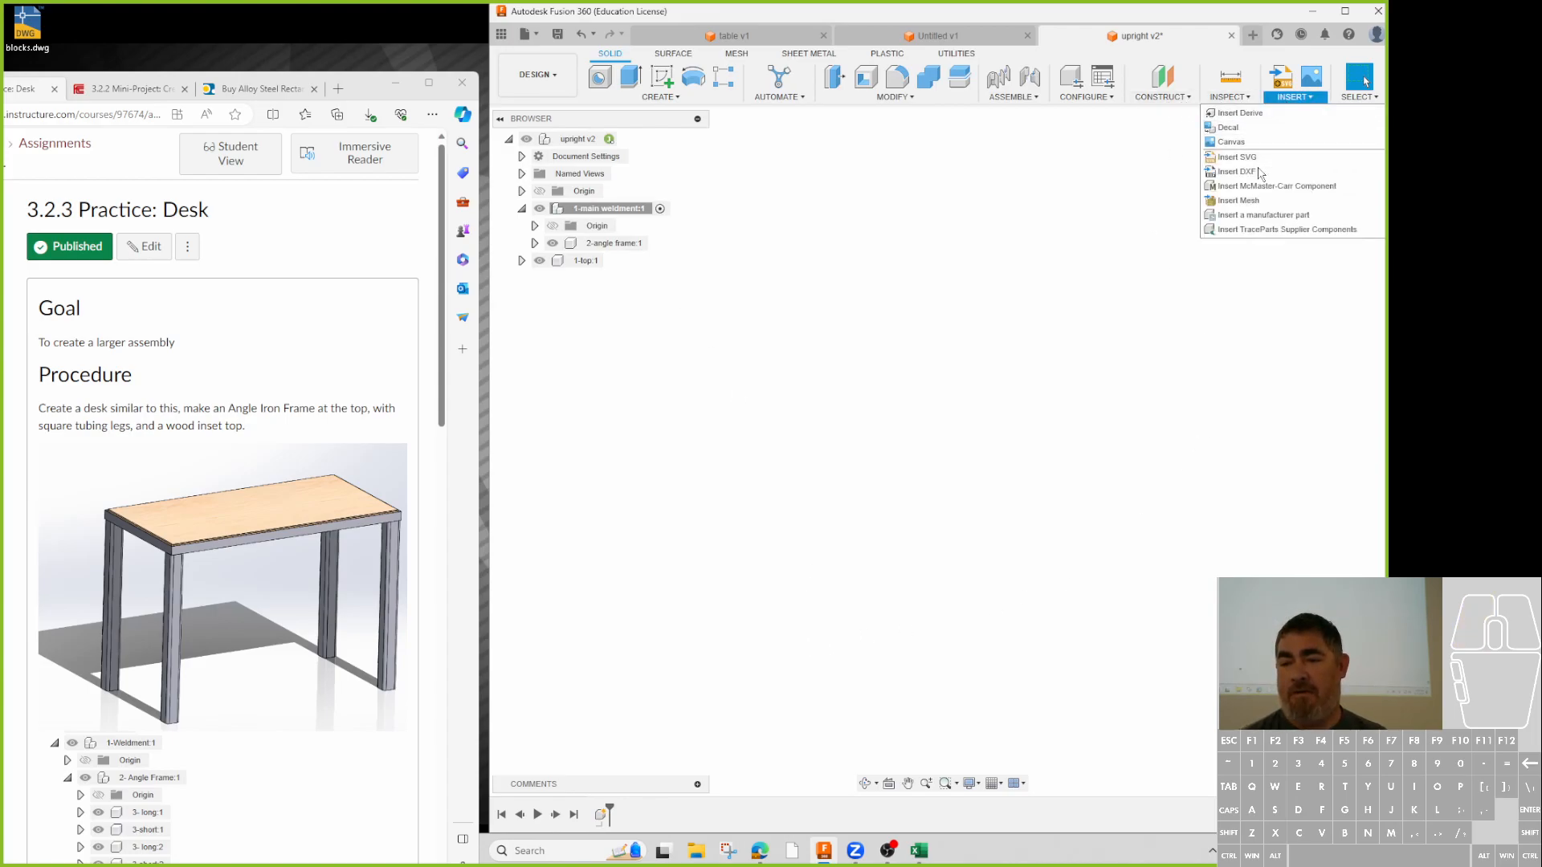
{"action": "left_click", "coordinate": [1249, 187]}
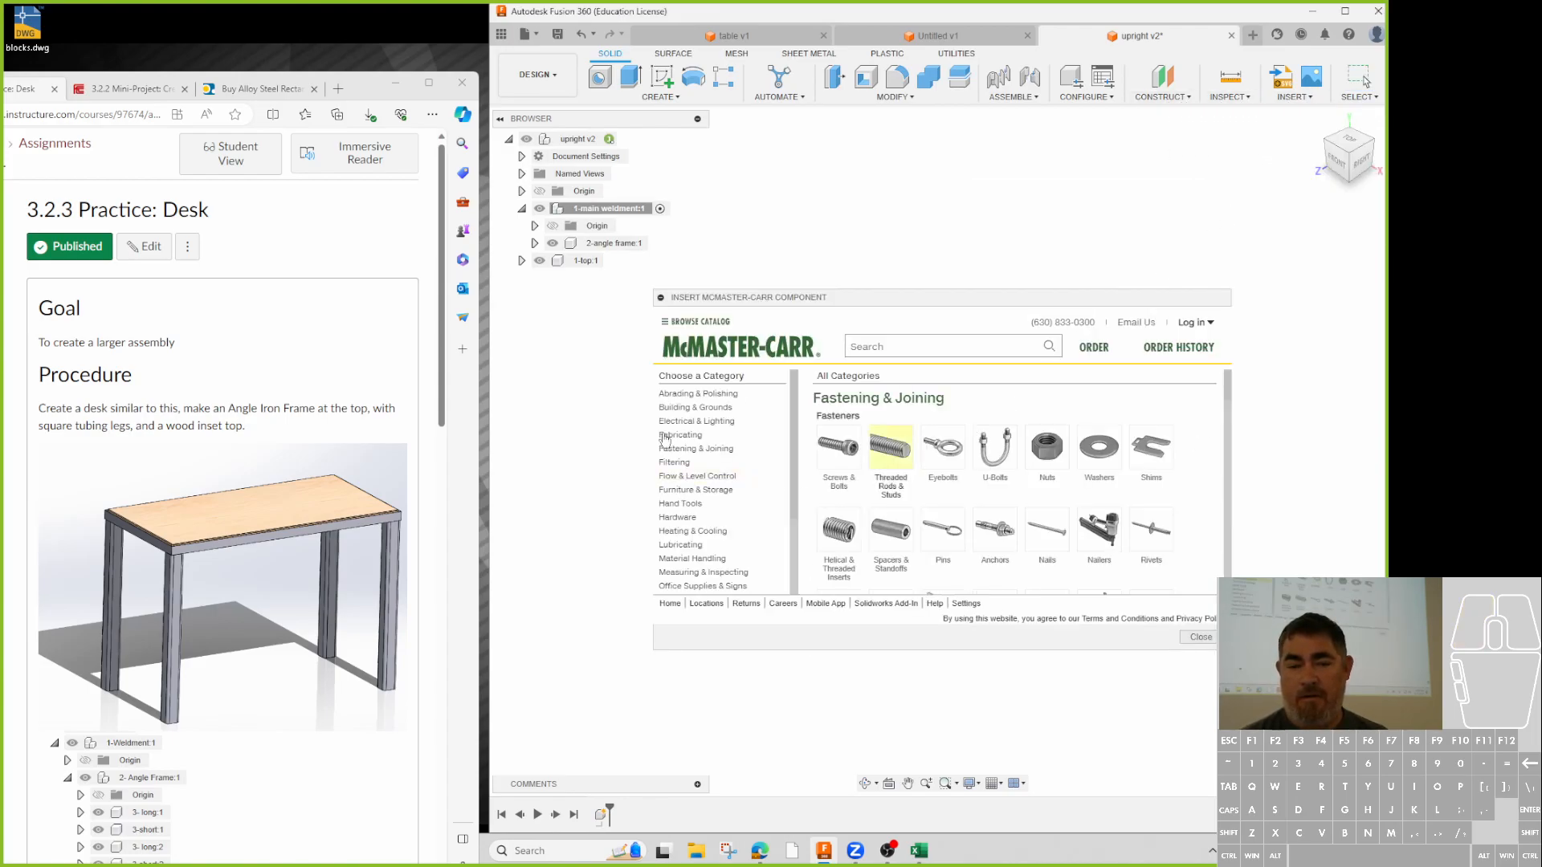
- Maximize the desk assignment page in the browser, and add a material column header beside qty in the Excel sheet
{"action": "double_click", "coordinate": [372, 96]}
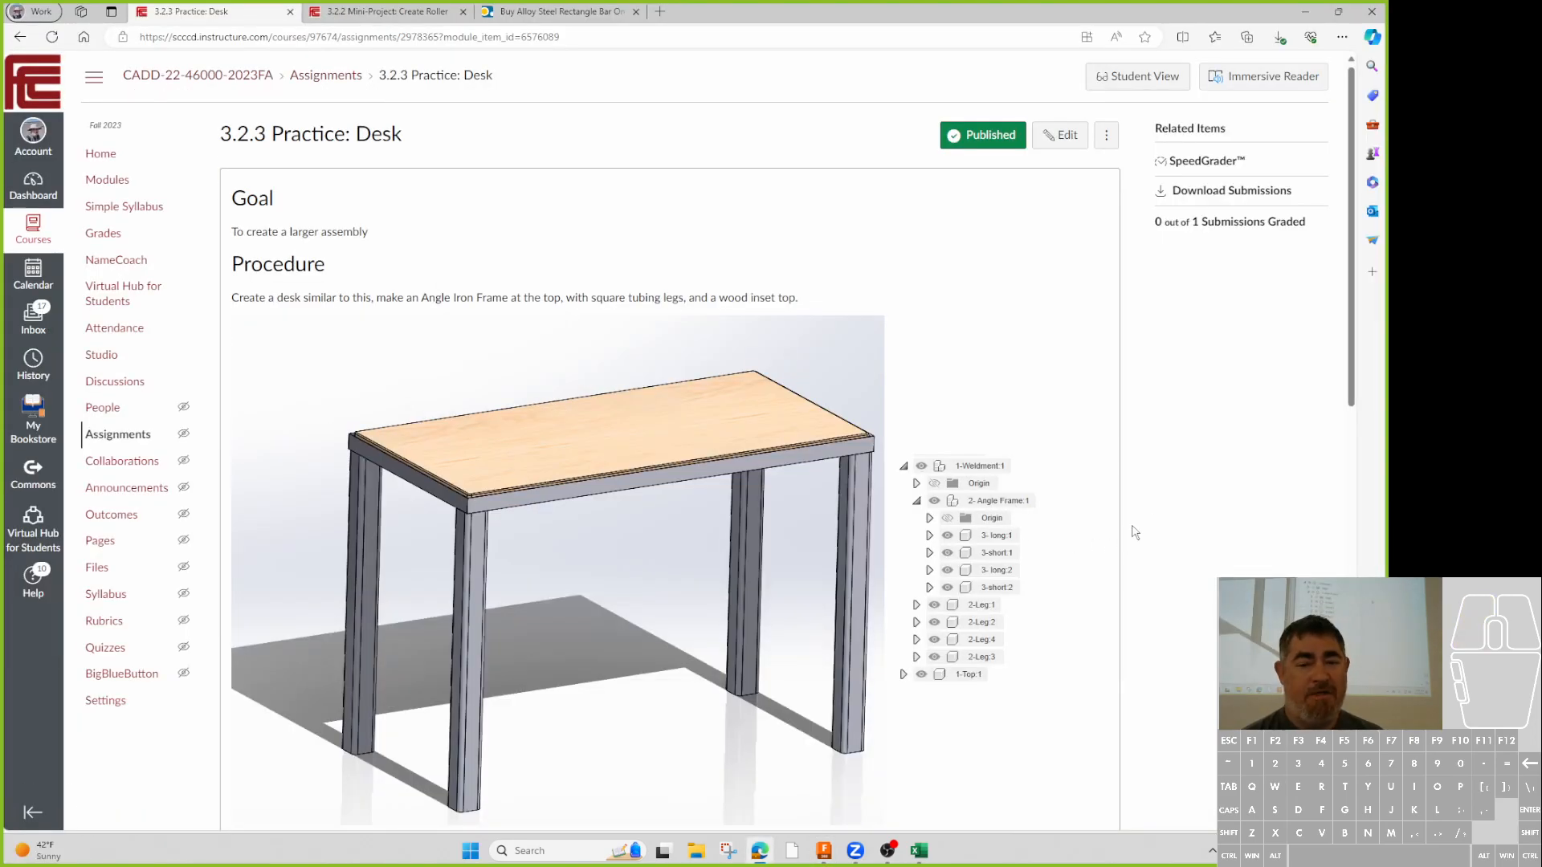
{"action": "scroll", "coordinate": [1133, 534], "scroll_direction": "down", "scroll_amount": 2}
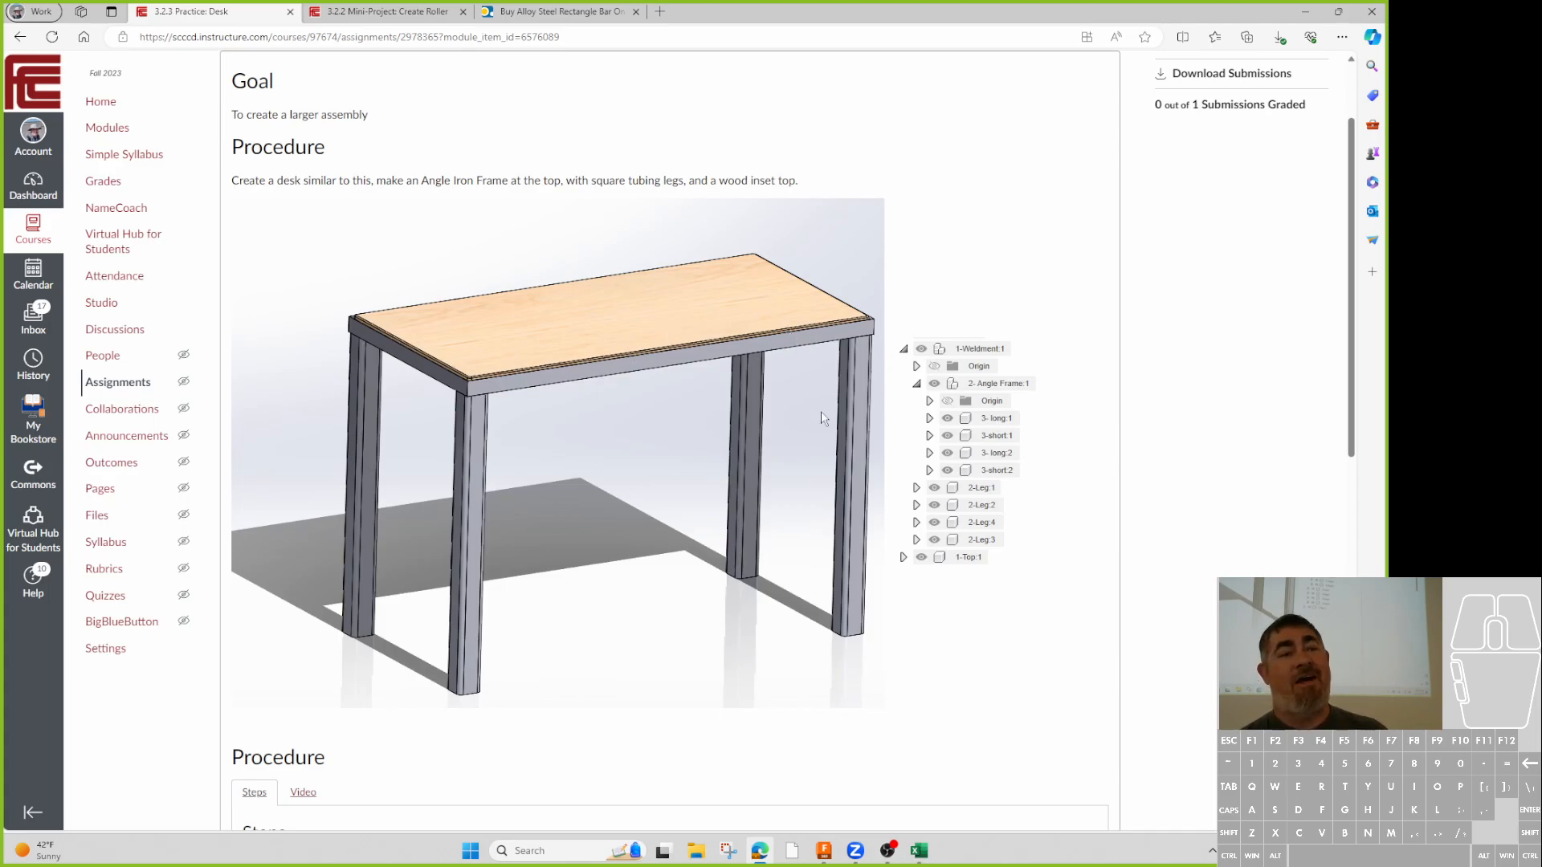
{"action": "left_click", "coordinate": [918, 852]}
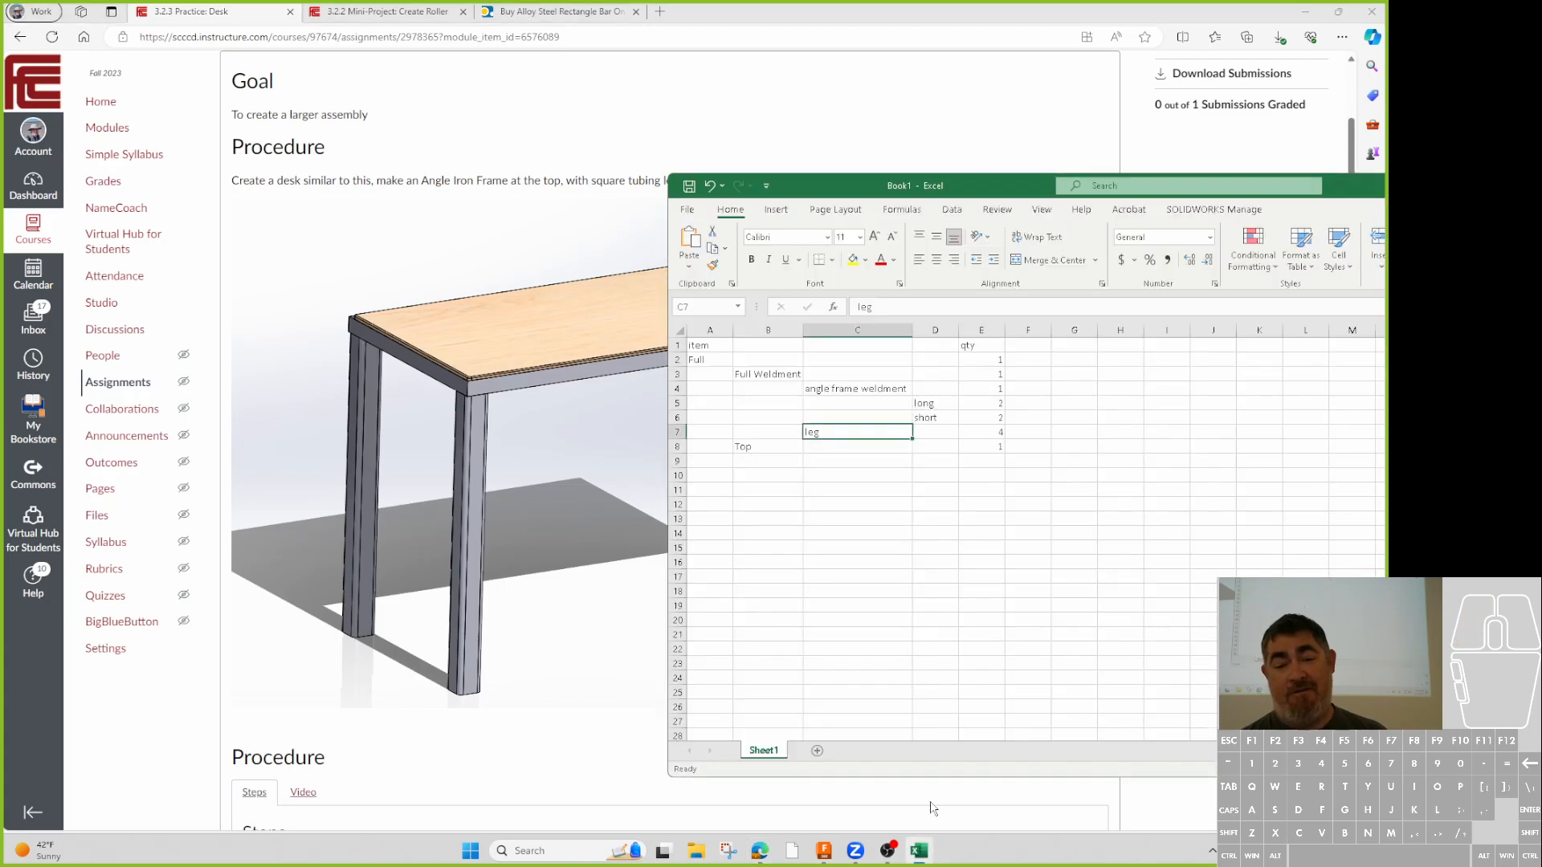
{"action": "left_click", "coordinate": [1035, 348]}
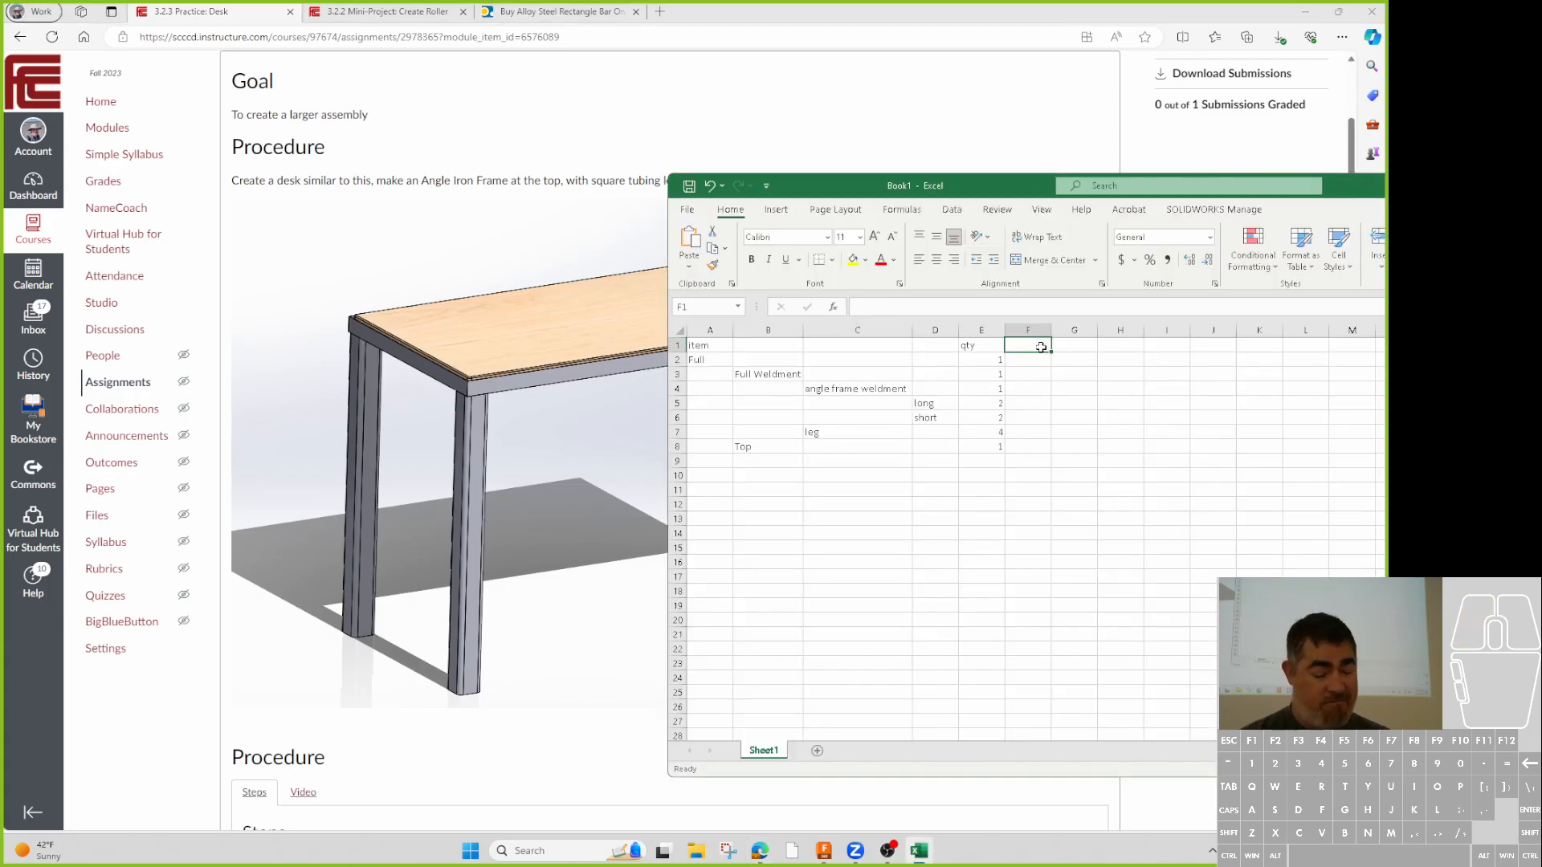
{"action": "type", "text": "material"}
{"action": "key", "text": "Return"}
- Enter .75 ply as the material for the Top row
{"action": "key", "text": "Return"}
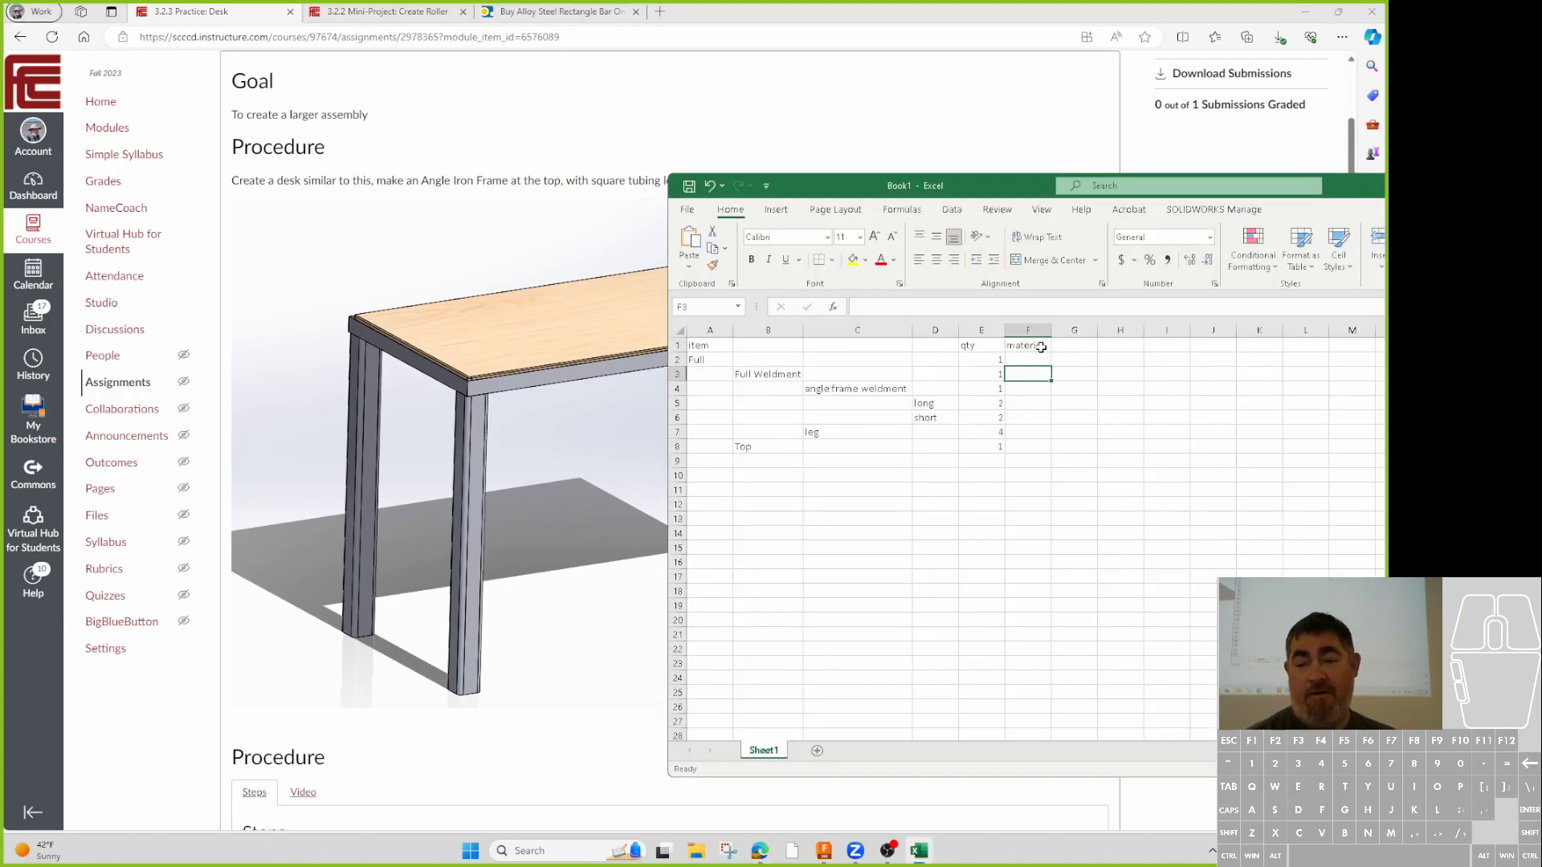
{"action": "key", "text": "Return"}
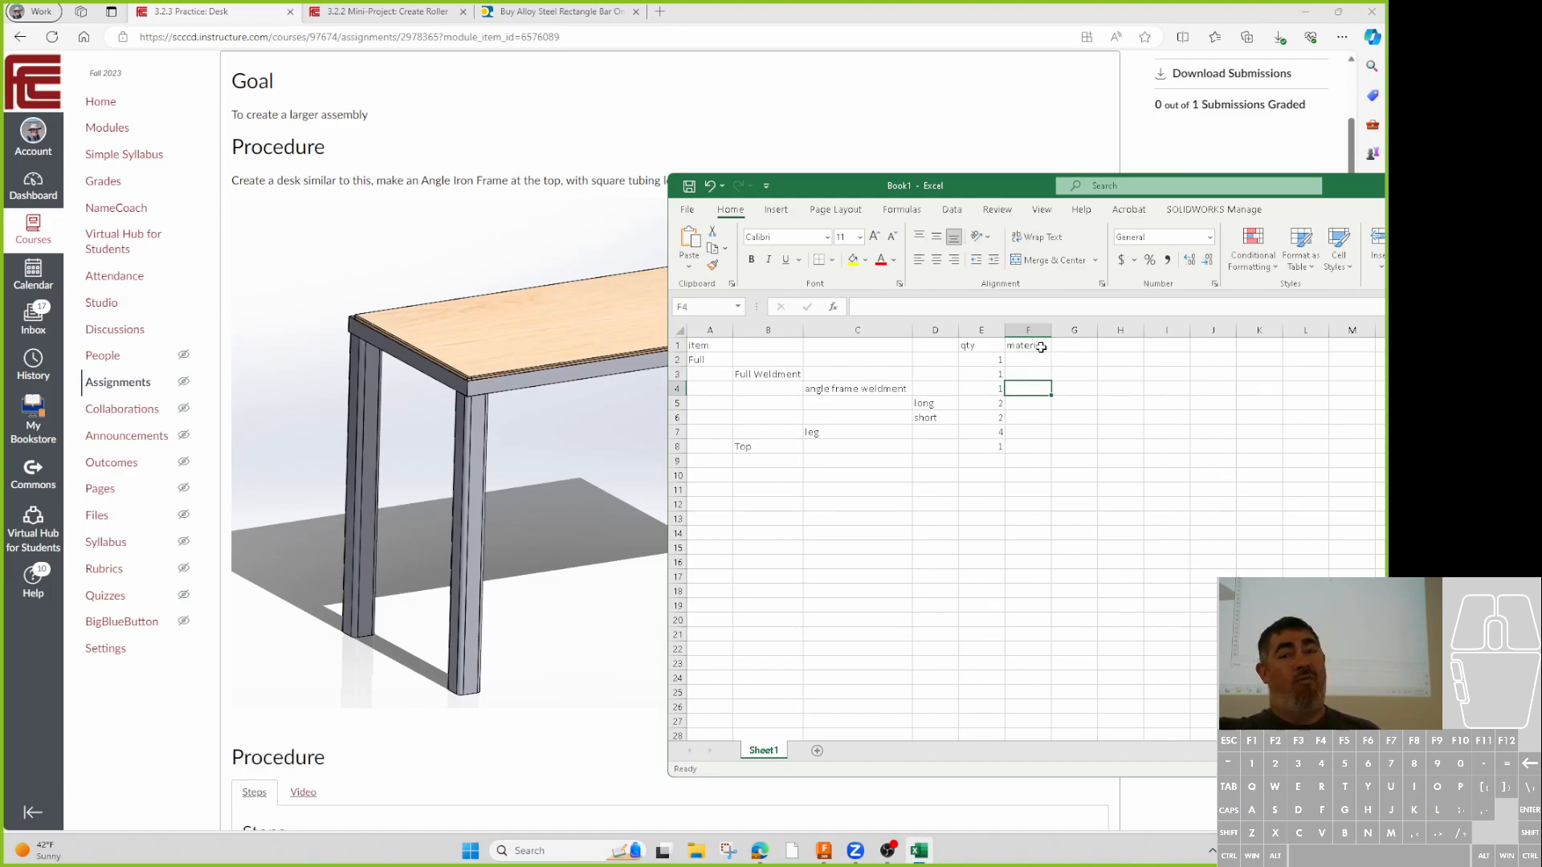
{"action": "key", "text": "Return"}
{"action": "key", "text": "Return"}
{"action": "key", "text": "Return"}
{"action": "key", "text": "Return"}
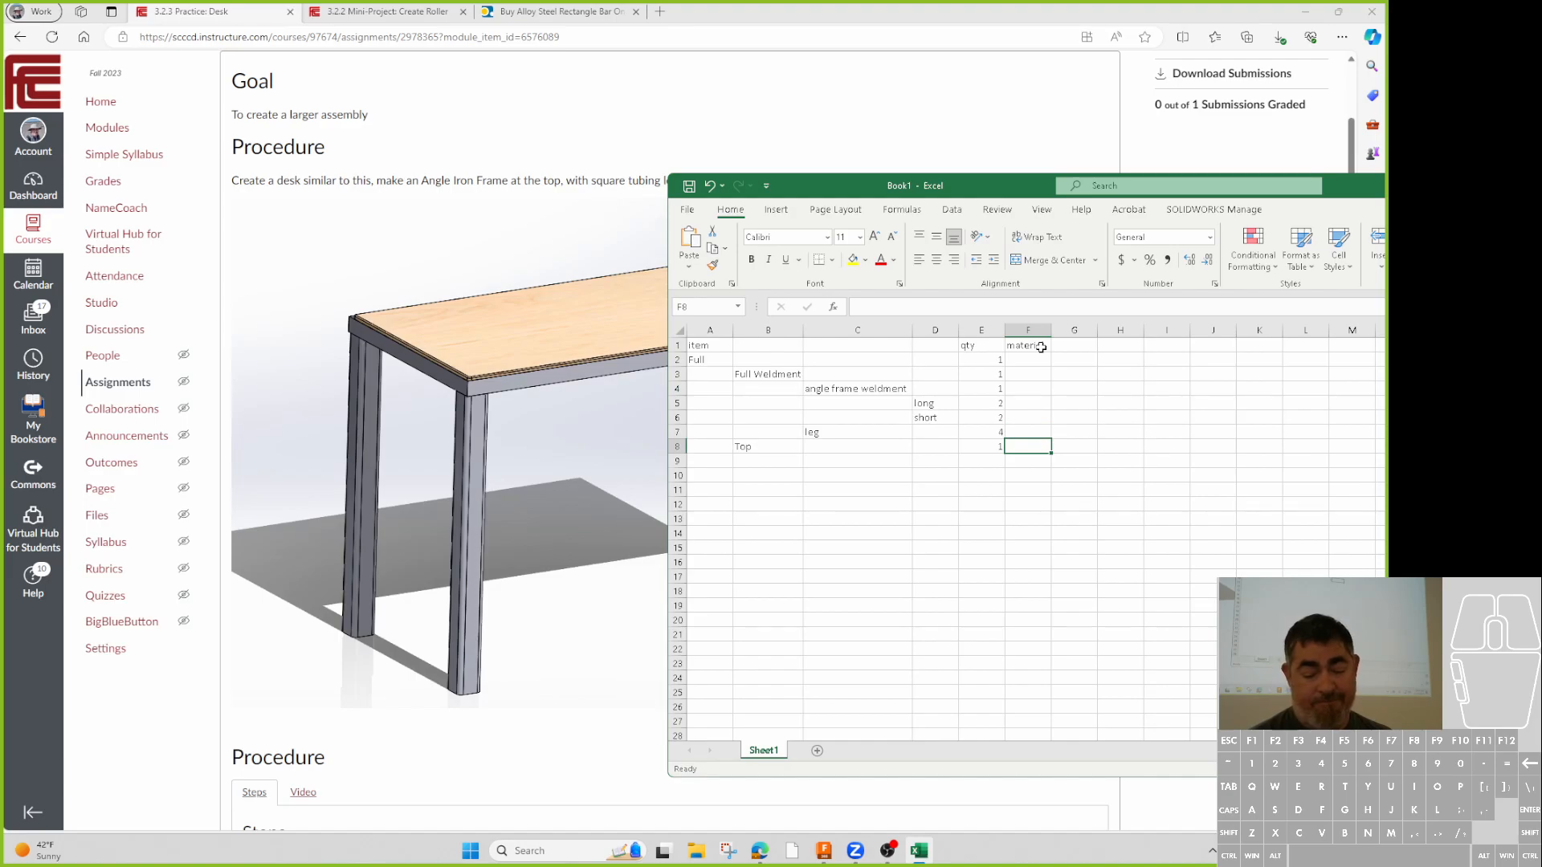
{"action": "type", "text": ".75 ply"}
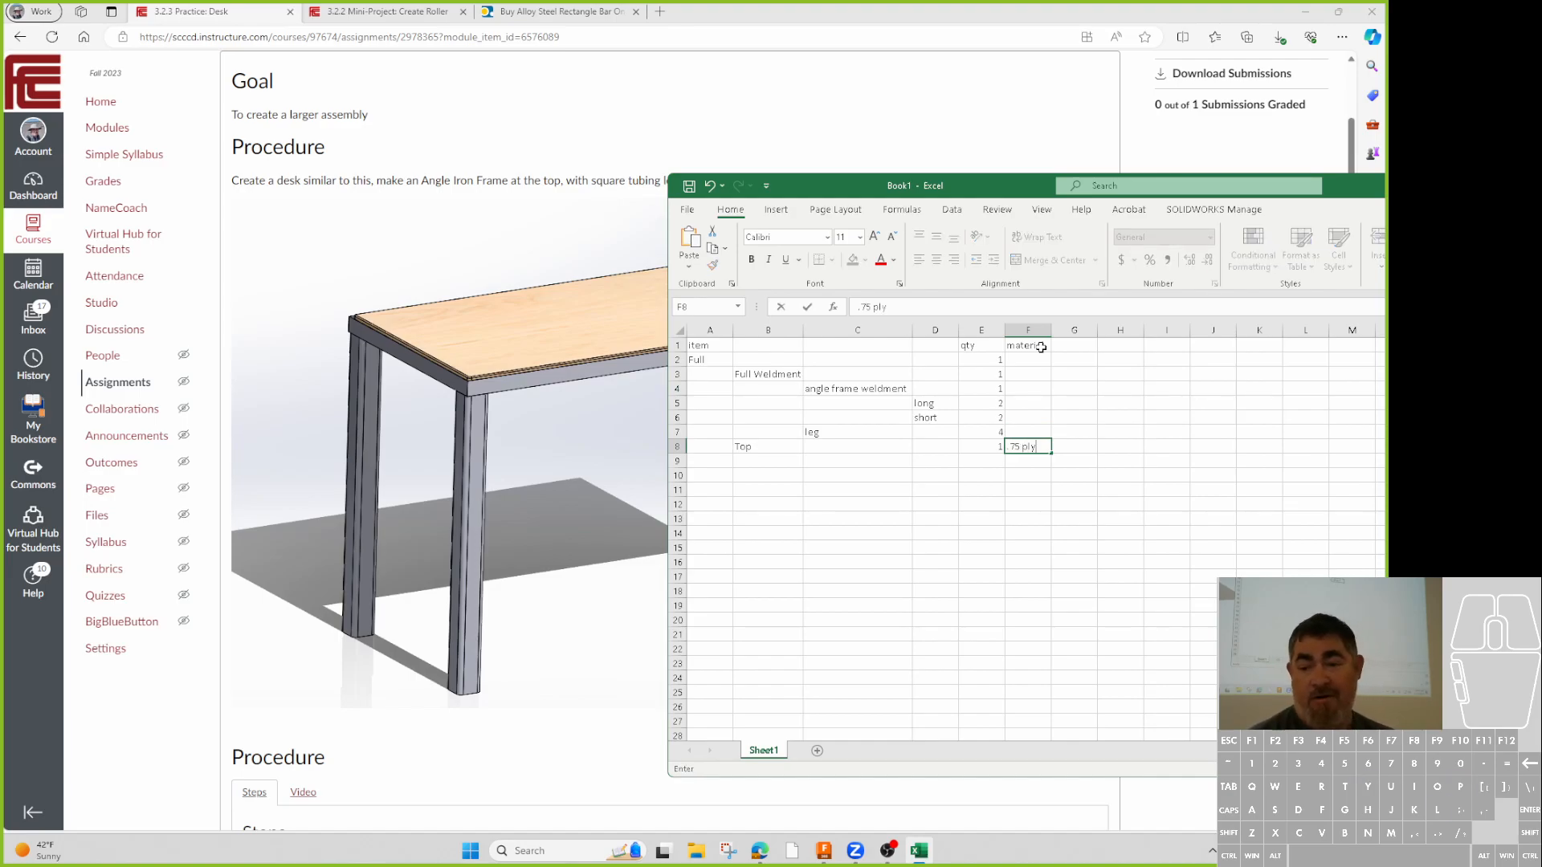
{"action": "key", "text": "Return"}
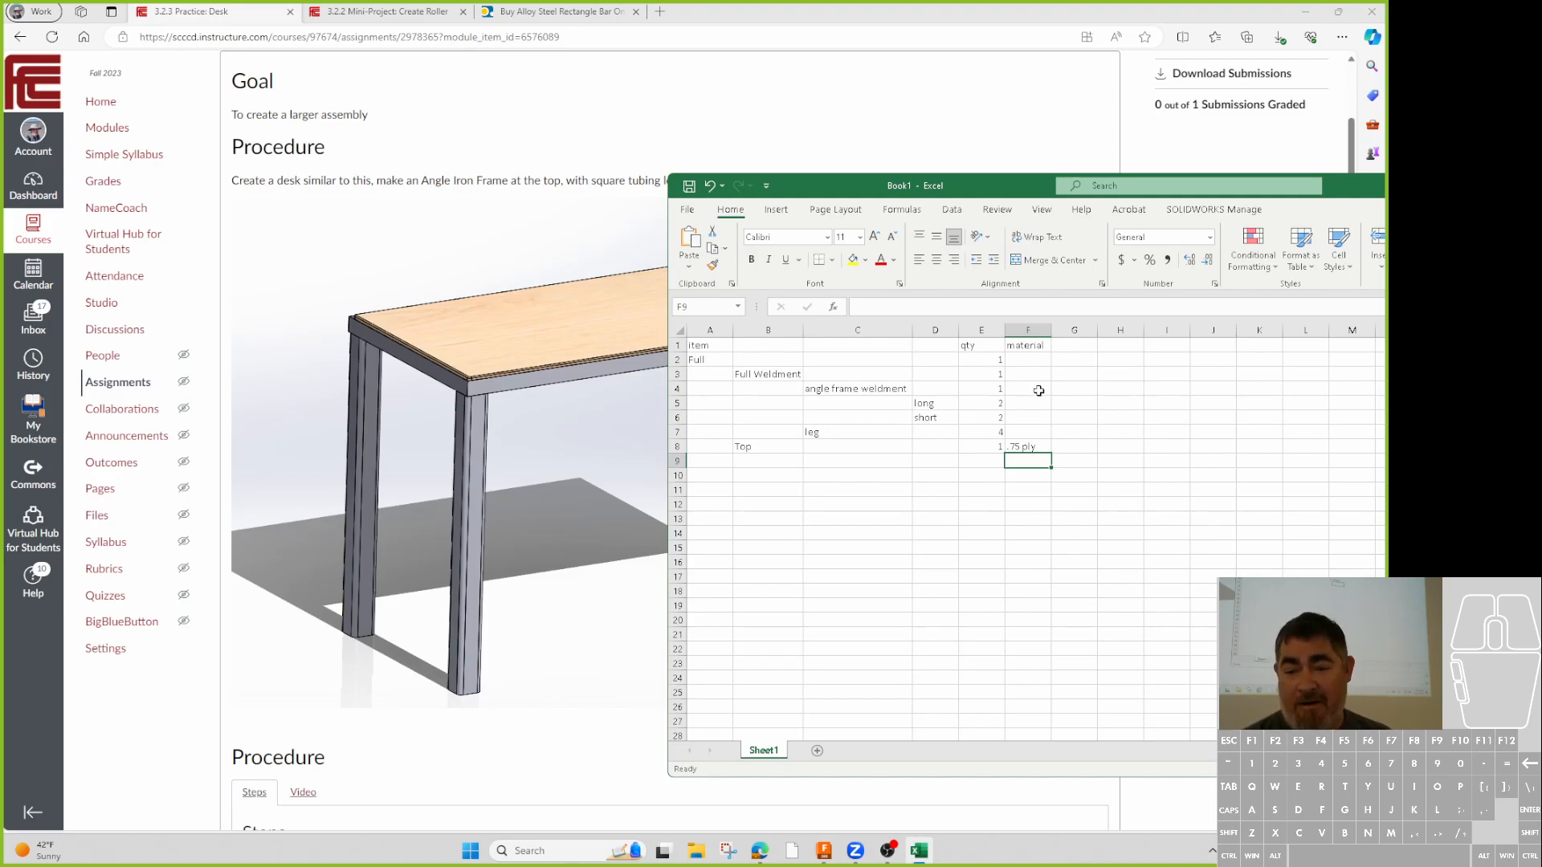
- Enter 2x2x.06 as the material for the leg row
{"action": "left_click", "coordinate": [1041, 427]}
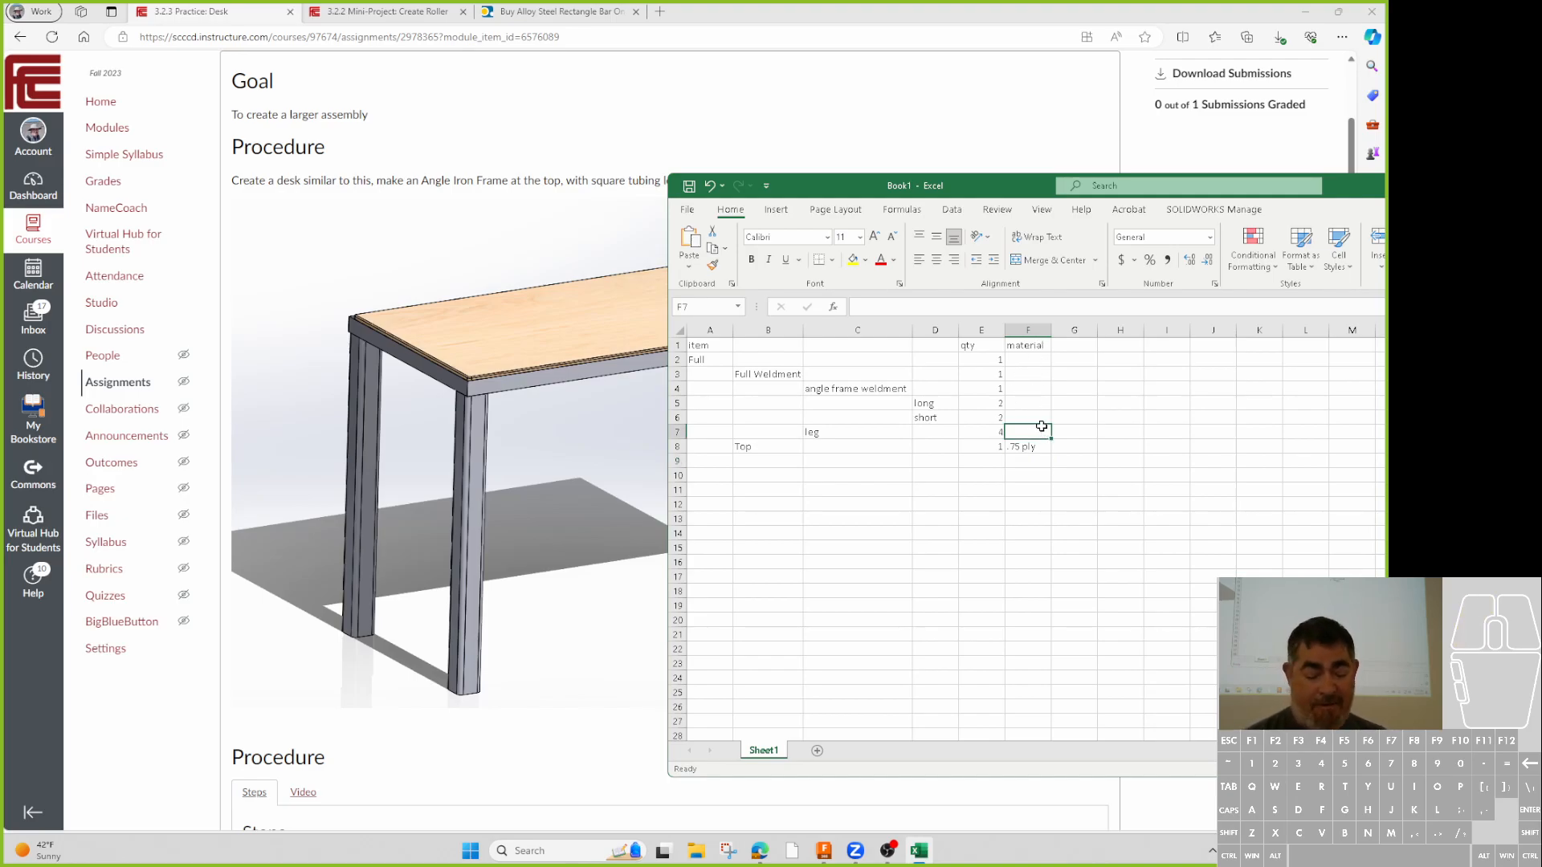
{"action": "type", "text": "2x2"}
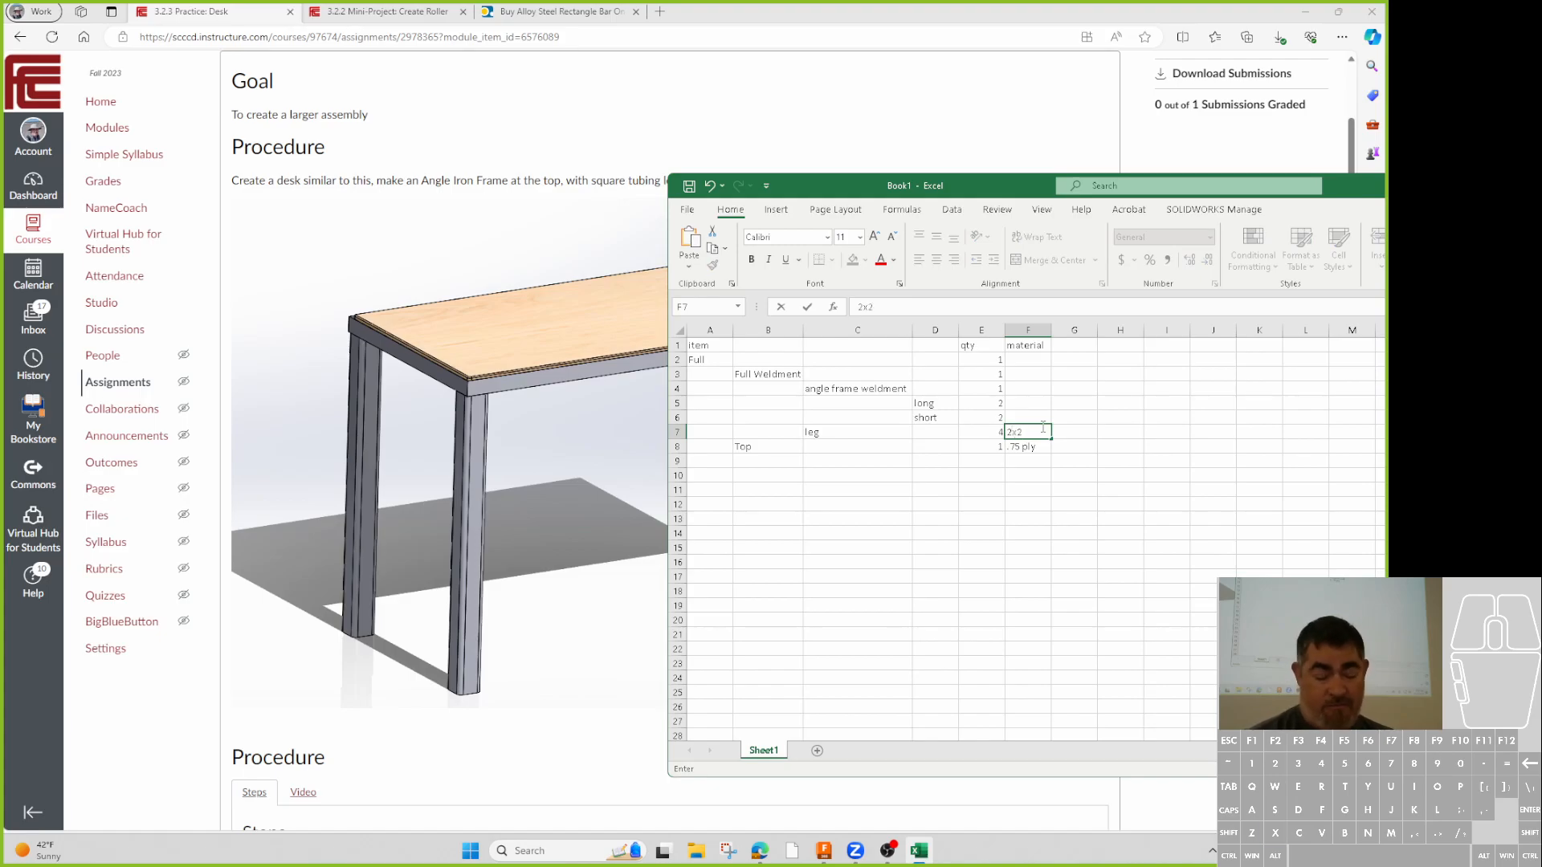
{"action": "type", "text": "x.06"}
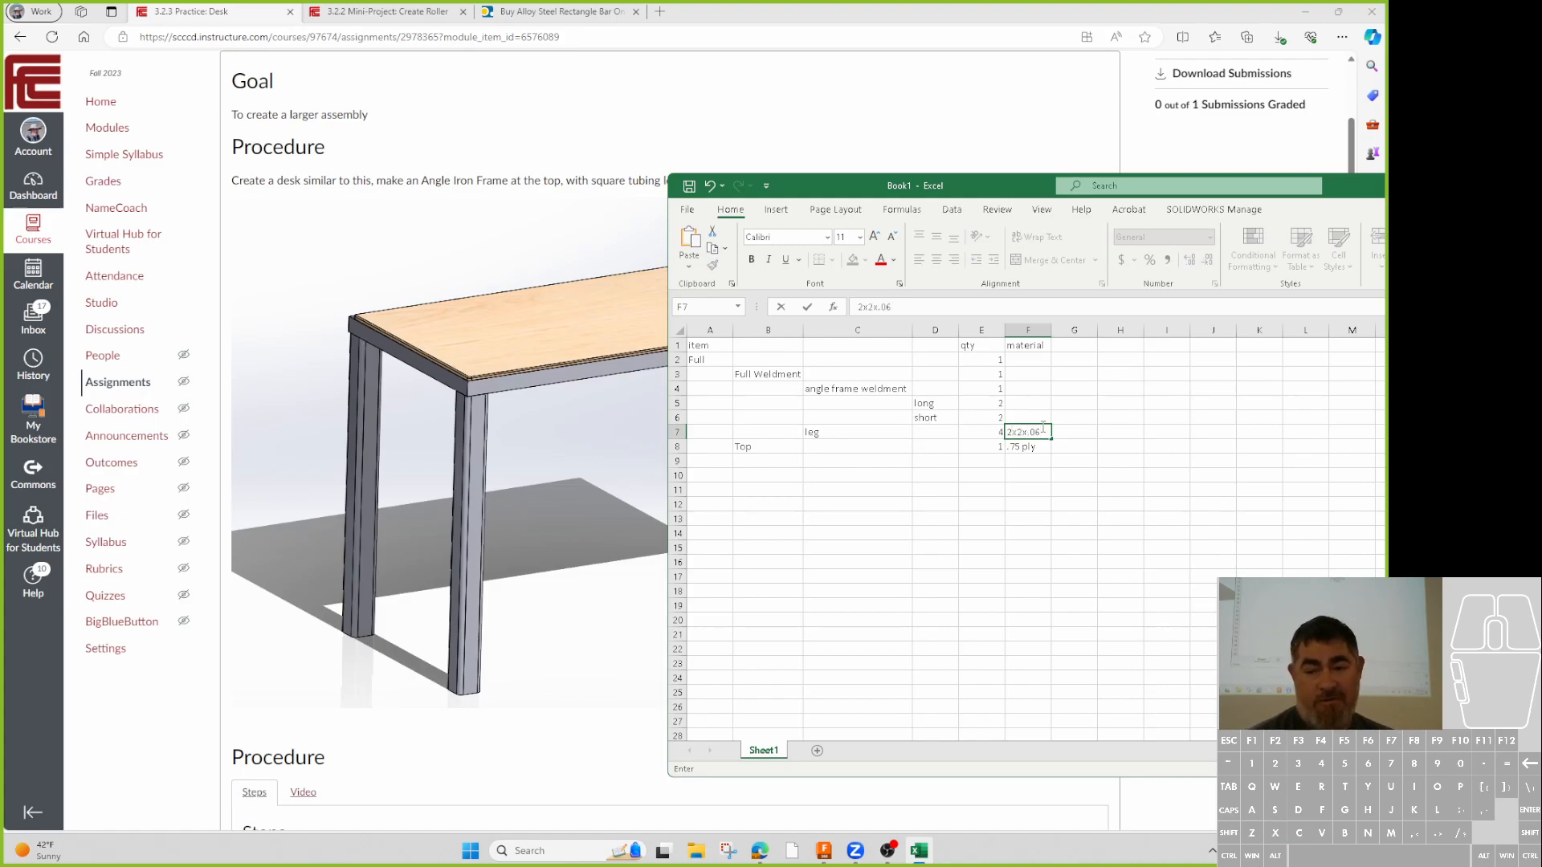
{"action": "key", "text": "Return"}
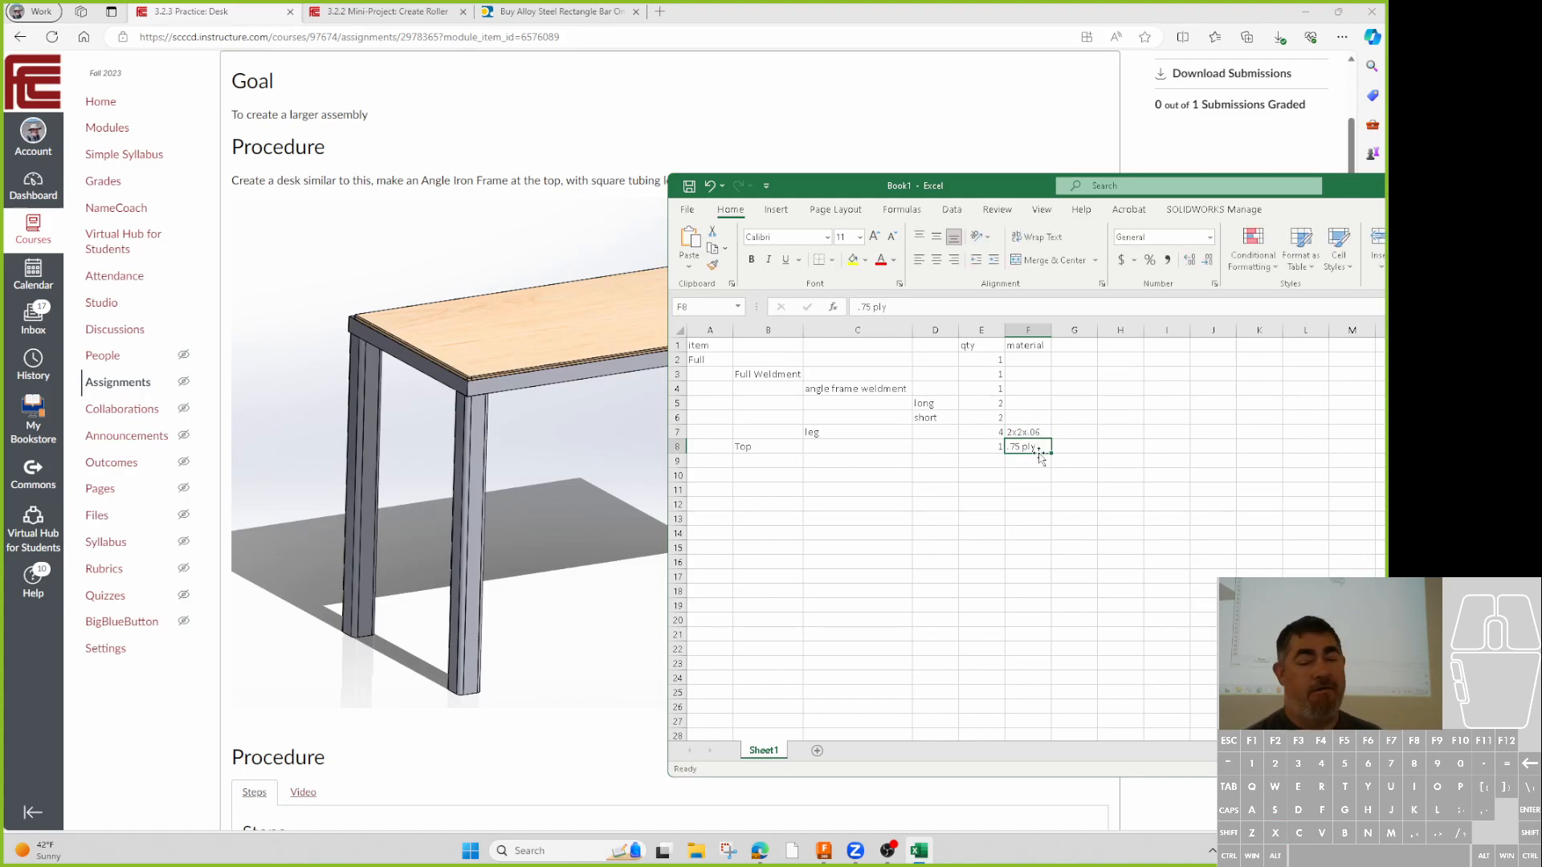
- Enter .75x.75 as the material for the long row and copy it to the short row
{"action": "left_click", "coordinate": [1041, 403]}
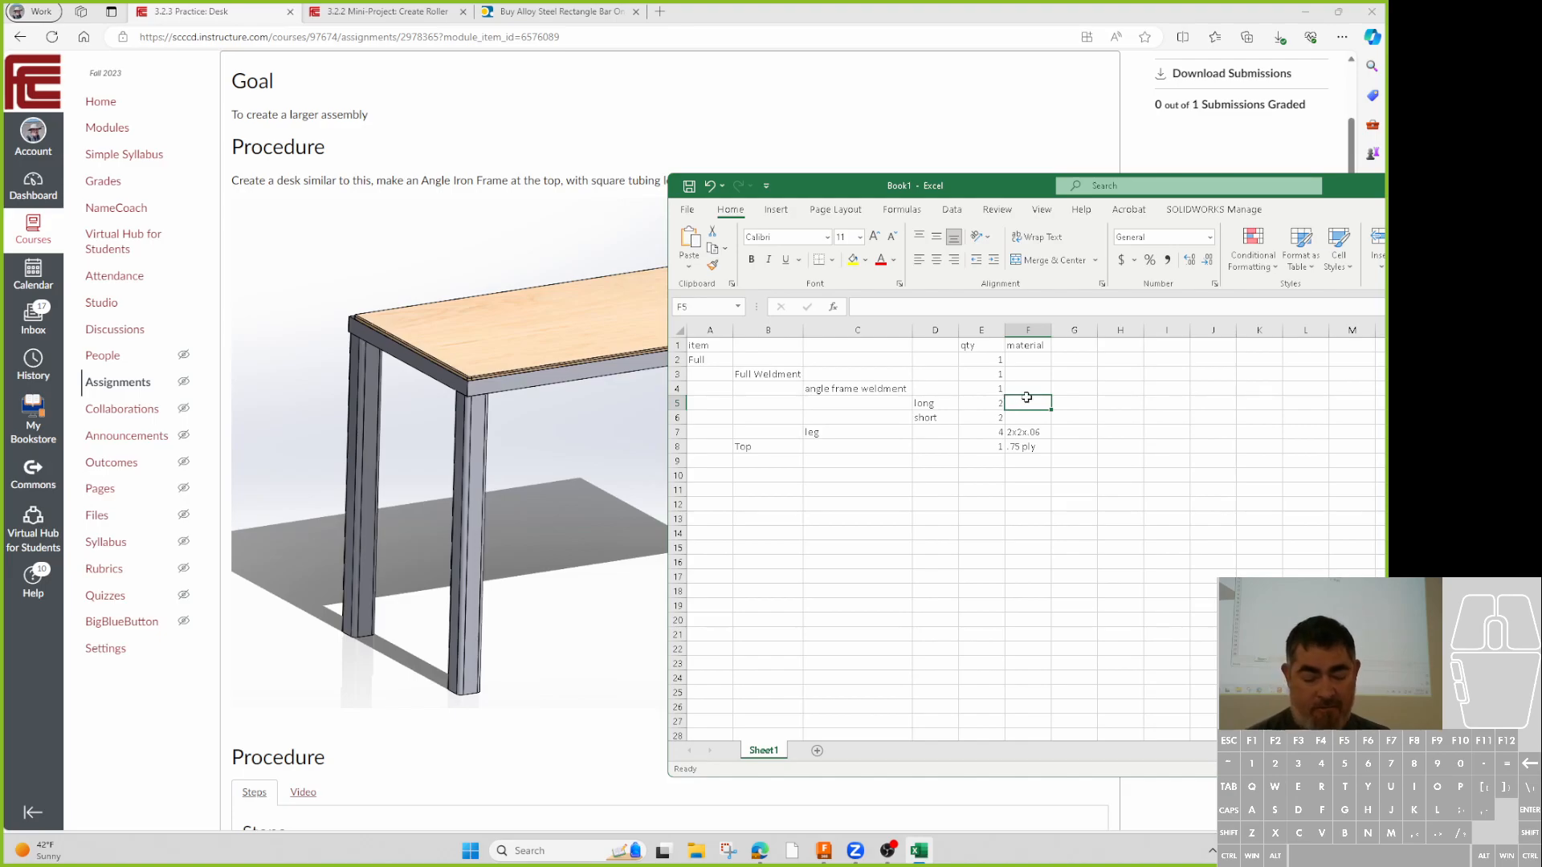
{"action": "type", "text": ".75x"}
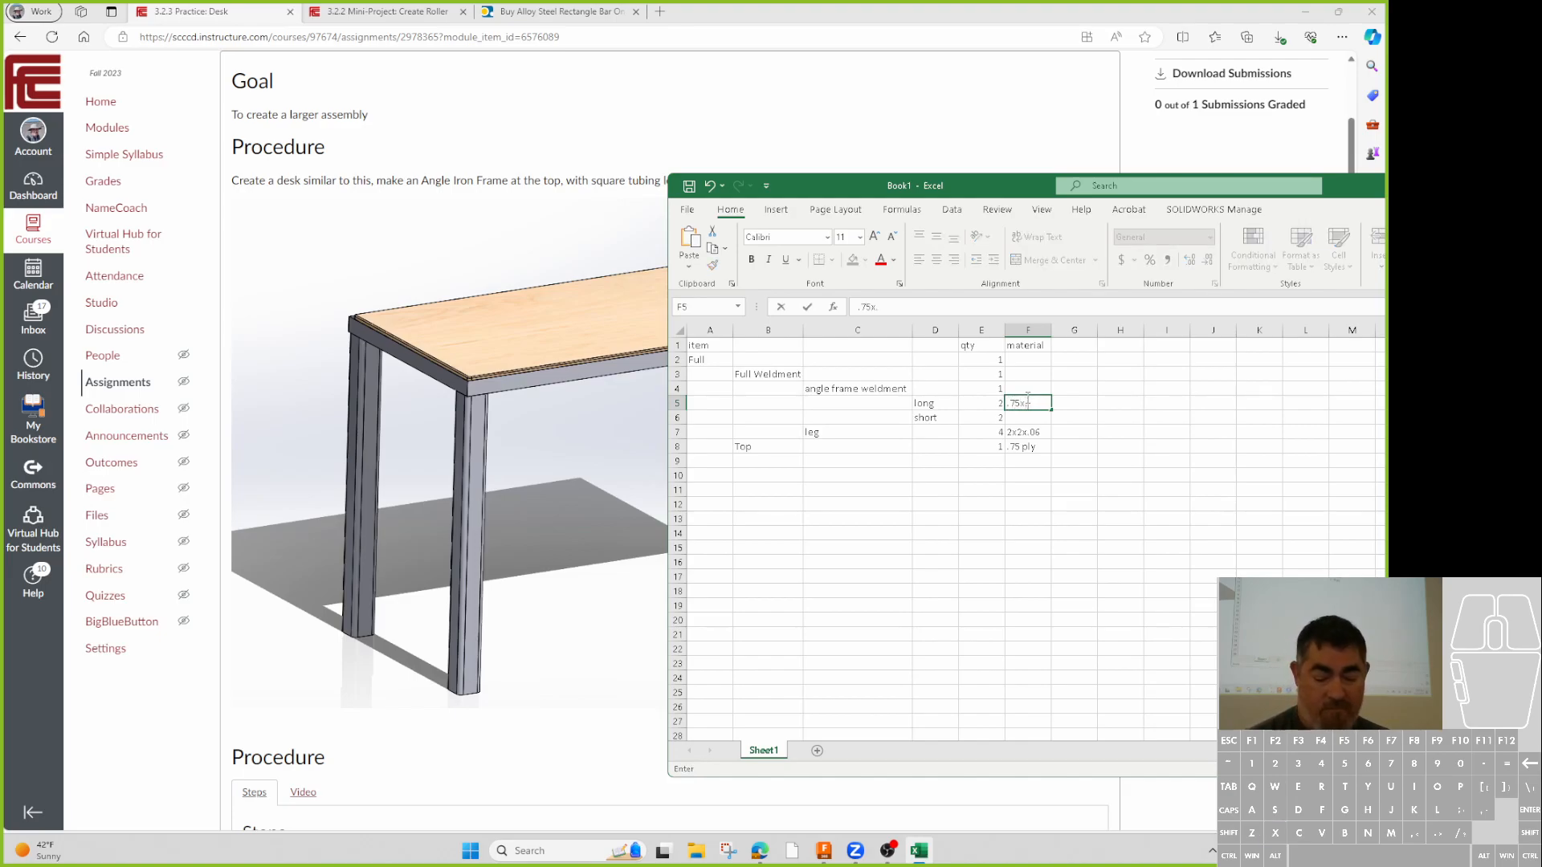
{"action": "type", "text": ".75"}
{"action": "key", "text": "Return"}
{"action": "key", "text": "Up"}
{"action": "key", "text": "ctrl+c"}
{"action": "key", "text": "Down"}
{"action": "key", "text": "Down"}
{"action": "key", "text": "Up"}
{"action": "key", "text": "Up"}
{"action": "key", "text": "ctrl+c"}
{"action": "key", "text": "Down"}
{"action": "key", "text": "ctrl+v"}
{"action": "key", "text": "Up"}
{"action": "key", "text": "Up"}
{"action": "key", "text": "Escape"}
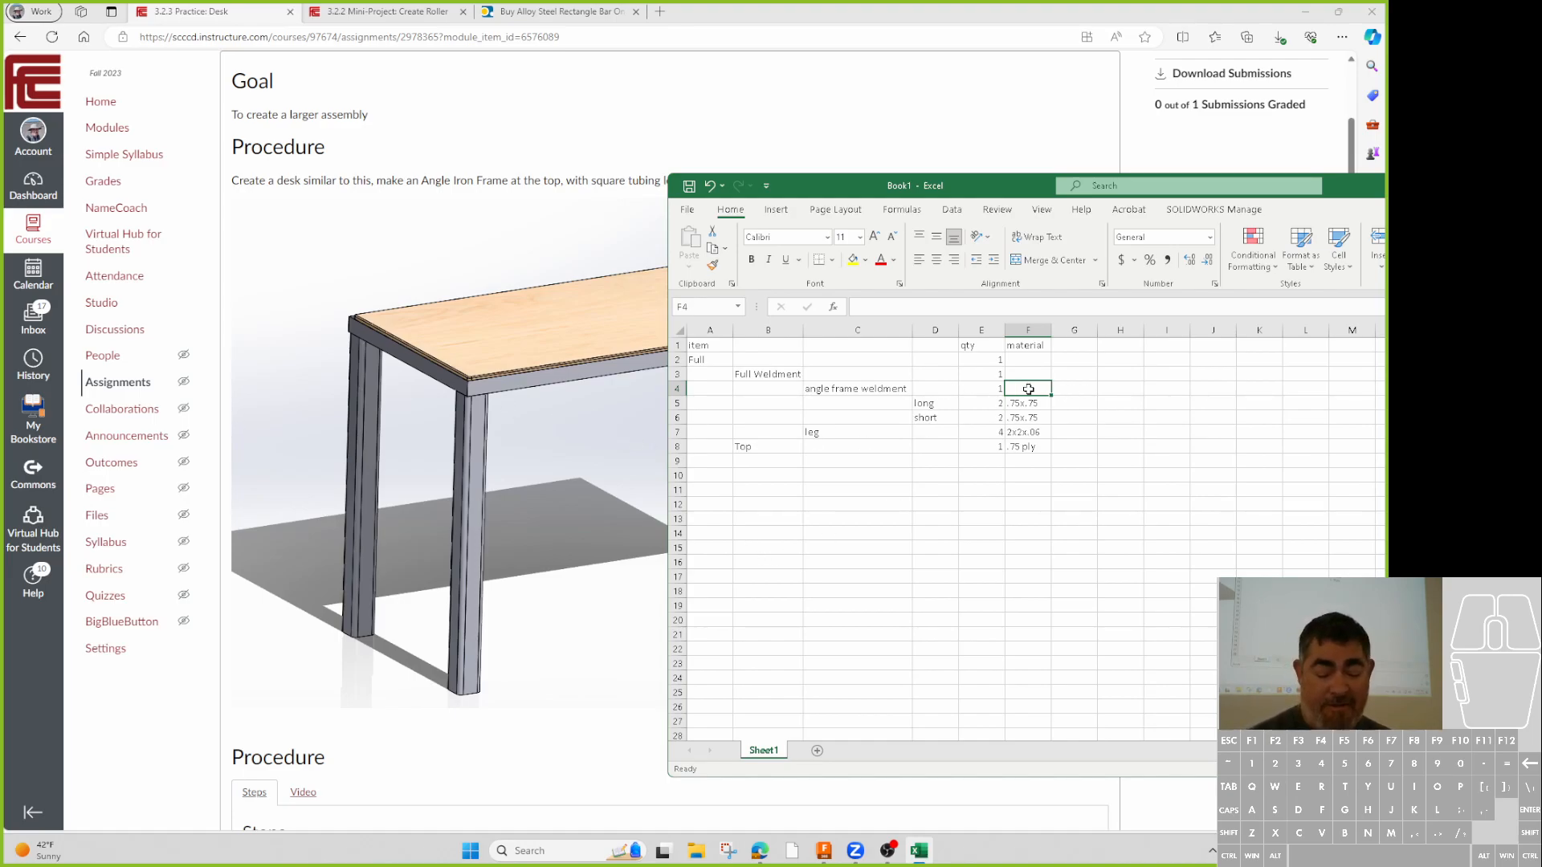
- Enter 48x30 in the material column for the angle frame weldment row
{"action": "type", "text": "48"}
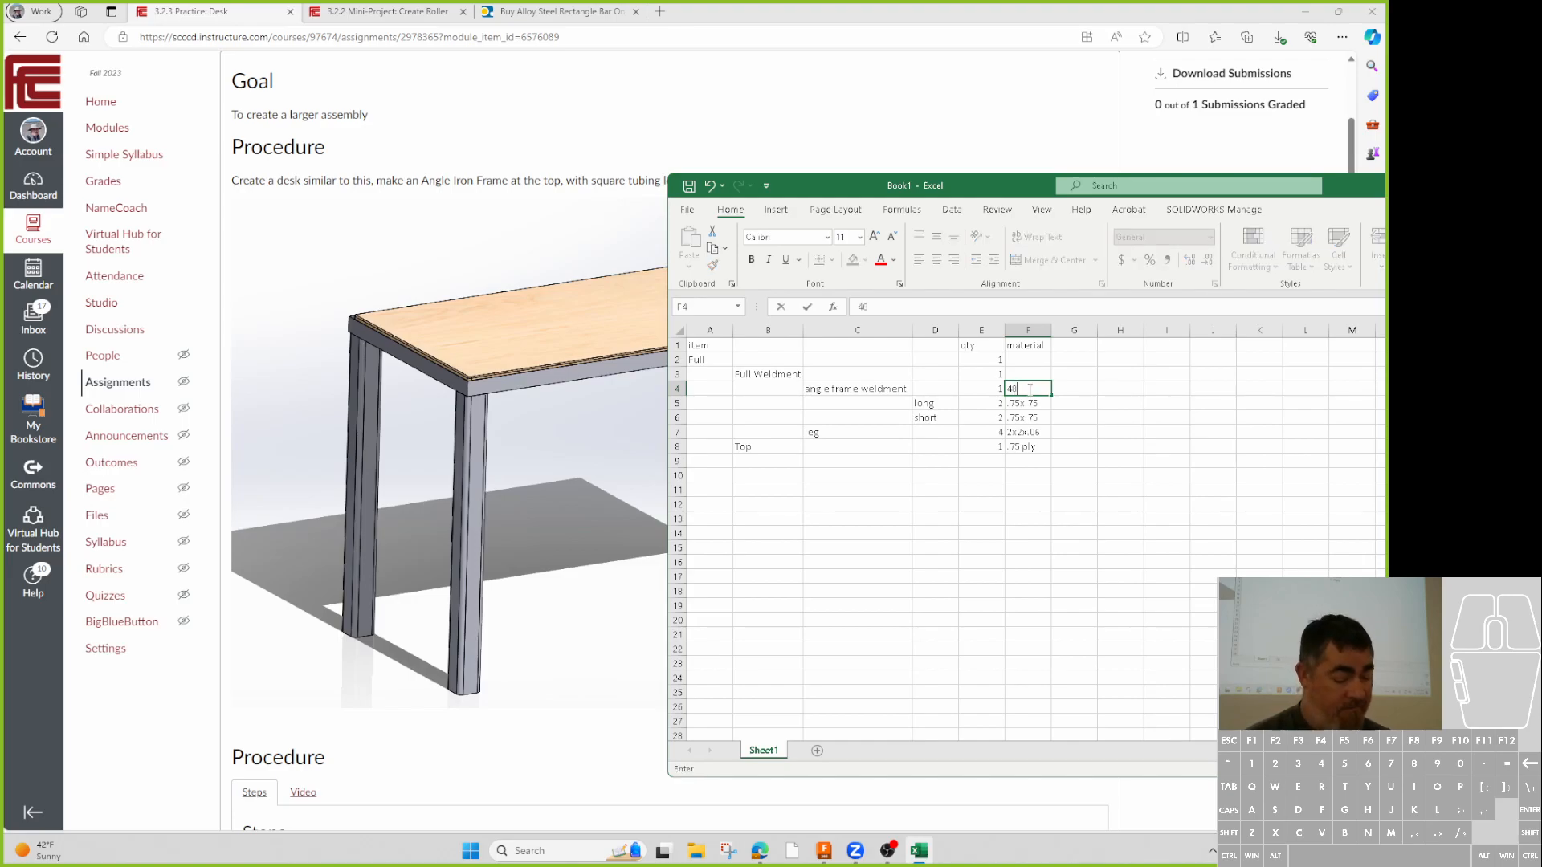
{"action": "type", "text": ","}
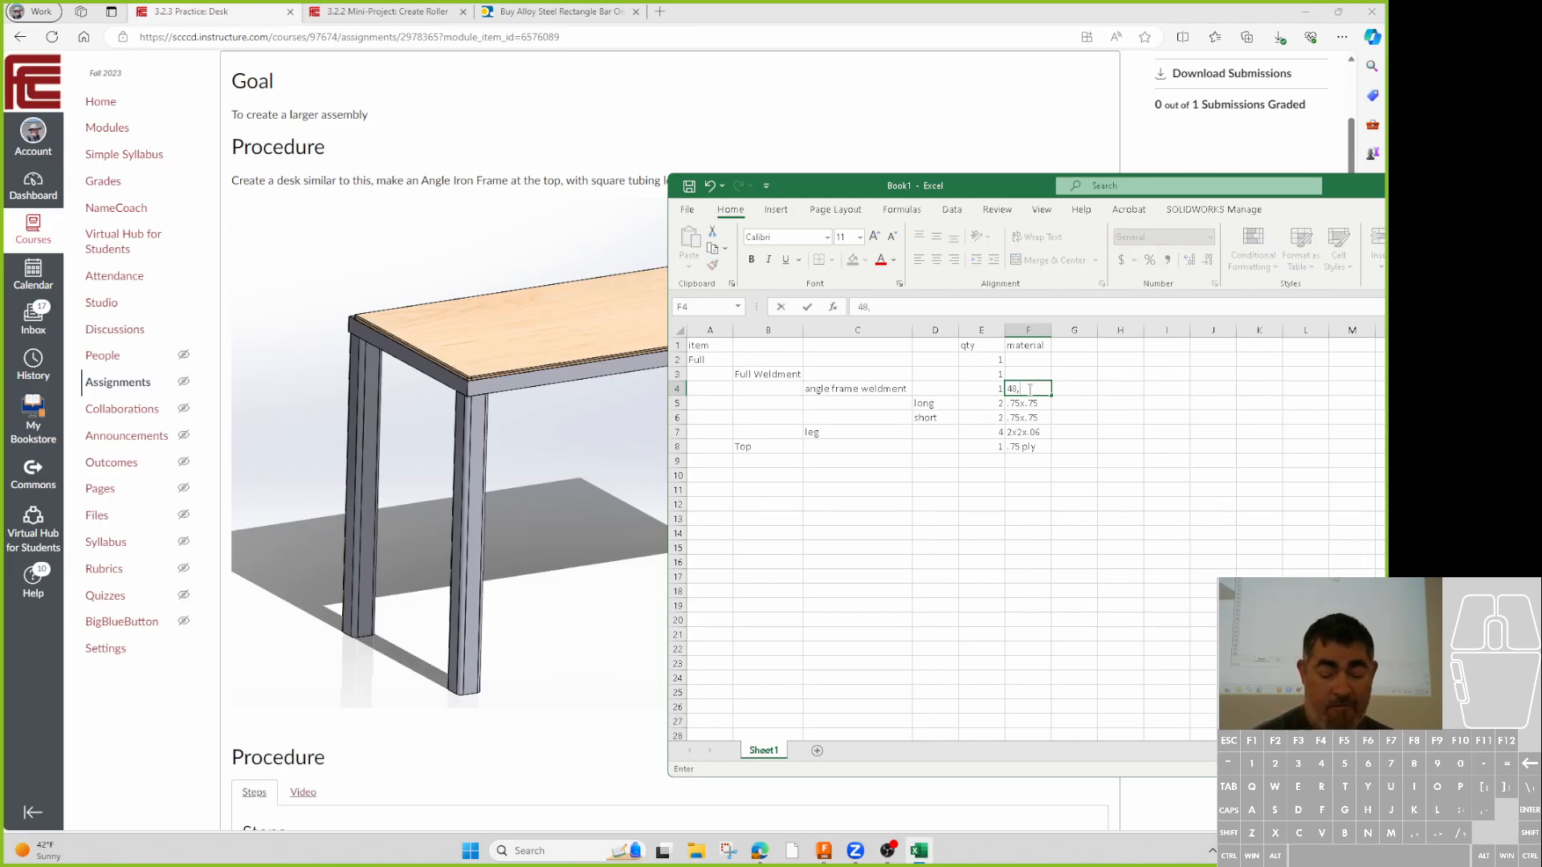
{"action": "type", "text": "30"}
{"action": "left_click", "coordinate": [1021, 388]}
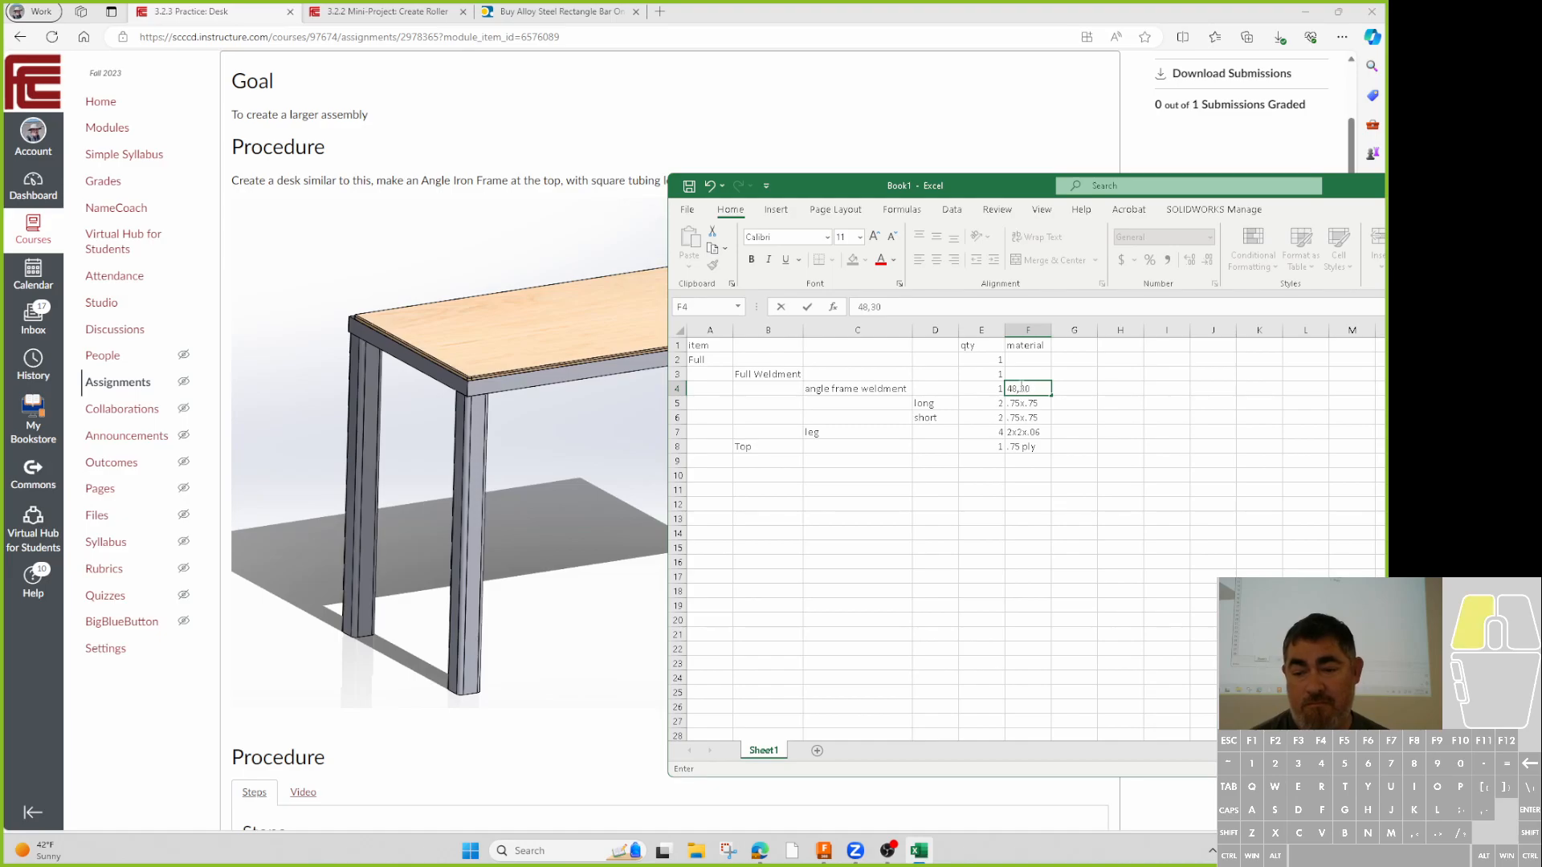
{"action": "left_click_drag", "start_coordinate": [1018, 389], "coordinate": [1017, 388]}
{"action": "type", "text": "x"}
{"action": "left_click_drag", "start_coordinate": [1189, 550], "coordinate": [1192, 549]}
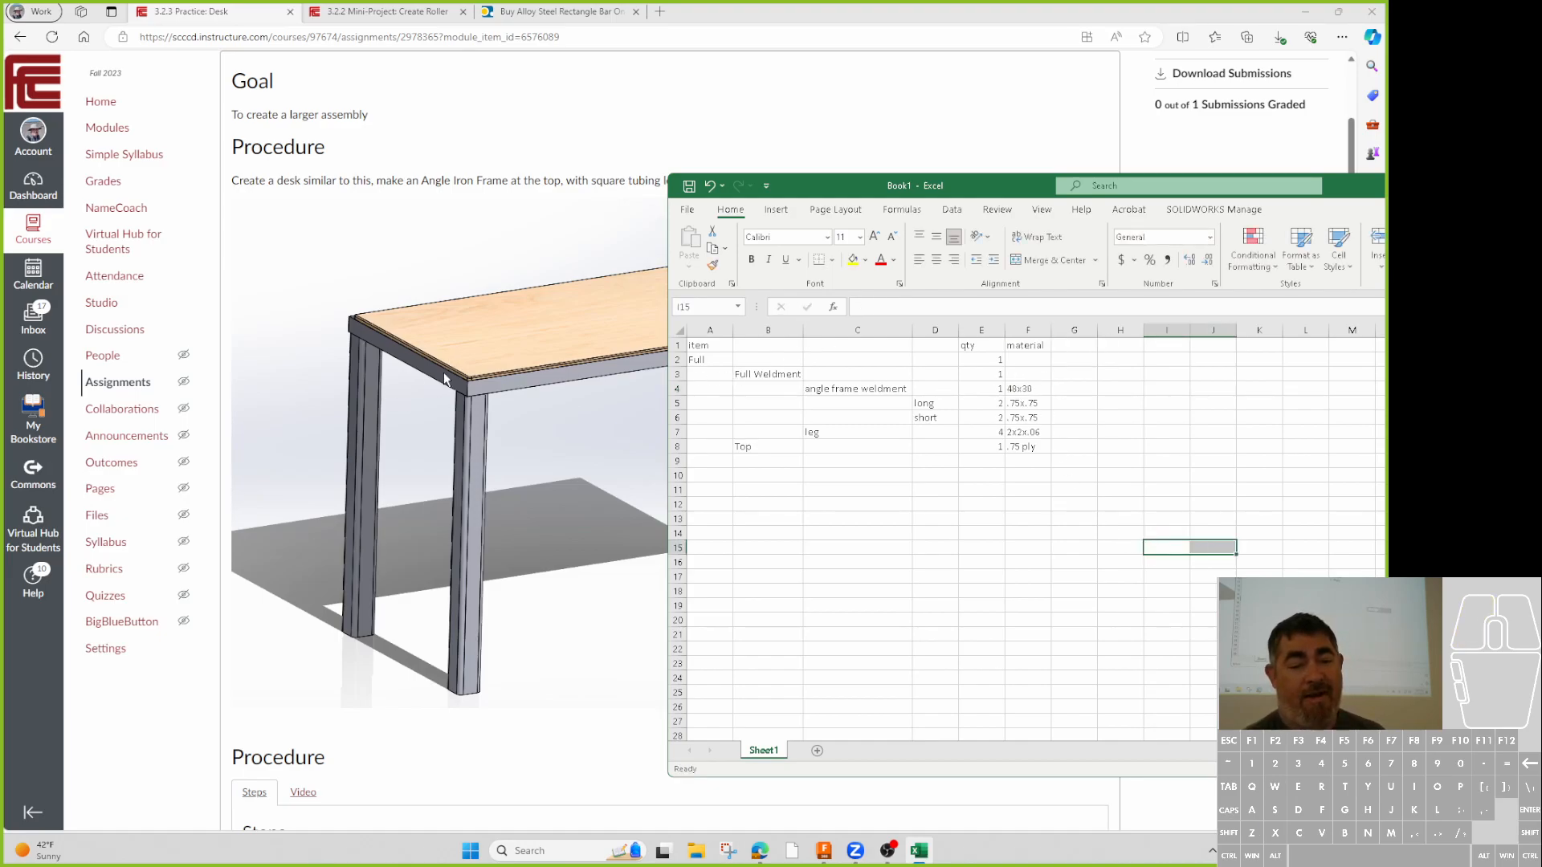
- Extend the long row's material entry to .75x.75x.06
{"action": "left_click", "coordinate": [763, 447]}
{"action": "double_click", "coordinate": [1047, 448]}
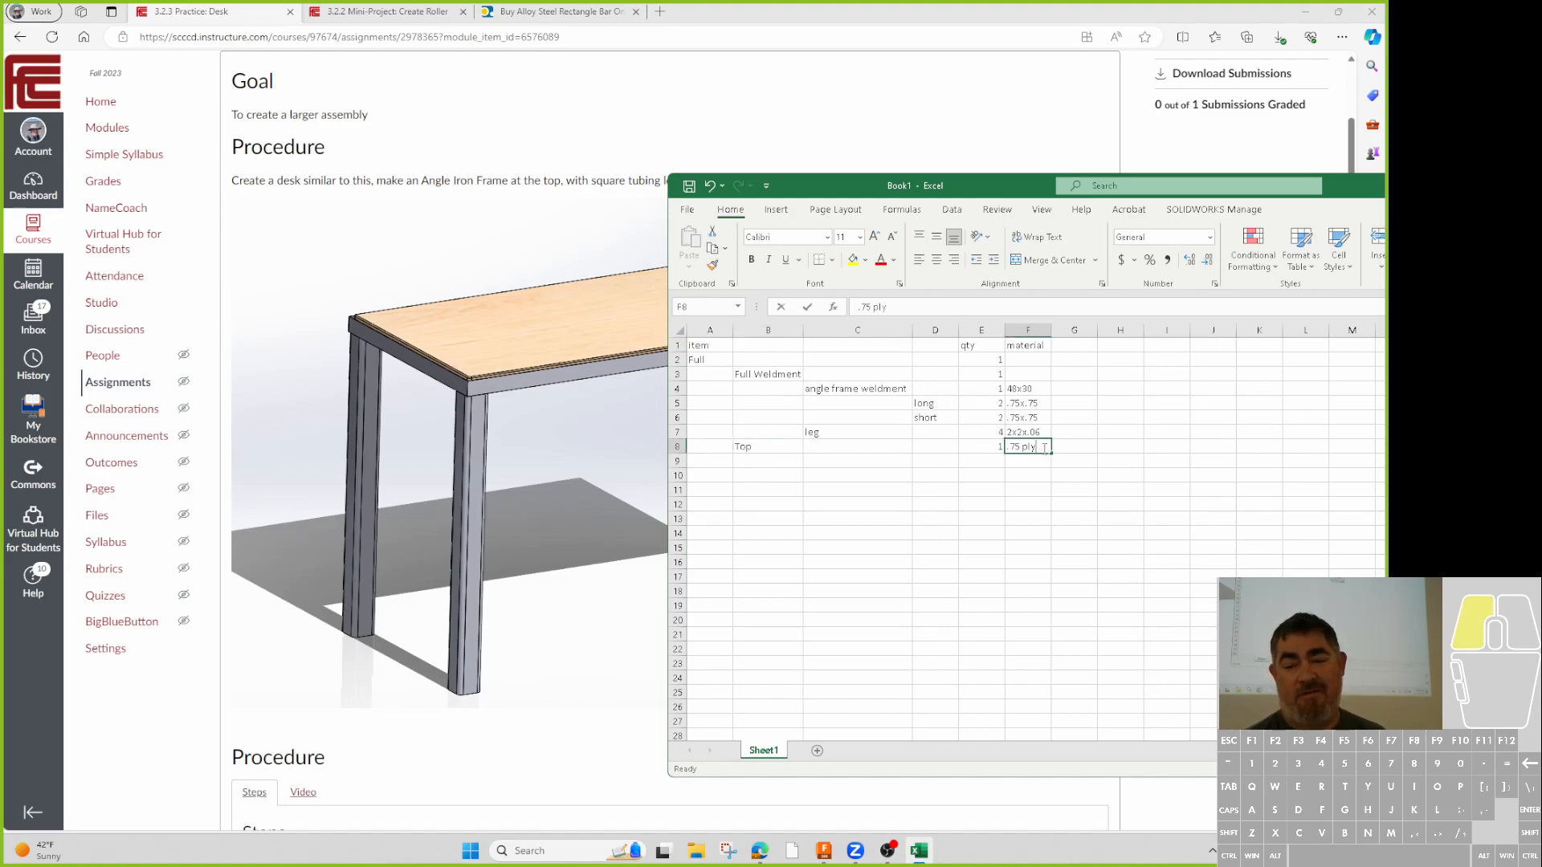
{"action": "left_click", "coordinate": [1046, 402]}
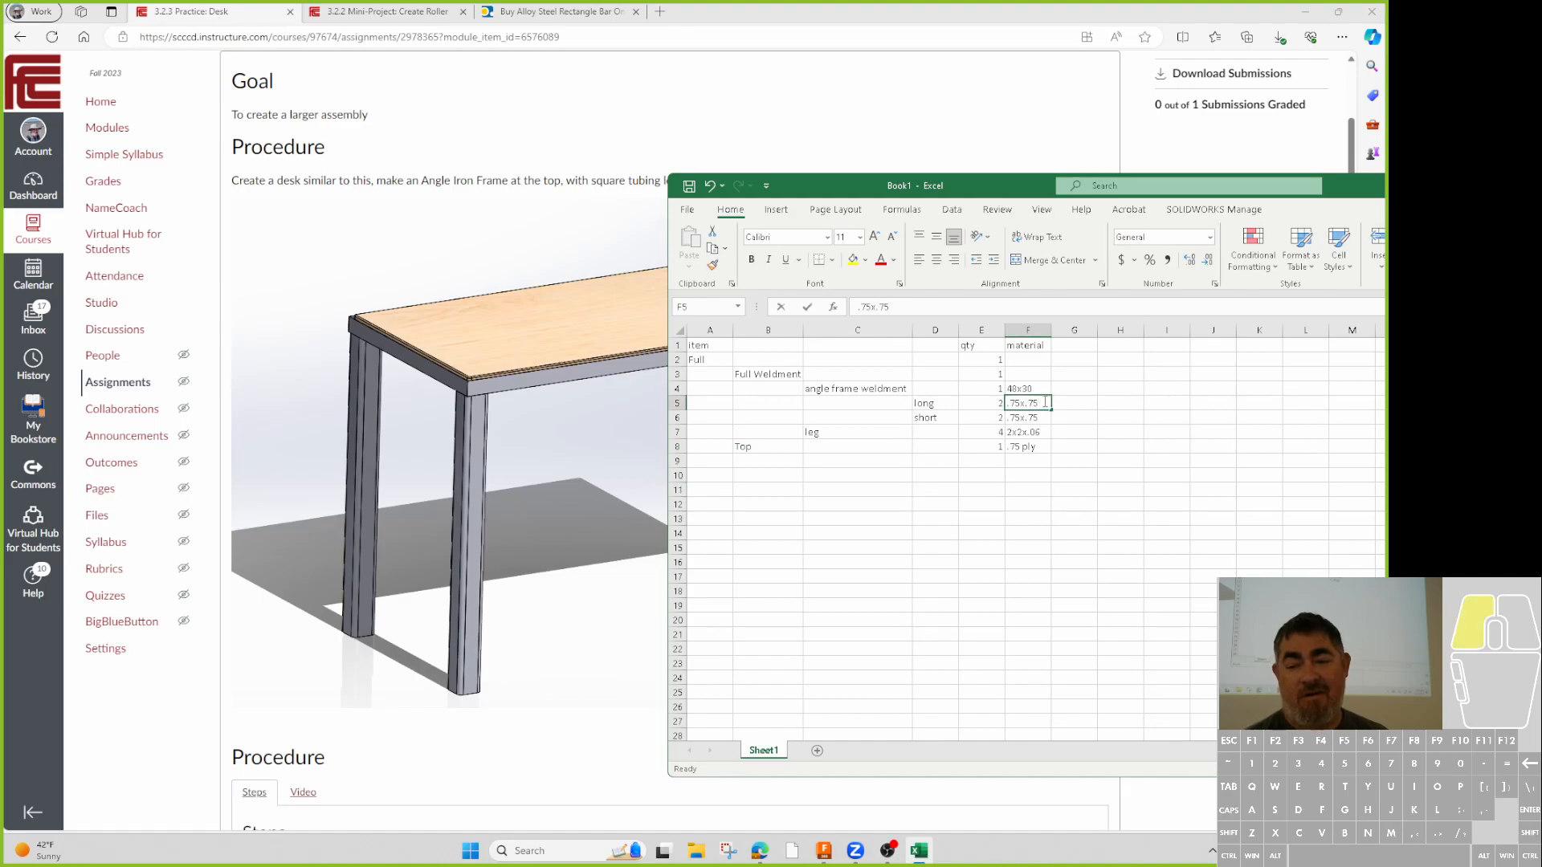
{"action": "double_click", "coordinate": [1045, 403]}
{"action": "type", "text": "x"}
- Change the short row's material to .75x.75x.06 and widen the material column to fit the entries
{"action": "left_click", "coordinate": [1036, 418]}
{"action": "double_click", "coordinate": [1036, 417]}
{"action": "type", "text": ".0"}
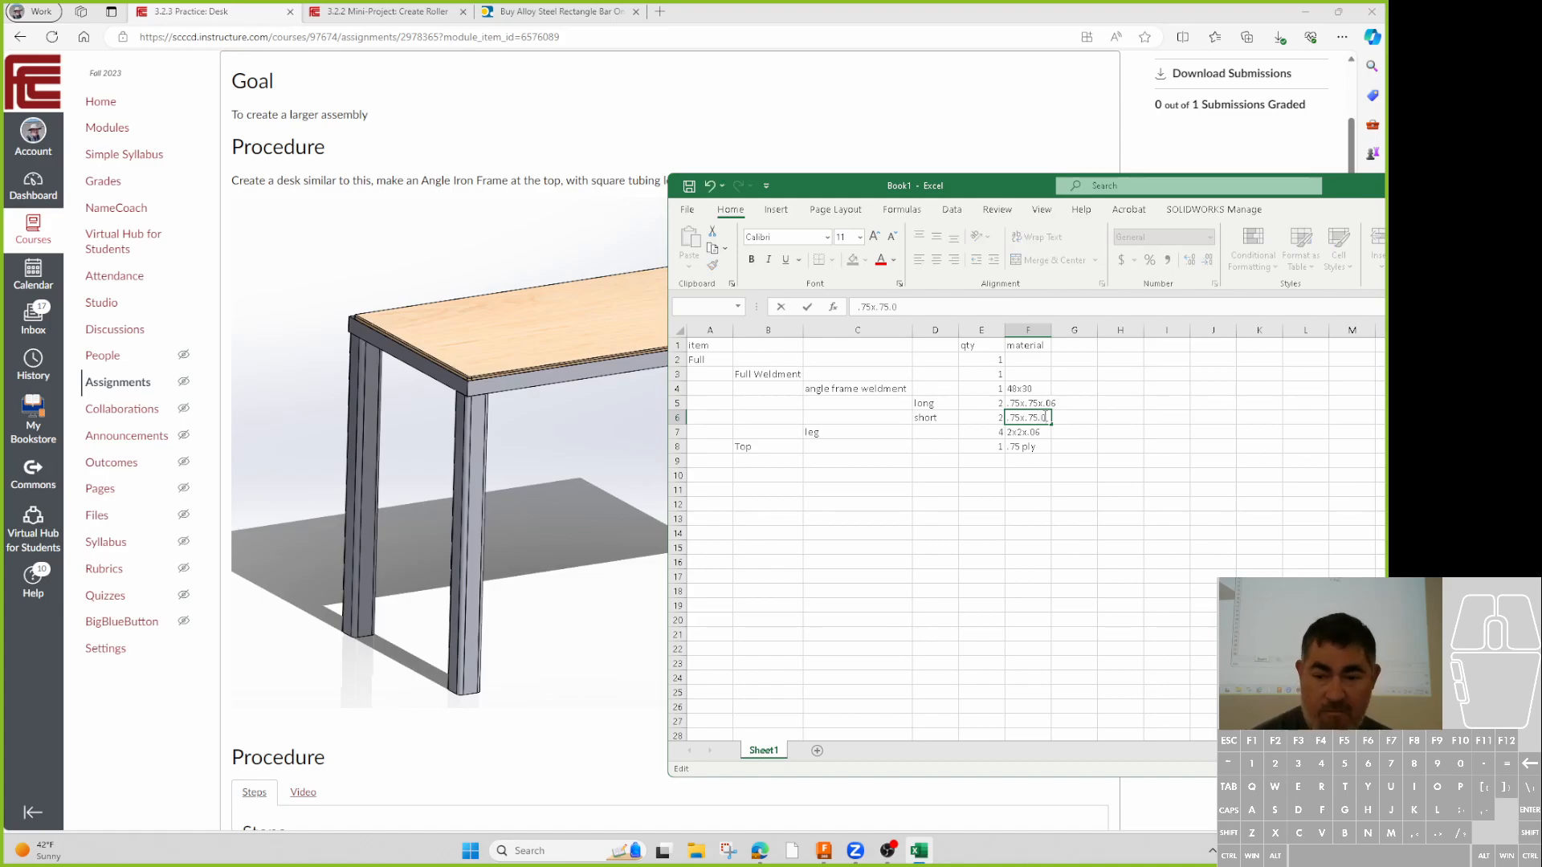
{"action": "type", "text": "6"}
{"action": "key", "text": "Return"}
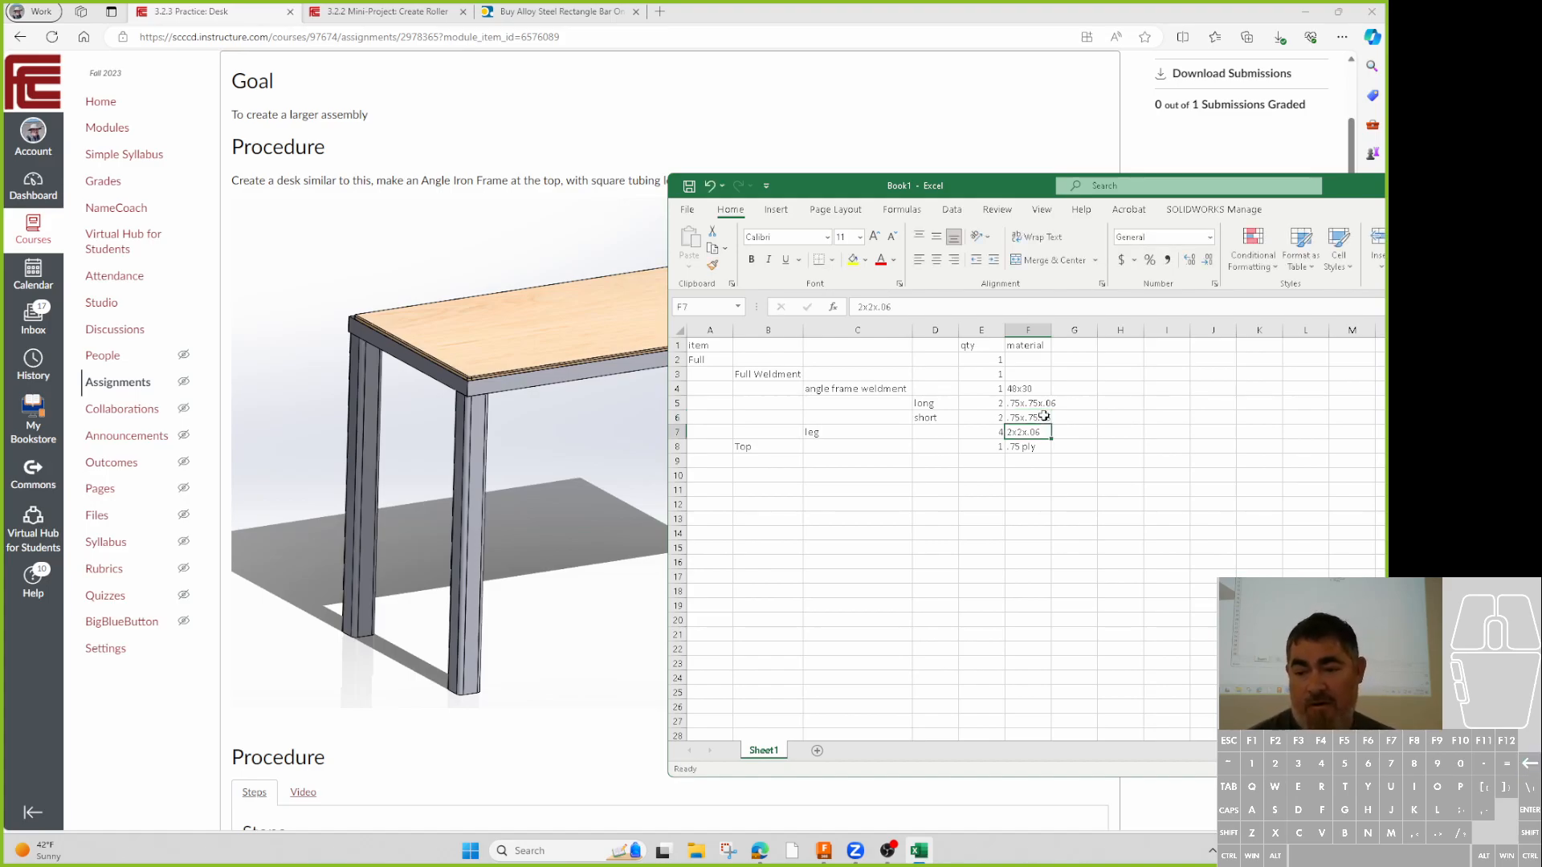
{"action": "left_click_drag", "start_coordinate": [1051, 330], "coordinate": [1075, 335]}
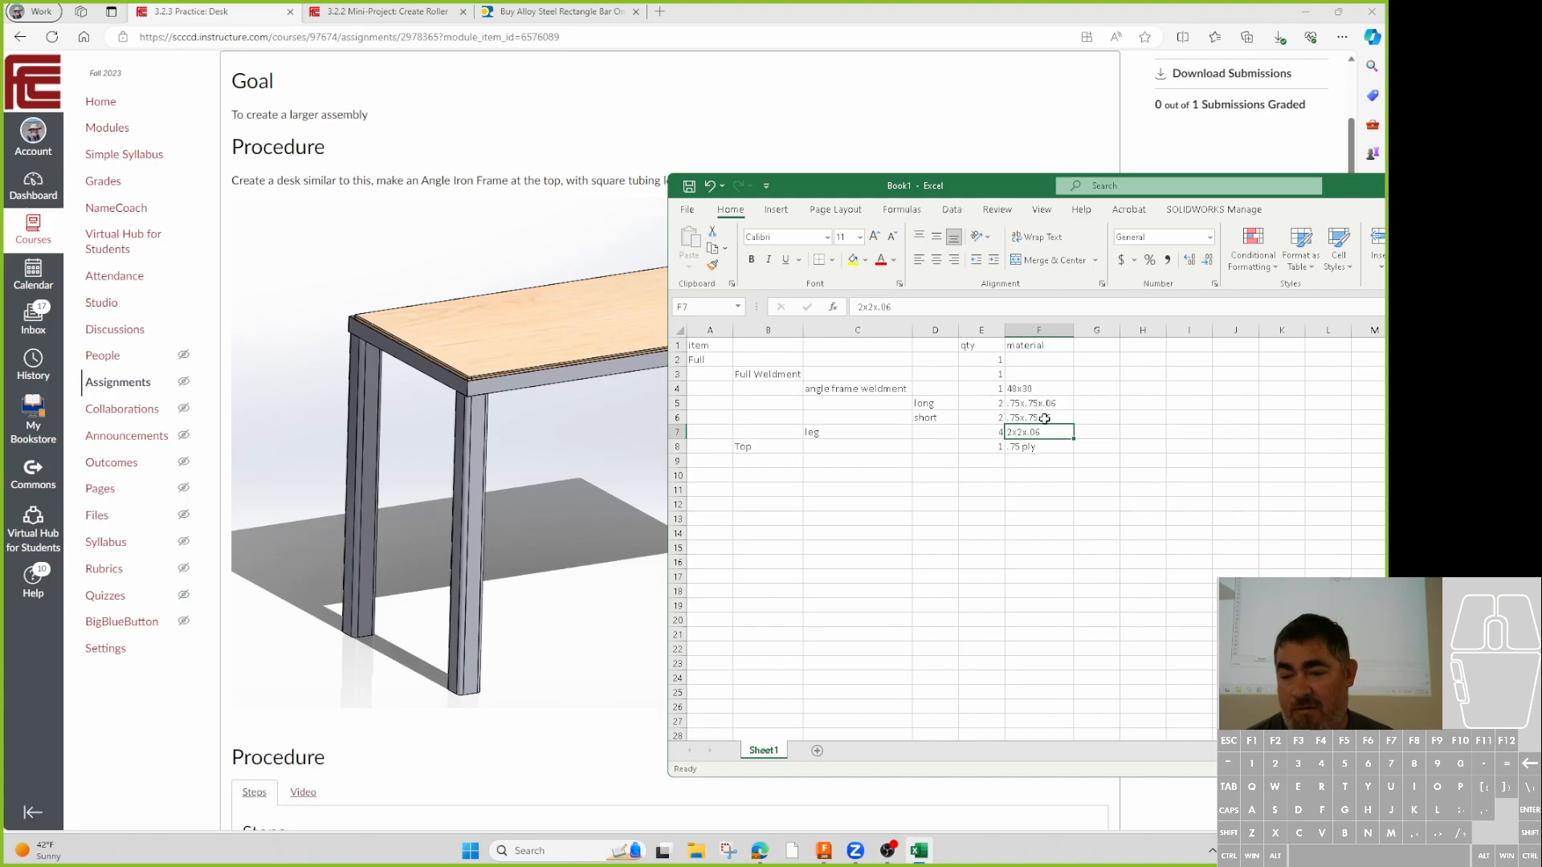
{"action": "double_click", "coordinate": [1037, 417]}
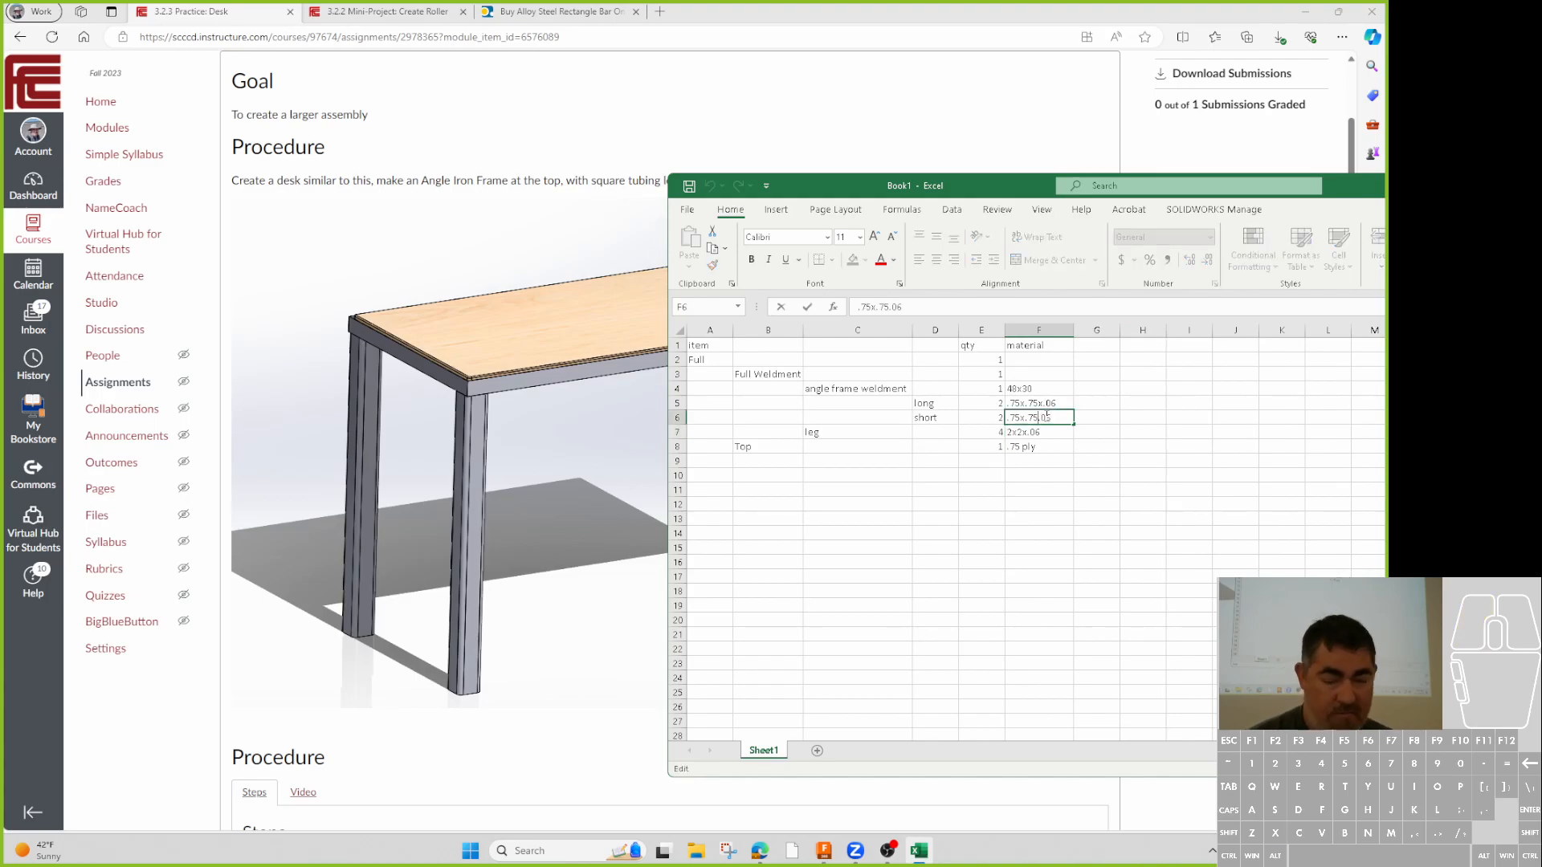
{"action": "type", "text": "x"}
{"action": "key", "text": "Return"}
{"action": "left_click", "coordinate": [1039, 404]}
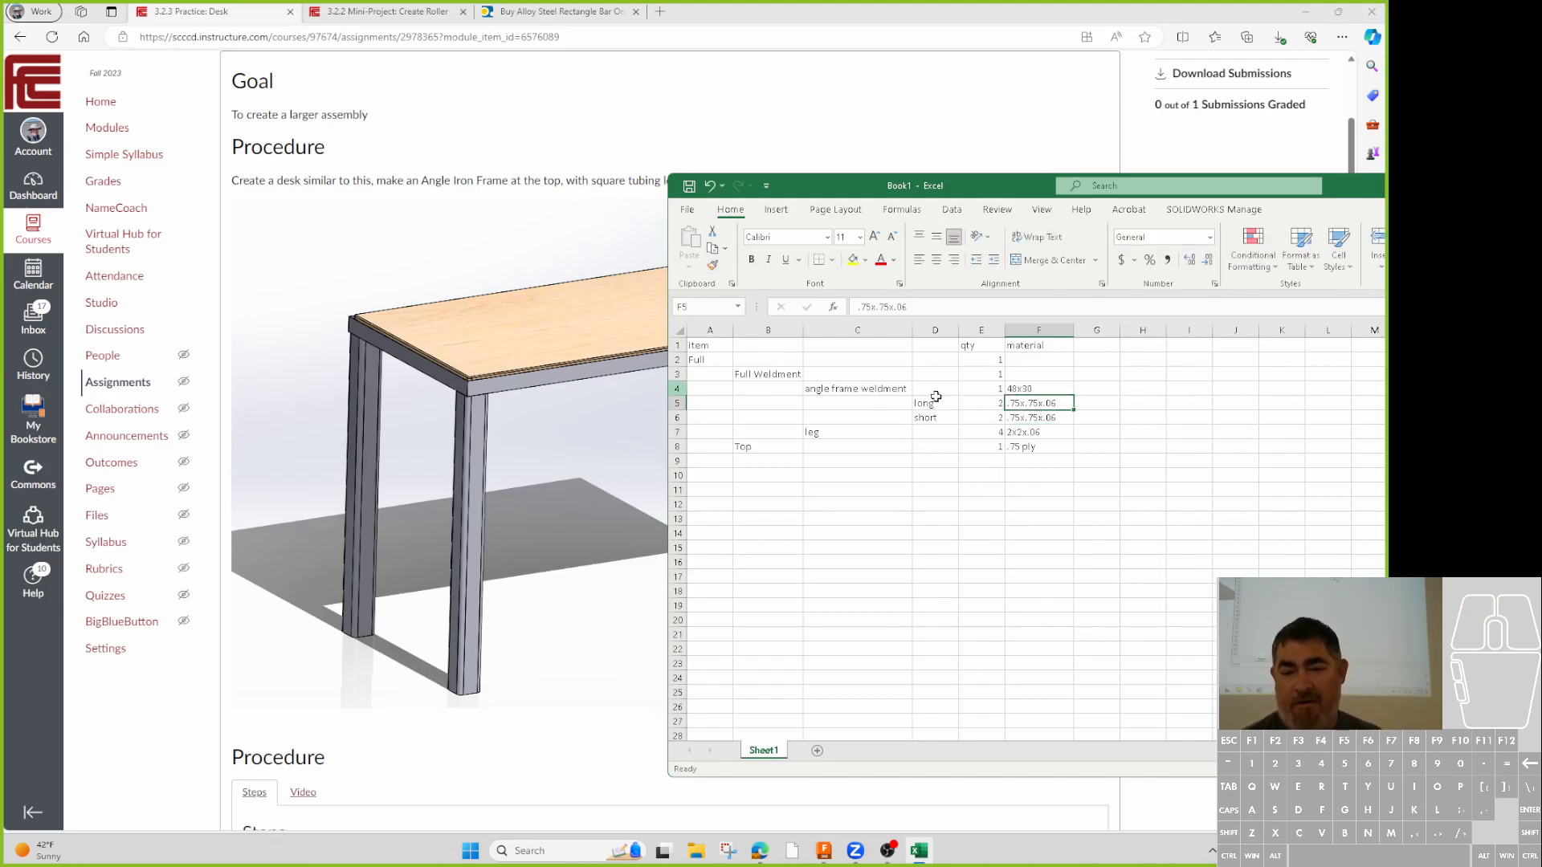
{"action": "left_click", "coordinate": [1066, 505]}
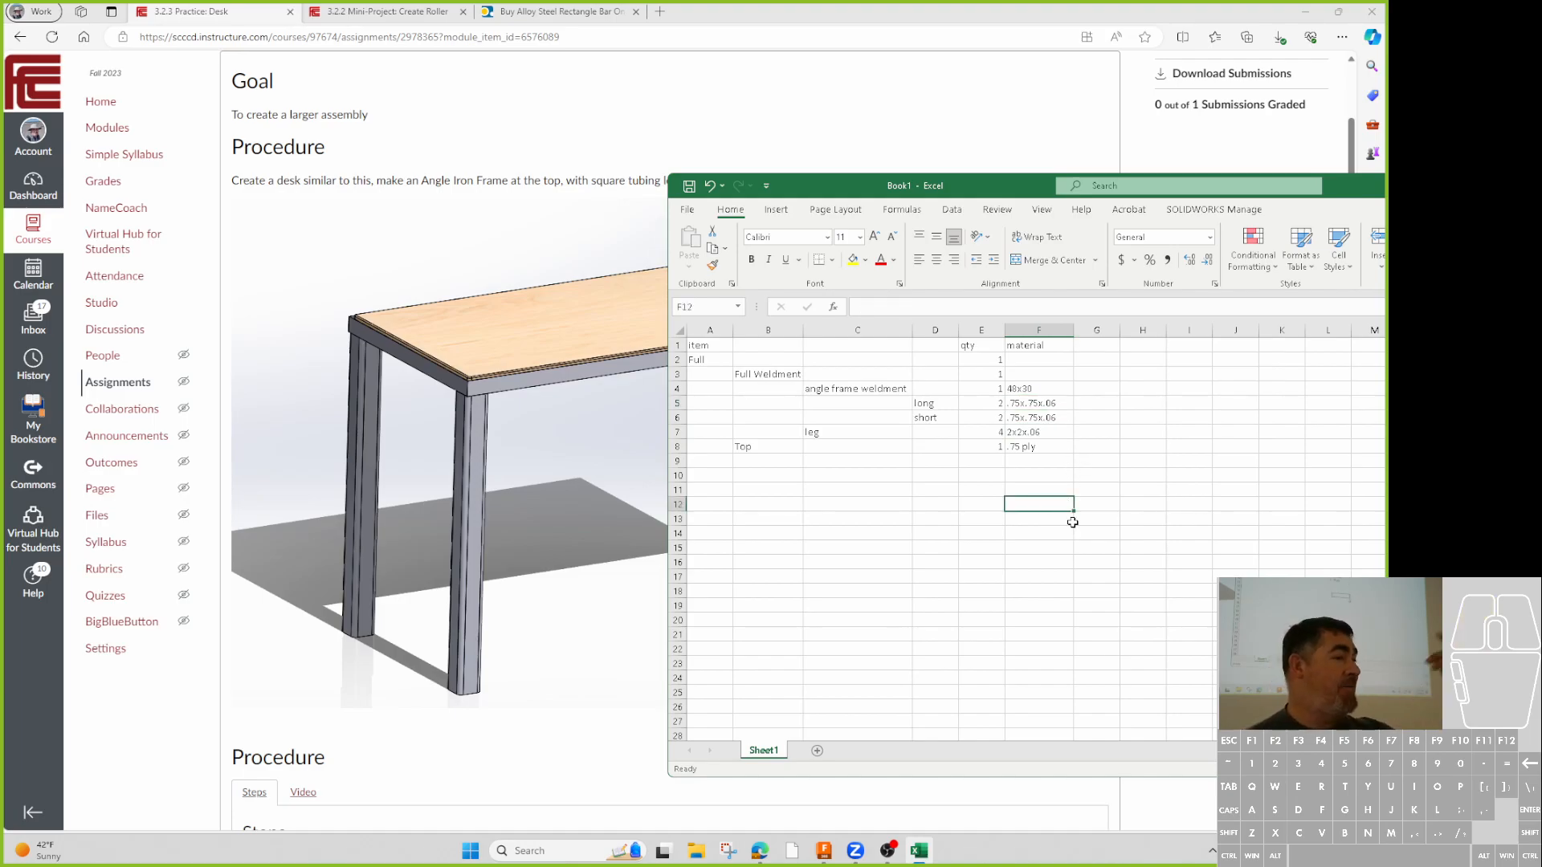
{"action": "left_click", "coordinate": [1034, 403]}
{"action": "left_click", "coordinate": [1025, 389]}
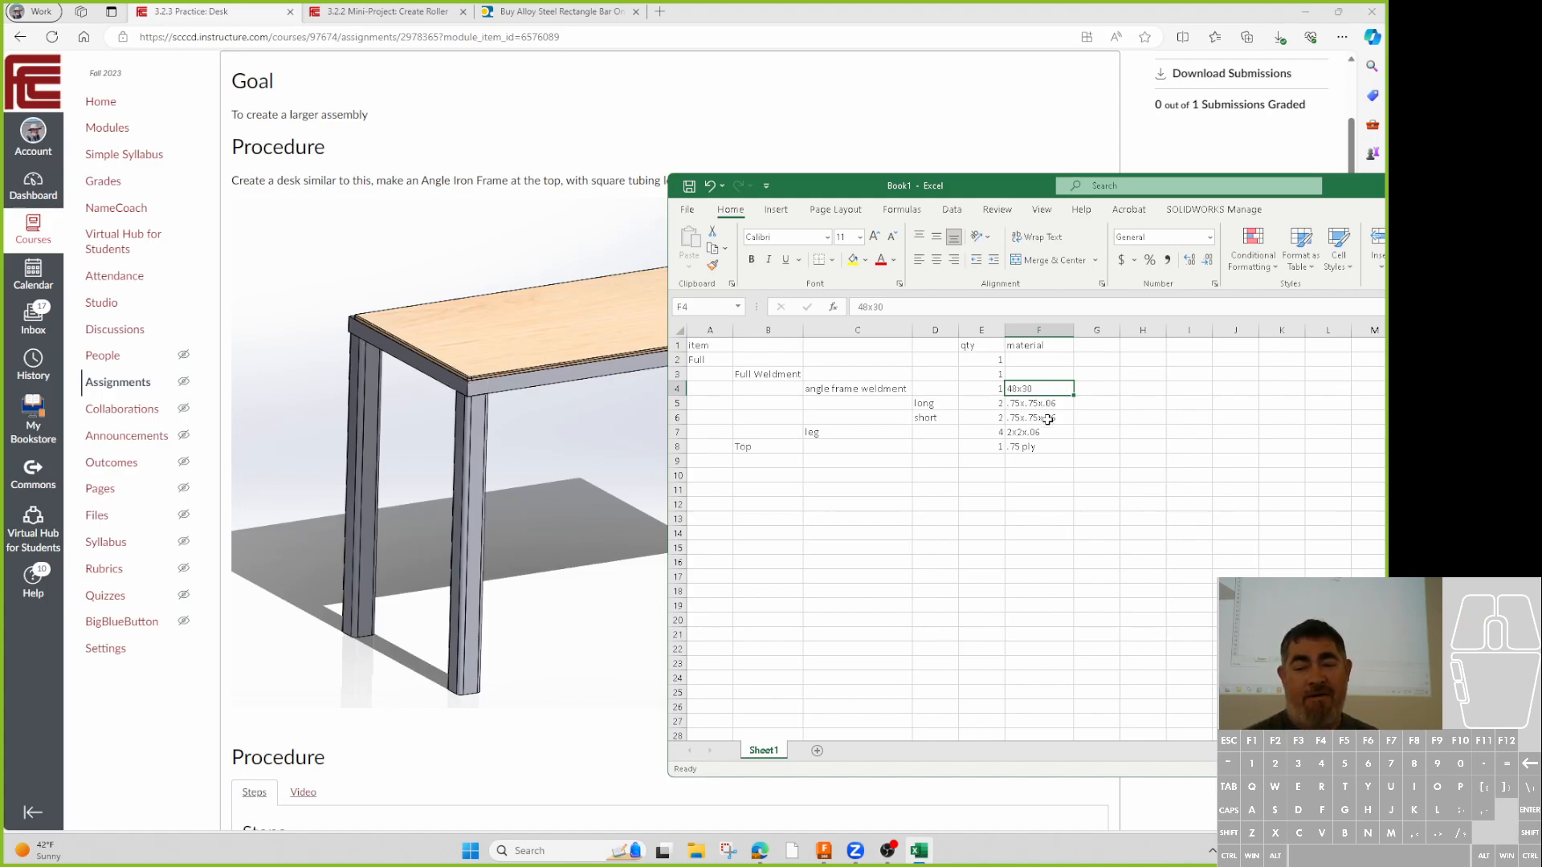
{"action": "left_click", "coordinate": [1044, 447]}
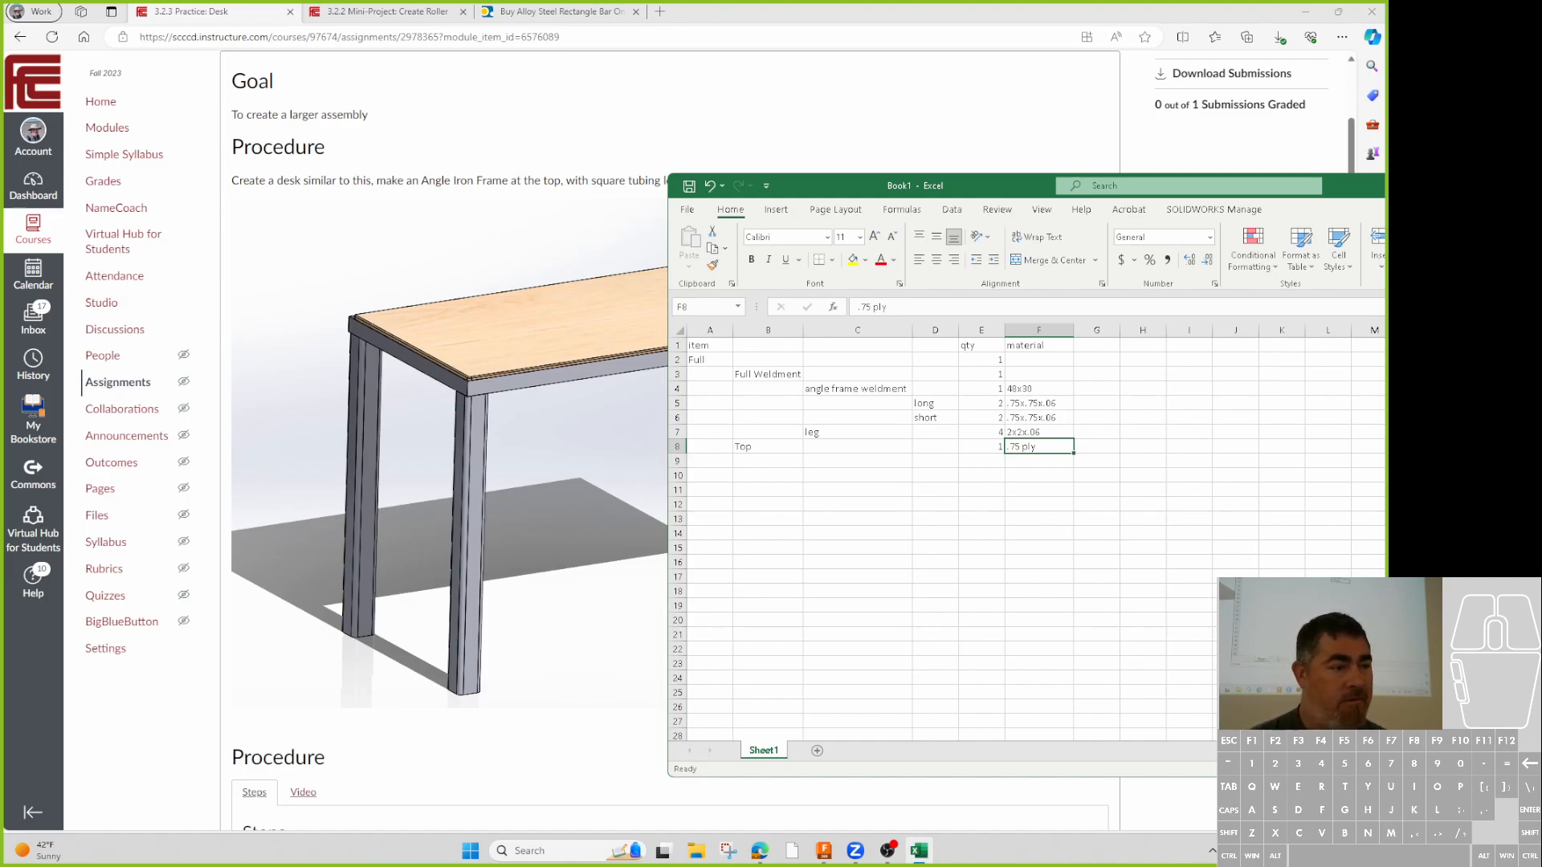
- Annotate the screen above the desk image with two facing angle-iron profiles in blue and the inset tabletop between them in green
{"action": "mouse_move", "coordinate": [452, 82]}
{"action": "left_mouse_down"}
{"action": "mouse_move", "coordinate": [452, 112]}
{"action": "mouse_move", "coordinate": [495, 112]}
{"action": "left_mouse_up"}
{"action": "mouse_move", "coordinate": [855, 80]}
{"action": "left_mouse_down"}
{"action": "mouse_move", "coordinate": [866, 100]}
{"action": "mouse_move", "coordinate": [829, 106]}
{"action": "left_mouse_up"}
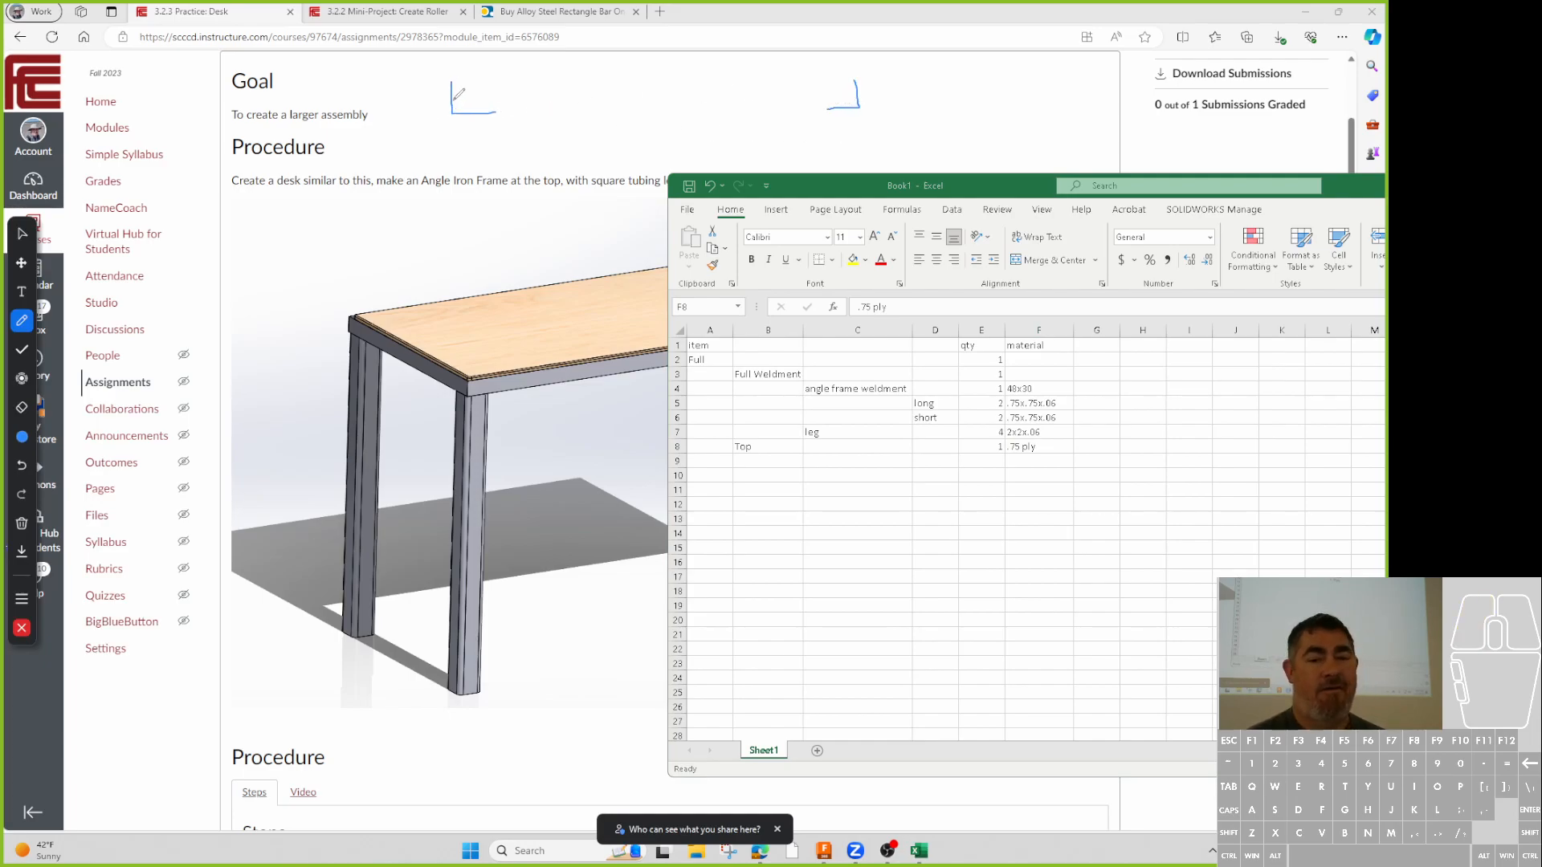
{"action": "left_click_drag", "start_coordinate": [452, 81], "coordinate": [501, 99]}
{"action": "left_click_drag", "start_coordinate": [856, 80], "coordinate": [829, 108]}
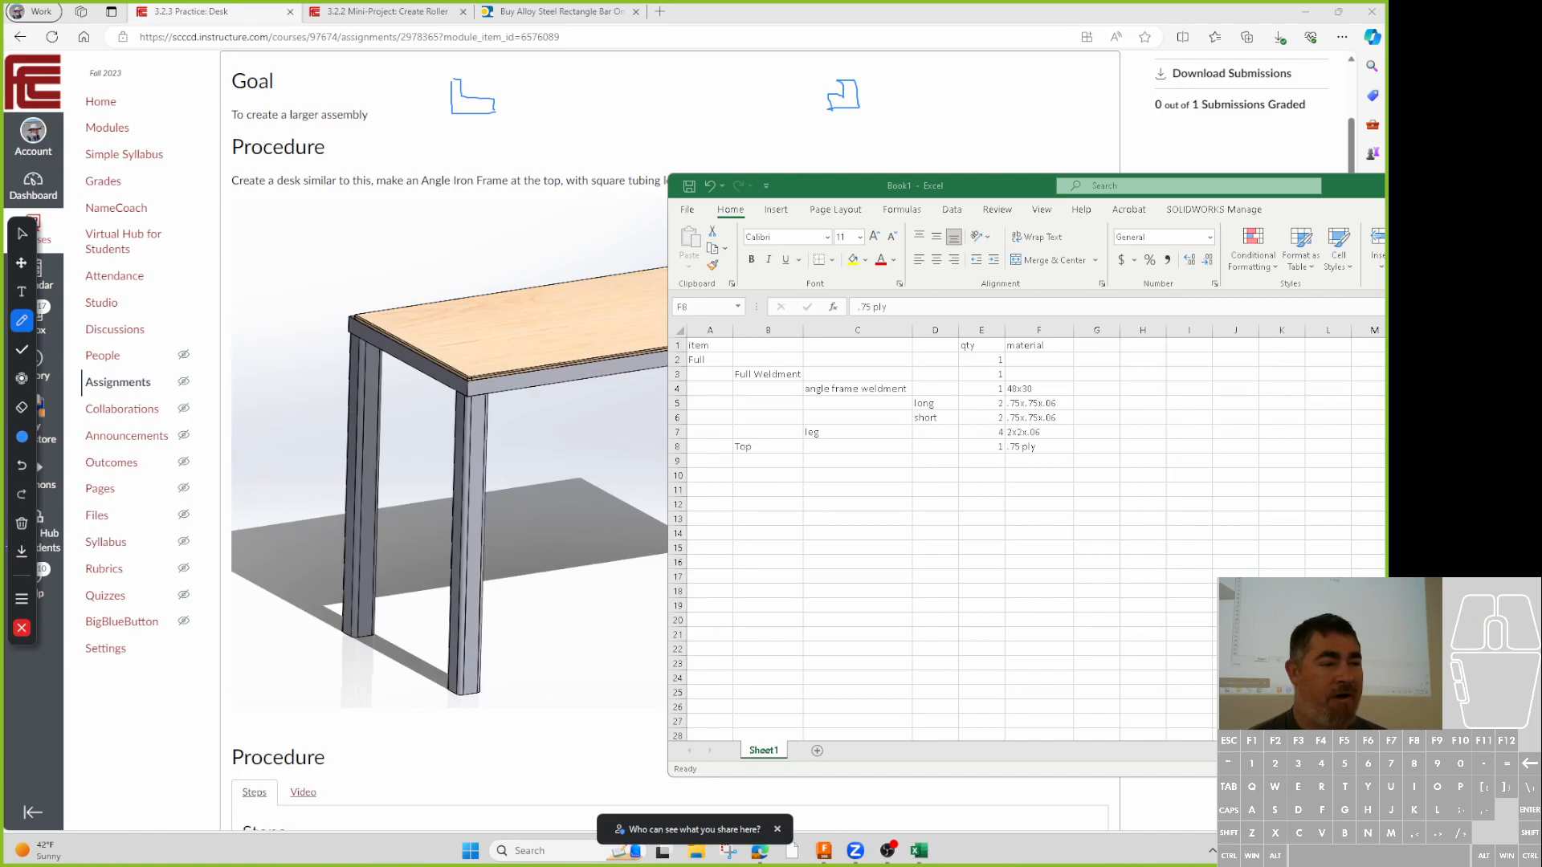
{"action": "left_click", "coordinate": [22, 436]}
{"action": "left_click", "coordinate": [135, 443]}
{"action": "mouse_move", "coordinate": [463, 68]}
{"action": "left_mouse_down"}
{"action": "mouse_move", "coordinate": [472, 87]}
{"action": "mouse_move", "coordinate": [848, 84]}
{"action": "mouse_move", "coordinate": [840, 67]}
{"action": "mouse_move", "coordinate": [490, 60]}
{"action": "mouse_move", "coordinate": [463, 91]}
{"action": "left_mouse_up"}
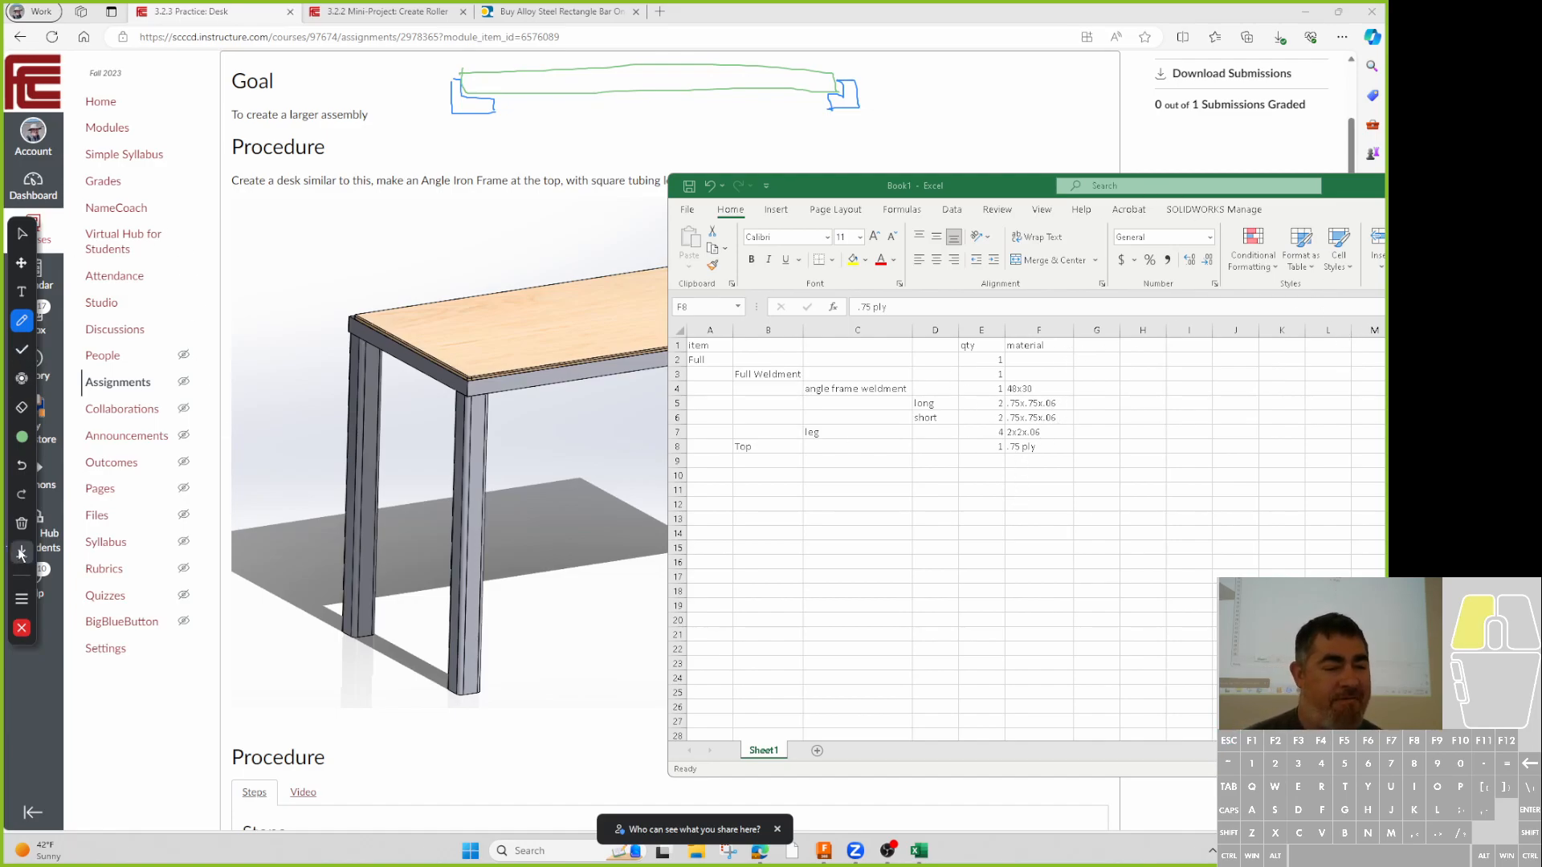
- Clear all annotation drawings and return to the normal mouse pointer
{"action": "left_click", "coordinate": [22, 523]}
{"action": "left_click", "coordinate": [58, 531]}
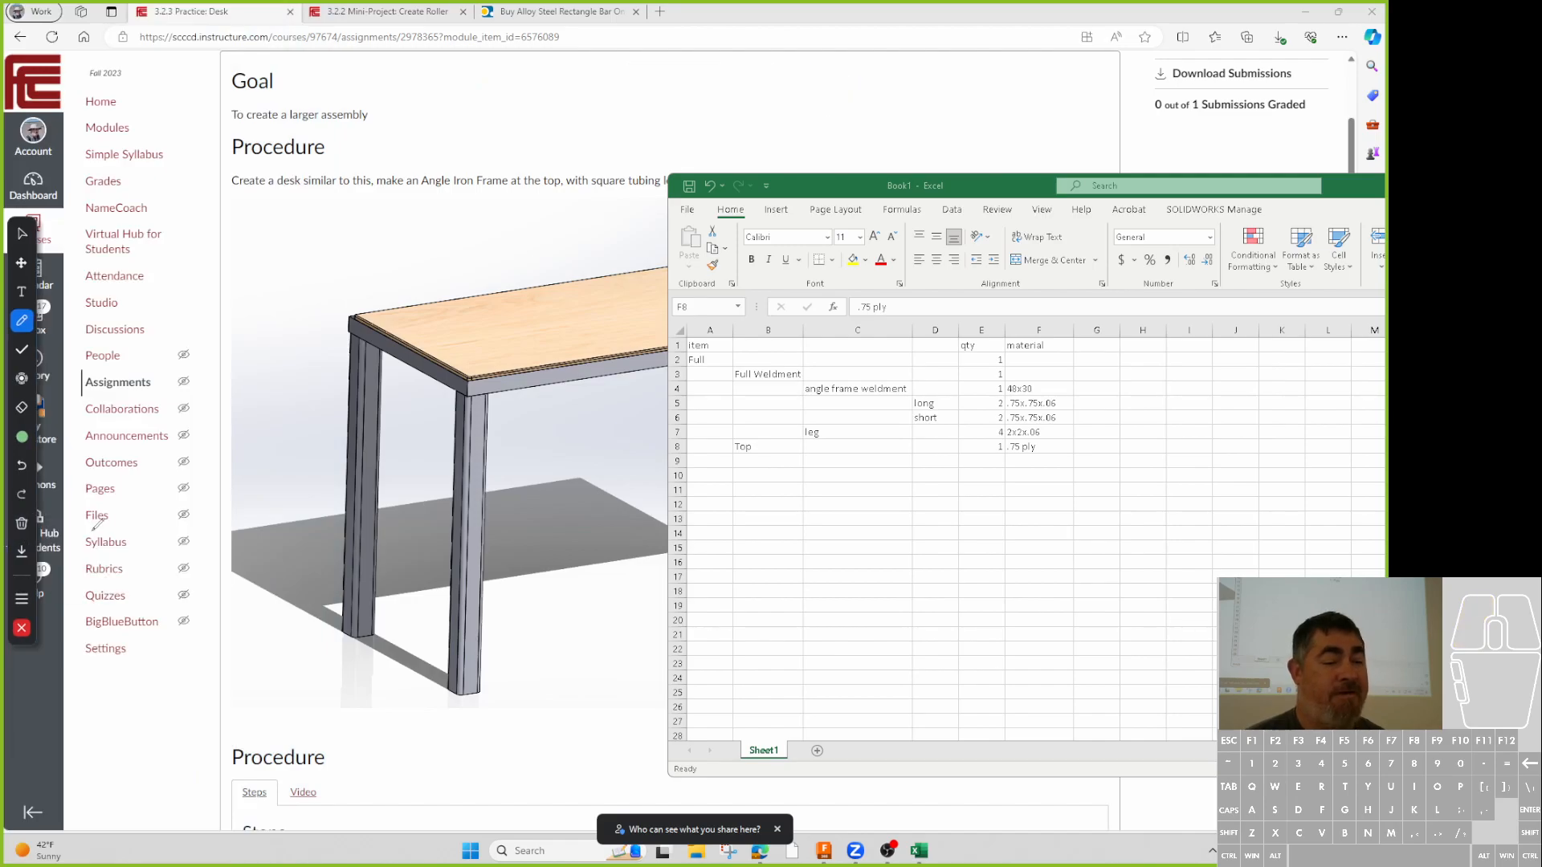
{"action": "left_click", "coordinate": [22, 233]}
- Restore the browser window to a smaller size and move it aside to uncover Fusion 360 and the Excel sheet
{"action": "left_click", "coordinate": [428, 253]}
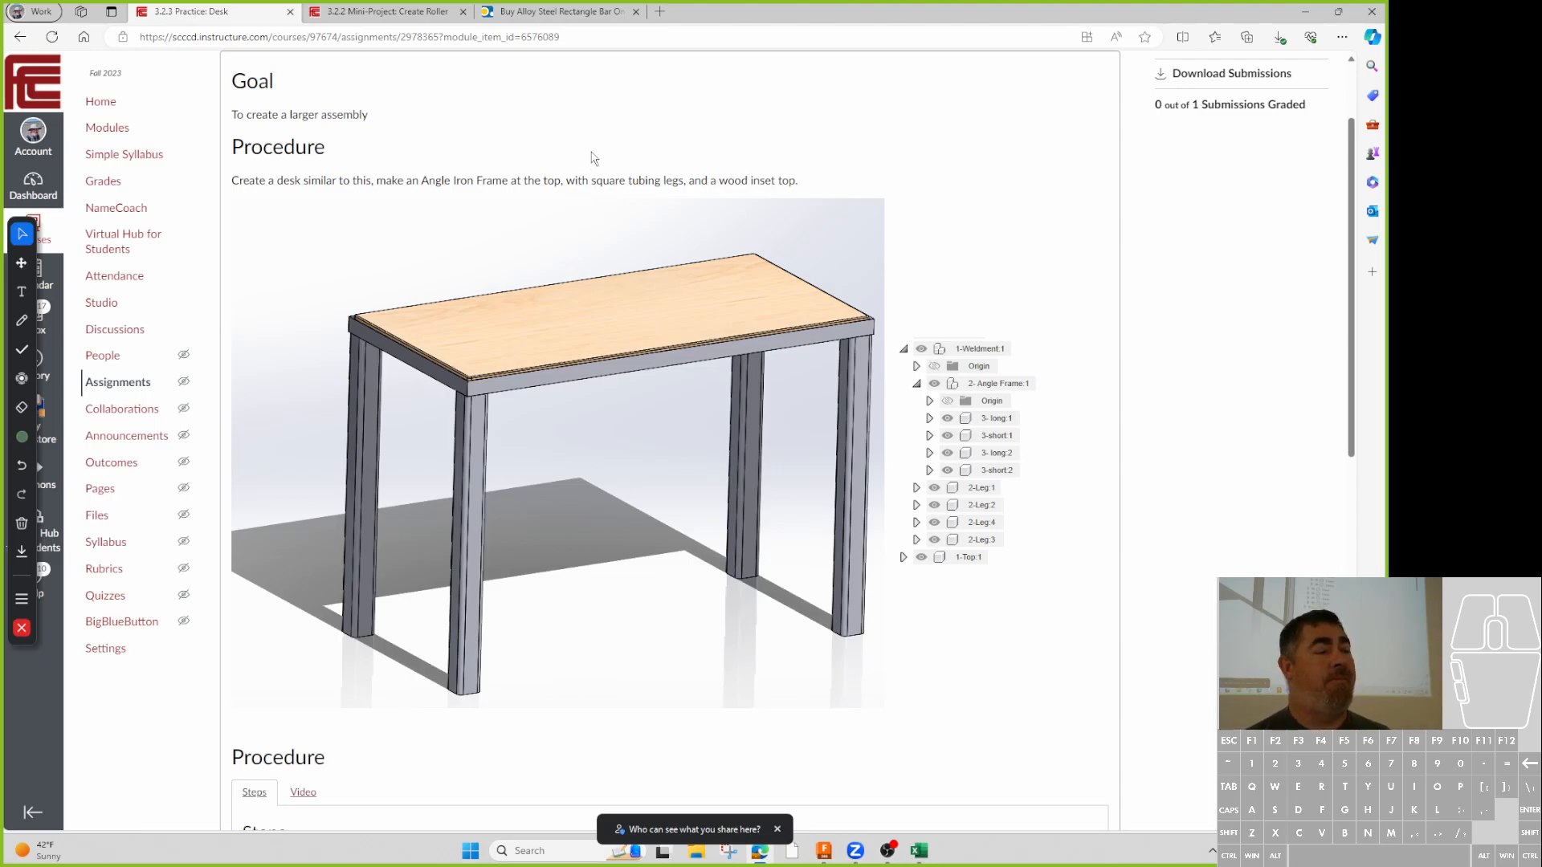
{"action": "double_click", "coordinate": [1161, 10]}
{"action": "left_click", "coordinate": [1161, 11]}
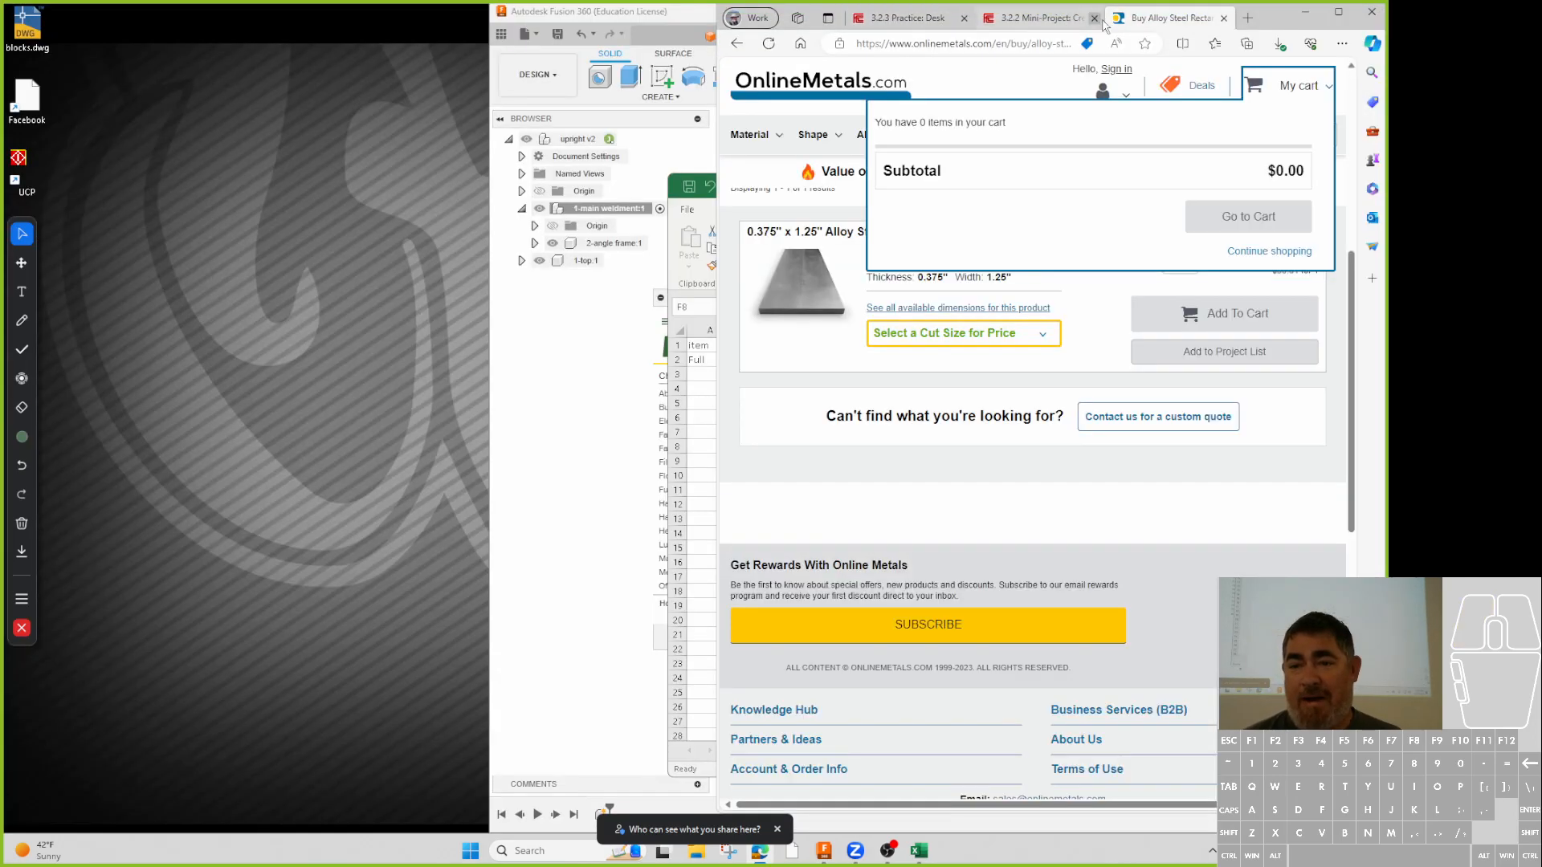
{"action": "left_click_drag", "start_coordinate": [1277, 14], "coordinate": [167, 239]}
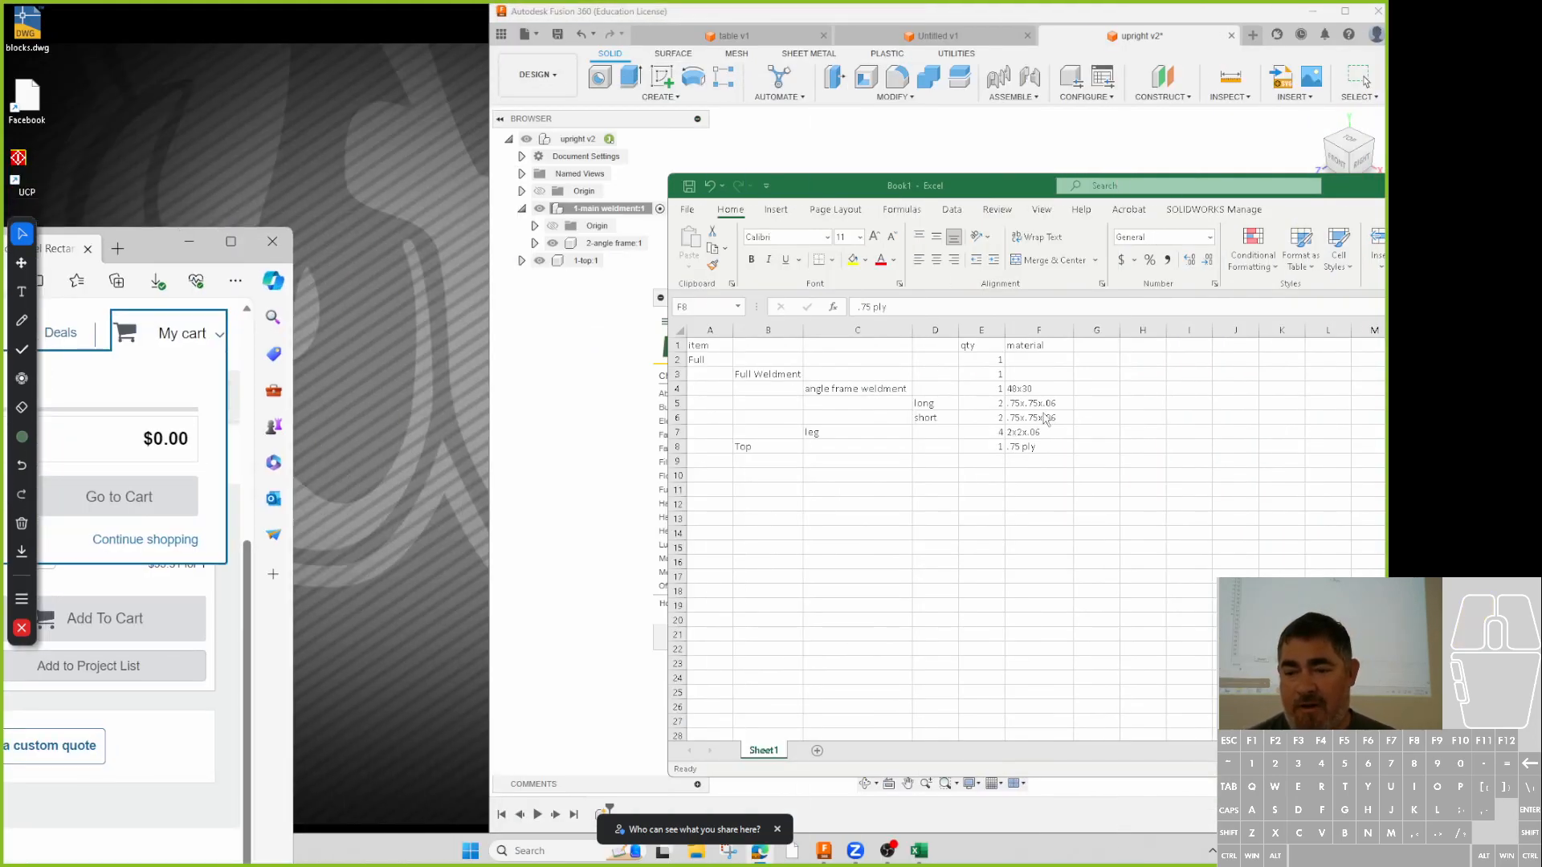
- Check the leg's material in the sheet, then switch to Fusion 360 and search the McMaster-Carr catalog for square tube
{"action": "left_click", "coordinate": [1043, 418]}
{"action": "left_click", "coordinate": [1032, 430]}
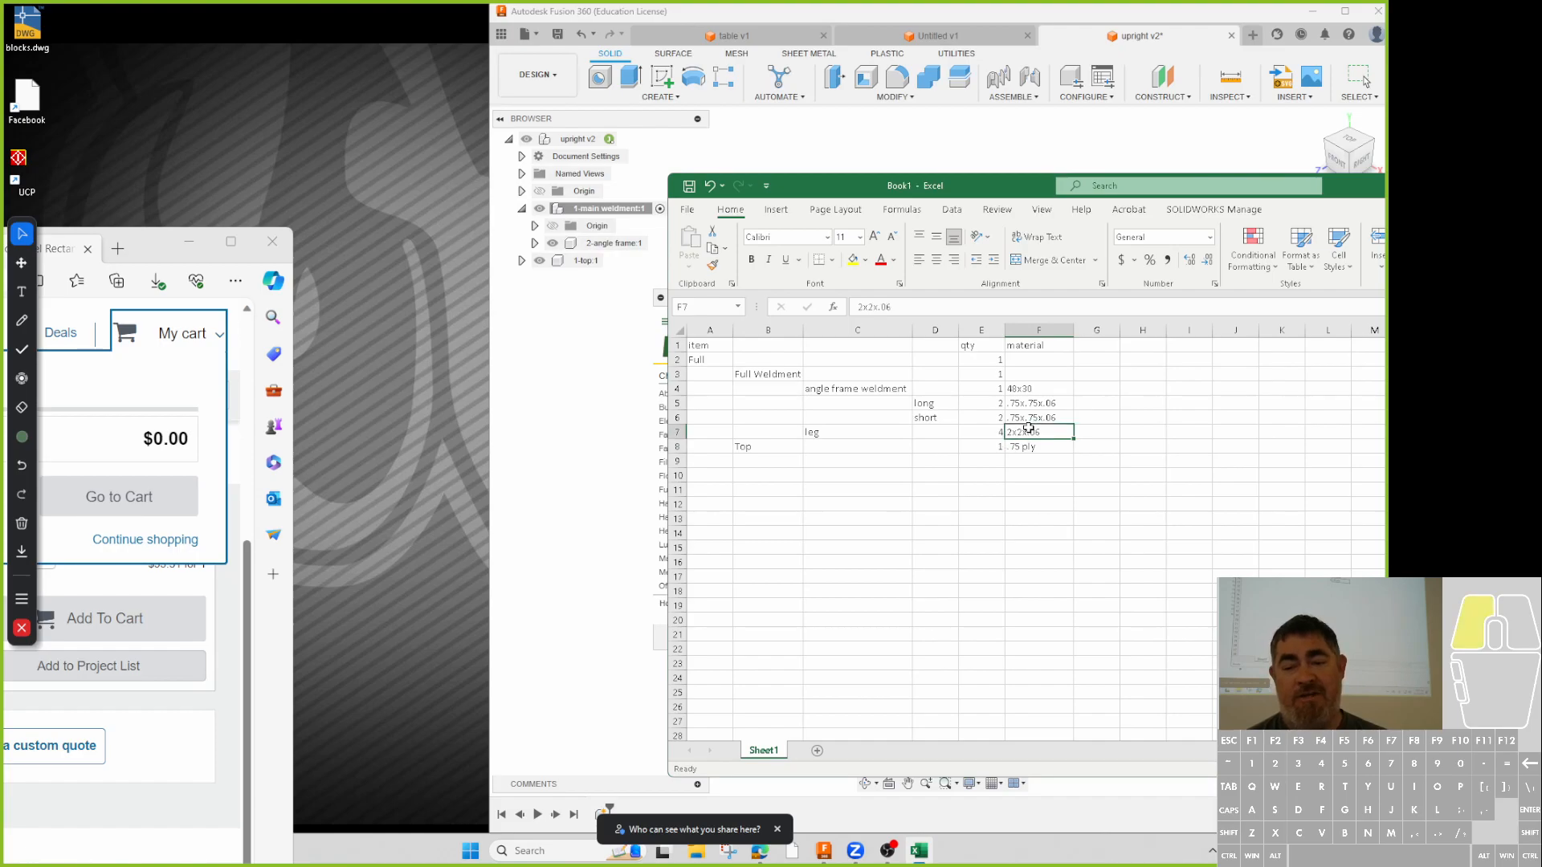
{"action": "left_click", "coordinate": [593, 299]}
{"action": "left_click", "coordinate": [893, 347]}
{"action": "type", "text": "s"}
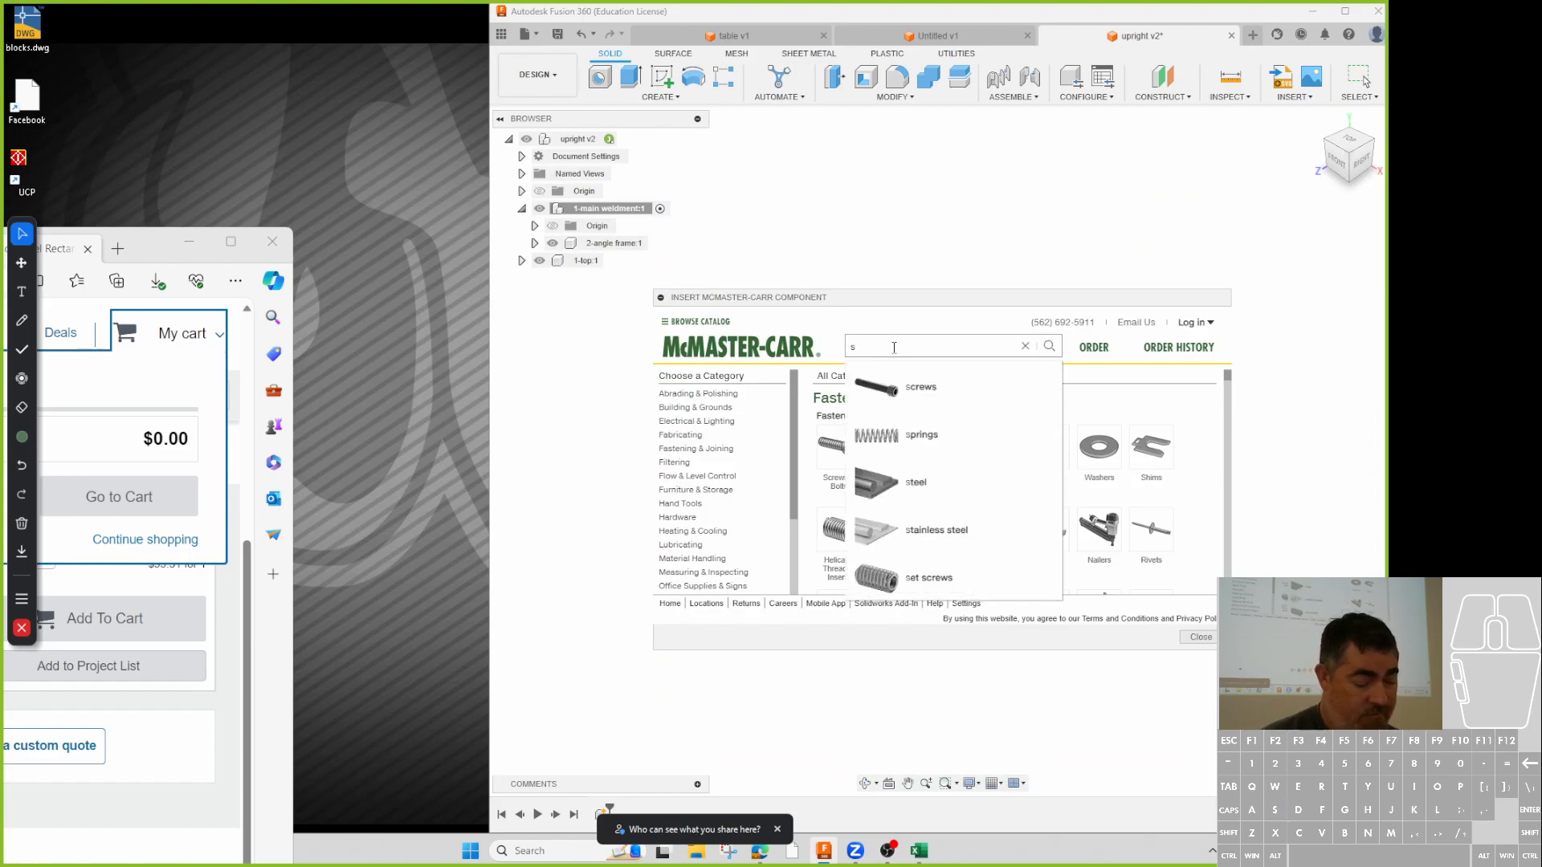
{"action": "type", "text": "quare tube"}
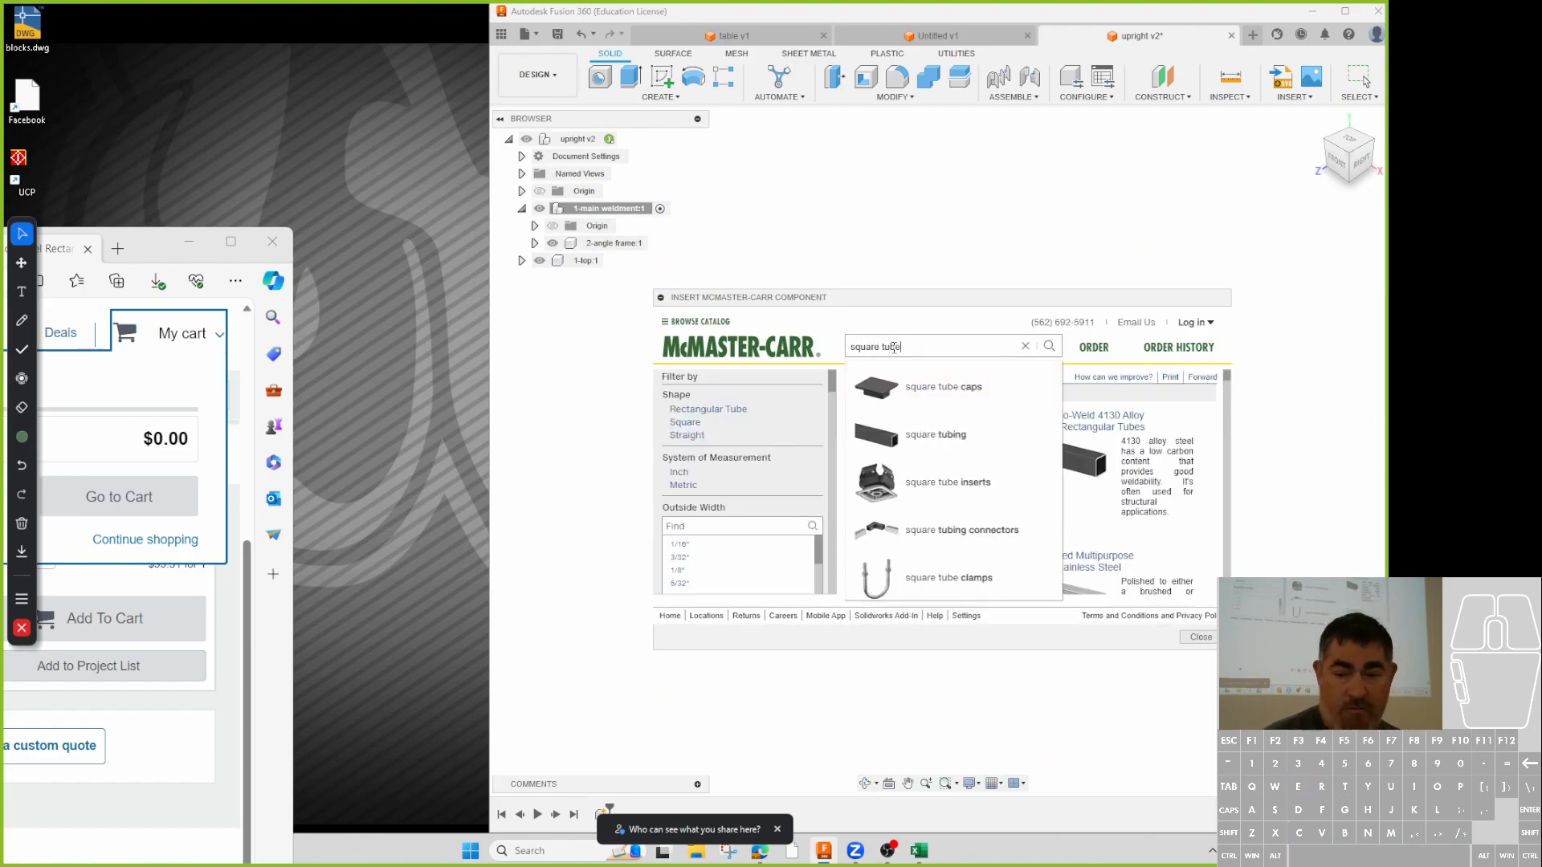
{"action": "key", "text": "Return"}
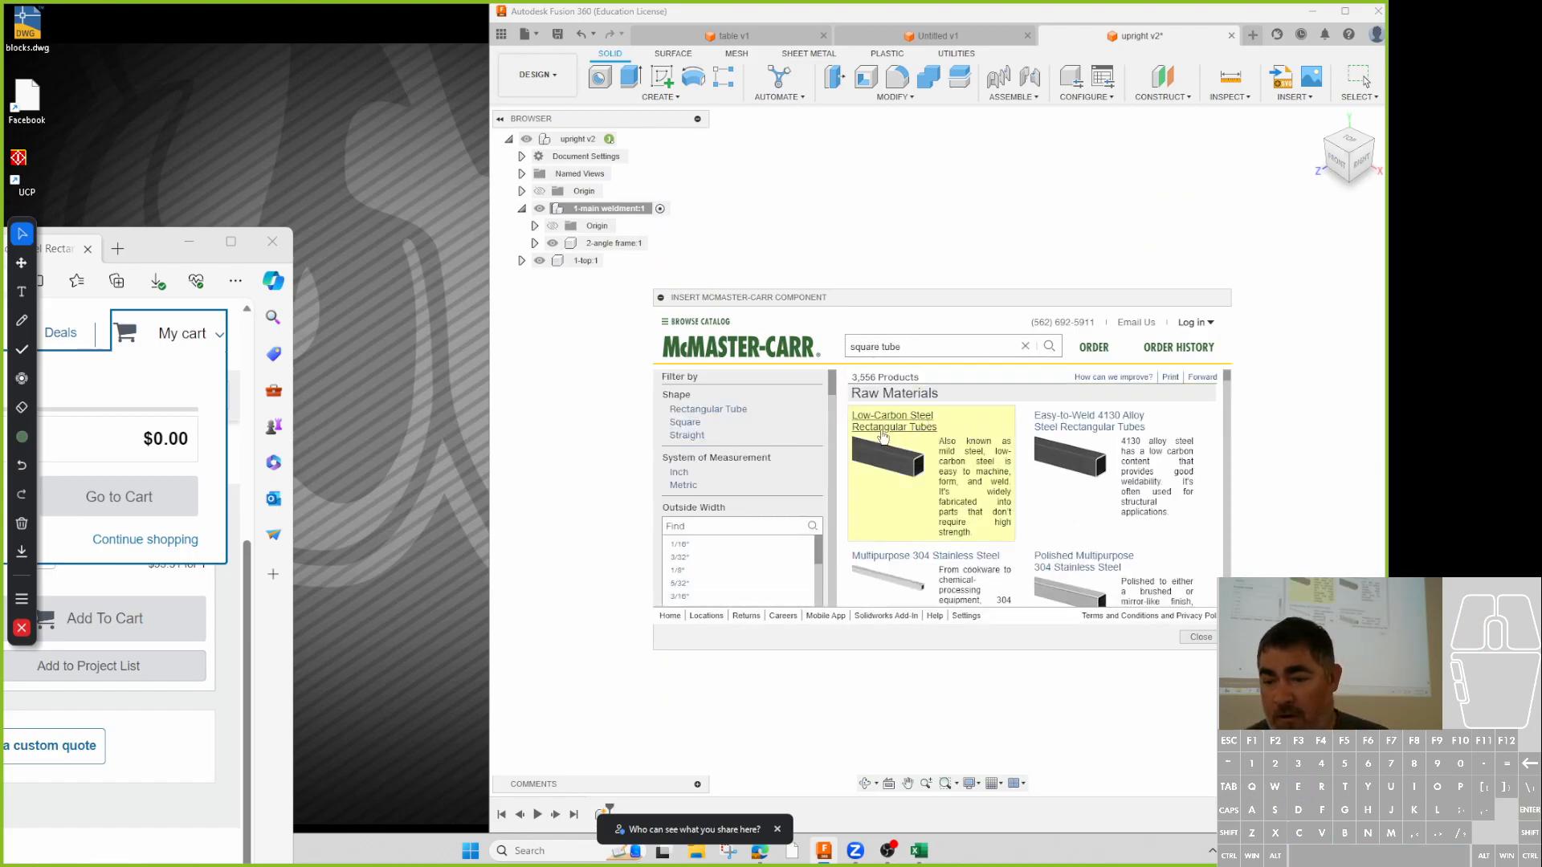
- Open the Easy-to-Weld 4130 Alloy Steel Rectangular Tubes listing and filter it to a 2" outside width
{"action": "left_click", "coordinate": [1095, 427]}
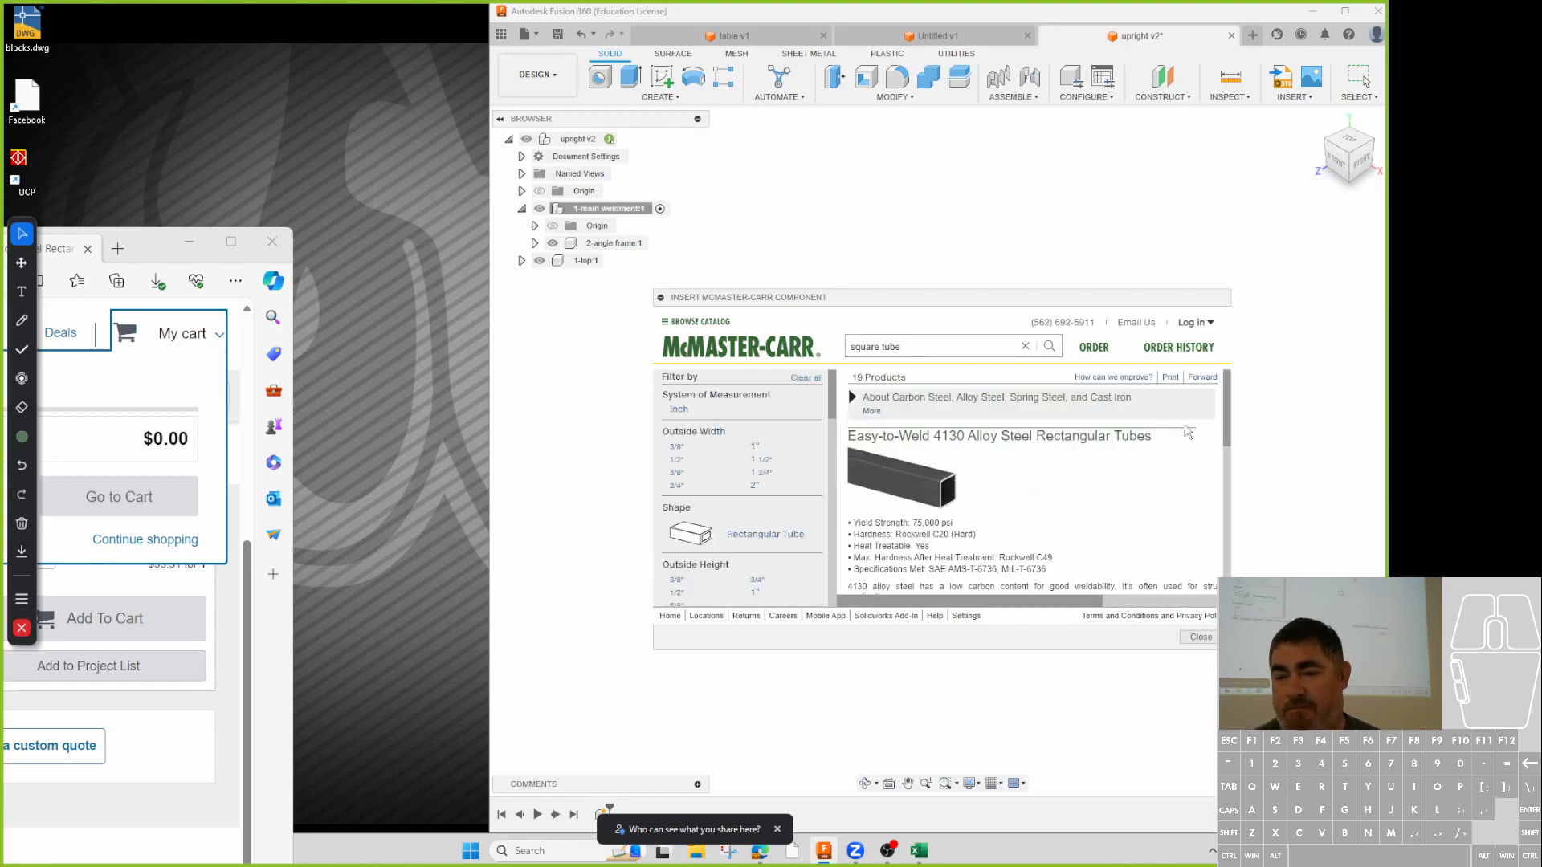
{"action": "scroll", "coordinate": [964, 522], "scroll_direction": "down", "scroll_amount": 5}
{"action": "scroll", "coordinate": [963, 520], "scroll_direction": "down", "scroll_amount": 2}
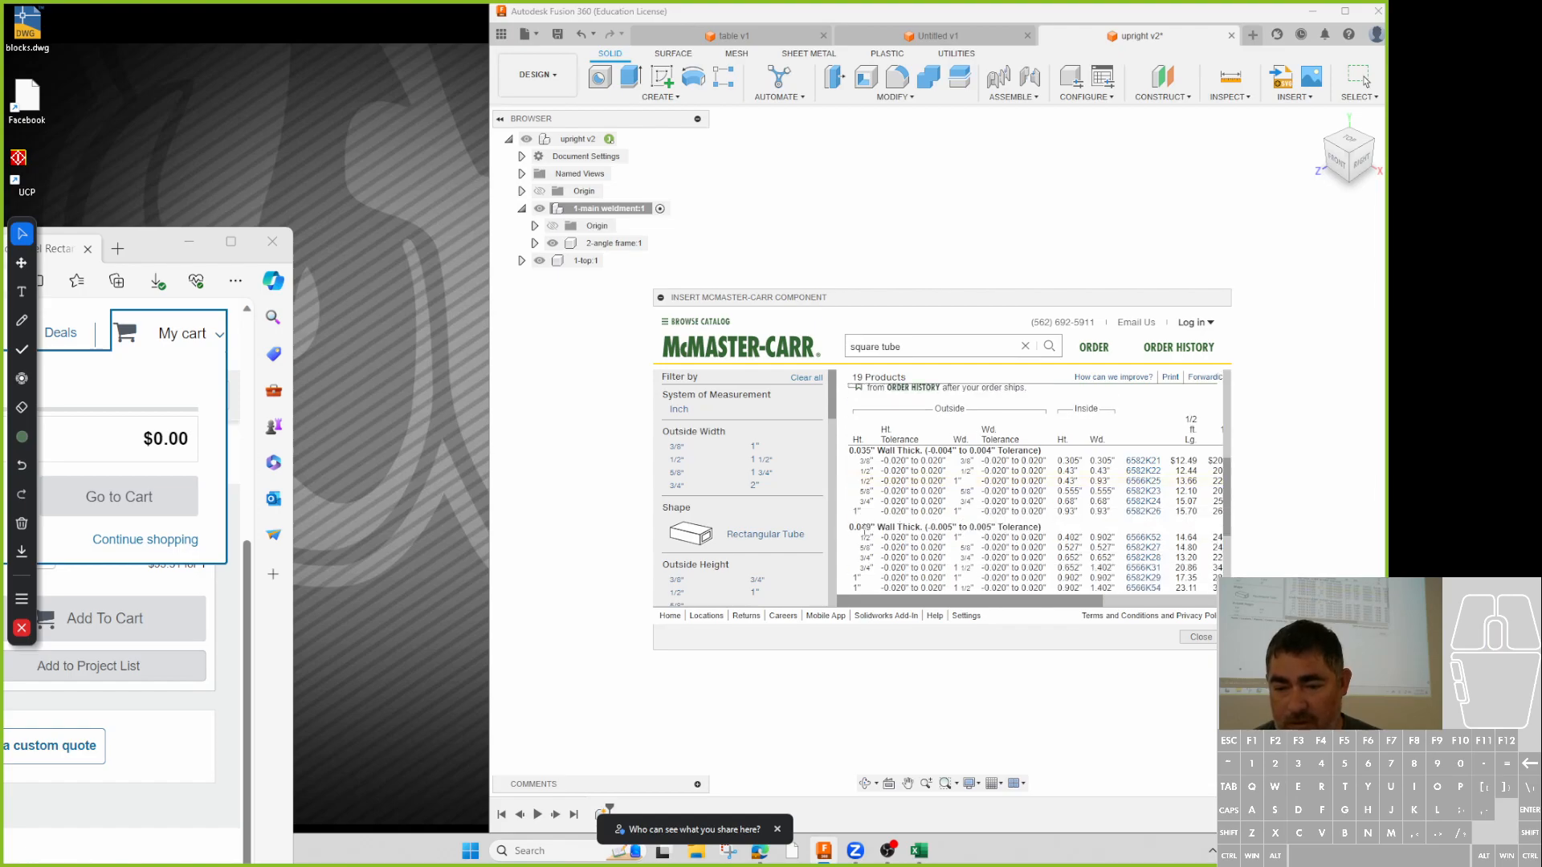
{"action": "left_click", "coordinate": [755, 485]}
{"action": "scroll", "coordinate": [710, 562], "scroll_direction": "down", "scroll_amount": 3}
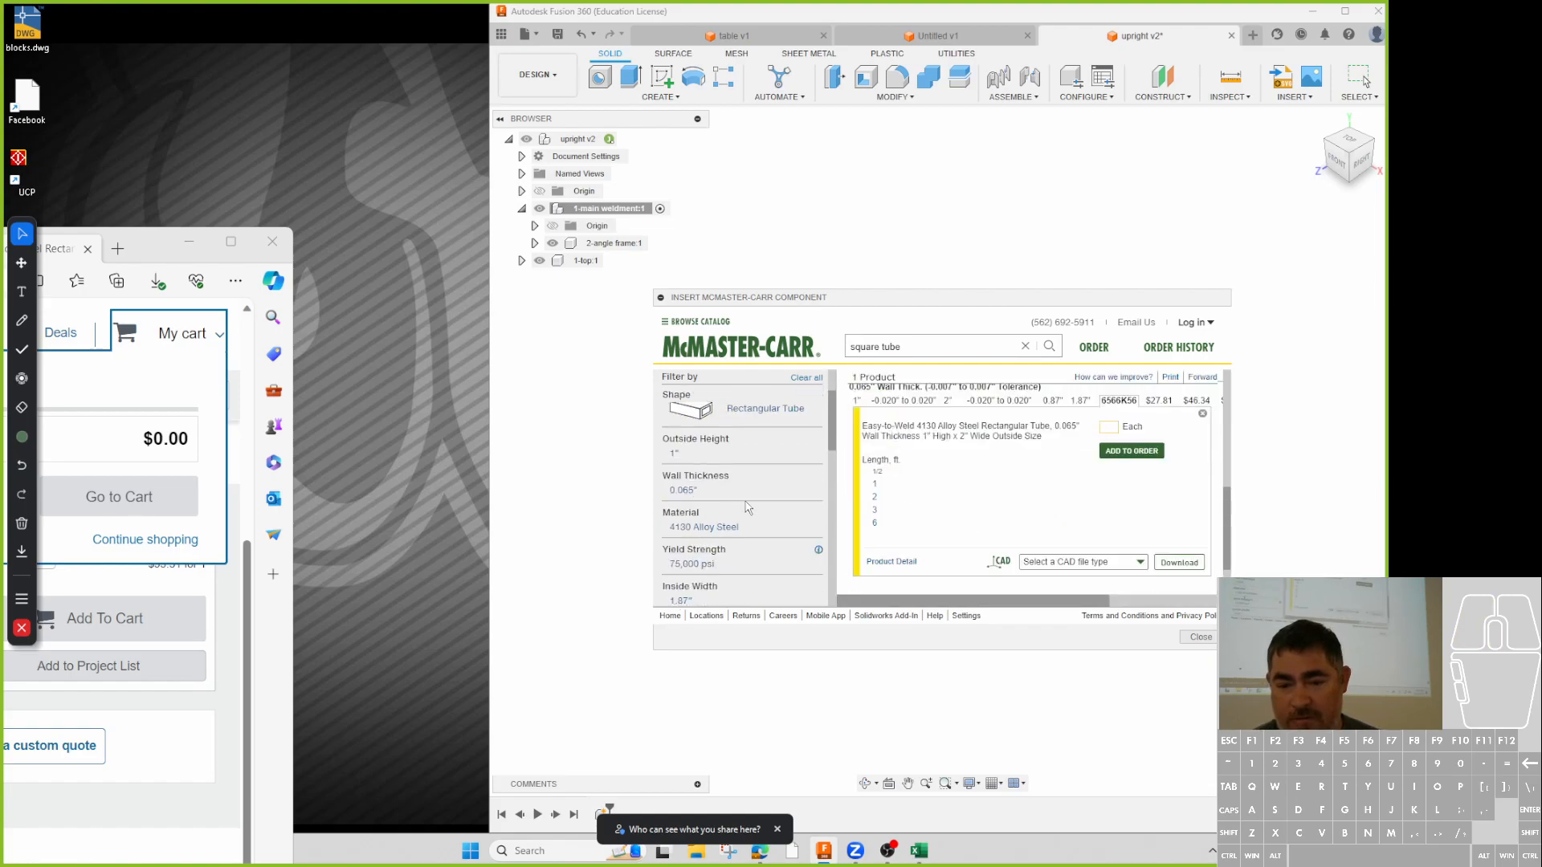
{"action": "scroll", "coordinate": [1012, 482], "scroll_direction": "up", "scroll_amount": 1}
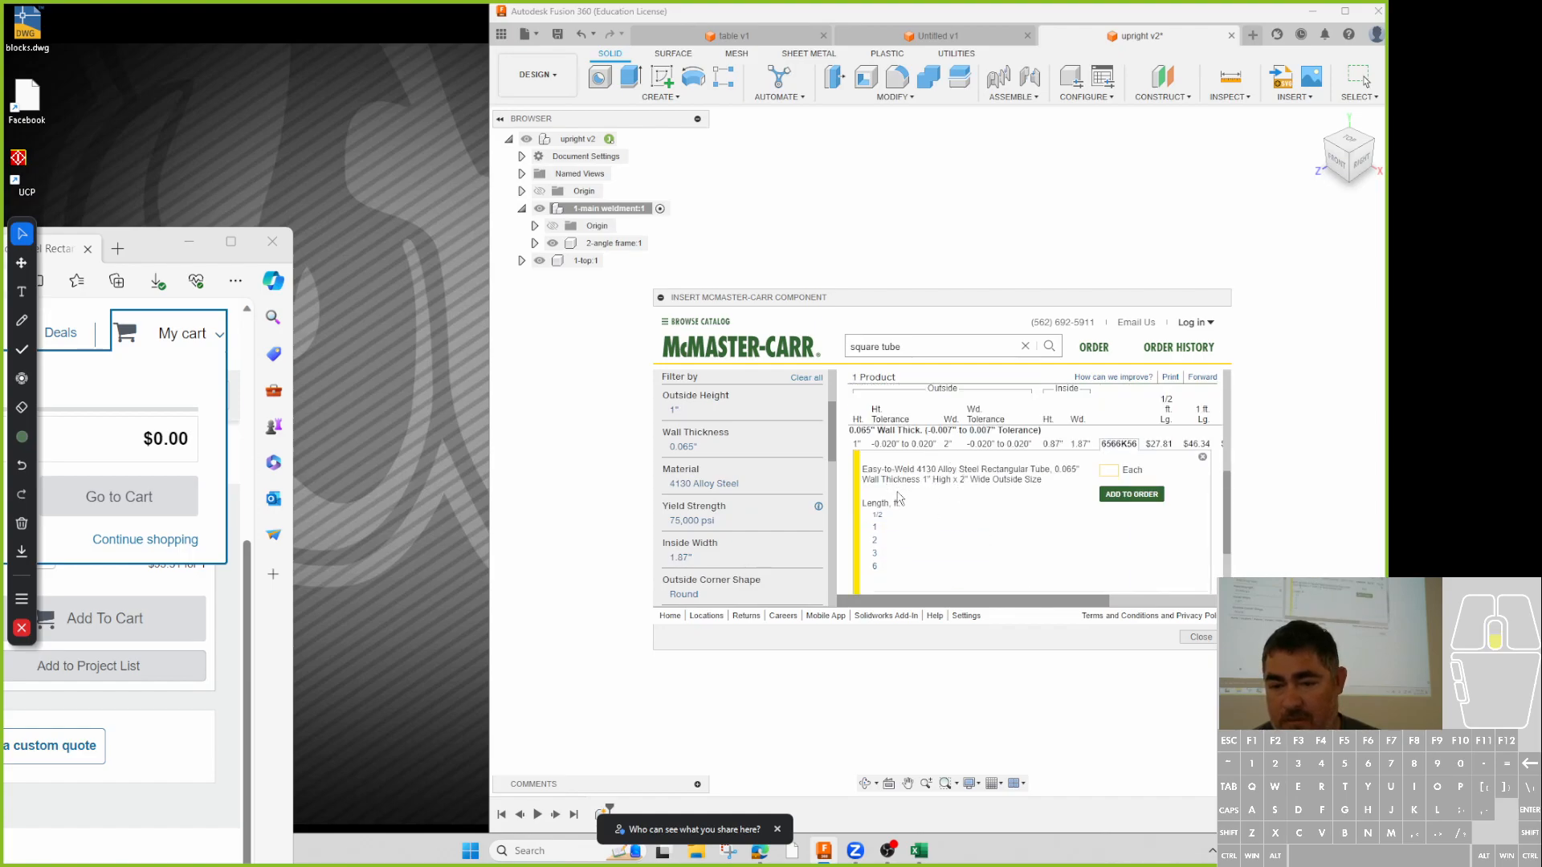
{"action": "scroll", "coordinate": [900, 500], "scroll_direction": "down", "scroll_amount": 1}
{"action": "scroll", "coordinate": [1009, 477], "scroll_direction": "up", "scroll_amount": 1}
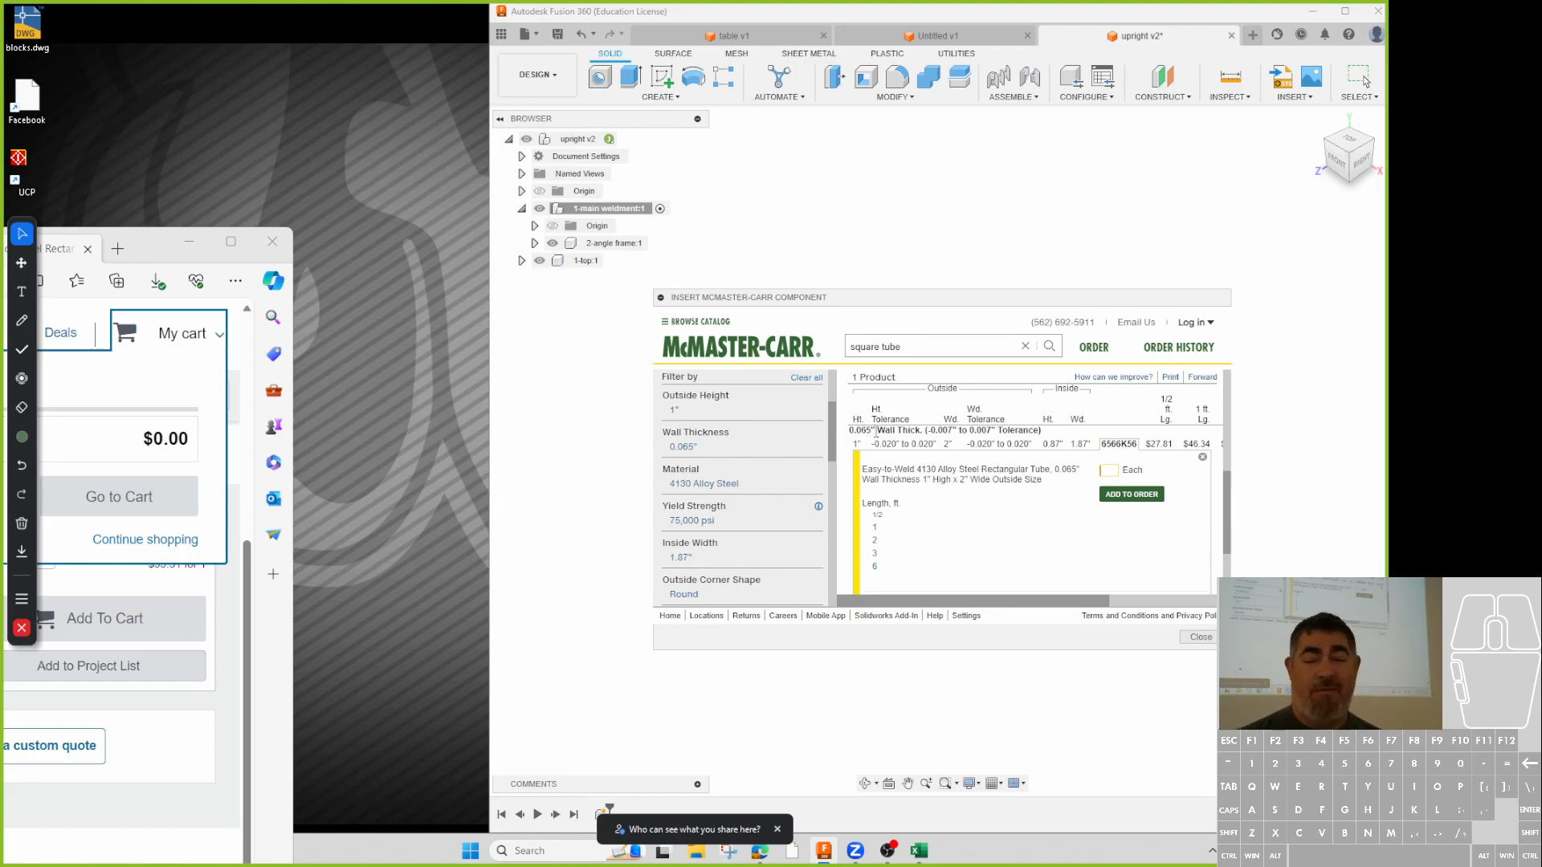
- Insert the 2 ft length of the 1" x 2" alloy steel tube, dismiss the move operation, and undo the insertion
{"action": "left_click", "coordinate": [884, 542]}
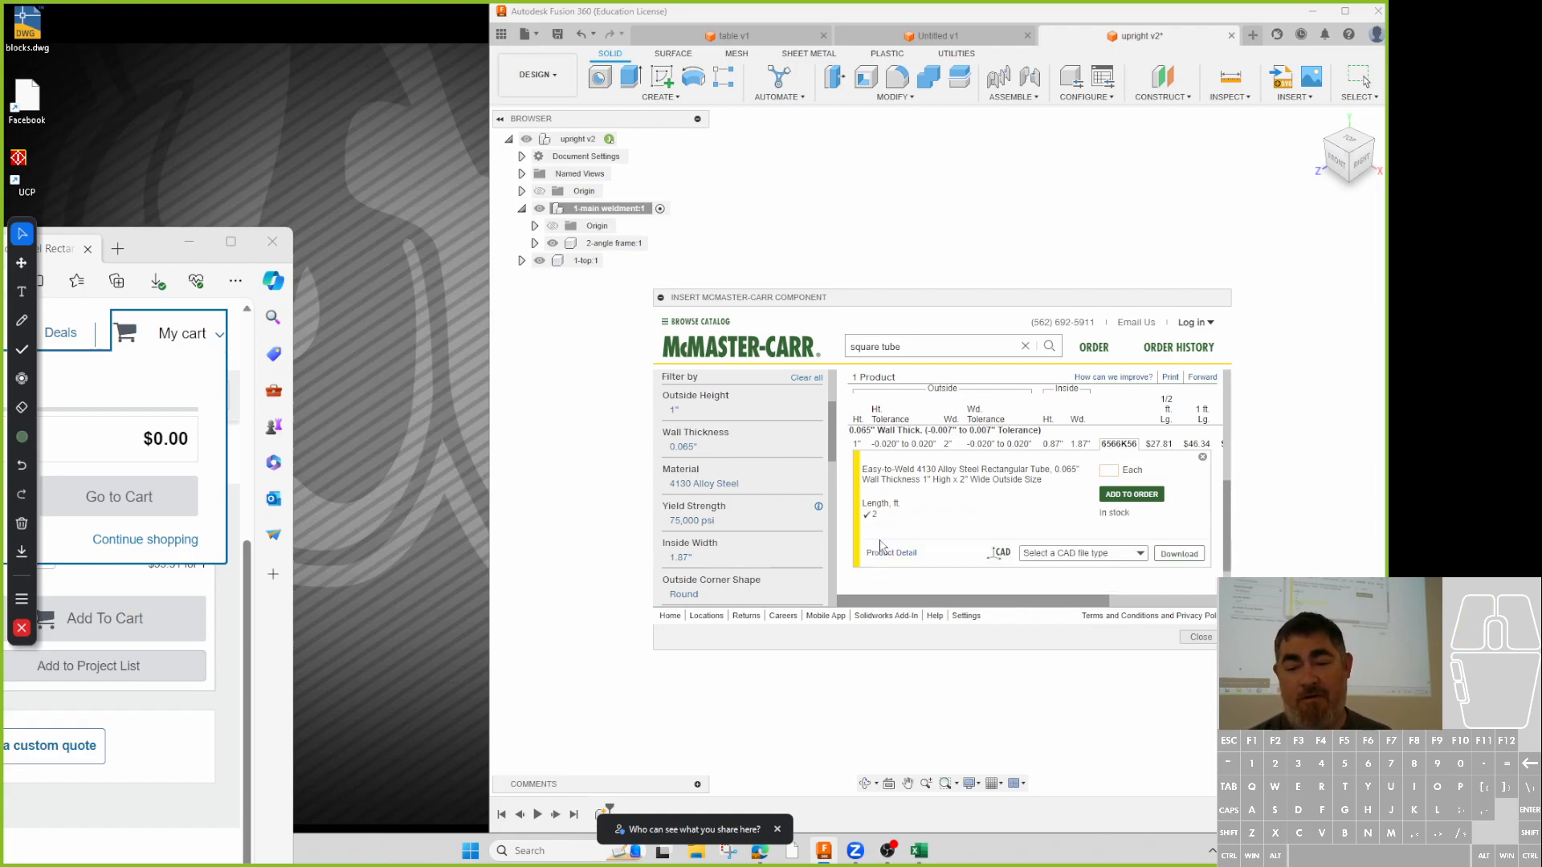
{"action": "left_click", "coordinate": [1104, 554]}
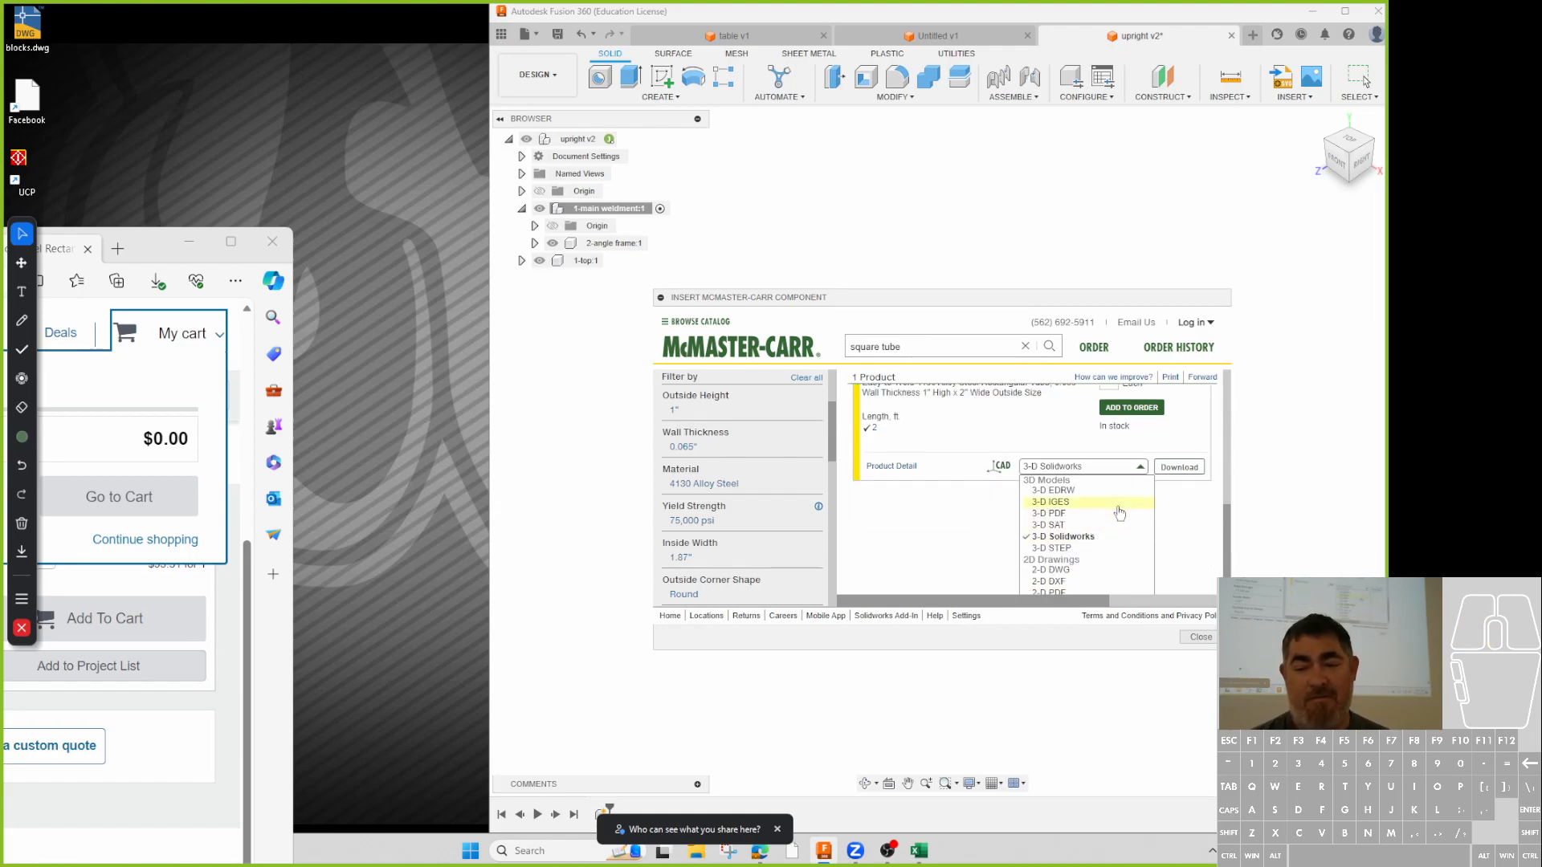
{"action": "left_click", "coordinate": [1072, 526]}
{"action": "left_click", "coordinate": [1180, 500]}
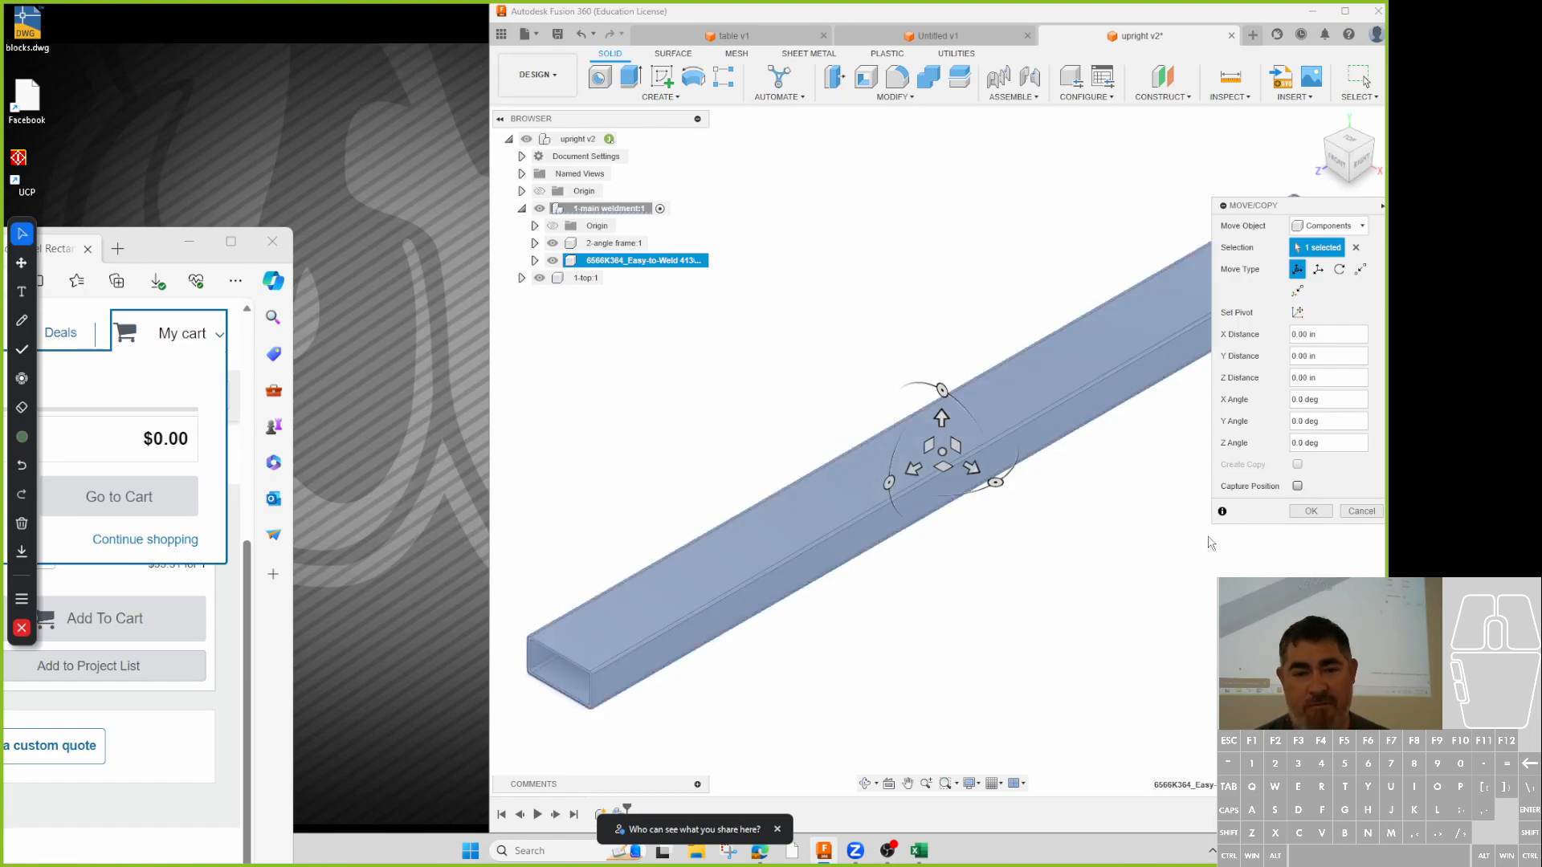
{"action": "left_click", "coordinate": [1359, 512]}
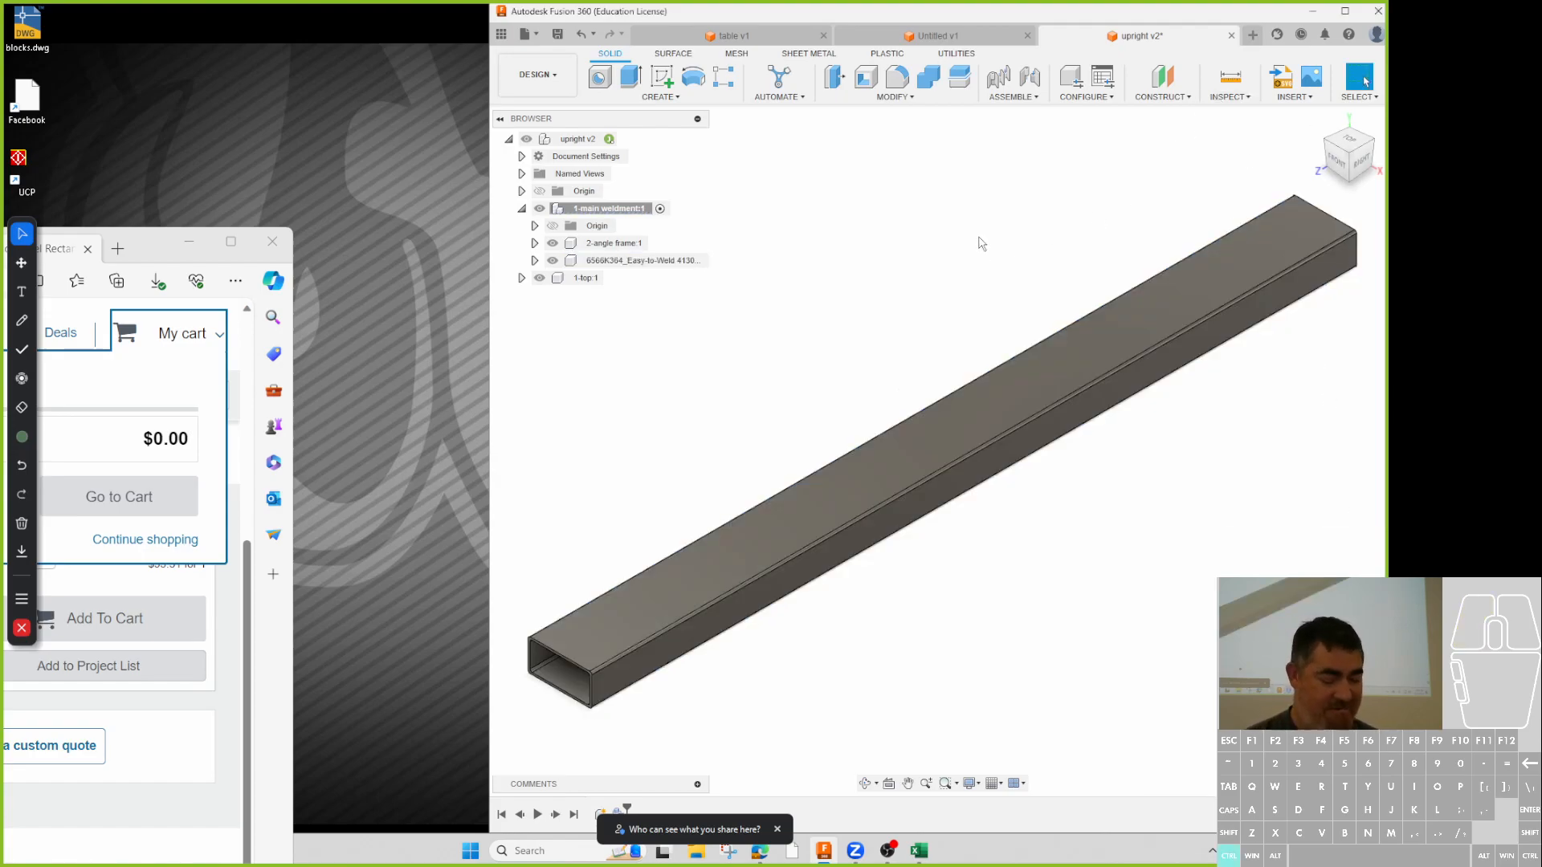
{"action": "key", "text": "ctrl+z"}
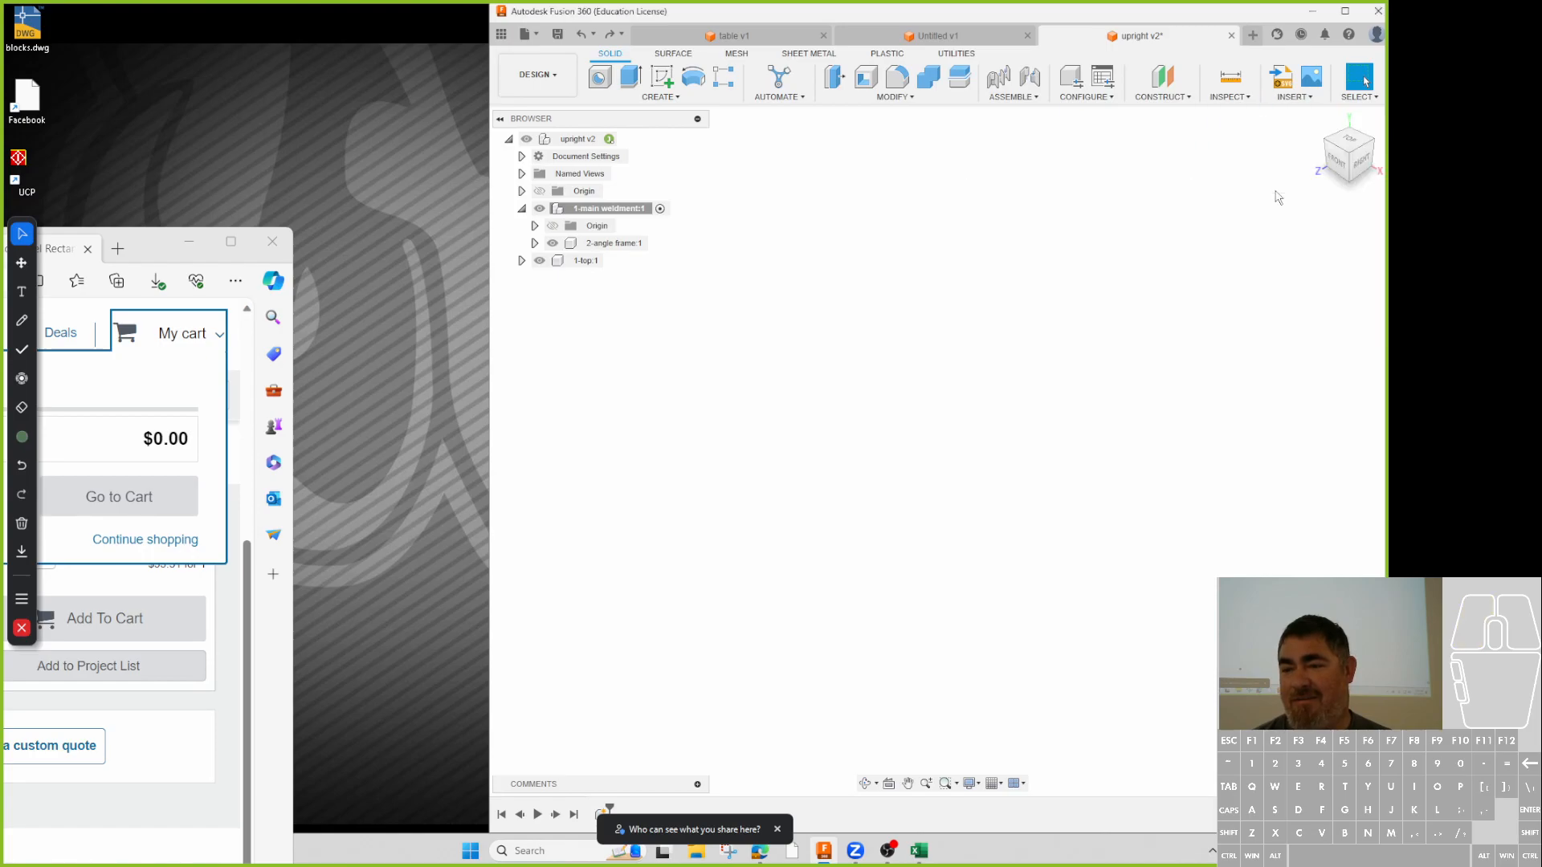
- Repeat the McMaster-Carr search for square tube and reopen the Easy-to-Weld 4130 Alloy Steel Rectangular Tubes listing
{"action": "left_click", "coordinate": [886, 345]}
{"action": "type", "text": "square tube"}
{"action": "key", "text": "Return"}
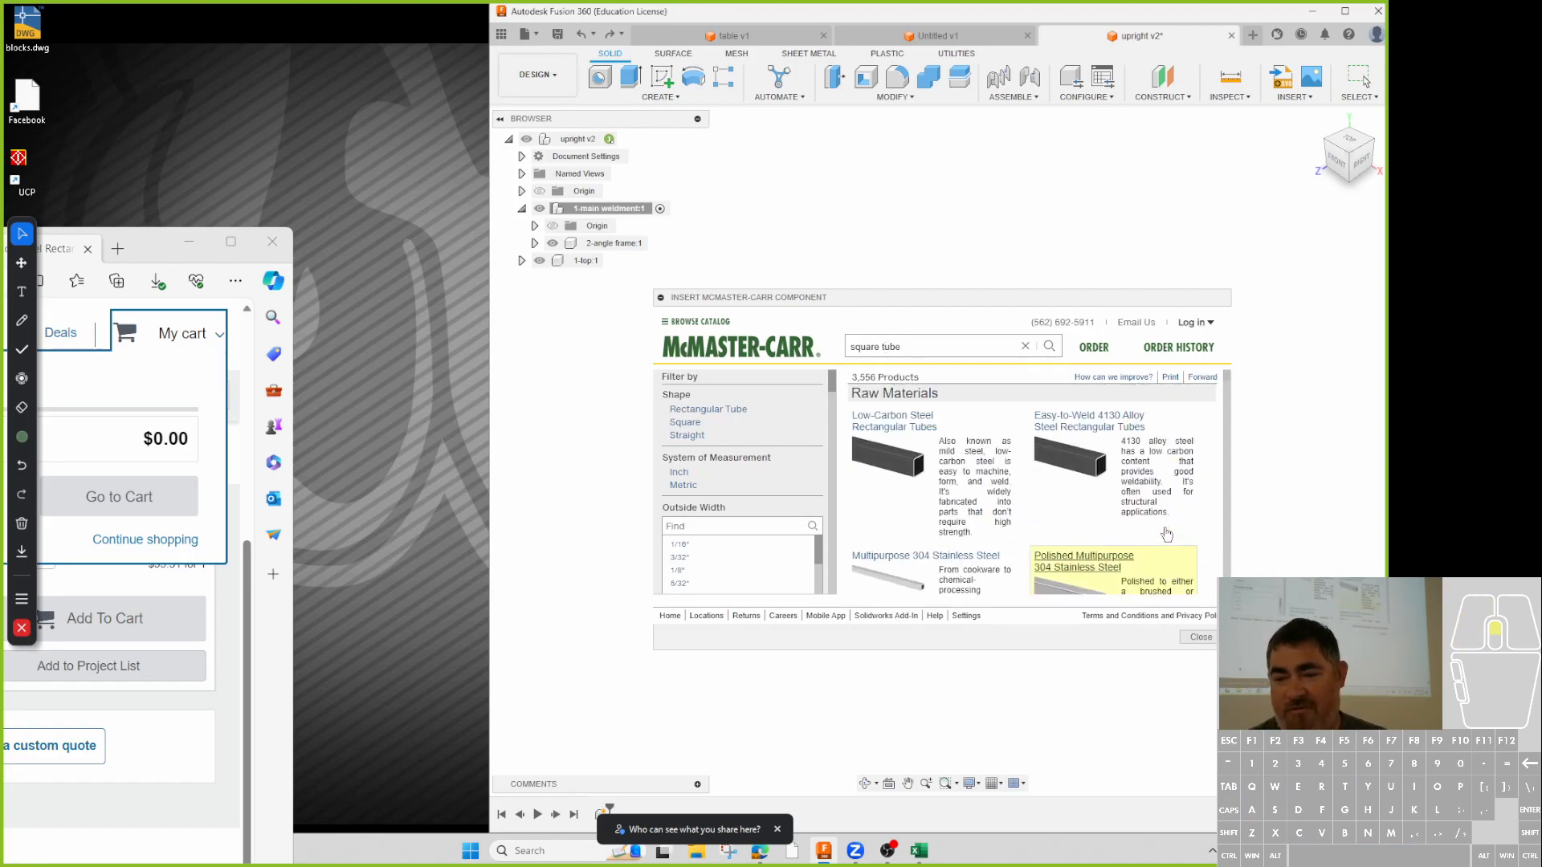
{"action": "left_click", "coordinate": [1092, 444]}
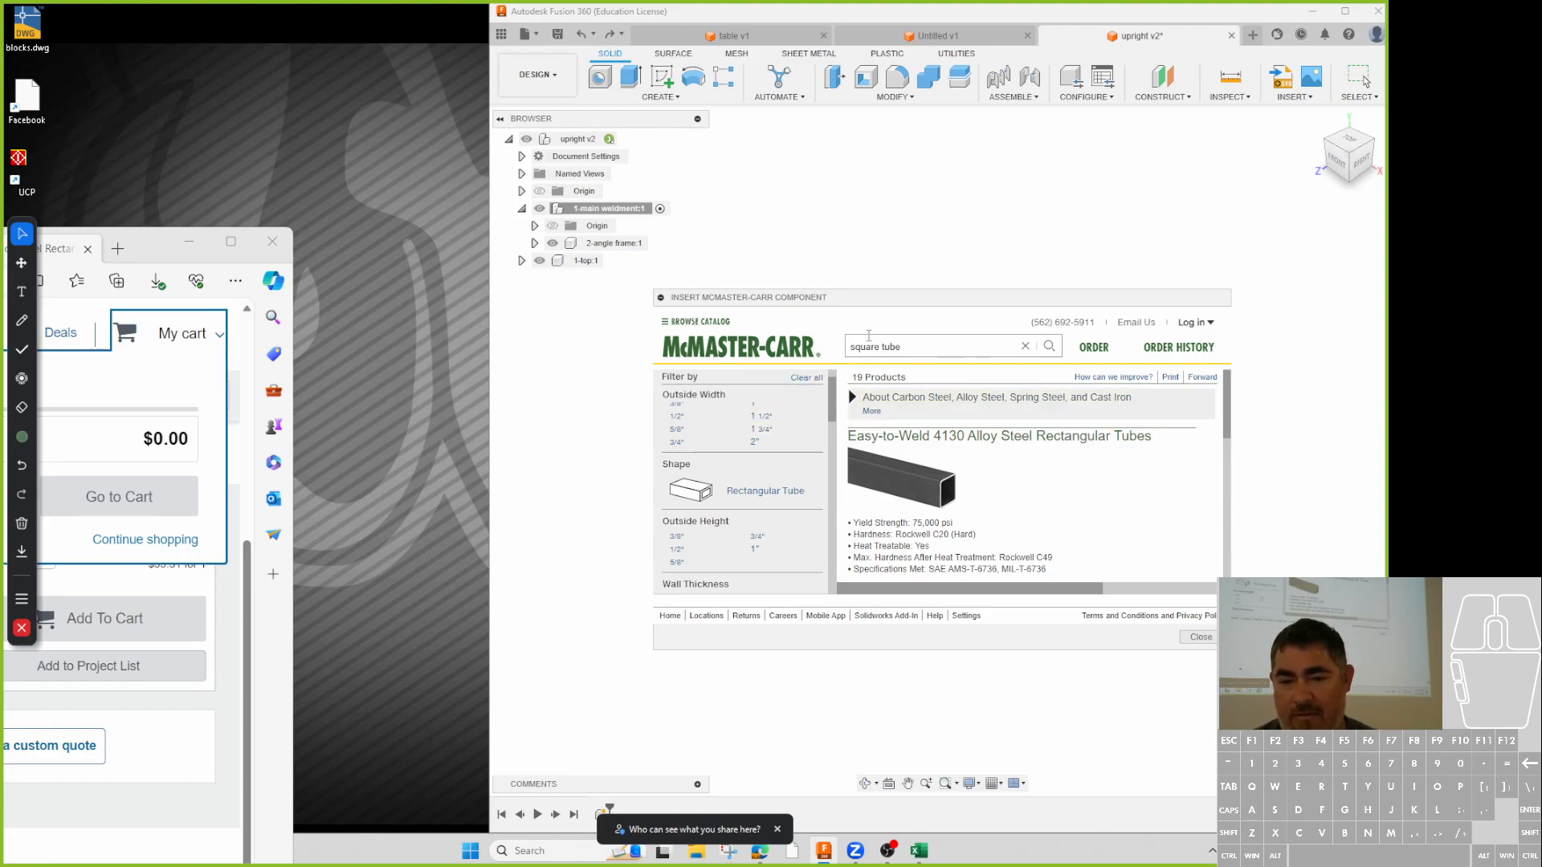
- Rerun the square tube search, try filtering it to the Square shape with a 2" post width, and clear the filters
{"action": "left_click", "coordinate": [888, 347]}
{"action": "key", "text": "Return"}
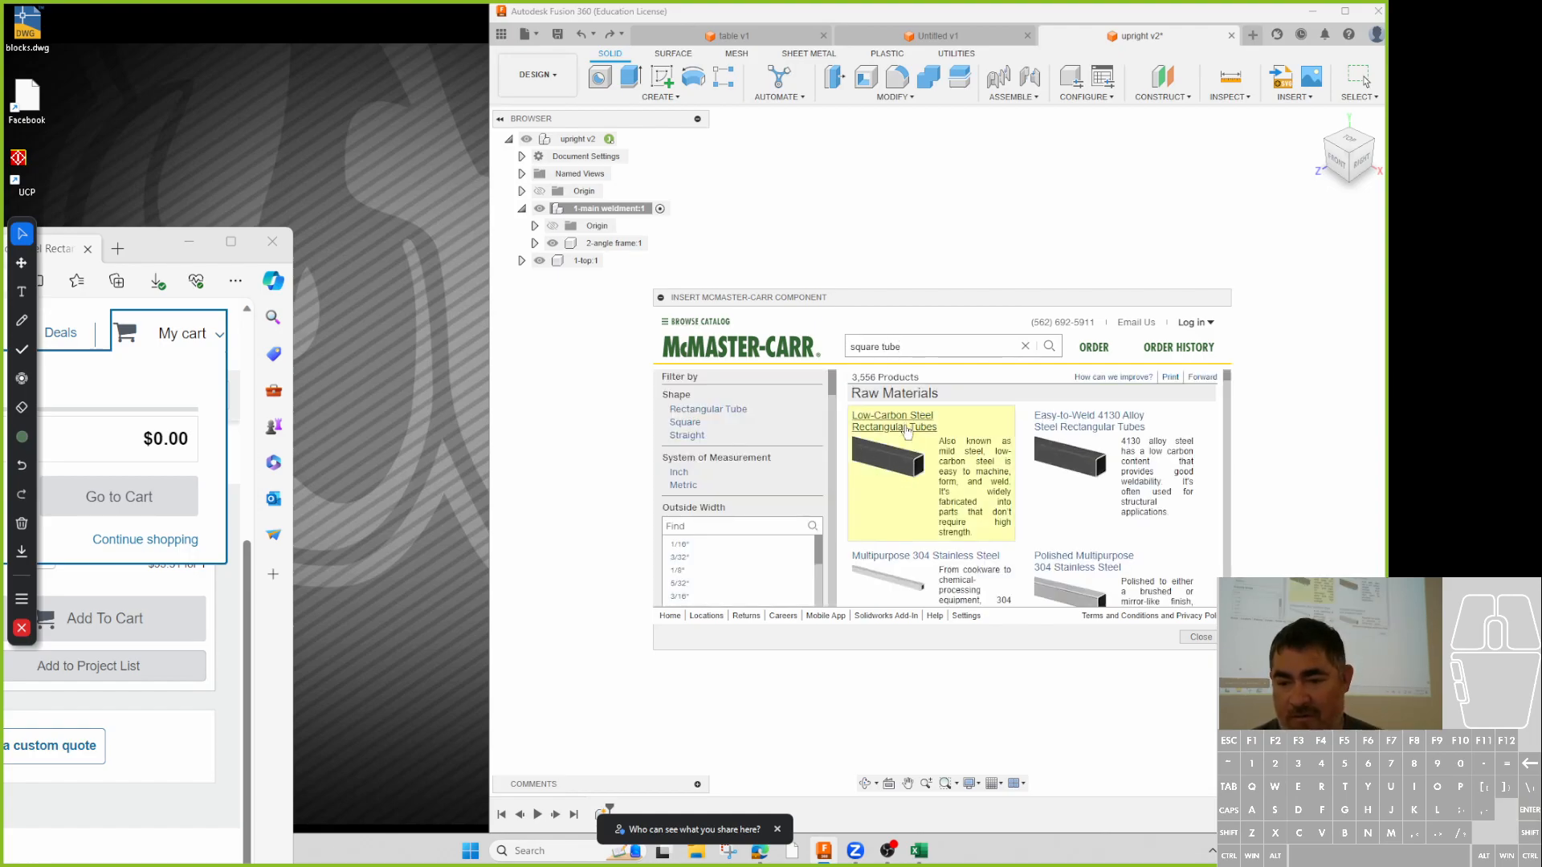
{"action": "scroll", "coordinate": [905, 432], "scroll_direction": "down", "scroll_amount": 2}
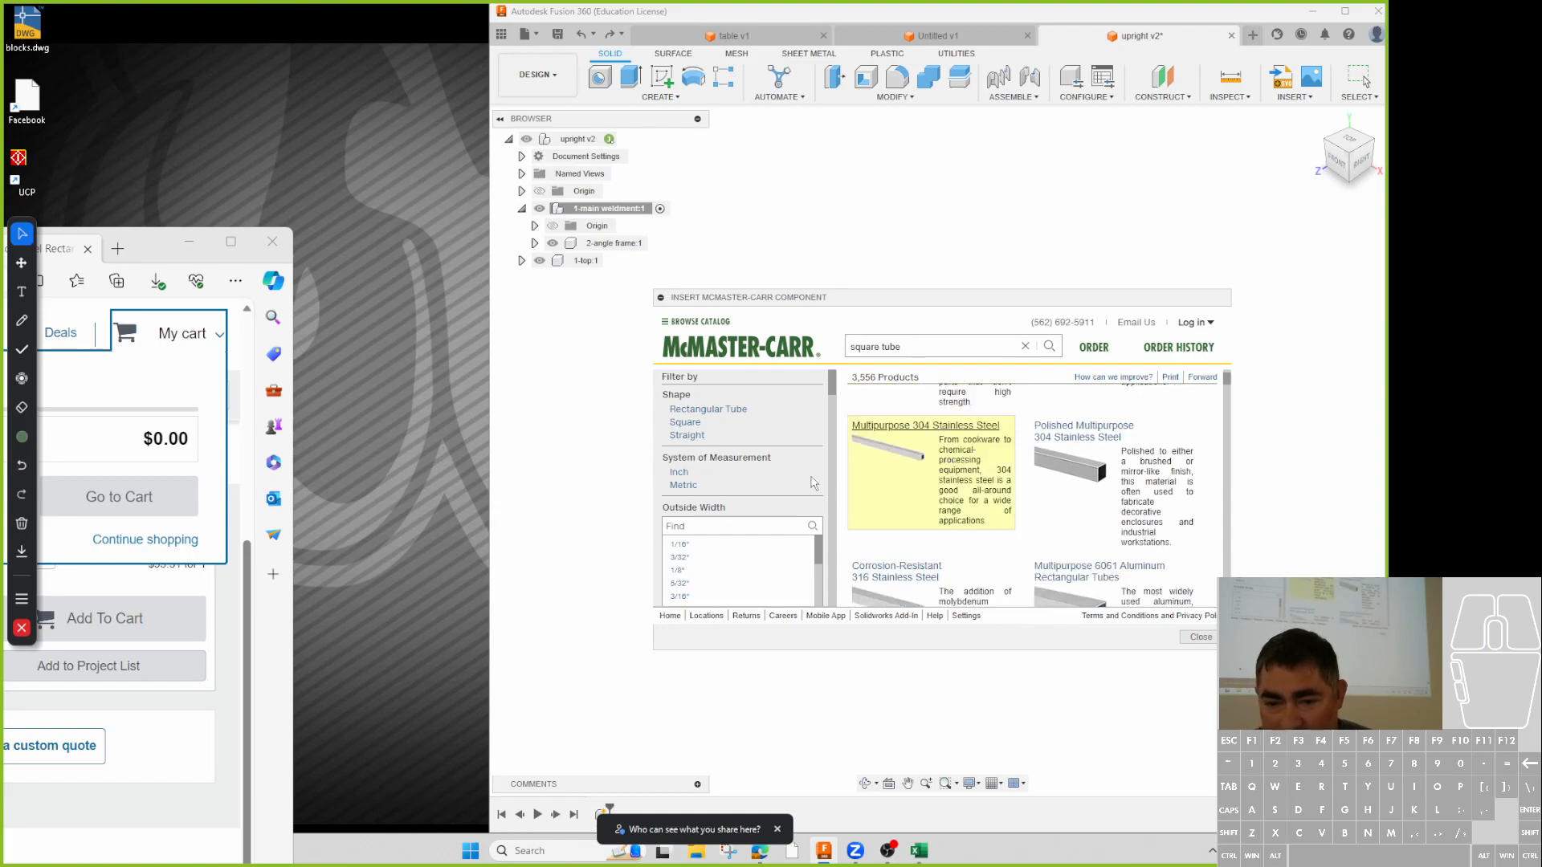
{"action": "left_click", "coordinate": [712, 423]}
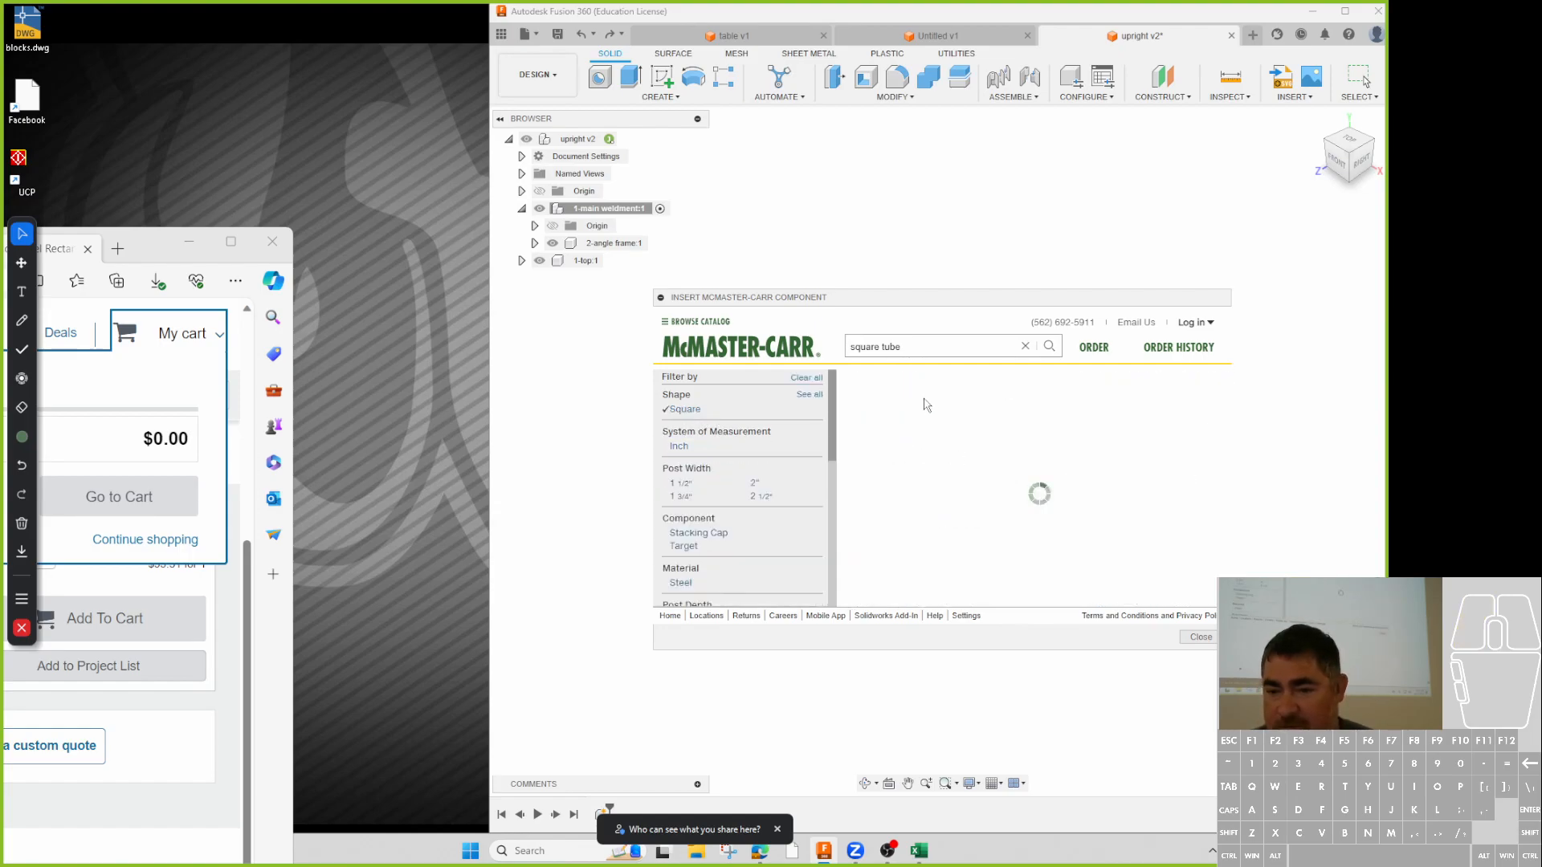
{"action": "left_click", "coordinate": [755, 483]}
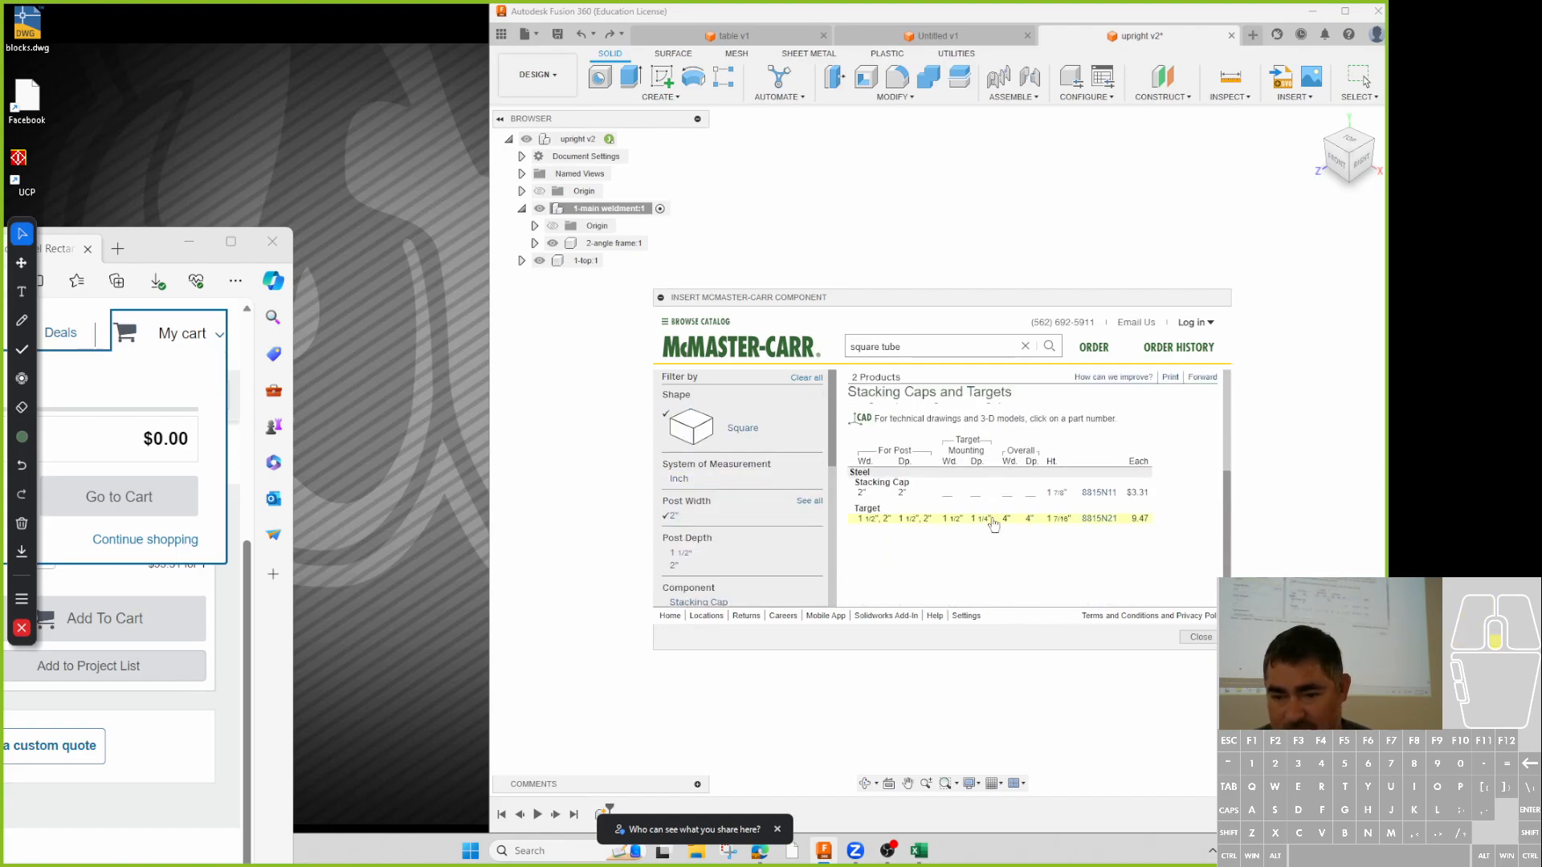
{"action": "scroll", "coordinate": [978, 523], "scroll_direction": "up", "scroll_amount": 3}
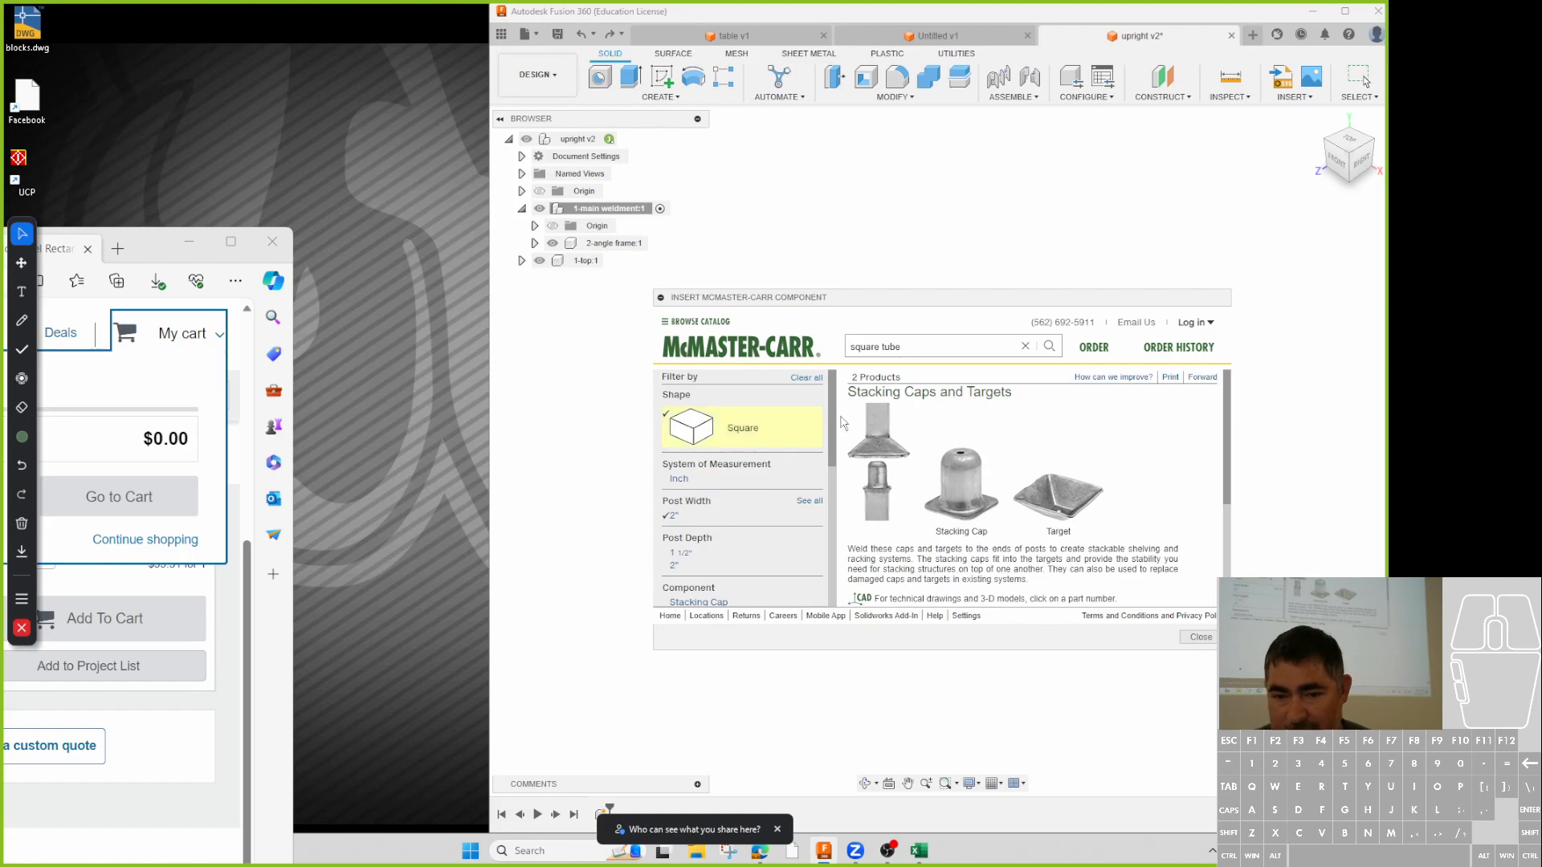
{"action": "left_click", "coordinate": [812, 381]}
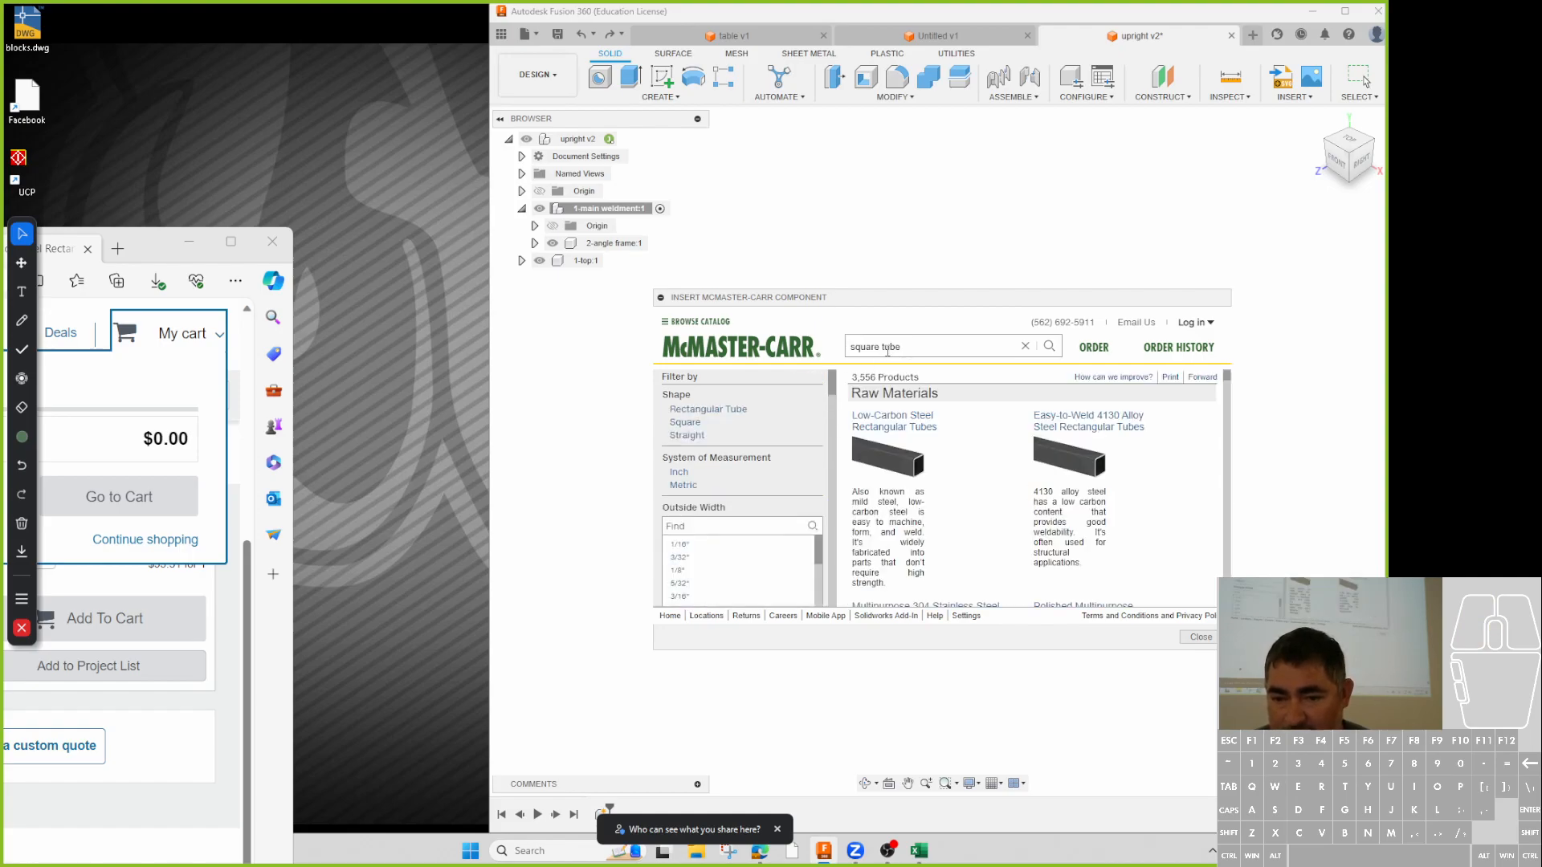
- Look through the square tube results for a suitable steel tube listing for the legs
{"action": "scroll", "coordinate": [914, 467], "scroll_direction": "down", "scroll_amount": 1}
{"action": "scroll", "coordinate": [964, 466], "scroll_direction": "up", "scroll_amount": 1}
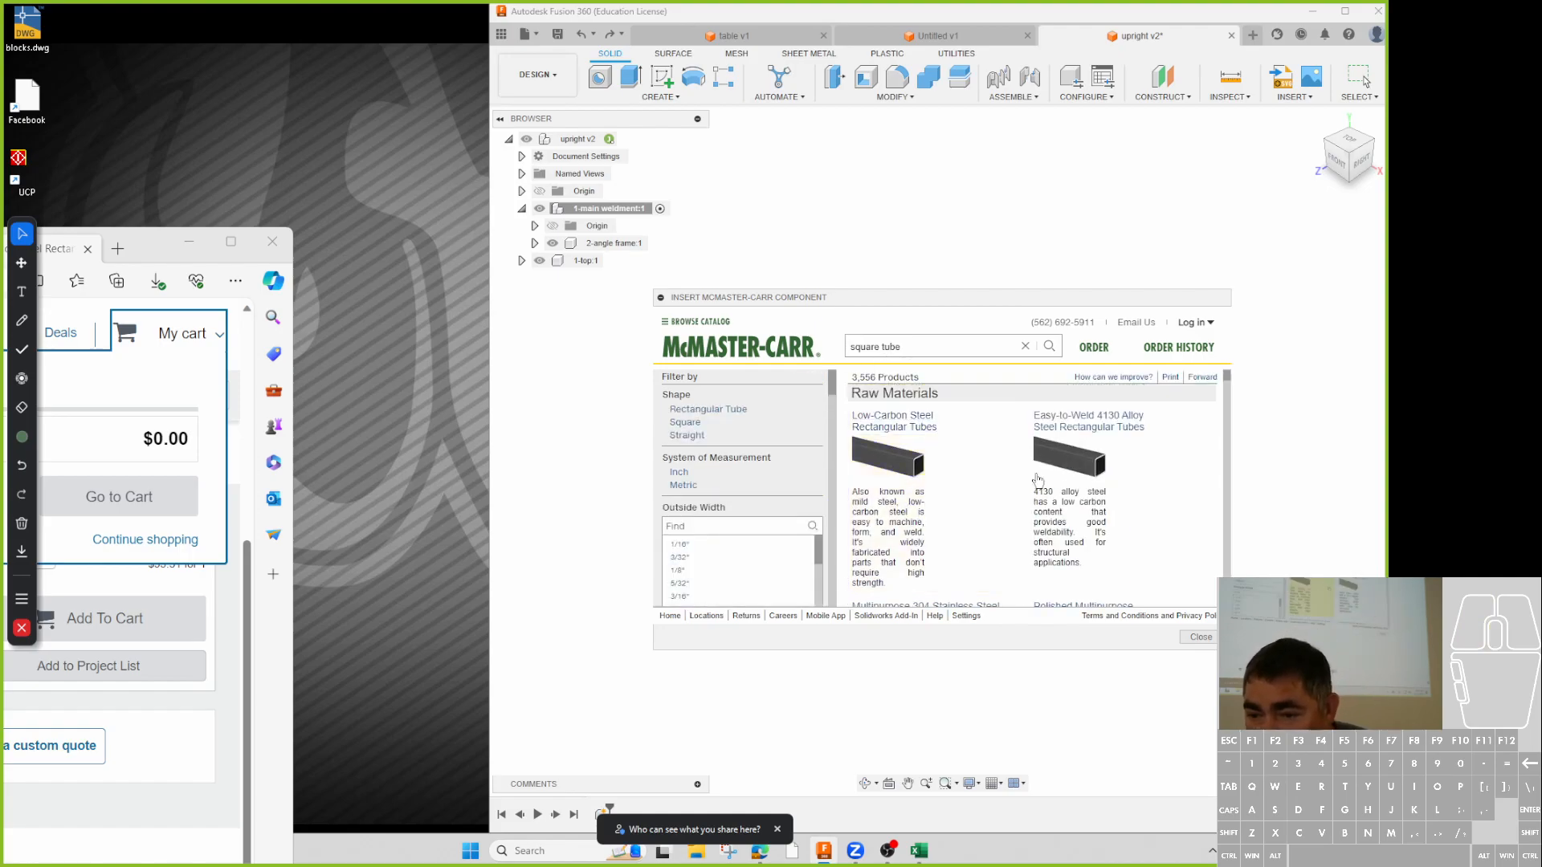
{"action": "scroll", "coordinate": [894, 407], "scroll_direction": "down", "scroll_amount": 2}
{"action": "scroll", "coordinate": [894, 407], "scroll_direction": "down", "scroll_amount": 2}
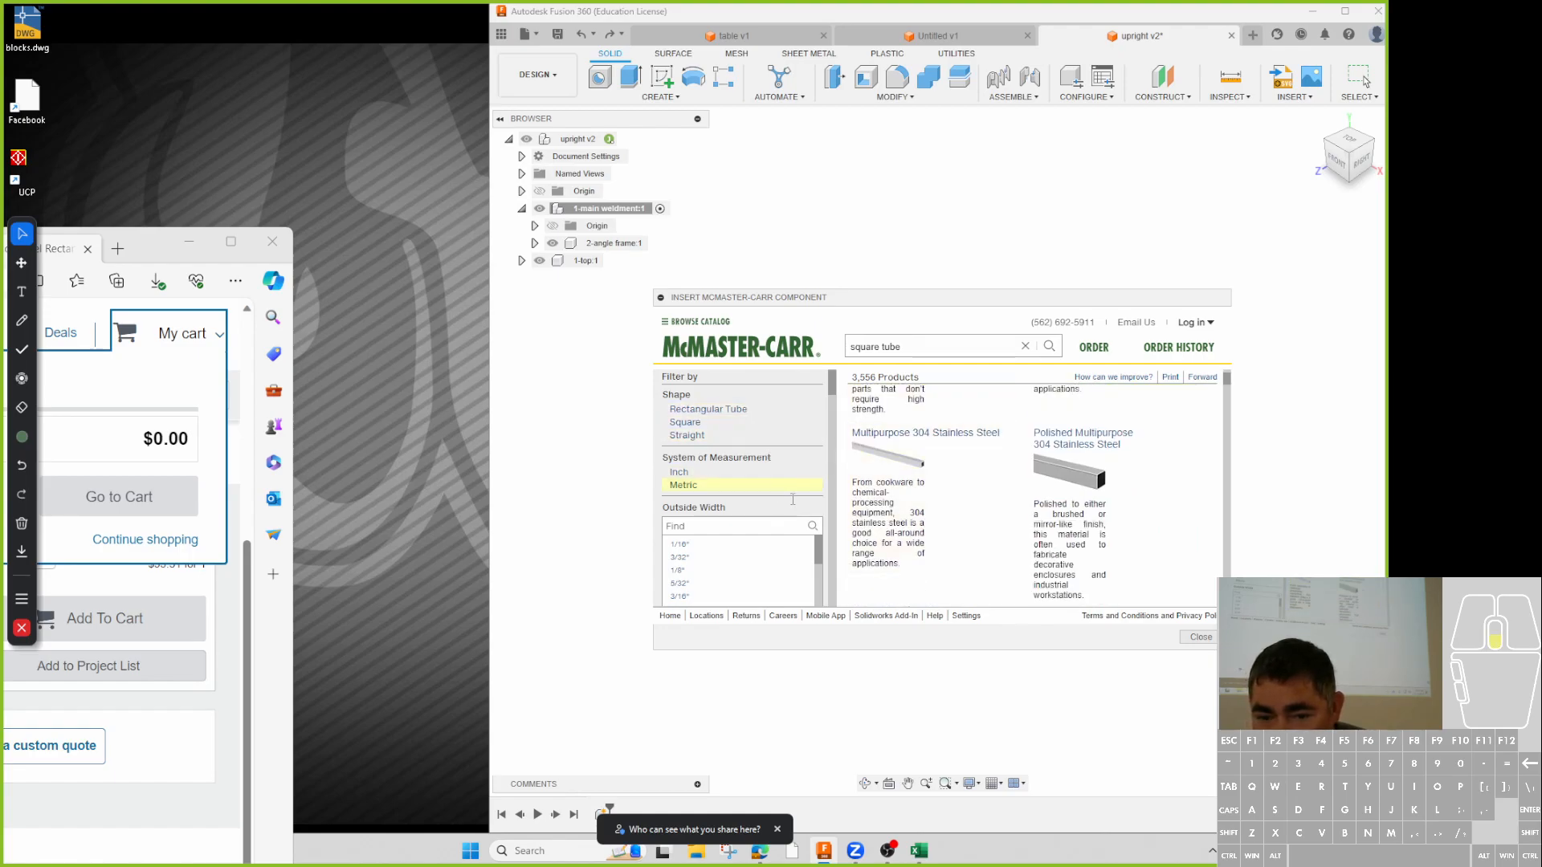
{"action": "scroll", "coordinate": [1086, 467], "scroll_direction": "down", "scroll_amount": 5}
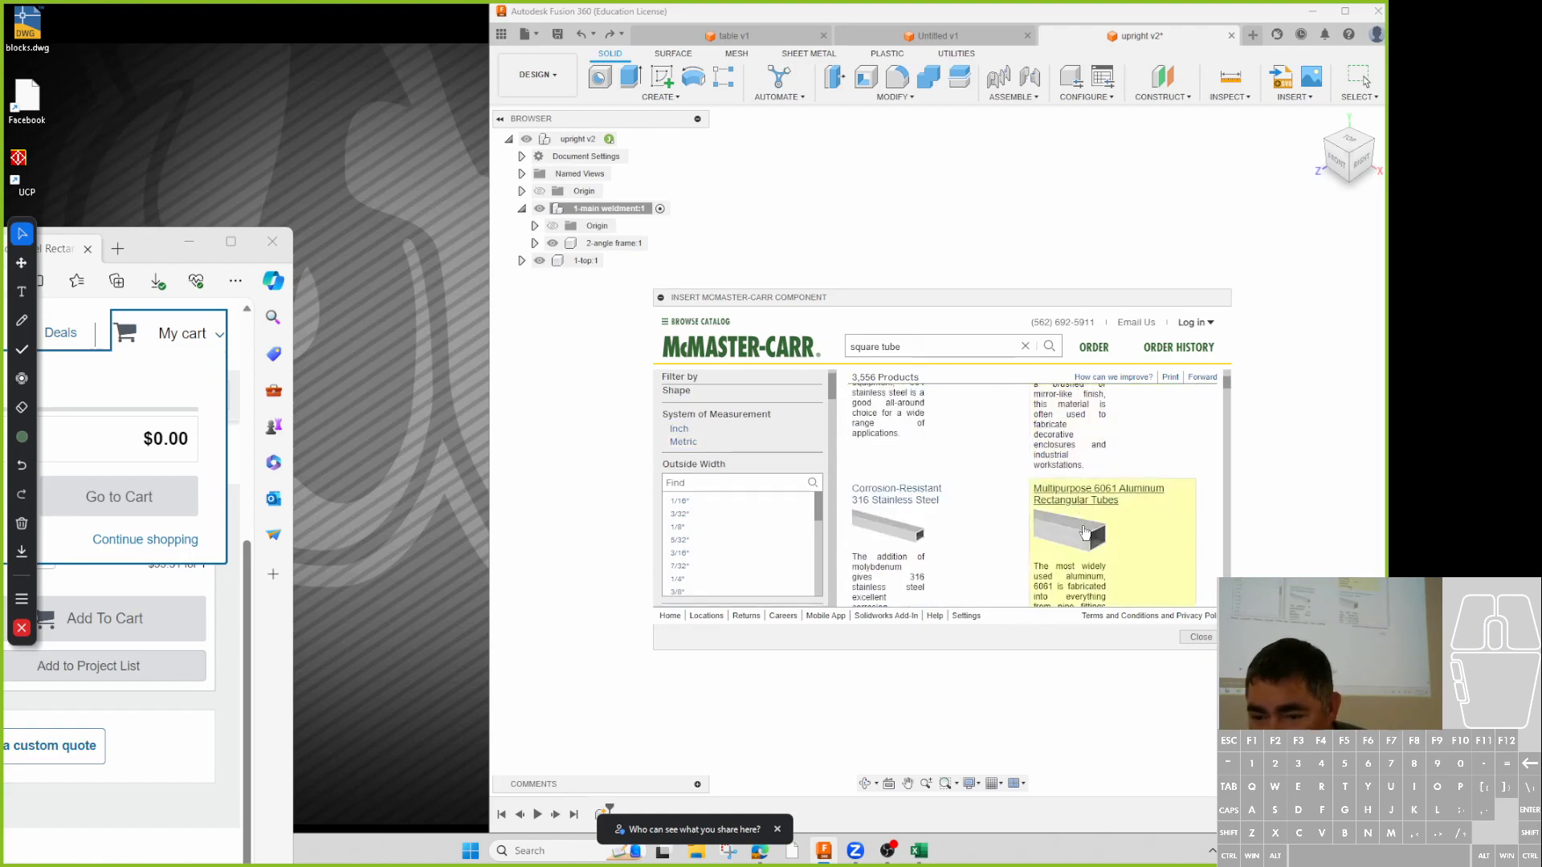
{"action": "scroll", "coordinate": [928, 486], "scroll_direction": "down", "scroll_amount": 5}
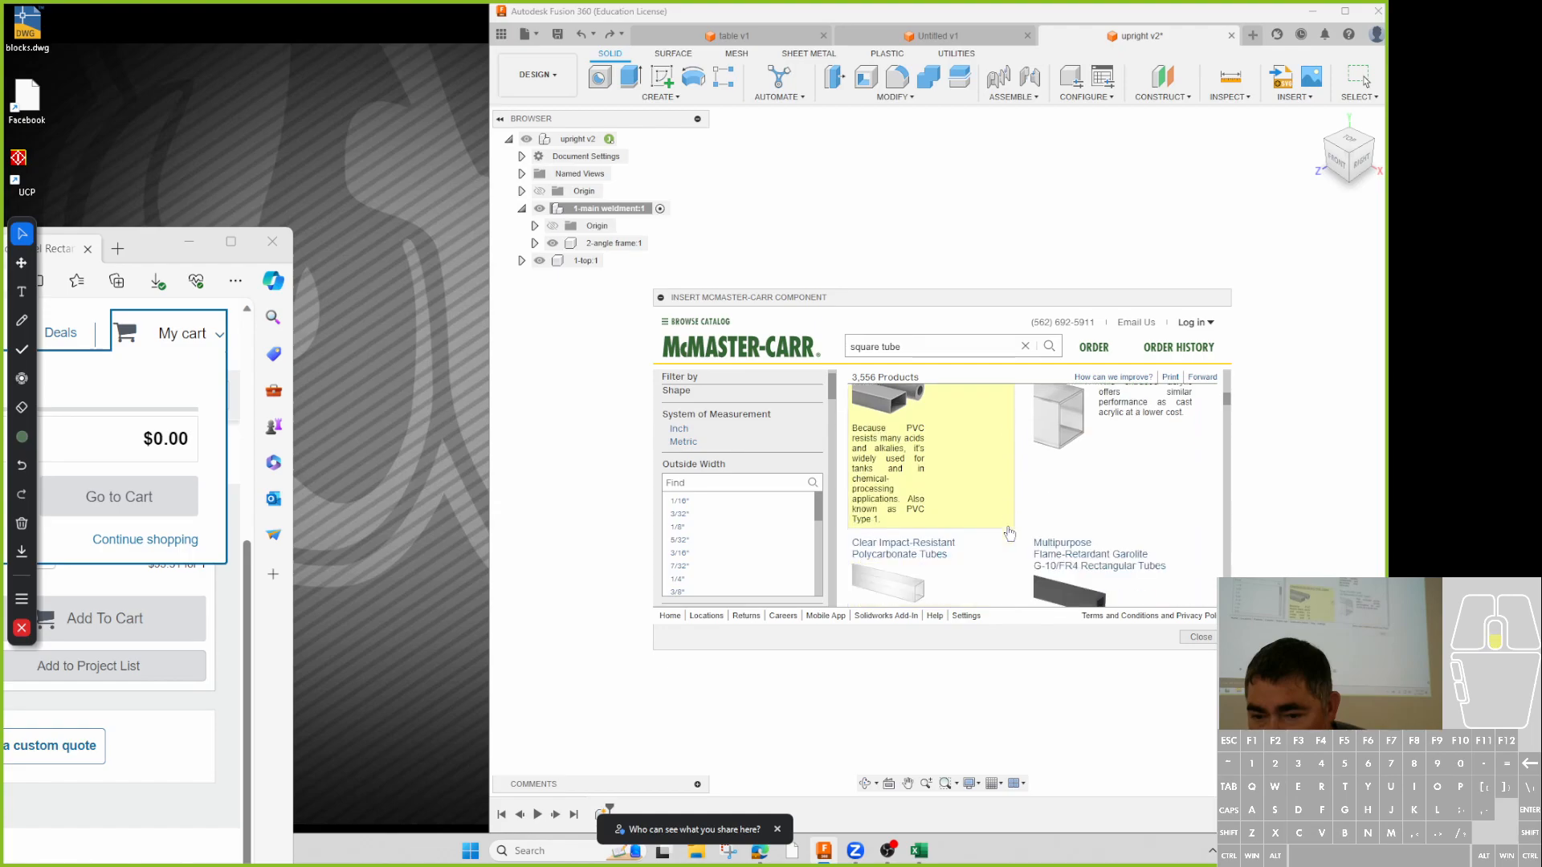
{"action": "scroll", "coordinate": [1115, 532], "scroll_direction": "down", "scroll_amount": 5}
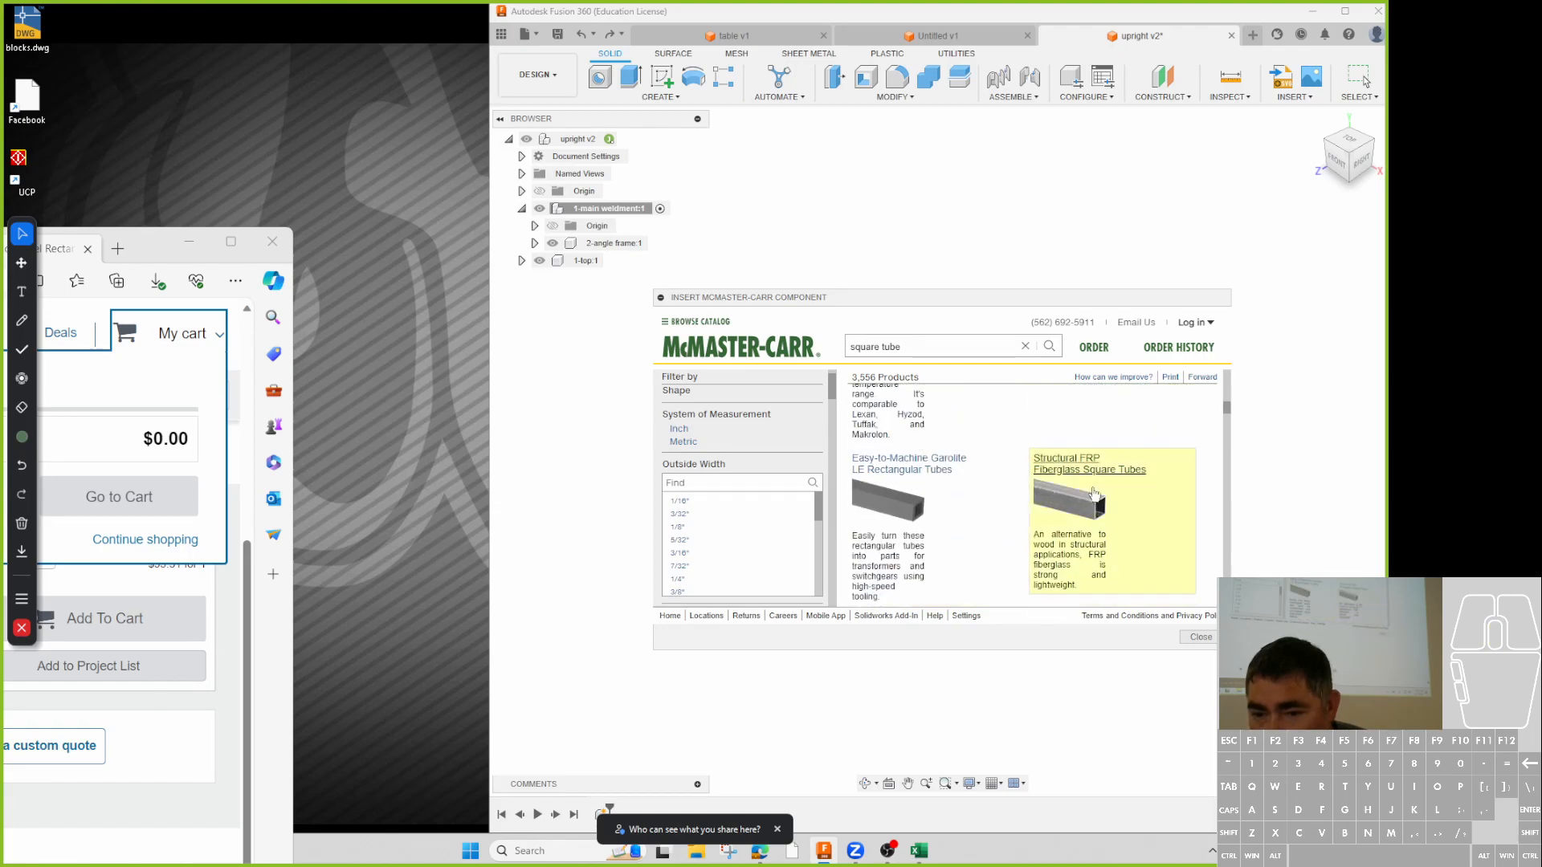
{"action": "scroll", "coordinate": [1091, 493], "scroll_direction": "down", "scroll_amount": 5}
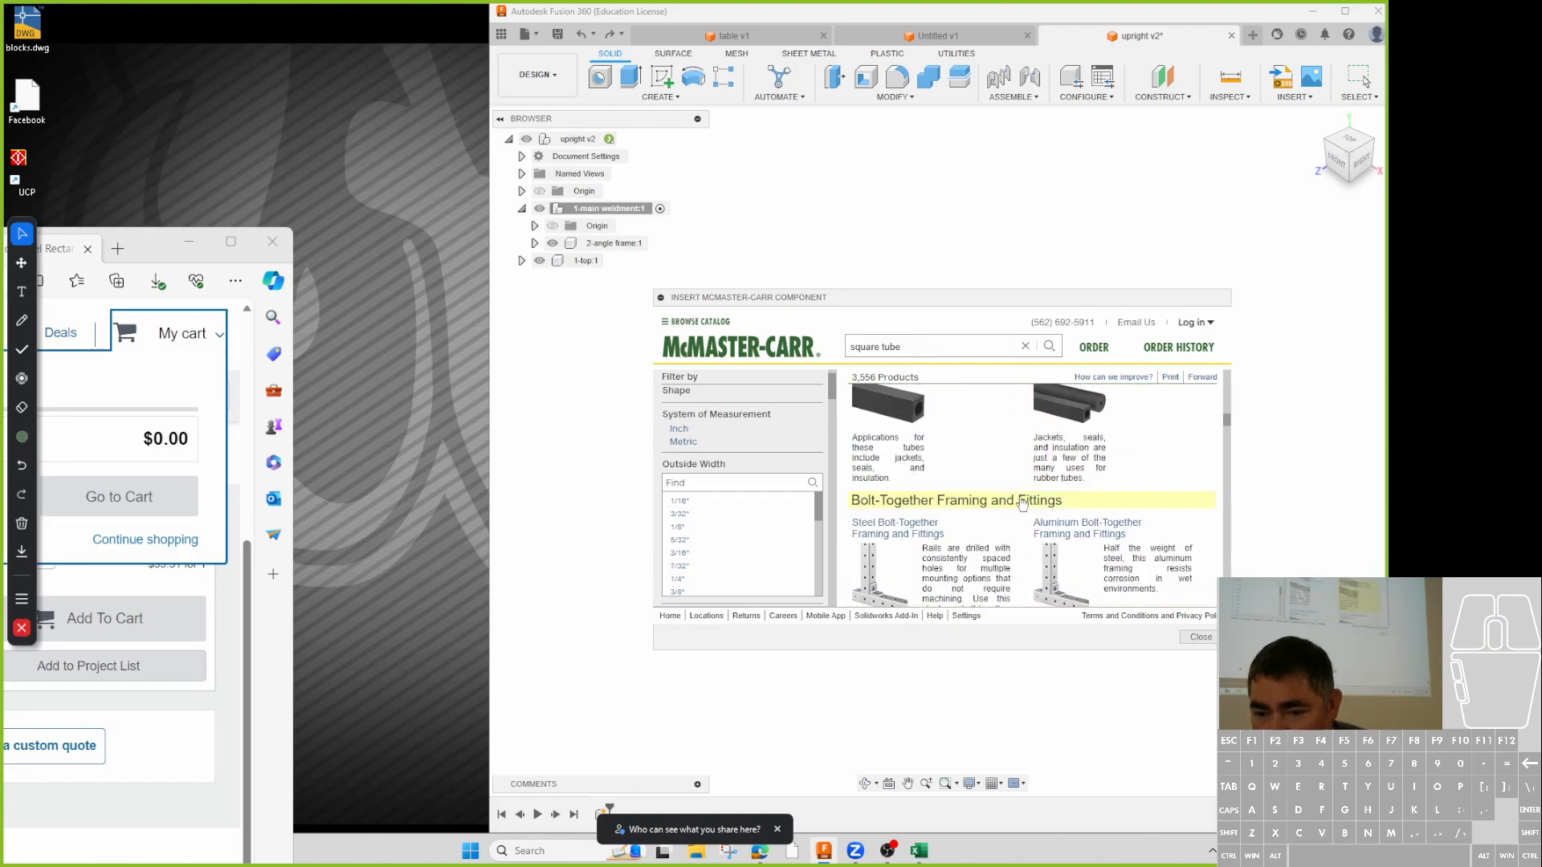
{"action": "scroll", "coordinate": [929, 518], "scroll_direction": "down", "scroll_amount": 6}
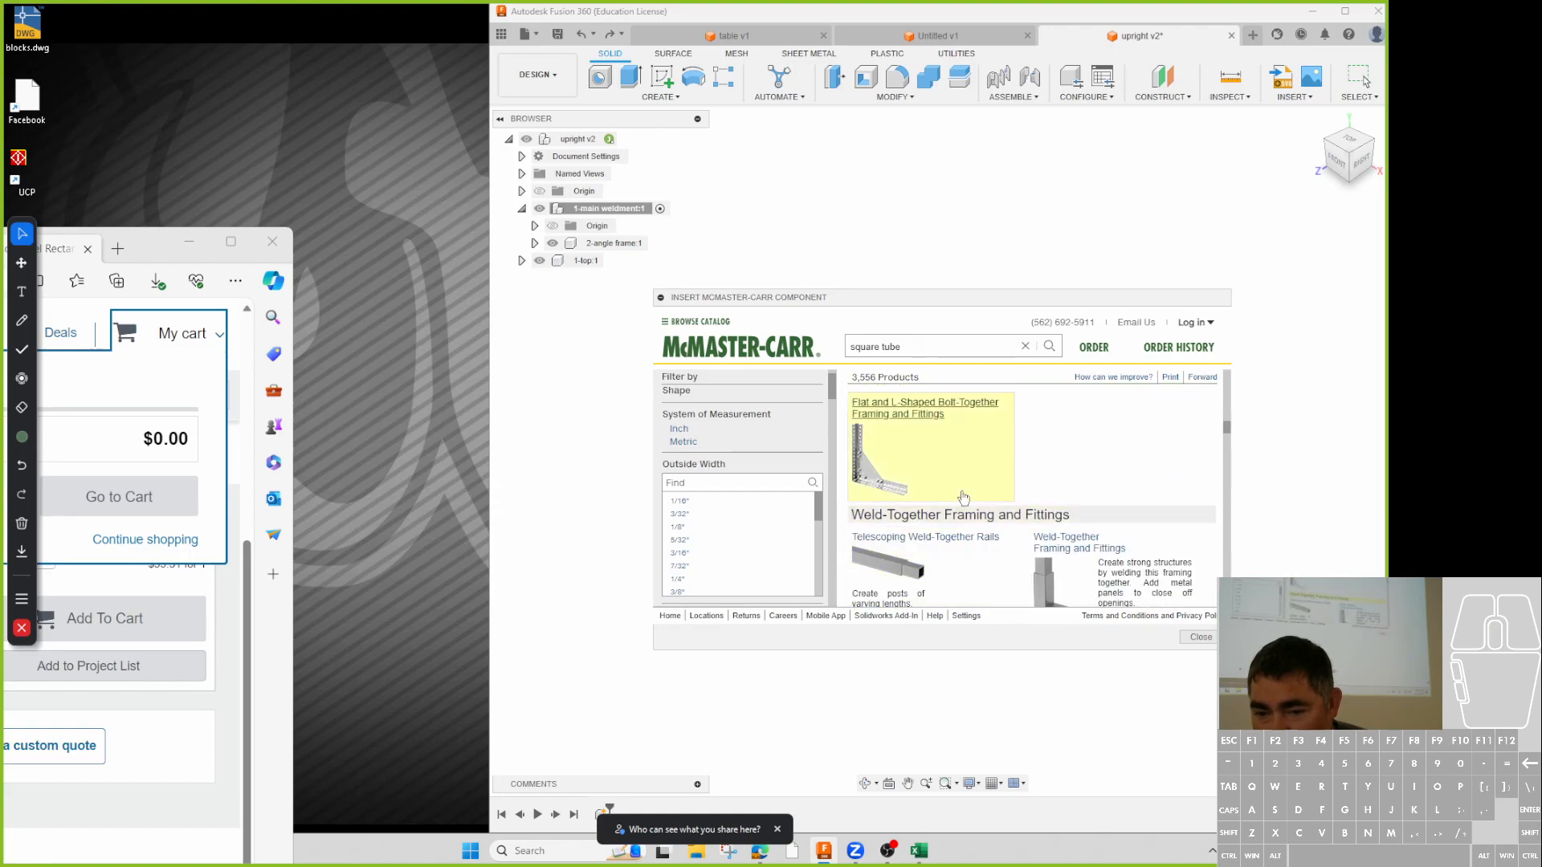
{"action": "scroll", "coordinate": [904, 452], "scroll_direction": "up", "scroll_amount": 3}
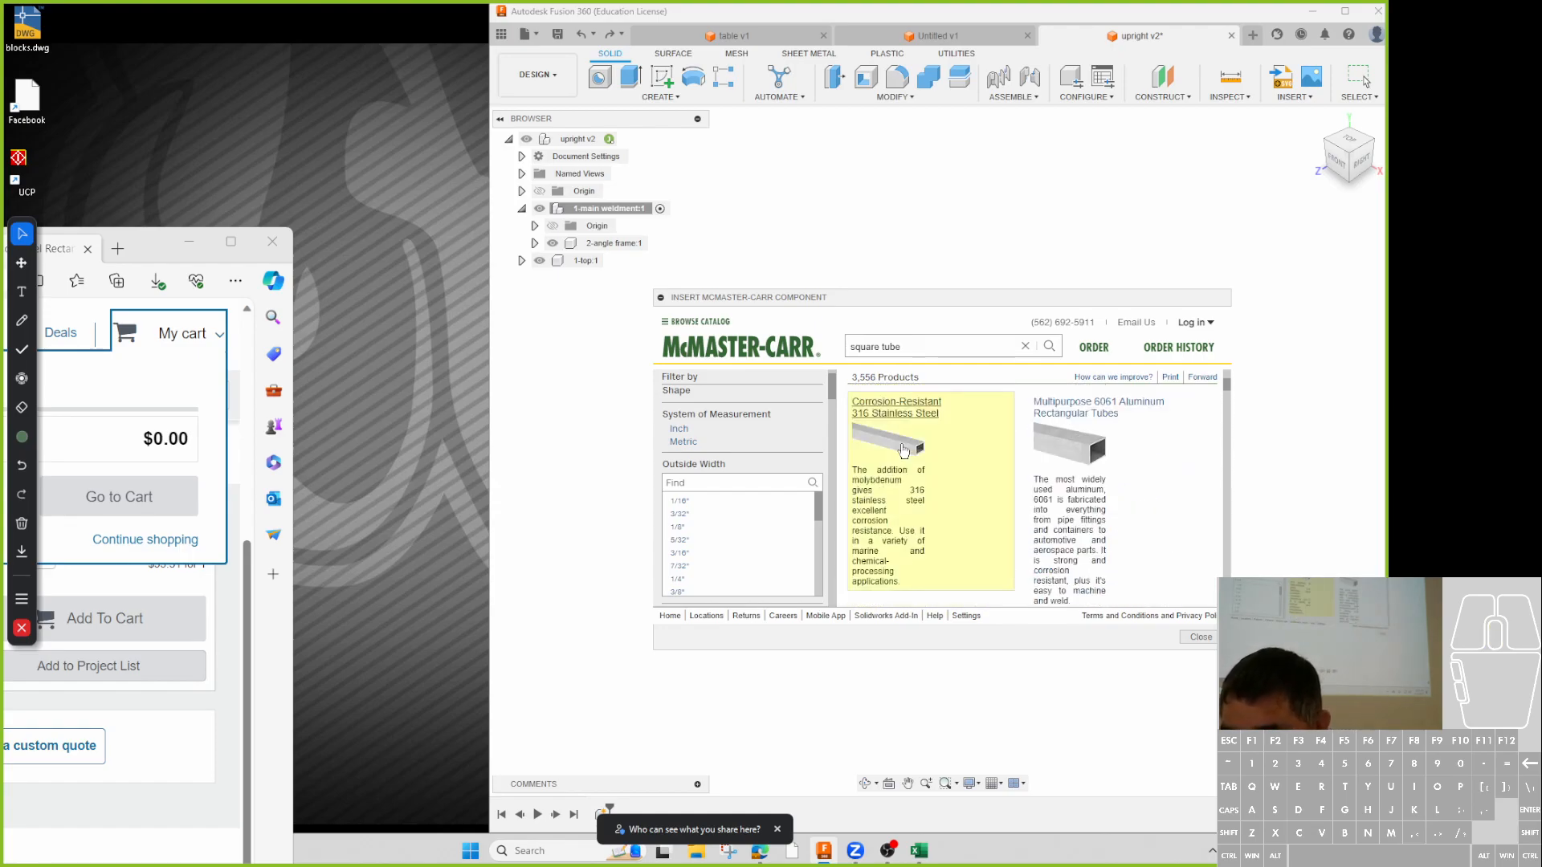
{"action": "scroll", "coordinate": [922, 503], "scroll_direction": "up", "scroll_amount": 2}
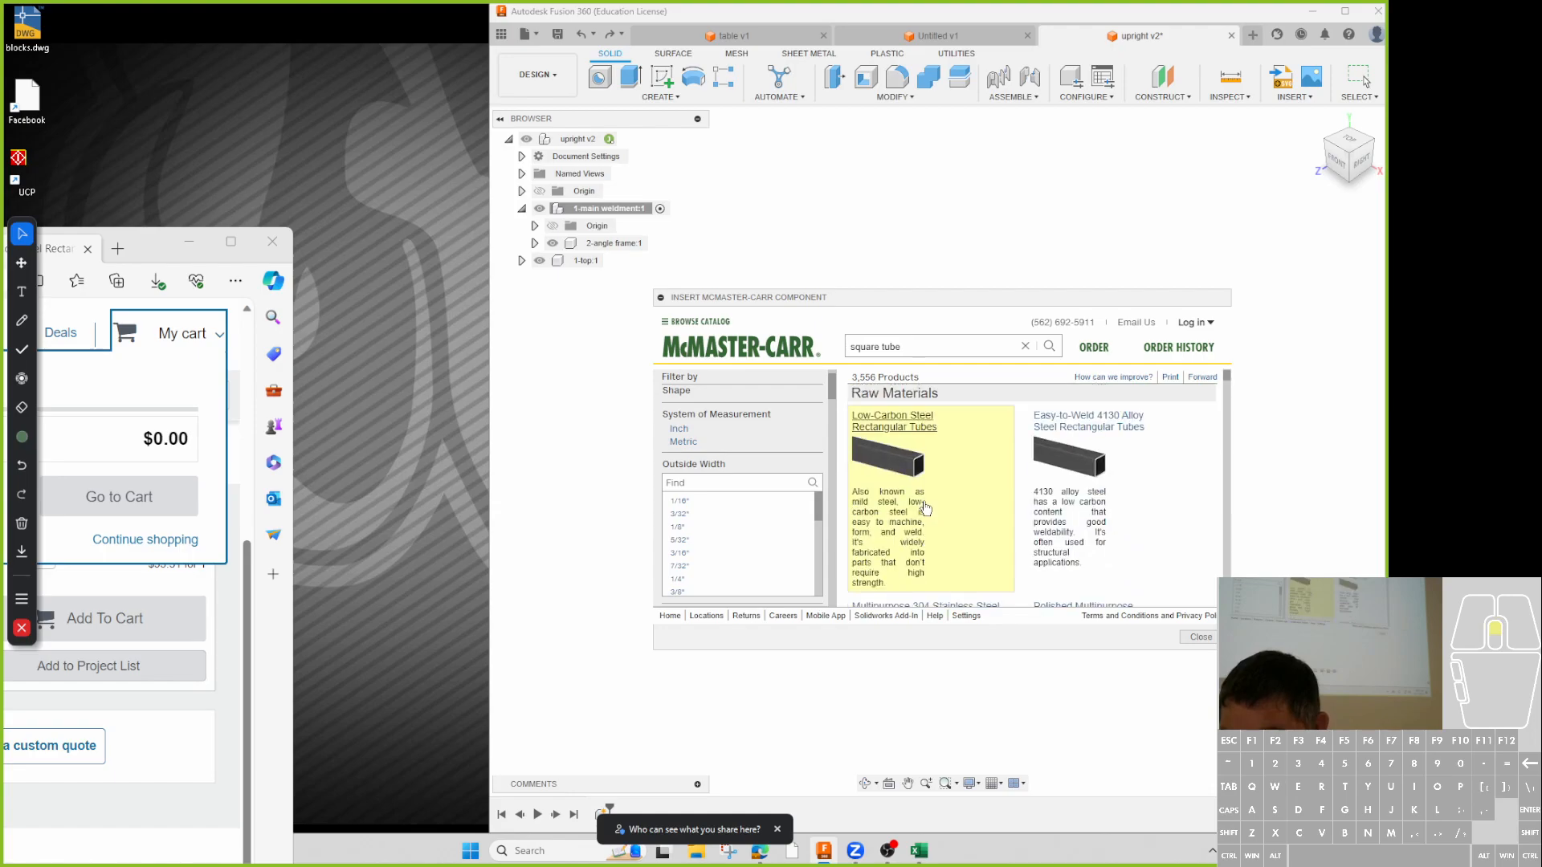
- Return to the McMaster-Carr catalog's main categories and open Metals under Raw Materials
{"action": "left_click", "coordinate": [713, 353]}
{"action": "scroll", "coordinate": [884, 470], "scroll_direction": "down", "scroll_amount": 5}
{"action": "scroll", "coordinate": [882, 486], "scroll_direction": "down", "scroll_amount": 10}
{"action": "scroll", "coordinate": [941, 494], "scroll_direction": "down", "scroll_amount": 10}
{"action": "scroll", "coordinate": [936, 460], "scroll_direction": "down", "scroll_amount": 10}
{"action": "scroll", "coordinate": [967, 487], "scroll_direction": "up", "scroll_amount": 3}
{"action": "scroll", "coordinate": [972, 490], "scroll_direction": "down", "scroll_amount": 6}
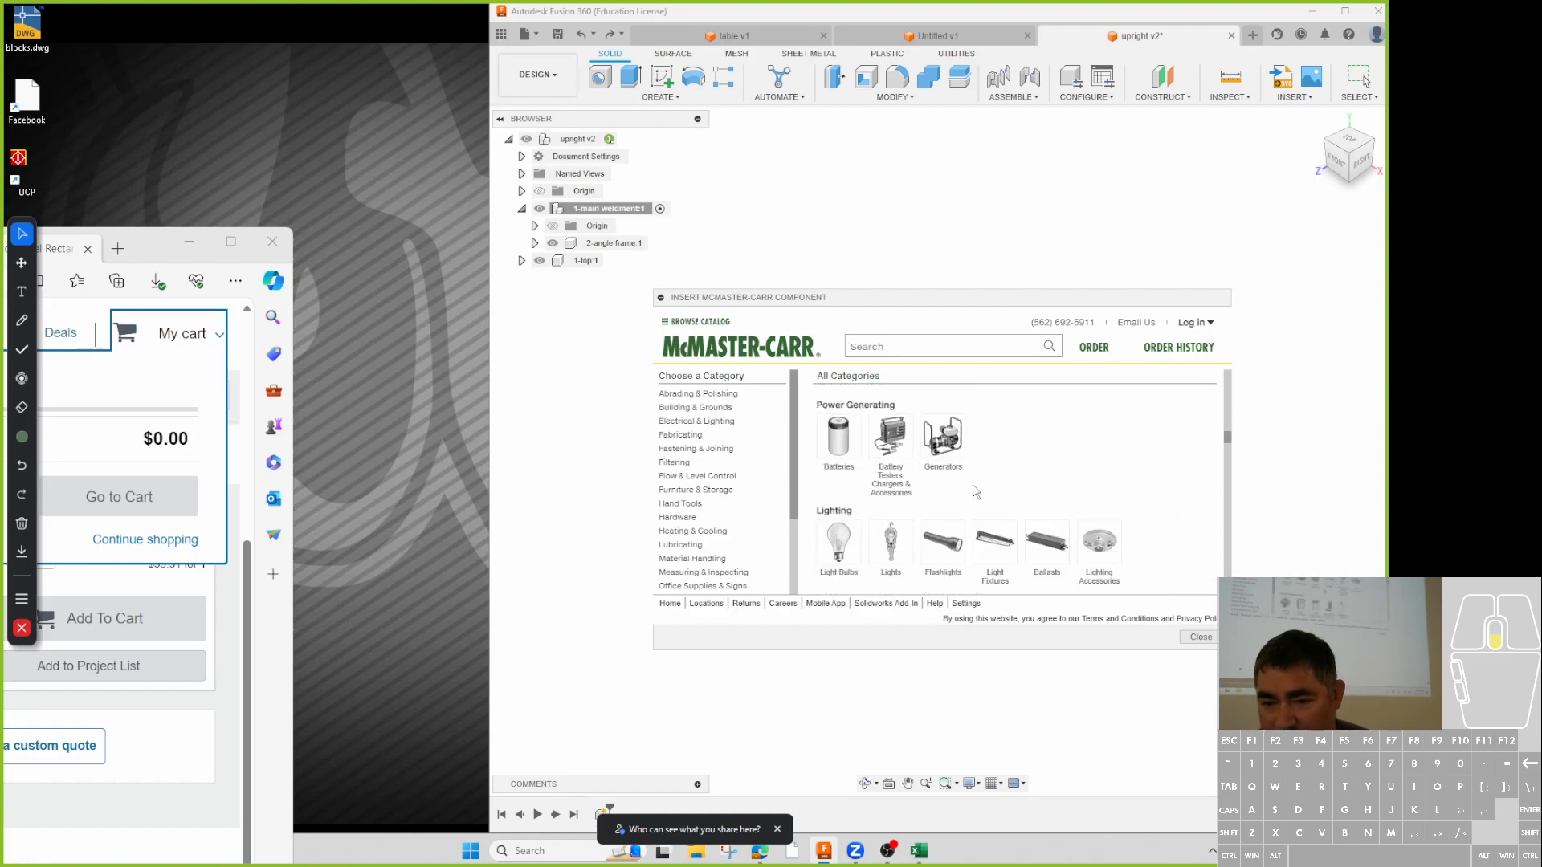
{"action": "scroll", "coordinate": [974, 491], "scroll_direction": "down", "scroll_amount": 2}
{"action": "scroll", "coordinate": [891, 487], "scroll_direction": "down", "scroll_amount": 2}
{"action": "scroll", "coordinate": [855, 459], "scroll_direction": "up", "scroll_amount": 1}
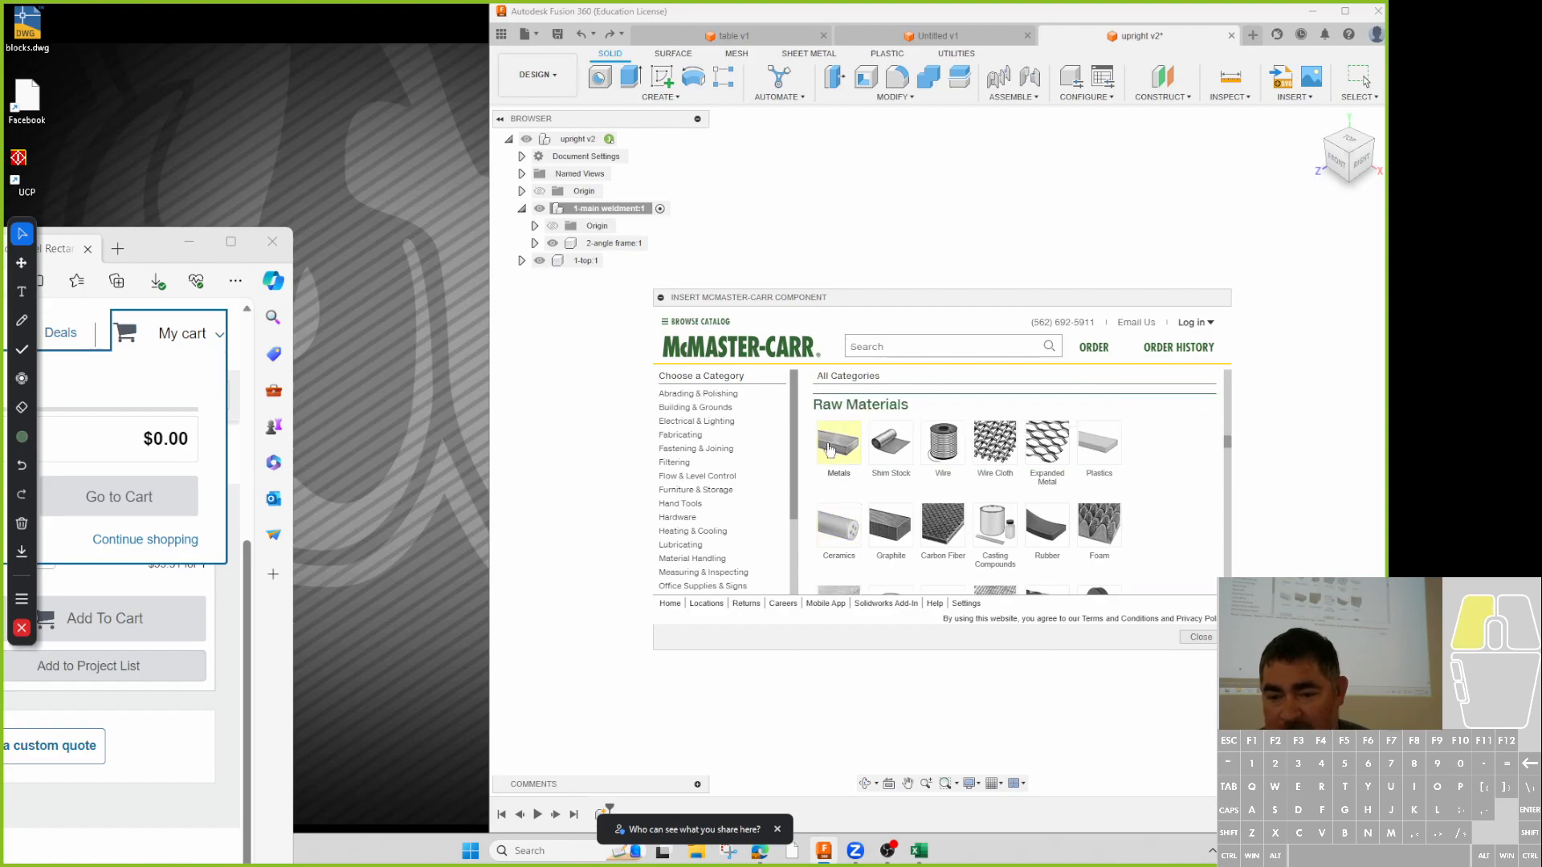
{"action": "left_click", "coordinate": [938, 479]}
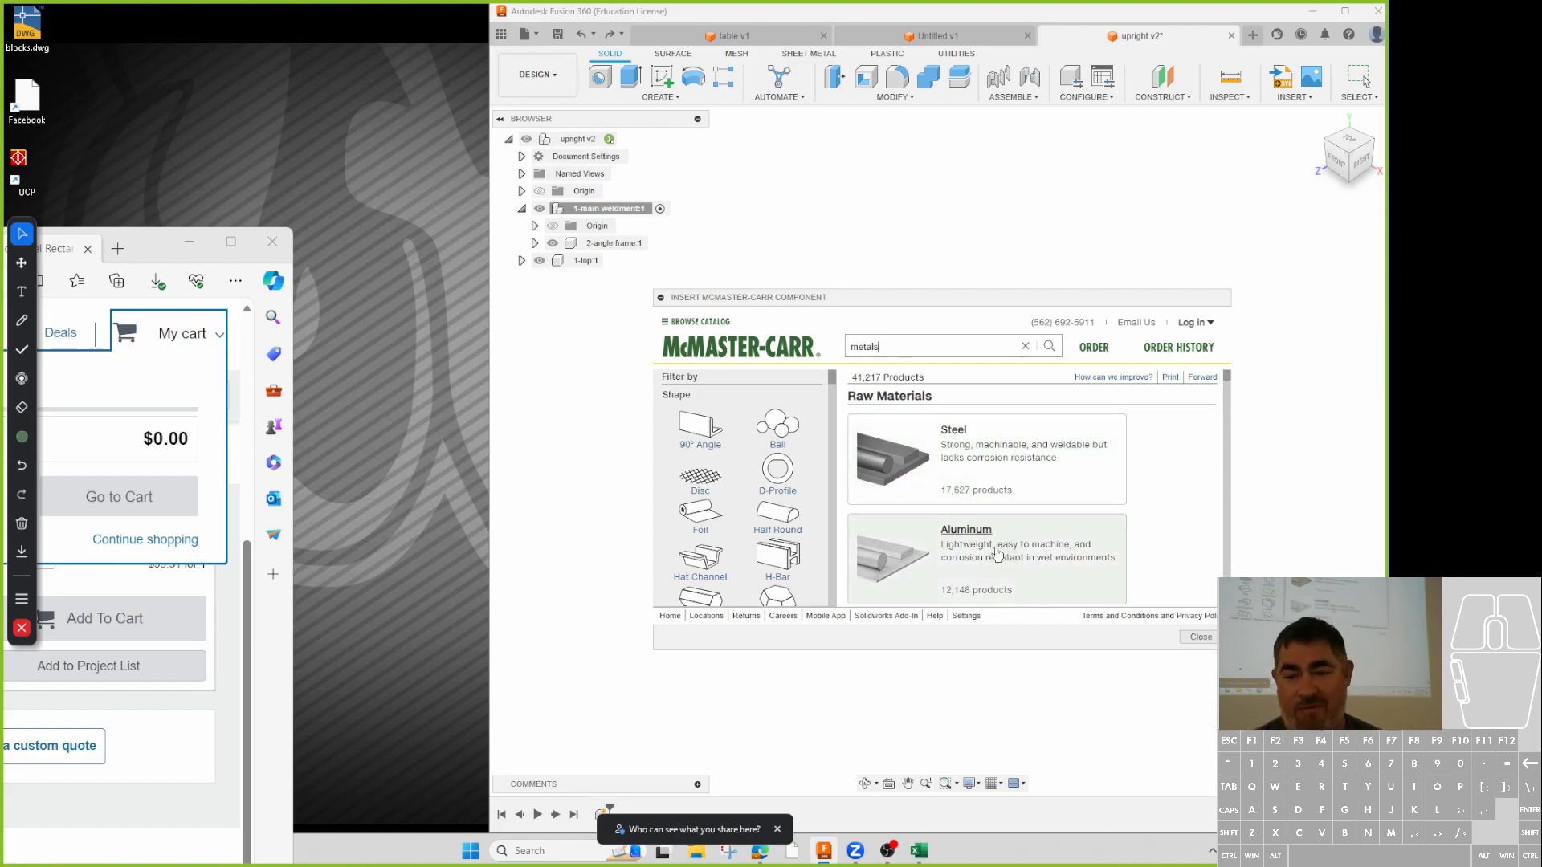
- Narrow the metals listing to steel in the Rectangular Tube shape
{"action": "scroll", "coordinate": [1004, 554], "scroll_direction": "down", "scroll_amount": 2}
{"action": "scroll", "coordinate": [968, 502], "scroll_direction": "up", "scroll_amount": 2}
{"action": "left_click", "coordinate": [922, 446]}
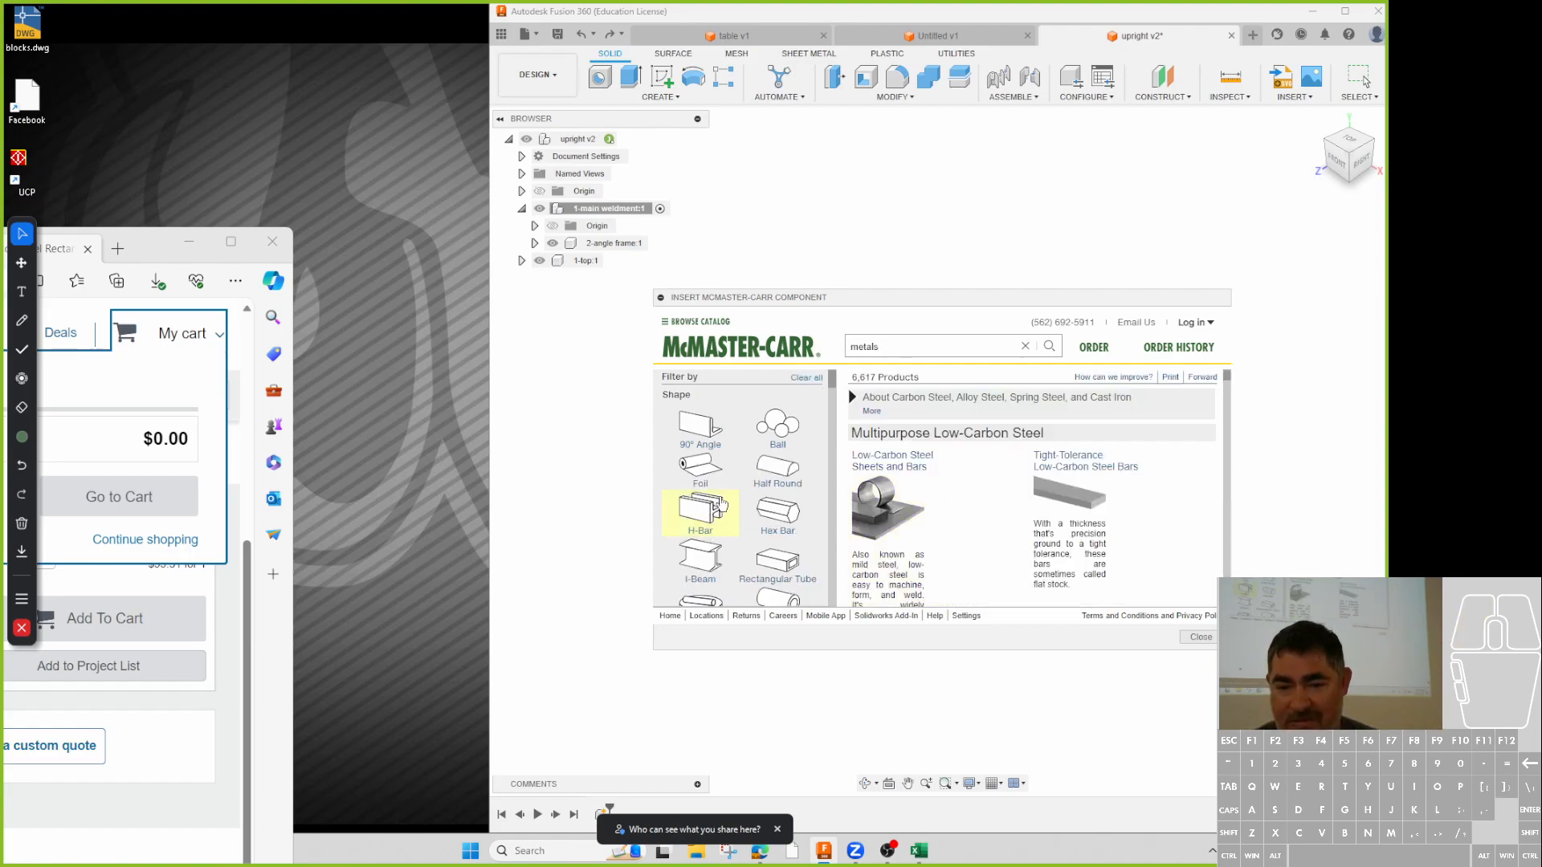
{"action": "scroll", "coordinate": [730, 488], "scroll_direction": "up", "scroll_amount": 3}
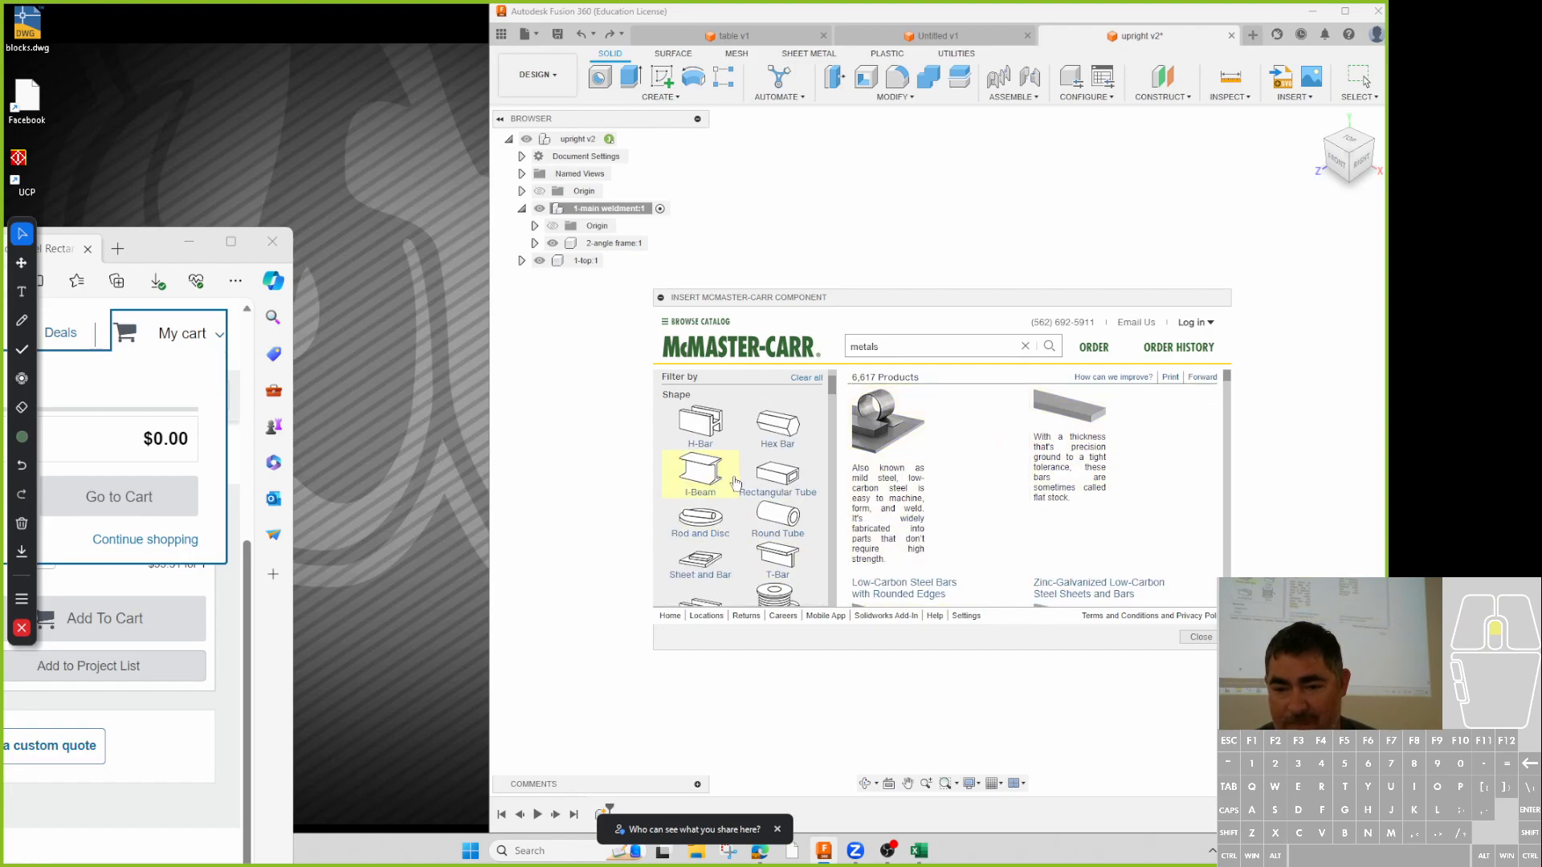
{"action": "scroll", "coordinate": [755, 508], "scroll_direction": "up", "scroll_amount": 1}
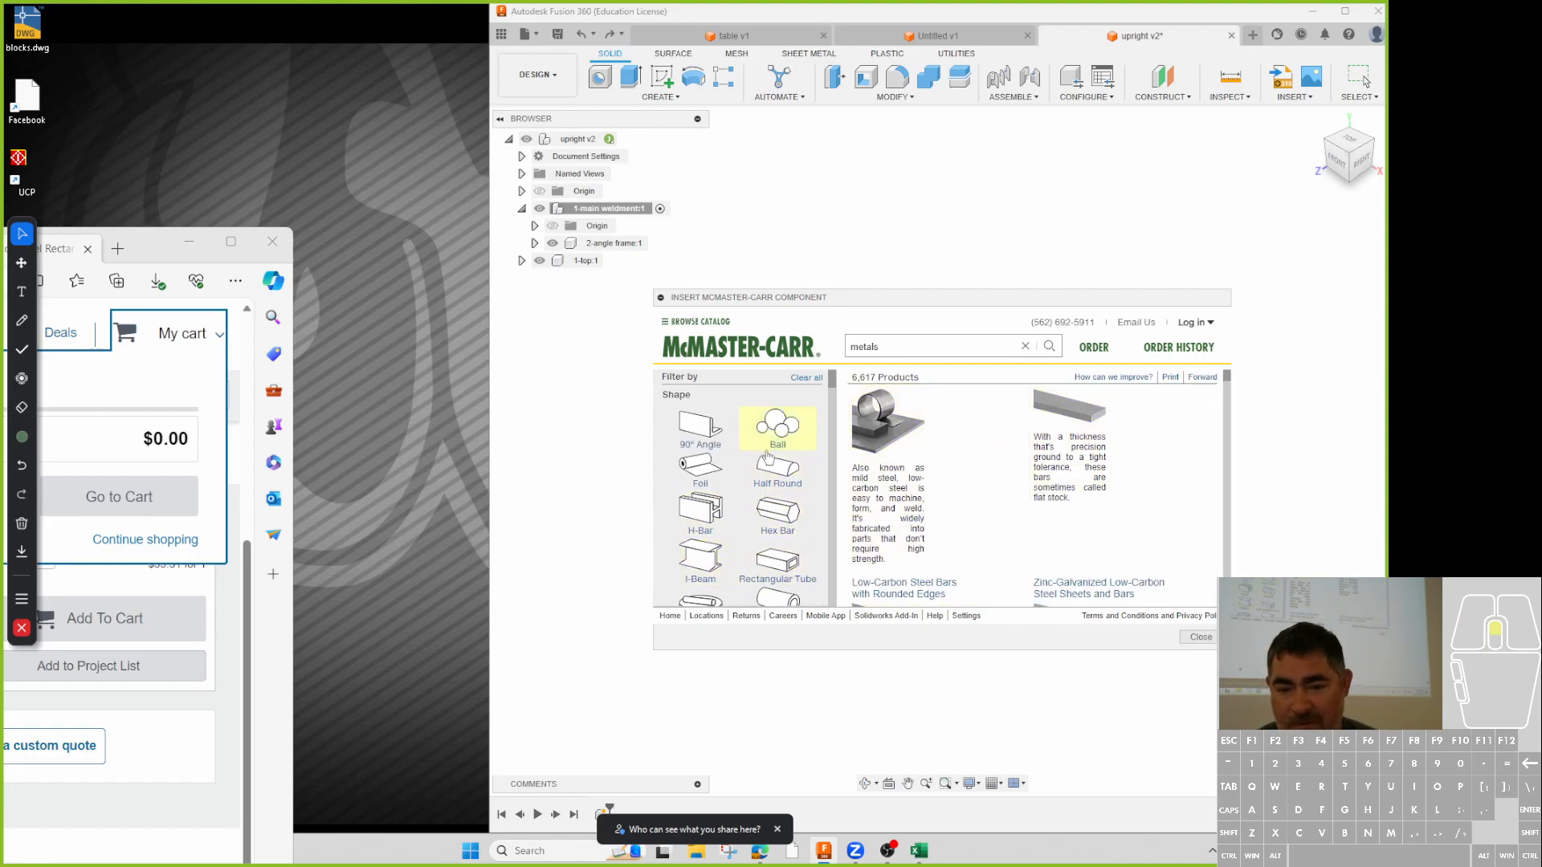
{"action": "scroll", "coordinate": [775, 482], "scroll_direction": "down", "scroll_amount": 2}
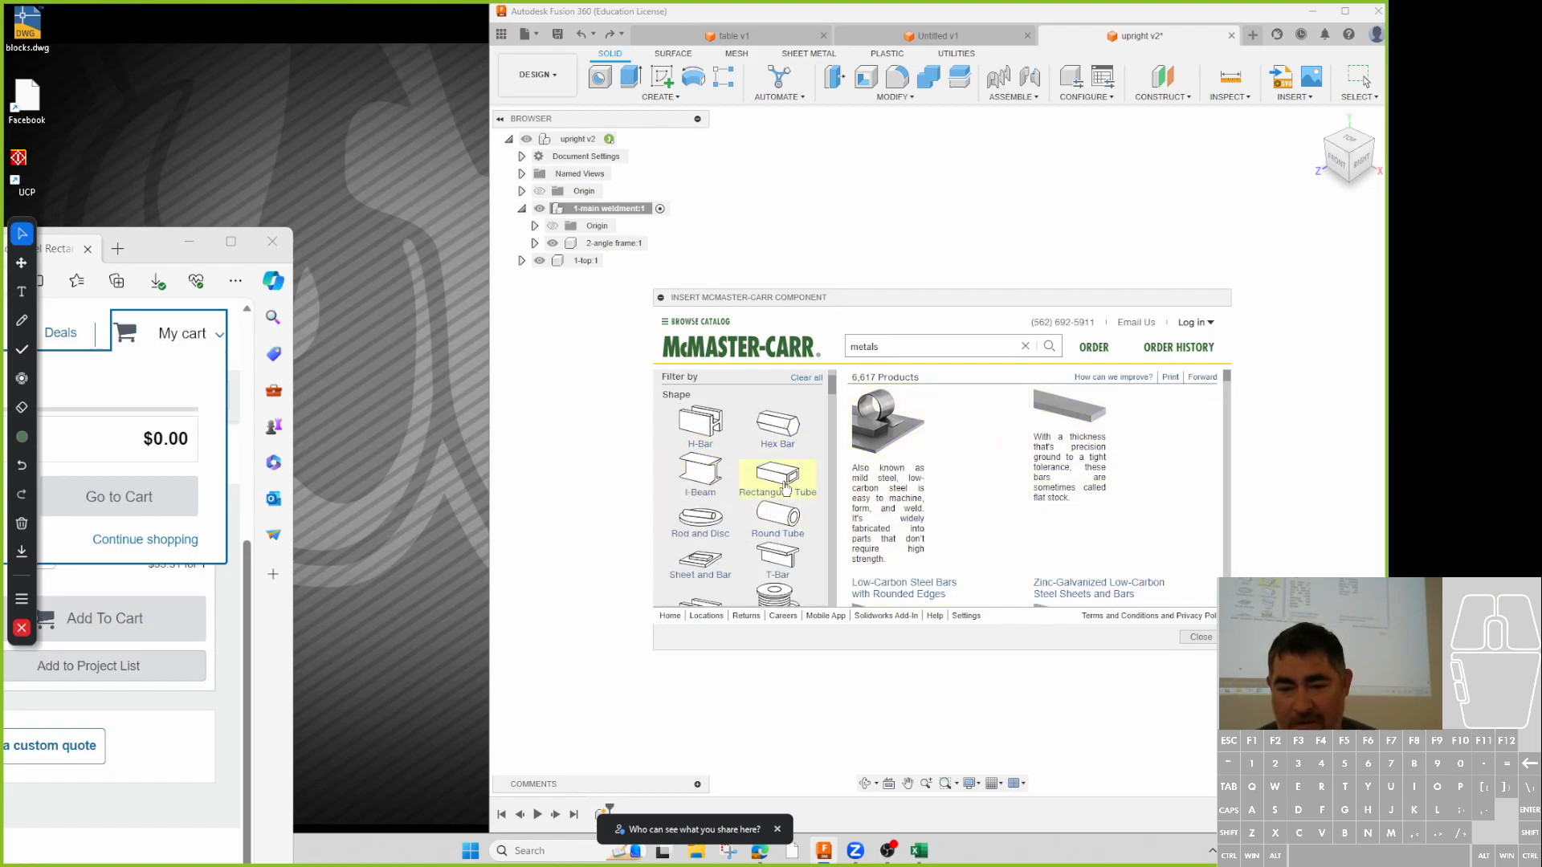
{"action": "left_click", "coordinate": [785, 488]}
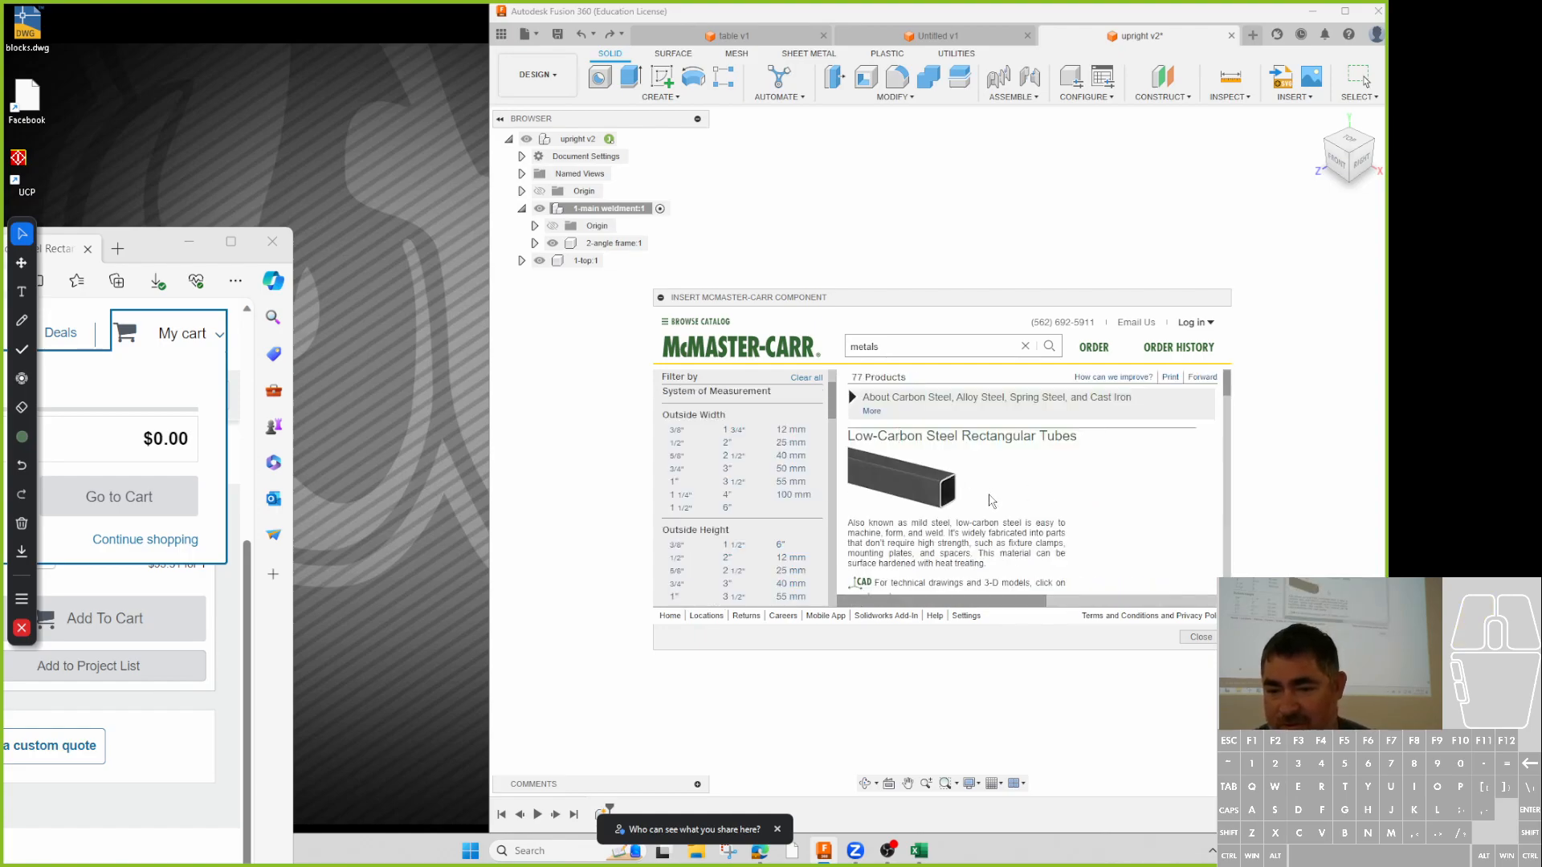
- Filter the steel rectangular tubes to a 2" outside width and a 2" outside height
{"action": "scroll", "coordinate": [992, 502], "scroll_direction": "down", "scroll_amount": 5}
{"action": "scroll", "coordinate": [996, 504], "scroll_direction": "down", "scroll_amount": 4}
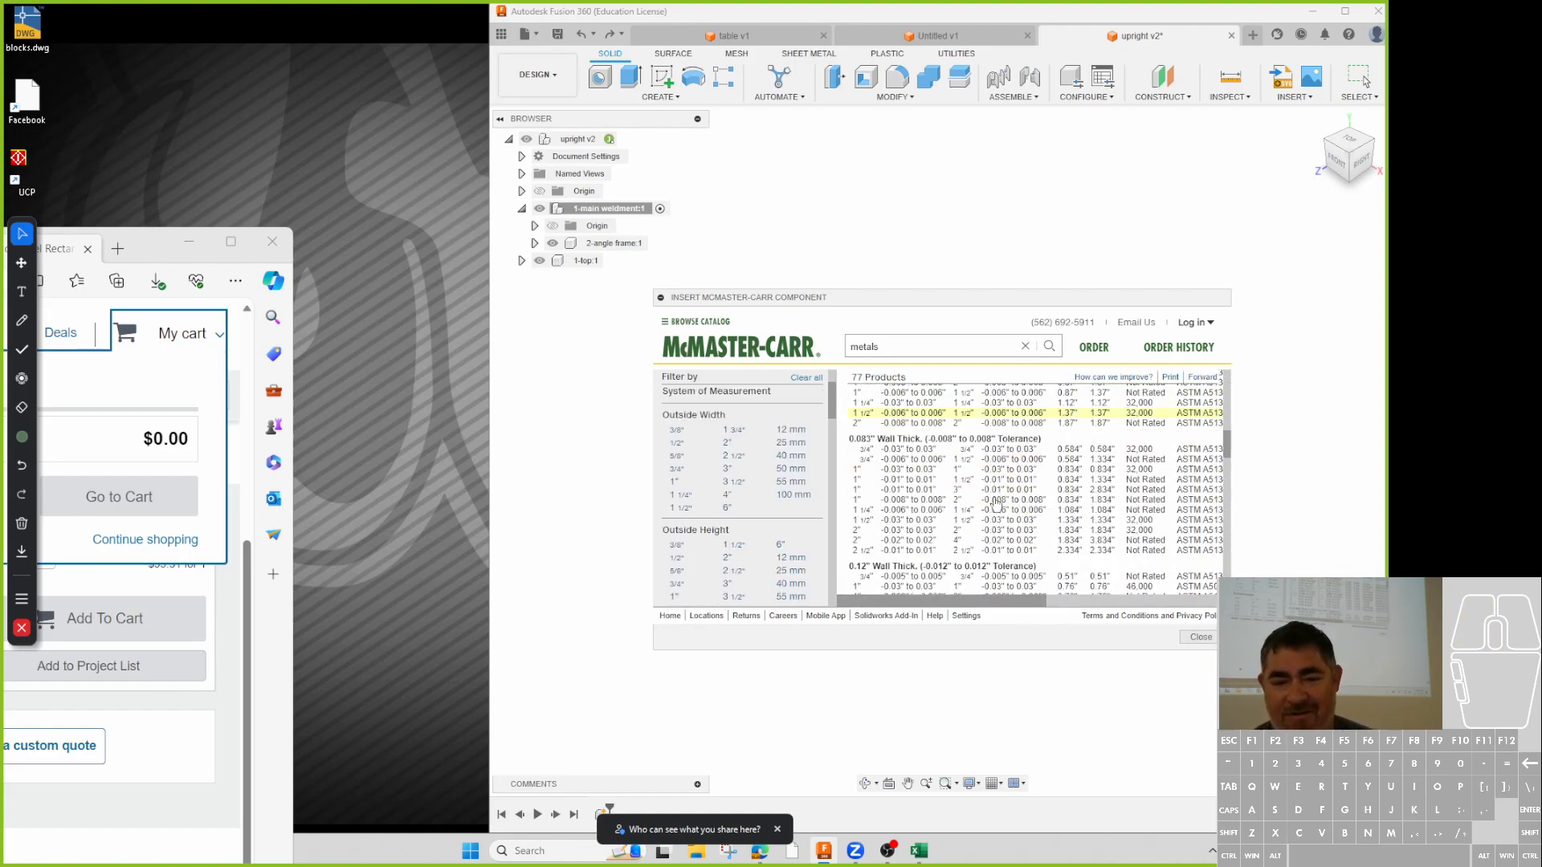
{"action": "left_click", "coordinate": [727, 445]}
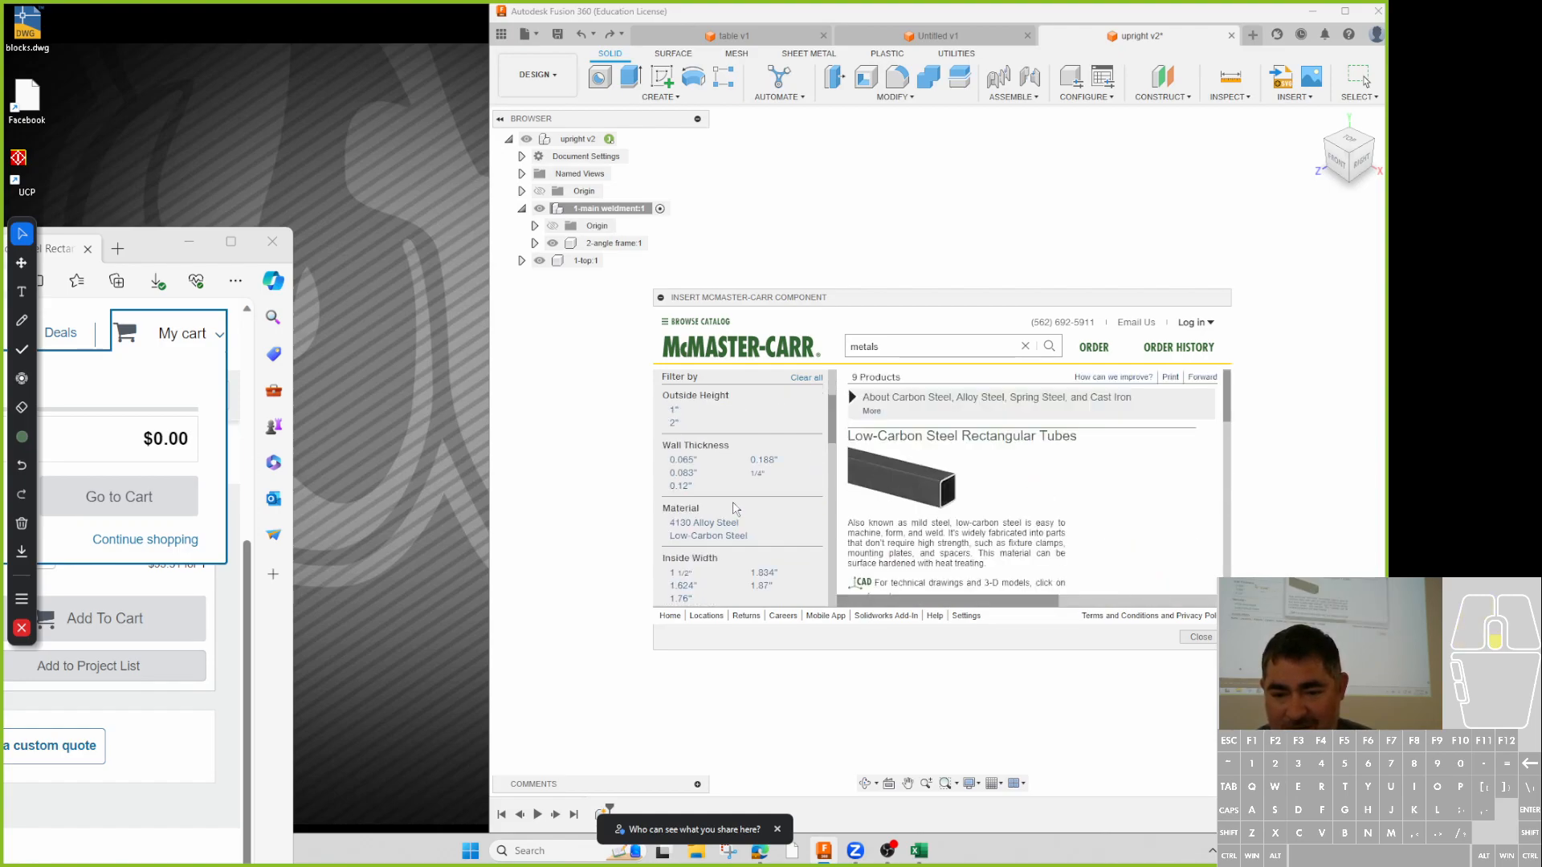
{"action": "left_click", "coordinate": [674, 422]}
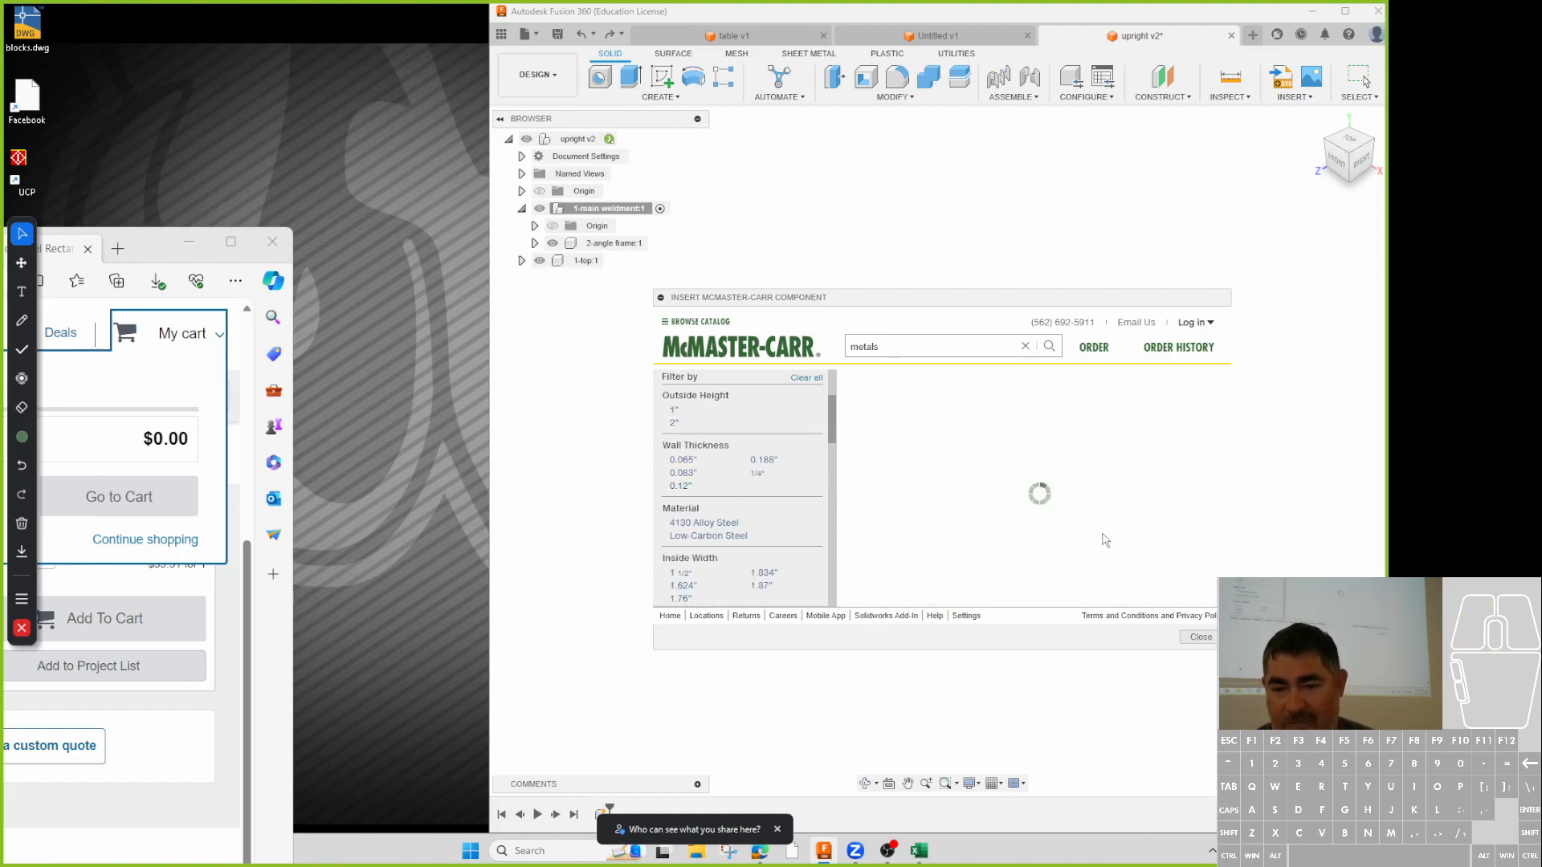
- Insert the 3 ft length of the 2" x 2" low-carbon steel tube with 0.065" wall and accept its default position
{"action": "scroll", "coordinate": [1092, 514], "scroll_direction": "down", "scroll_amount": 8}
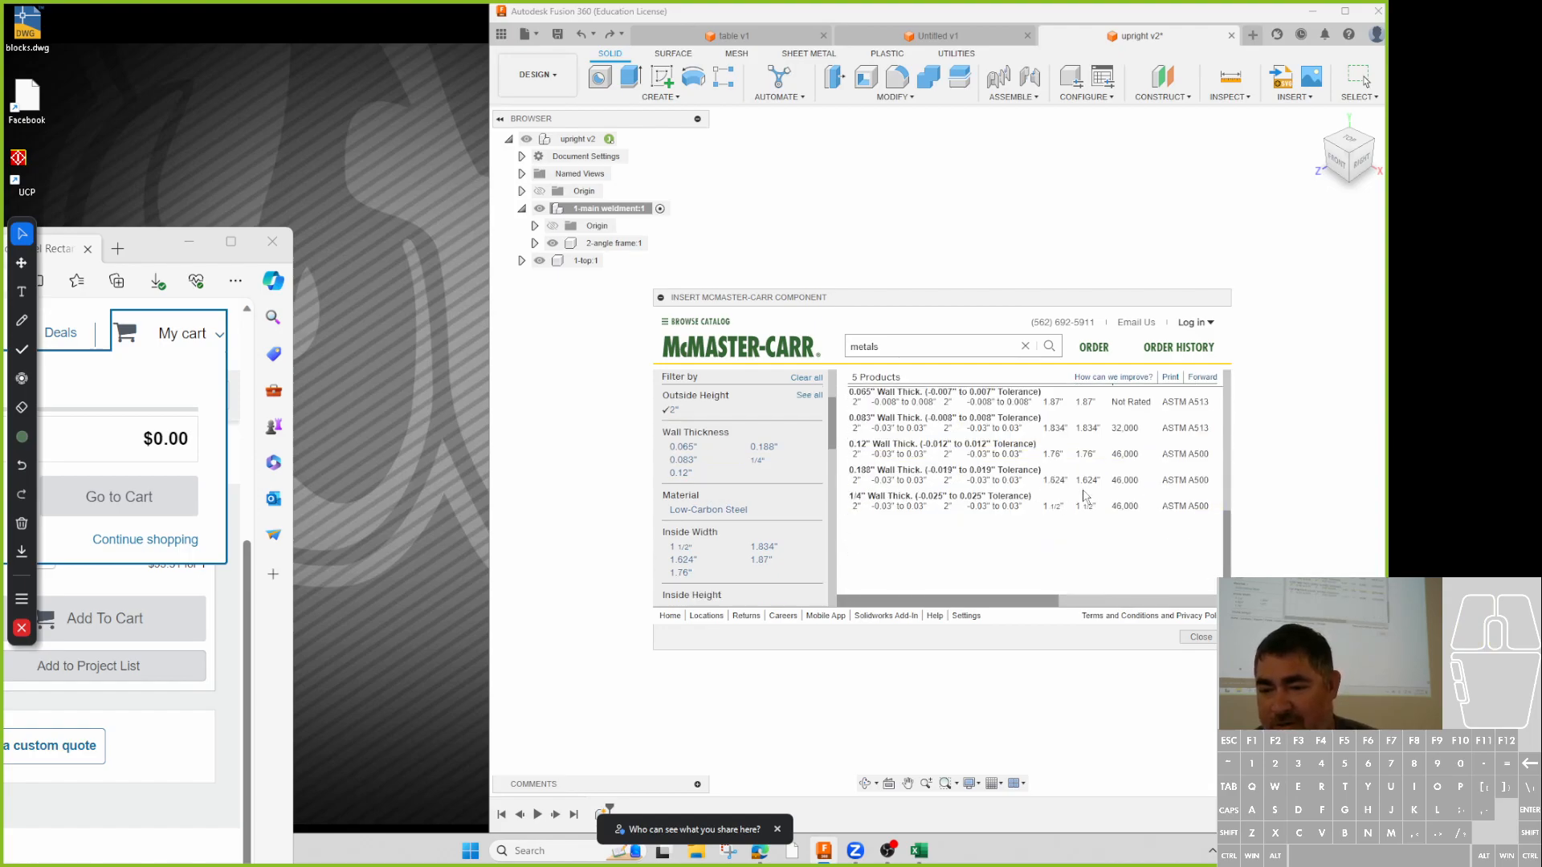
{"action": "scroll", "coordinate": [1109, 451], "scroll_direction": "up", "scroll_amount": 1}
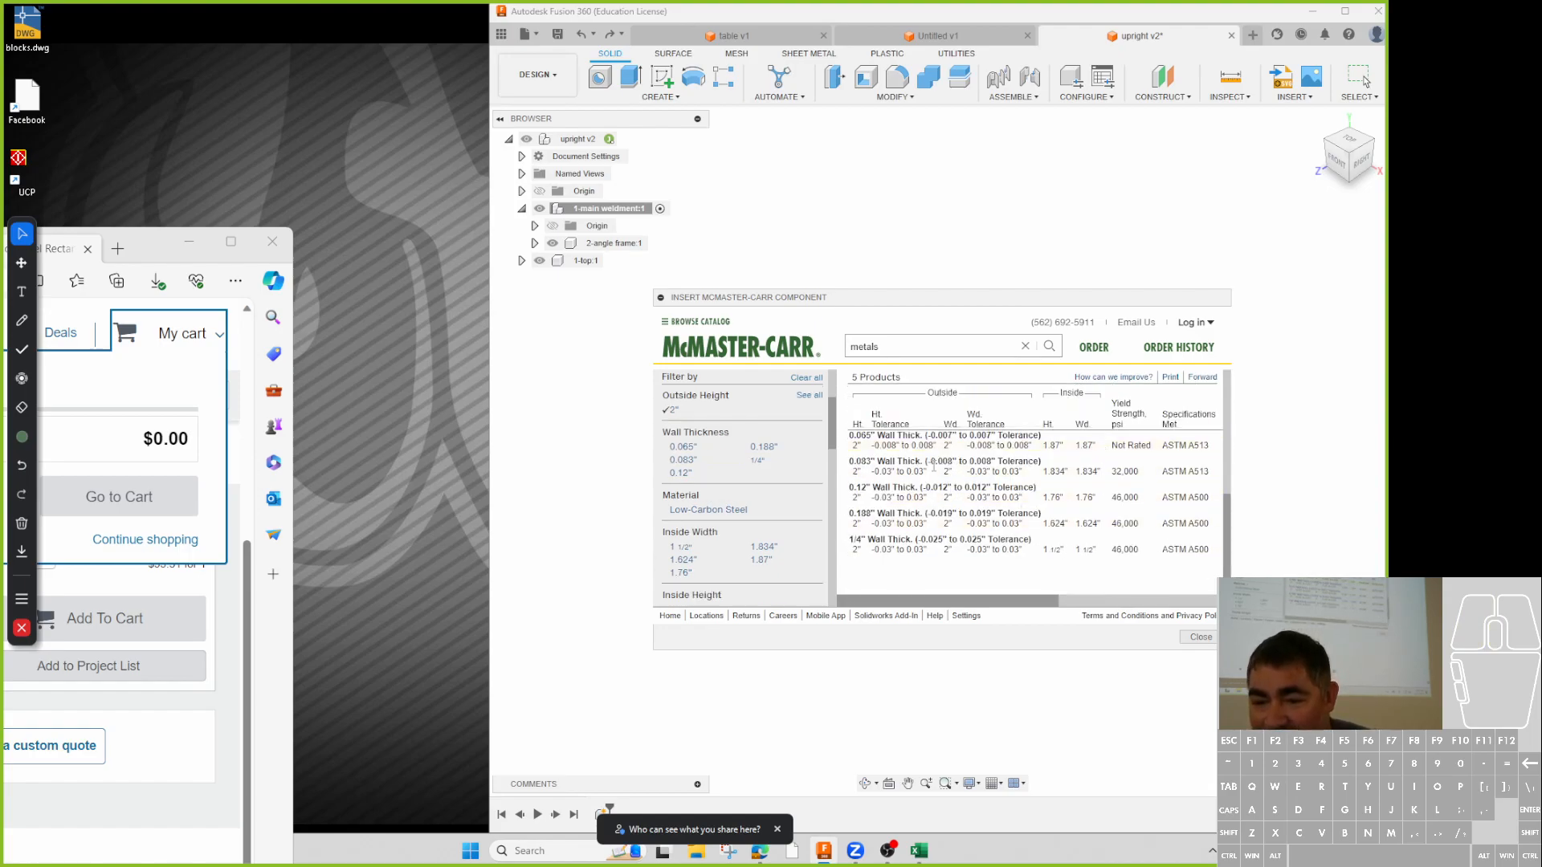
{"action": "left_click", "coordinate": [897, 442]}
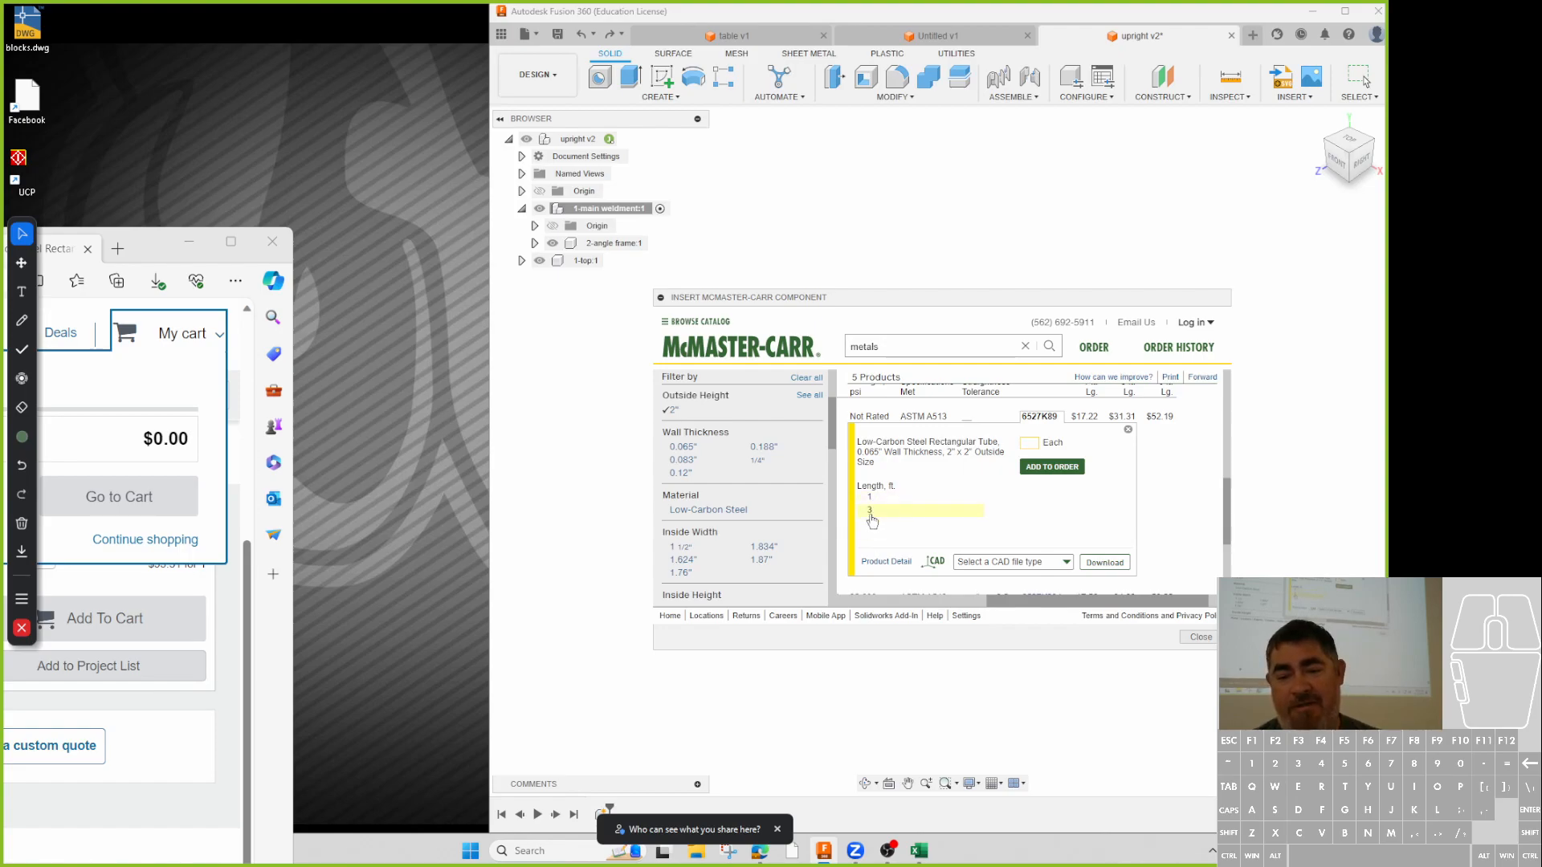
{"action": "left_click", "coordinate": [905, 512]}
{"action": "left_click", "coordinate": [1105, 535]}
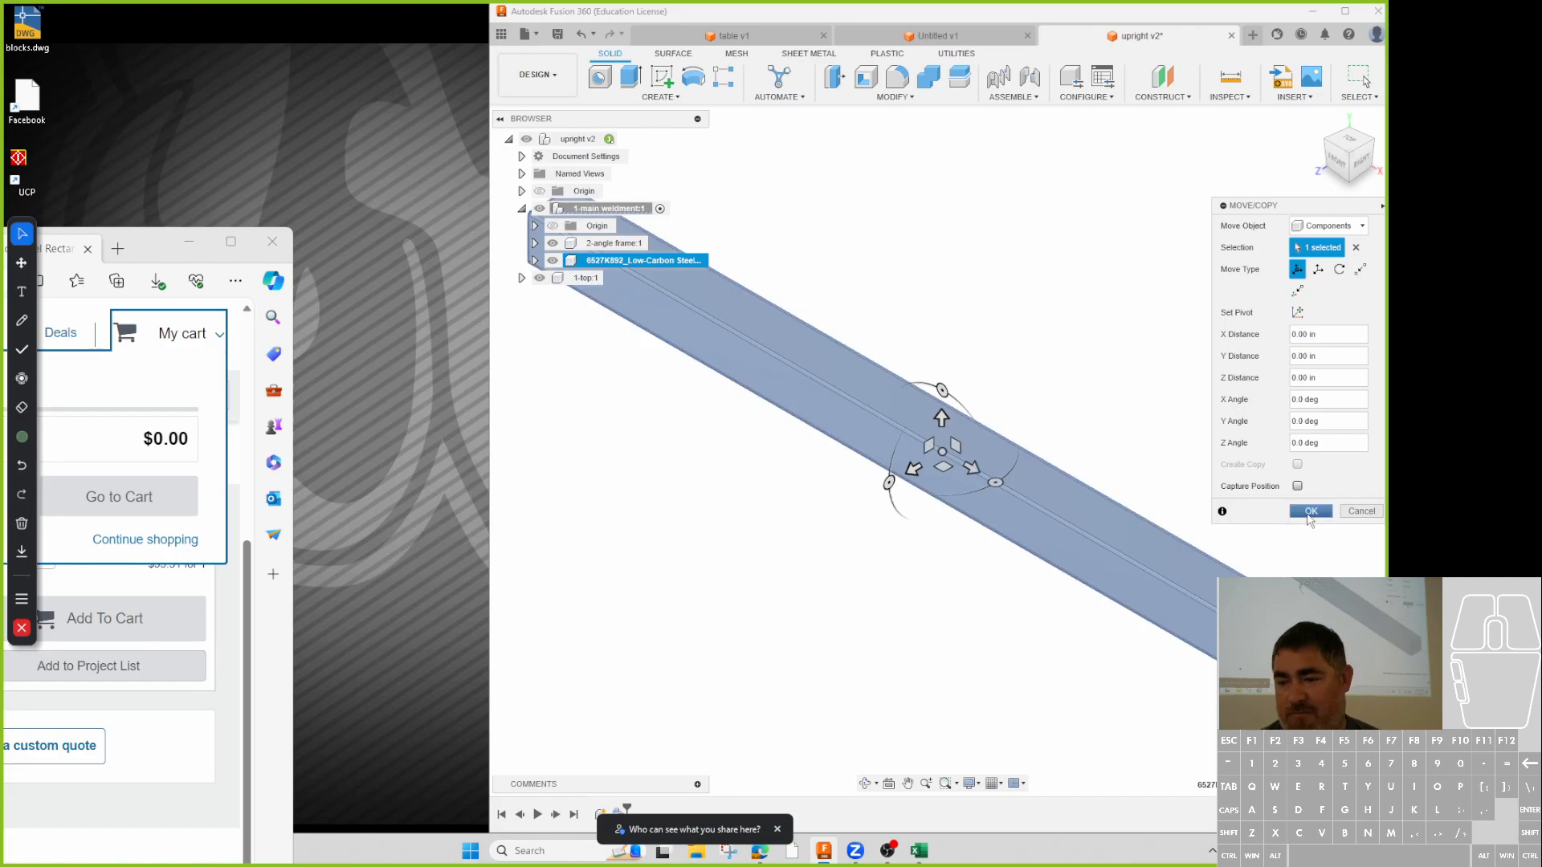
{"action": "left_click", "coordinate": [1310, 511]}
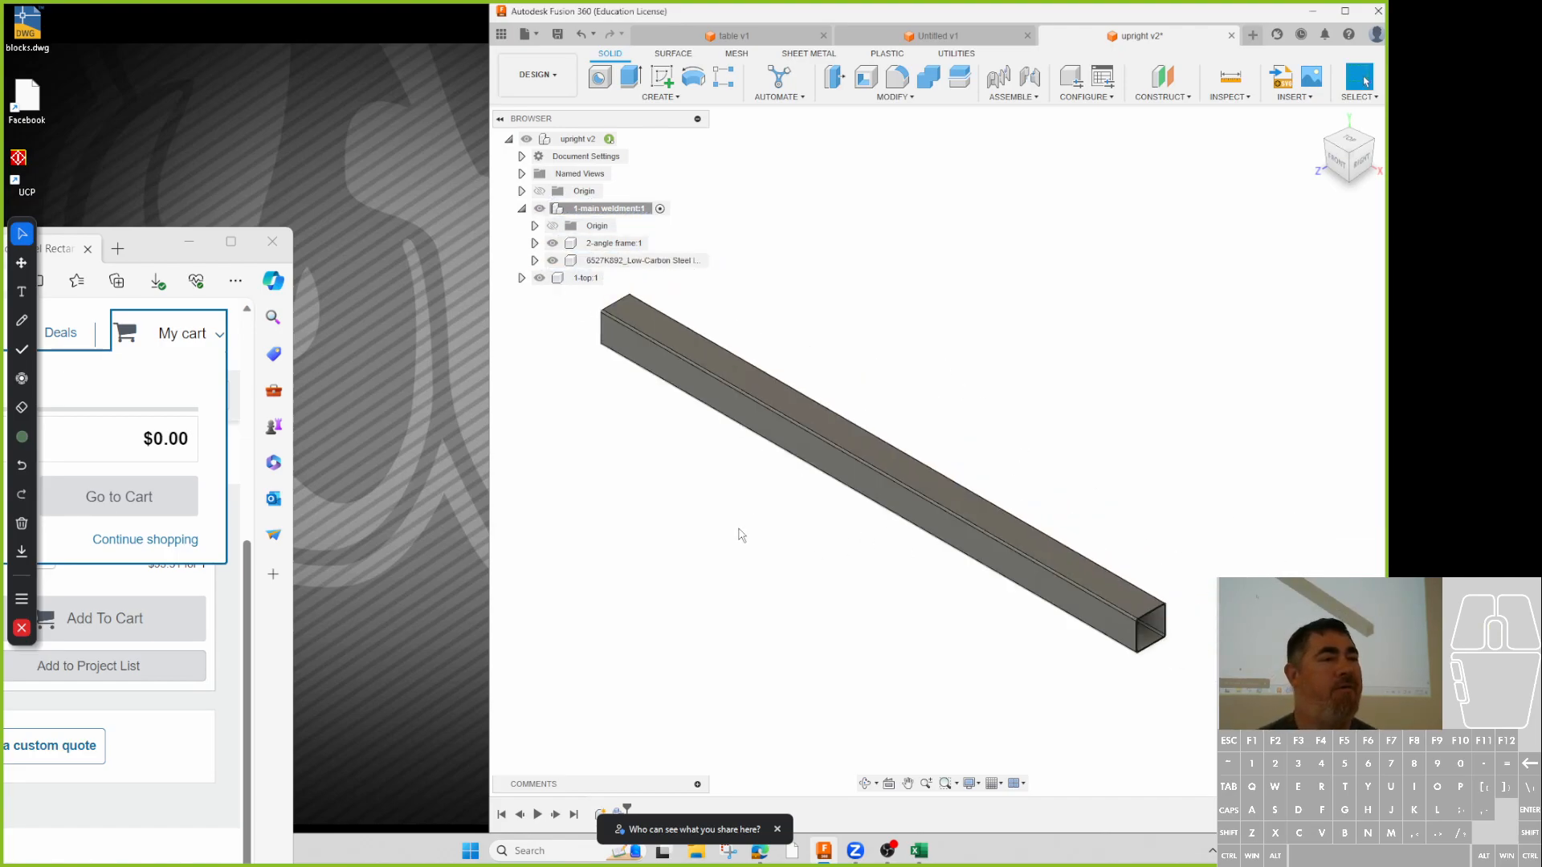
- Extrude the inserted tube's end face by -12 in as a new body
{"action": "left_click", "coordinate": [631, 78]}
{"action": "scroll", "coordinate": [1175, 604], "scroll_direction": "up", "scroll_amount": 2}
{"action": "scroll", "coordinate": [1176, 604], "scroll_direction": "up", "scroll_amount": 5}
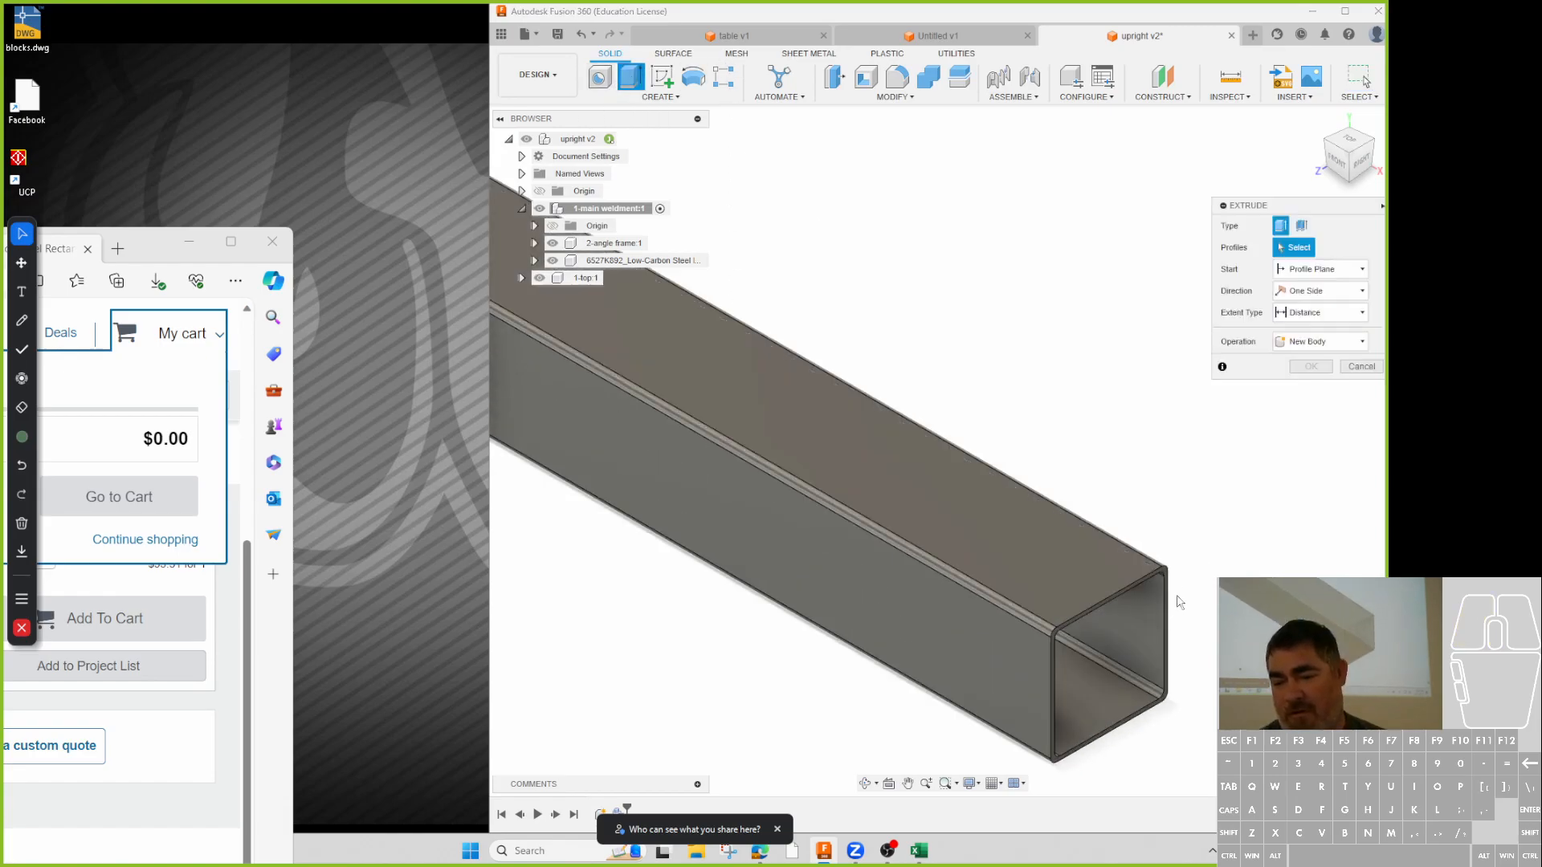
{"action": "left_click", "coordinate": [1145, 552]}
{"action": "key", "text": "BackSpace"}
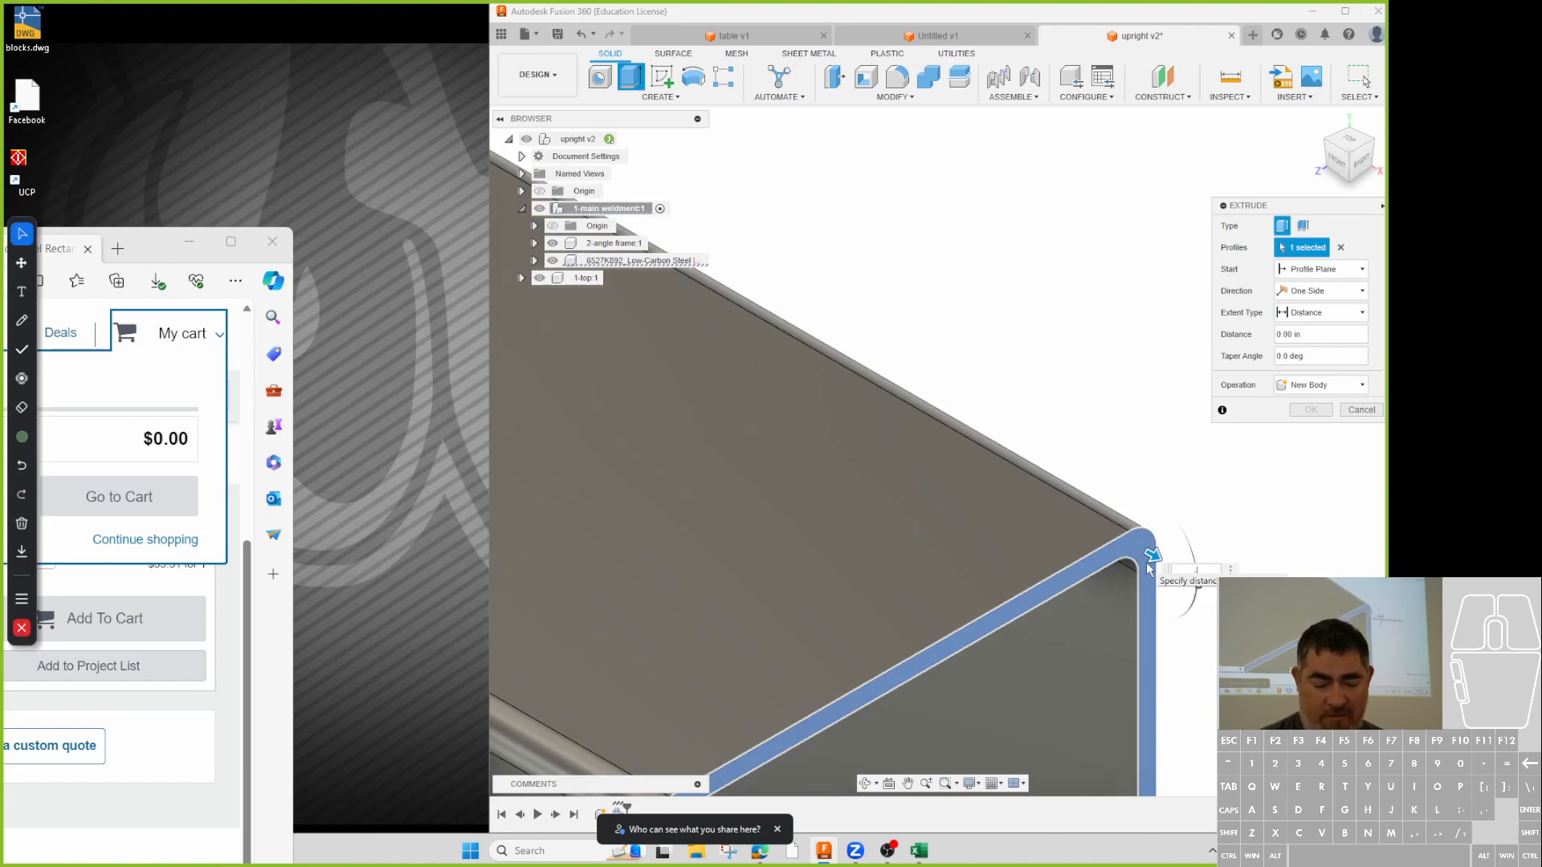
{"action": "type", "text": "-12"}
{"action": "key", "text": "Return"}
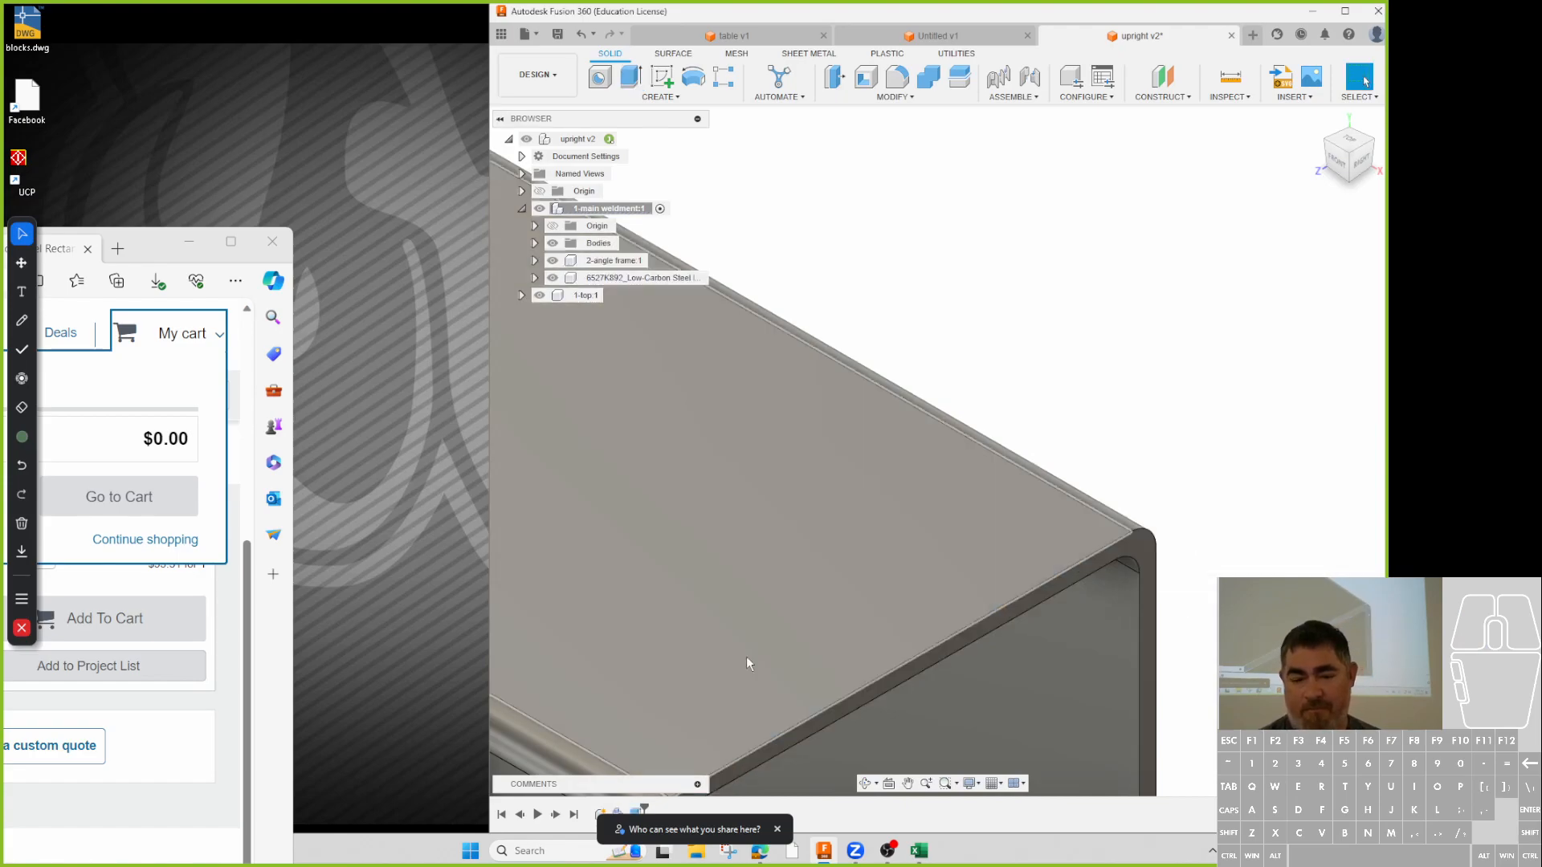
- Edit the tube's -12 in extrusion so that its operation is Cut
{"action": "double_click", "coordinate": [639, 811]}
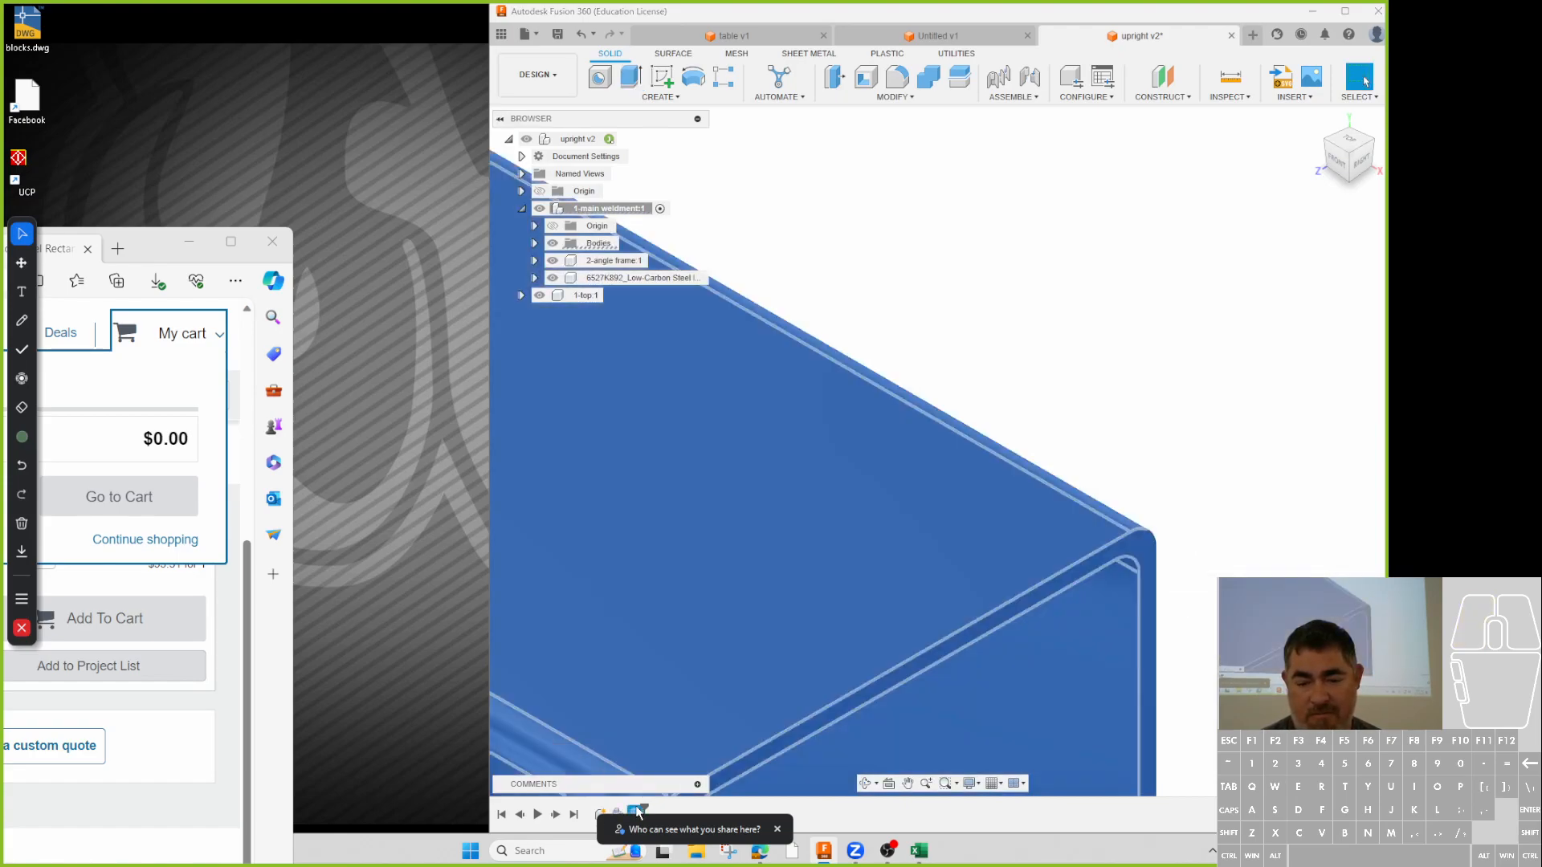
{"action": "left_click", "coordinate": [1321, 385]}
{"action": "left_click", "coordinate": [1298, 418]}
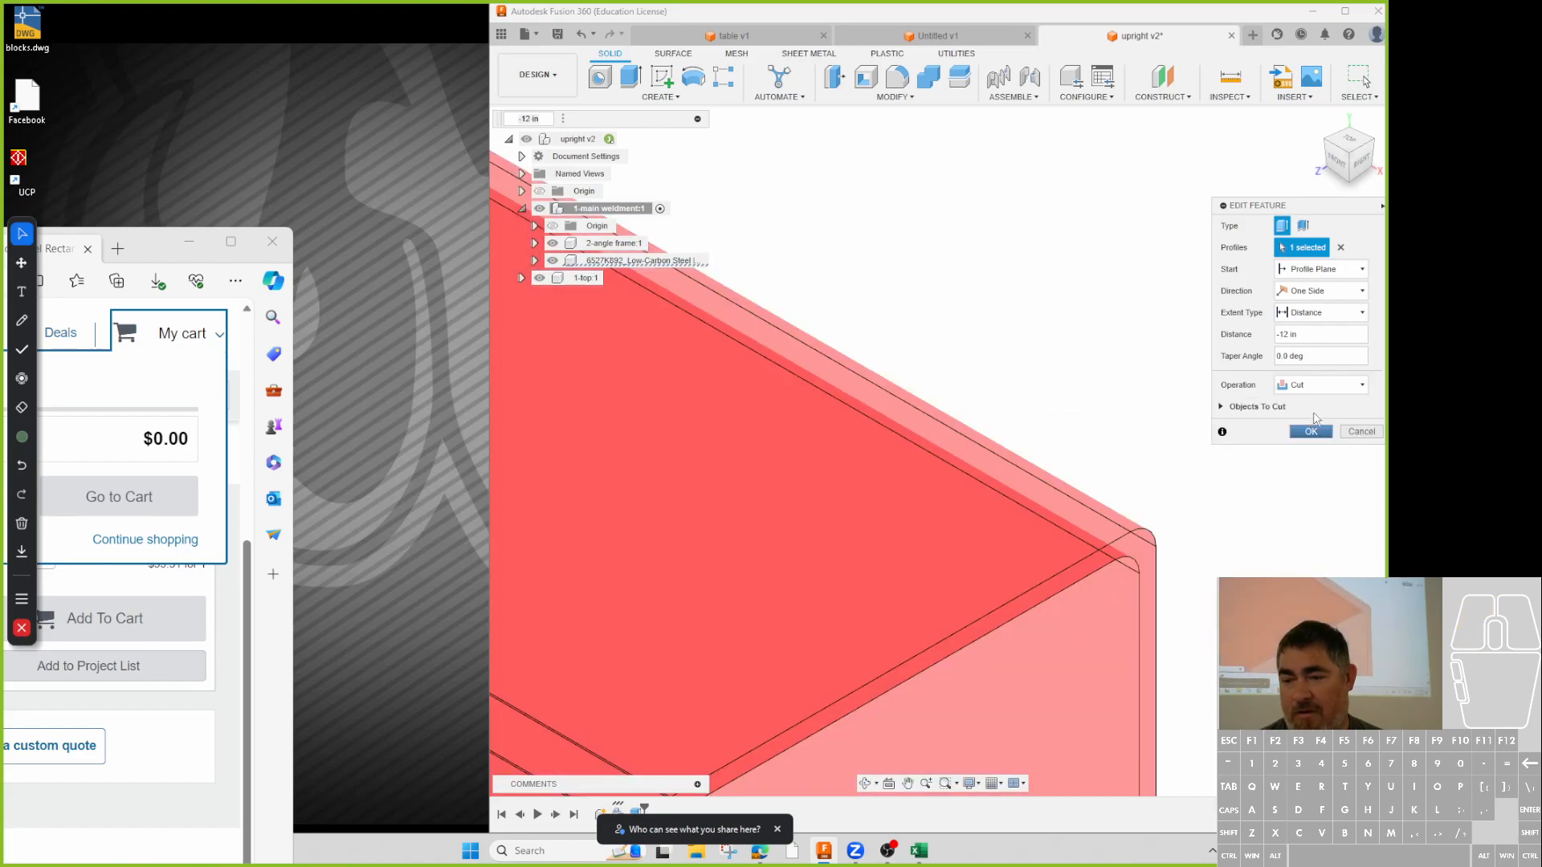
{"action": "left_click", "coordinate": [1317, 411]}
{"action": "scroll", "coordinate": [1088, 592], "scroll_direction": "down", "scroll_amount": 5}
{"action": "scroll", "coordinate": [1151, 532], "scroll_direction": "down", "scroll_amount": 4}
{"action": "middle_click_drag", "start_coordinate": [709, 507], "coordinate": [784, 562]}
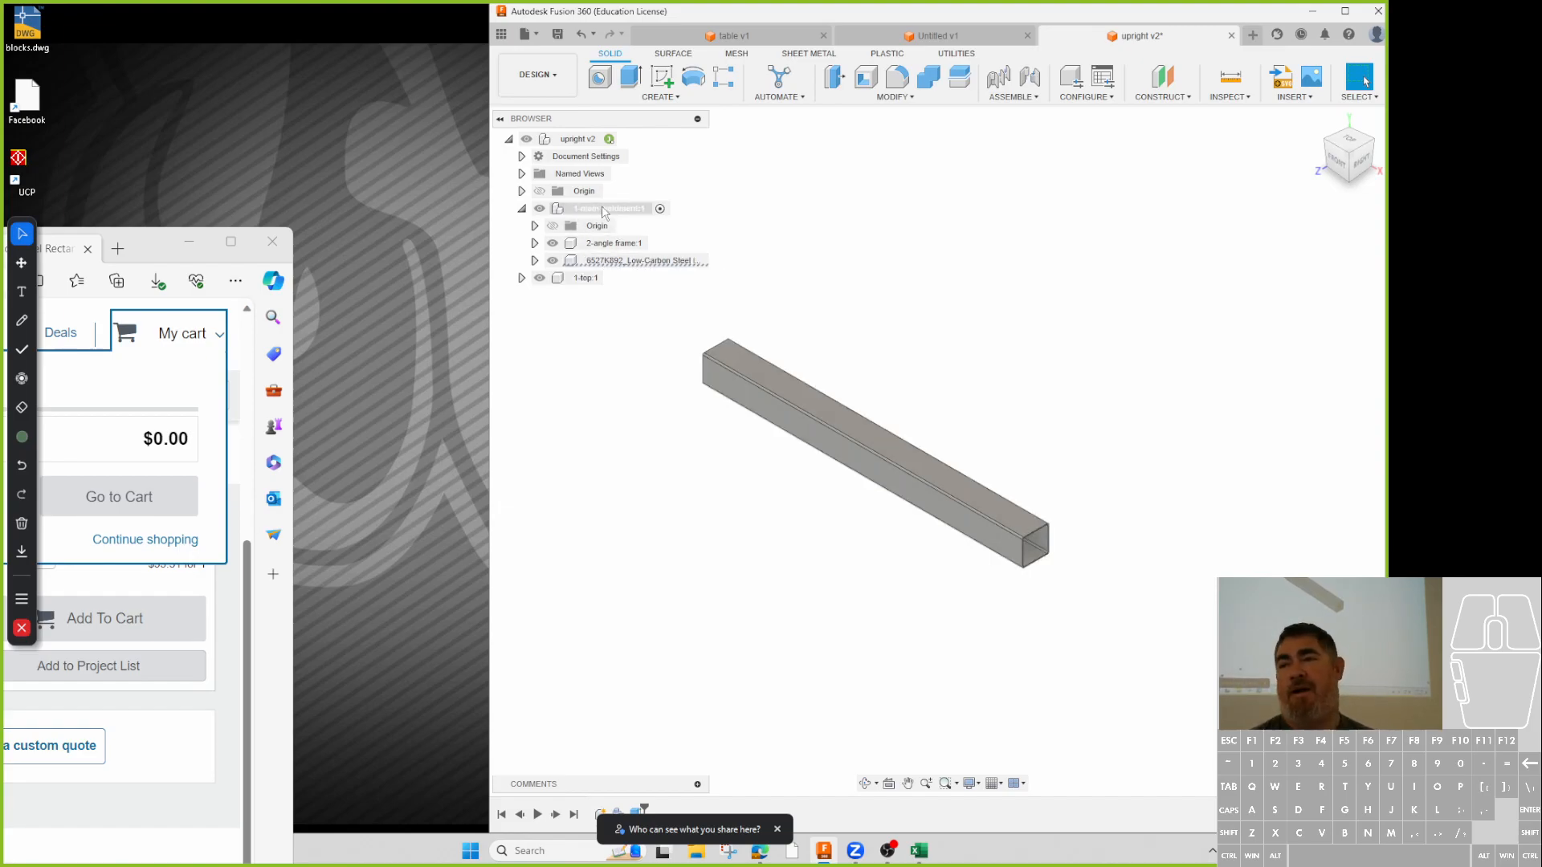
- Shorten the steel tube component's part number to 6527K892 and set its part name to Leg in its properties
{"action": "left_click", "coordinate": [648, 260]}
{"action": "right_click", "coordinate": [653, 266]}
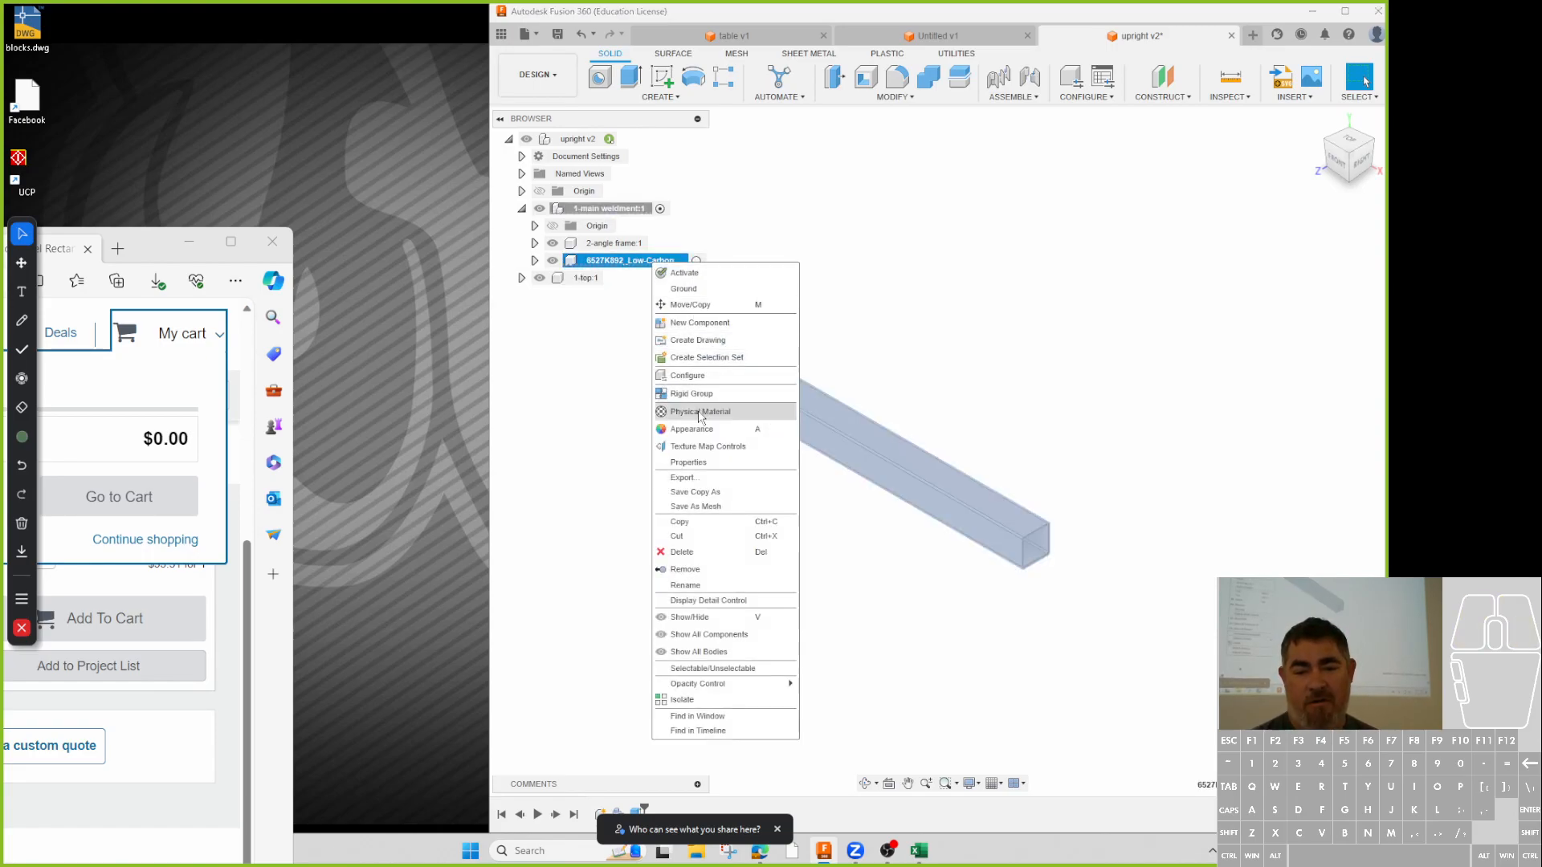
{"action": "left_click", "coordinate": [688, 463]}
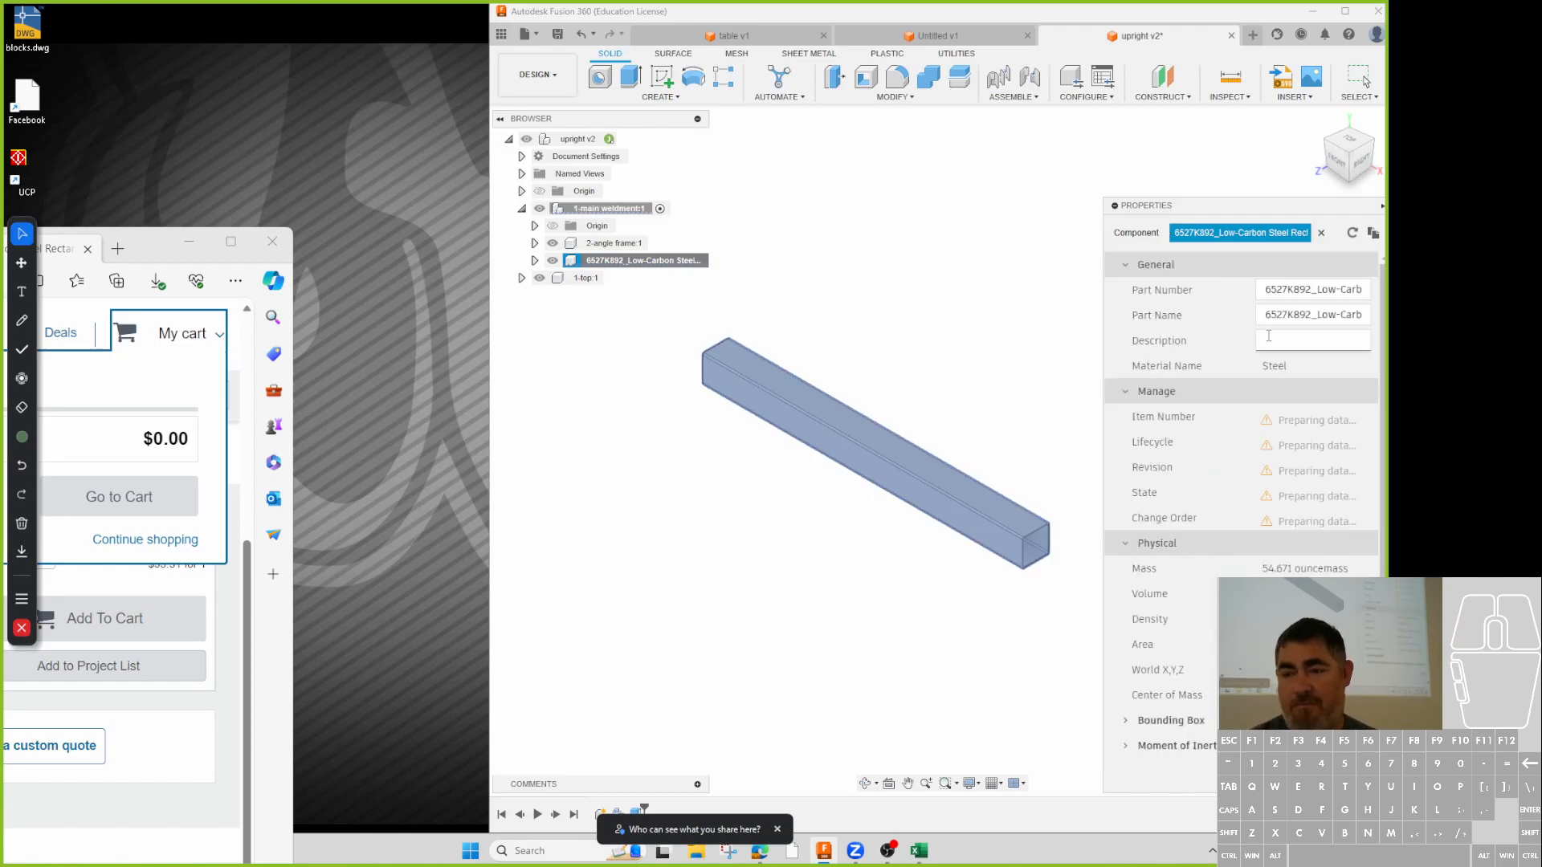
{"action": "left_click", "coordinate": [1313, 290]}
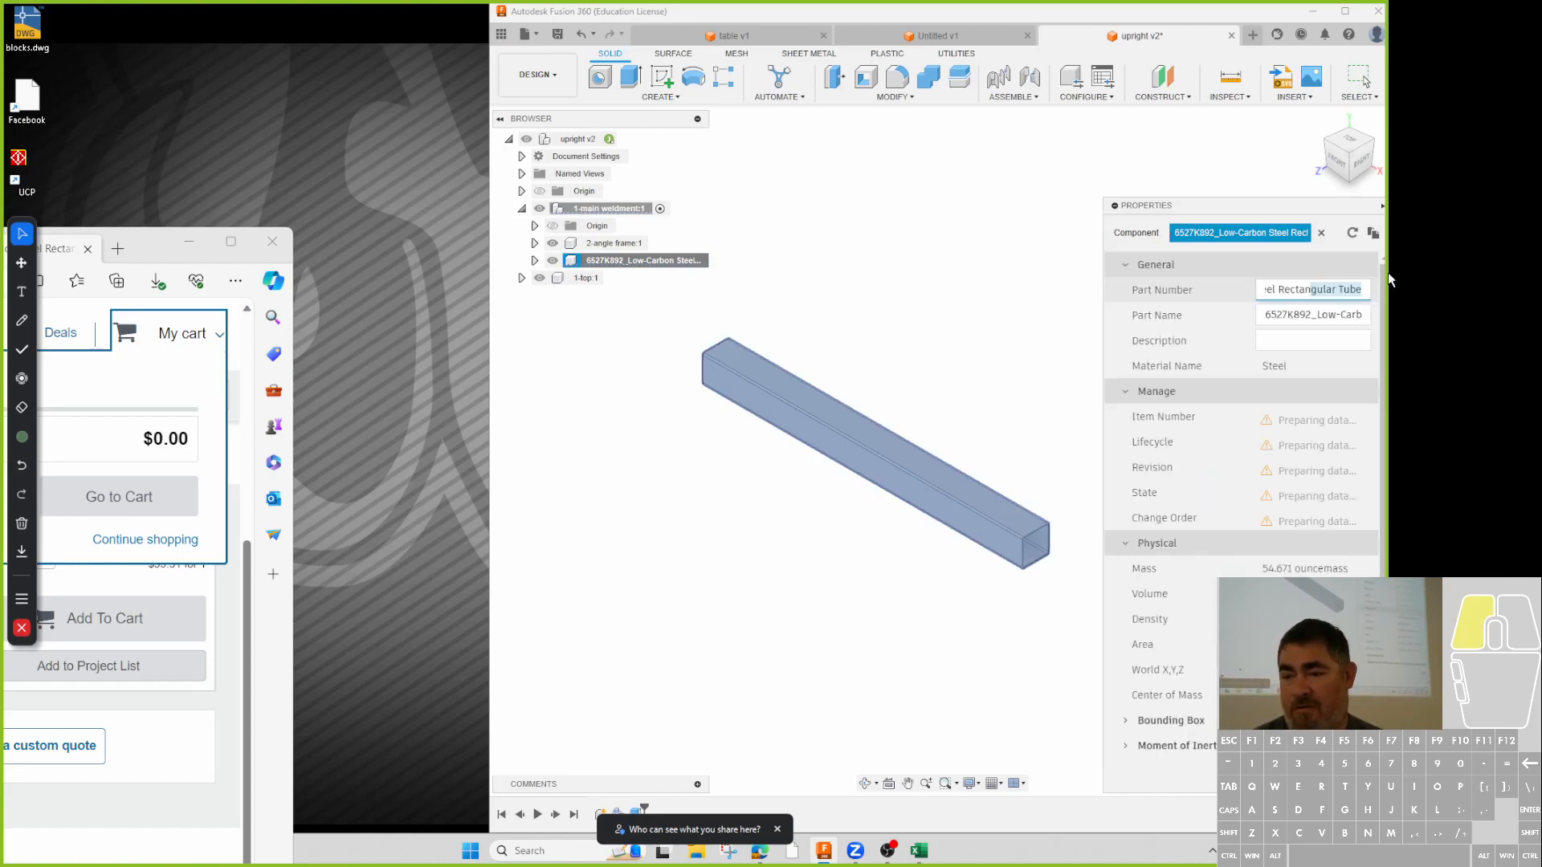
{"action": "left_click_drag", "start_coordinate": [1363, 289], "coordinate": [1312, 290]}
{"action": "key", "text": "BackSpace"}
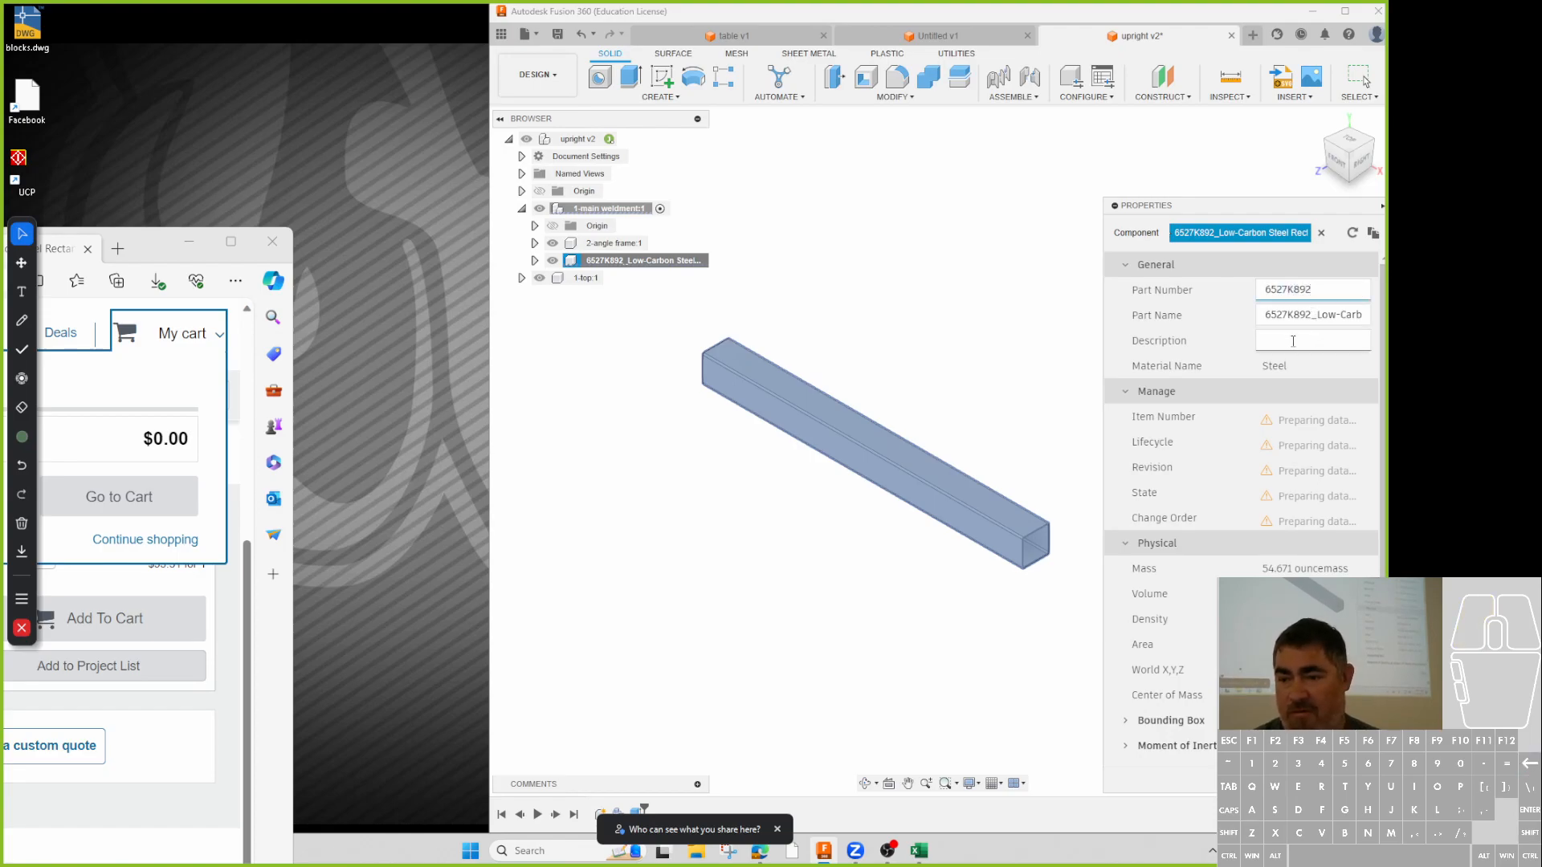
{"action": "left_click", "coordinate": [1277, 315]}
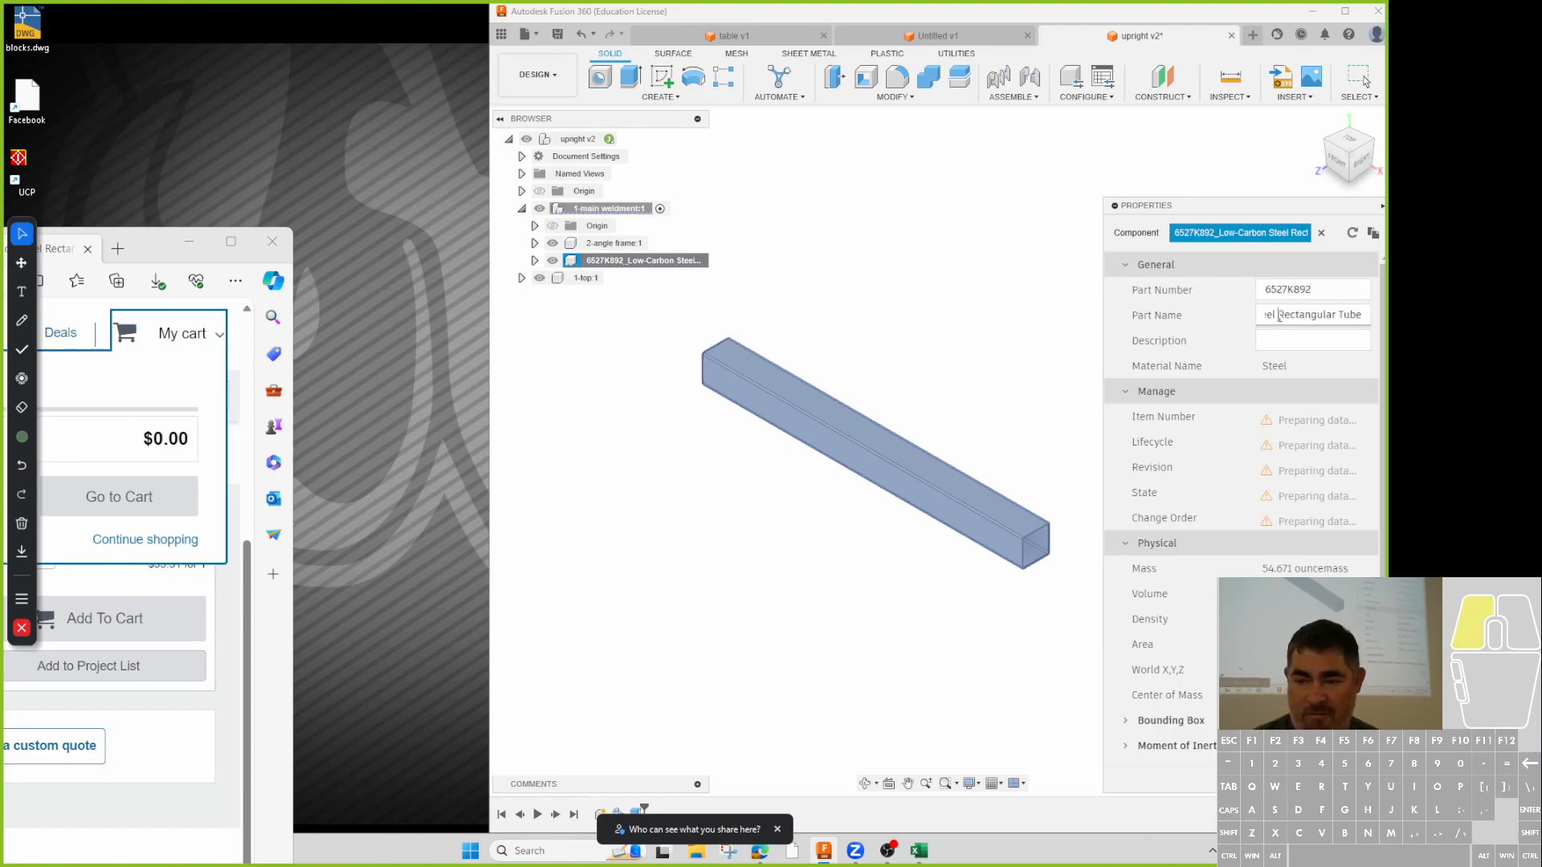
{"action": "triple_click", "coordinate": [1280, 316]}
{"action": "type", "text": "Leg"}
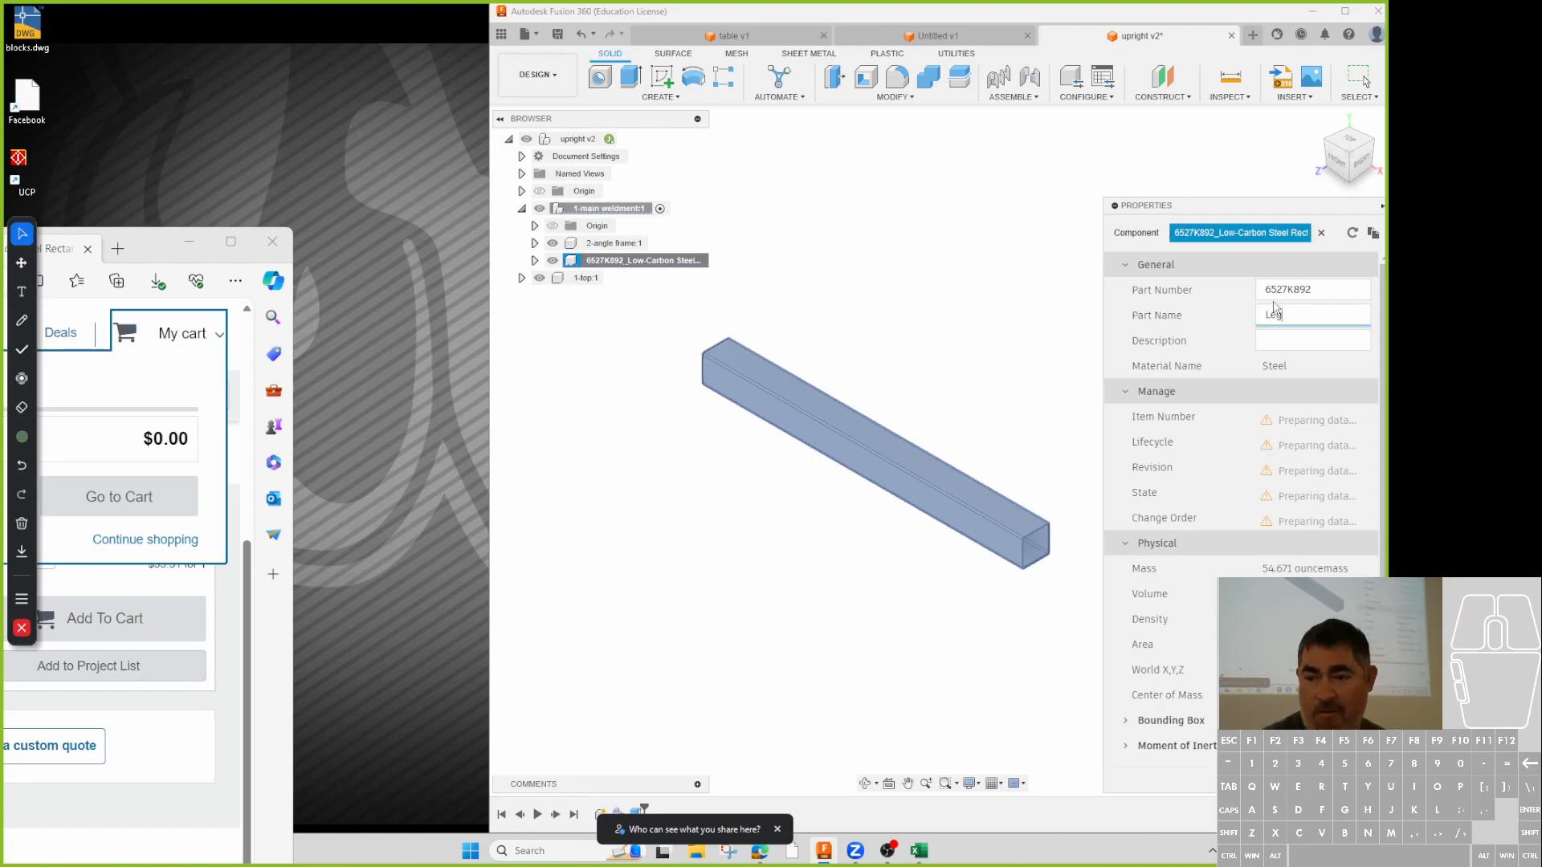
- Set the leg's description to "2x2x.065 SQ Tube" and close its properties
{"action": "left_click", "coordinate": [1277, 335]}
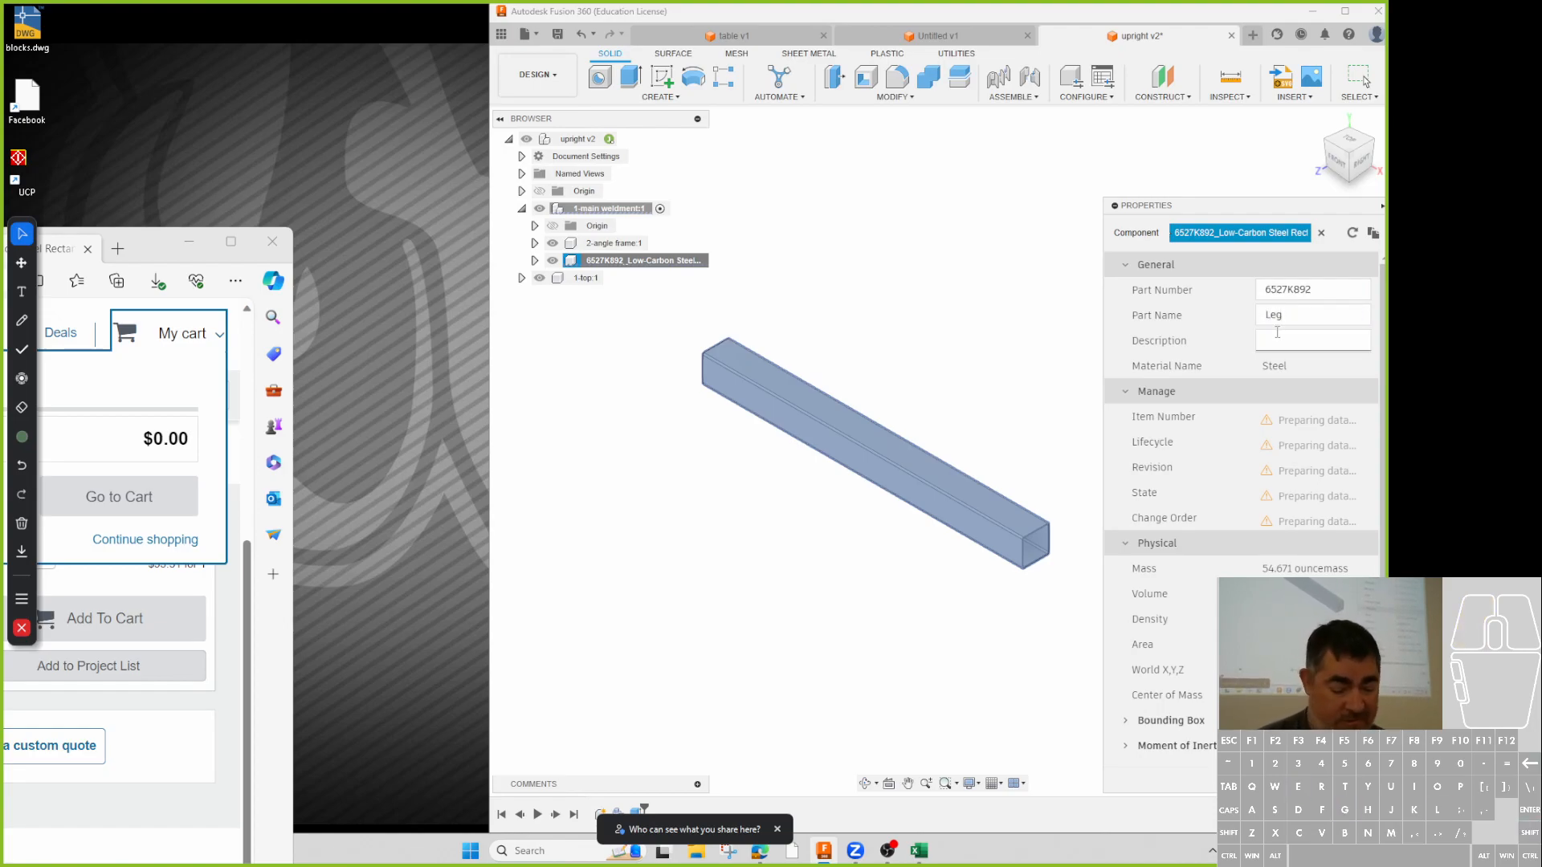
{"action": "type", "text": "2x2x"}
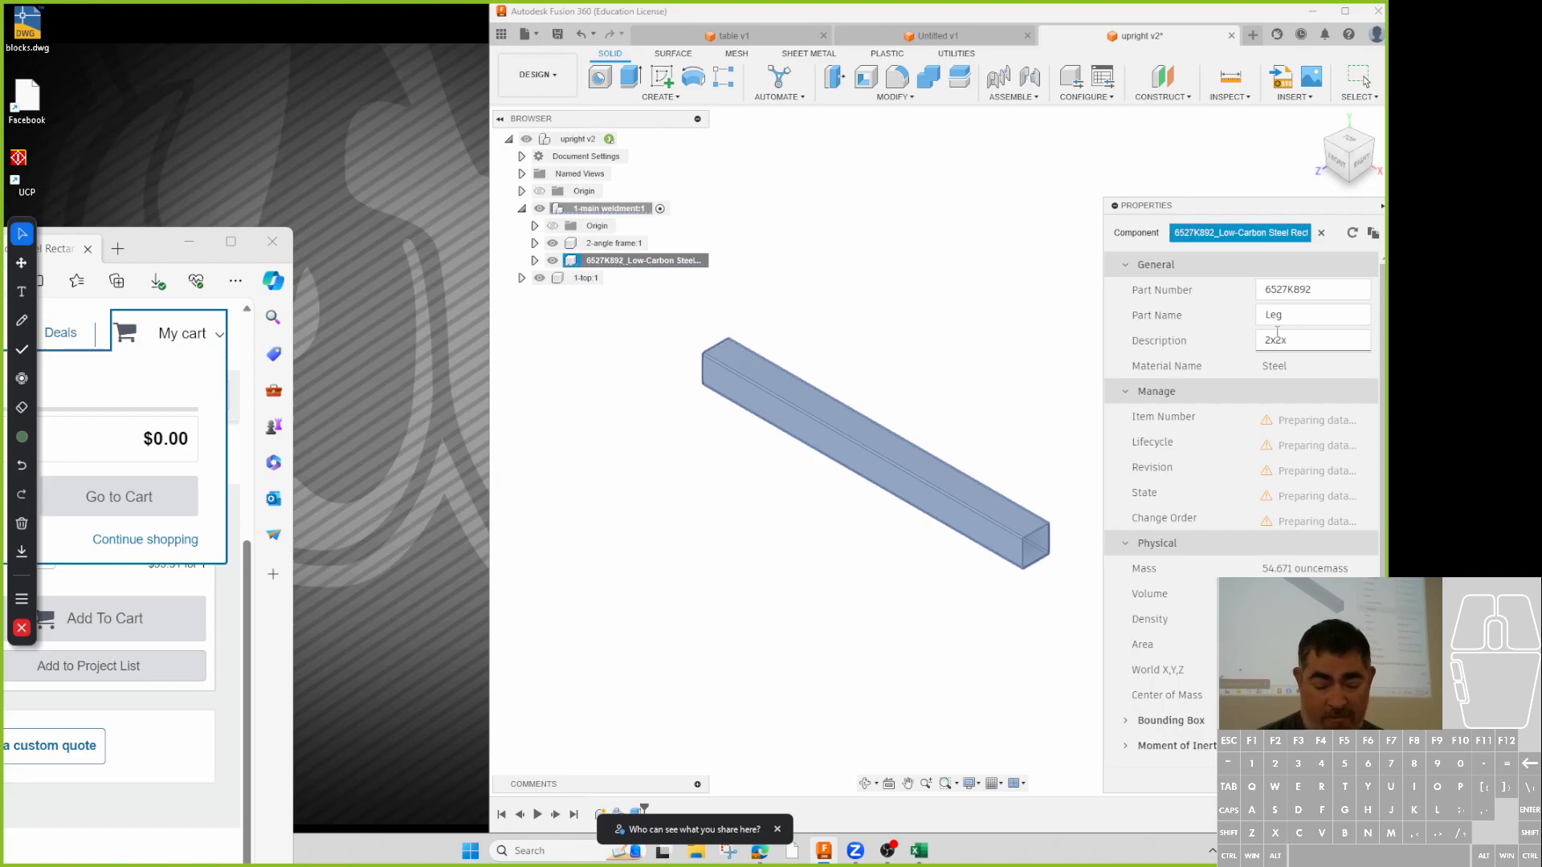
{"action": "type", "text": ".065 Sq T"}
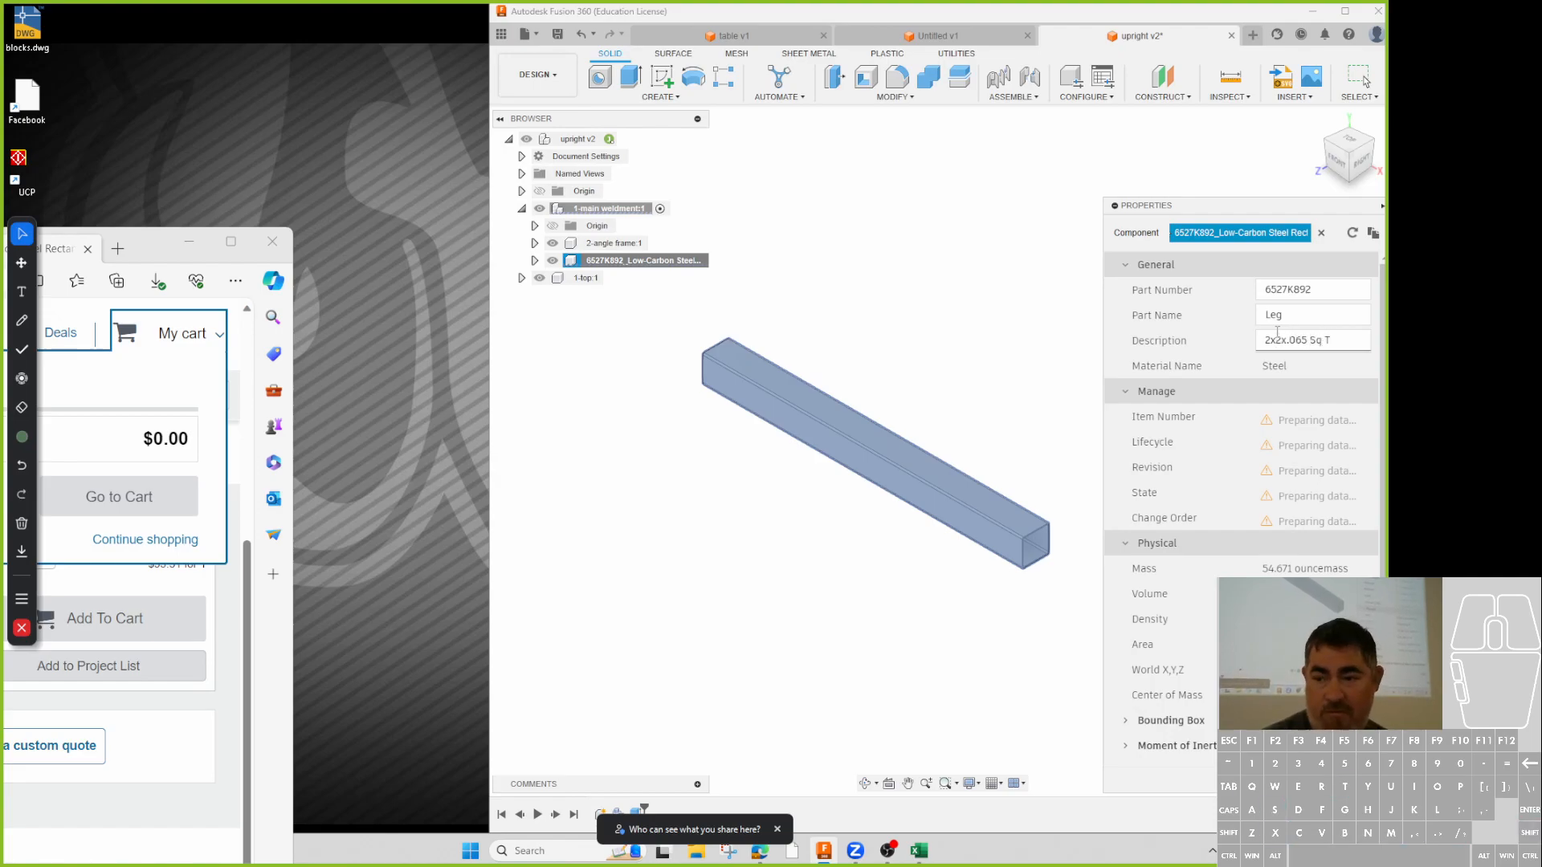
{"action": "type", "text": "ube"}
{"action": "left_click_drag", "start_coordinate": [1322, 341], "coordinate": [1310, 341]}
{"action": "type", "text": "Q"}
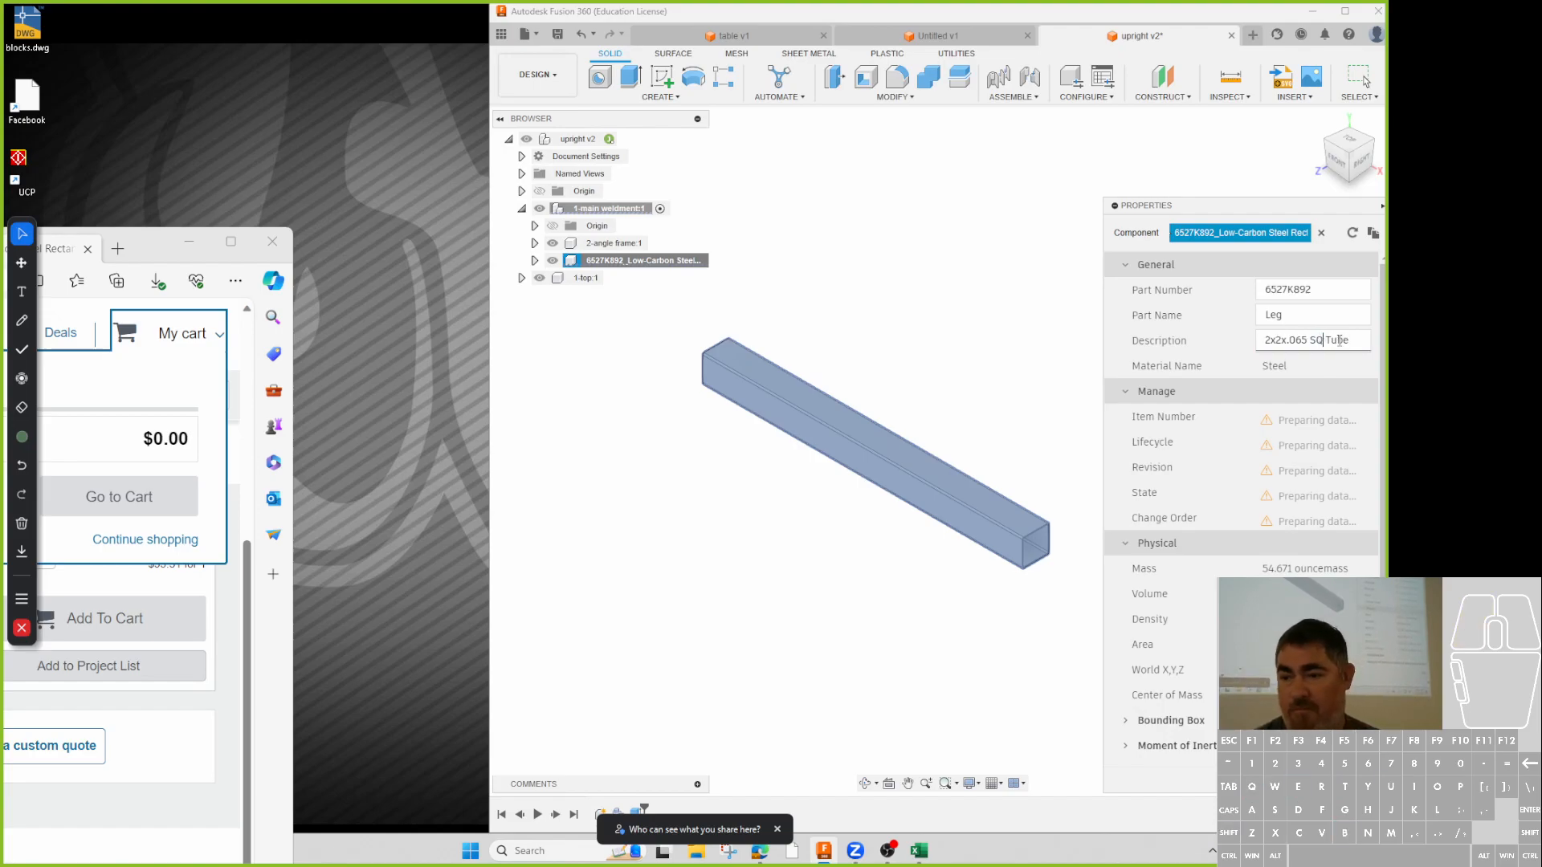
{"action": "key", "text": "Return"}
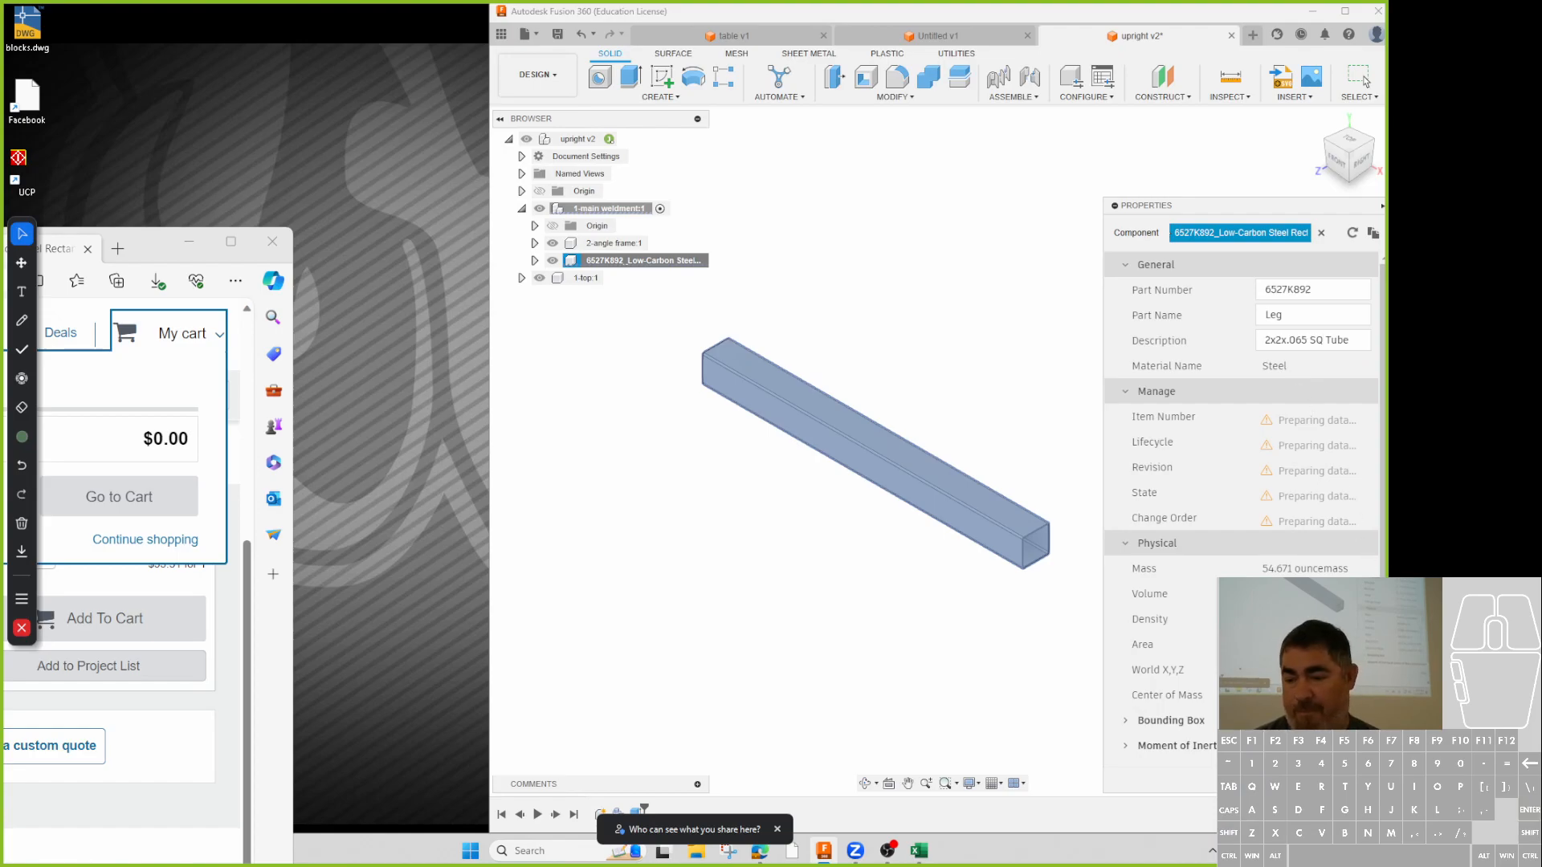
{"action": "left_click", "coordinate": [599, 364]}
{"action": "left_click", "coordinate": [608, 391]}
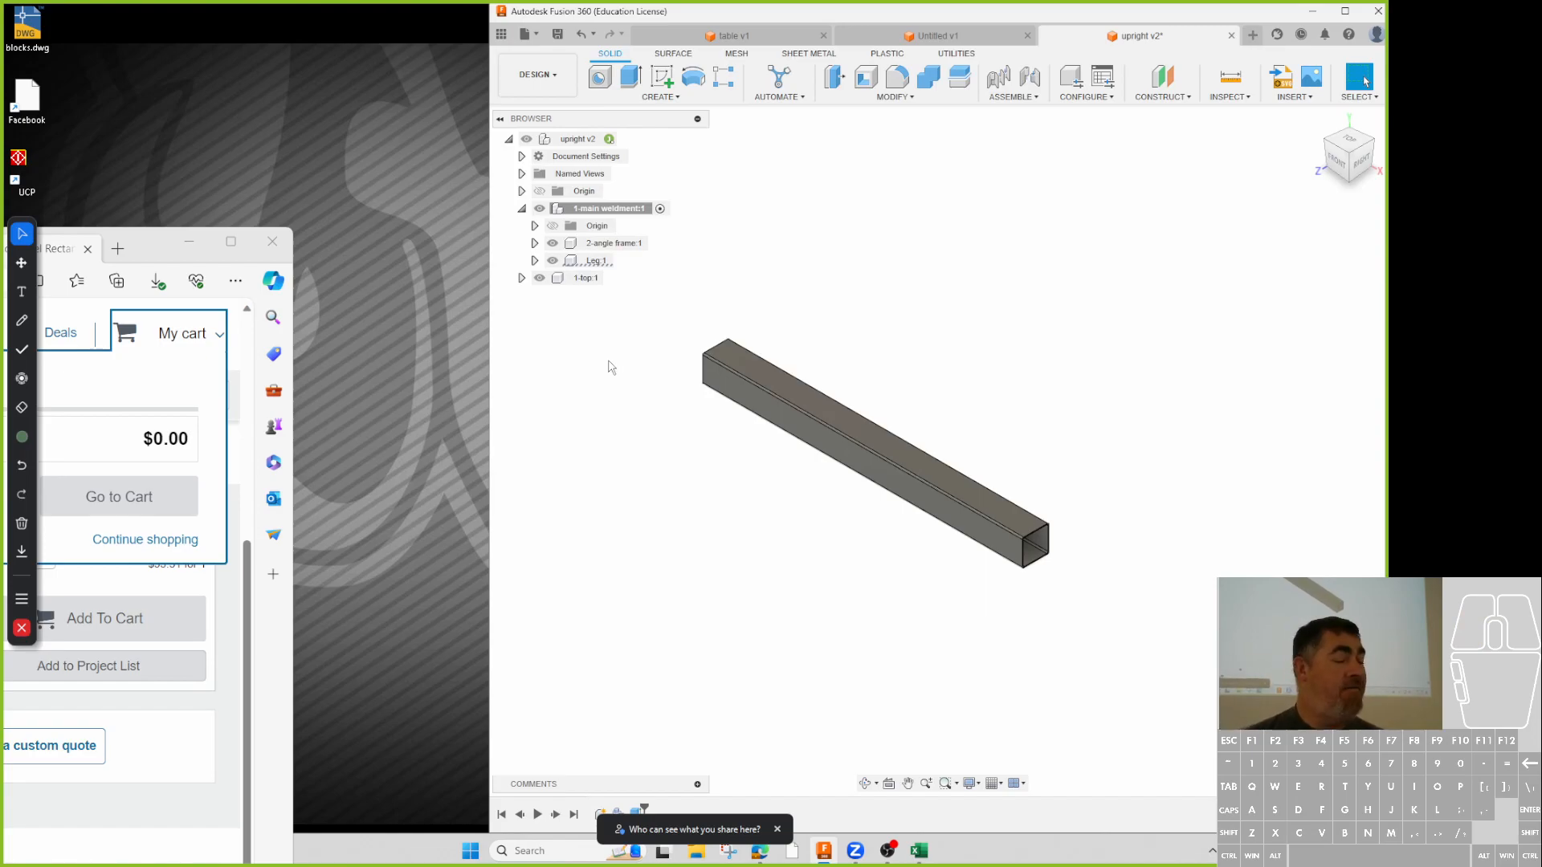
- Activate the 2-angle frame component and search the McMaster-Carr catalog for "angle iron"
{"action": "left_click", "coordinate": [617, 243]}
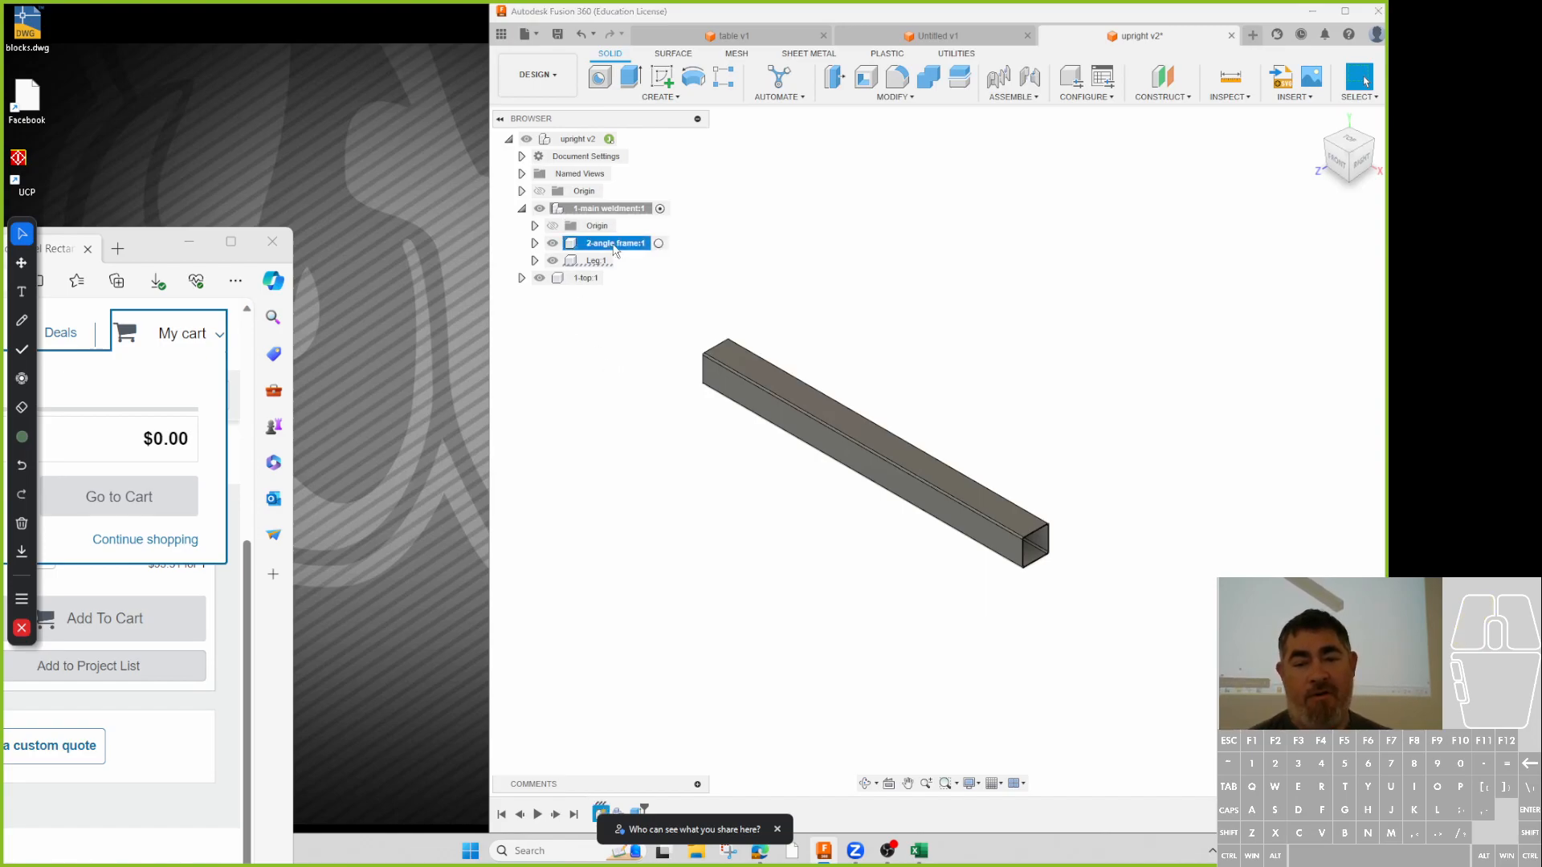
{"action": "left_click", "coordinate": [658, 244]}
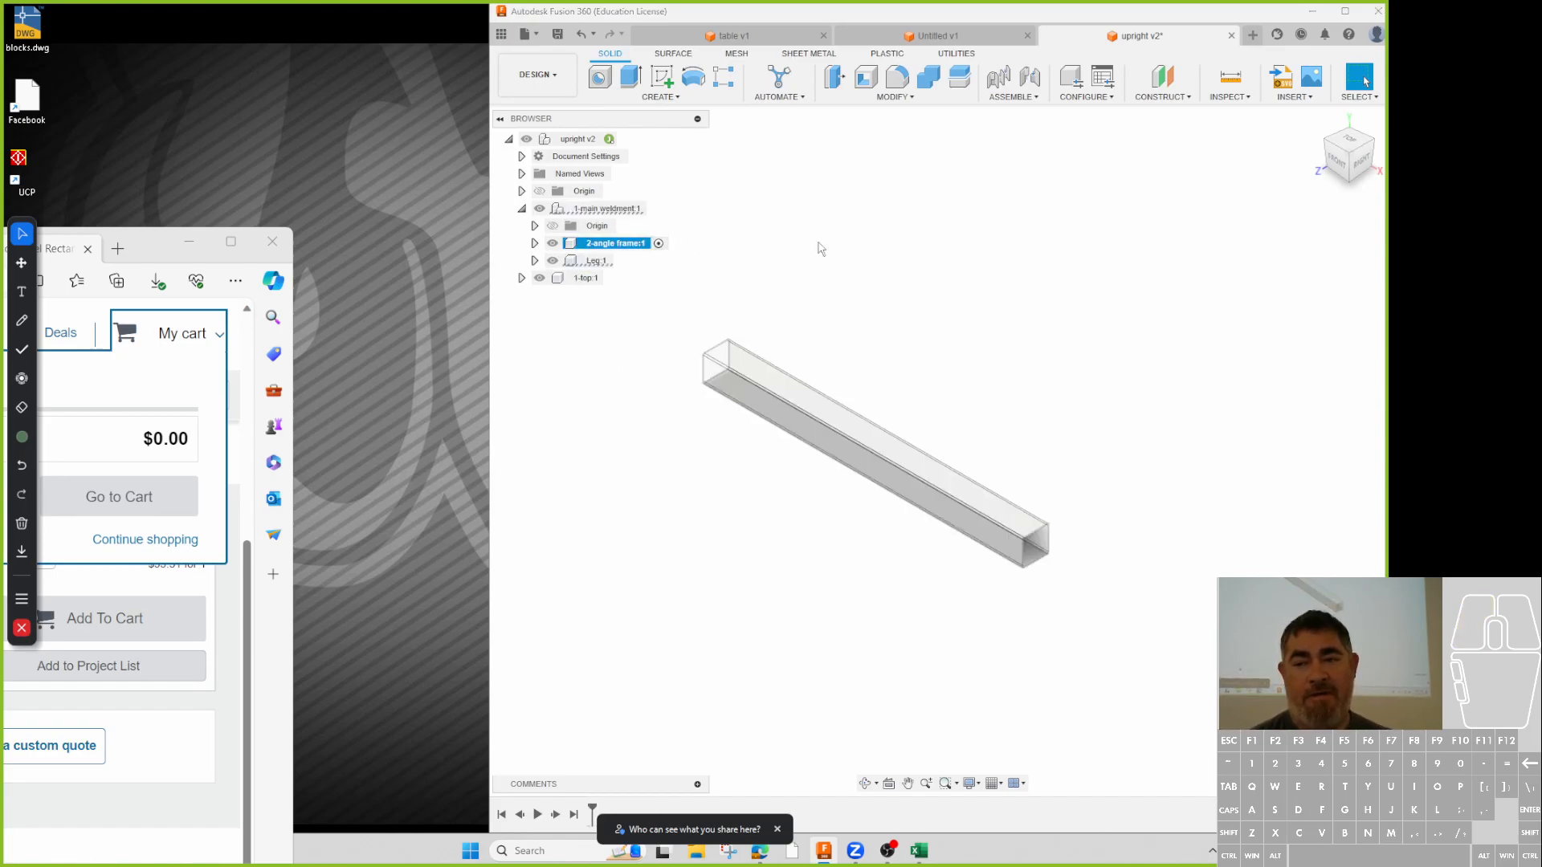
{"action": "left_click", "coordinate": [1285, 97]}
{"action": "left_click", "coordinate": [1276, 186]}
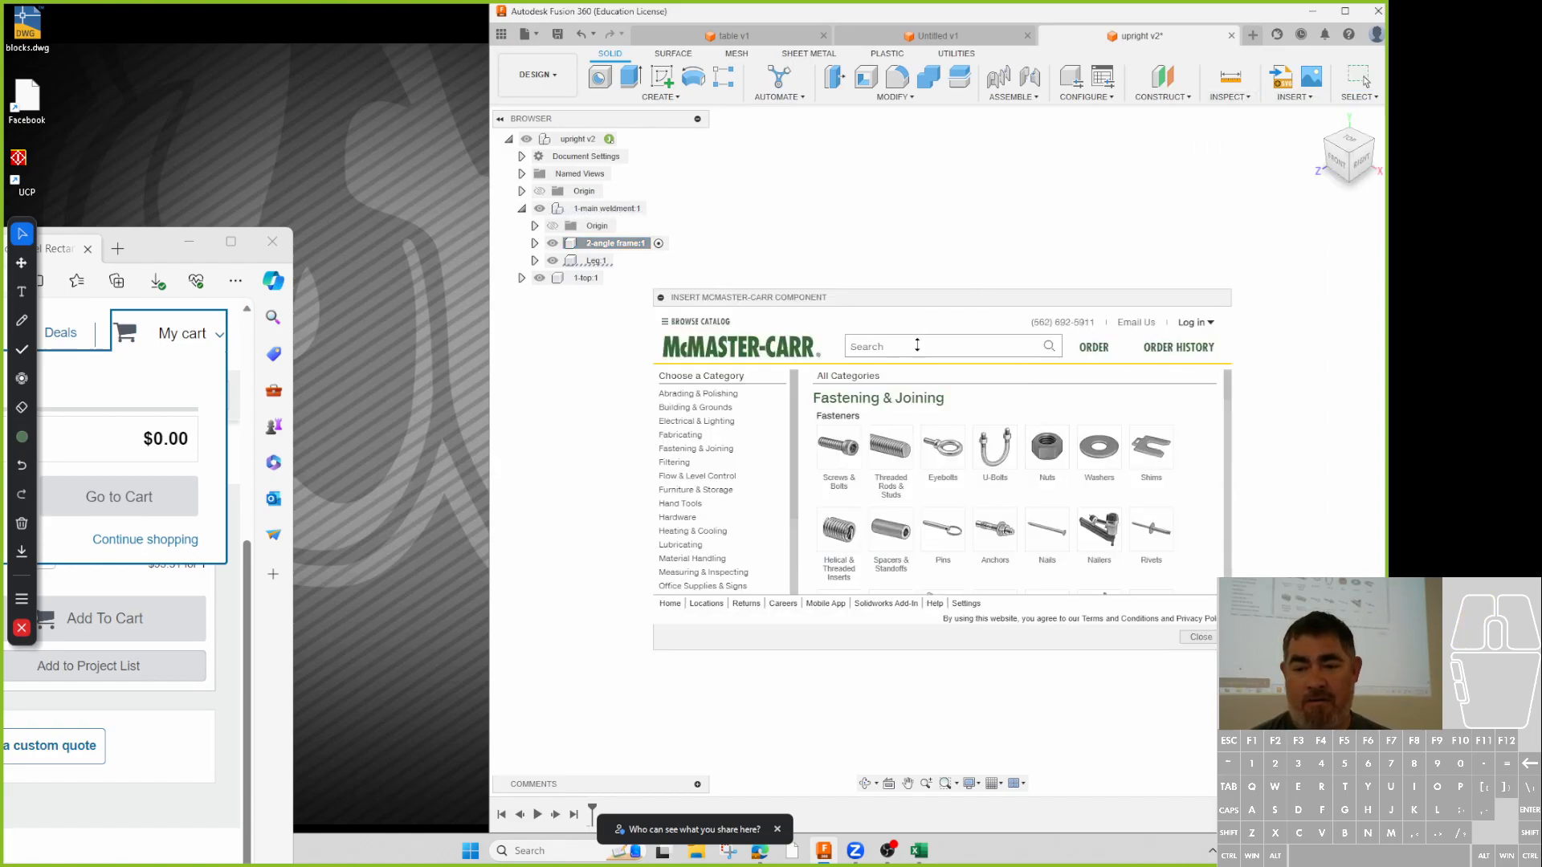
{"action": "type", "text": "angle iron"}
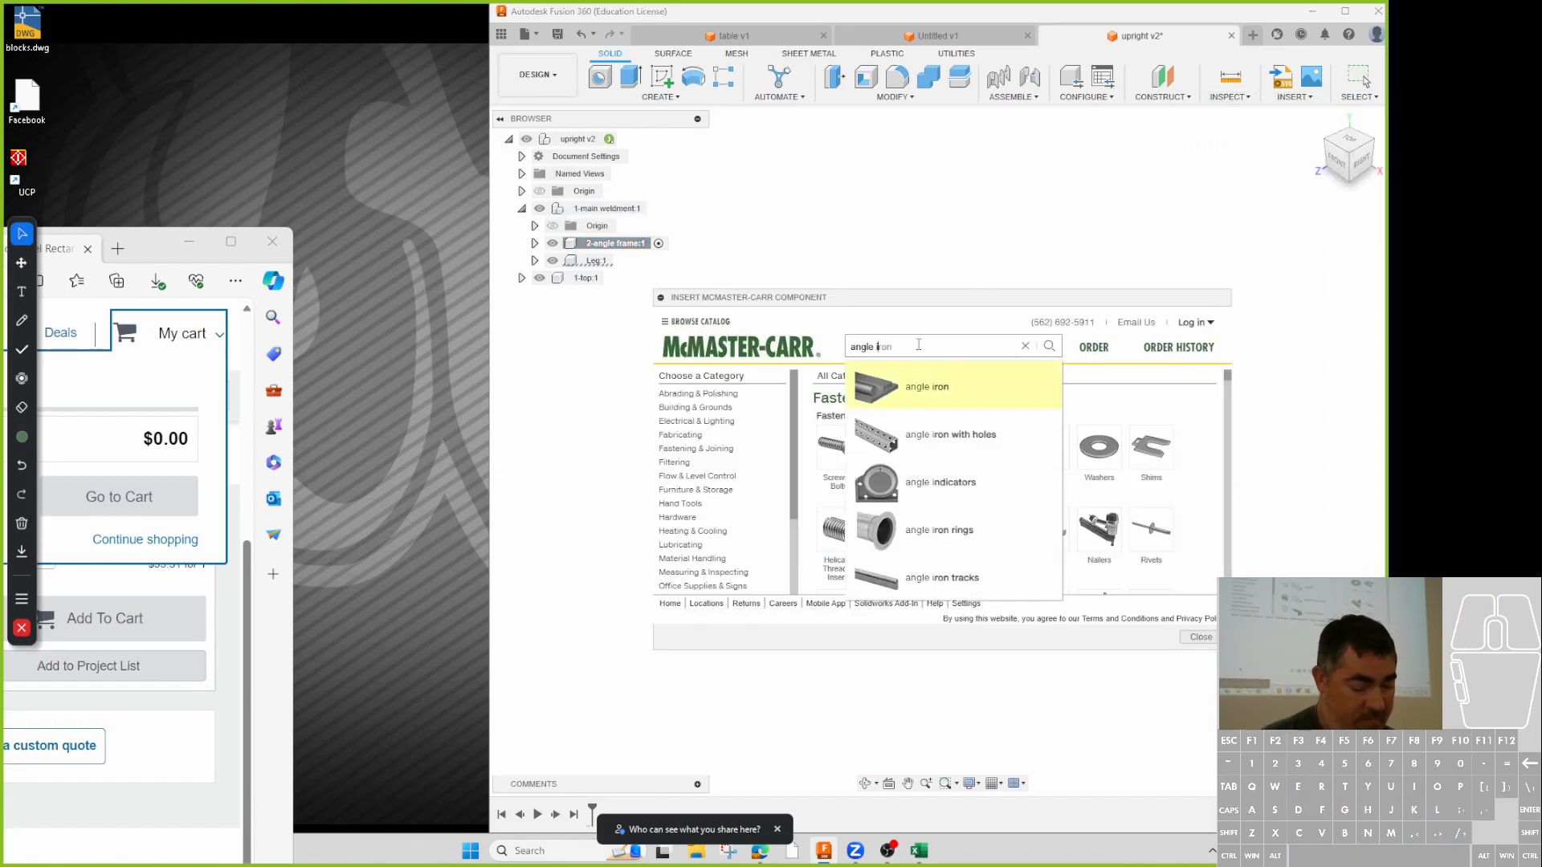
{"action": "key", "text": "Return"}
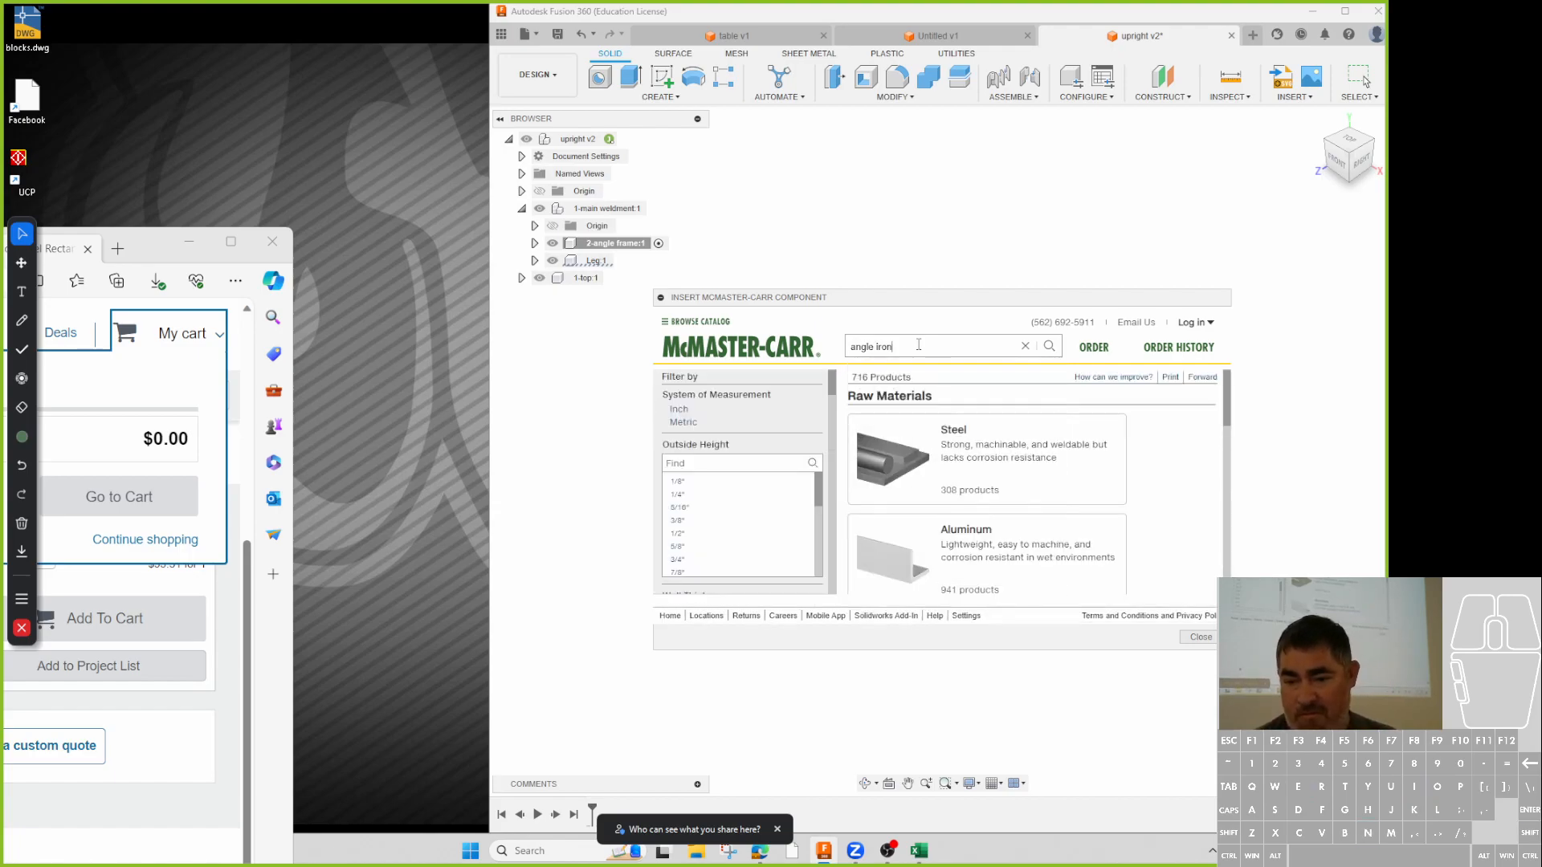
- Insert the 3 ft low-carbon steel 90-degree angle, 3/4" x 3/4" with 1/8" wall, and accept its default position
{"action": "left_click", "coordinate": [949, 491]}
{"action": "scroll", "coordinate": [903, 506], "scroll_direction": "down", "scroll_amount": 5}
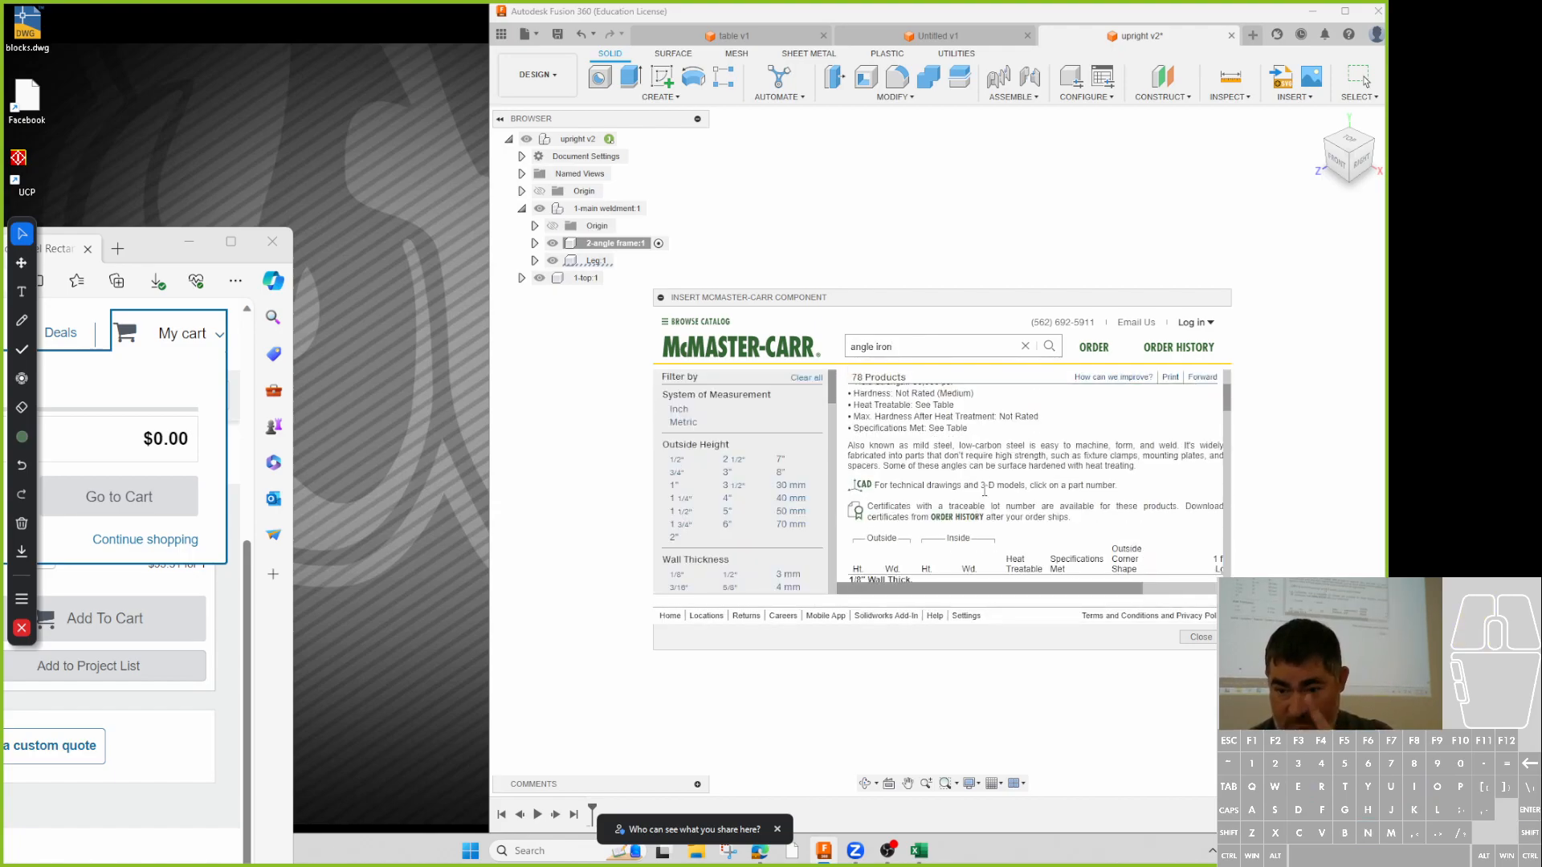
{"action": "scroll", "coordinate": [903, 508], "scroll_direction": "down", "scroll_amount": 1}
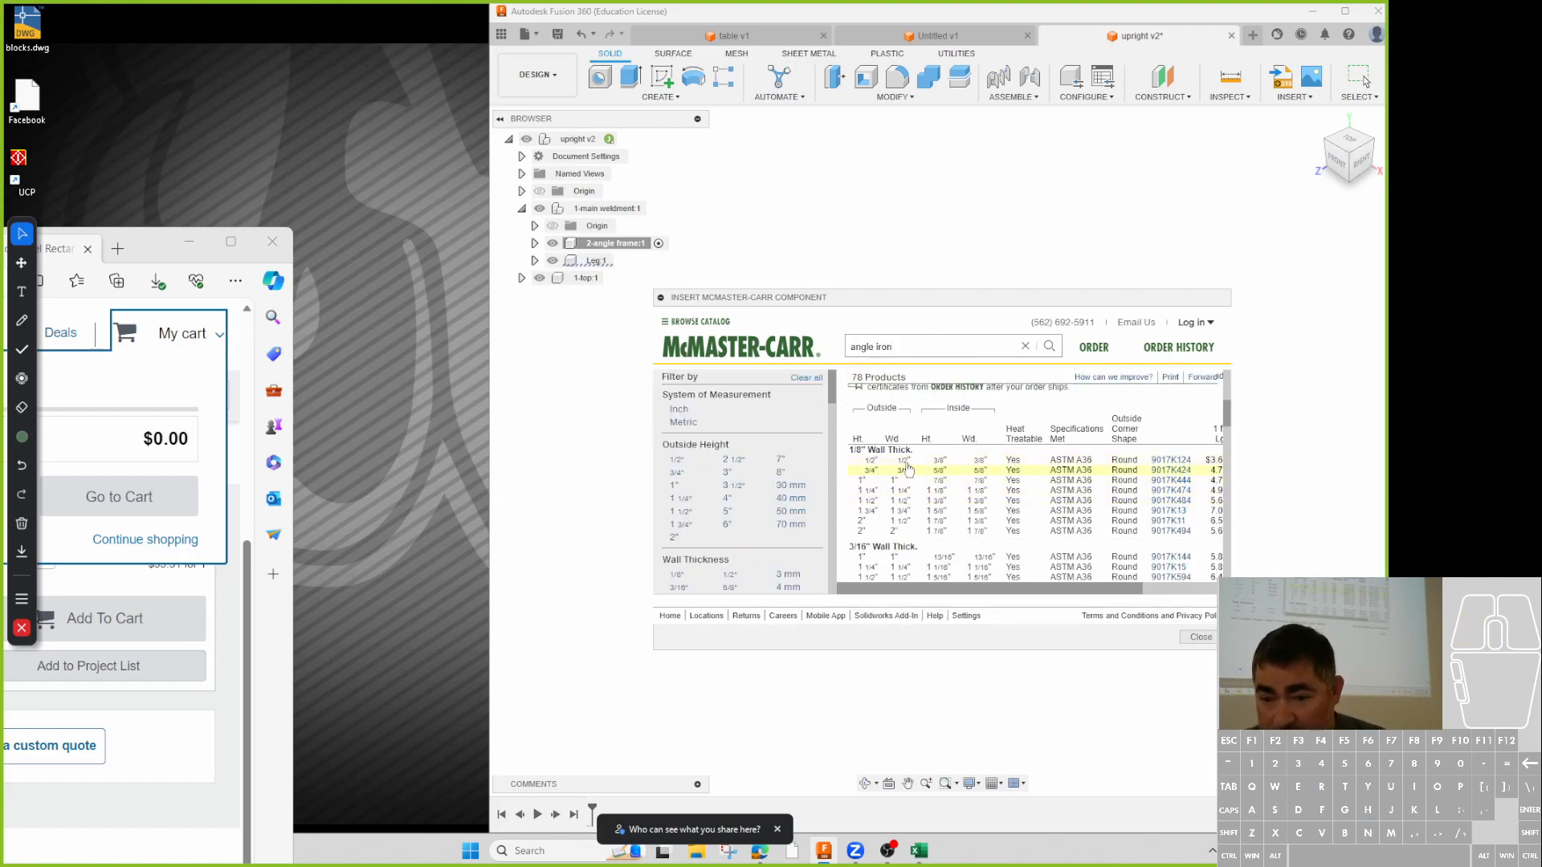
{"action": "left_click", "coordinate": [967, 473]}
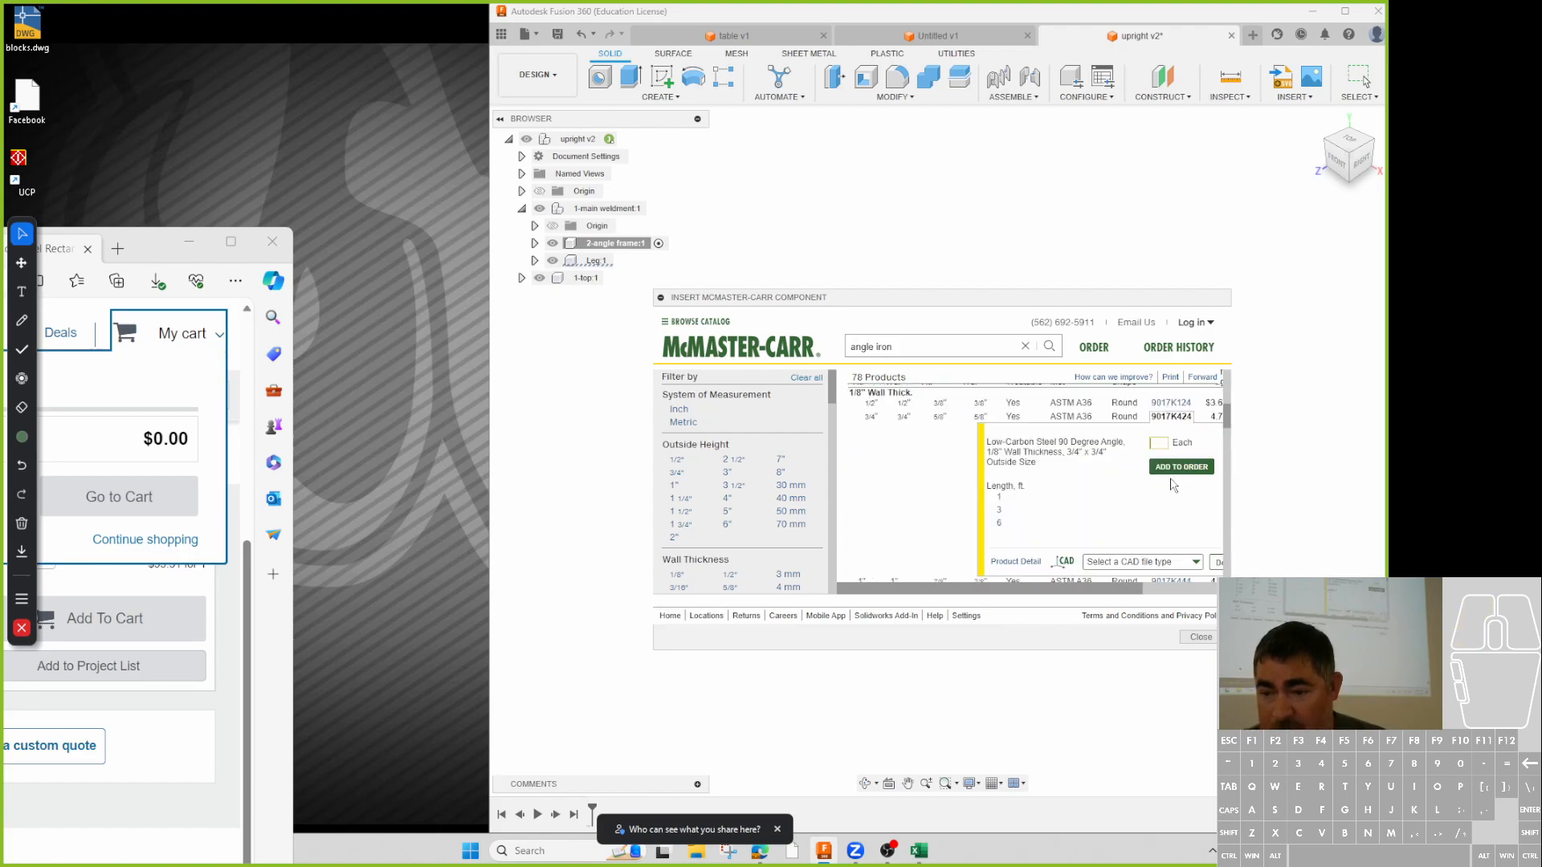
{"action": "left_click", "coordinate": [1002, 511]}
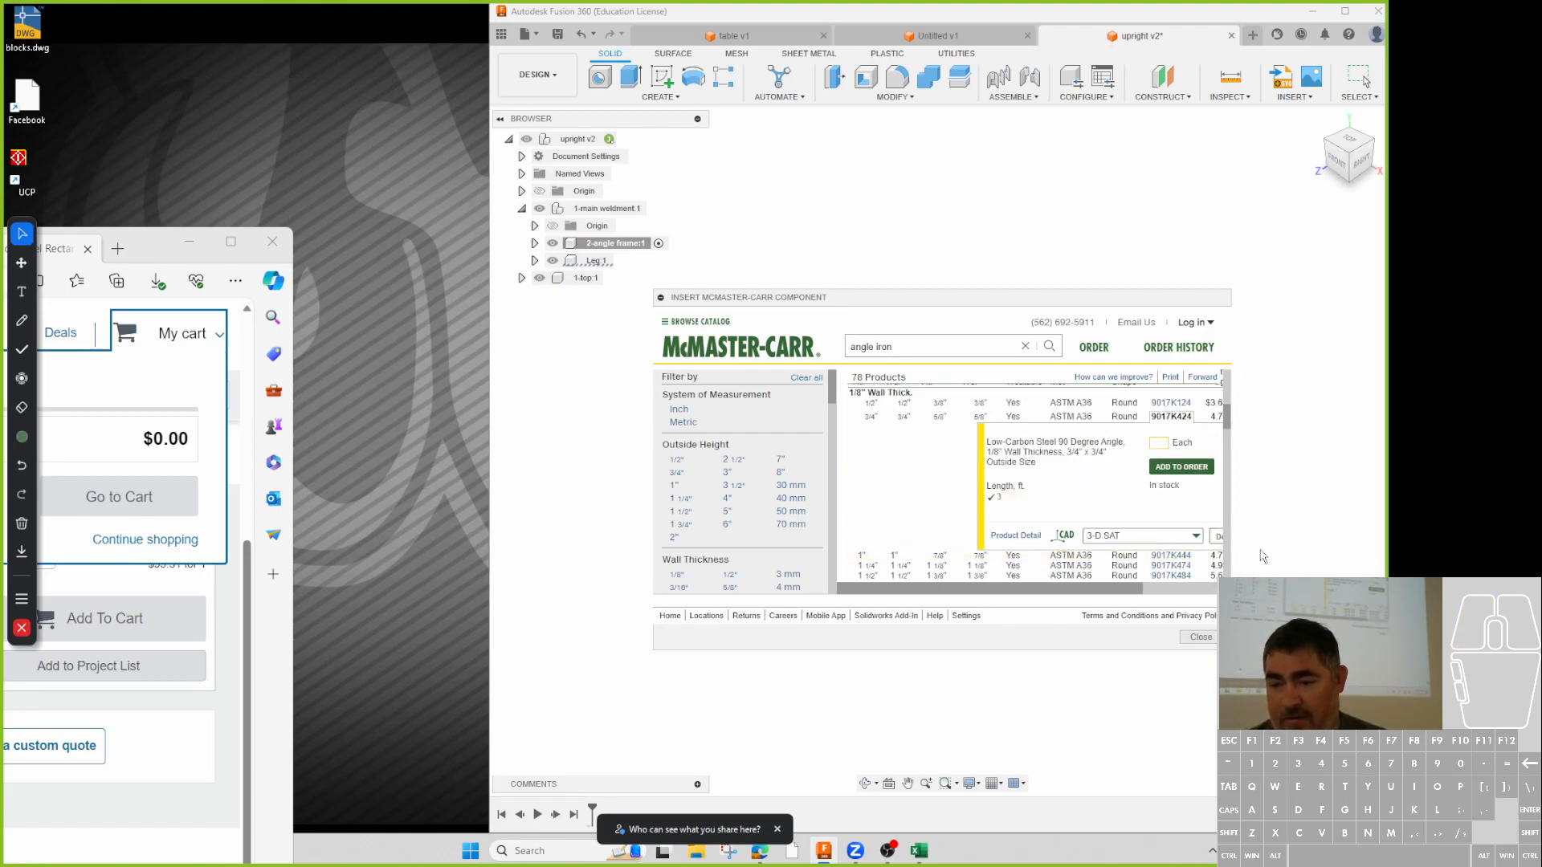
{"action": "left_click", "coordinate": [1217, 539]}
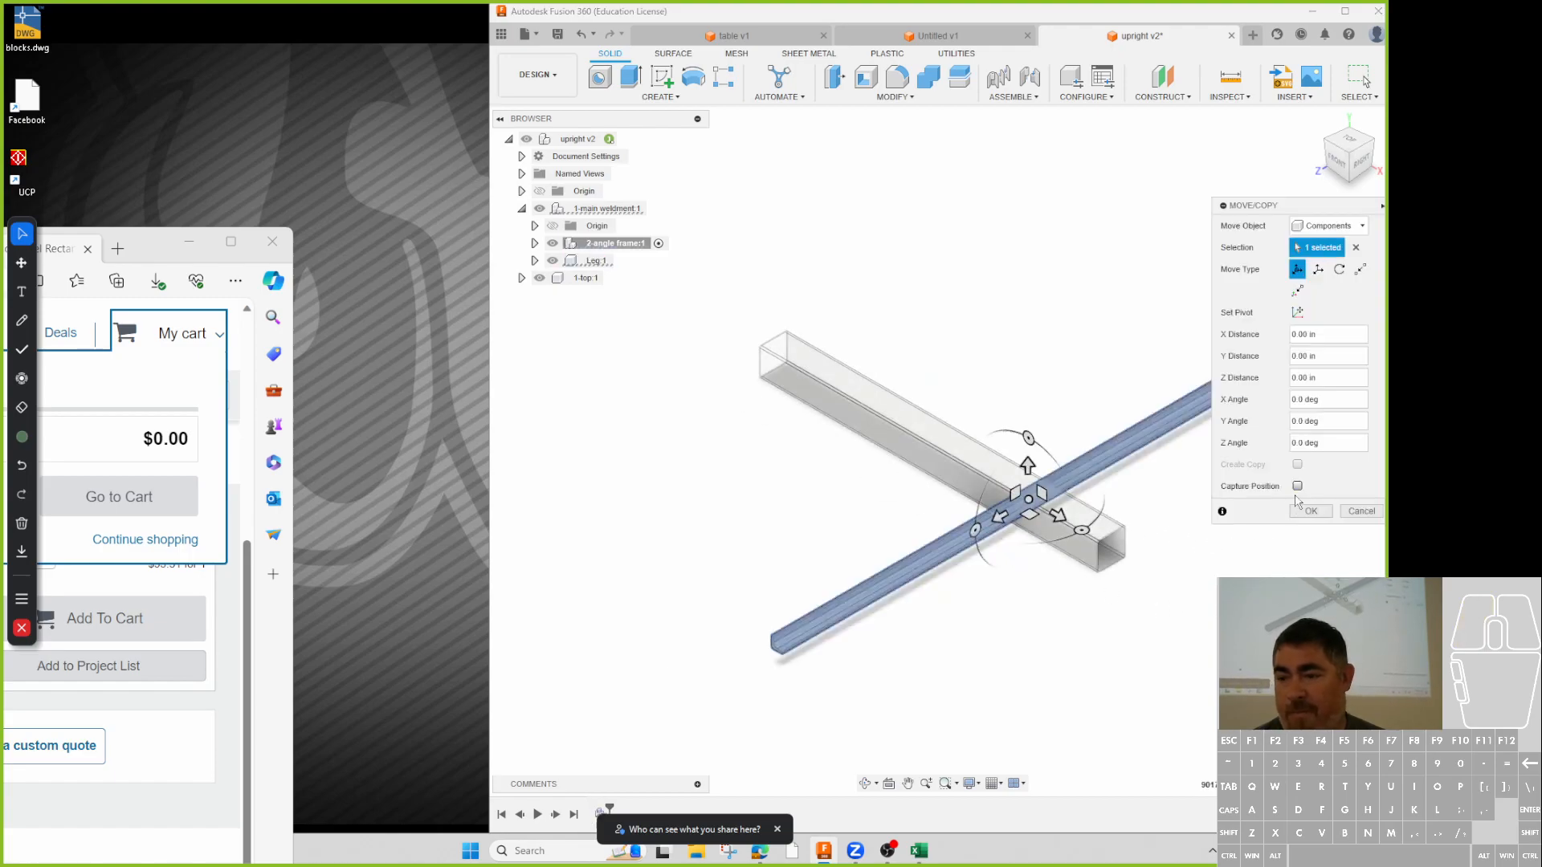
{"action": "left_click", "coordinate": [1311, 511]}
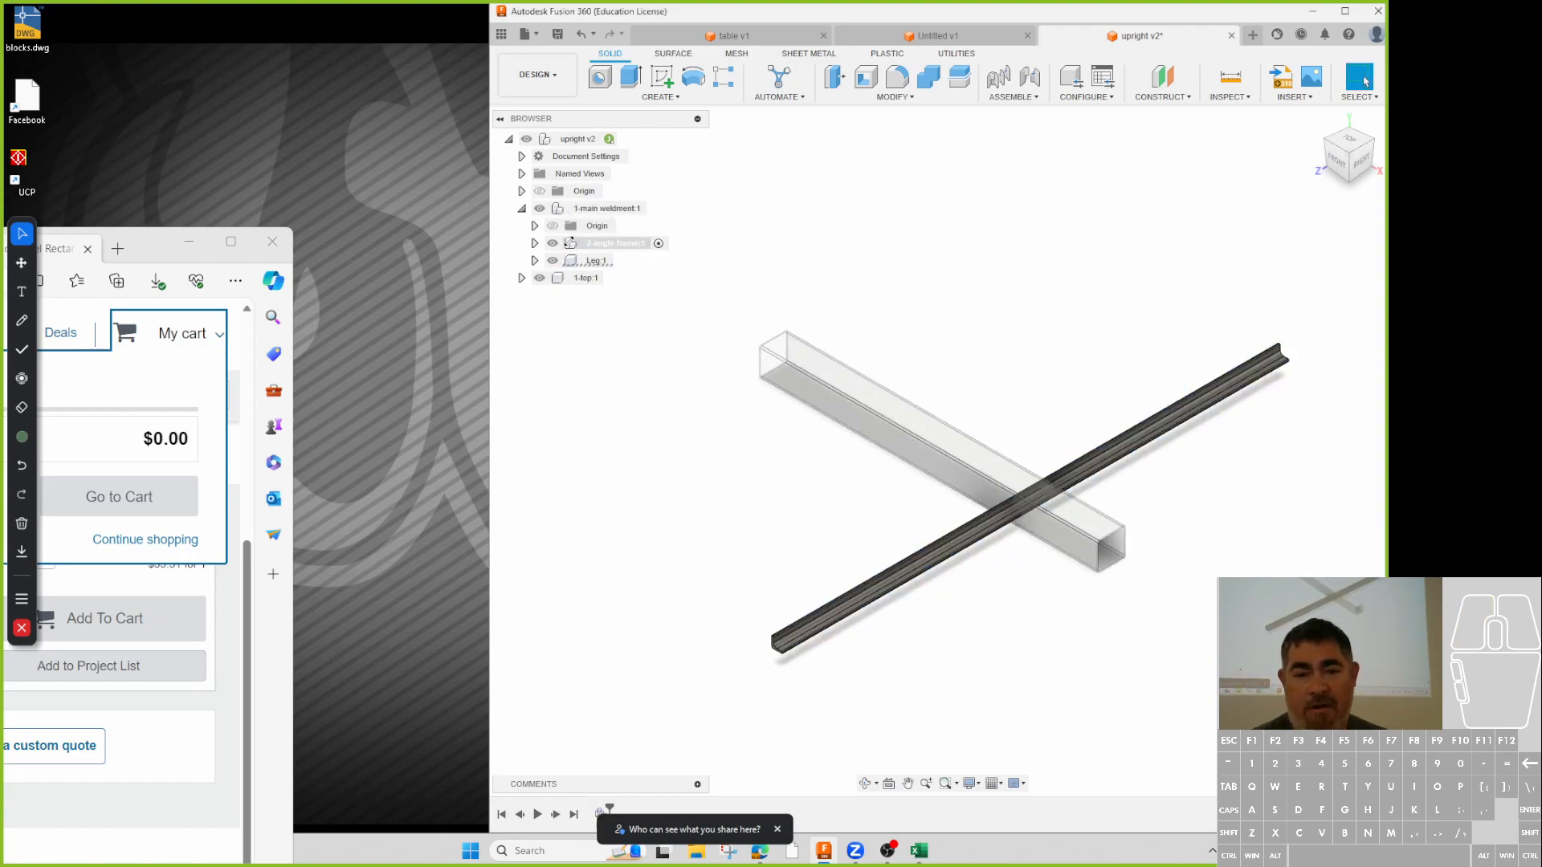
- Extrude the angle iron's near end face outward along its length as a new component
{"action": "left_click", "coordinate": [536, 244]}
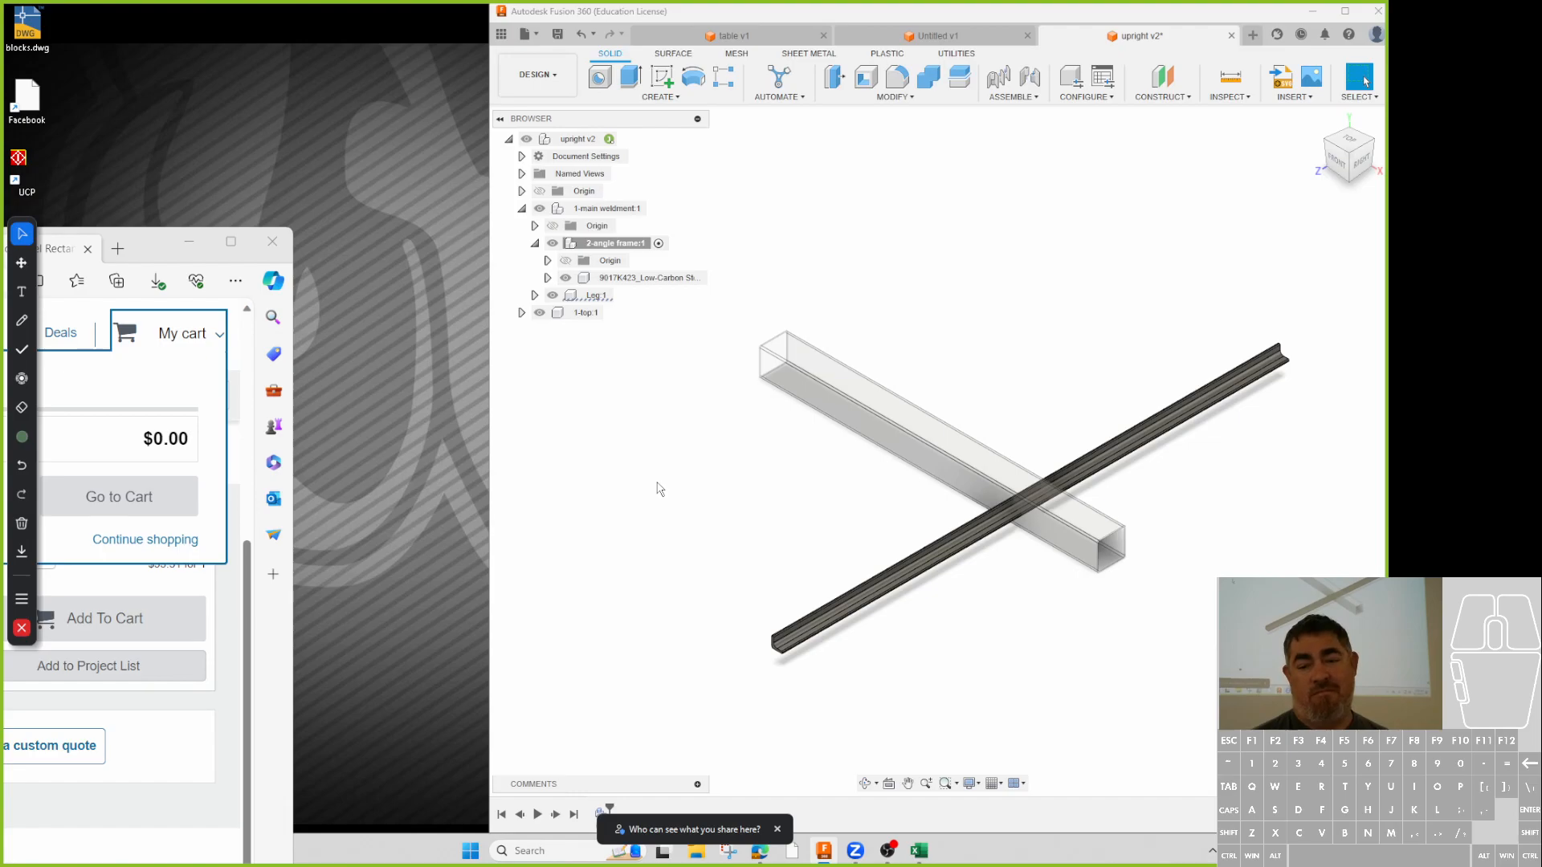
{"action": "scroll", "coordinate": [751, 530], "scroll_direction": "up", "scroll_amount": 8}
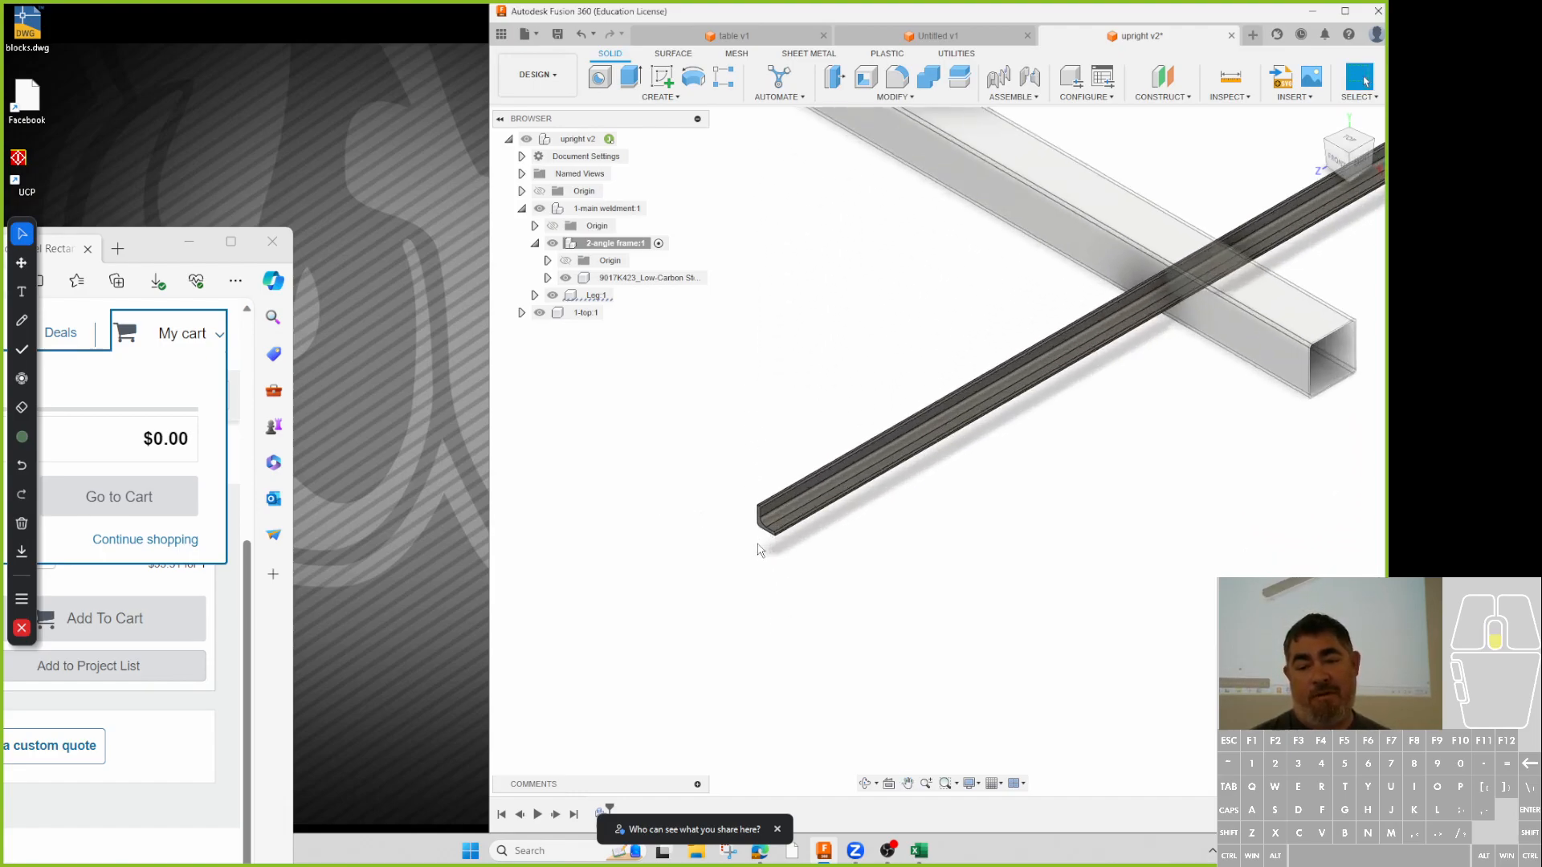
{"action": "scroll", "coordinate": [756, 551], "scroll_direction": "up", "scroll_amount": 3}
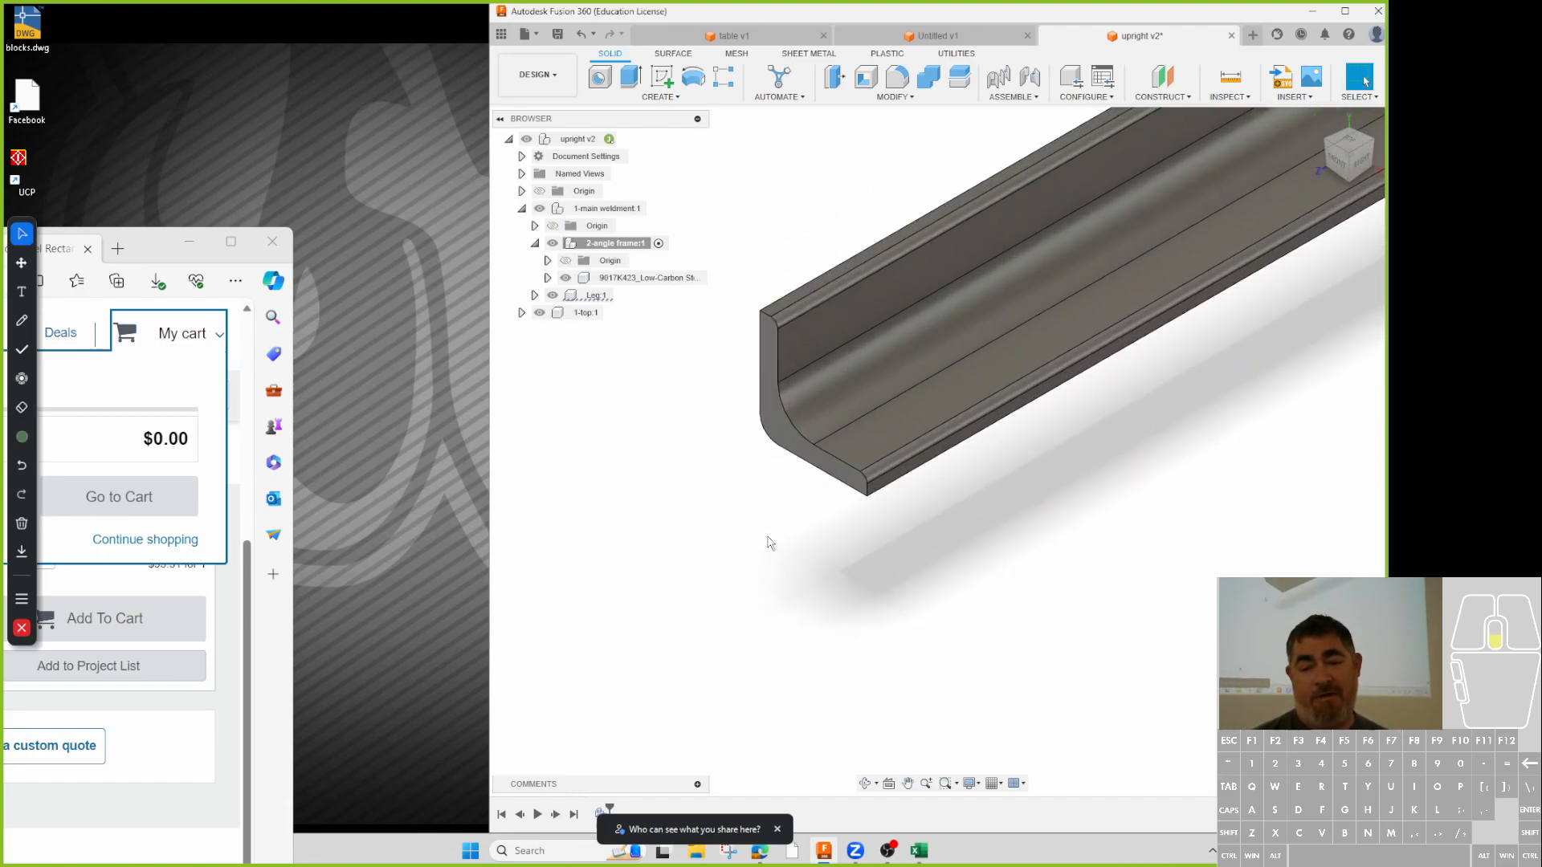
{"action": "left_click", "coordinate": [632, 76]}
{"action": "left_click", "coordinate": [786, 430]}
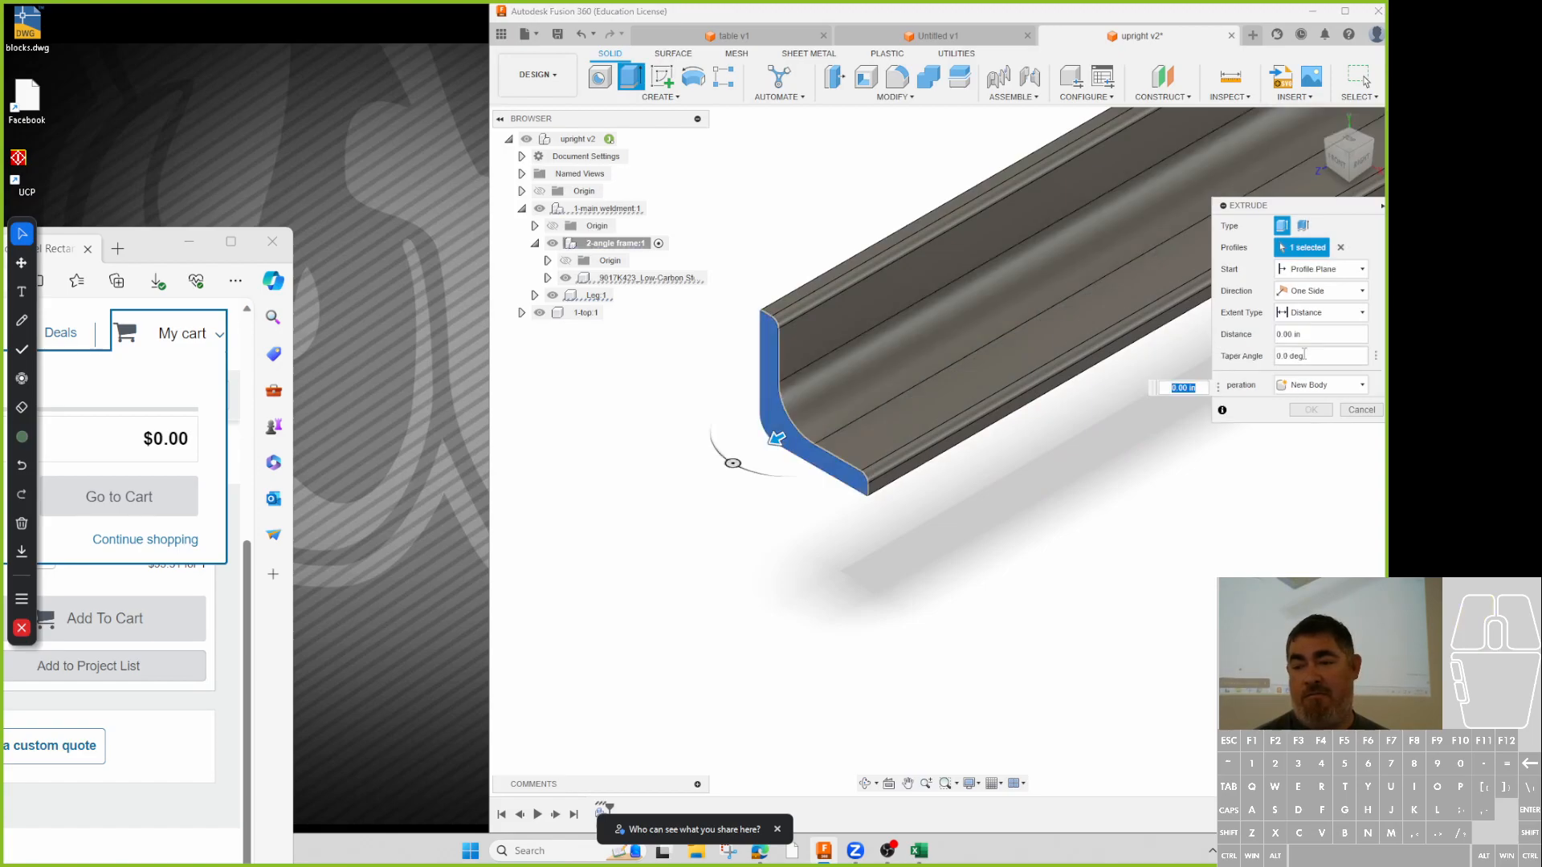
{"action": "left_click", "coordinate": [1321, 384]}
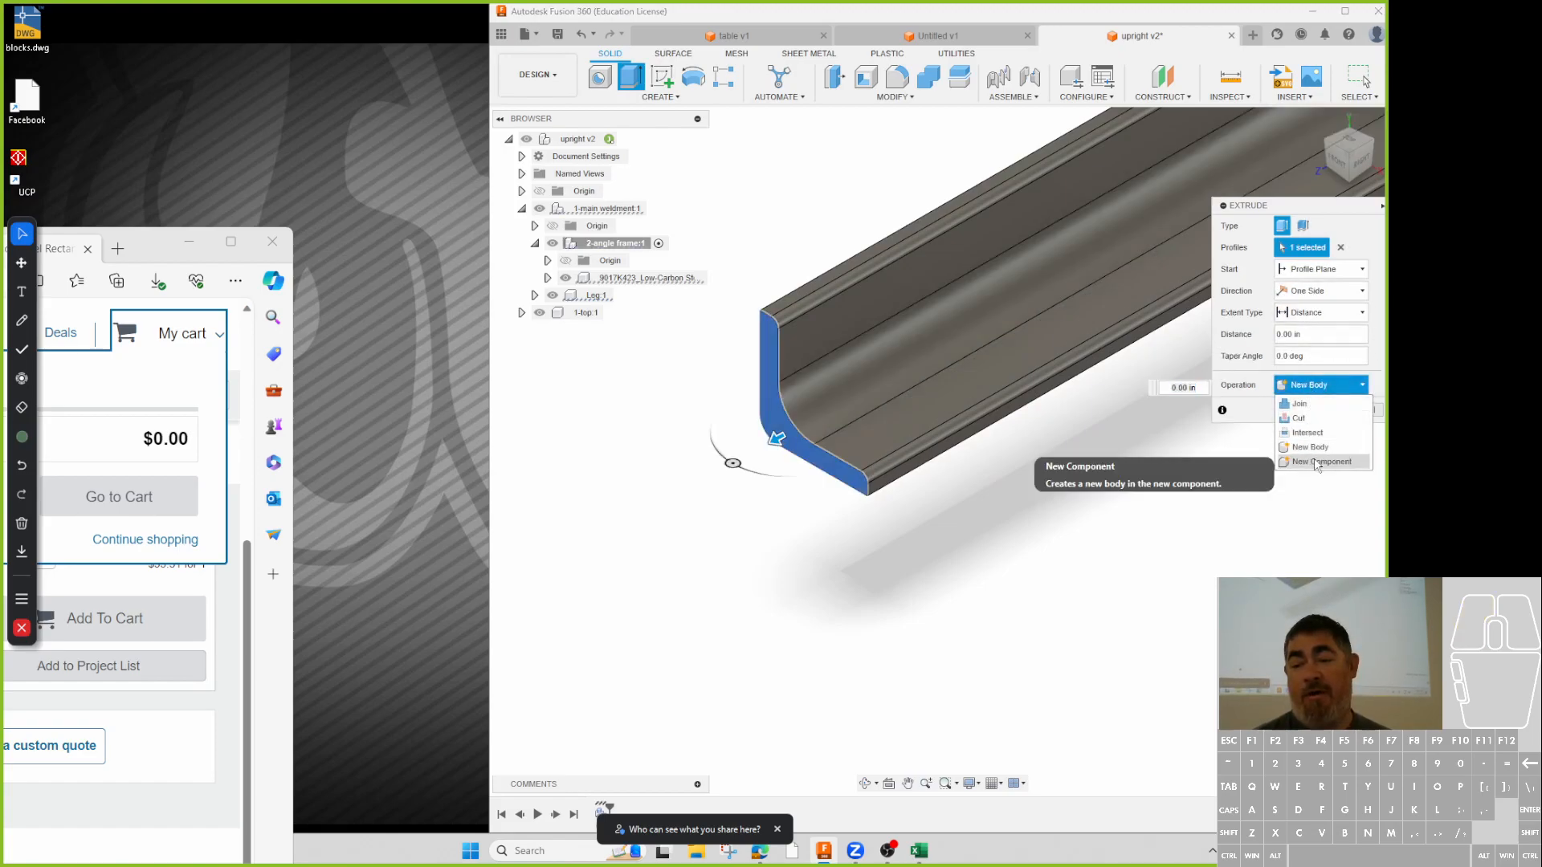
{"action": "left_click", "coordinate": [1317, 462]}
{"action": "left_click_drag", "start_coordinate": [777, 439], "coordinate": [499, 632]}
{"action": "scroll", "coordinate": [773, 547], "scroll_direction": "down", "scroll_amount": 3}
{"action": "scroll", "coordinate": [787, 534], "scroll_direction": "down", "scroll_amount": 5}
{"action": "left_click_drag", "start_coordinate": [732, 551], "coordinate": [454, 747]}
{"action": "scroll", "coordinate": [767, 610], "scroll_direction": "down", "scroll_amount": 4}
{"action": "left_click_drag", "start_coordinate": [698, 616], "coordinate": [559, 683]}
{"action": "left_click", "coordinate": [1312, 411]}
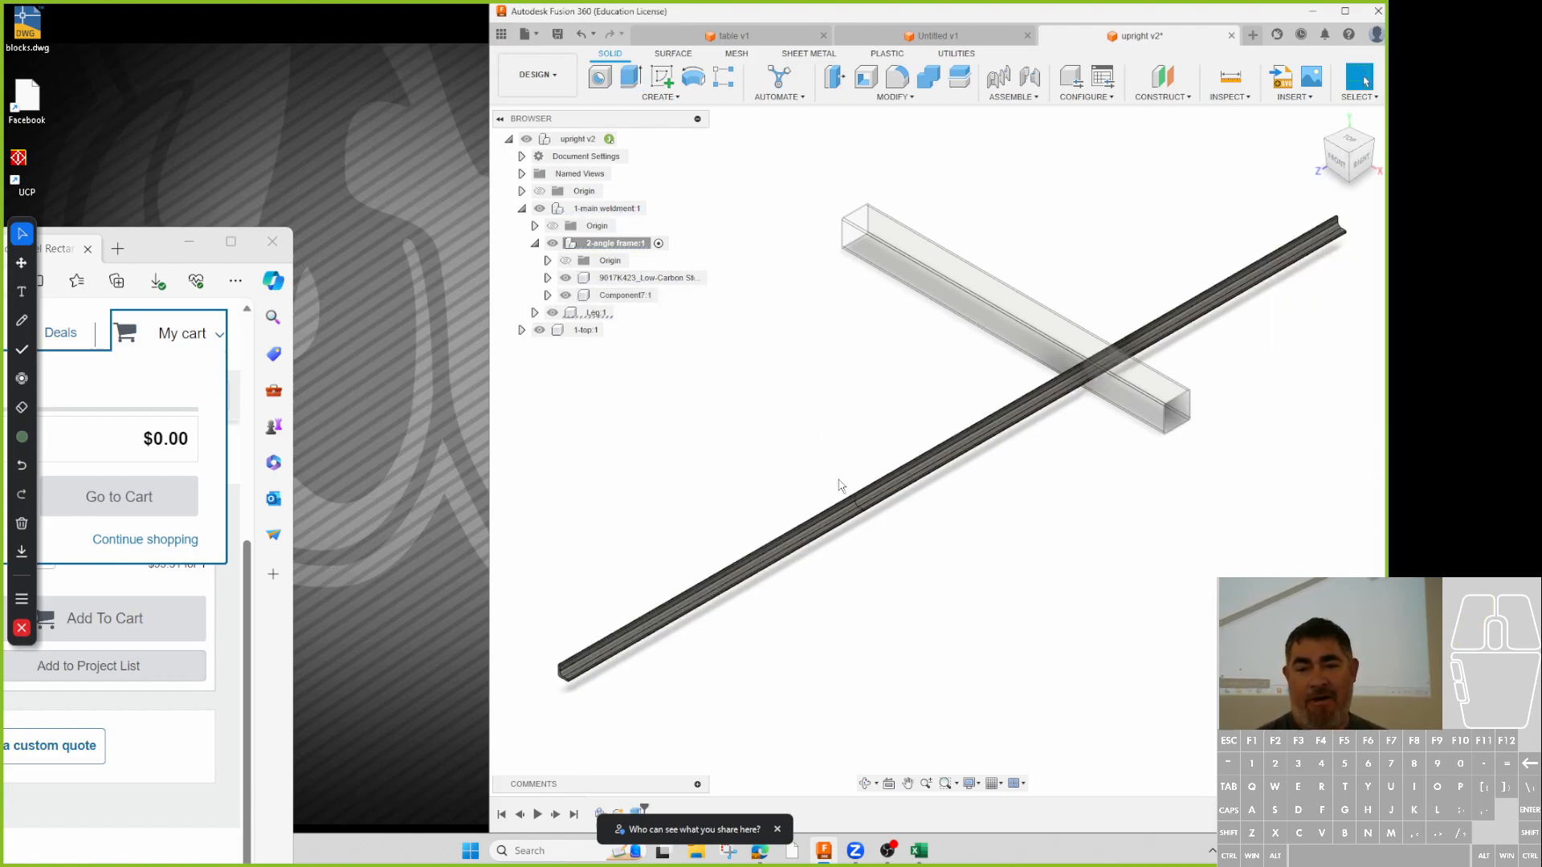
{"action": "middle_click_drag", "start_coordinate": [749, 619], "coordinate": [822, 440]}
{"action": "scroll", "coordinate": [663, 476], "scroll_direction": "down", "scroll_amount": 3}
{"action": "left_click", "coordinate": [897, 101]}
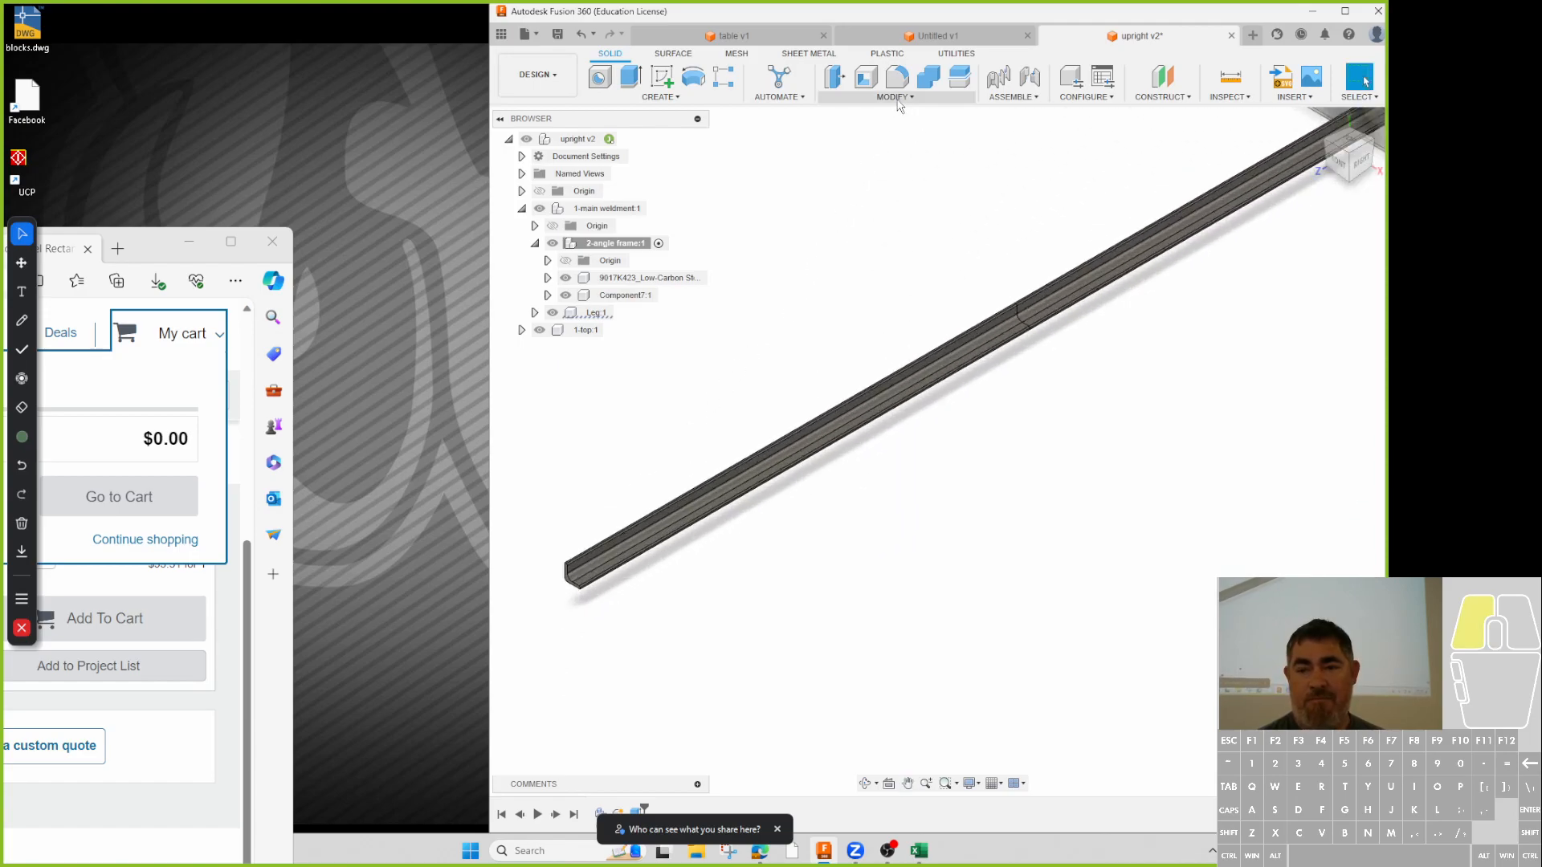
{"action": "left_click", "coordinate": [863, 147]}
{"action": "scroll", "coordinate": [640, 508], "scroll_direction": "down", "scroll_amount": 5}
{"action": "scroll", "coordinate": [640, 509], "scroll_direction": "down", "scroll_amount": 3}
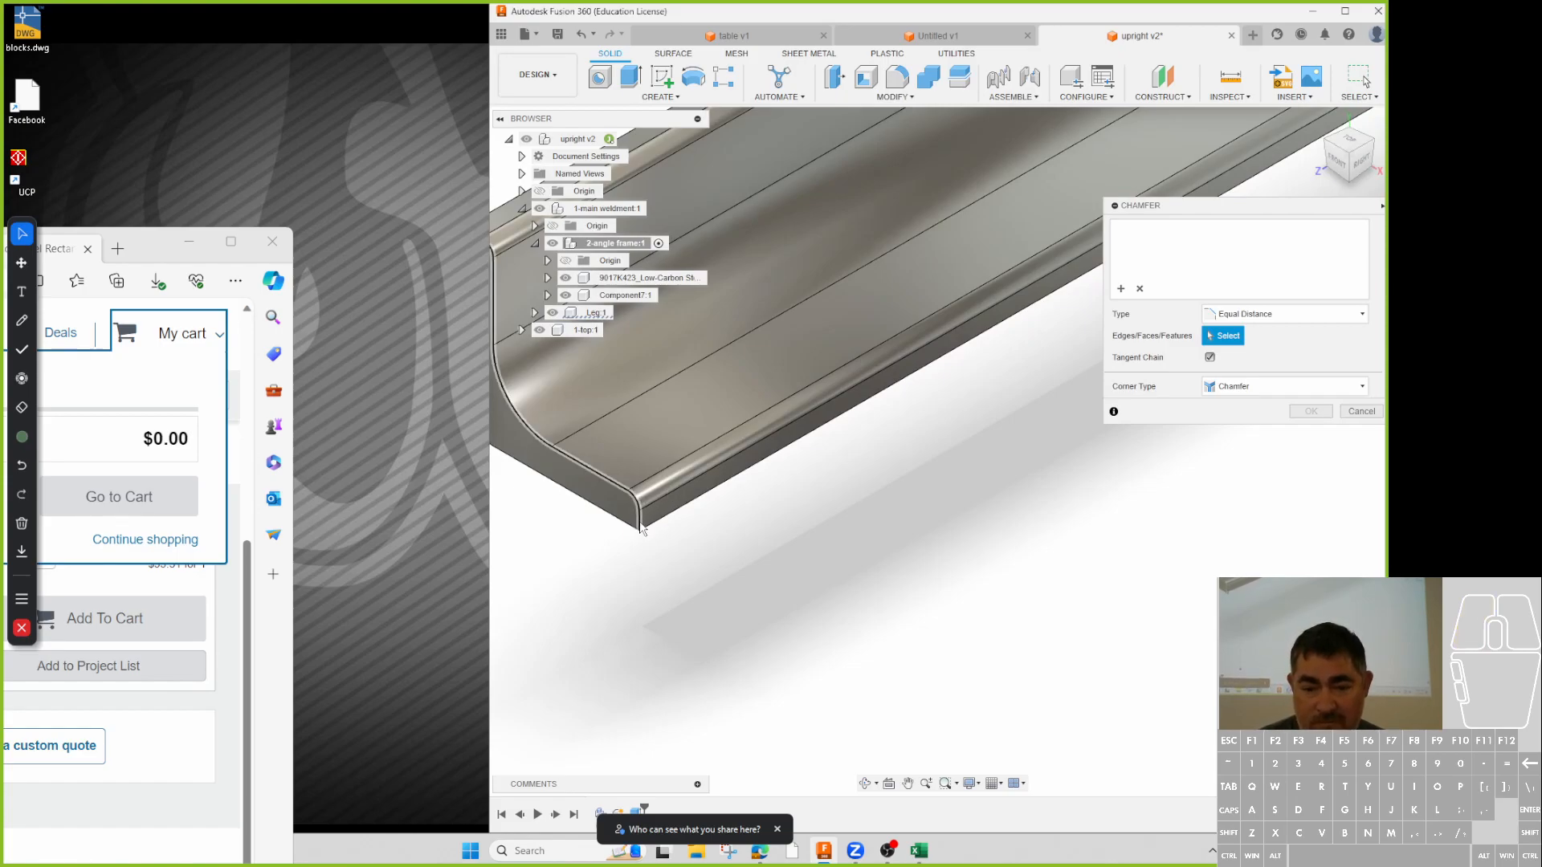
{"action": "left_click", "coordinate": [639, 526]}
{"action": "left_click", "coordinate": [1210, 357]}
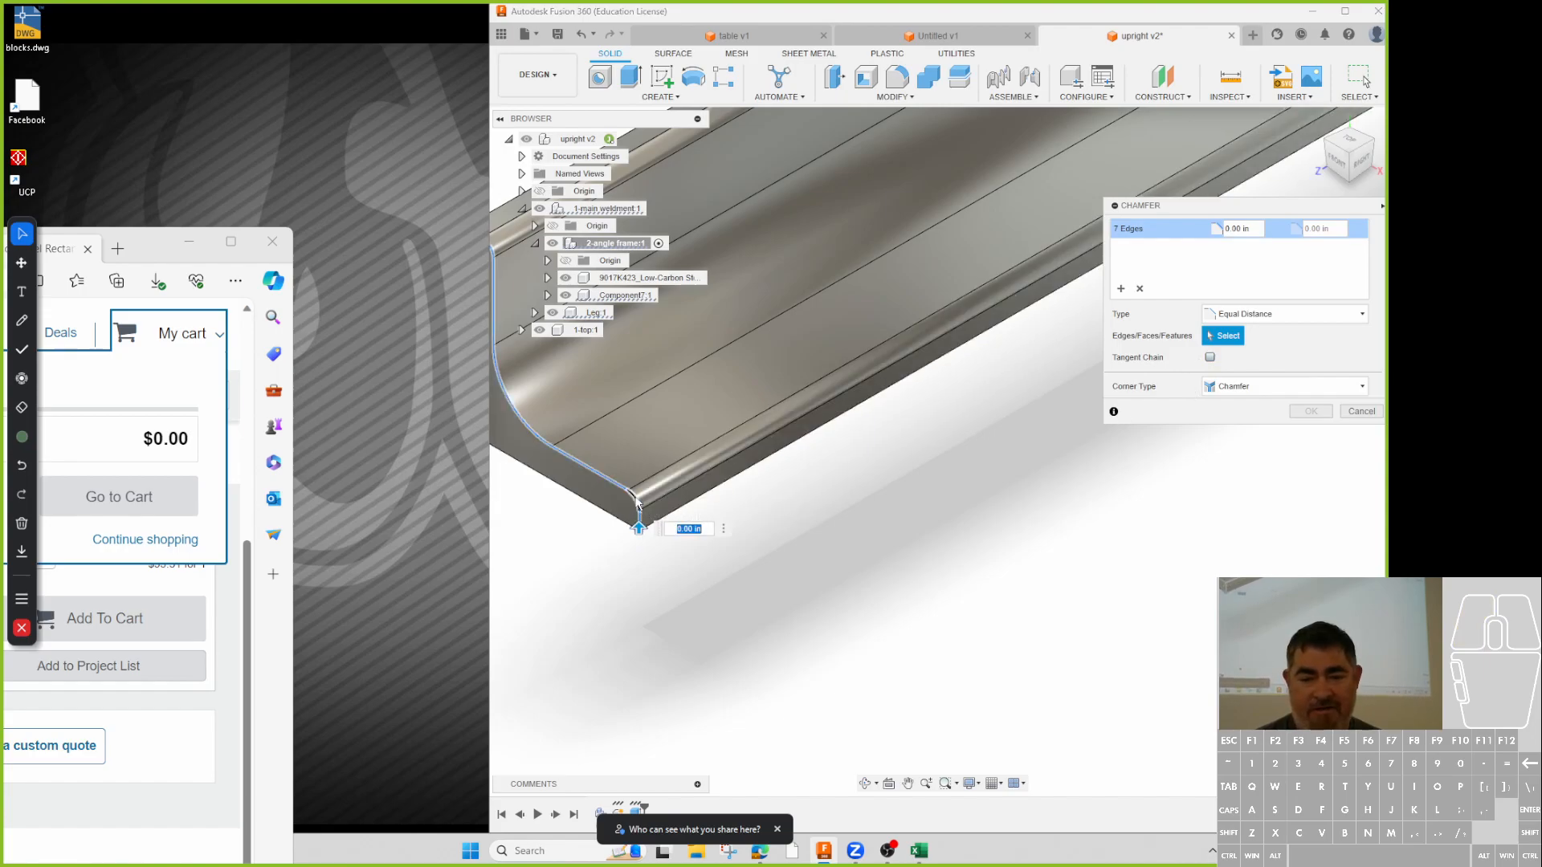
{"action": "key", "text": "Escape"}
- Chamfer the outer leg edge at the near end of the extruded angle iron by 0.75 in, with Tangent Chain off
{"action": "left_click", "coordinate": [895, 96]}
{"action": "left_click", "coordinate": [851, 169]}
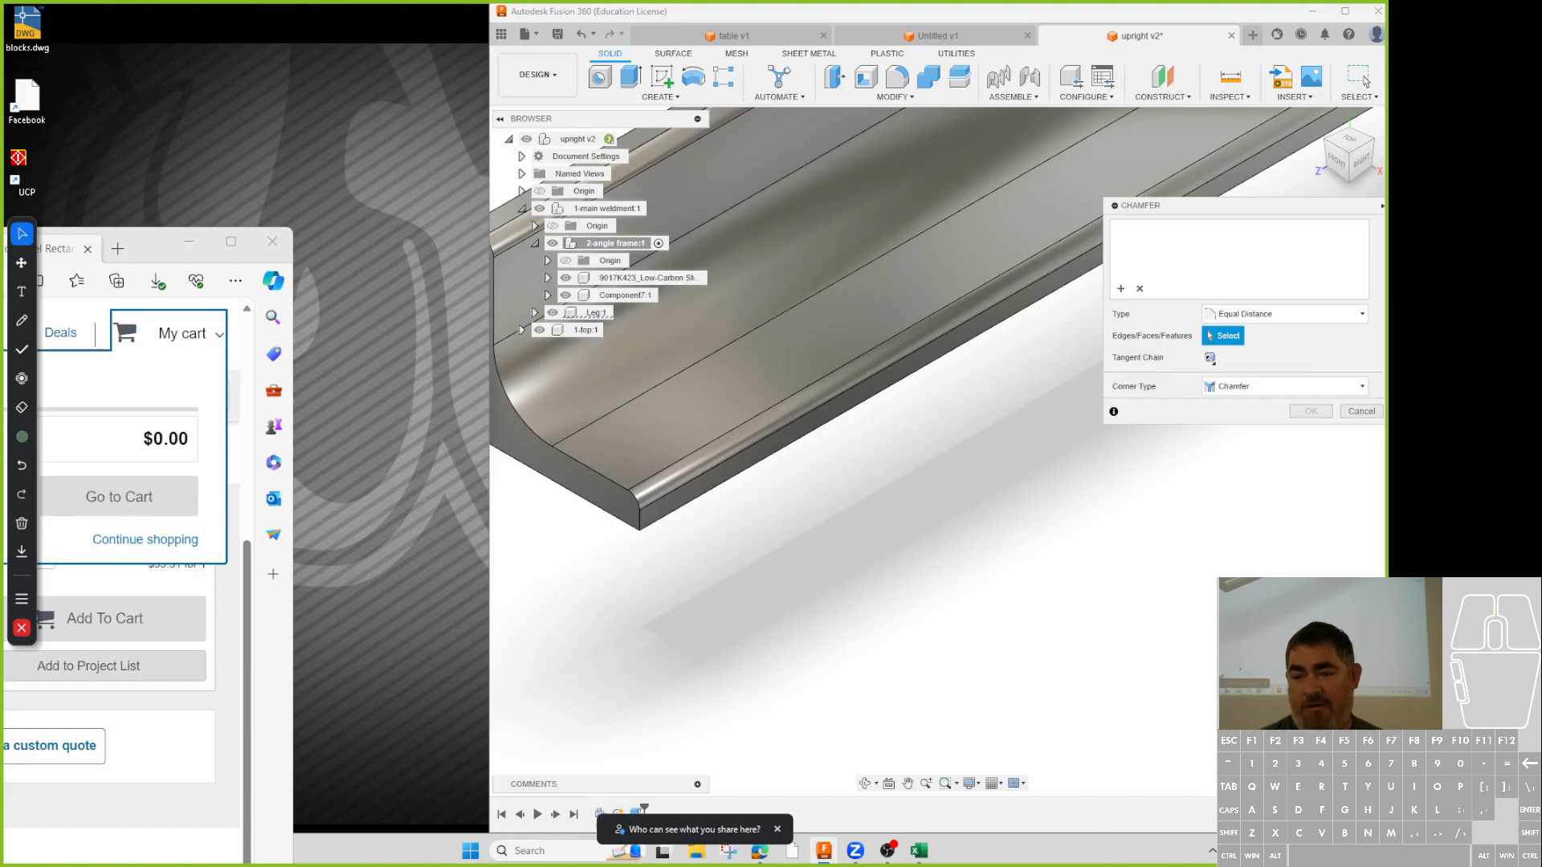
{"action": "left_click", "coordinate": [642, 526]}
{"action": "scroll", "coordinate": [649, 582], "scroll_direction": "down", "scroll_amount": 5}
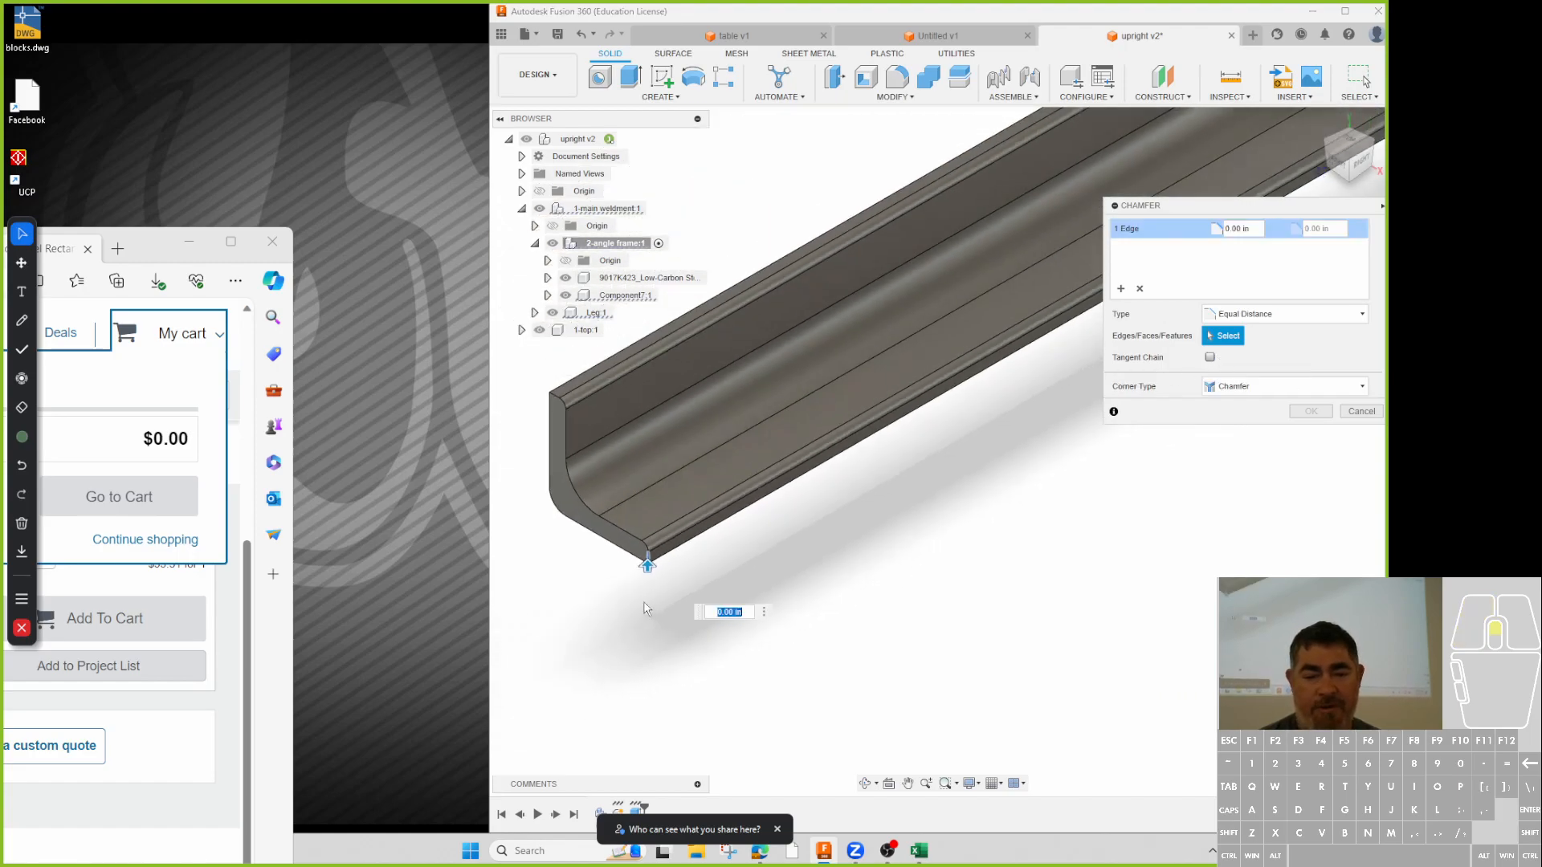
{"action": "left_click_drag", "start_coordinate": [649, 582], "coordinate": [643, 551]}
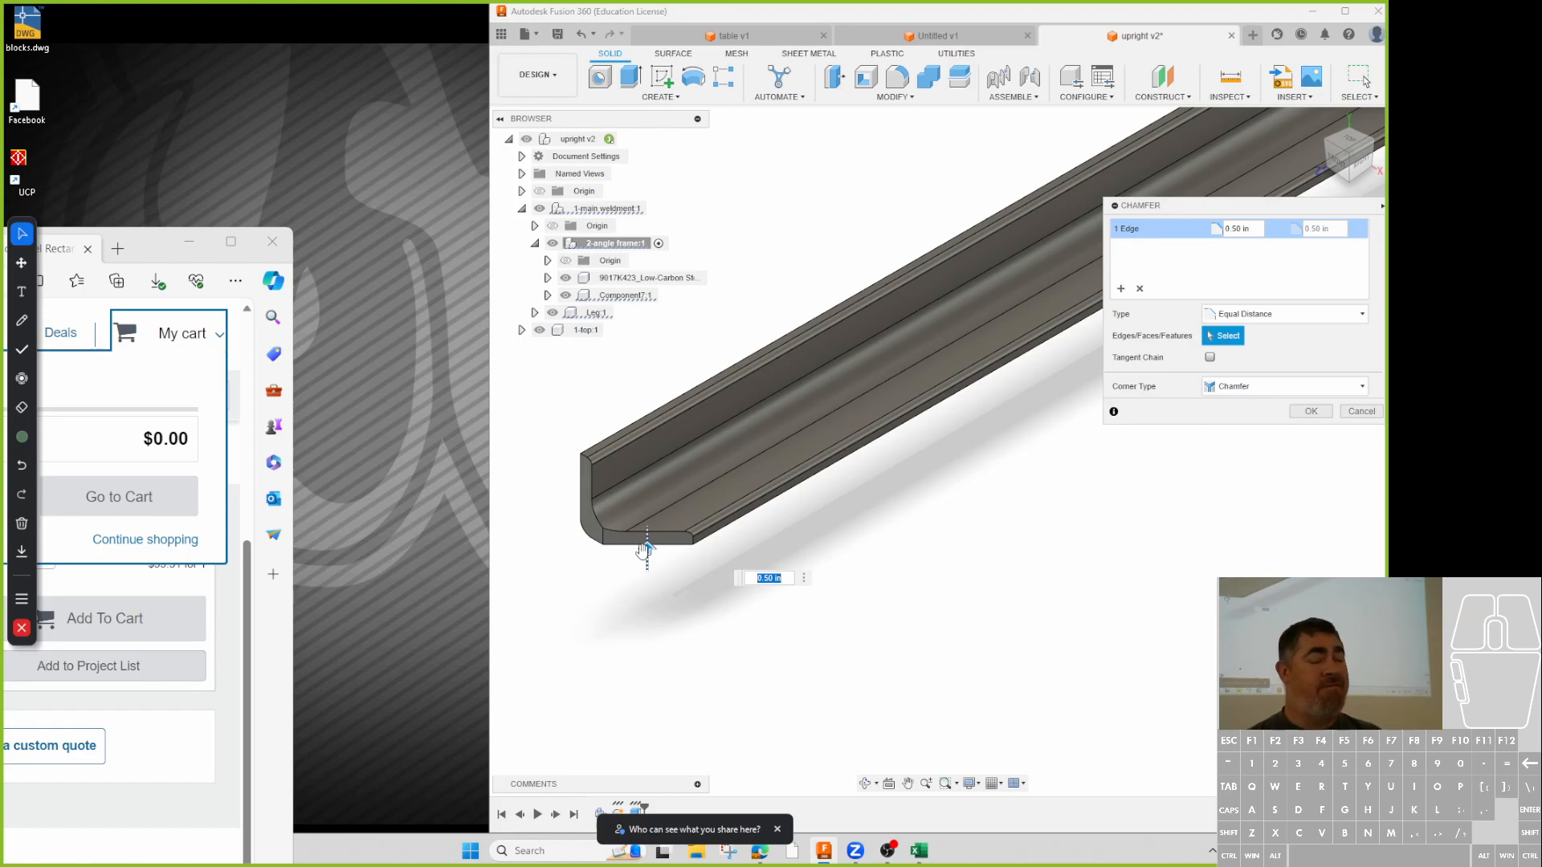
{"action": "left_click_drag", "start_coordinate": [644, 550], "coordinate": [646, 538]}
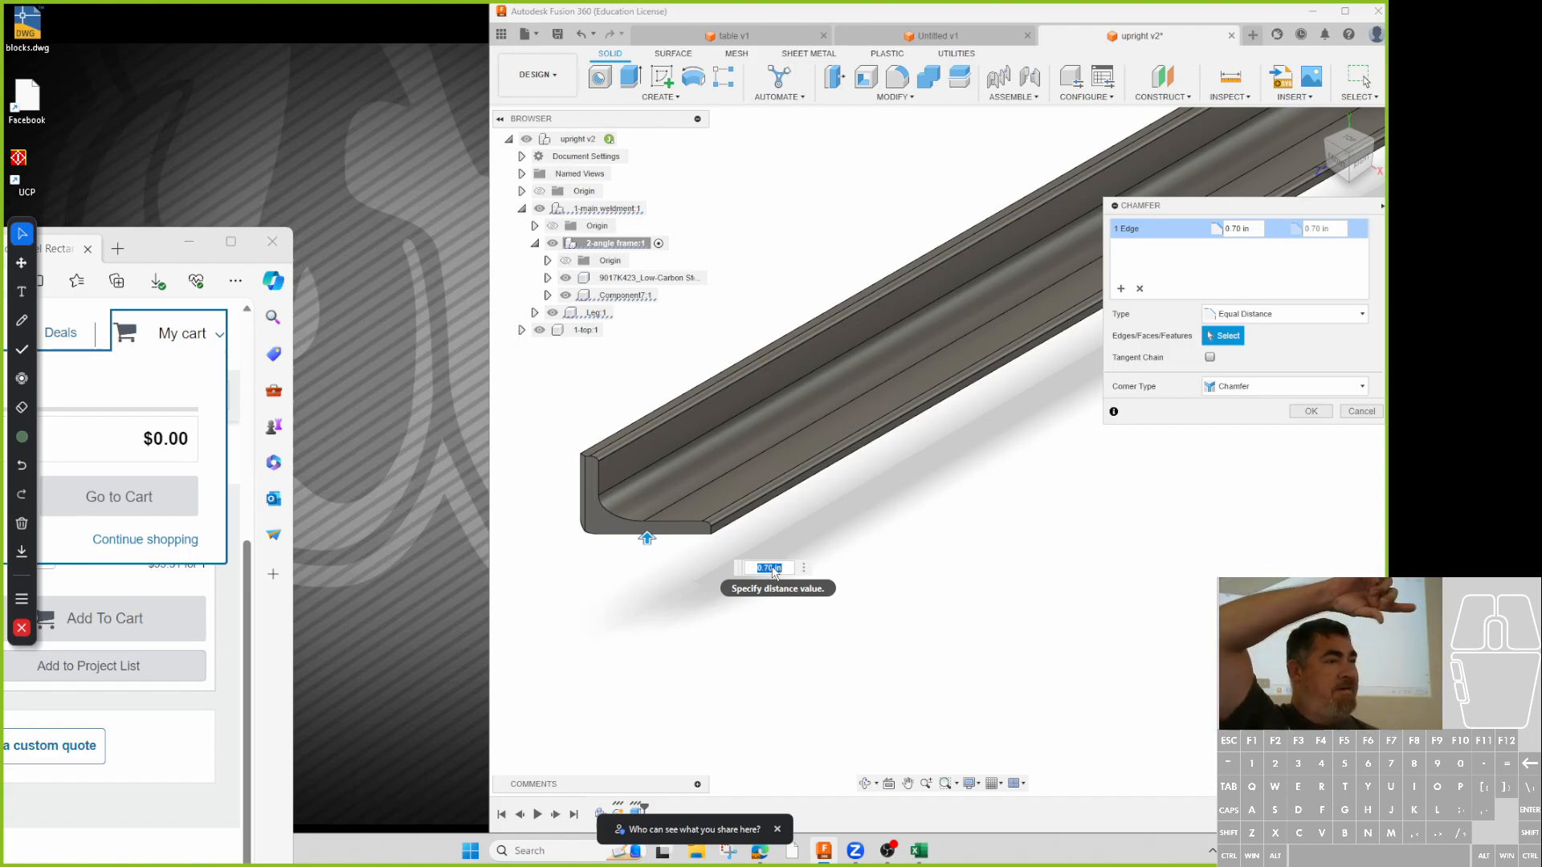
{"action": "scroll", "coordinate": [753, 477], "scroll_direction": "up", "scroll_amount": 5}
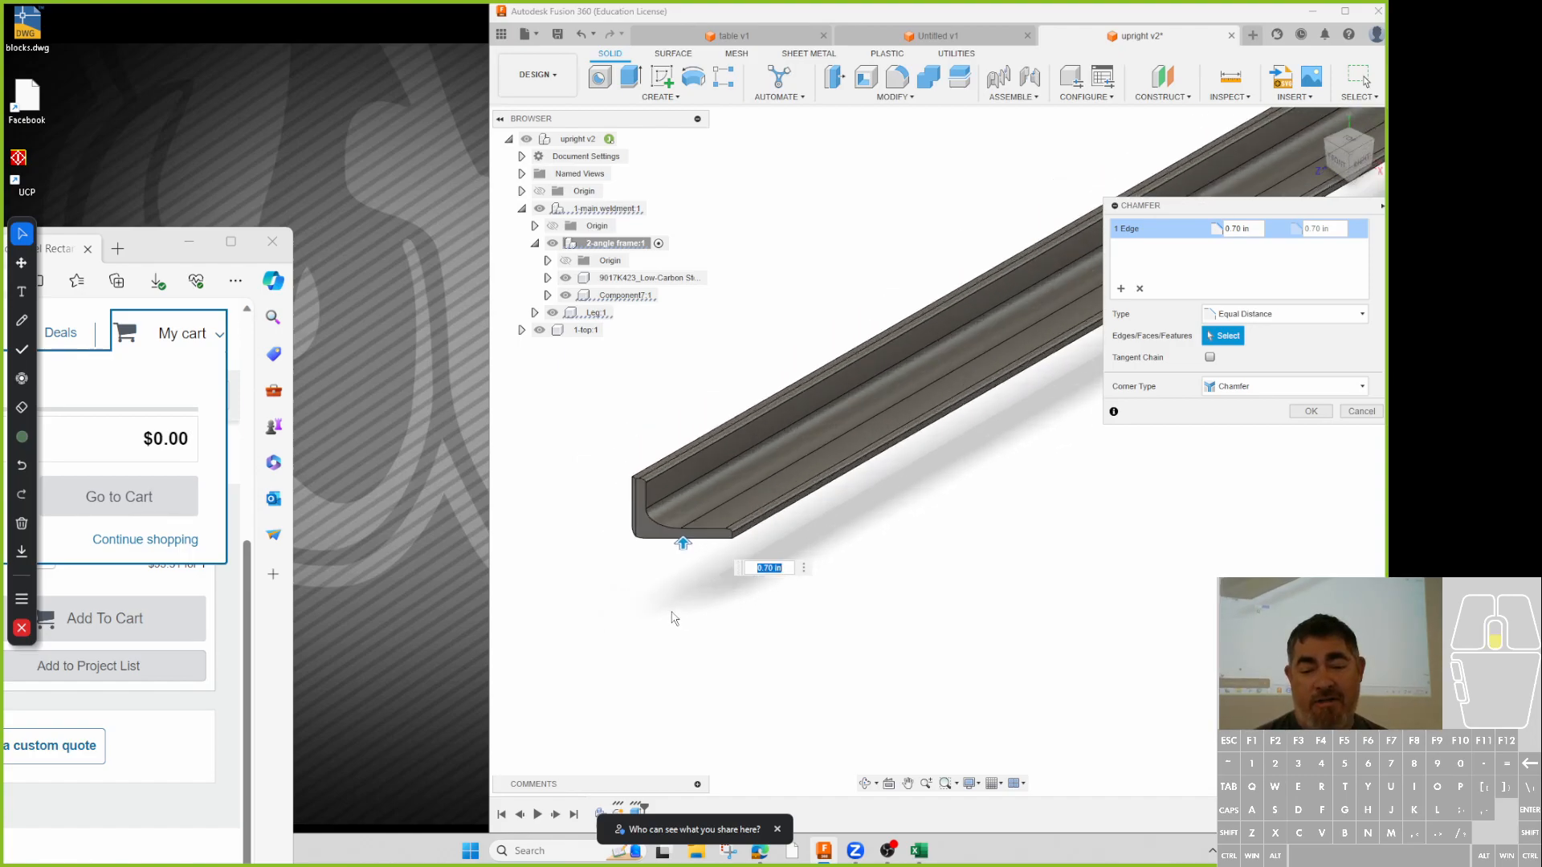
{"action": "left_click_drag", "start_coordinate": [767, 475], "coordinate": [764, 472]}
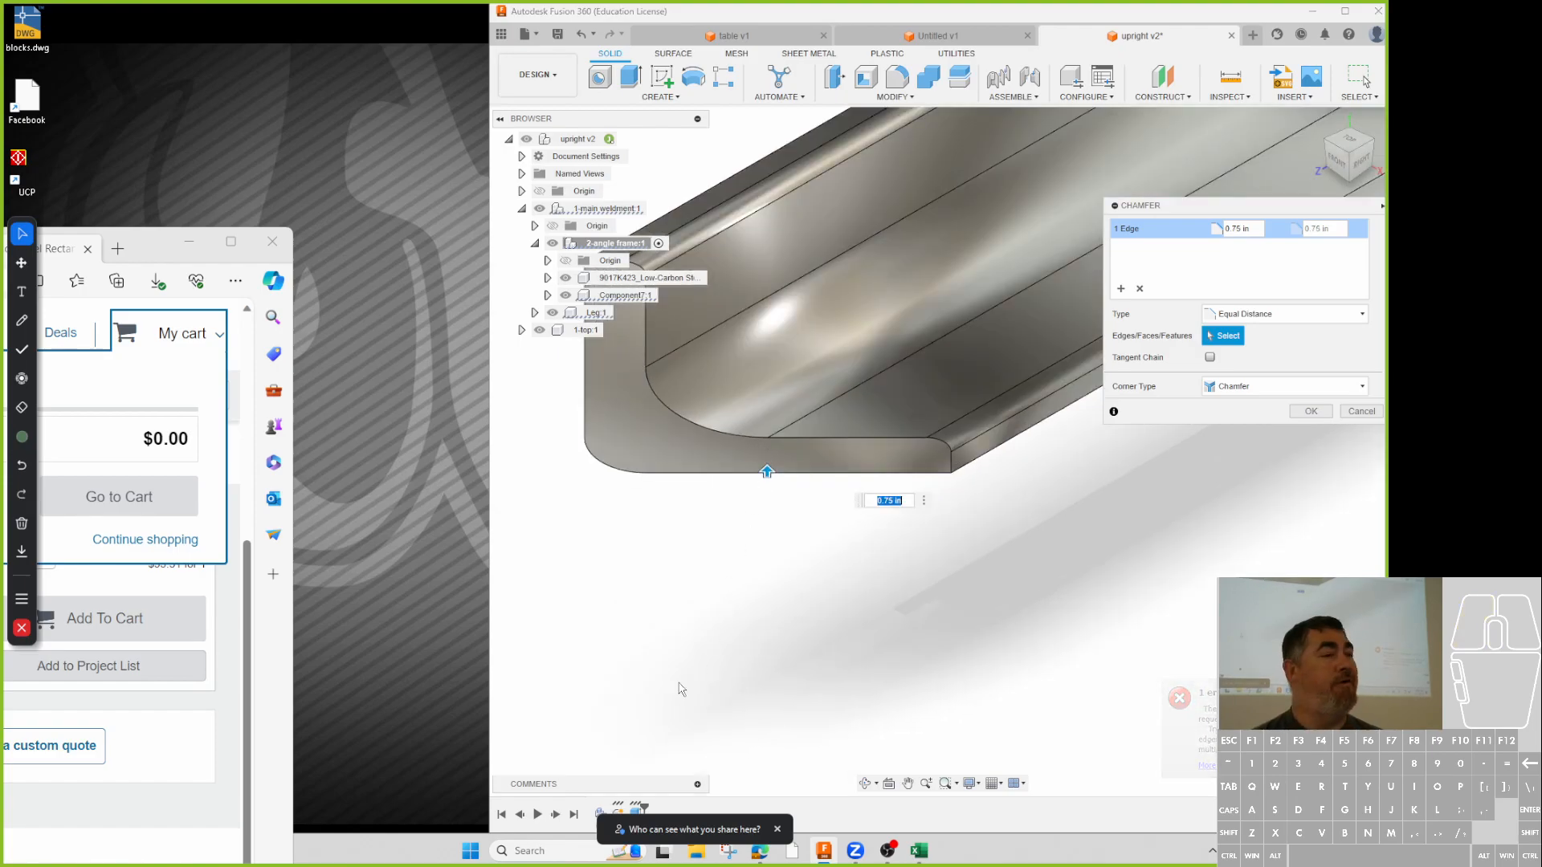
{"action": "scroll", "coordinate": [771, 604], "scroll_direction": "up", "scroll_amount": 2}
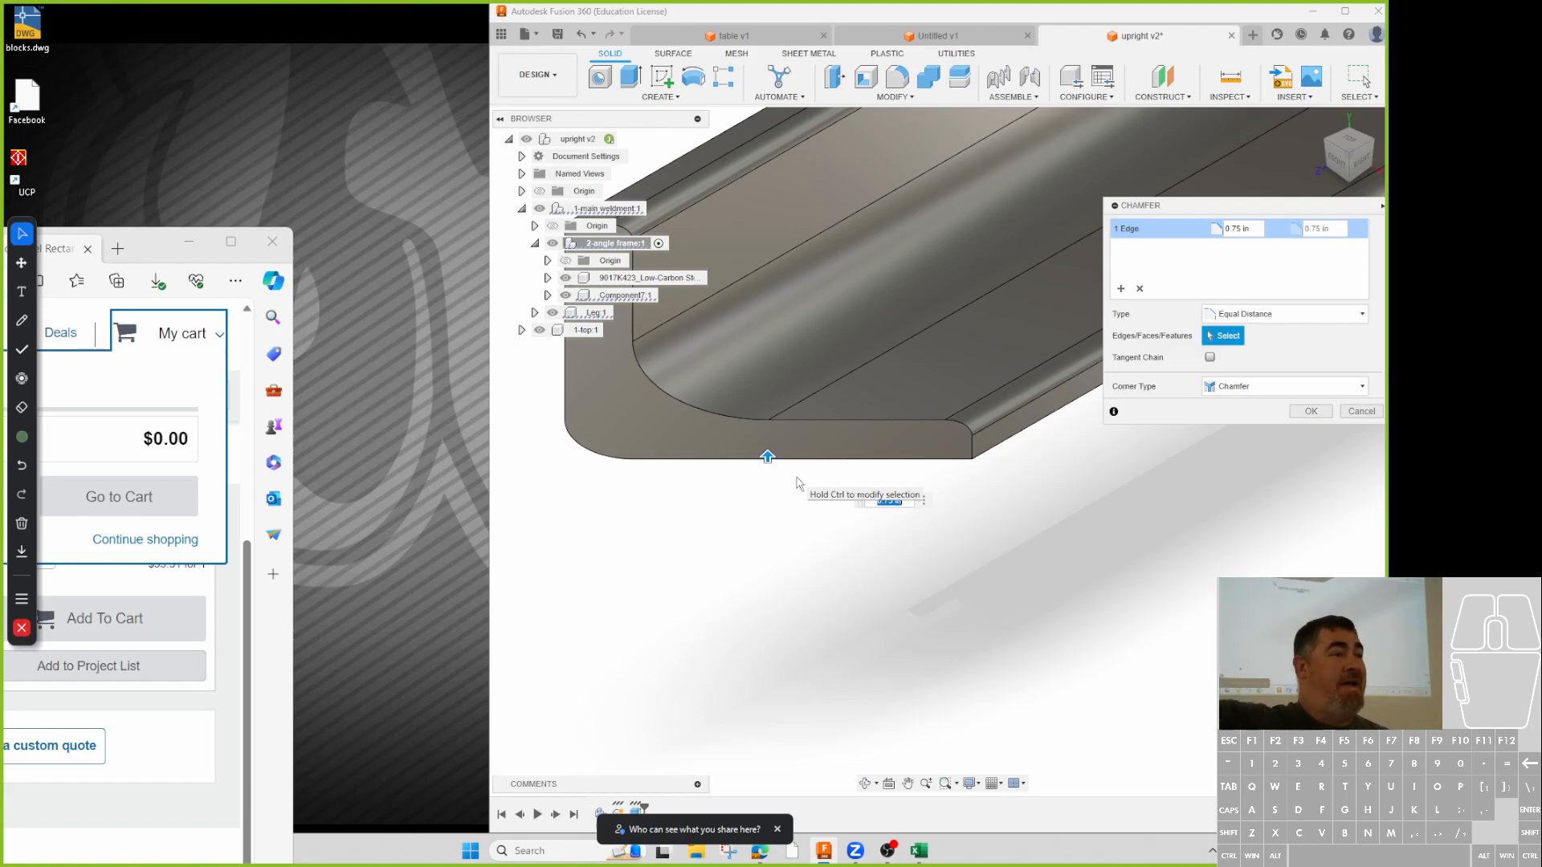
{"action": "scroll", "coordinate": [792, 628], "scroll_direction": "up", "scroll_amount": 2}
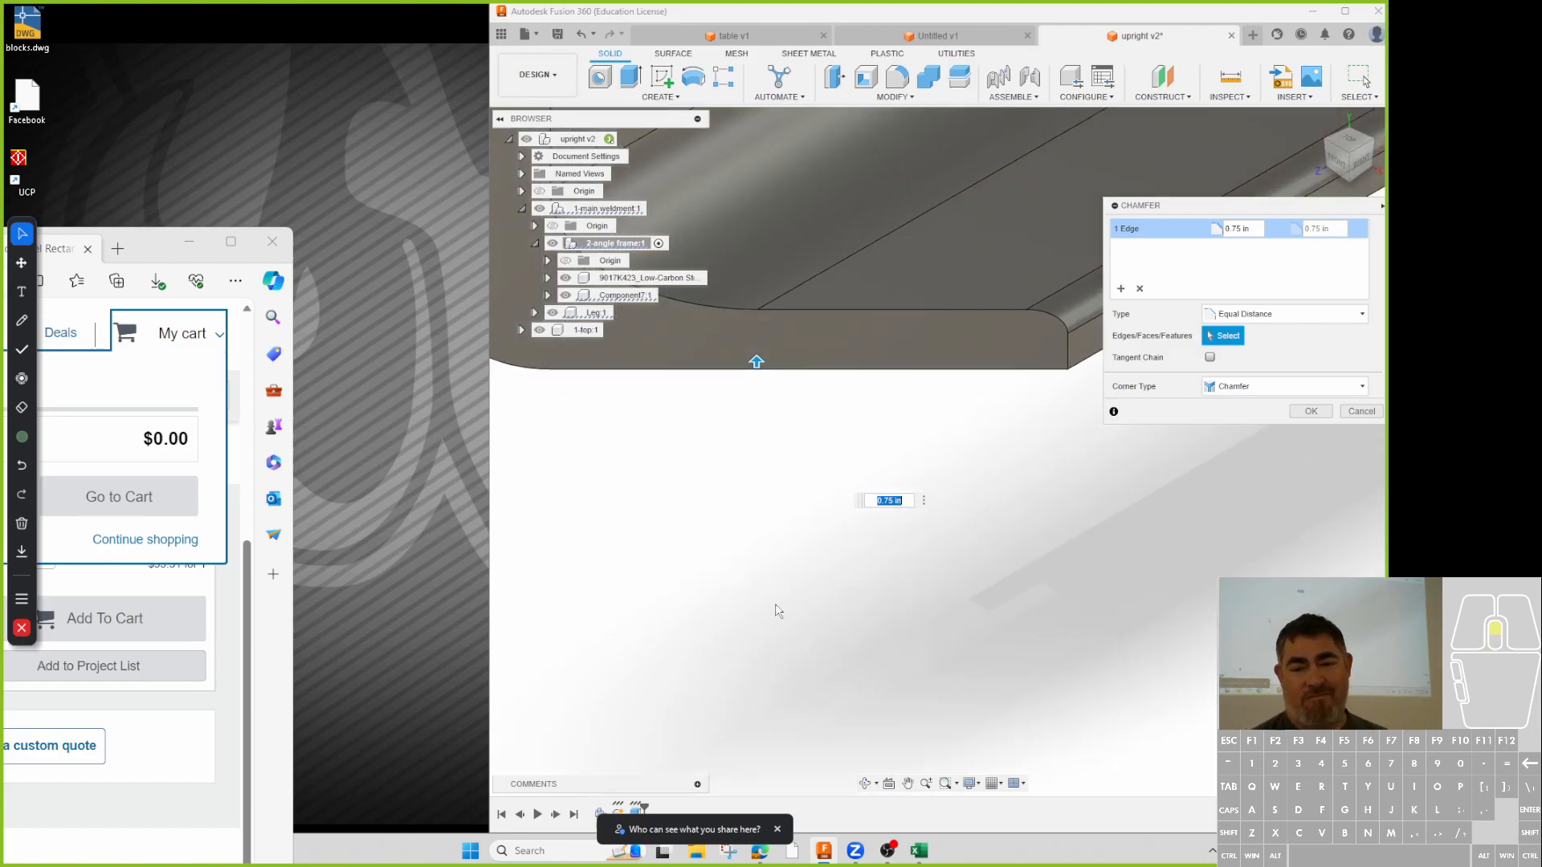
- Hide the 9017K423 stock angle and add the extruded angle's far-end outer leg edge to the same chamfer
{"action": "scroll", "coordinate": [752, 606], "scroll_direction": "down", "scroll_amount": 8}
{"action": "middle_click_drag", "start_coordinate": [1125, 520], "coordinate": [753, 626]}
{"action": "scroll", "coordinate": [754, 662], "scroll_direction": "down", "scroll_amount": 4}
{"action": "middle_click_drag", "start_coordinate": [903, 598], "coordinate": [827, 585]}
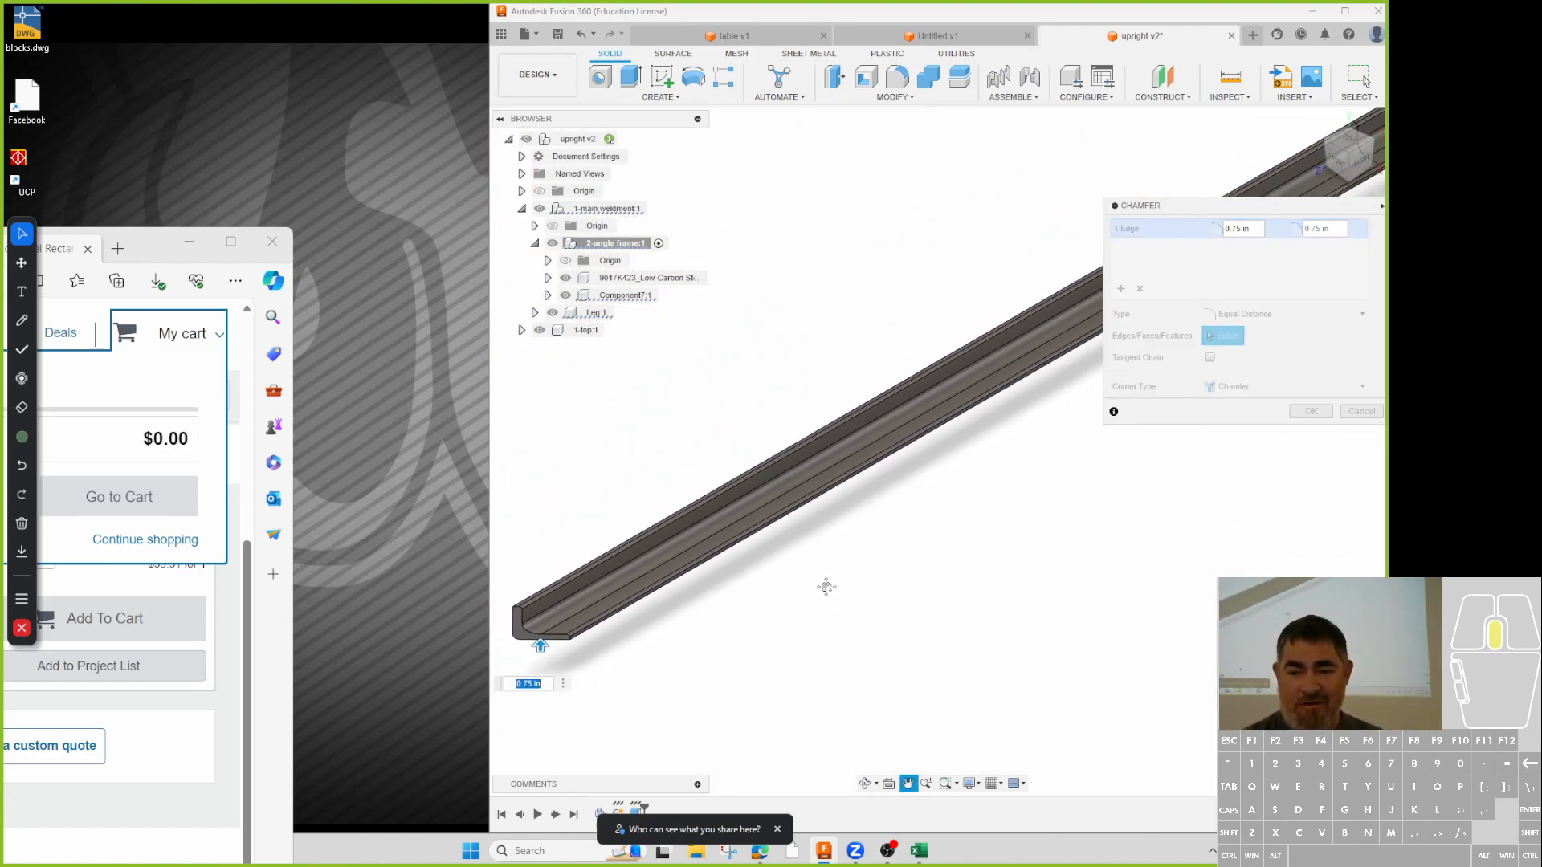
{"action": "scroll", "coordinate": [826, 585], "scroll_direction": "down", "scroll_amount": 3}
{"action": "middle_click_drag", "start_coordinate": [1236, 472], "coordinate": [744, 589]}
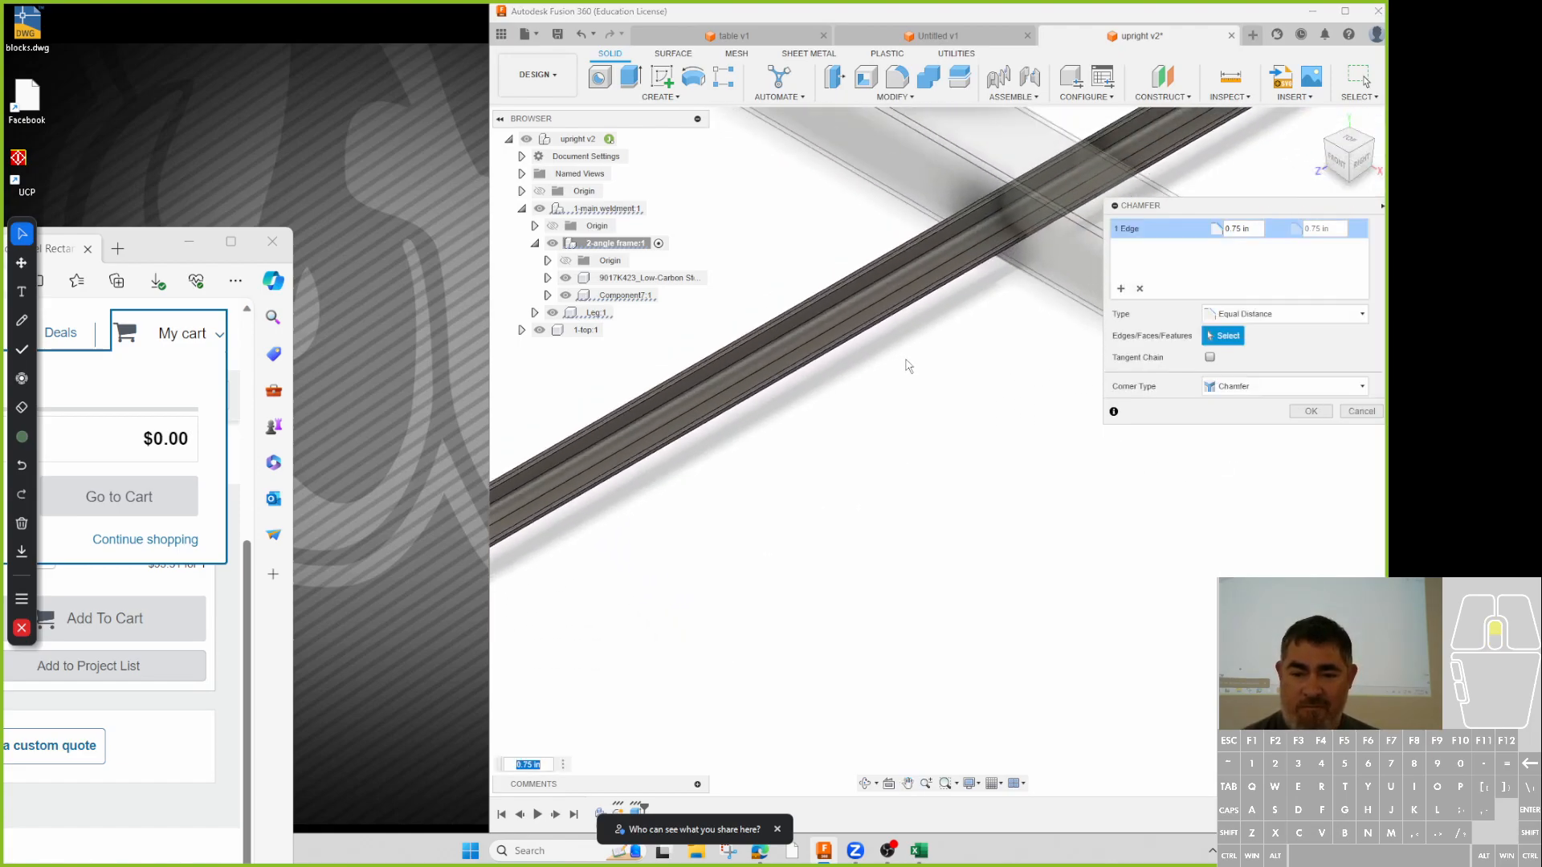
{"action": "scroll", "coordinate": [772, 367], "scroll_direction": "down", "scroll_amount": 3}
{"action": "scroll", "coordinate": [707, 386], "scroll_direction": "up", "scroll_amount": 5}
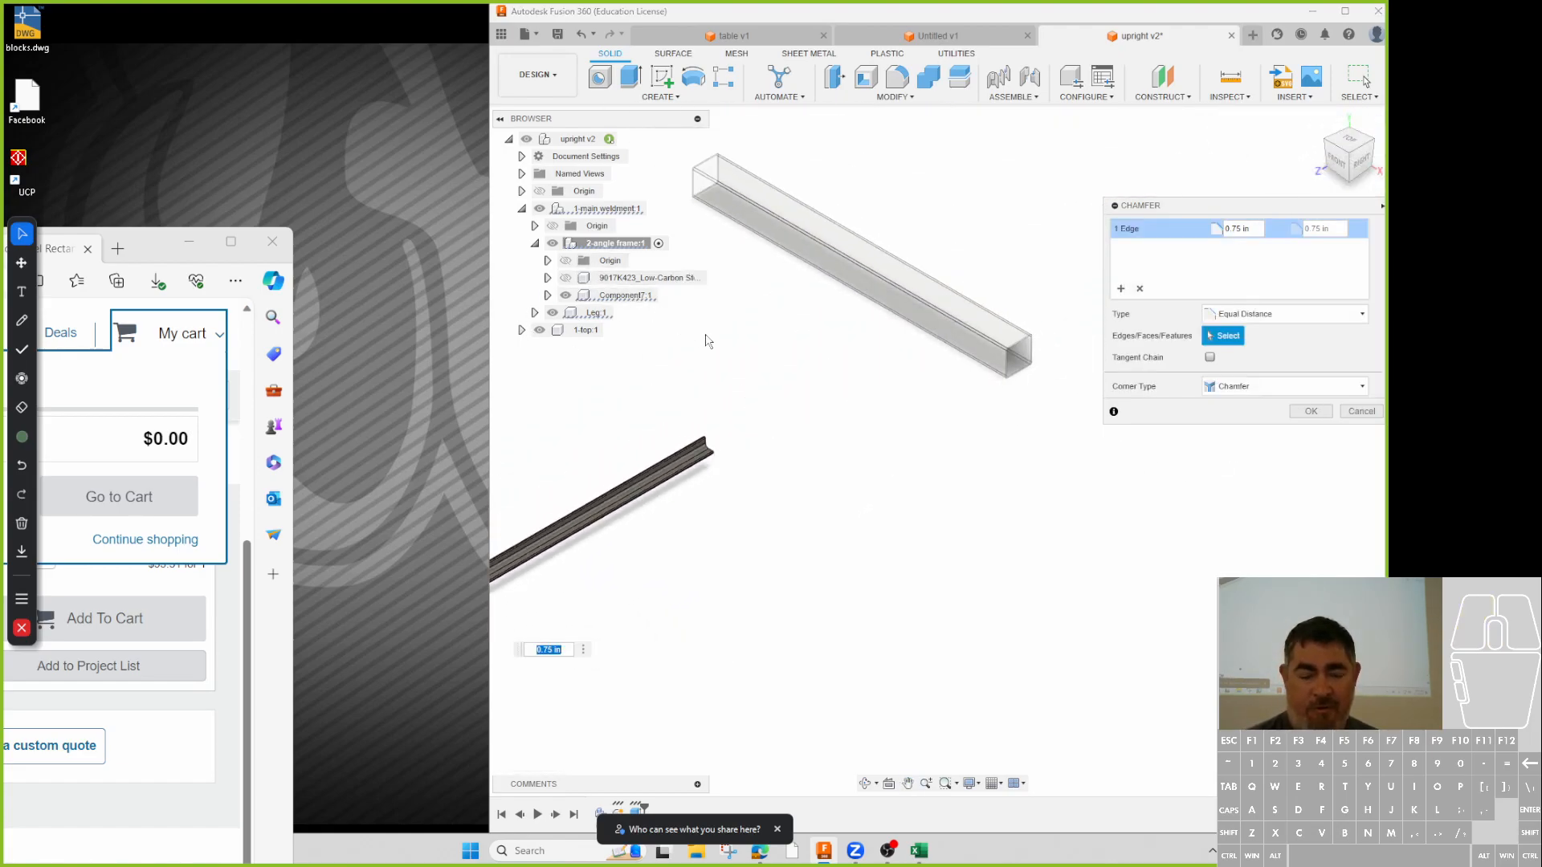
{"action": "scroll", "coordinate": [723, 458], "scroll_direction": "up", "scroll_amount": 4}
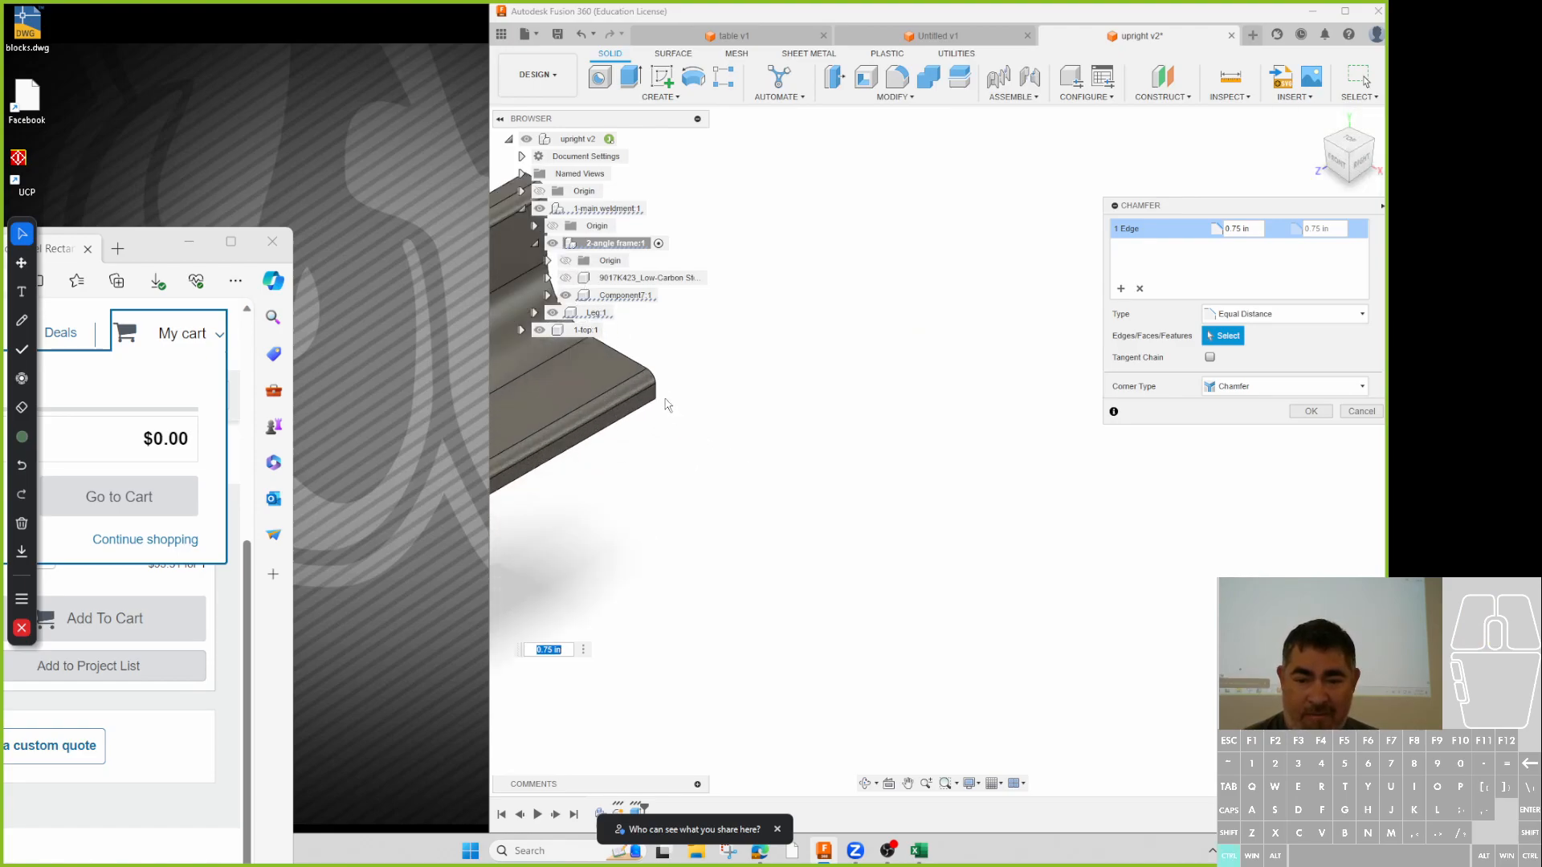
{"action": "left_click", "coordinate": [657, 399]}
{"action": "scroll", "coordinate": [776, 367], "scroll_direction": "down", "scroll_amount": 3}
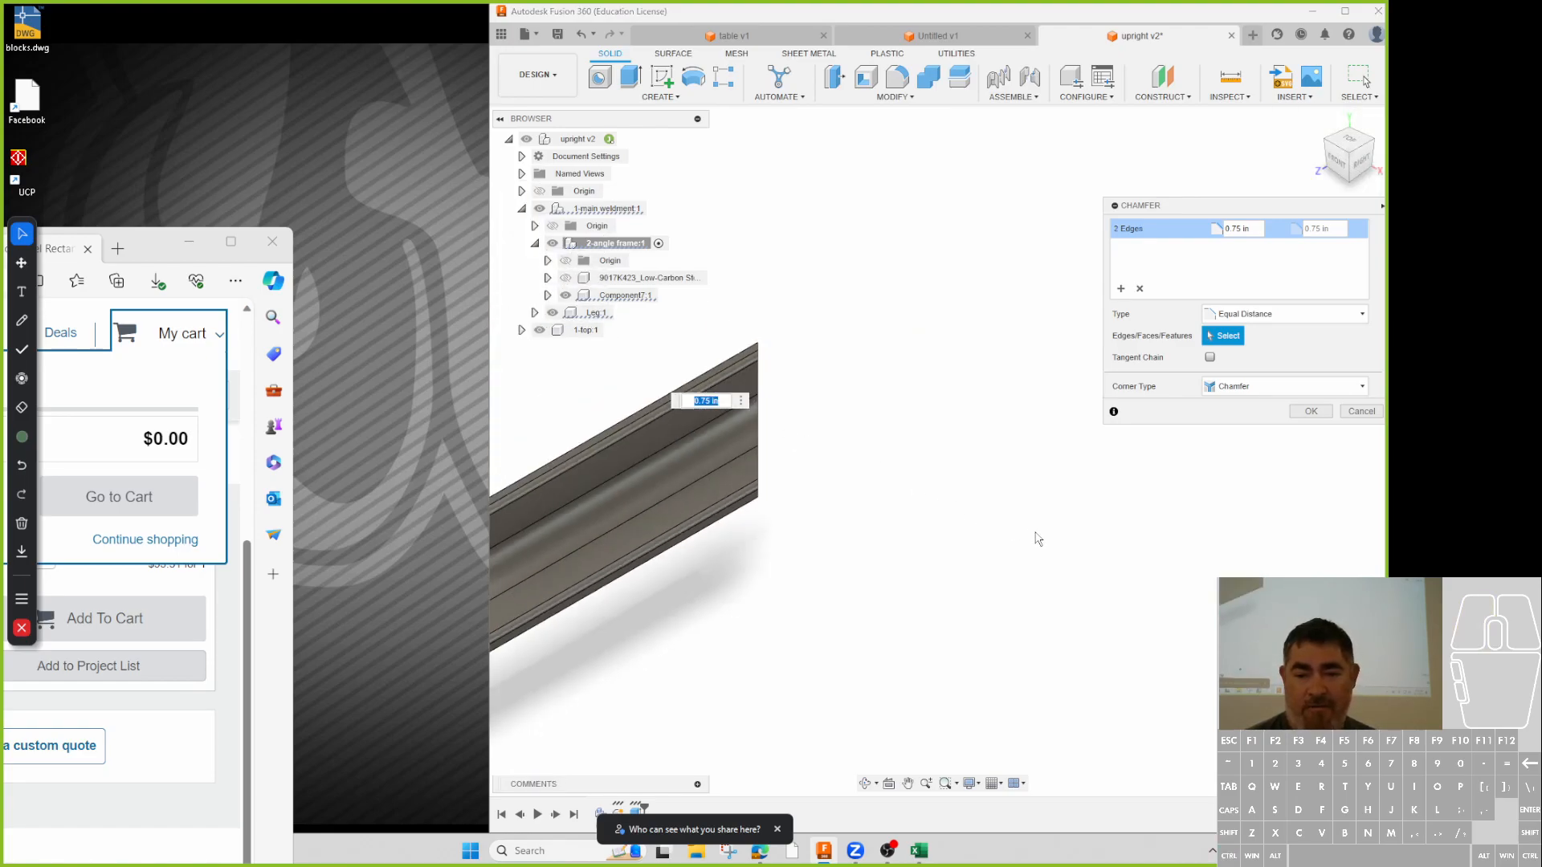
- Show the 9017K423 stock angle, hide the extruded one, and add the stock angle's near-end outer leg edge to the chamfer
{"action": "left_click", "coordinate": [566, 278]}
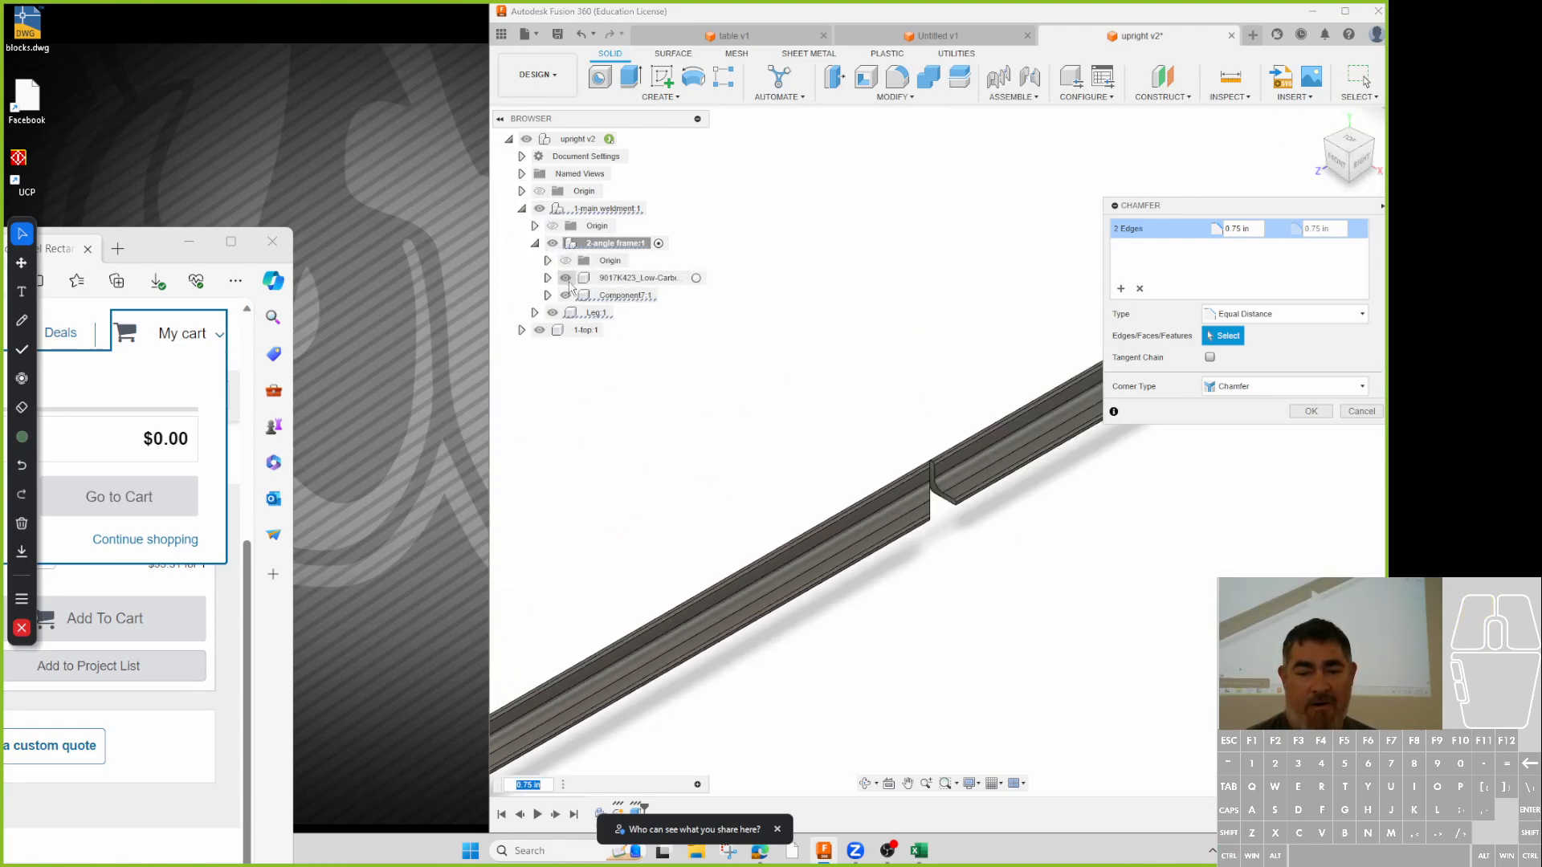
{"action": "scroll", "coordinate": [964, 494], "scroll_direction": "up", "scroll_amount": 6}
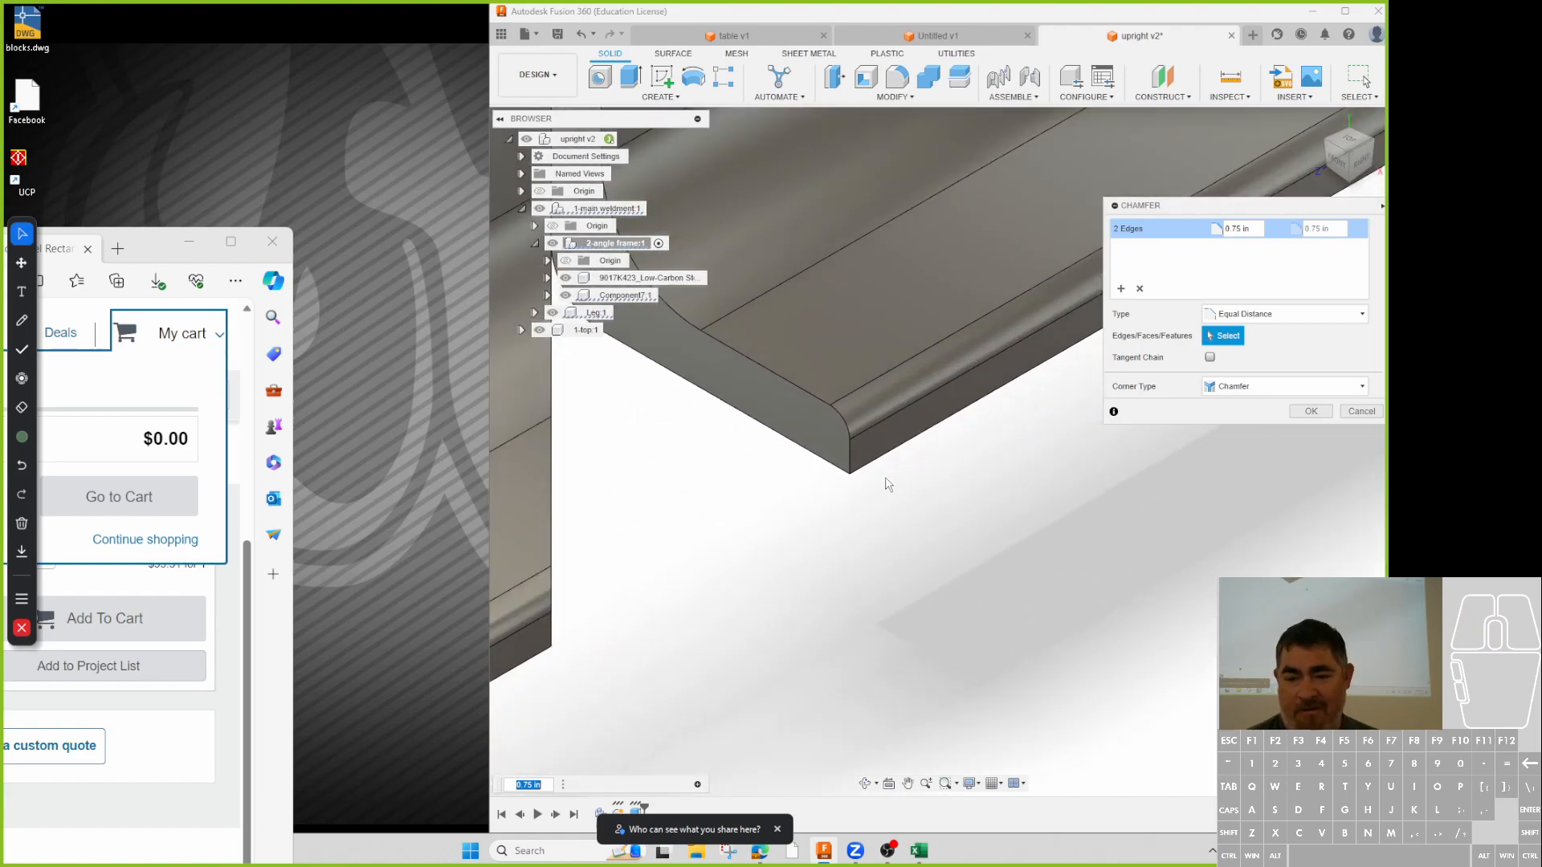
{"action": "left_click", "coordinate": [566, 295]}
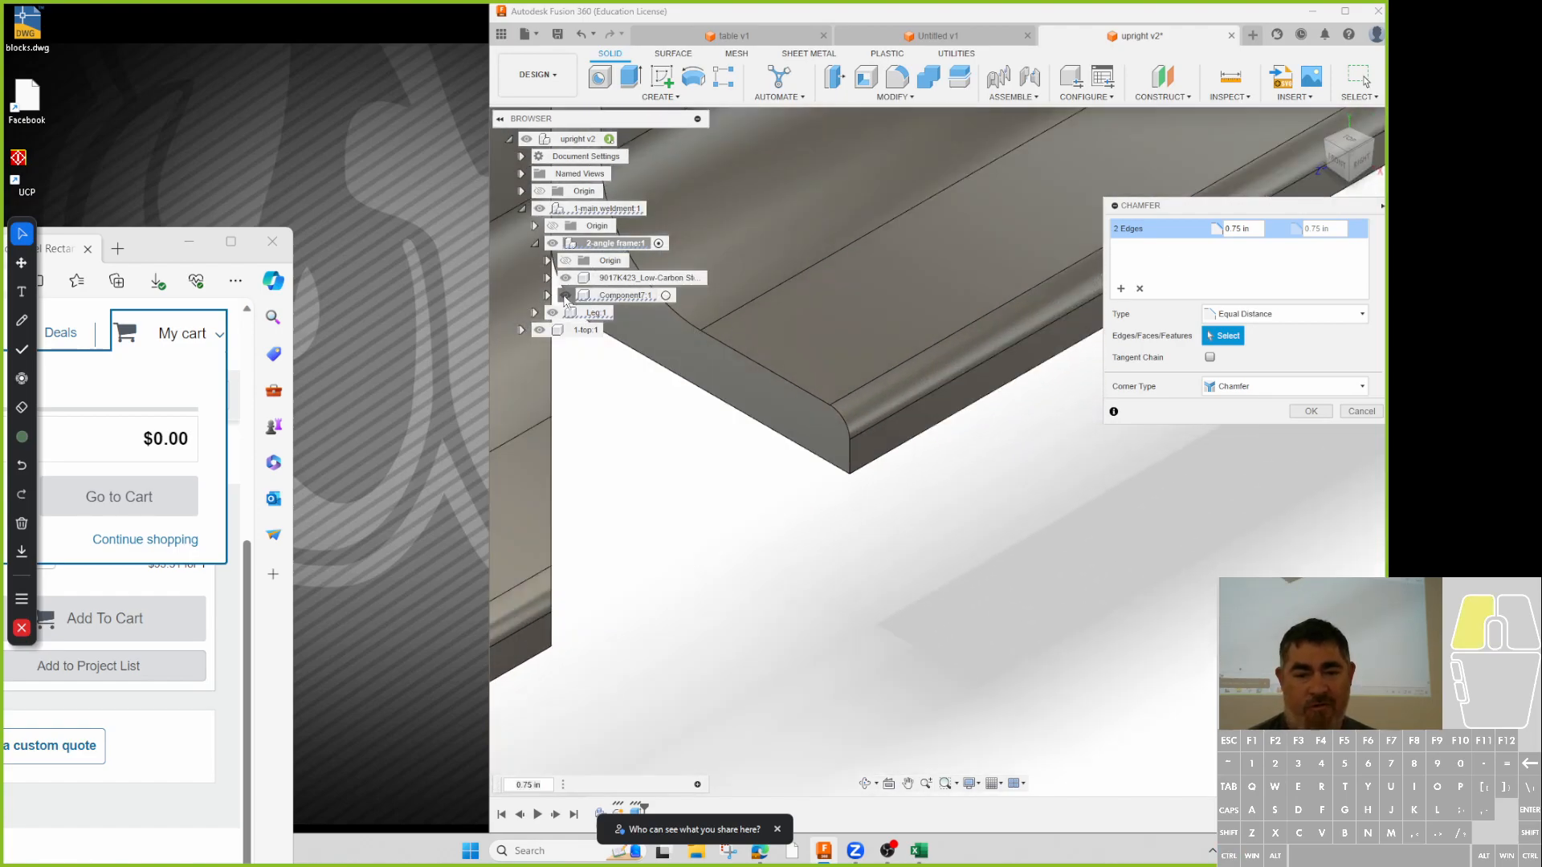
{"action": "left_click", "coordinate": [850, 453], "text": "ctrl"}
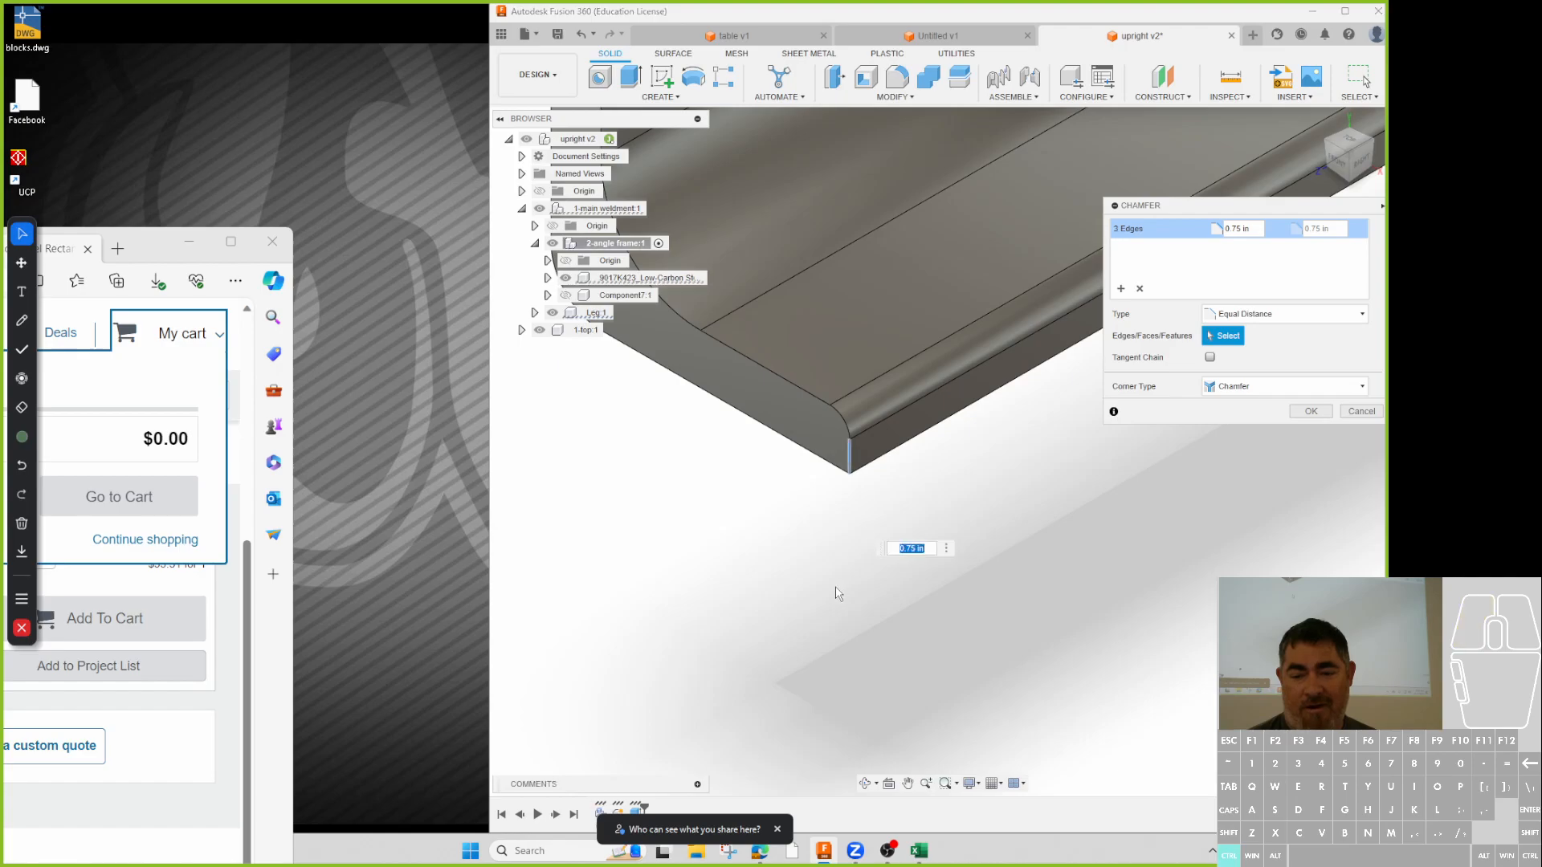
- Add the stock angle's far-end outer leg edge, show the extruded angle again, and finish the four-edge 0.75 in chamfer
{"action": "scroll", "coordinate": [783, 538], "scroll_direction": "down", "scroll_amount": 8}
{"action": "scroll", "coordinate": [724, 386], "scroll_direction": "up", "scroll_amount": 3}
{"action": "scroll", "coordinate": [854, 385], "scroll_direction": "up", "scroll_amount": 6}
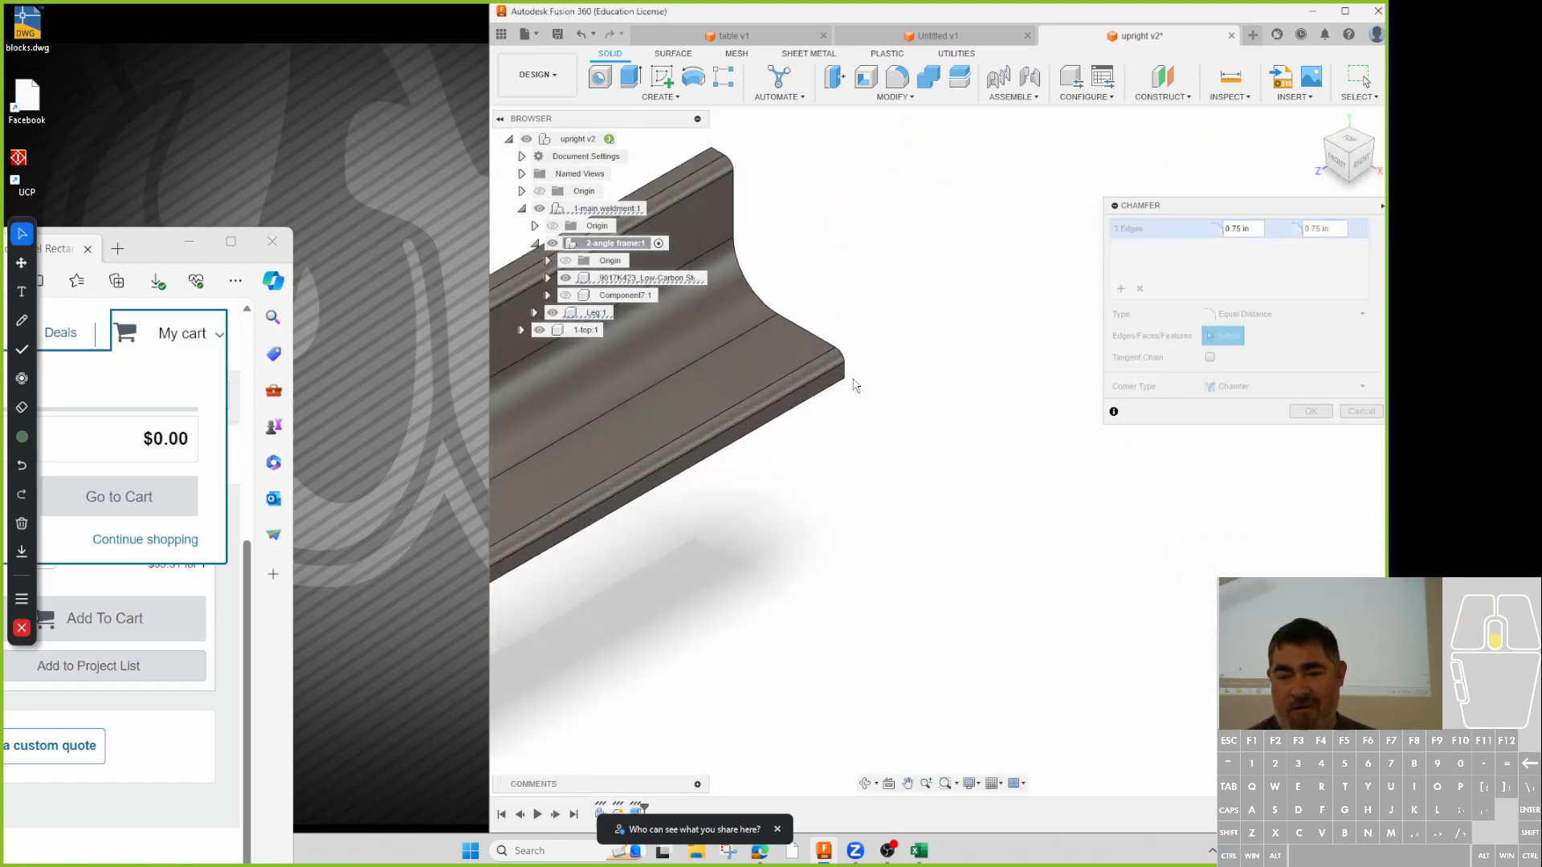
{"action": "left_click", "coordinate": [842, 378], "text": "ctrl"}
{"action": "scroll", "coordinate": [843, 377], "scroll_direction": "down", "scroll_amount": 5}
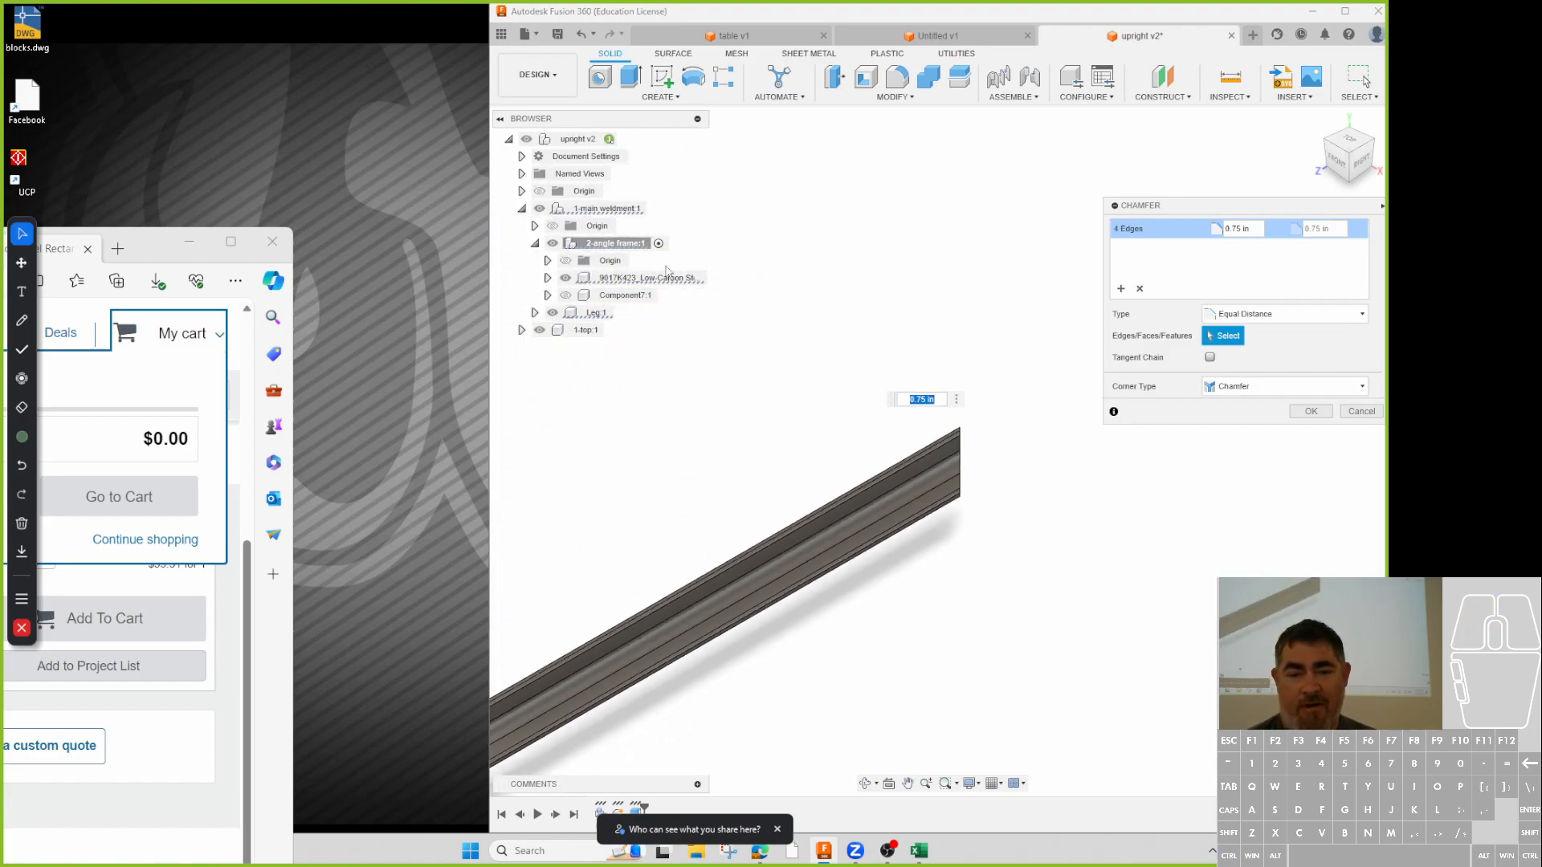
{"action": "scroll", "coordinate": [846, 385], "scroll_direction": "down", "scroll_amount": 6}
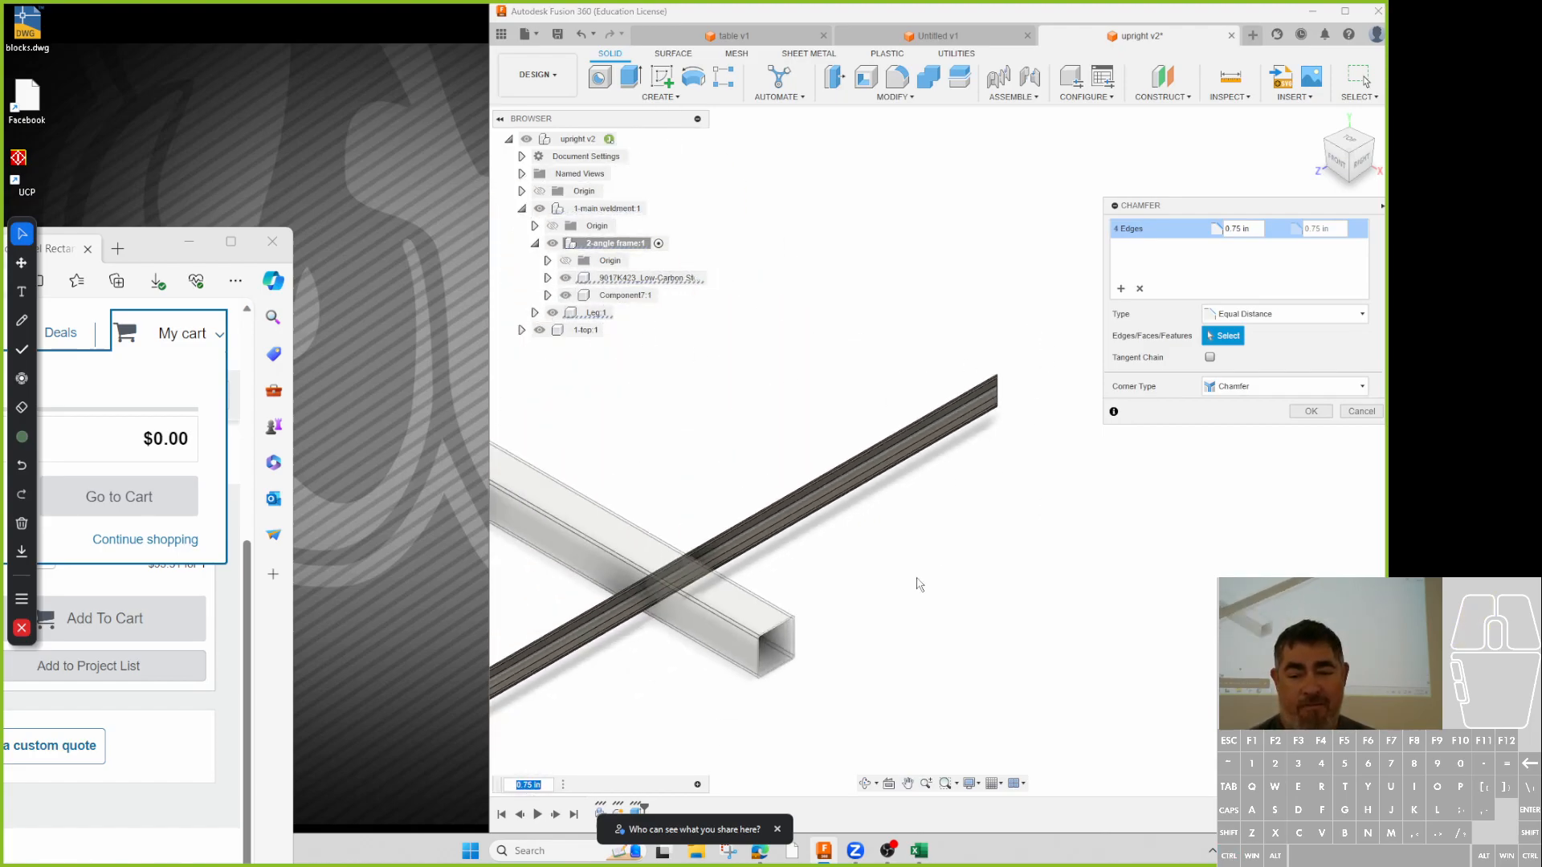
{"action": "middle_click_drag", "start_coordinate": [884, 550], "coordinate": [828, 540]}
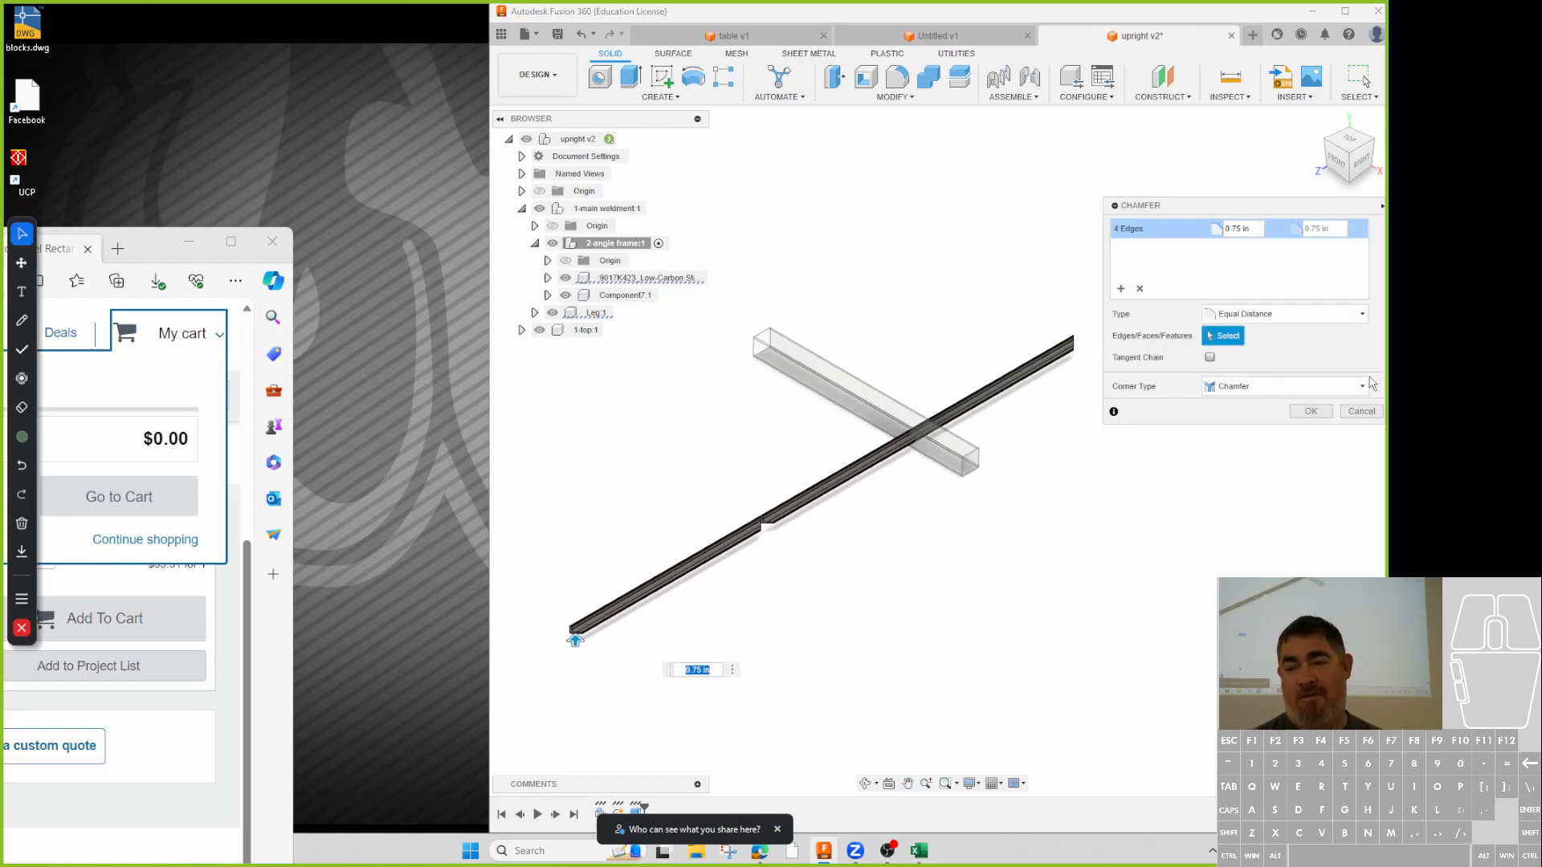
{"action": "left_click", "coordinate": [1320, 410]}
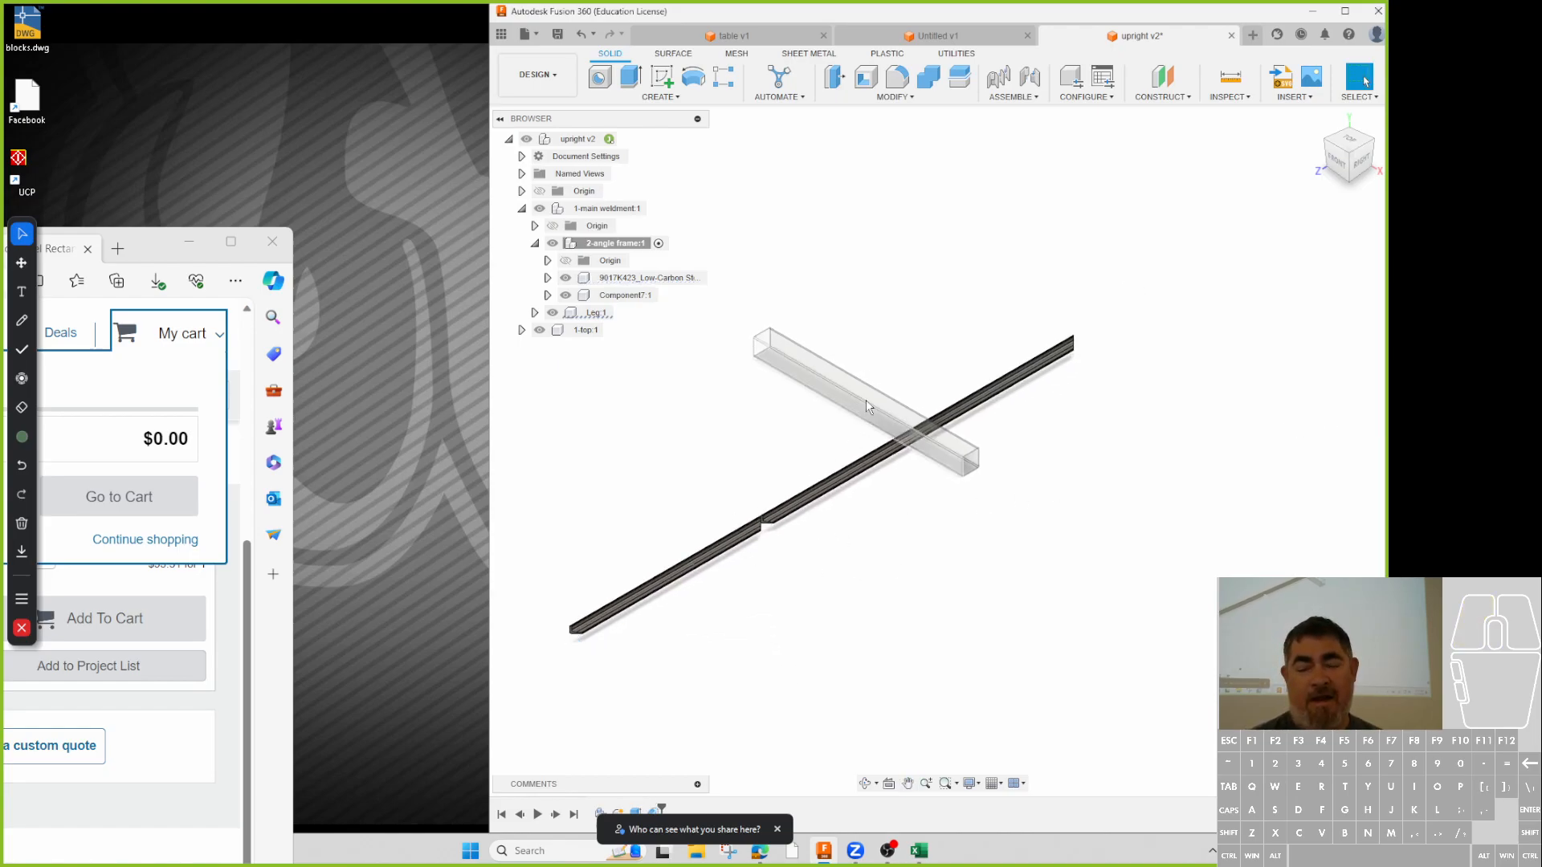
- Create a copy of the 9017K423 angle iron and move it sideways along X to lie parallel to the original
{"action": "scroll", "coordinate": [801, 490], "scroll_direction": "down", "scroll_amount": 7}
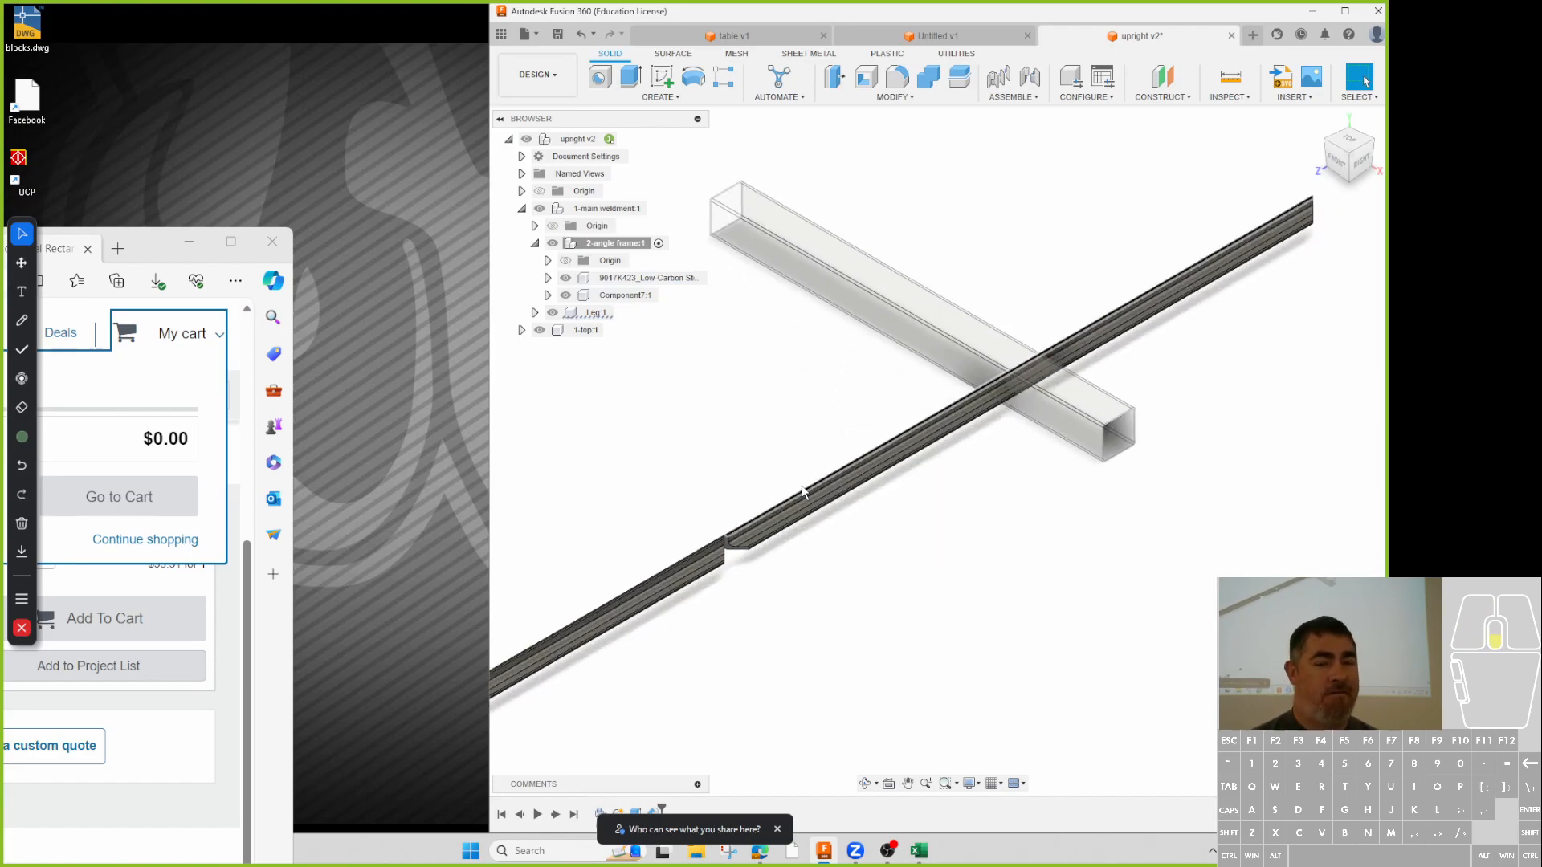
{"action": "middle_click_drag", "start_coordinate": [658, 612], "coordinate": [832, 343]}
{"action": "left_click", "coordinate": [626, 277]}
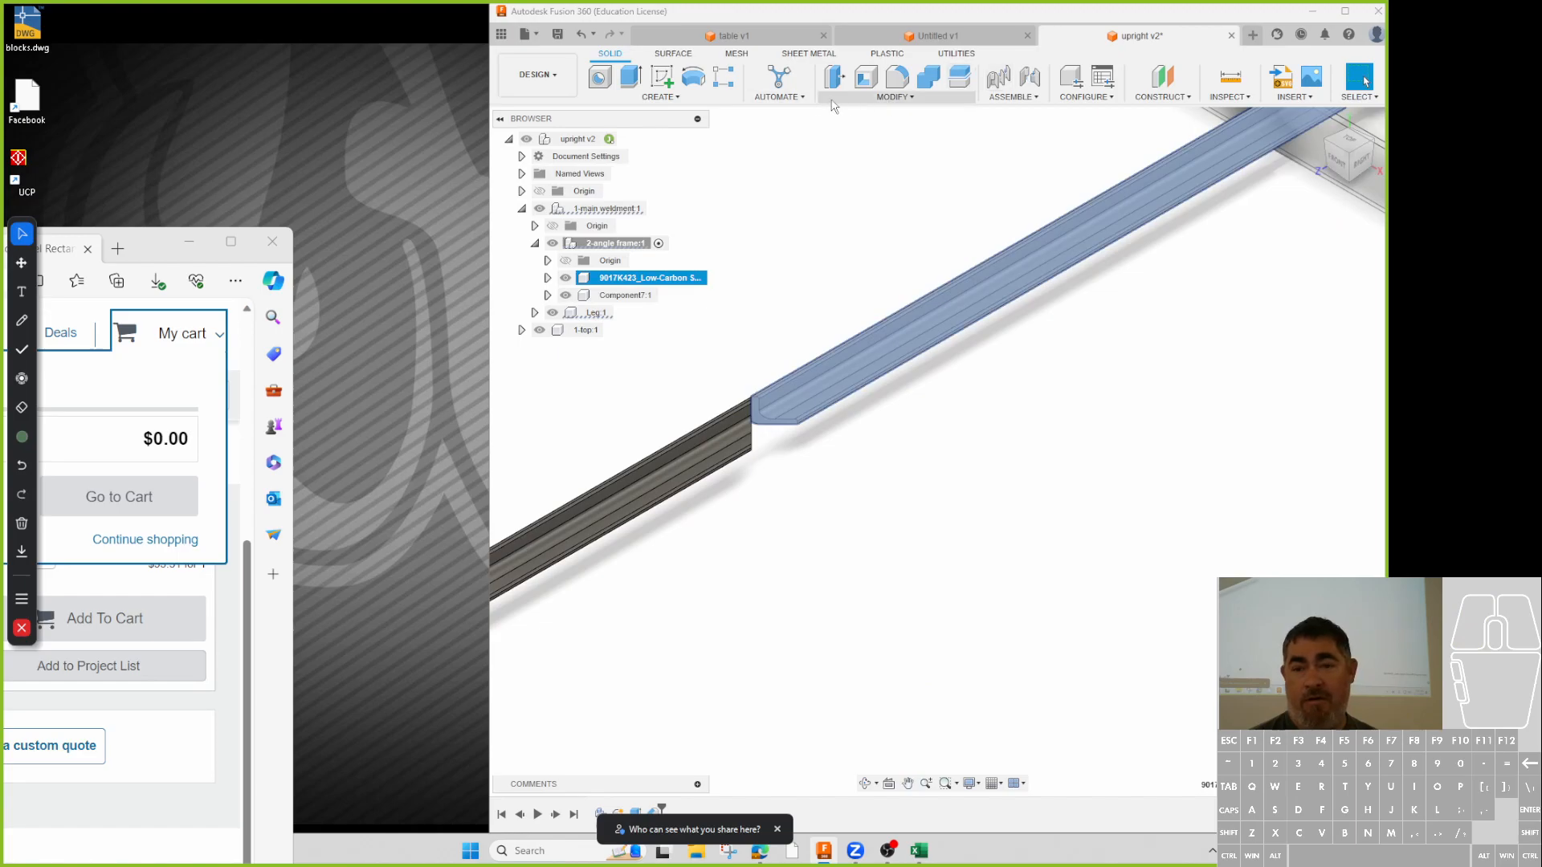
{"action": "double_click", "coordinate": [857, 25]}
{"action": "left_click", "coordinate": [565, 70]}
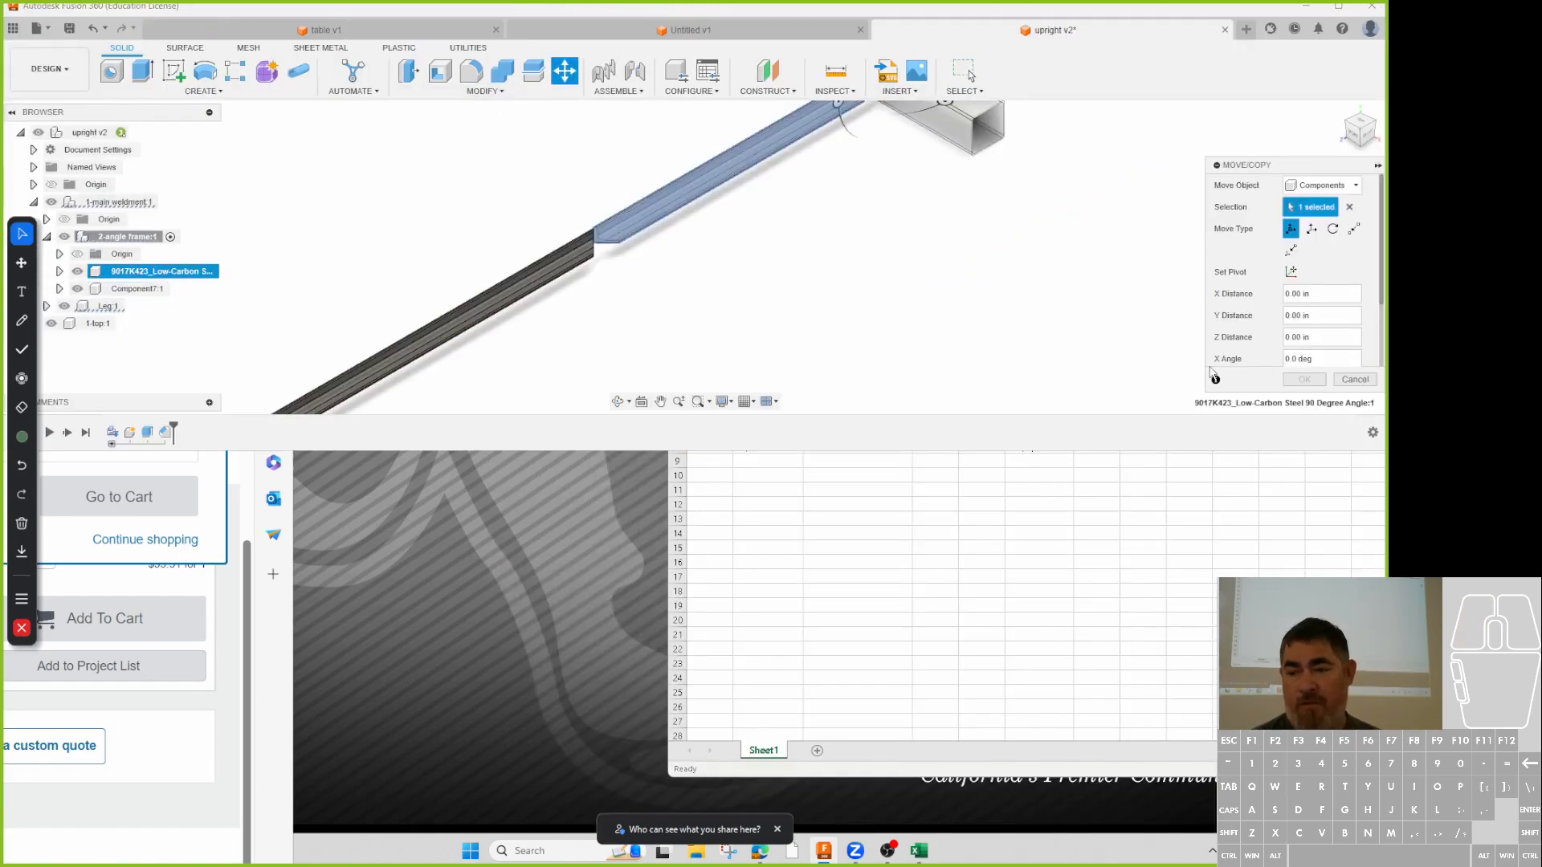
{"action": "scroll", "coordinate": [1222, 273], "scroll_direction": "down", "scroll_amount": 2}
{"action": "left_click", "coordinate": [1291, 334]}
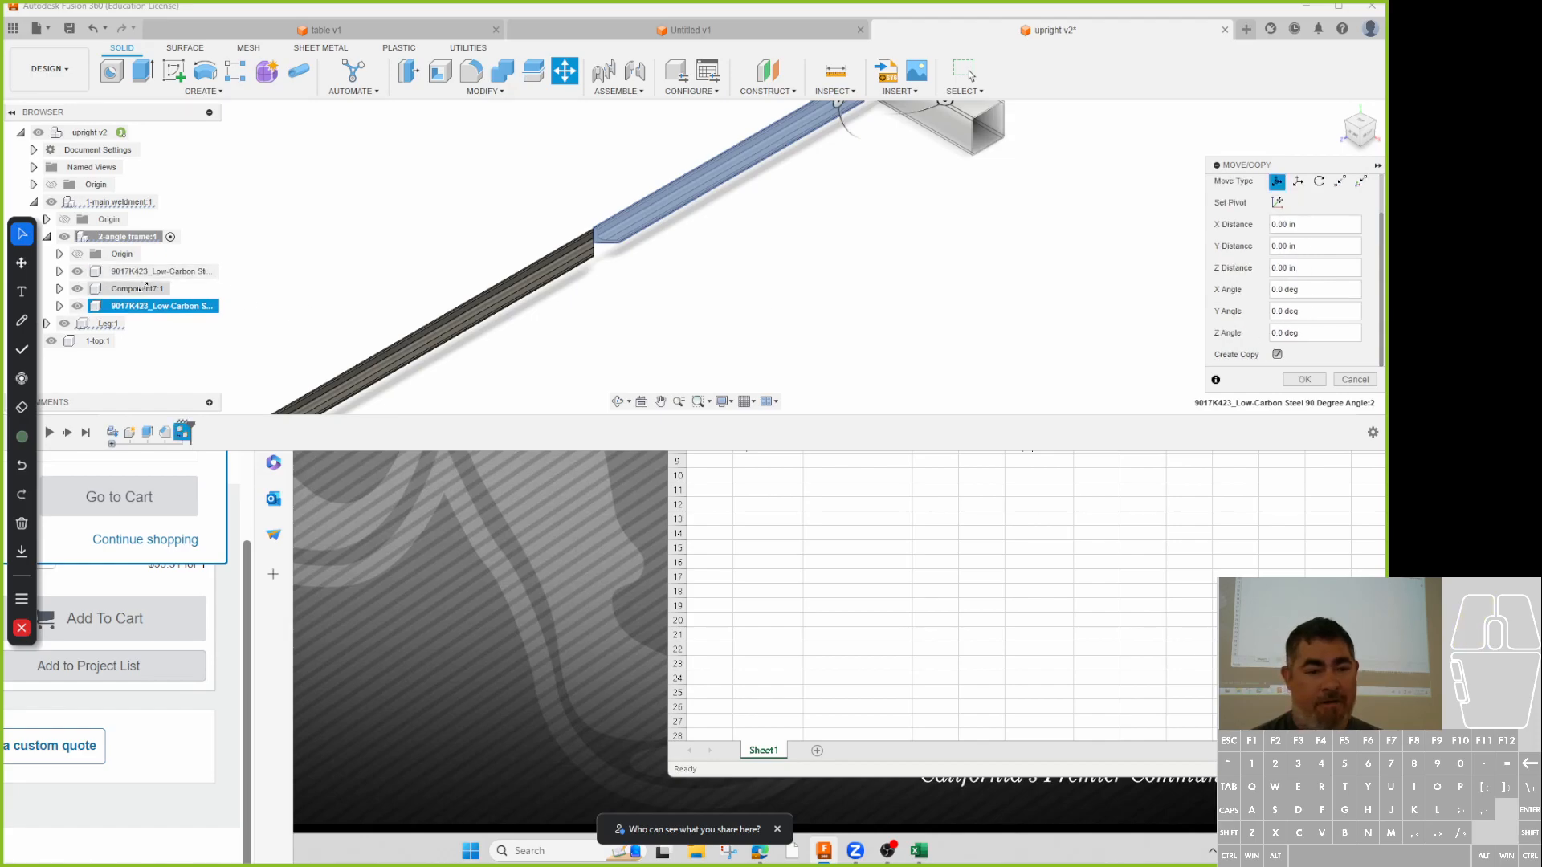
{"action": "scroll", "coordinate": [813, 204], "scroll_direction": "down", "scroll_amount": 2}
{"action": "left_click_drag", "start_coordinate": [889, 158], "coordinate": [988, 215]}
{"action": "left_click", "coordinate": [1298, 380]}
- Create a copy of the extruded angle iron, Component7:1, and move it 7 in along X
{"action": "left_click", "coordinate": [134, 290]}
{"action": "left_click", "coordinate": [570, 74]}
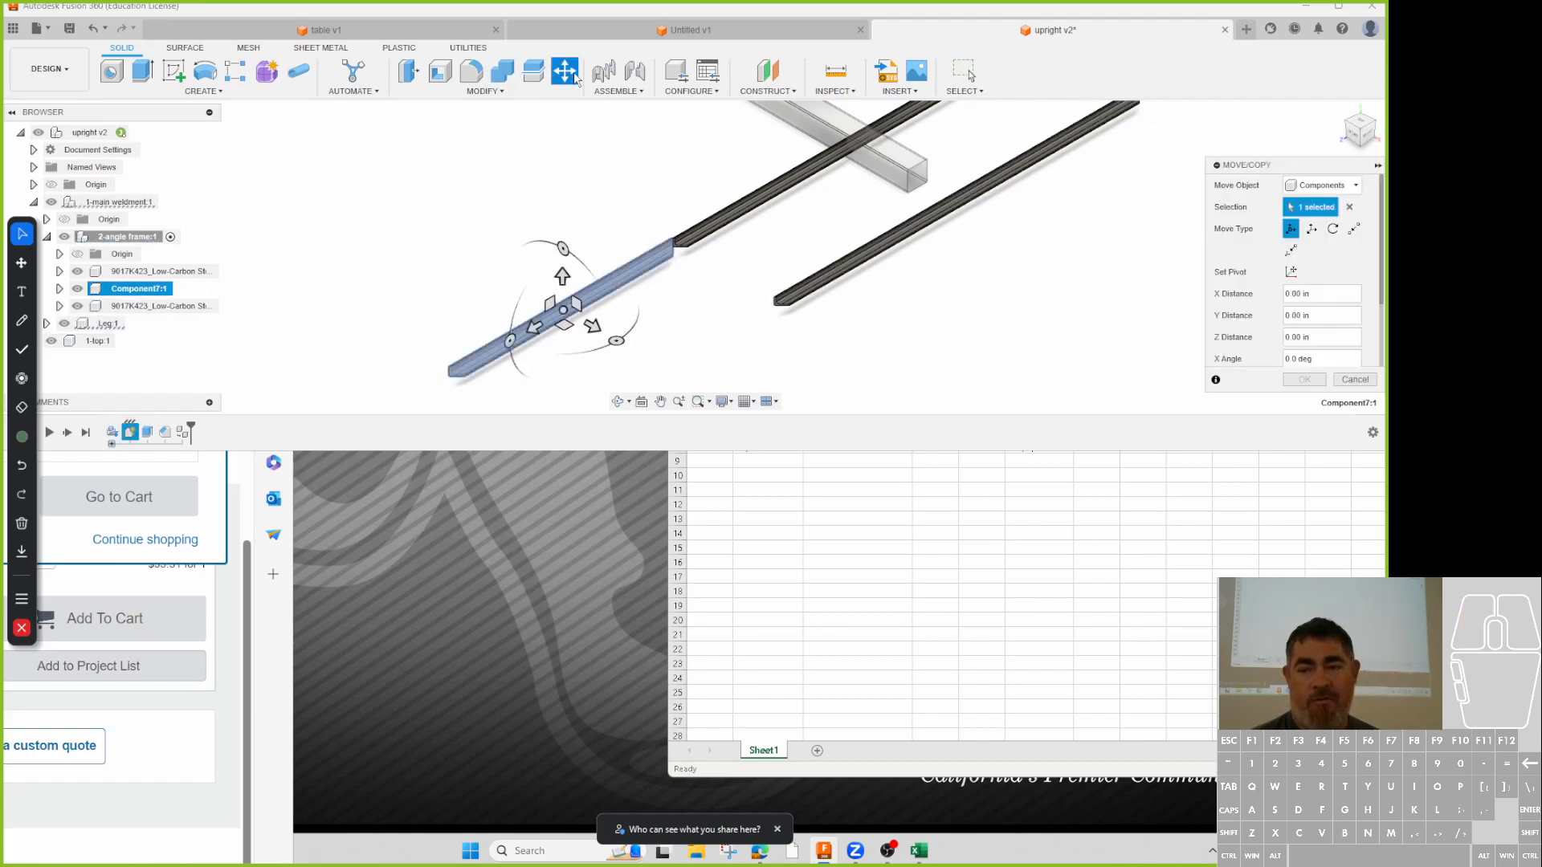
{"action": "scroll", "coordinate": [1275, 338], "scroll_direction": "down", "scroll_amount": 3}
{"action": "left_click", "coordinate": [1292, 336]}
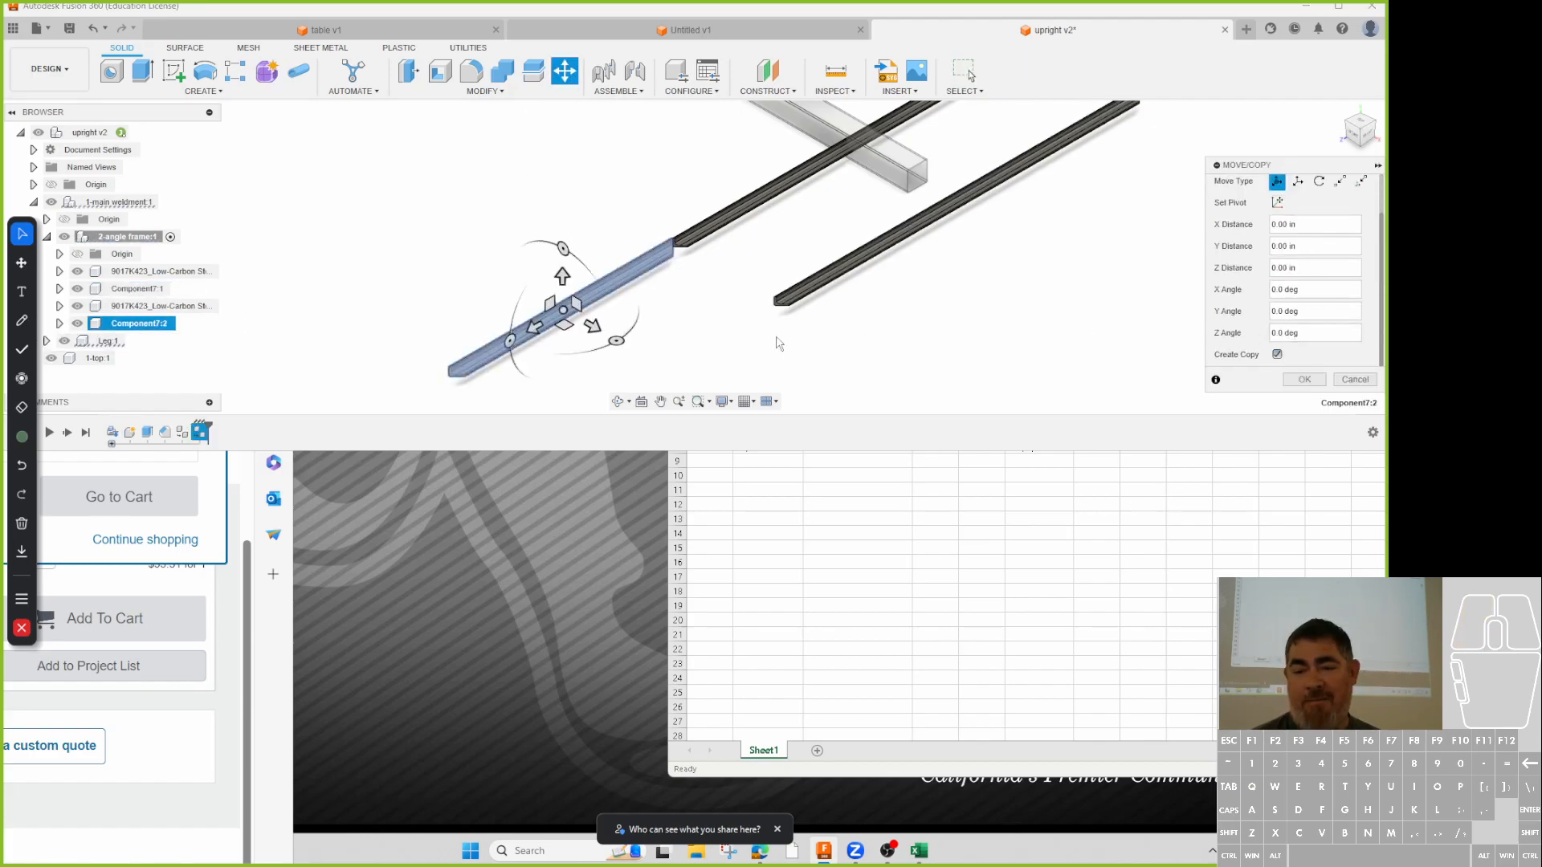
{"action": "left_click_drag", "start_coordinate": [592, 326], "coordinate": [664, 367]}
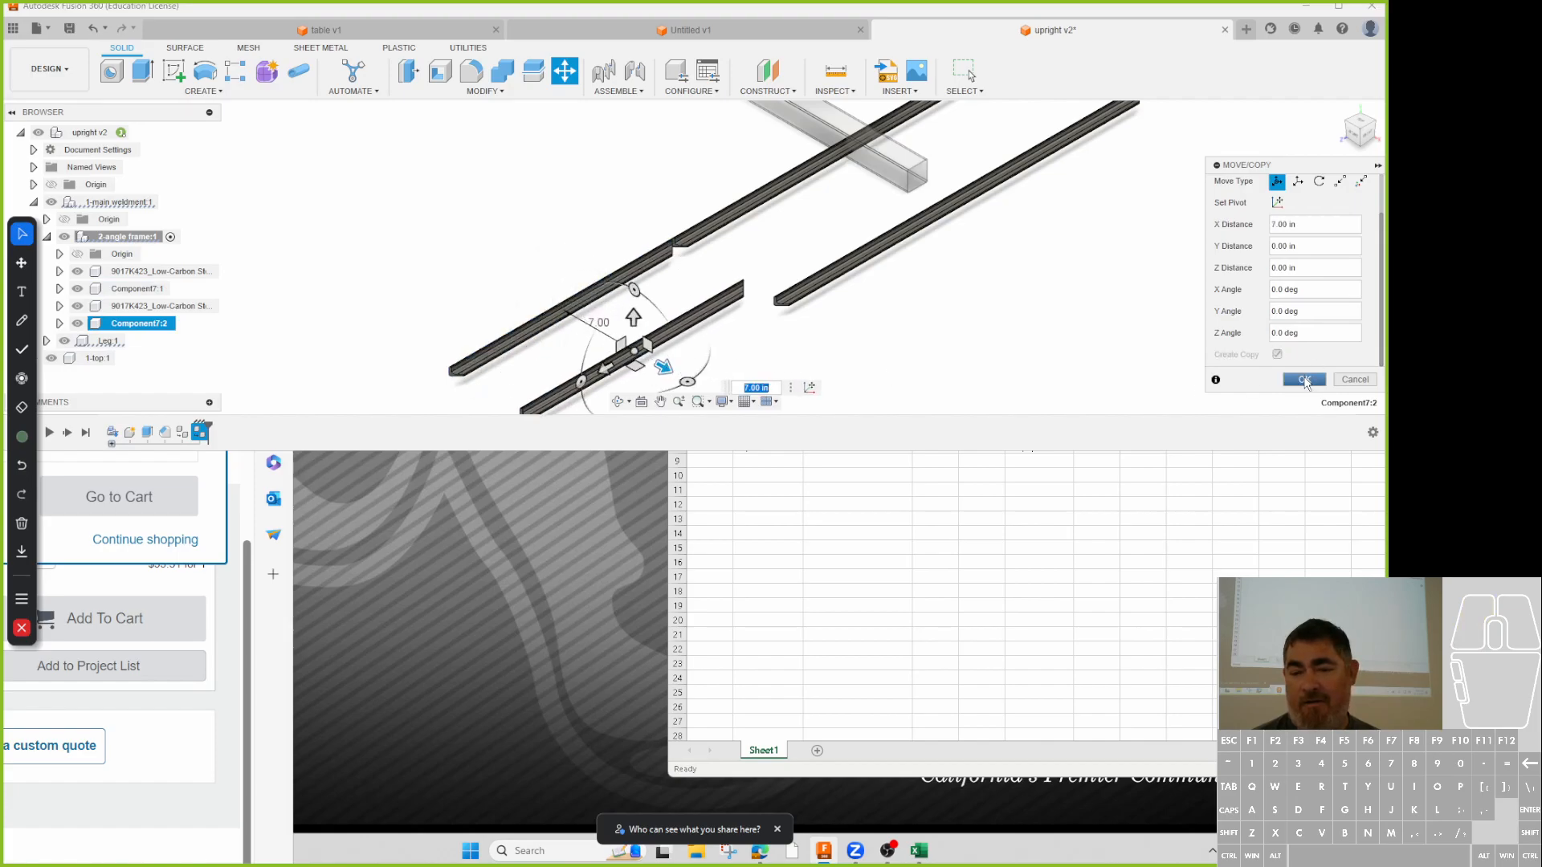
{"action": "left_click", "coordinate": [1304, 380]}
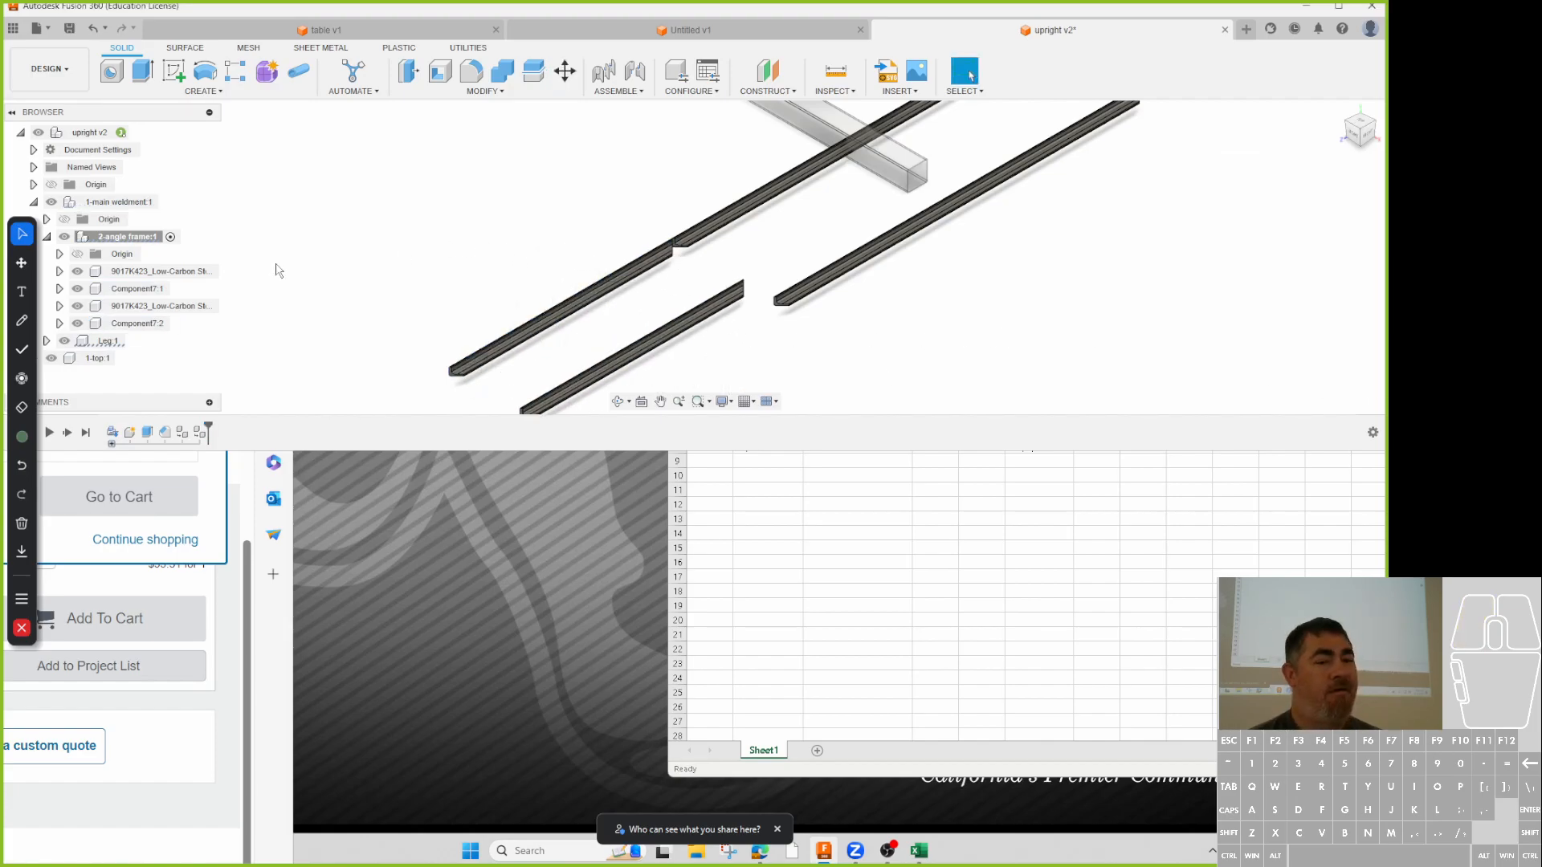
{"action": "middle_click_drag", "start_coordinate": [364, 295], "coordinate": [458, 262]}
{"action": "scroll", "coordinate": [458, 262], "scroll_direction": "up", "scroll_amount": 3}
{"action": "scroll", "coordinate": [474, 254], "scroll_direction": "down", "scroll_amount": 5}
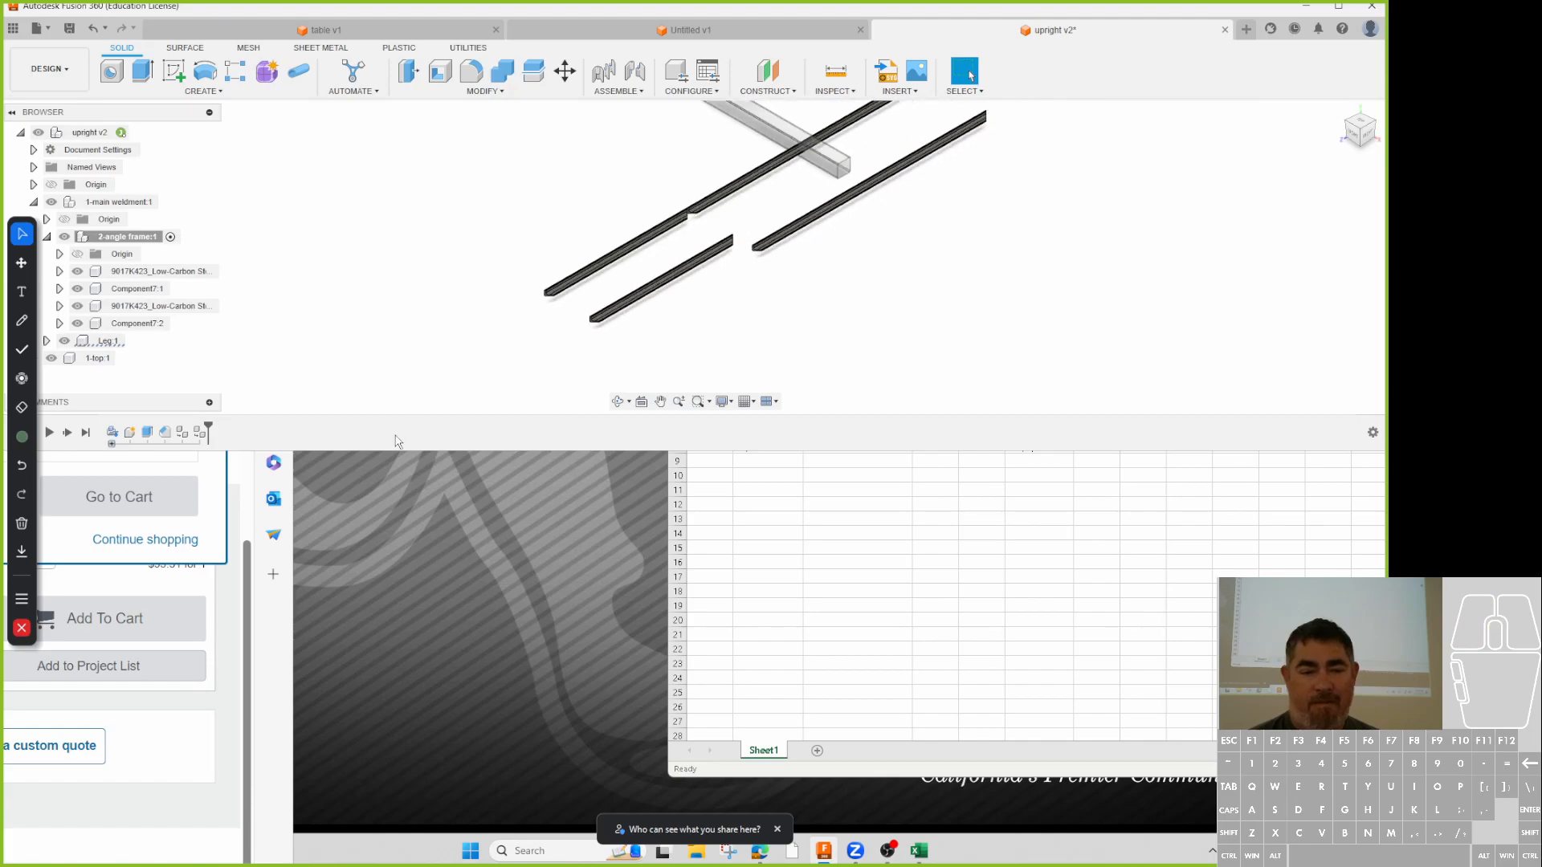
{"action": "double_click", "coordinate": [980, 6]}
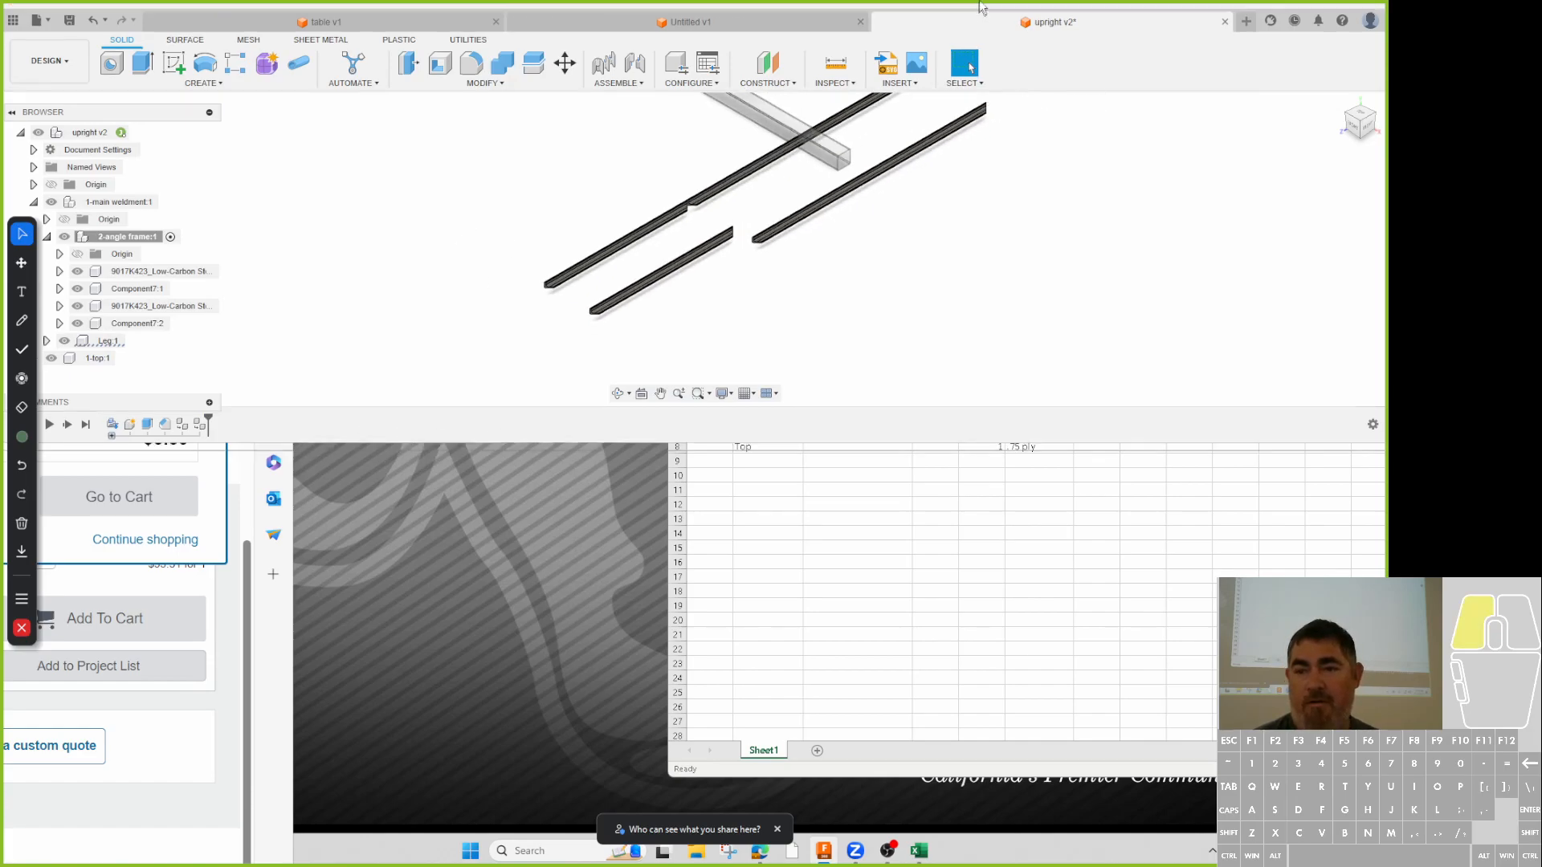
- Start a joint and snap its first origin to the original 9017K423 angle's near-end outer leg corner
{"action": "scroll", "coordinate": [620, 430], "scroll_direction": "up", "scroll_amount": 2}
{"action": "middle_click_drag", "start_coordinate": [437, 426], "coordinate": [571, 365]}
{"action": "scroll", "coordinate": [567, 366], "scroll_direction": "down", "scroll_amount": 3}
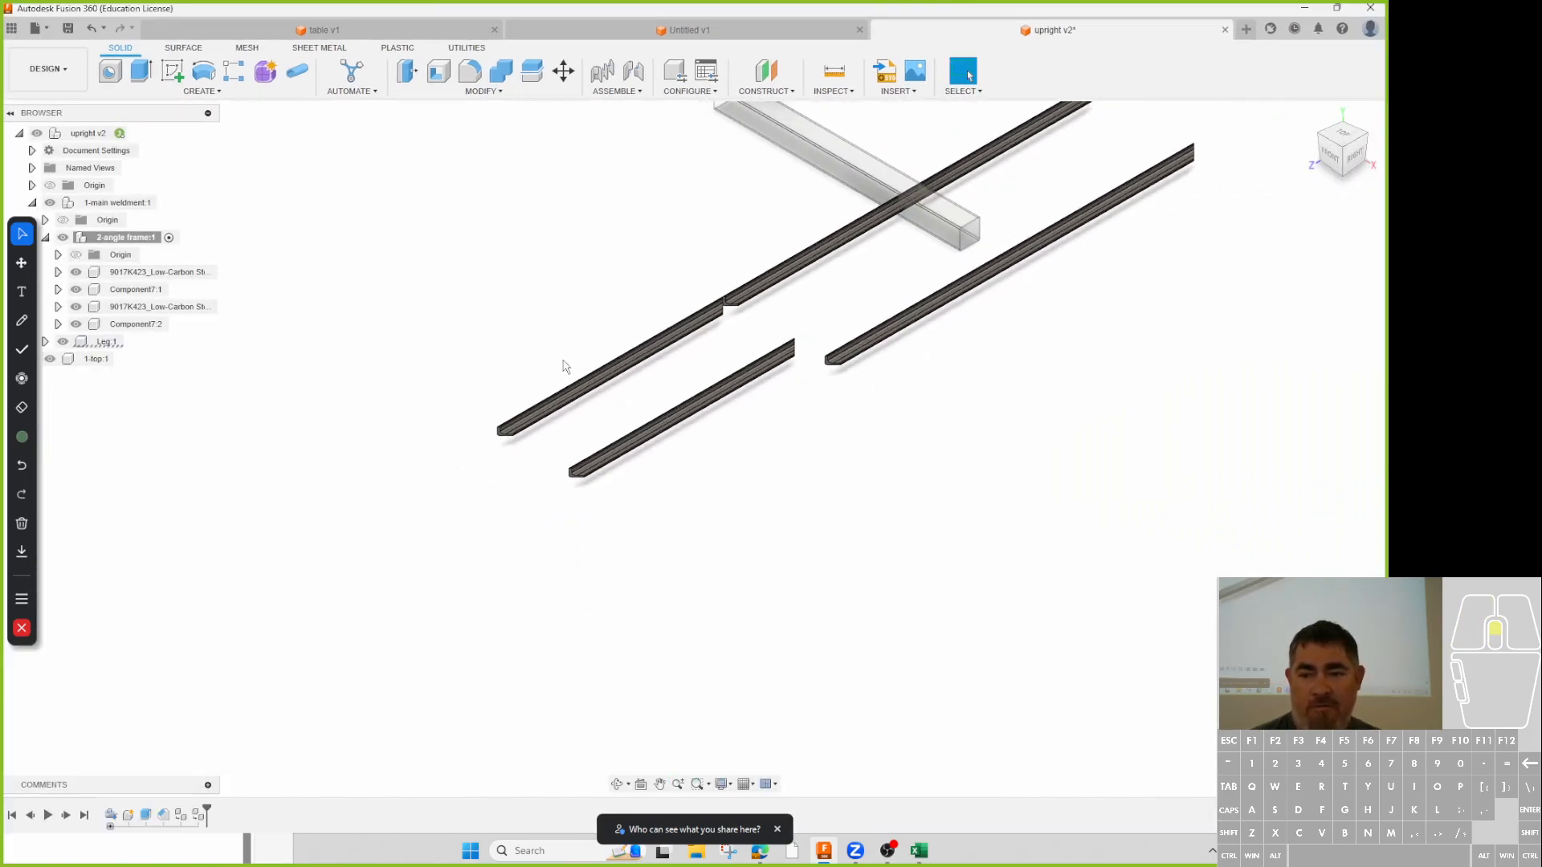
{"action": "scroll", "coordinate": [842, 312], "scroll_direction": "down", "scroll_amount": 1}
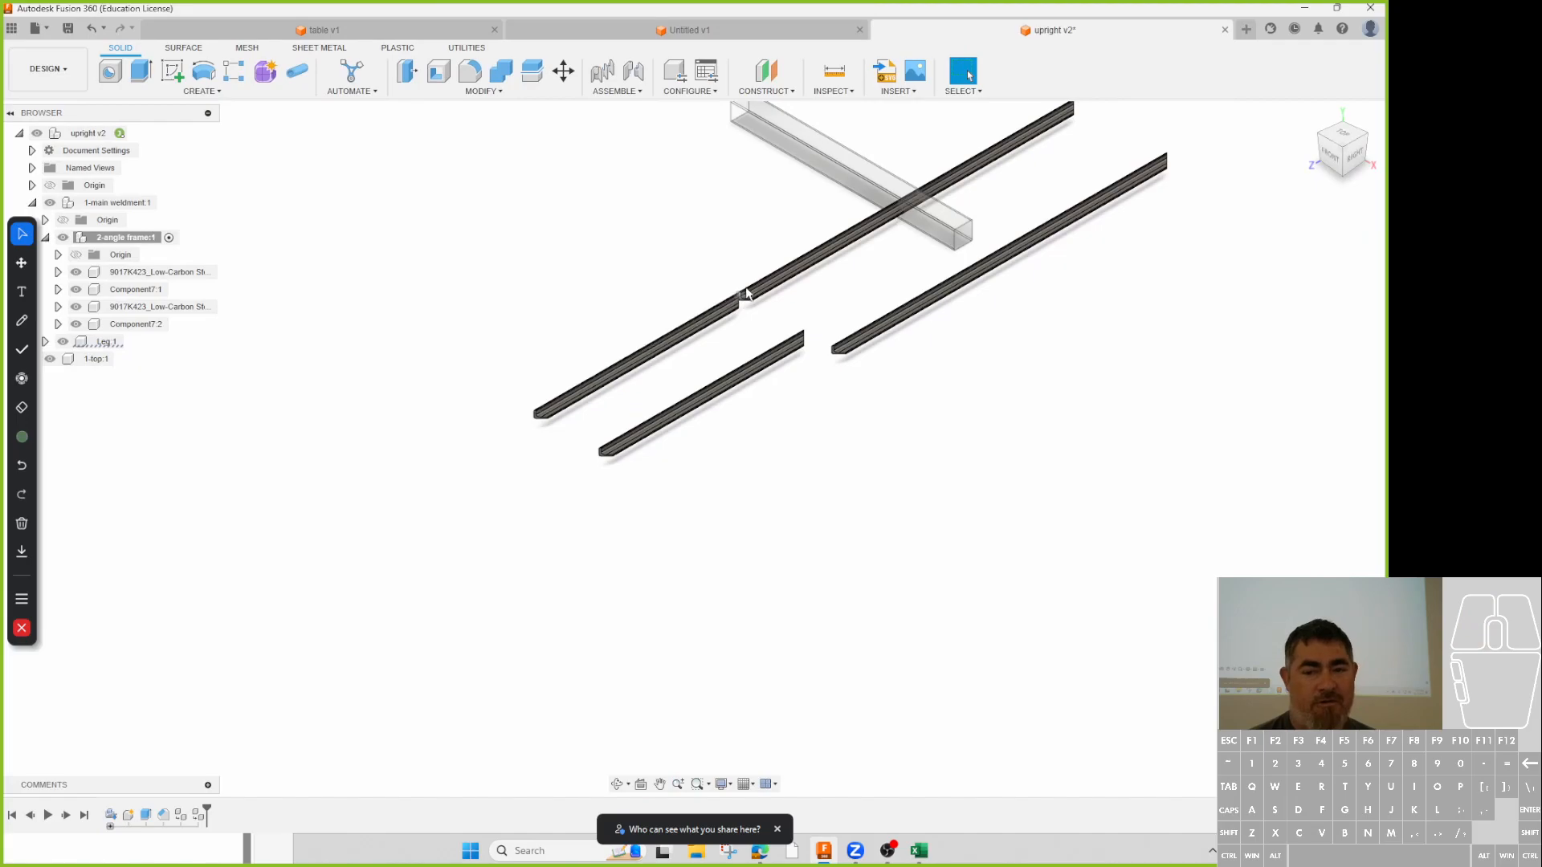
{"action": "left_click", "coordinate": [633, 71]}
{"action": "scroll", "coordinate": [751, 306], "scroll_direction": "up", "scroll_amount": 3}
{"action": "scroll", "coordinate": [751, 306], "scroll_direction": "up", "scroll_amount": 5}
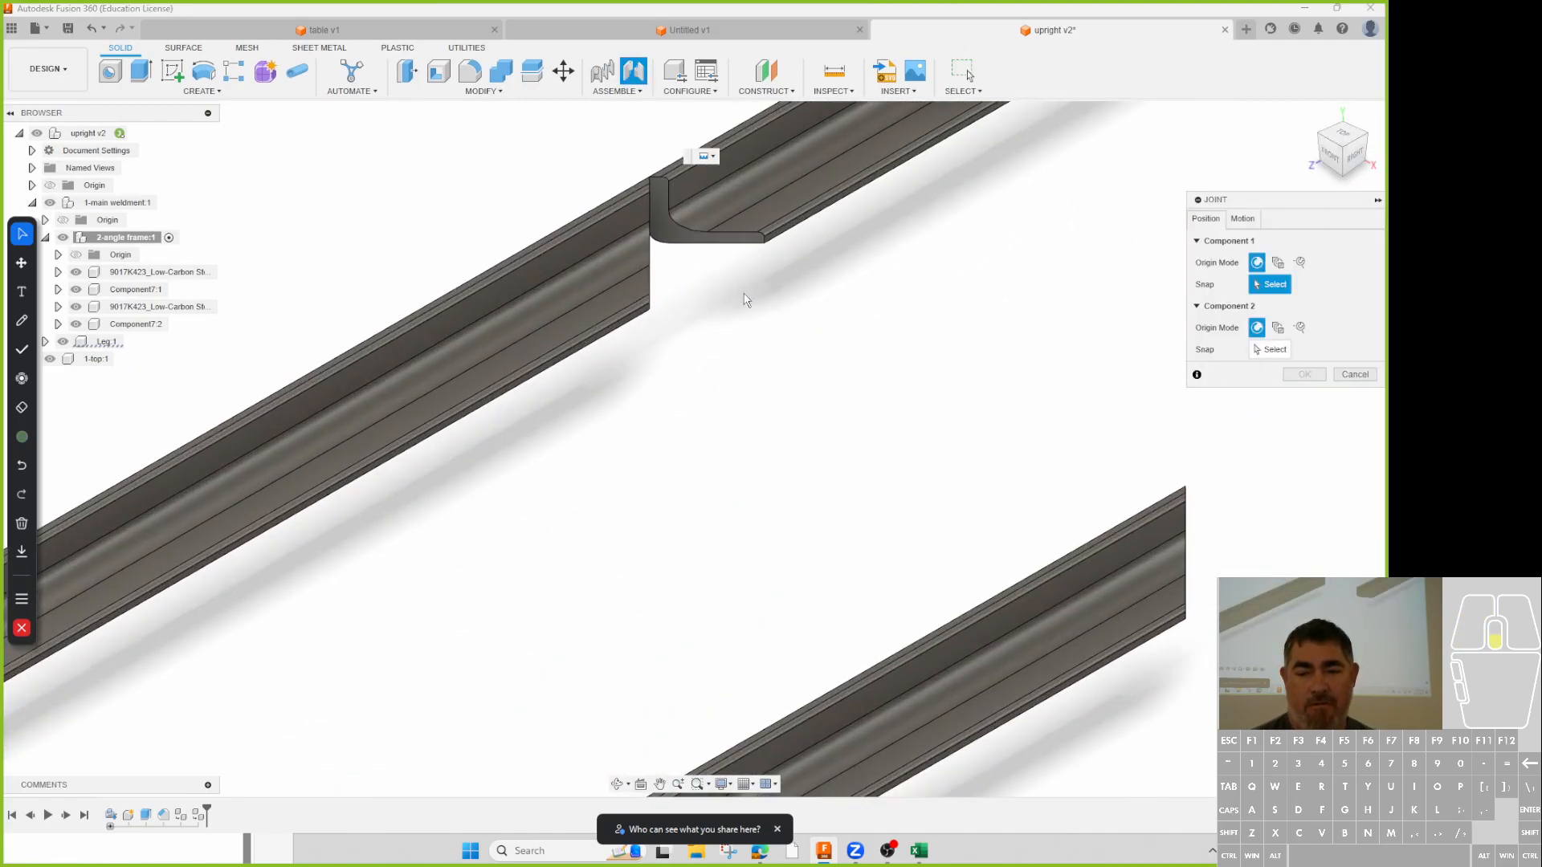
{"action": "scroll", "coordinate": [796, 216], "scroll_direction": "up", "scroll_amount": 4}
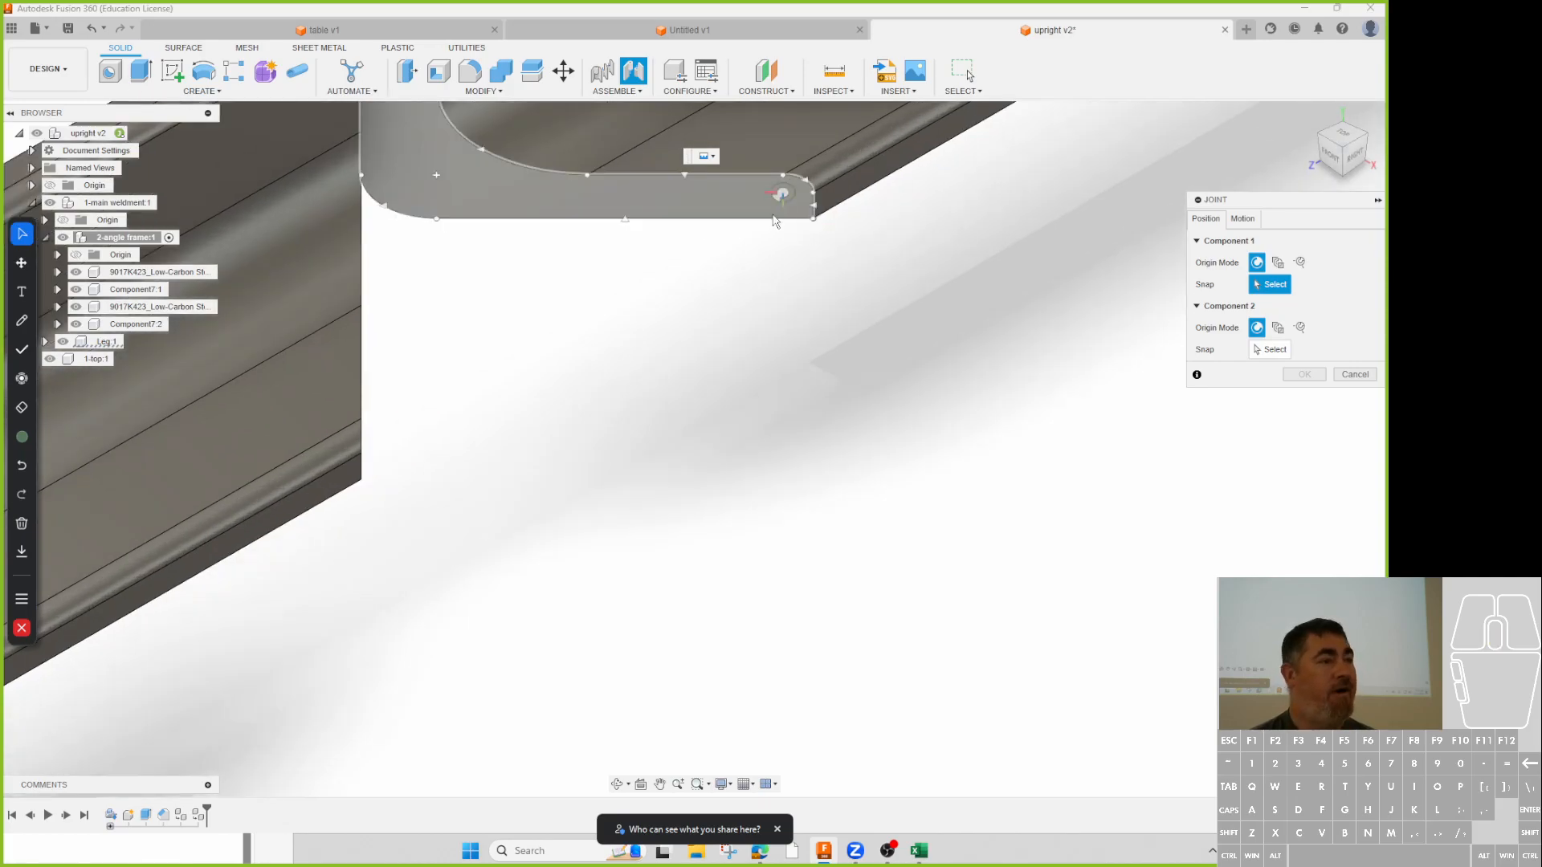
{"action": "scroll", "coordinate": [814, 223], "scroll_direction": "up", "scroll_amount": 1}
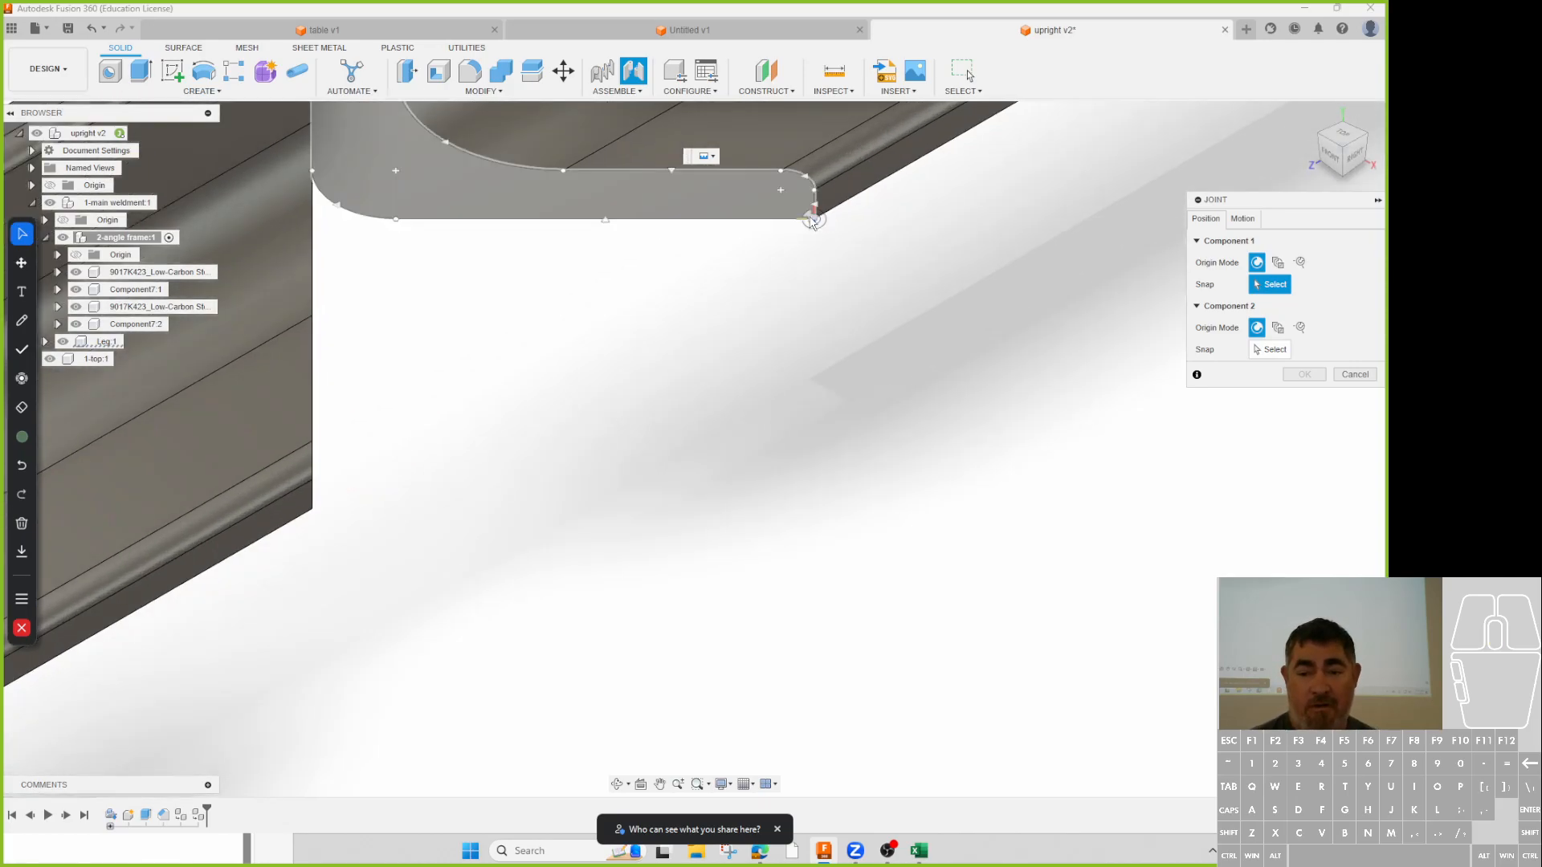
{"action": "scroll", "coordinate": [817, 218], "scroll_direction": "up", "scroll_amount": 2}
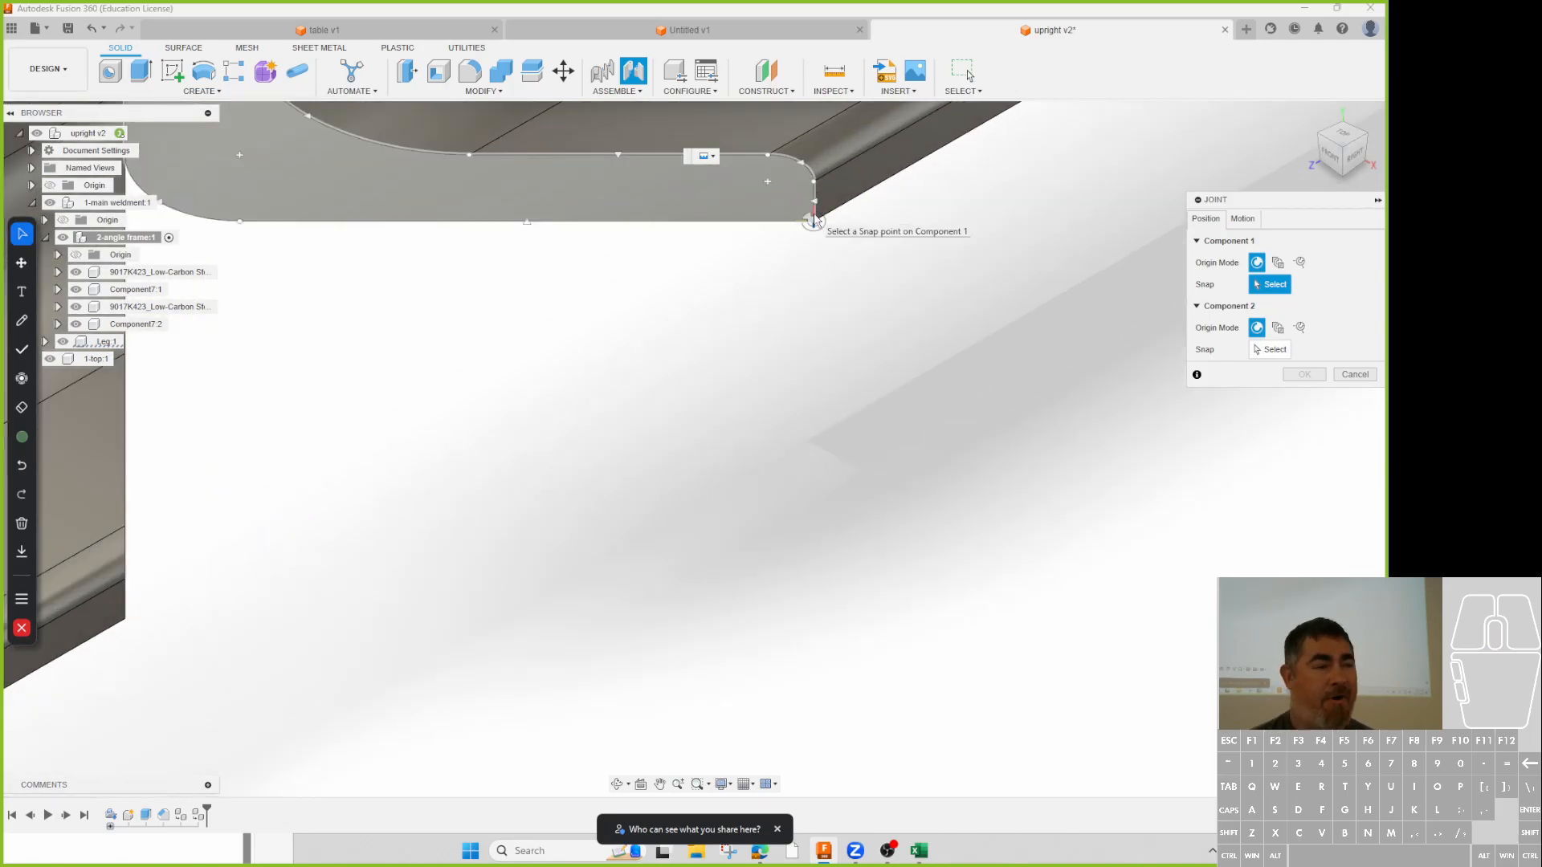
{"action": "left_click", "coordinate": [813, 221]}
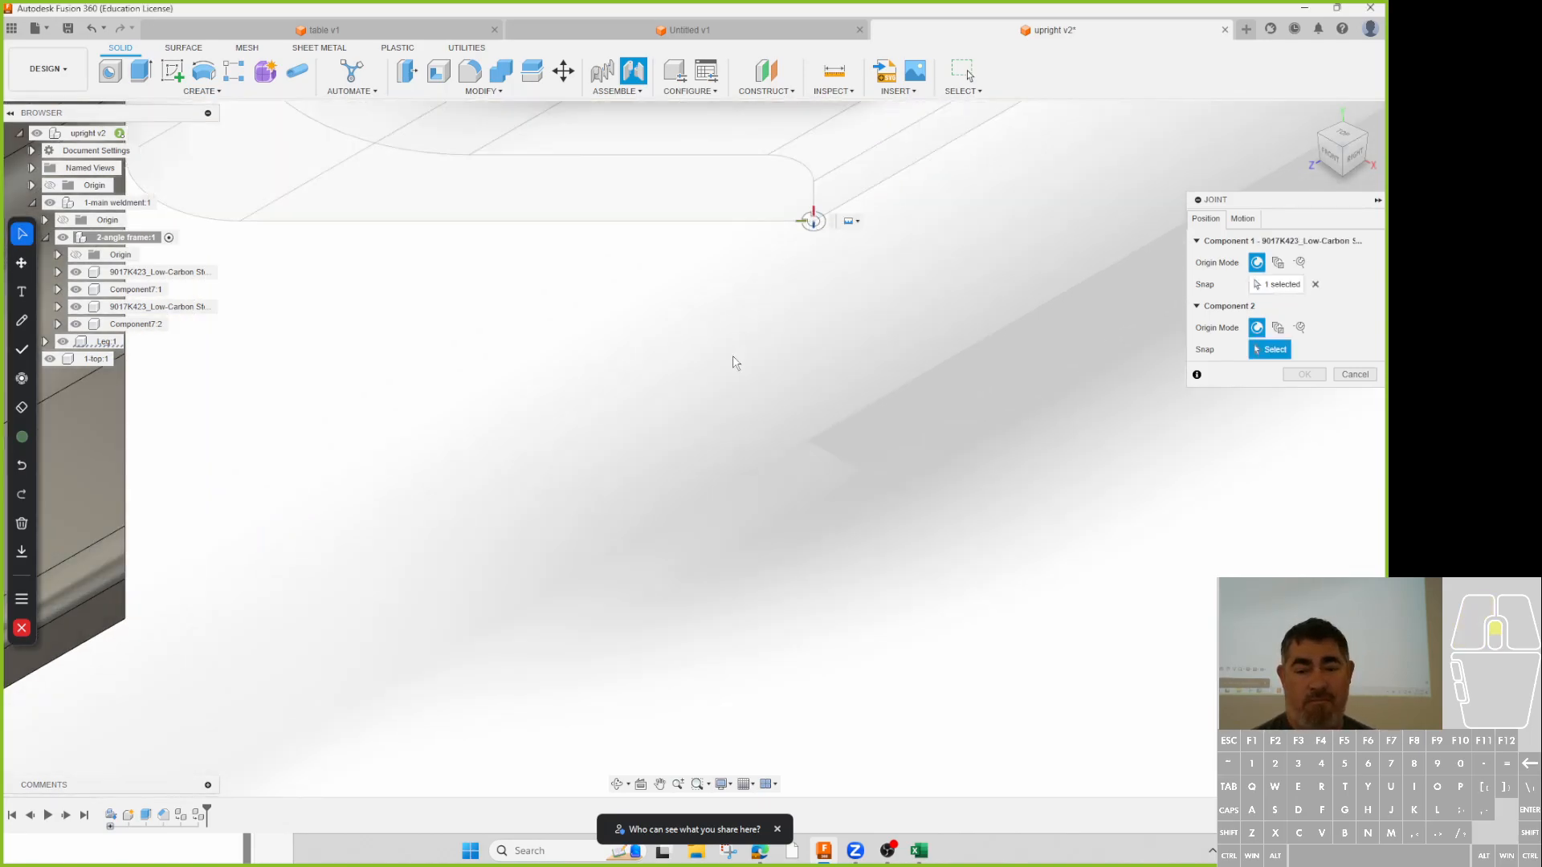
- Try to joint the 9017K423 angle to the mitered leg corner of Component7:1 and undo the attempt
{"action": "scroll", "coordinate": [583, 476], "scroll_direction": "down", "scroll_amount": 3}
{"action": "scroll", "coordinate": [417, 491], "scroll_direction": "up", "scroll_amount": 3}
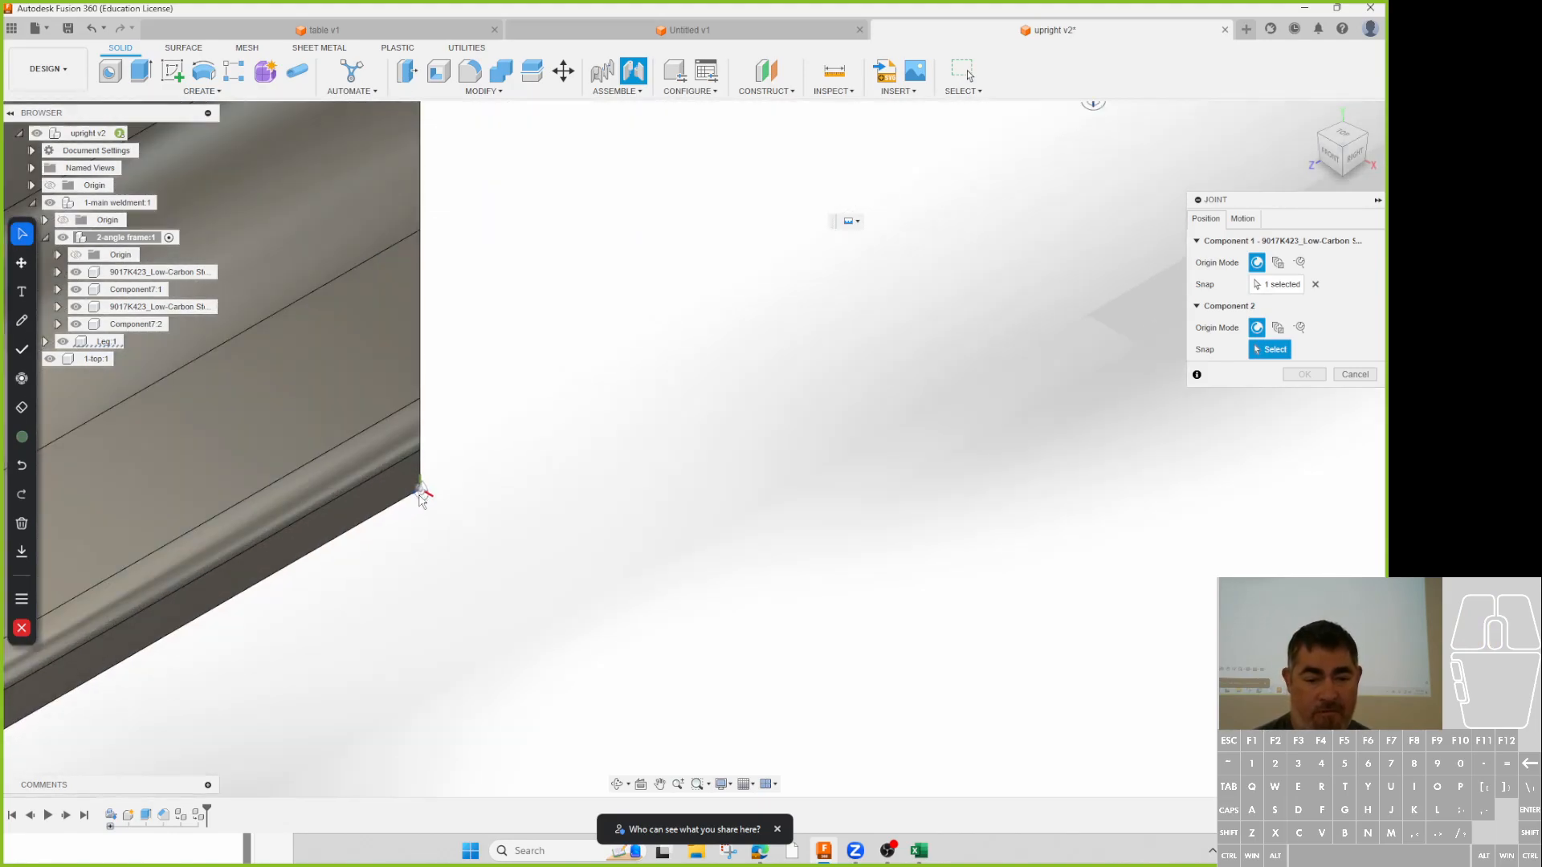
{"action": "left_click", "coordinate": [415, 485]}
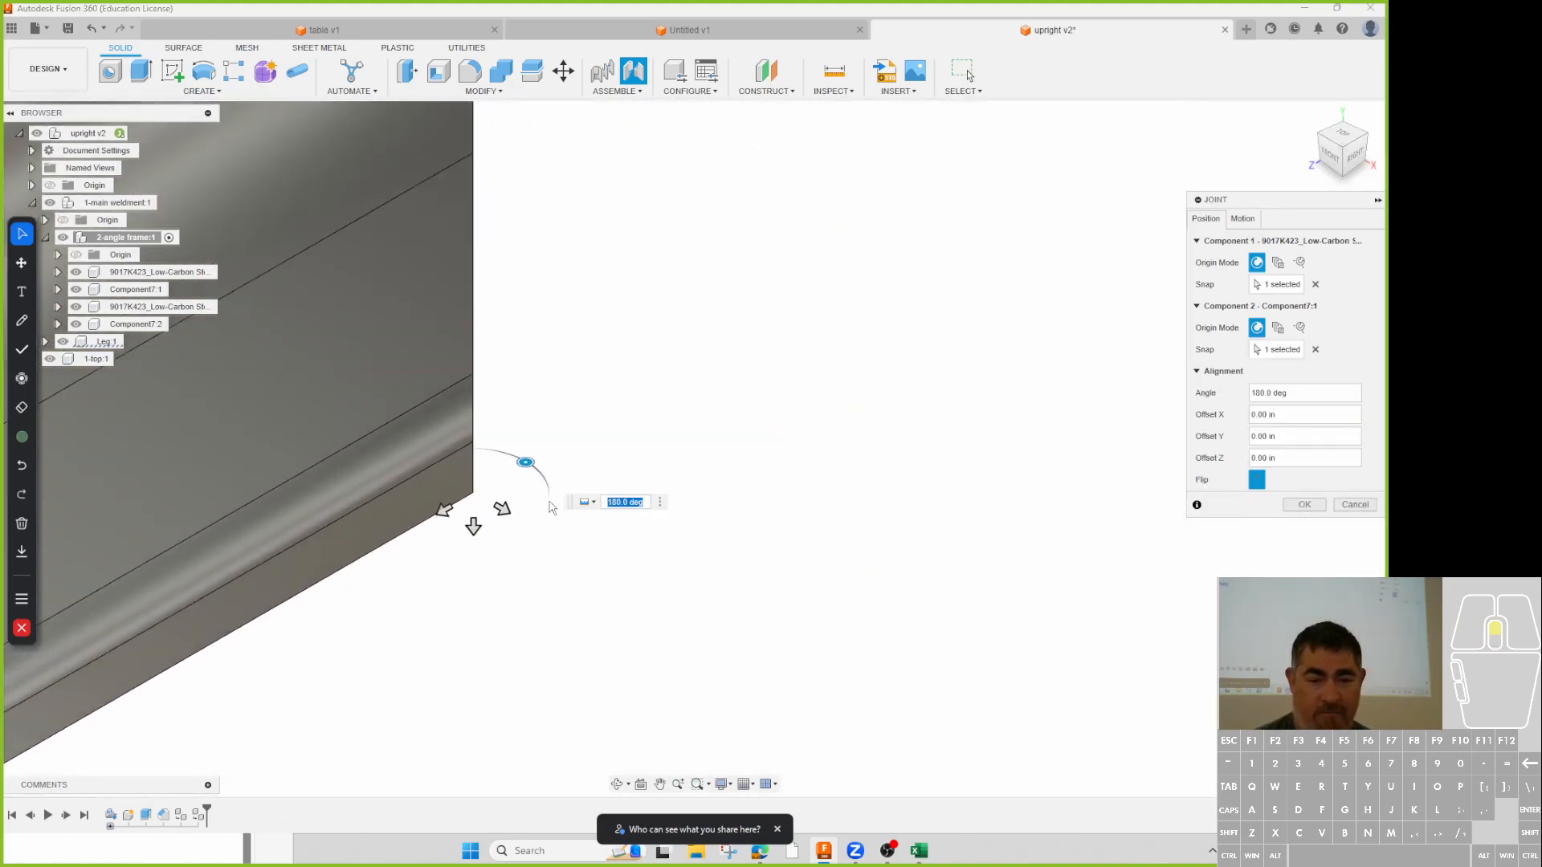
{"action": "scroll", "coordinate": [637, 447], "scroll_direction": "down", "scroll_amount": 3}
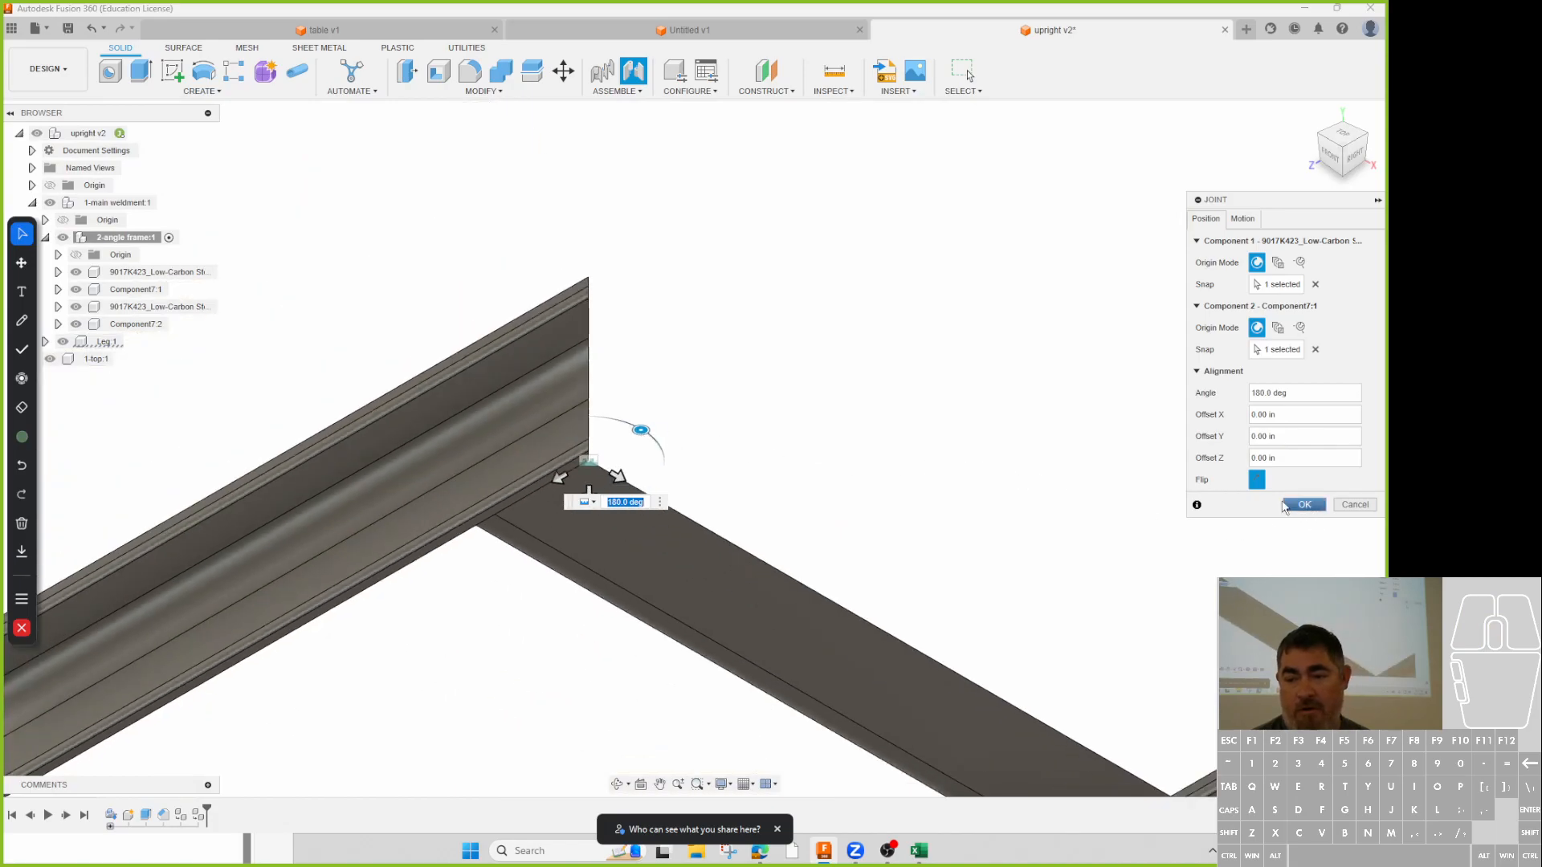
{"action": "left_click", "coordinate": [1257, 481]}
{"action": "left_click_drag", "start_coordinate": [632, 424], "coordinate": [730, 508]}
{"action": "key", "text": "Return"}
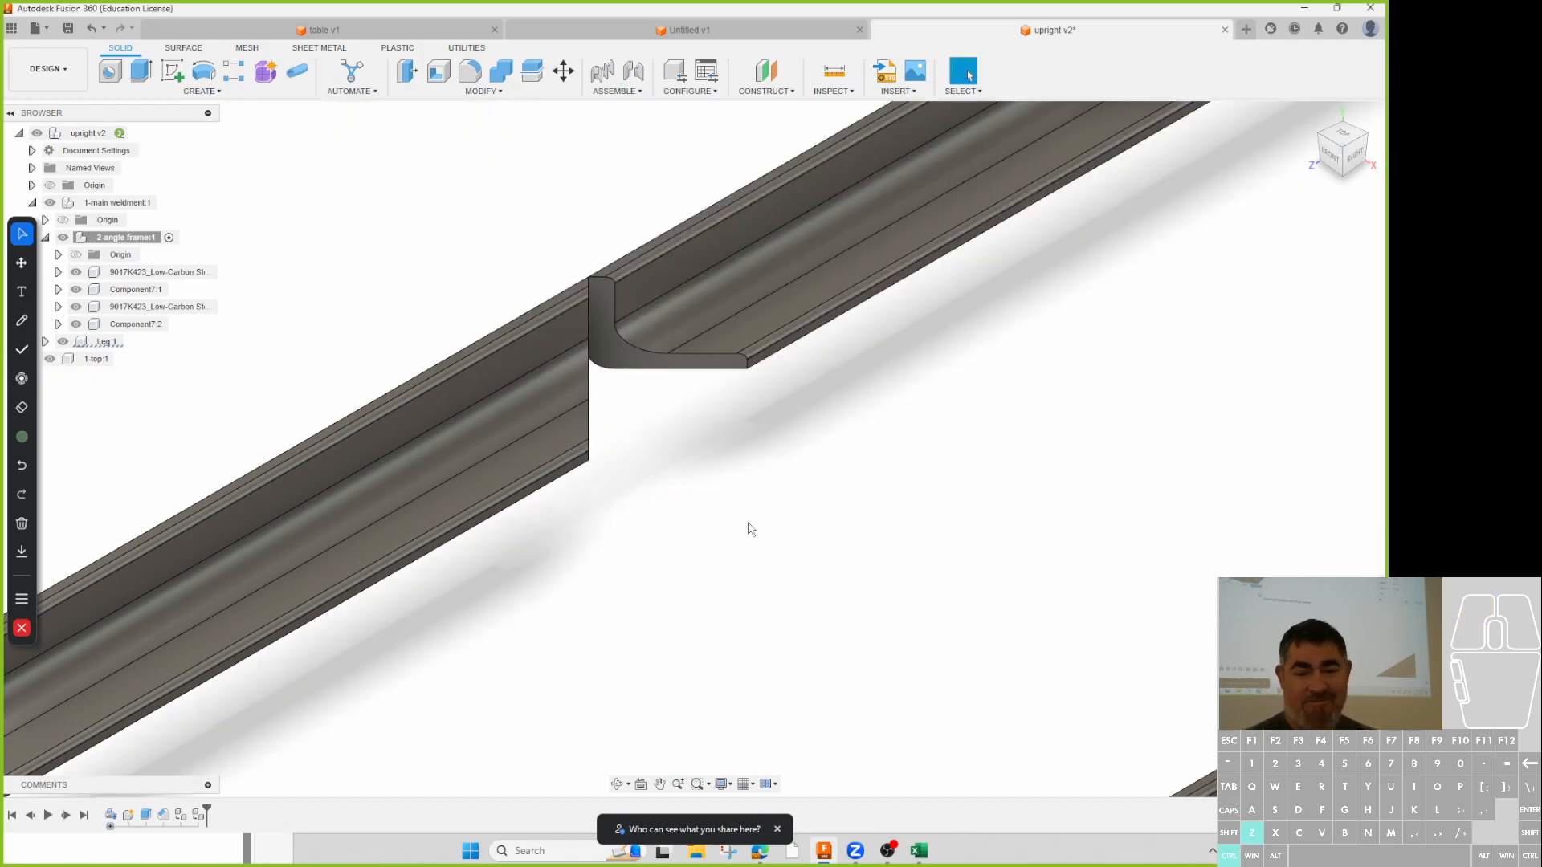
- Ground the original 9017K423 angle iron in the angle frame
{"action": "scroll", "coordinate": [362, 303], "scroll_direction": "down", "scroll_amount": 3}
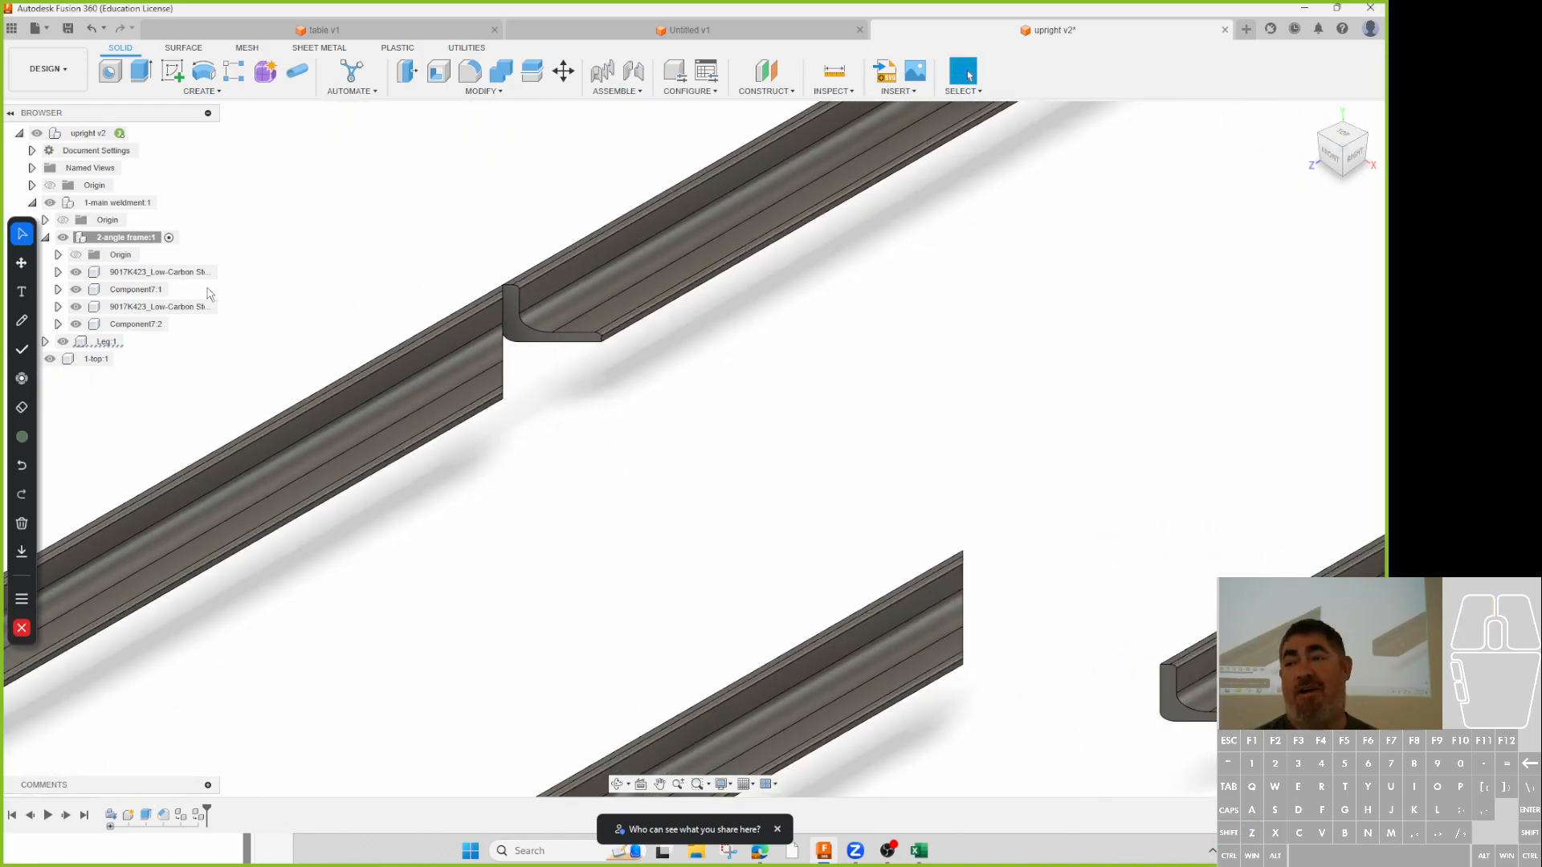
{"action": "left_click", "coordinate": [152, 271]}
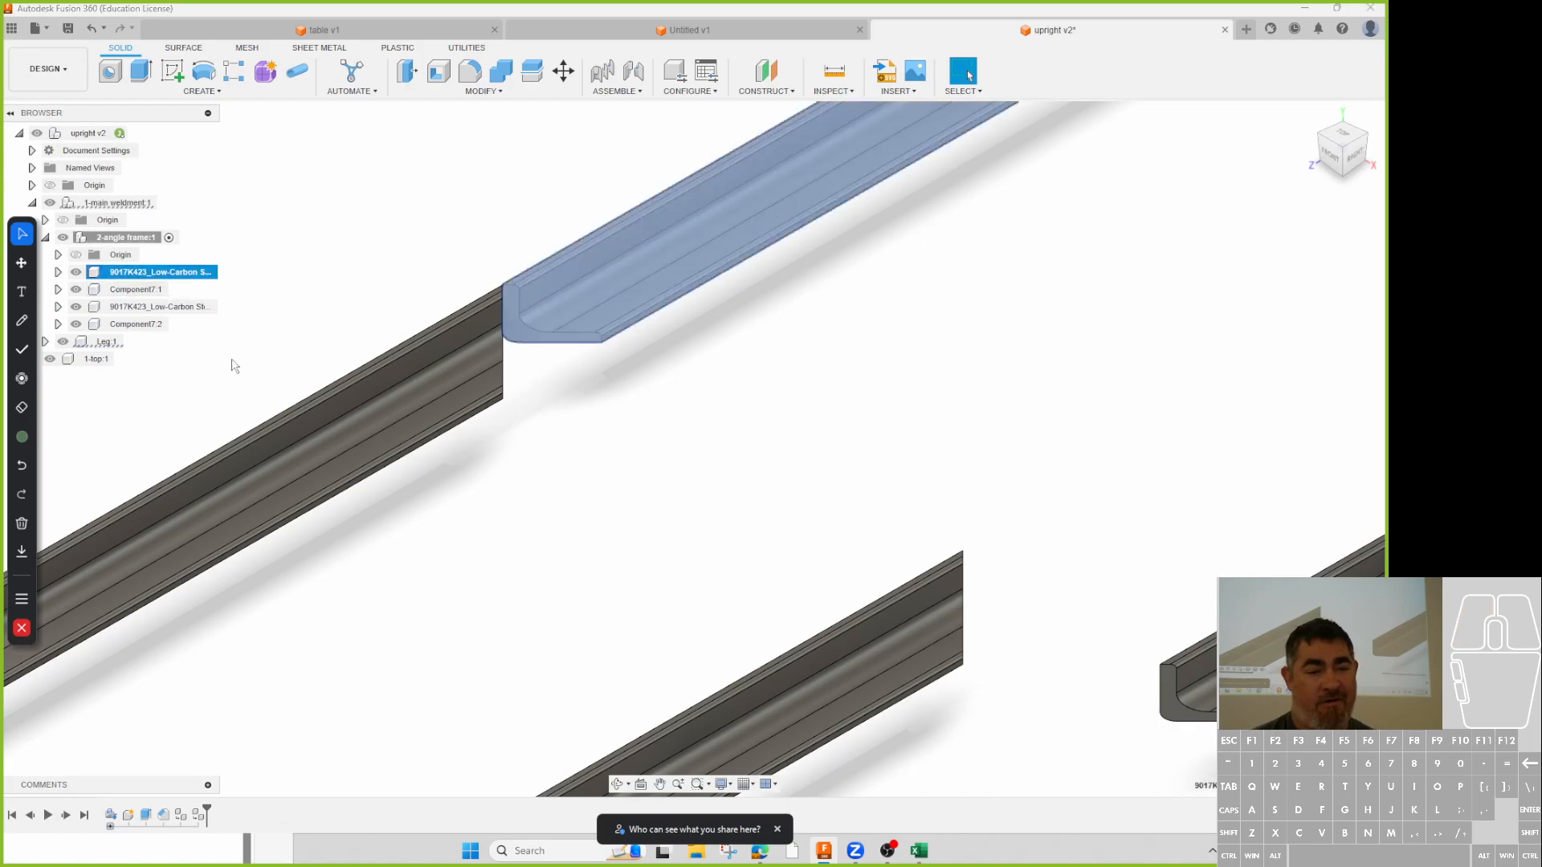
{"action": "scroll", "coordinate": [459, 391], "scroll_direction": "down", "scroll_amount": 2}
{"action": "scroll", "coordinate": [460, 391], "scroll_direction": "down", "scroll_amount": 2}
{"action": "right_click", "coordinate": [135, 278]}
{"action": "left_click", "coordinate": [174, 307]}
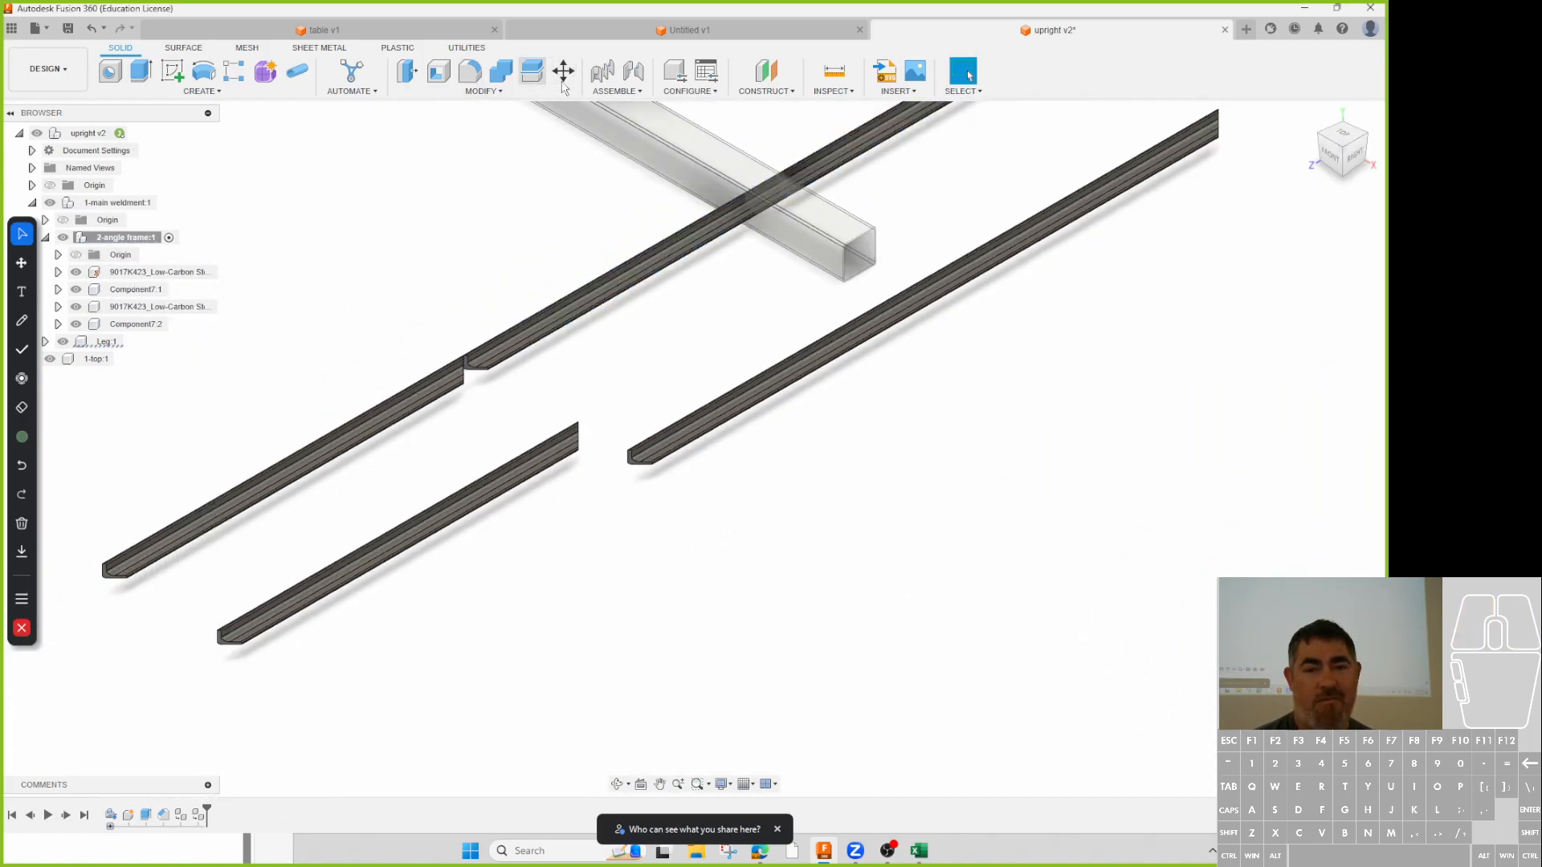
- Start a joint and snap its first origin to the outer leg corner of Component7:1's mitered end
{"action": "left_click", "coordinate": [634, 71]}
{"action": "scroll", "coordinate": [548, 387], "scroll_direction": "up", "scroll_amount": 5}
{"action": "middle_click_drag", "start_coordinate": [549, 387], "coordinate": [553, 421], "text": "shift"}
{"action": "scroll", "coordinate": [553, 420], "scroll_direction": "up", "scroll_amount": 10}
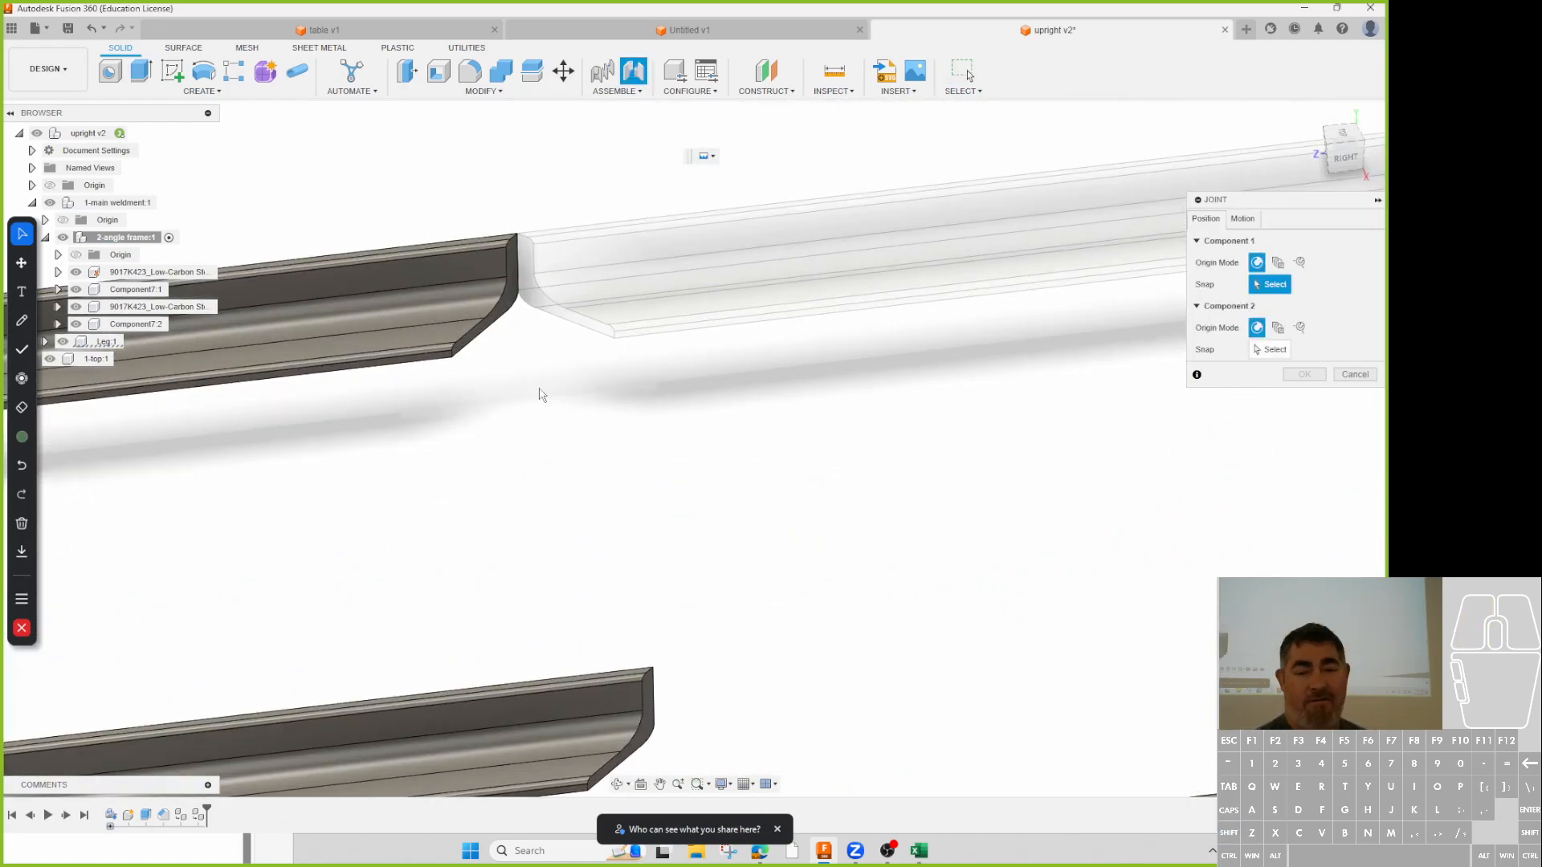
{"action": "scroll", "coordinate": [344, 430], "scroll_direction": "up", "scroll_amount": 5}
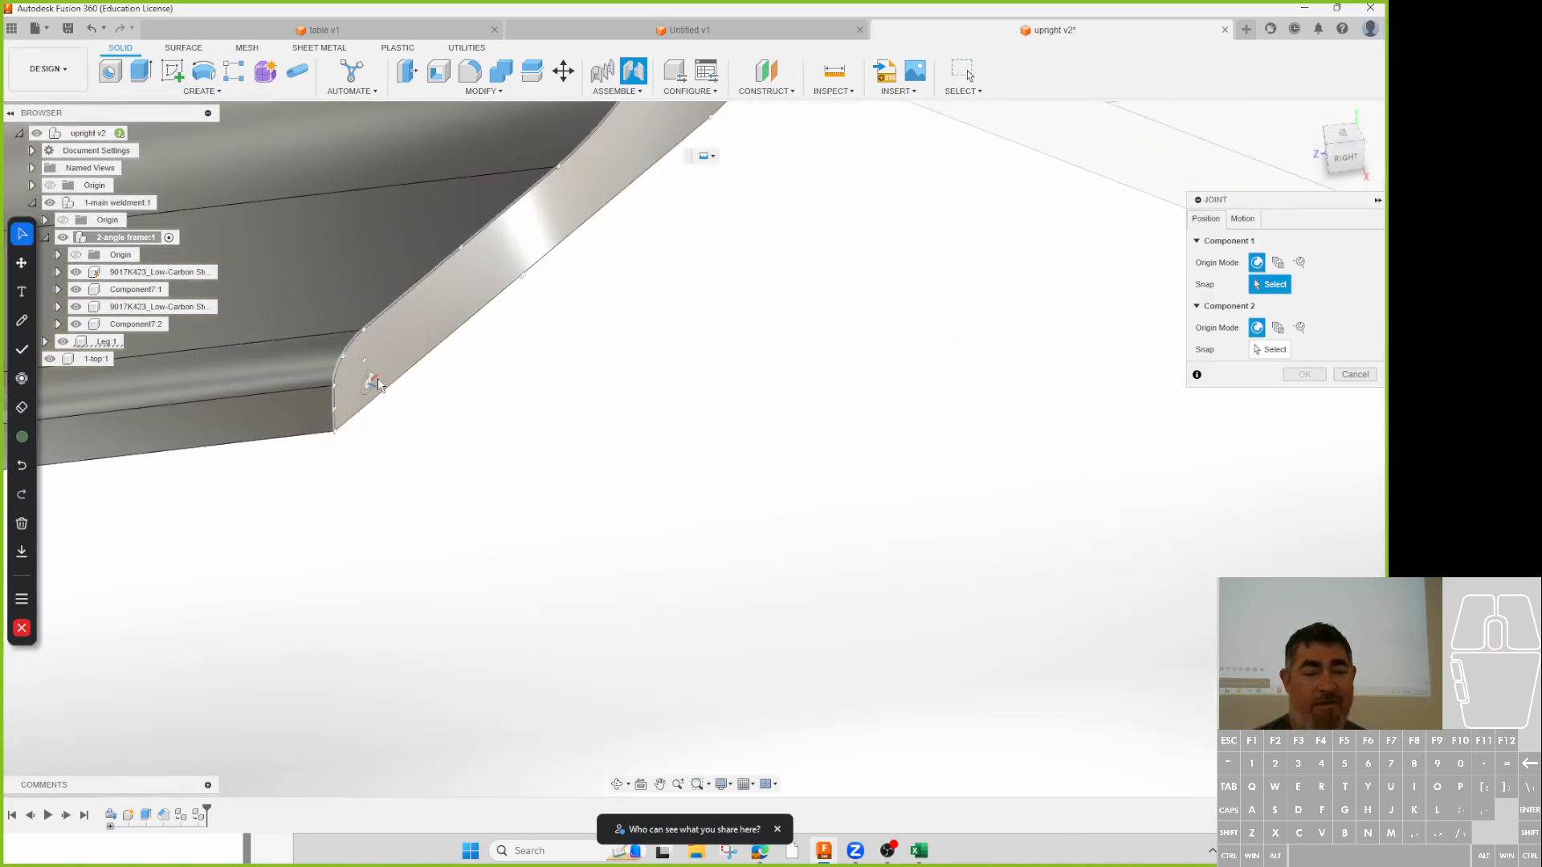
{"action": "left_click", "coordinate": [429, 343]}
{"action": "left_click", "coordinate": [336, 433]}
- Complete the joint at the matching mitered leg corner of the grounded 9017K423 angle, forming a right-angle frame corner
{"action": "scroll", "coordinate": [295, 514], "scroll_direction": "down", "scroll_amount": 3}
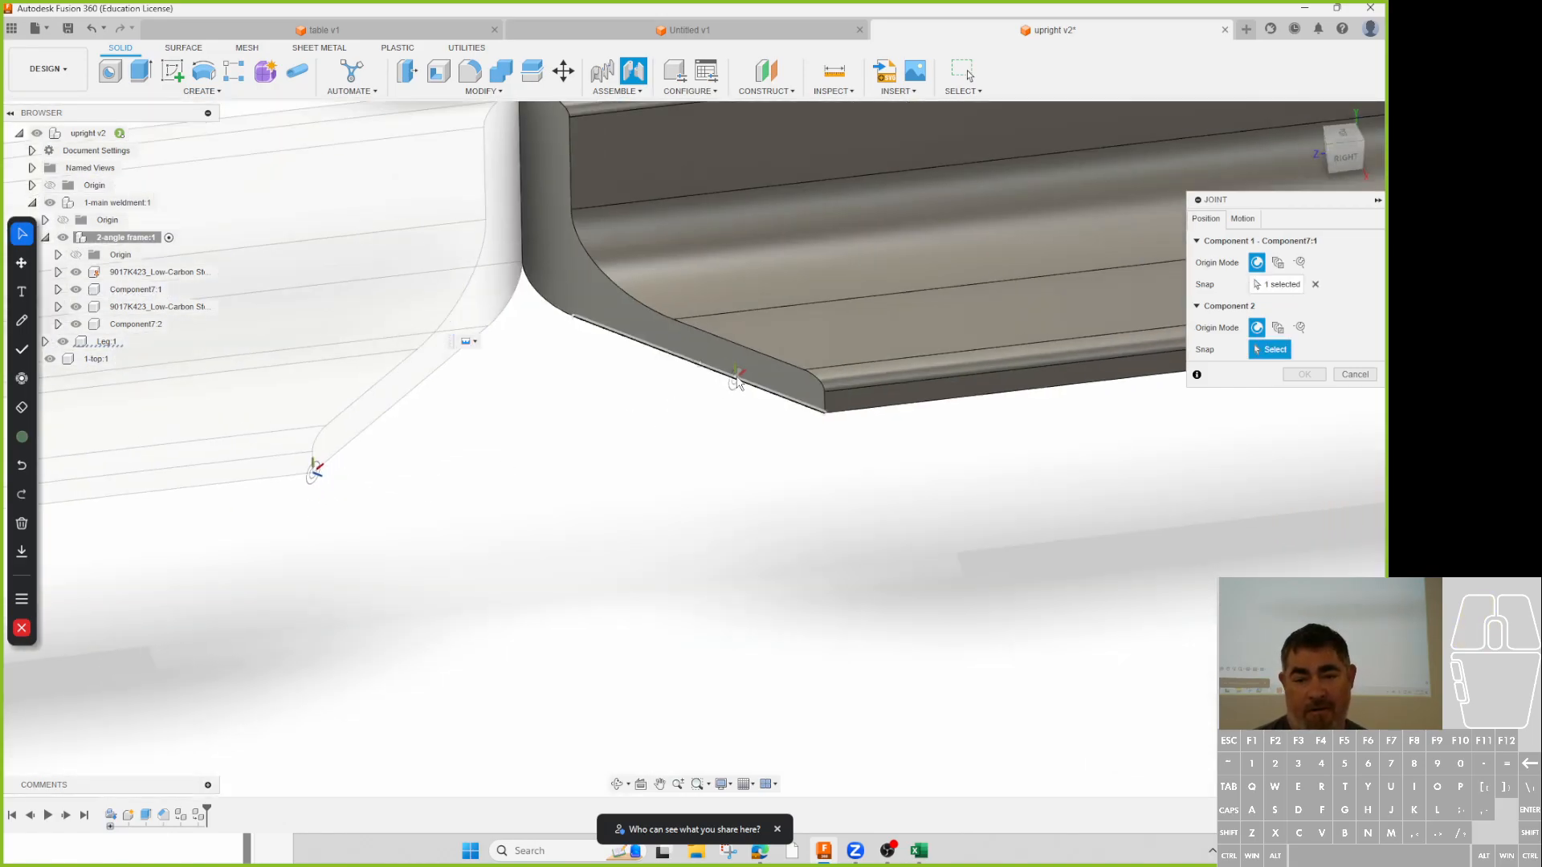
{"action": "left_click", "coordinate": [813, 416]}
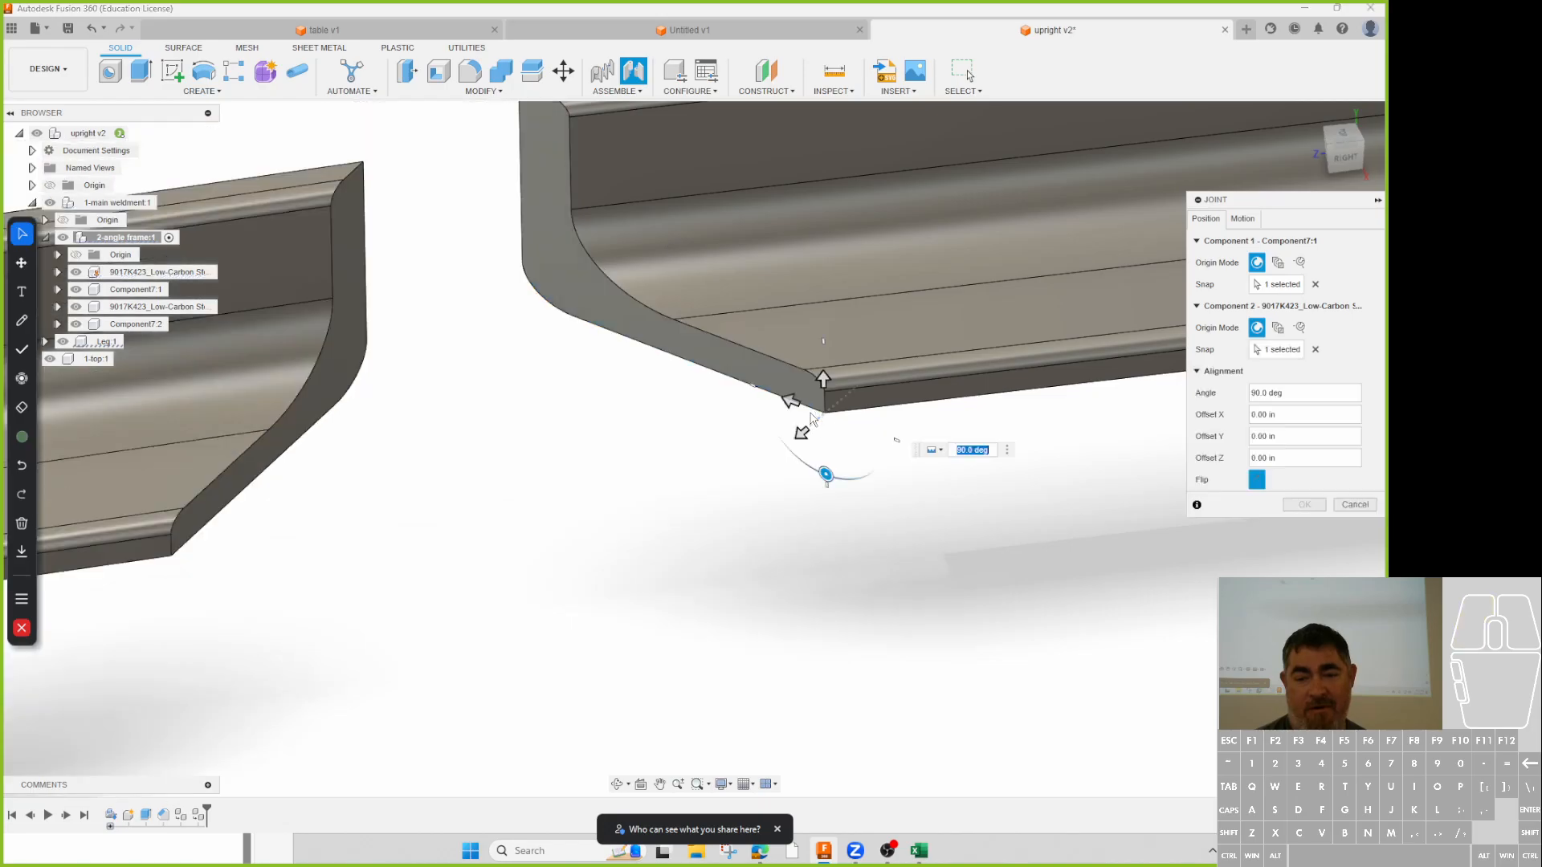
{"action": "scroll", "coordinate": [273, 481], "scroll_direction": "down", "scroll_amount": 5}
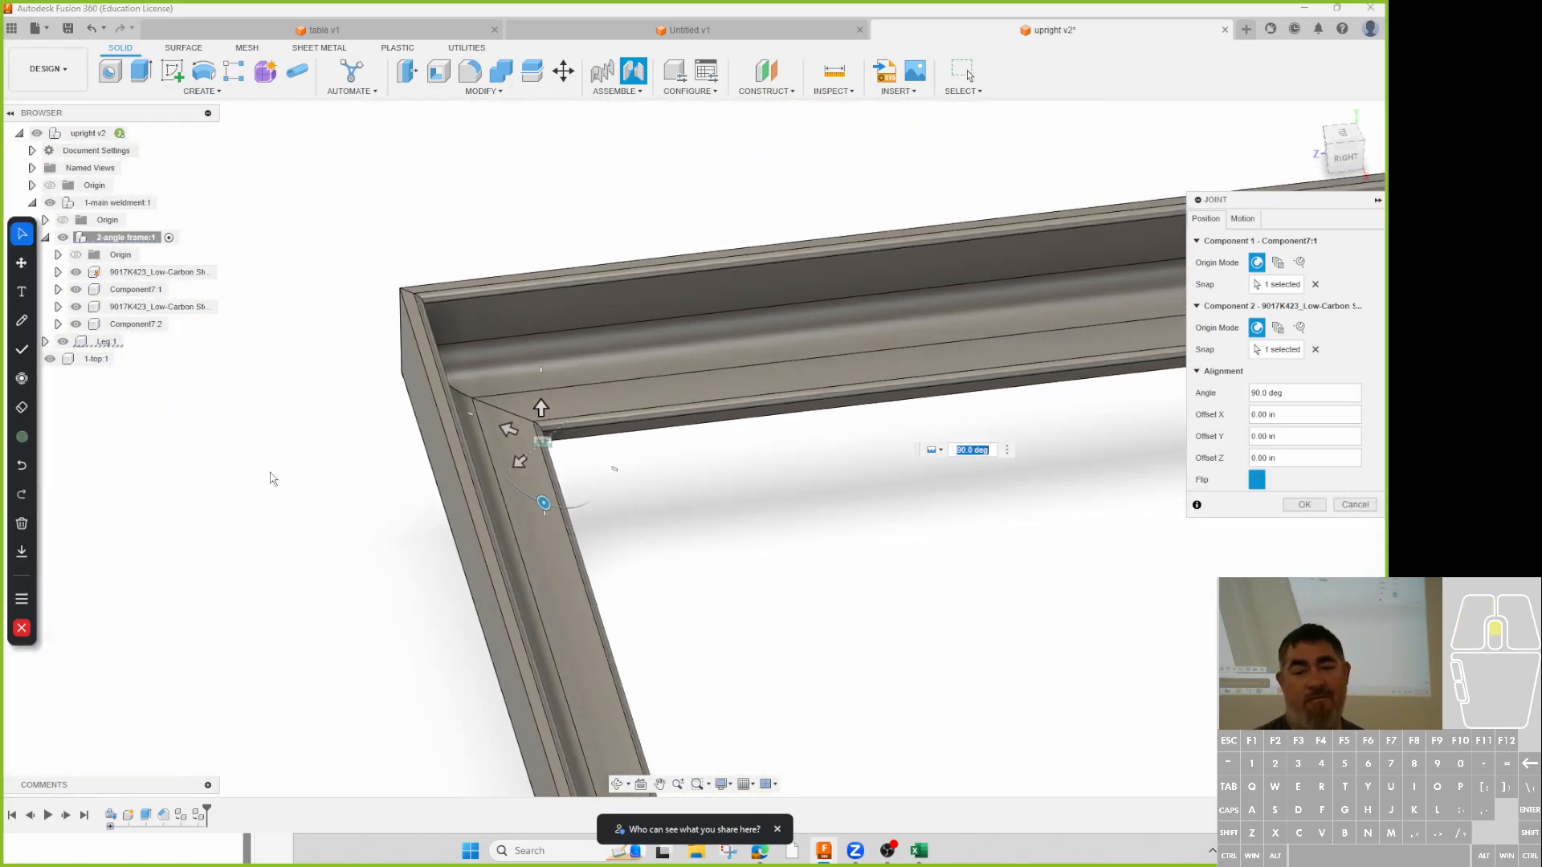
{"action": "middle_click_drag", "start_coordinate": [763, 575], "coordinate": [793, 472]}
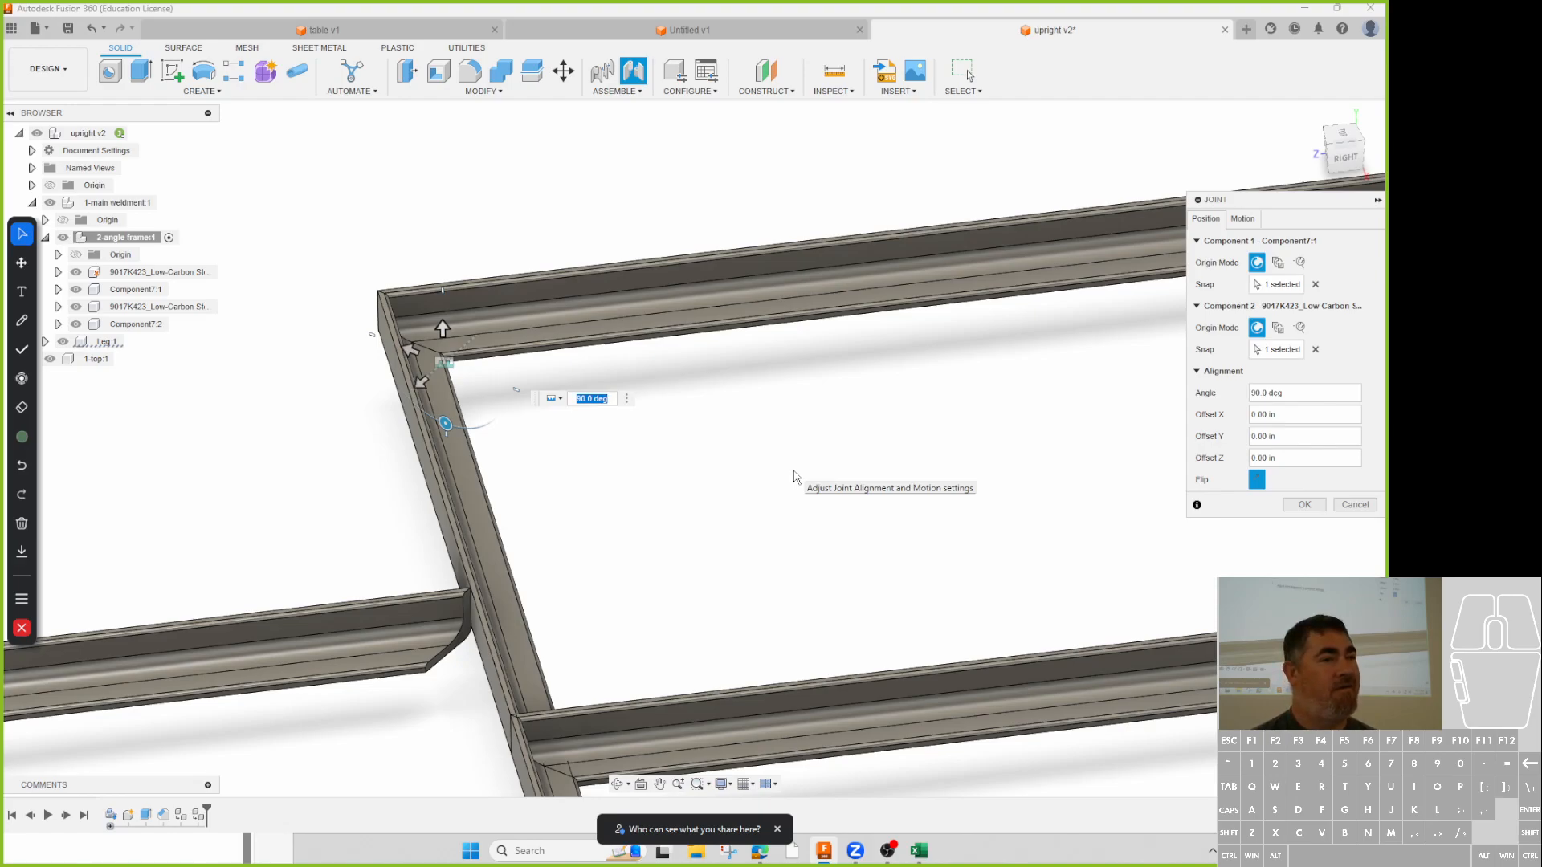
{"action": "scroll", "coordinate": [793, 477], "scroll_direction": "down", "scroll_amount": 1}
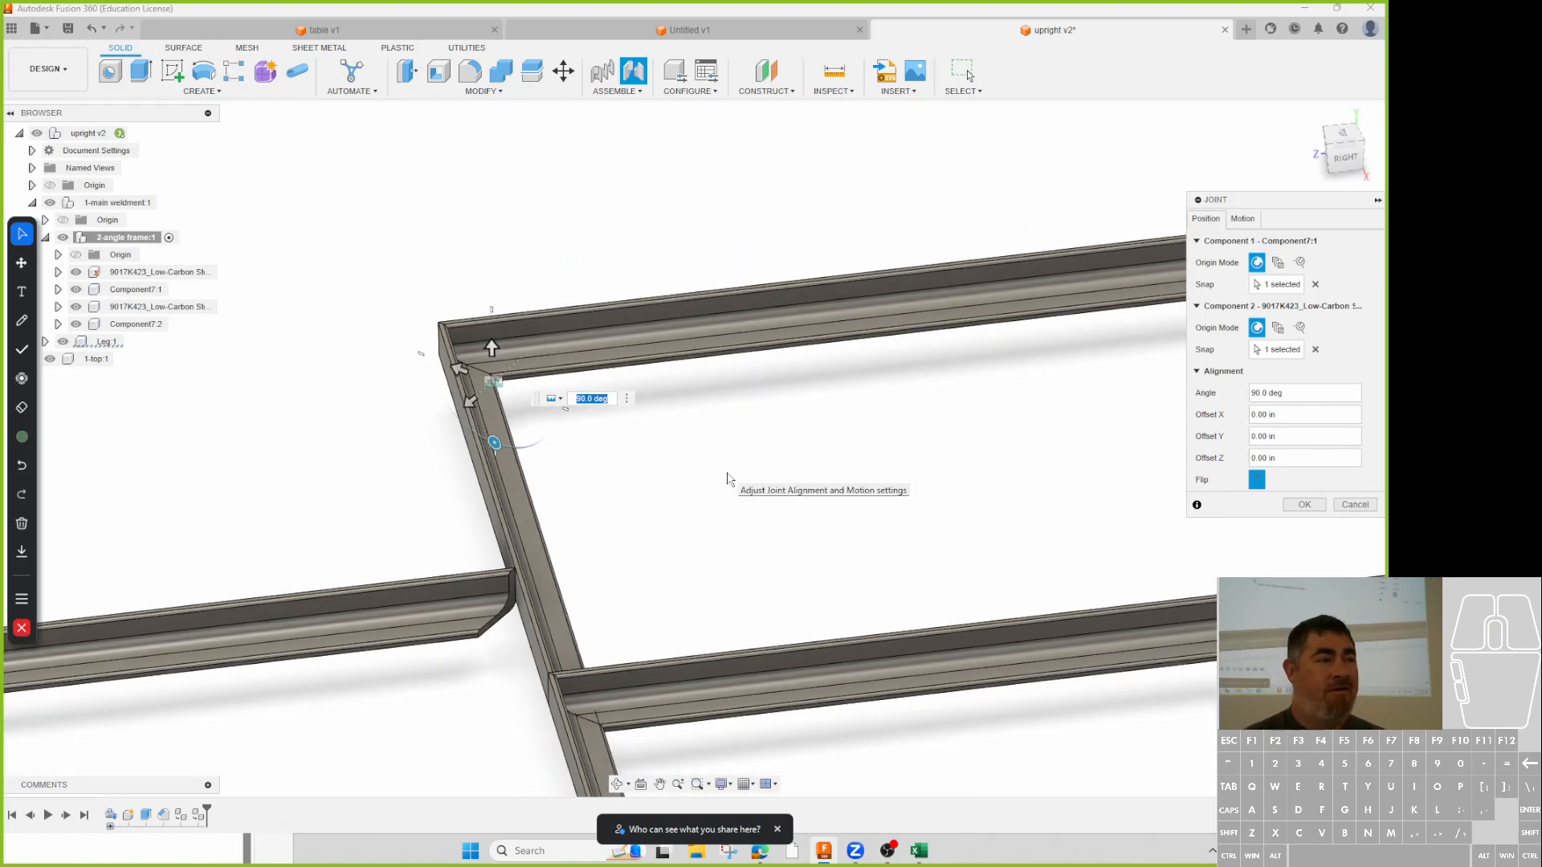
{"action": "left_click", "coordinate": [1315, 507]}
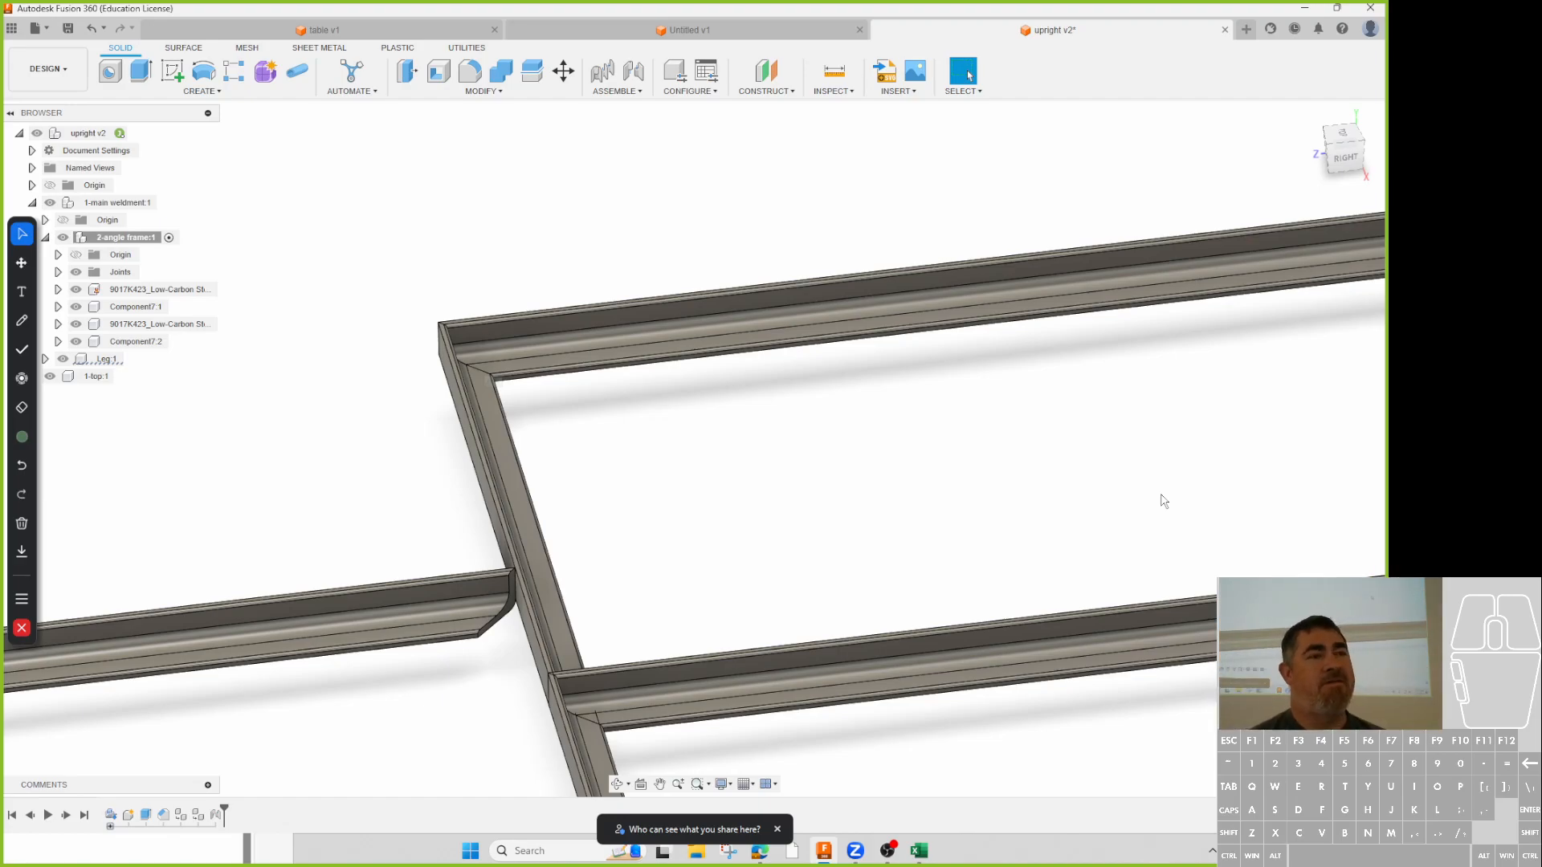
- Make the 1-main weldment component the active one
{"action": "scroll", "coordinate": [1164, 501], "scroll_direction": "down", "scroll_amount": 10}
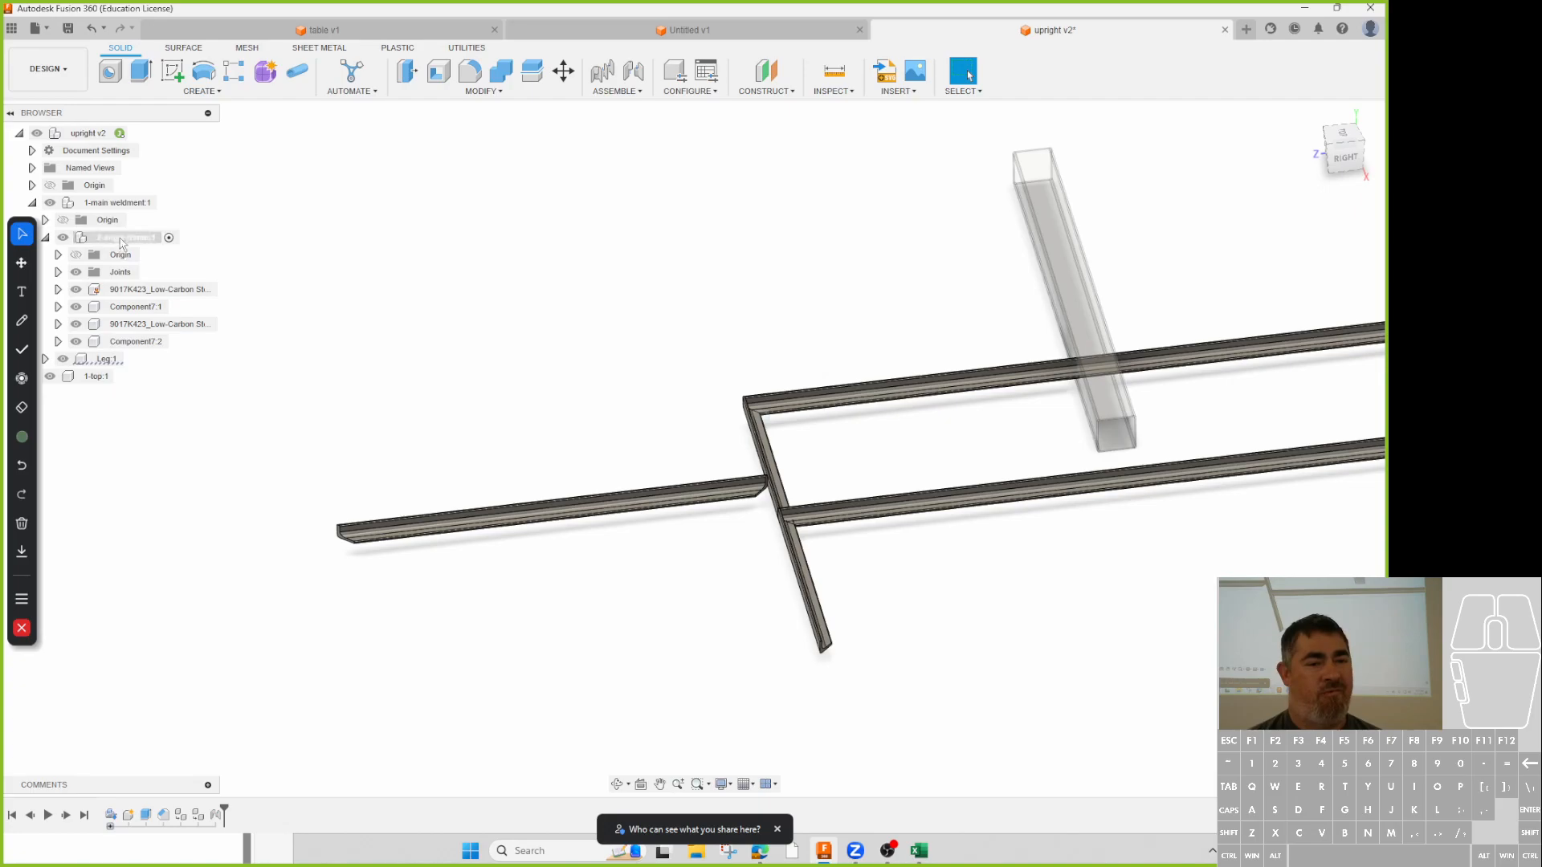
{"action": "double_click", "coordinate": [119, 202]}
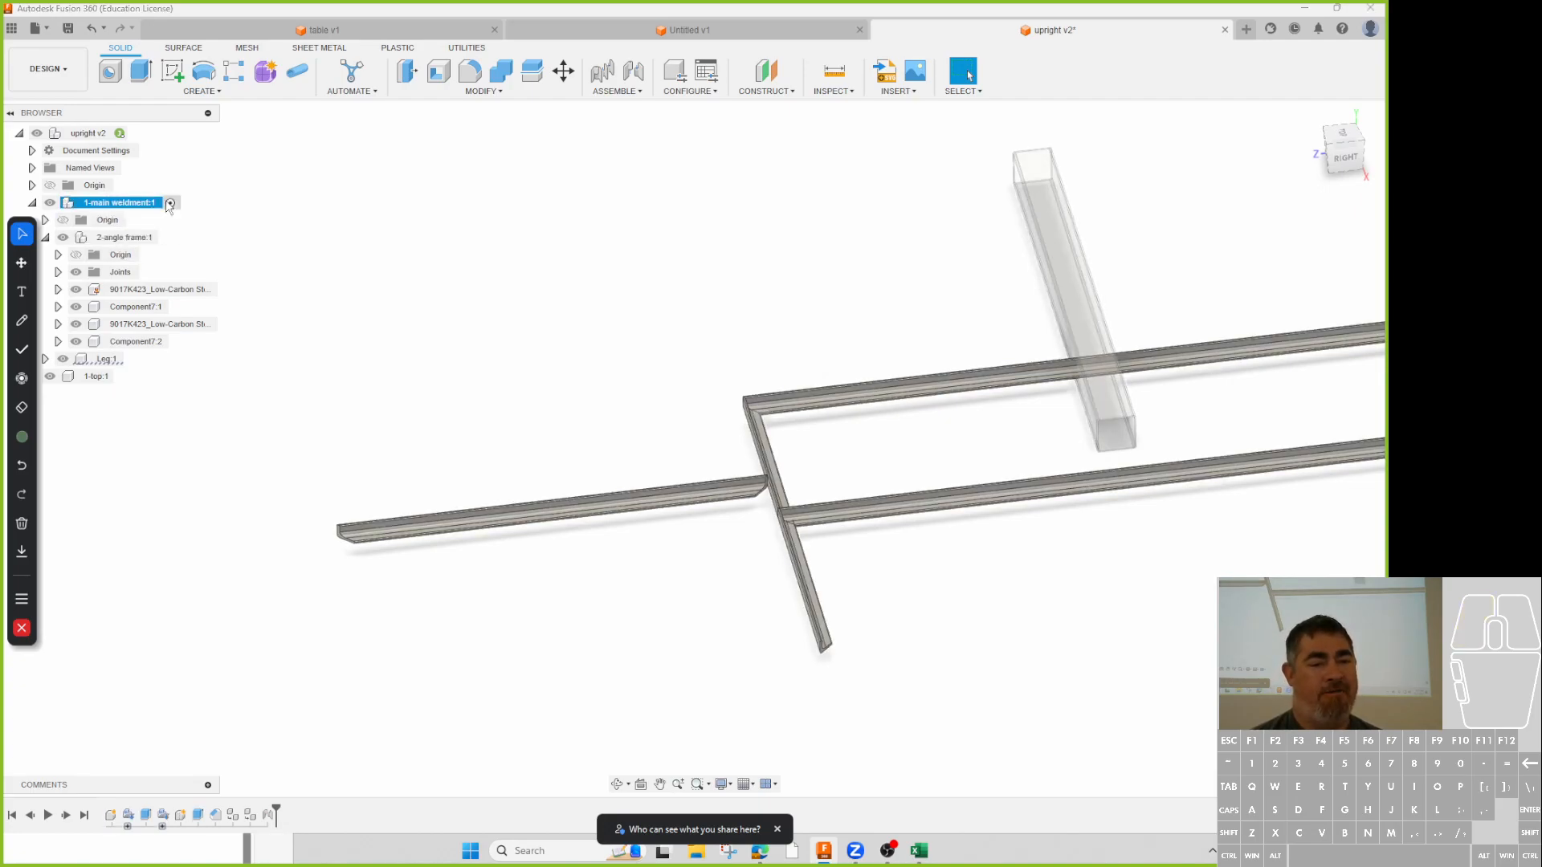
{"action": "left_click", "coordinate": [538, 384]}
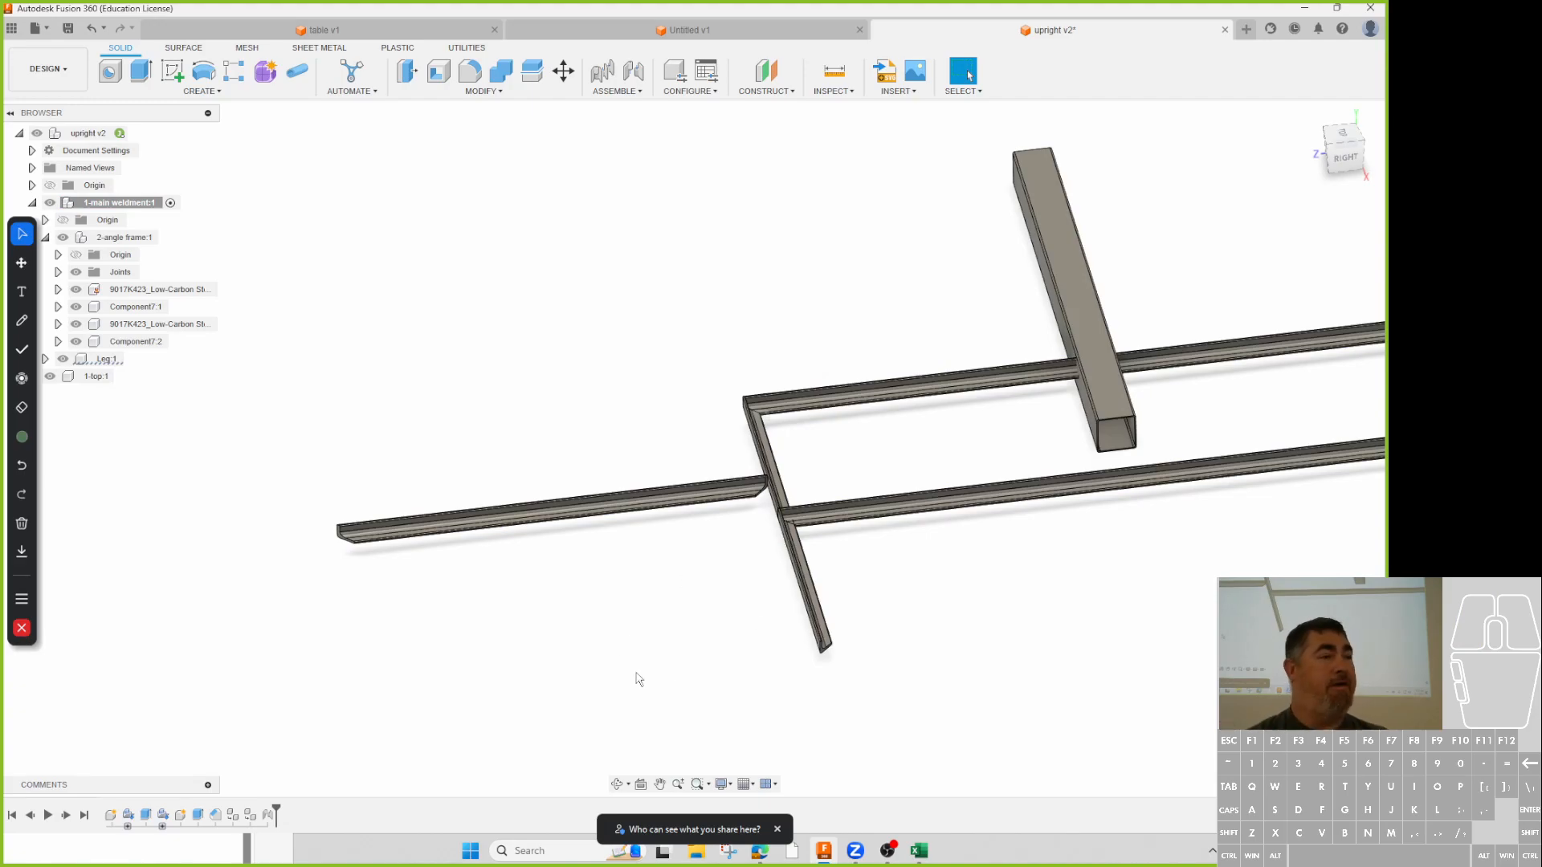
- Examine the mitered corner joint between the two angle irons from outside and below
{"action": "scroll", "coordinate": [704, 690], "scroll_direction": "up", "scroll_amount": 2}
{"action": "scroll", "coordinate": [703, 689], "scroll_direction": "down", "scroll_amount": 3}
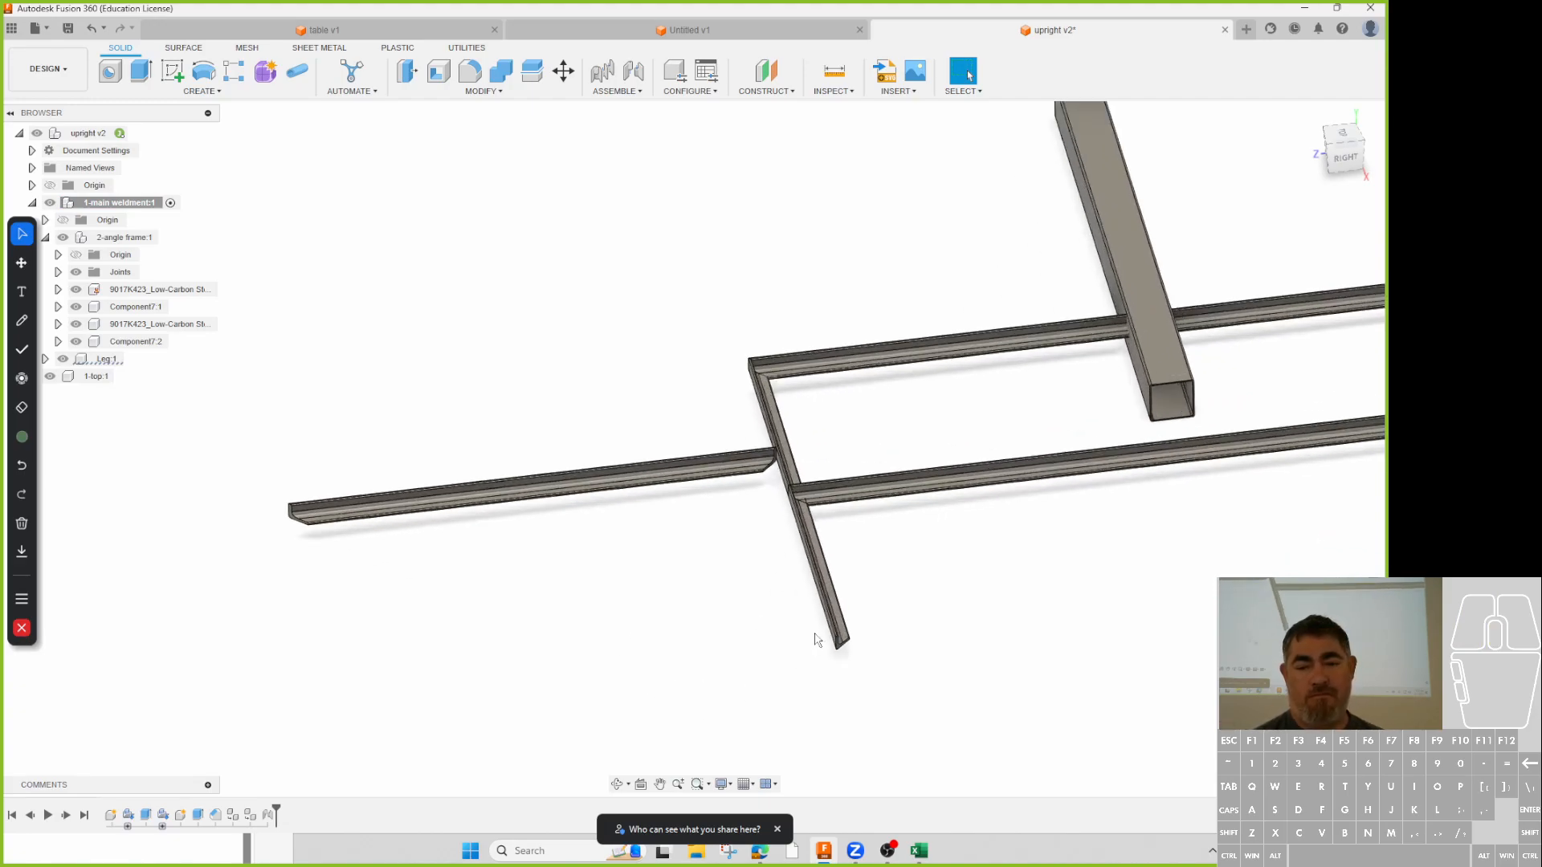
{"action": "scroll", "coordinate": [831, 630], "scroll_direction": "up", "scroll_amount": 2}
{"action": "scroll", "coordinate": [1076, 459], "scroll_direction": "down", "scroll_amount": 2}
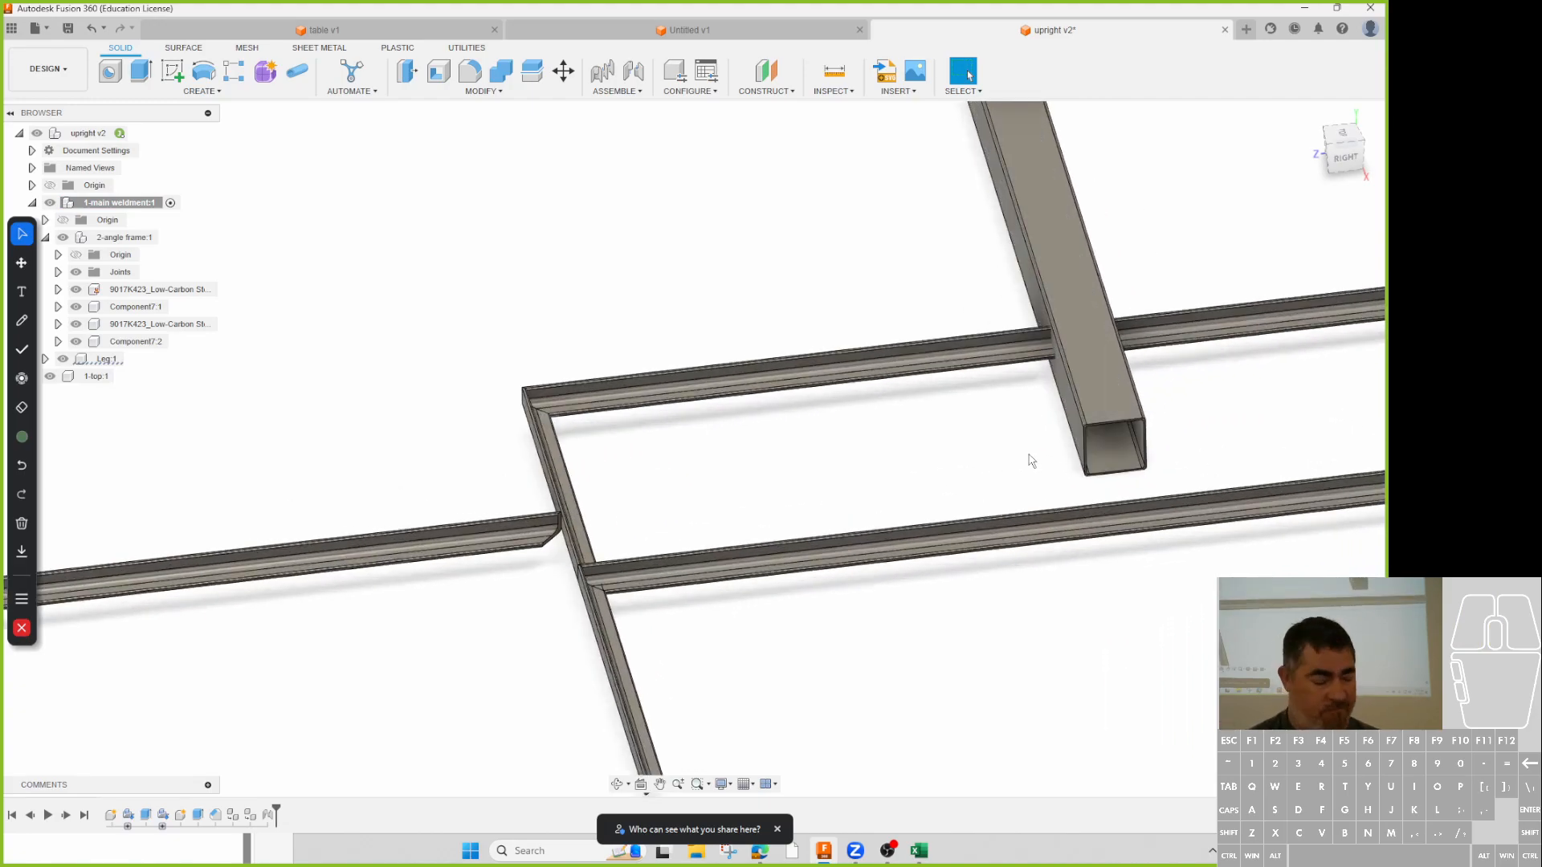
{"action": "scroll", "coordinate": [988, 450], "scroll_direction": "up", "scroll_amount": 2}
{"action": "middle_click_drag", "start_coordinate": [939, 444], "coordinate": [1008, 418], "text": "shift"}
{"action": "scroll", "coordinate": [755, 490], "scroll_direction": "down", "scroll_amount": 5}
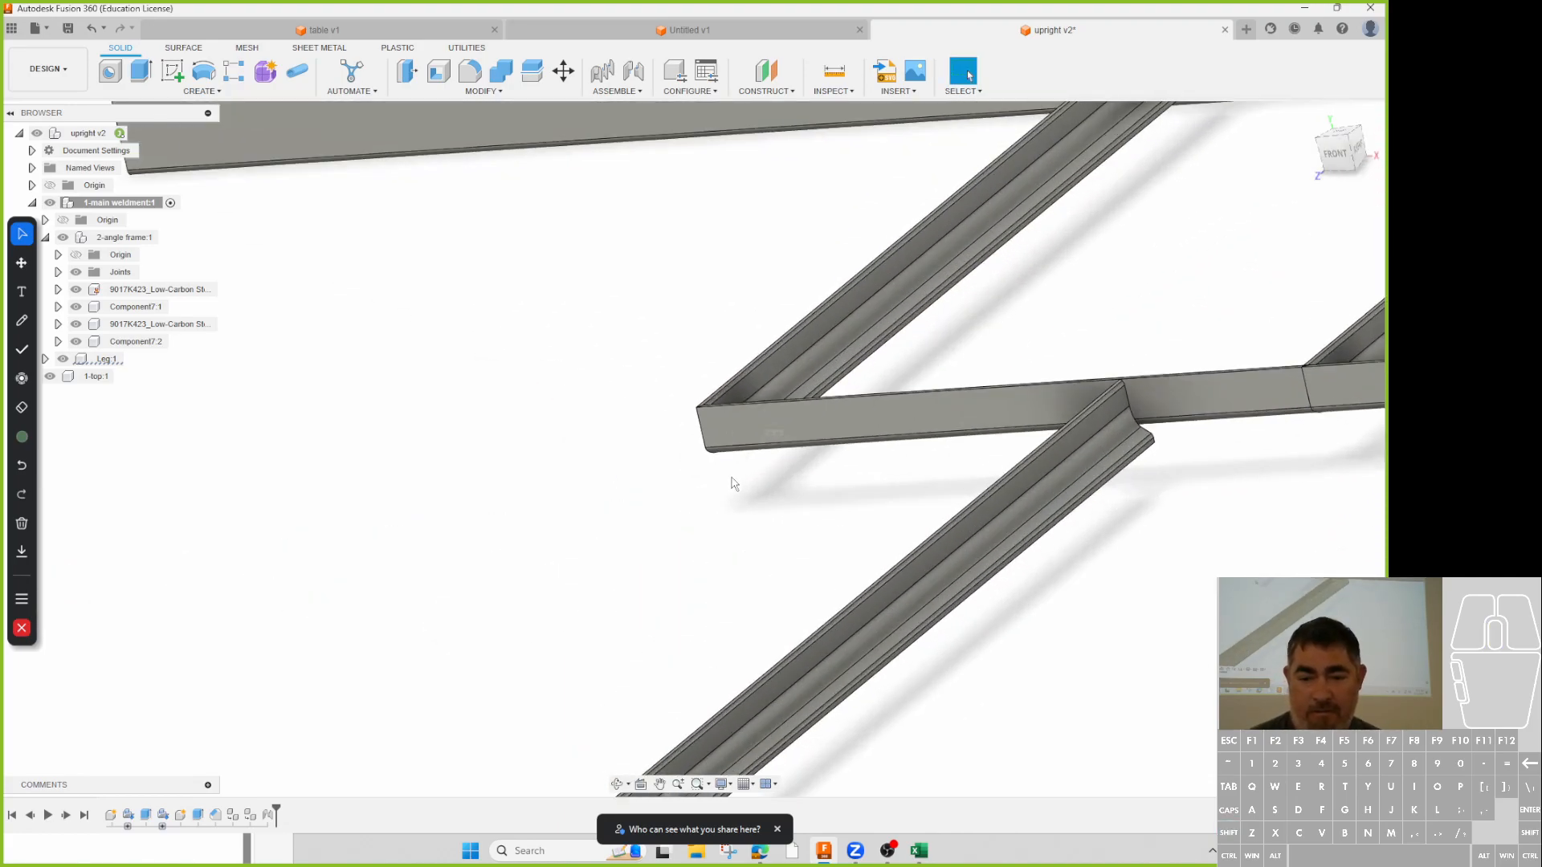
{"action": "middle_click_drag", "start_coordinate": [771, 463], "coordinate": [767, 459], "text": "shift"}
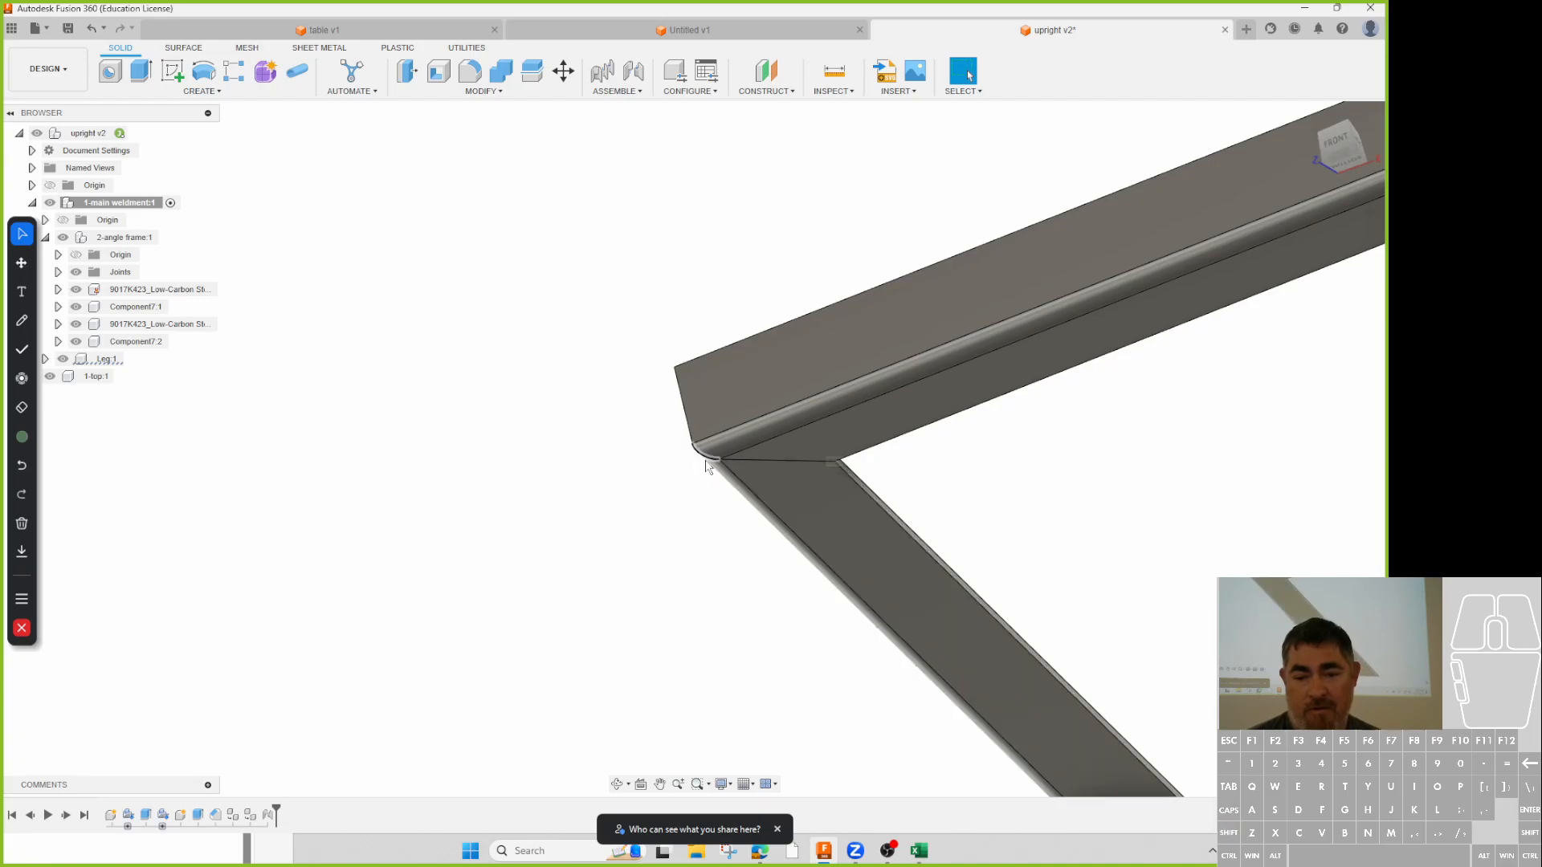
{"action": "scroll", "coordinate": [656, 541], "scroll_direction": "up", "scroll_amount": 5}
{"action": "scroll", "coordinate": [652, 514], "scroll_direction": "down", "scroll_amount": 2}
- Compare the square tube leg's rounded edge with the angle frame's mitered outer corner
{"action": "middle_click_drag", "start_coordinate": [652, 506], "coordinate": [1080, 540], "text": "shift"}
{"action": "scroll", "coordinate": [1105, 529], "scroll_direction": "down", "scroll_amount": 5}
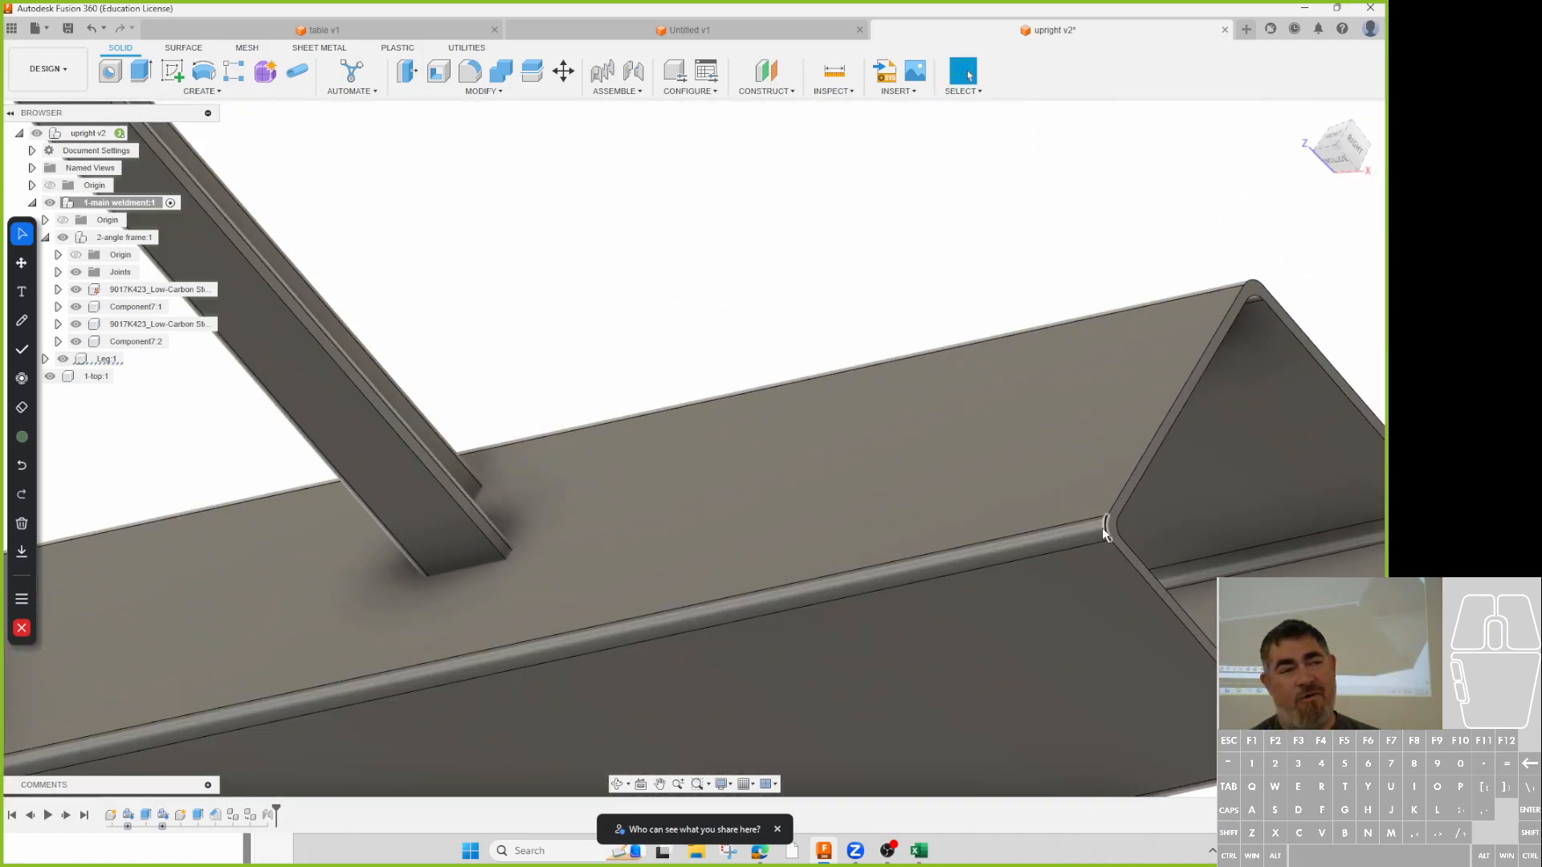
{"action": "scroll", "coordinate": [1105, 531], "scroll_direction": "up", "scroll_amount": 10}
{"action": "scroll", "coordinate": [649, 440], "scroll_direction": "down", "scroll_amount": 5}
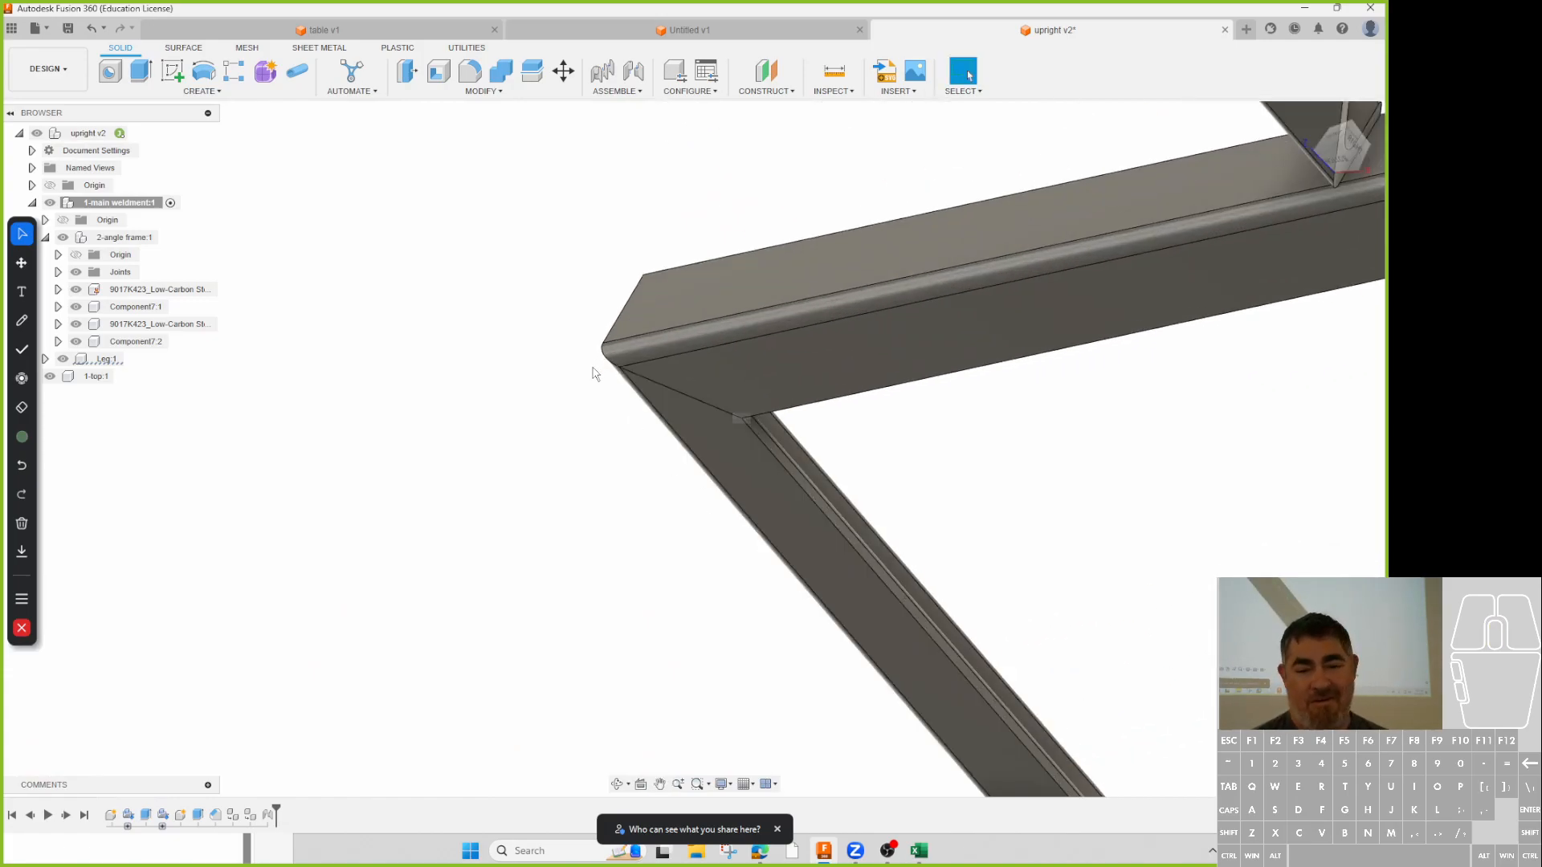
{"action": "scroll", "coordinate": [790, 323], "scroll_direction": "down", "scroll_amount": 4}
{"action": "scroll", "coordinate": [731, 431], "scroll_direction": "down", "scroll_amount": 4}
{"action": "scroll", "coordinate": [1117, 692], "scroll_direction": "up", "scroll_amount": 3}
{"action": "scroll", "coordinate": [578, 366], "scroll_direction": "down", "scroll_amount": 3}
{"action": "scroll", "coordinate": [454, 187], "scroll_direction": "up", "scroll_amount": 3}
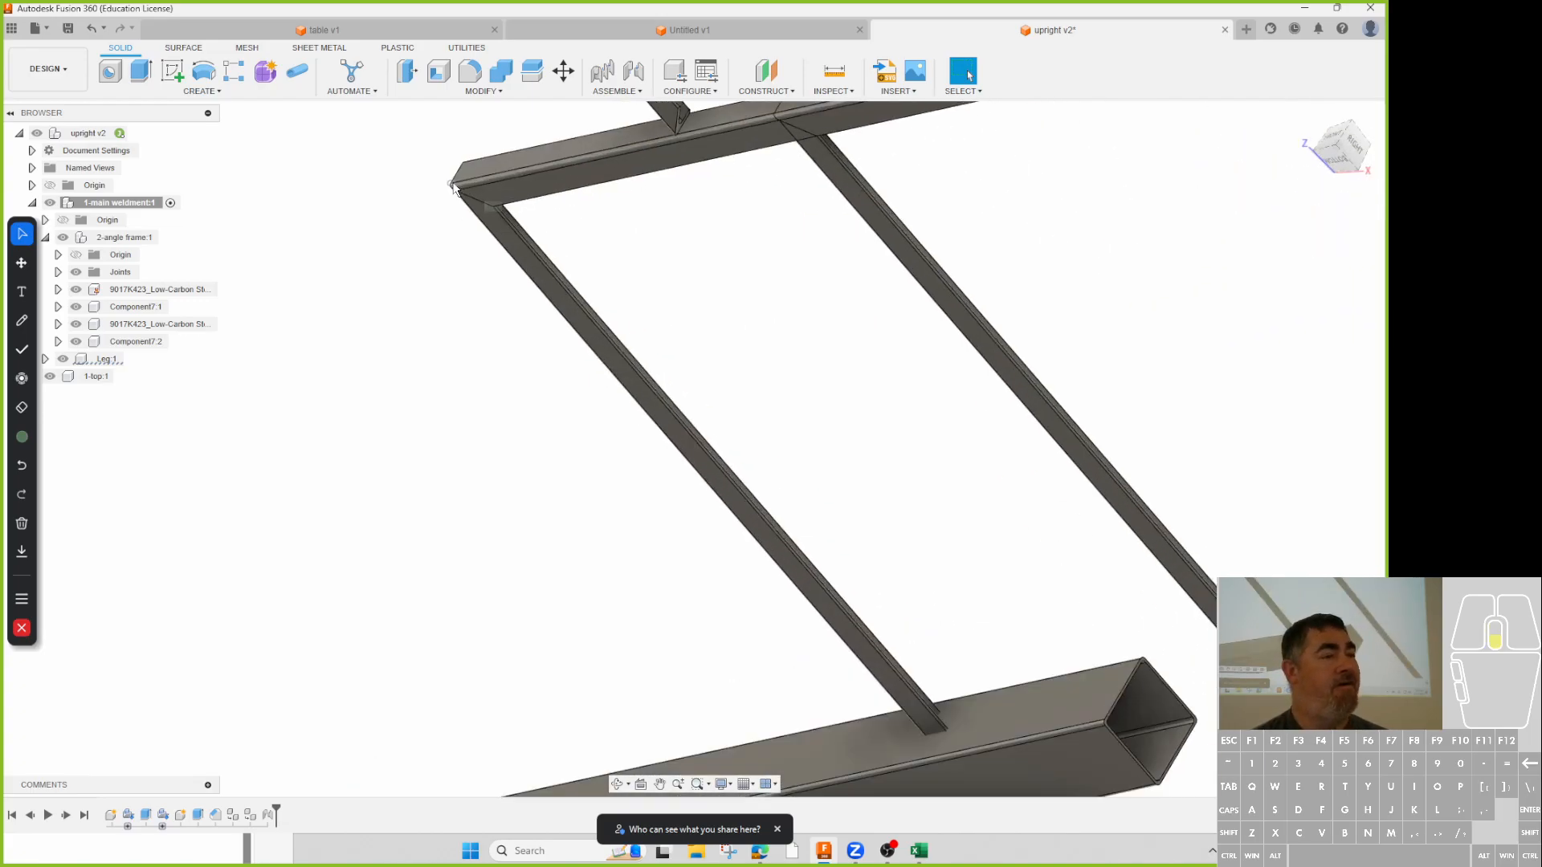
{"action": "scroll", "coordinate": [1108, 719], "scroll_direction": "up", "scroll_amount": 5}
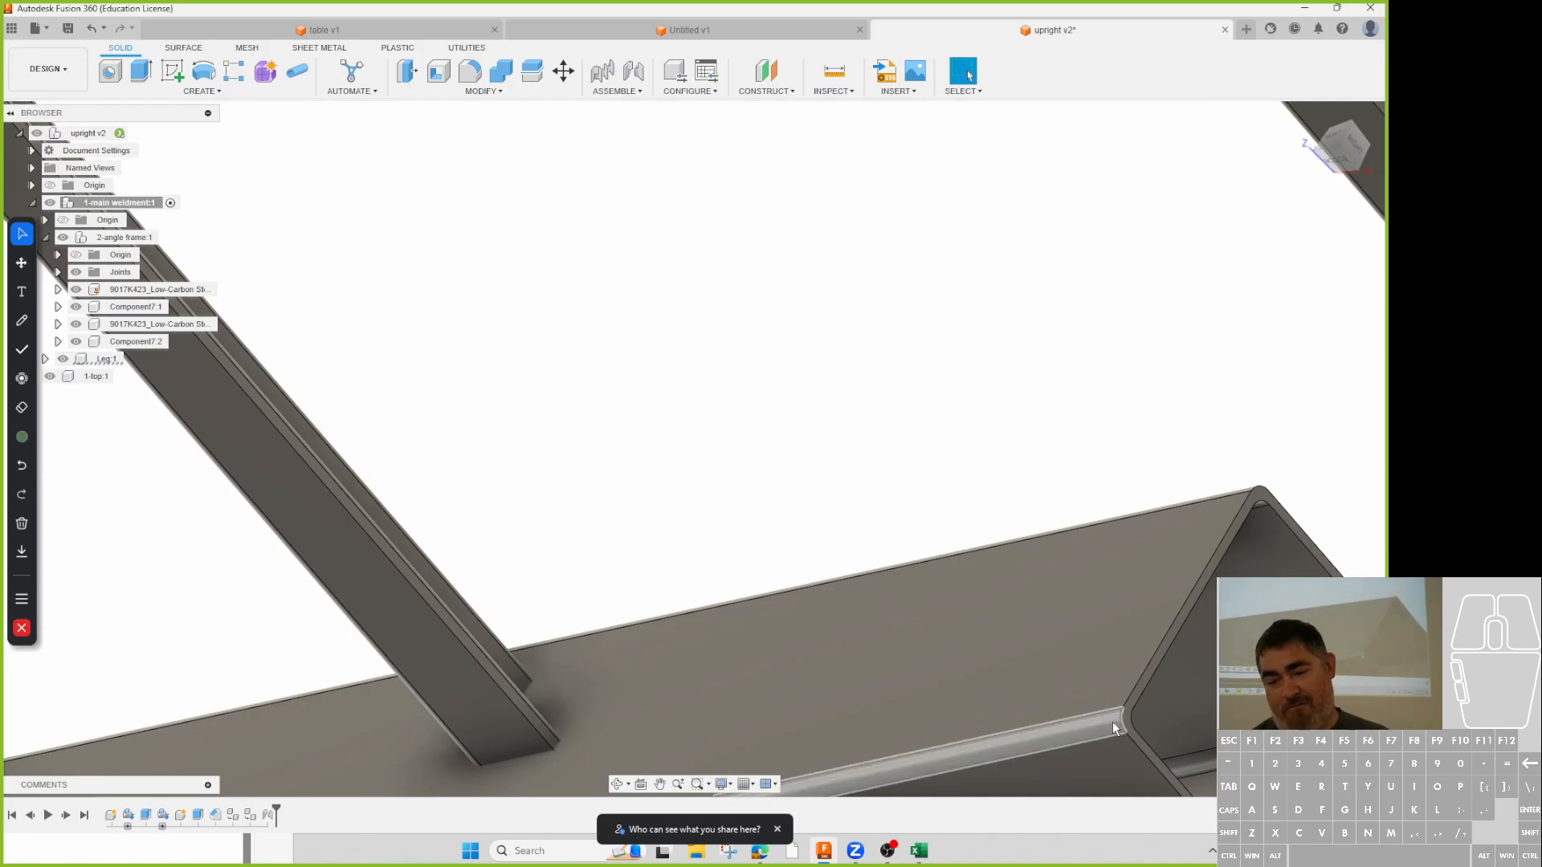
{"action": "scroll", "coordinate": [1113, 722], "scroll_direction": "down", "scroll_amount": 6}
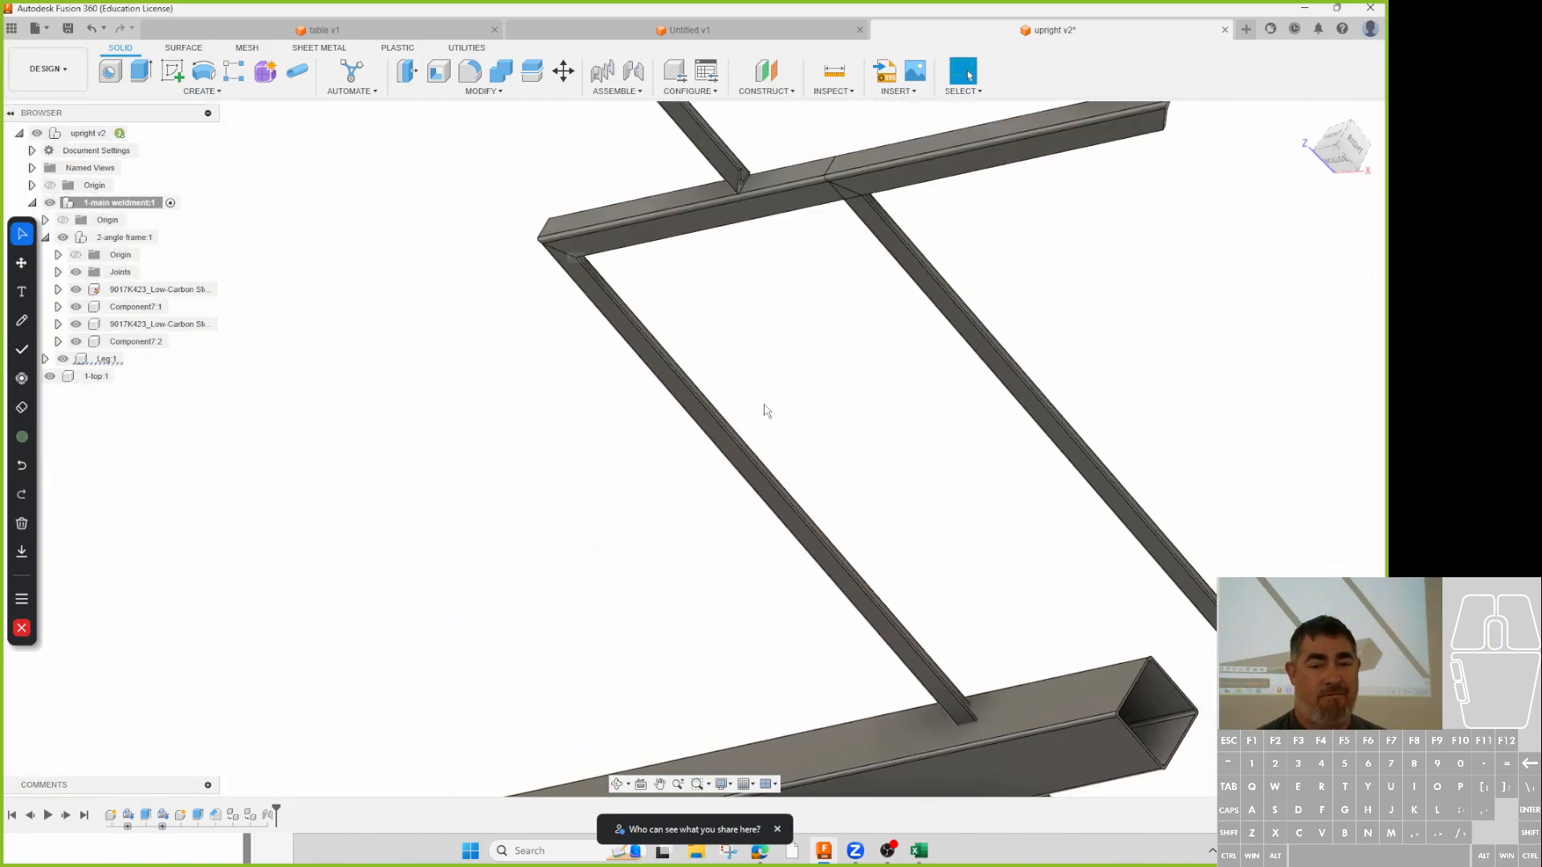
{"action": "scroll", "coordinate": [526, 201], "scroll_direction": "up", "scroll_amount": 4}
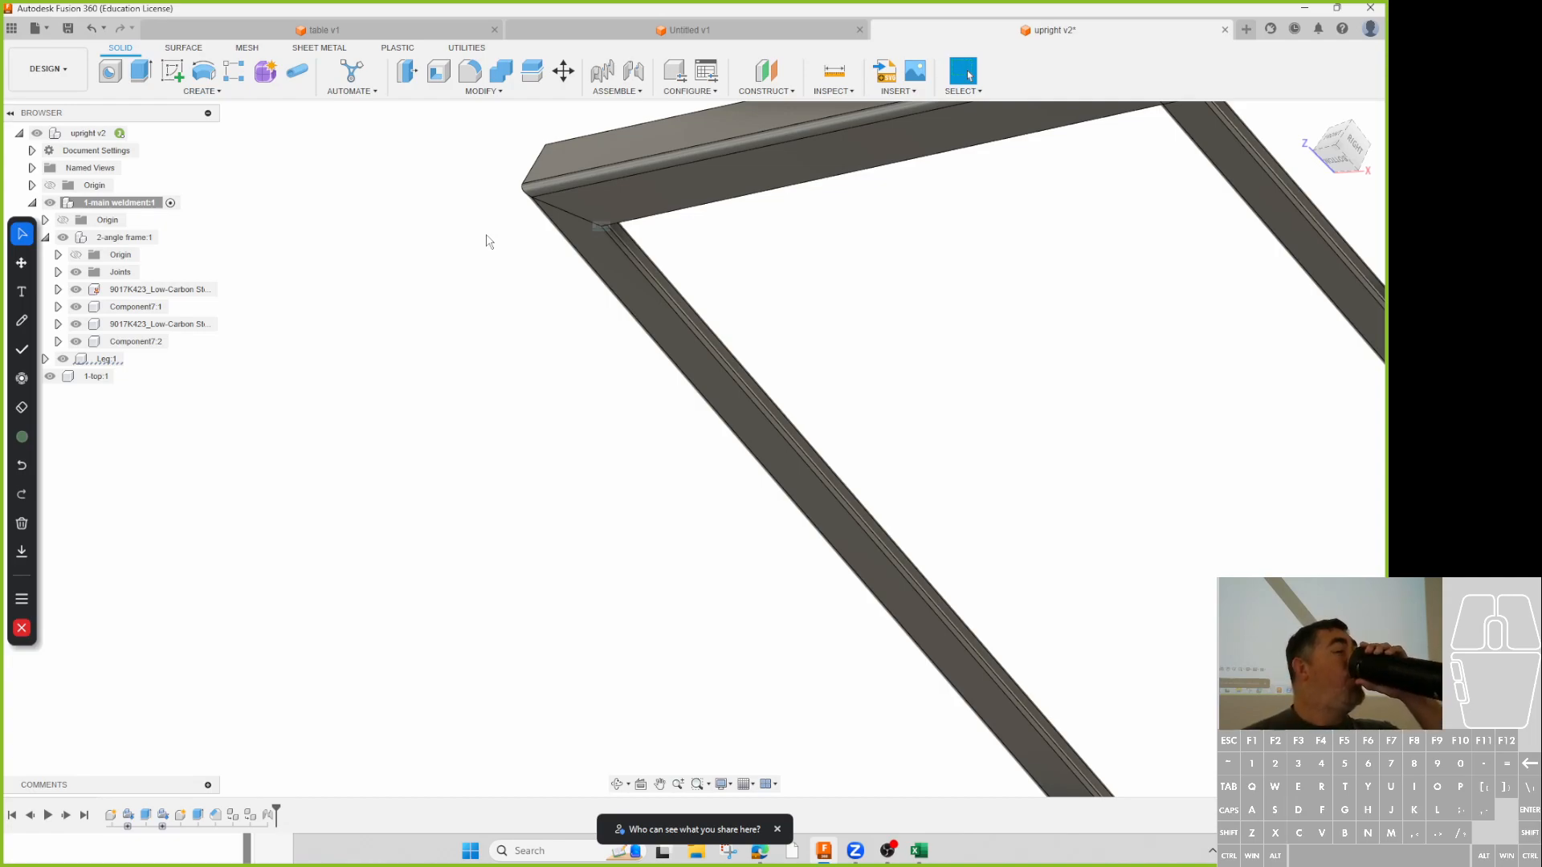
- Place a joint origin at the two-edge intersection of the angle frame's outer mitered corner
{"action": "left_click", "coordinate": [633, 92]}
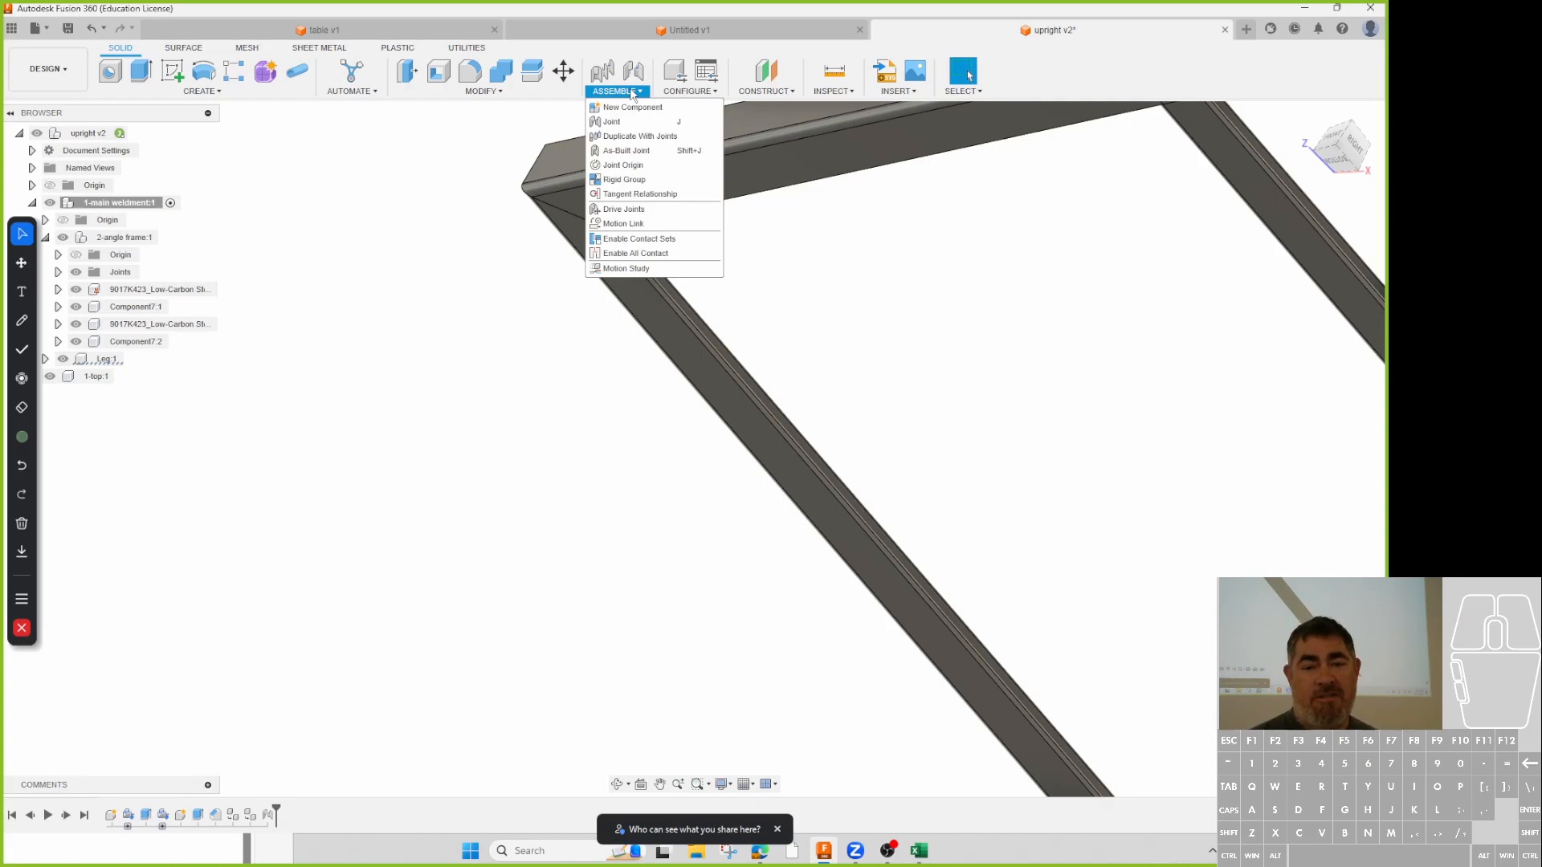
{"action": "left_click", "coordinate": [631, 165]}
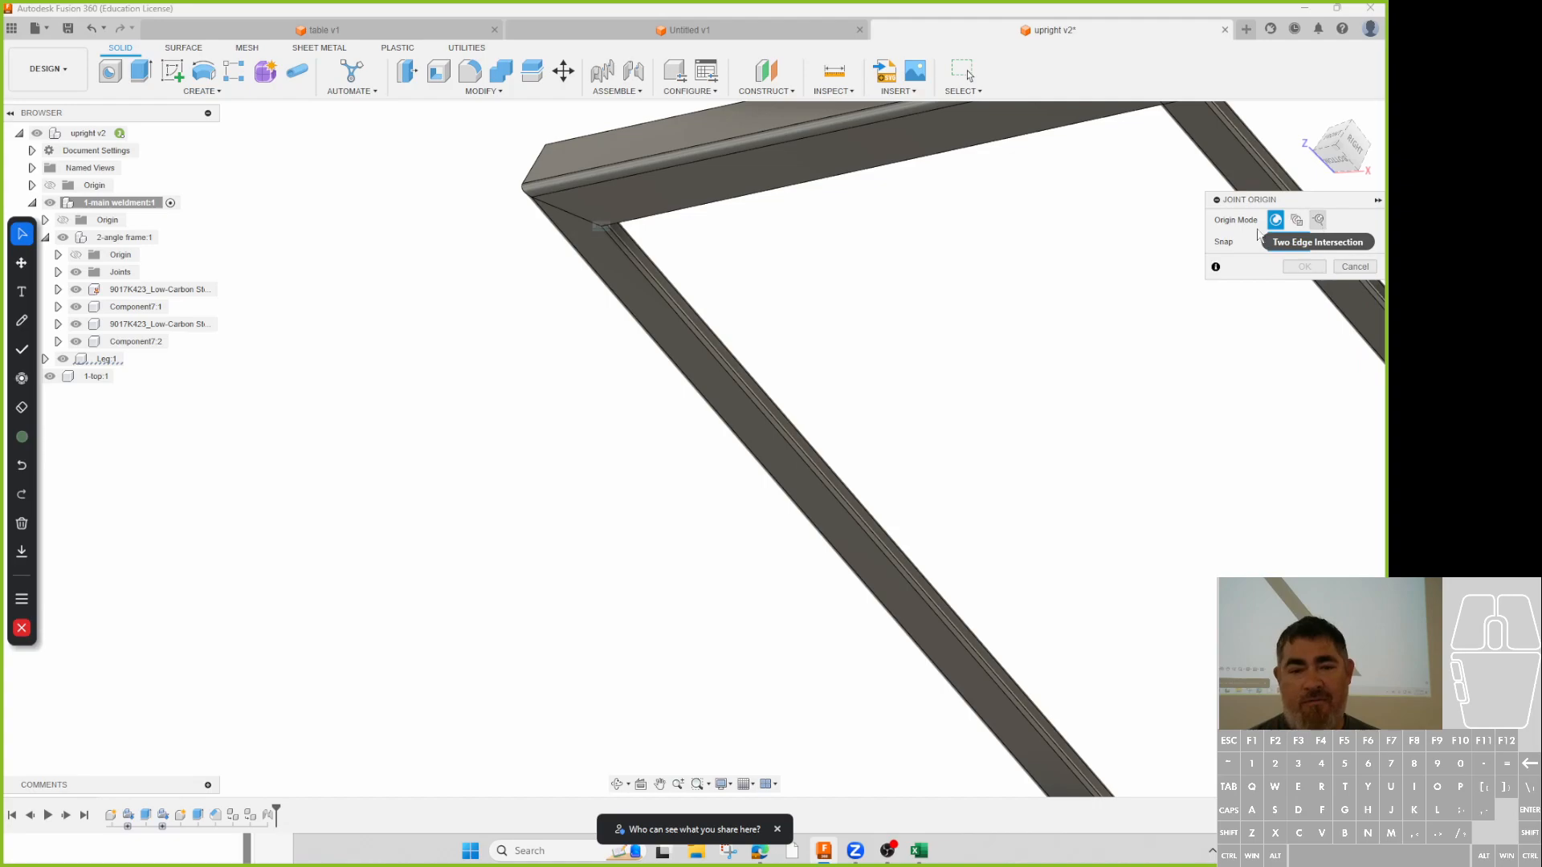
{"action": "scroll", "coordinate": [523, 227], "scroll_direction": "up", "scroll_amount": 4}
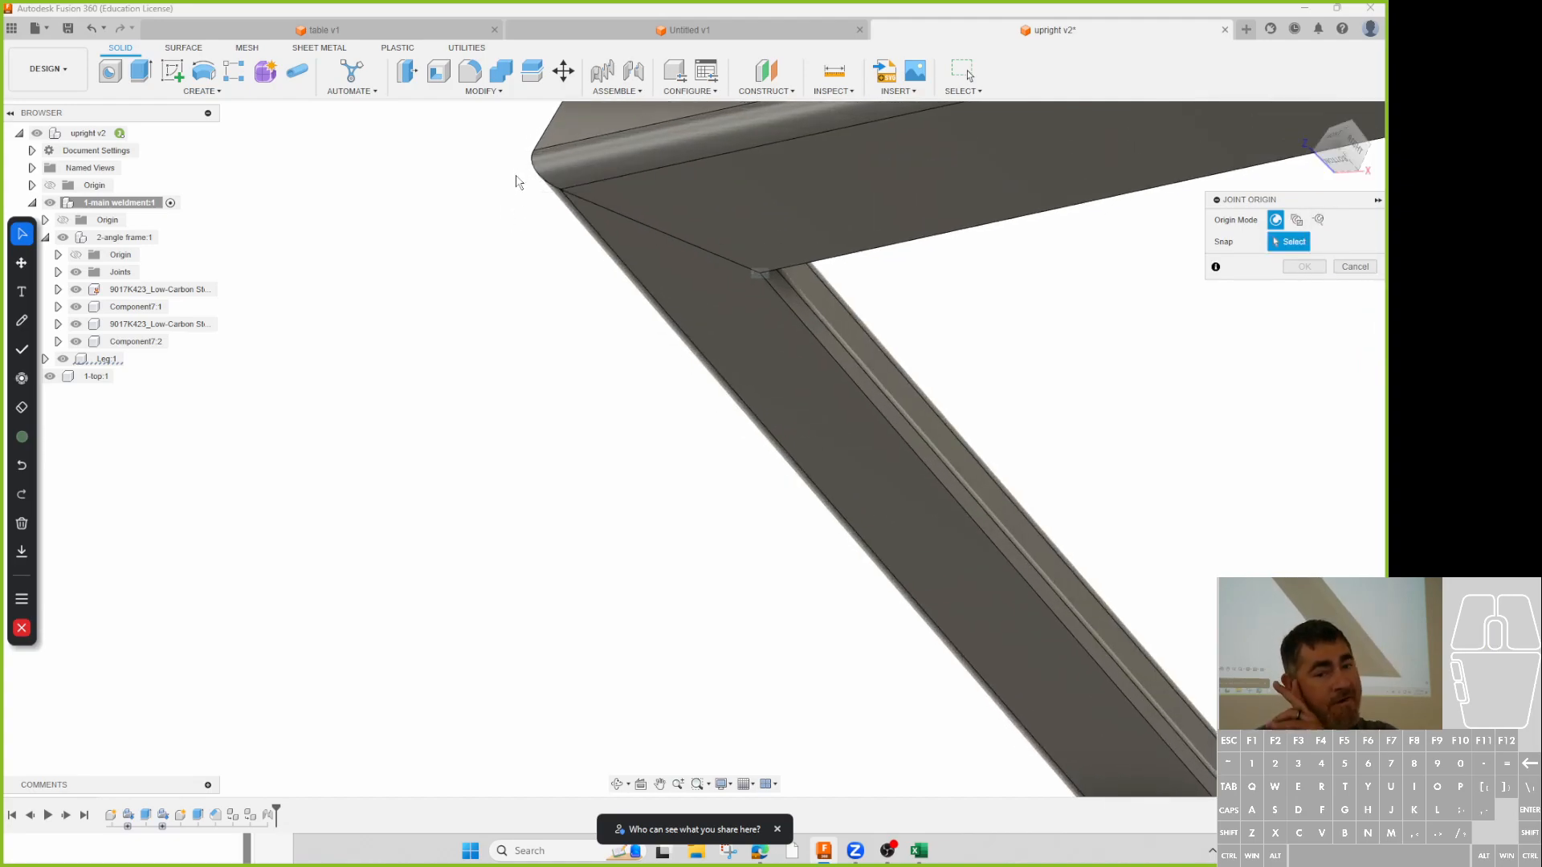
{"action": "middle_click_drag", "start_coordinate": [569, 159], "coordinate": [483, 247], "text": "shift"}
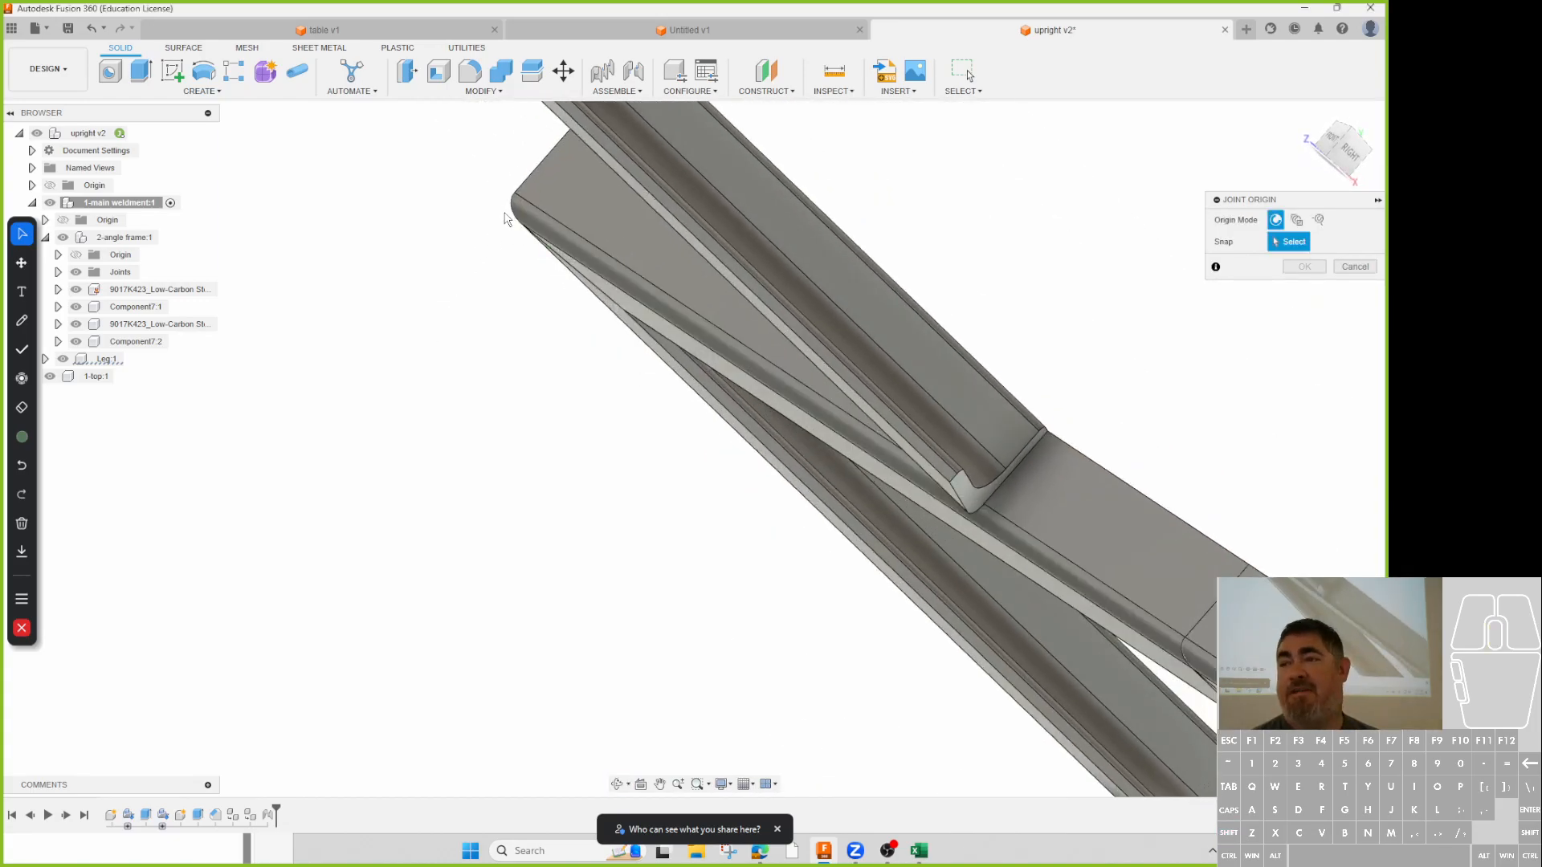
{"action": "middle_click_drag", "start_coordinate": [506, 286], "coordinate": [365, 201], "text": "shift"}
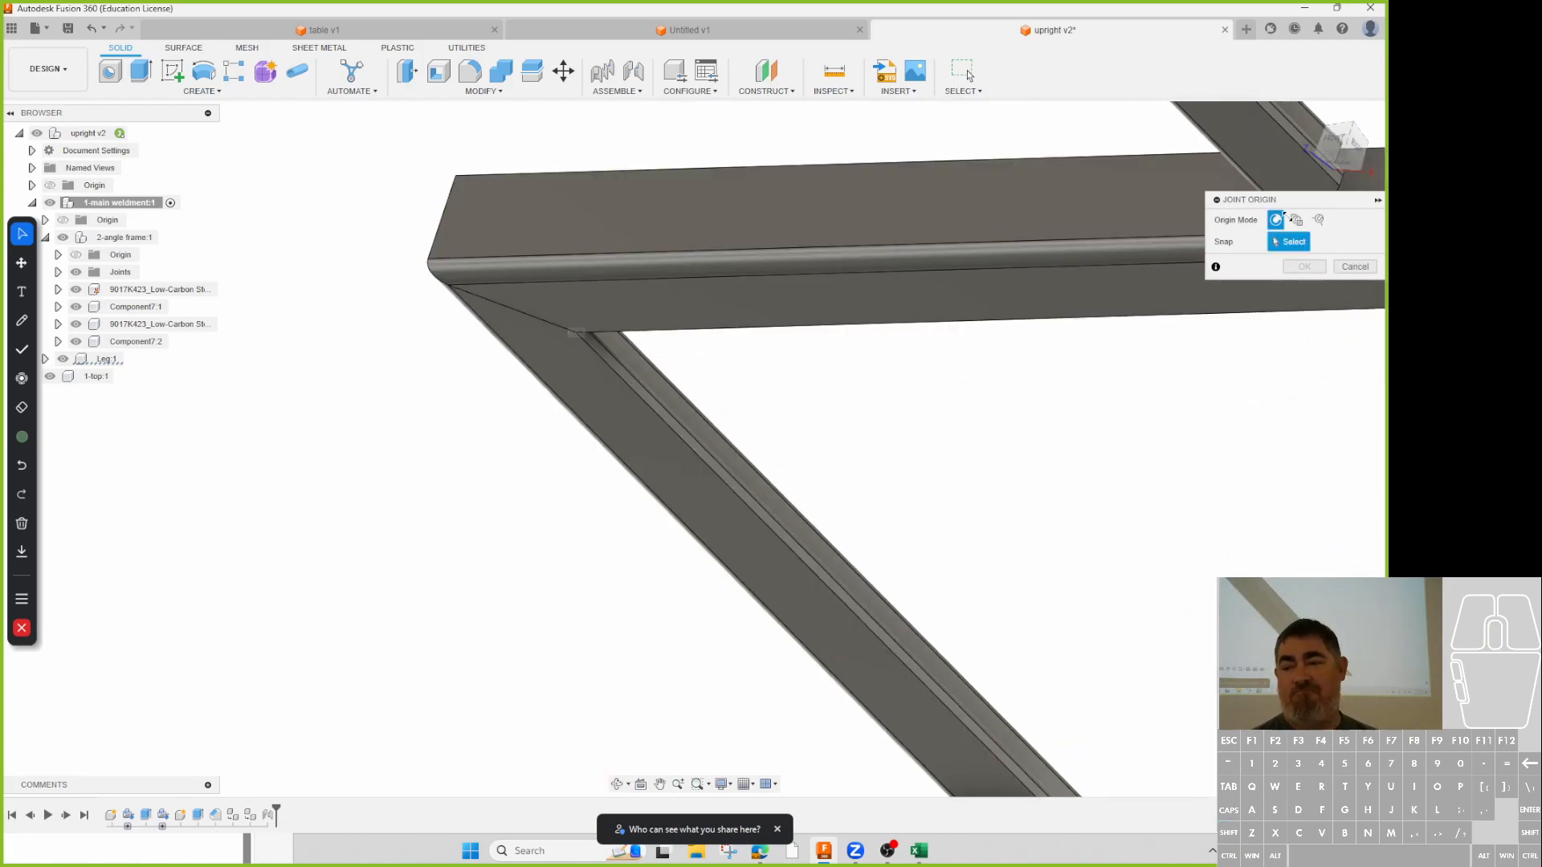
{"action": "left_click", "coordinate": [1318, 220]}
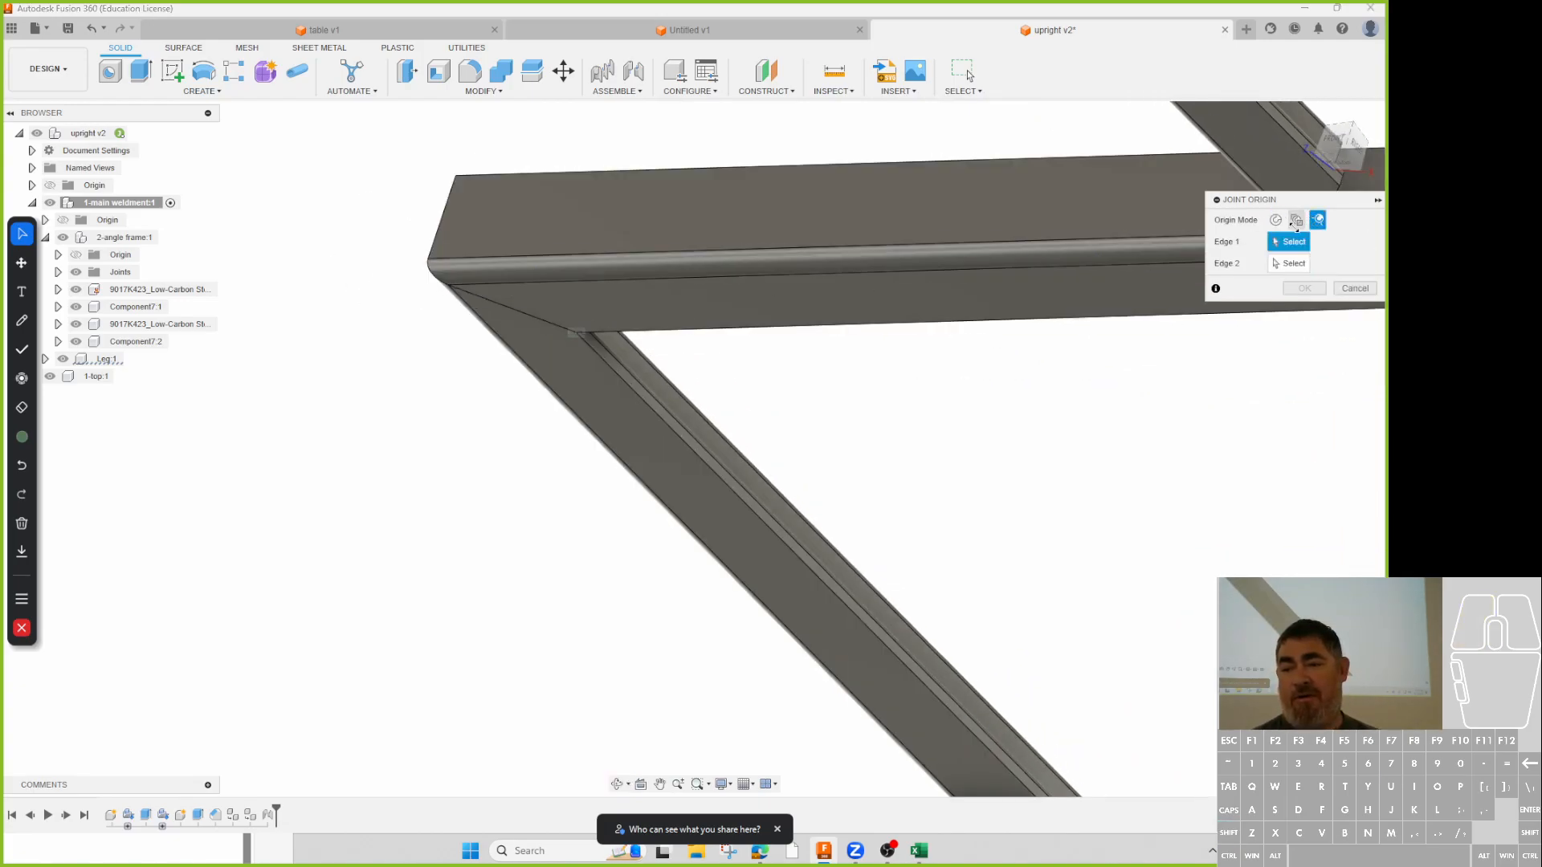
{"action": "left_click", "coordinate": [442, 217]}
{"action": "left_click", "coordinate": [502, 308]}
- Reorient the frame corner's joint origin by aligning its Z axis to the adjoining angle's flat face, and finish it
{"action": "middle_click_drag", "start_coordinate": [502, 307], "coordinate": [499, 420], "text": "shift"}
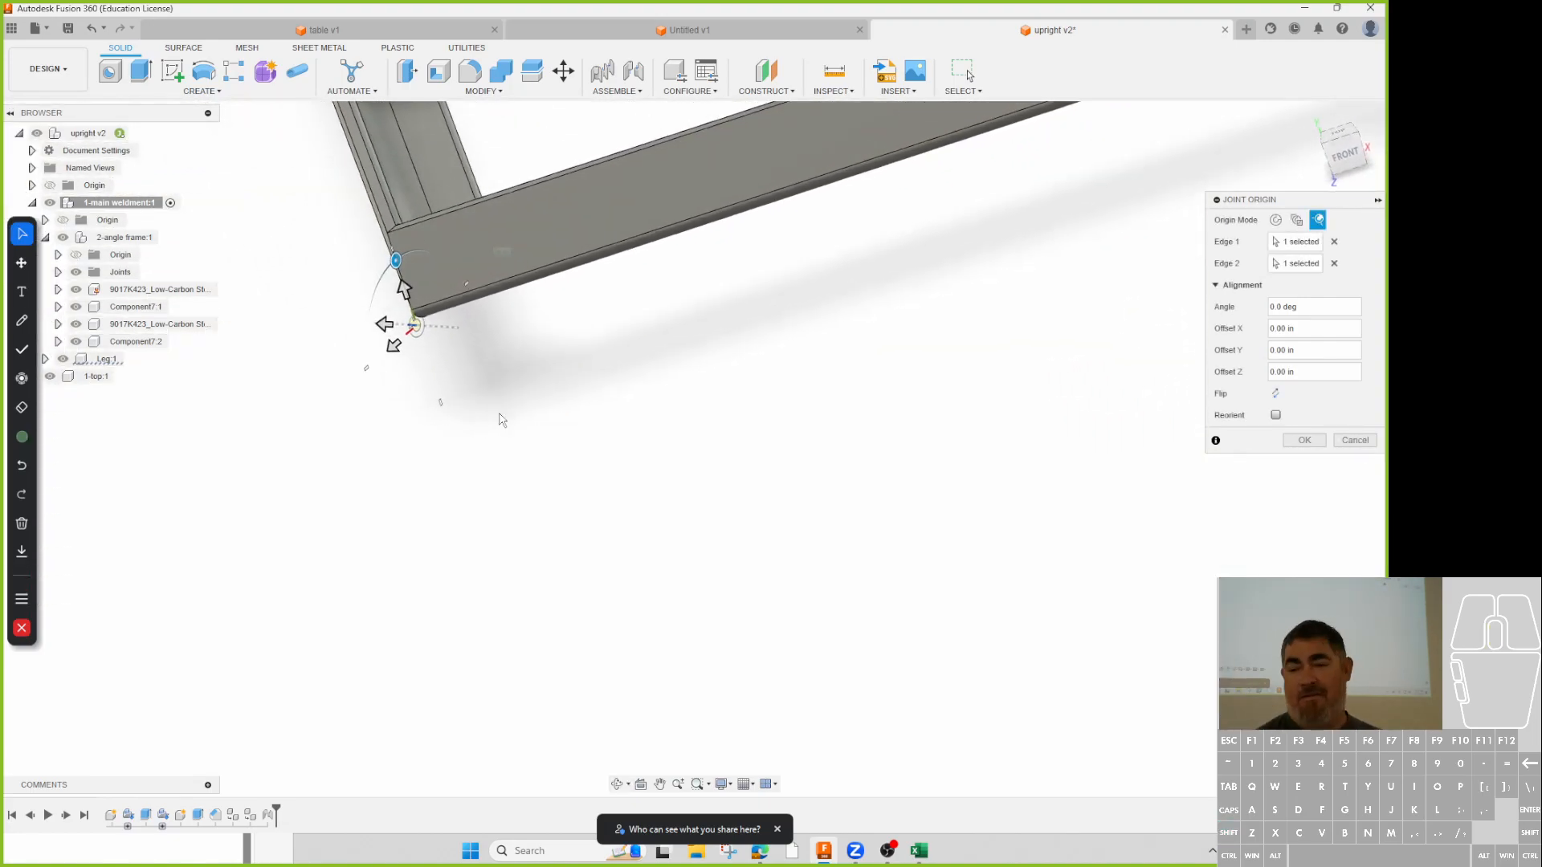
{"action": "left_click", "coordinate": [1275, 415]}
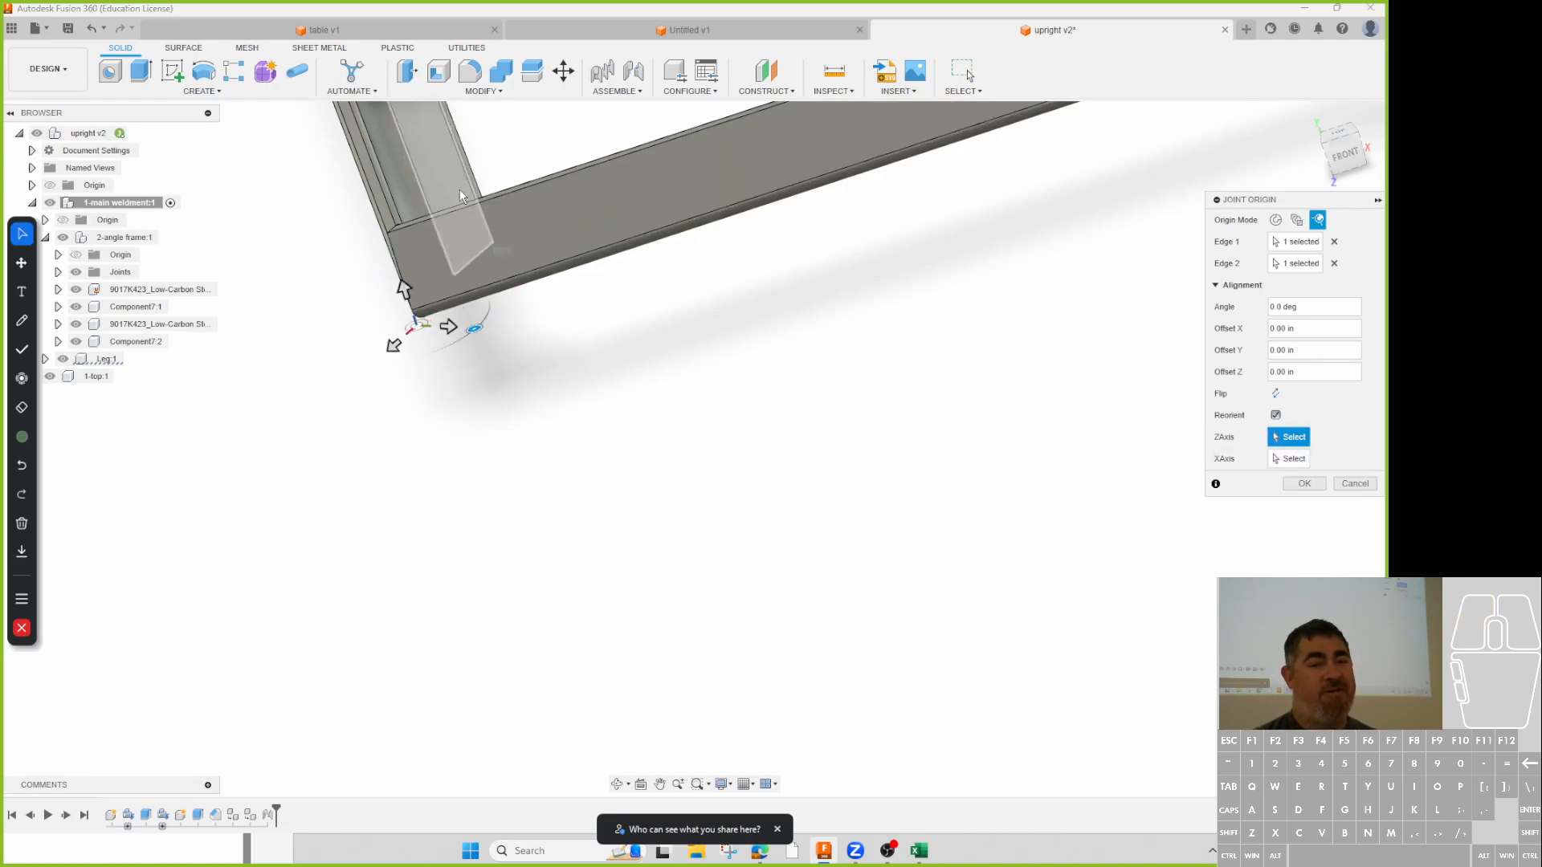
{"action": "left_click", "coordinate": [445, 194]}
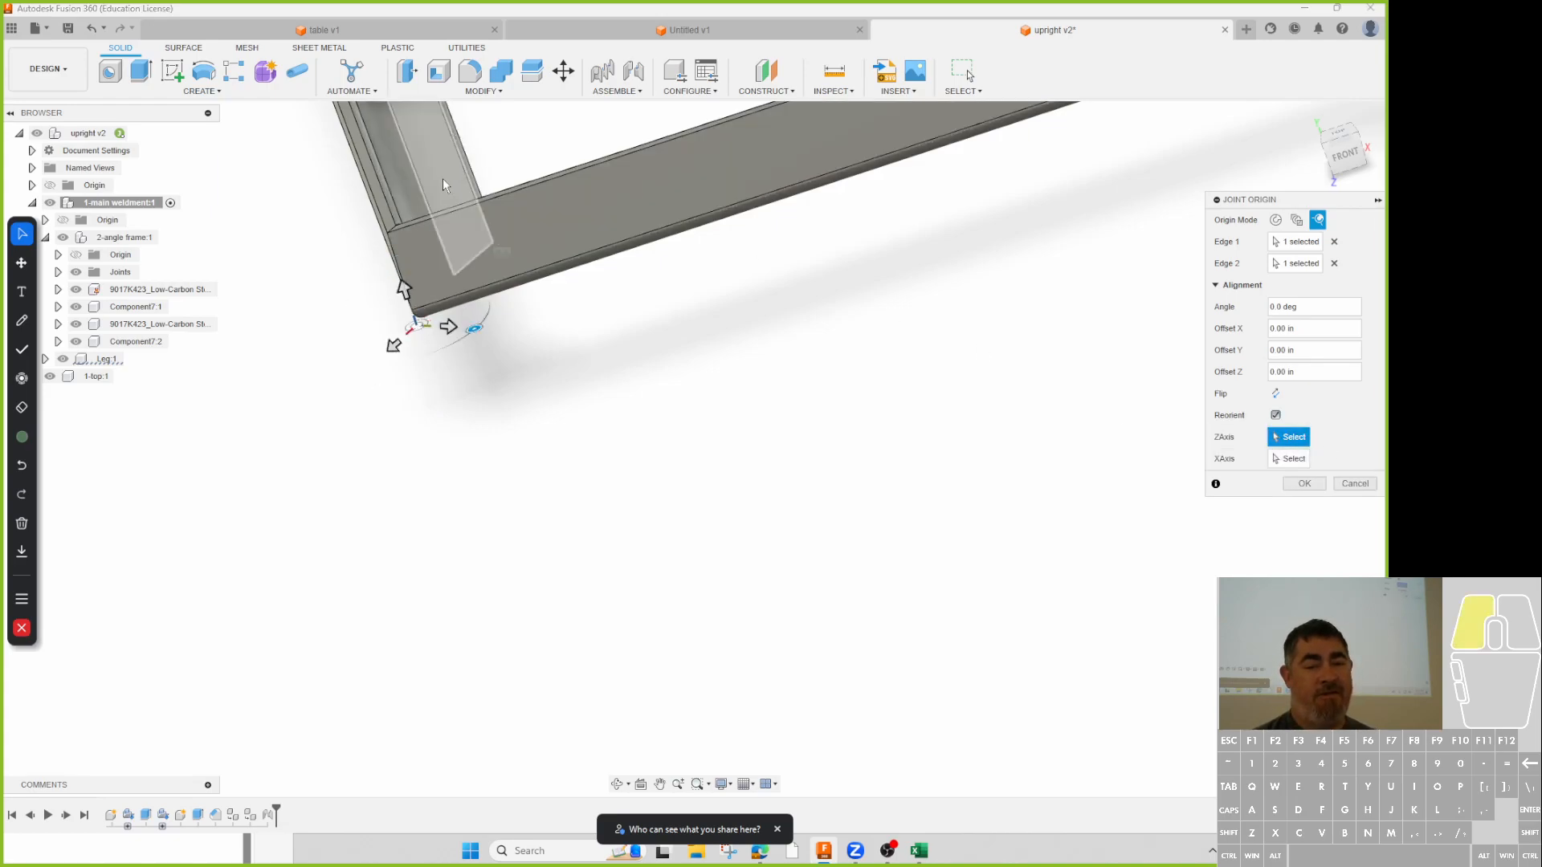
{"action": "middle_click_drag", "start_coordinate": [816, 541], "coordinate": [766, 465], "text": "shift"}
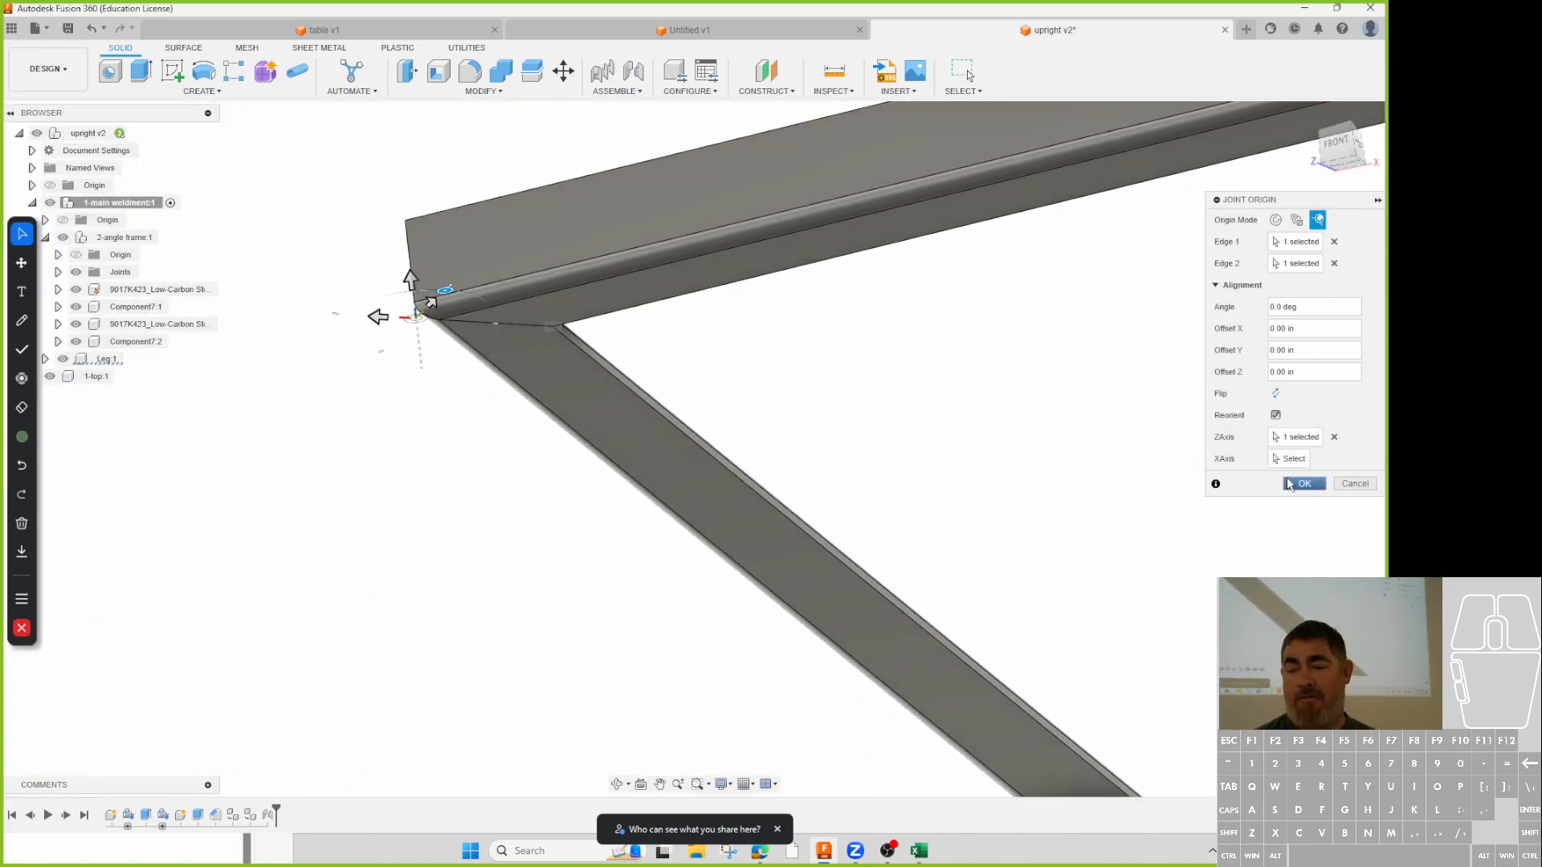
{"action": "left_click", "coordinate": [1302, 488]}
- Create a joint origin on the square tube leg at the two-edge intersection of its rounded outer corner at the open end
{"action": "scroll", "coordinate": [375, 333], "scroll_direction": "down", "scroll_amount": 2}
{"action": "scroll", "coordinate": [426, 385], "scroll_direction": "up", "scroll_amount": 5}
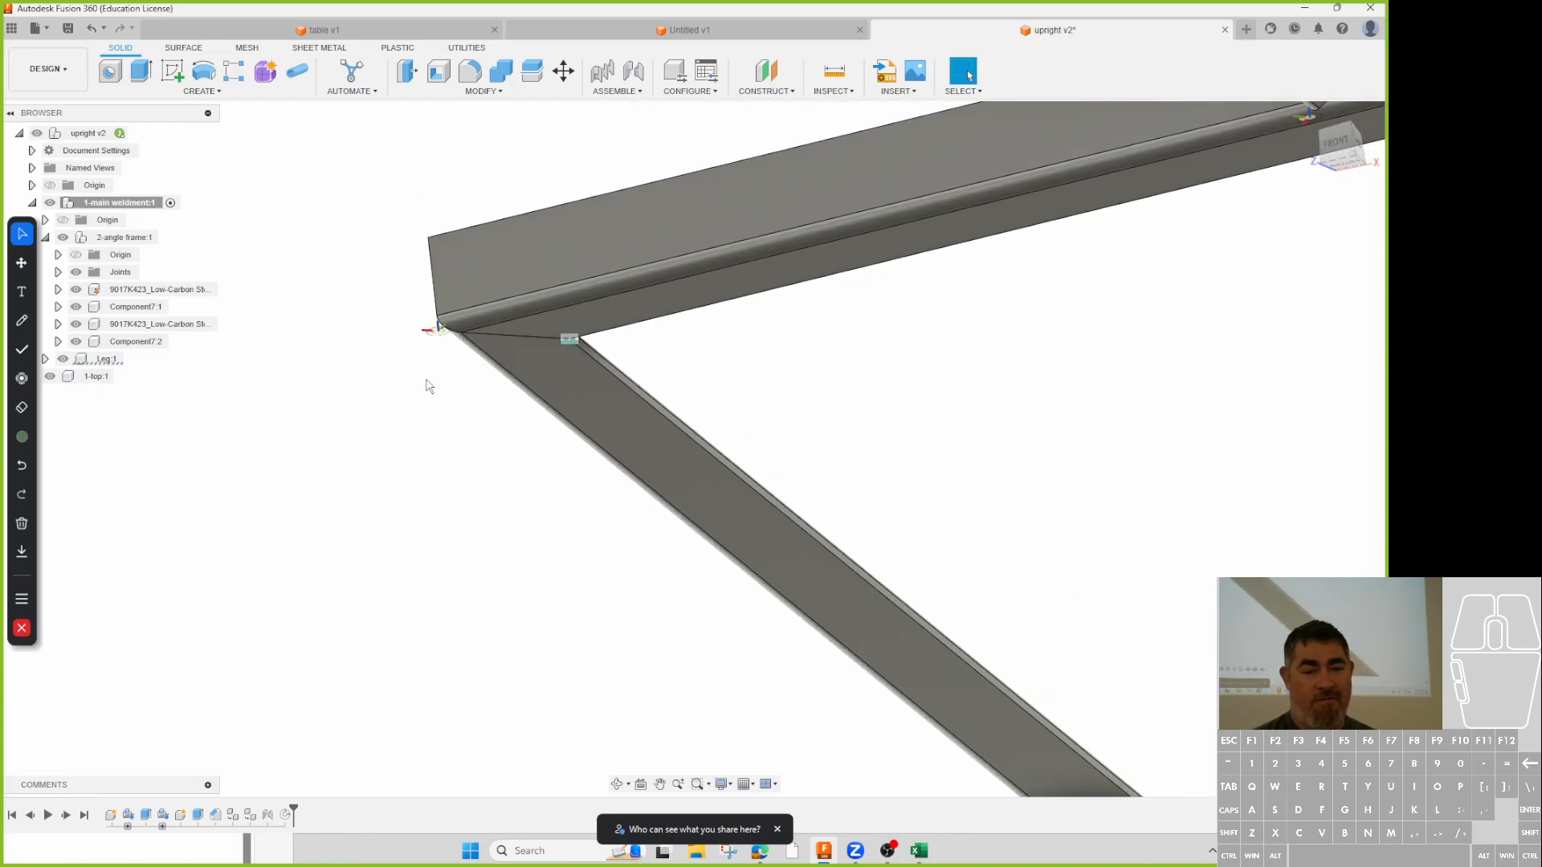
{"action": "scroll", "coordinate": [367, 512], "scroll_direction": "up", "scroll_amount": 3}
{"action": "scroll", "coordinate": [894, 645], "scroll_direction": "down", "scroll_amount": 2}
{"action": "middle_click_drag", "start_coordinate": [894, 648], "coordinate": [859, 576], "text": "shift"}
{"action": "scroll", "coordinate": [820, 399], "scroll_direction": "down", "scroll_amount": 3}
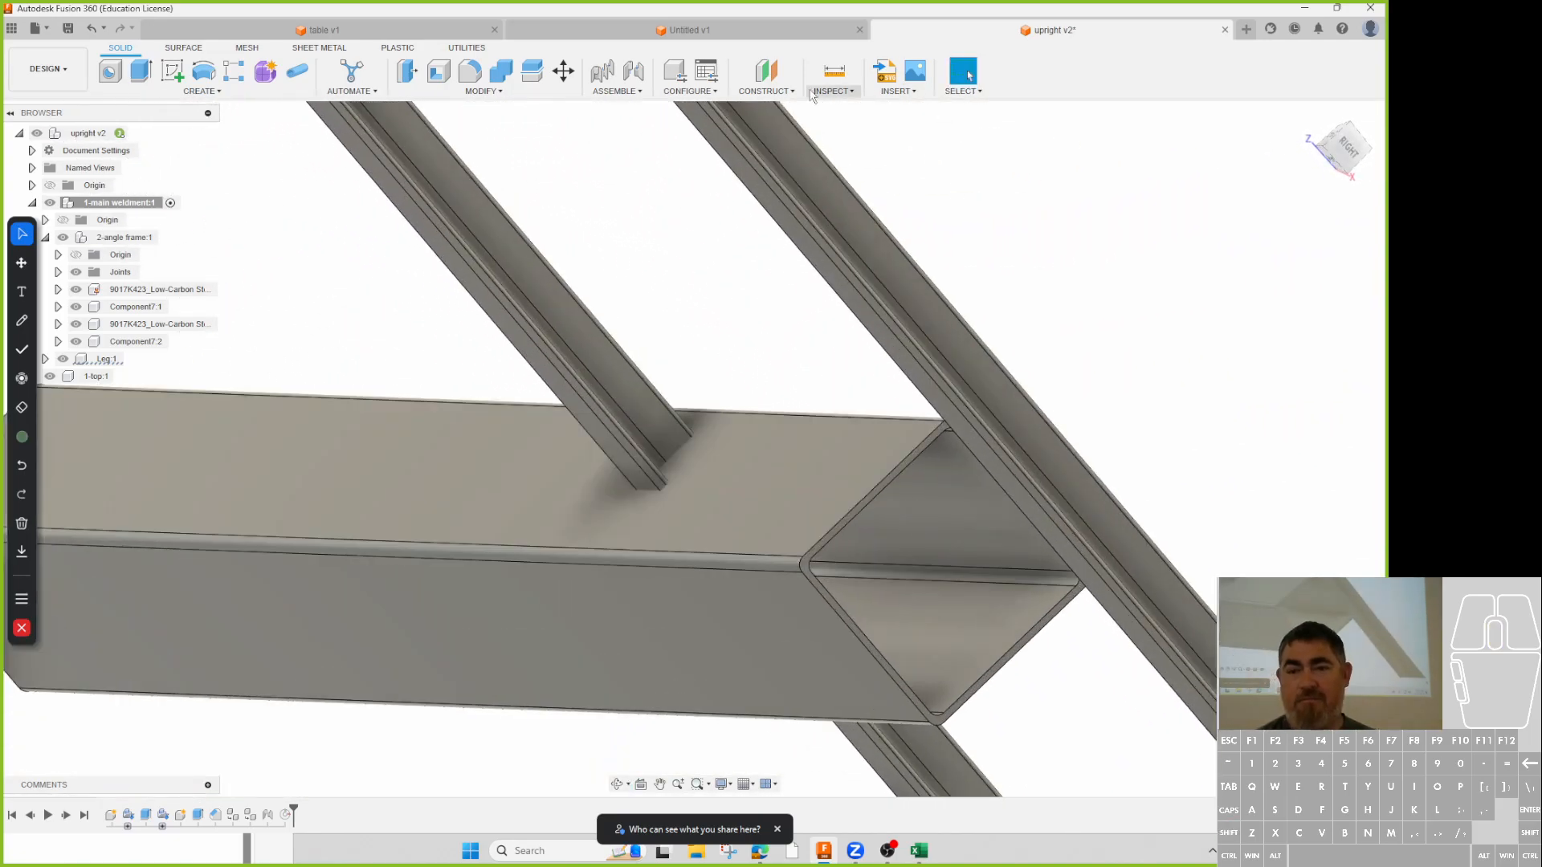
{"action": "left_click", "coordinate": [617, 91]}
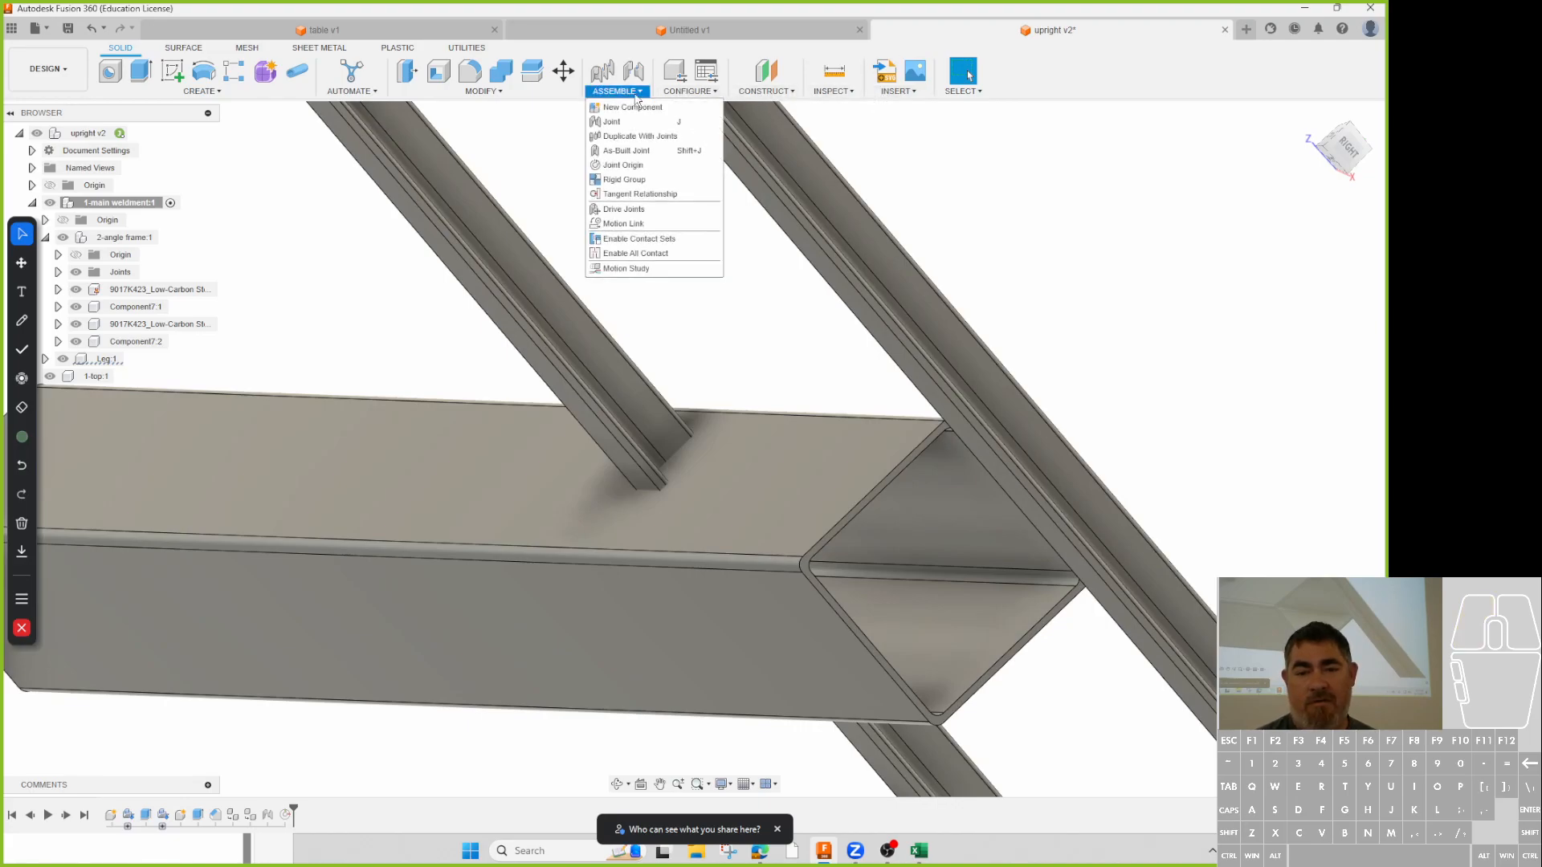
{"action": "left_click", "coordinate": [616, 165]}
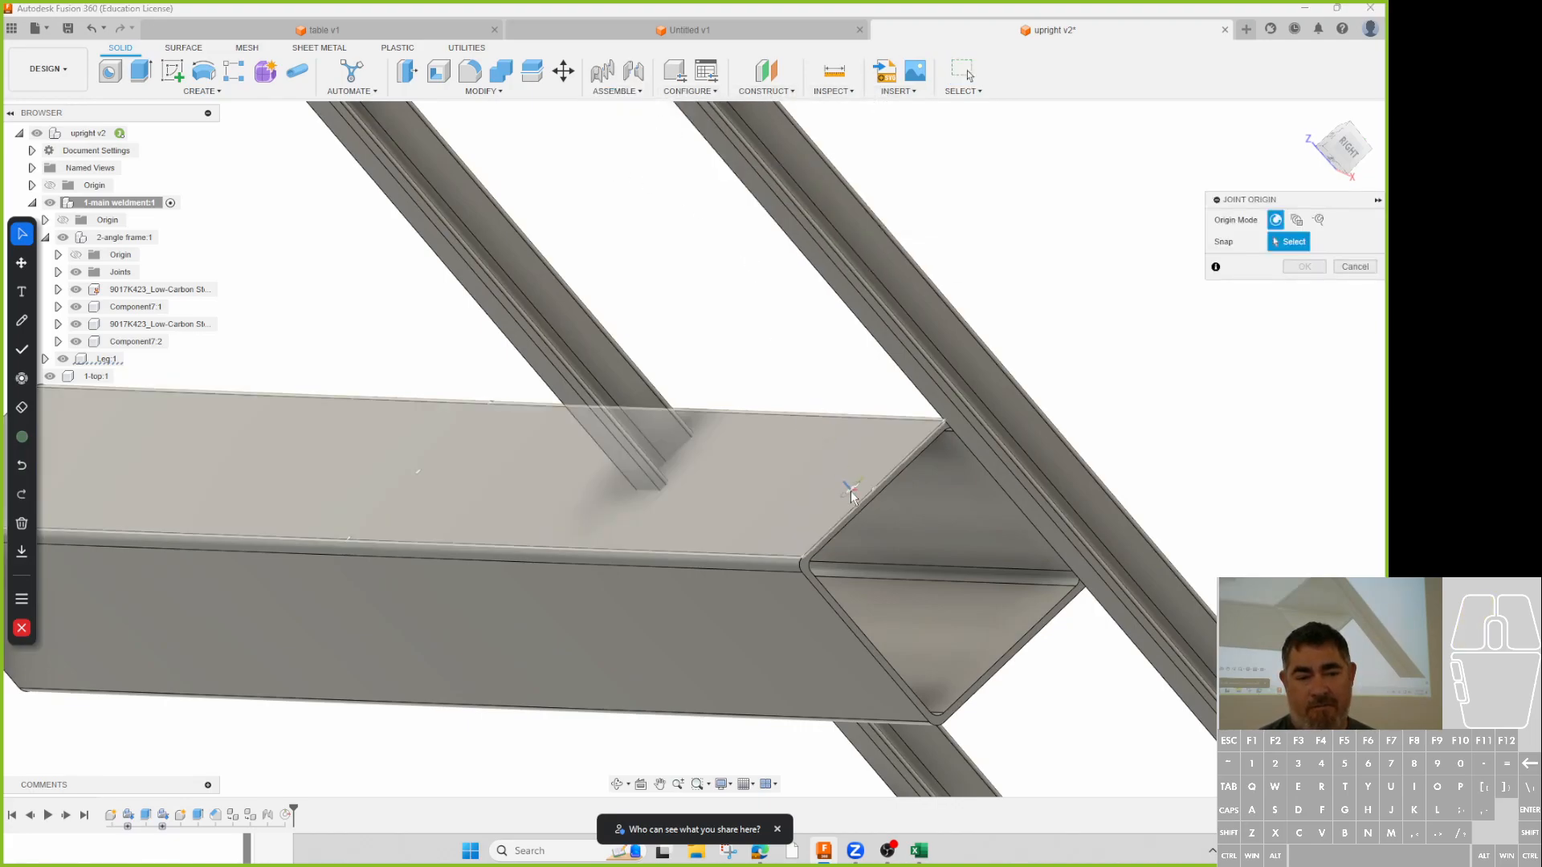
{"action": "scroll", "coordinate": [811, 558], "scroll_direction": "down", "scroll_amount": 5}
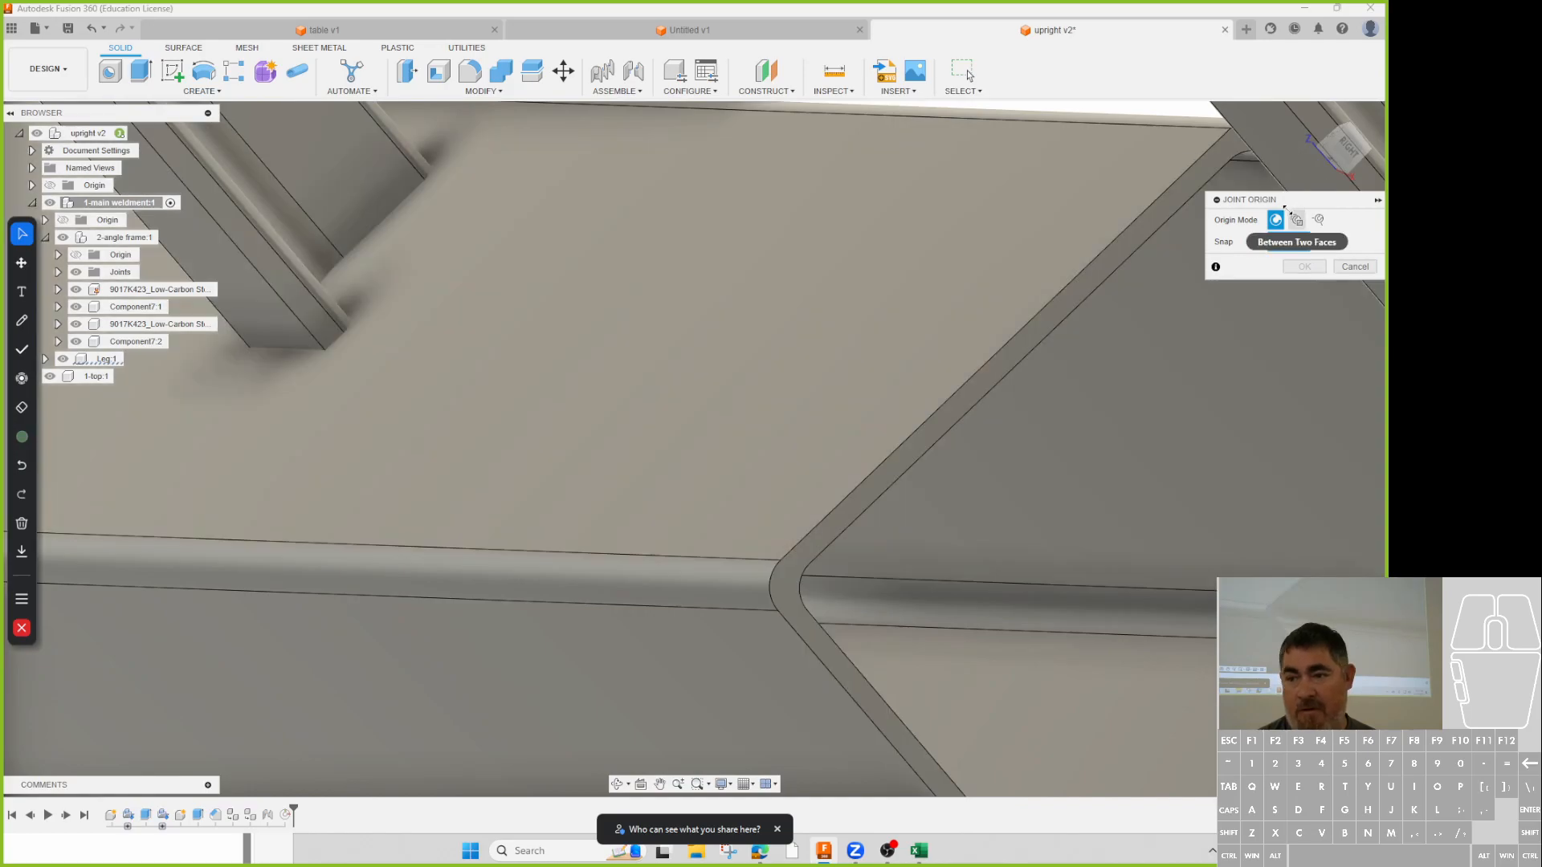
{"action": "left_click", "coordinate": [1319, 219]}
{"action": "left_click", "coordinate": [895, 450]}
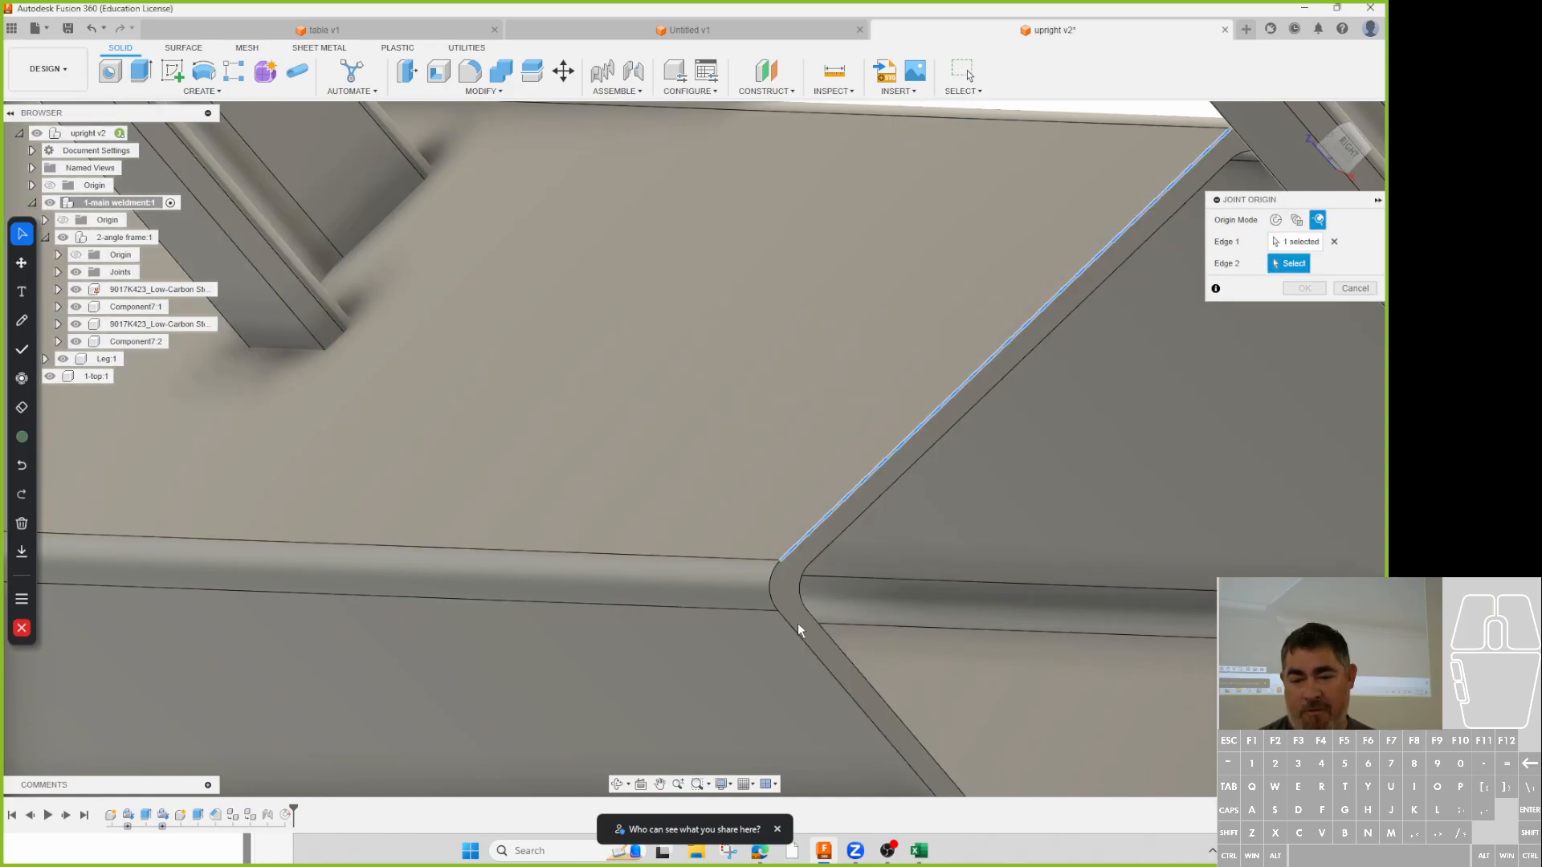
{"action": "left_click", "coordinate": [795, 641]}
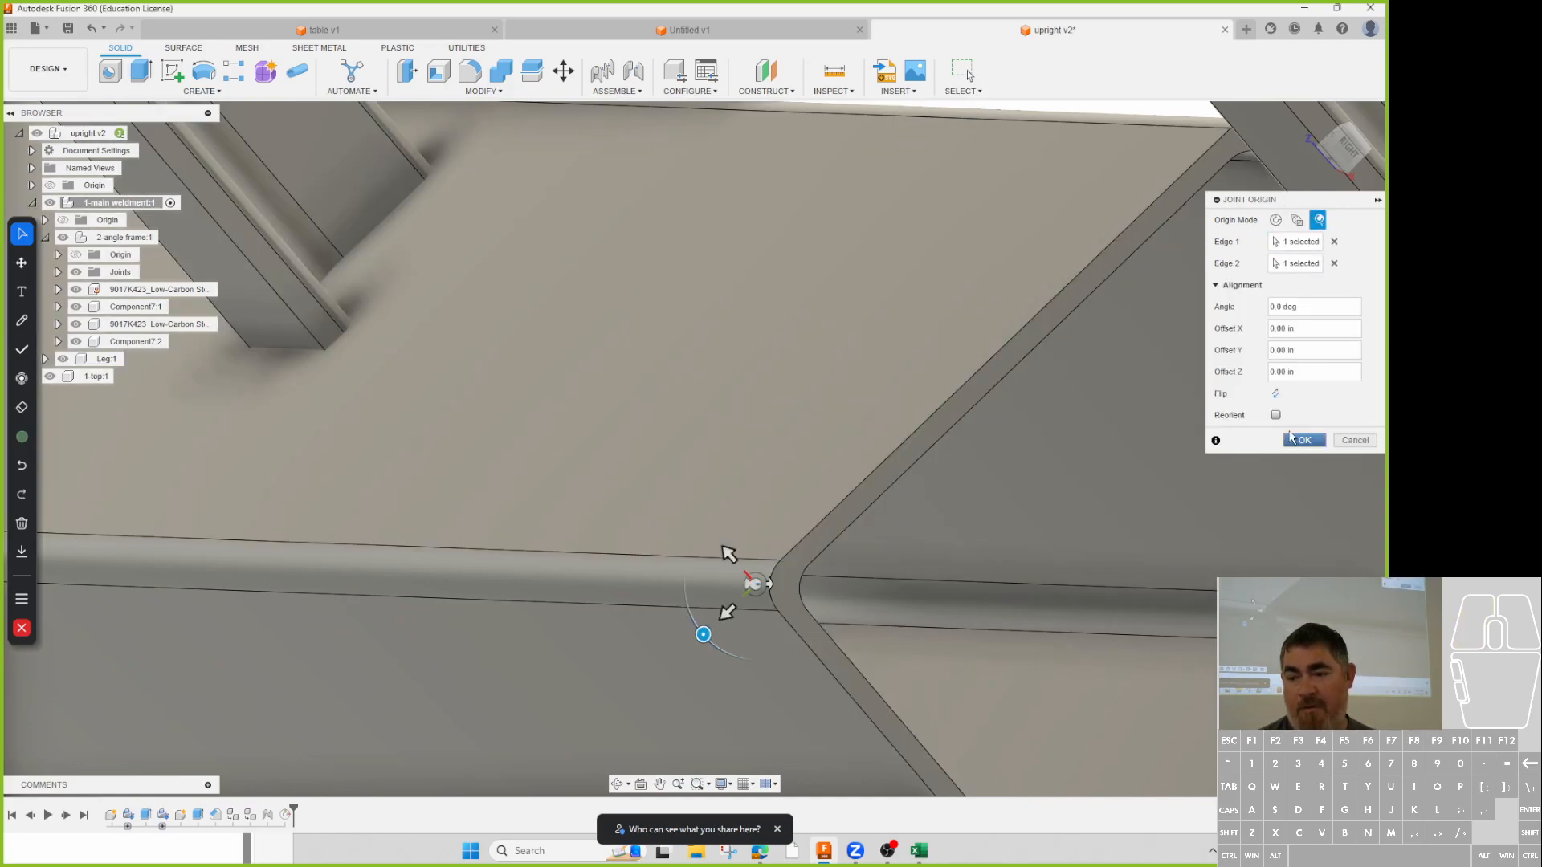
{"action": "middle_click_drag", "start_coordinate": [851, 622], "coordinate": [922, 559], "text": "shift"}
{"action": "scroll", "coordinate": [514, 537], "scroll_direction": "down", "scroll_amount": 5}
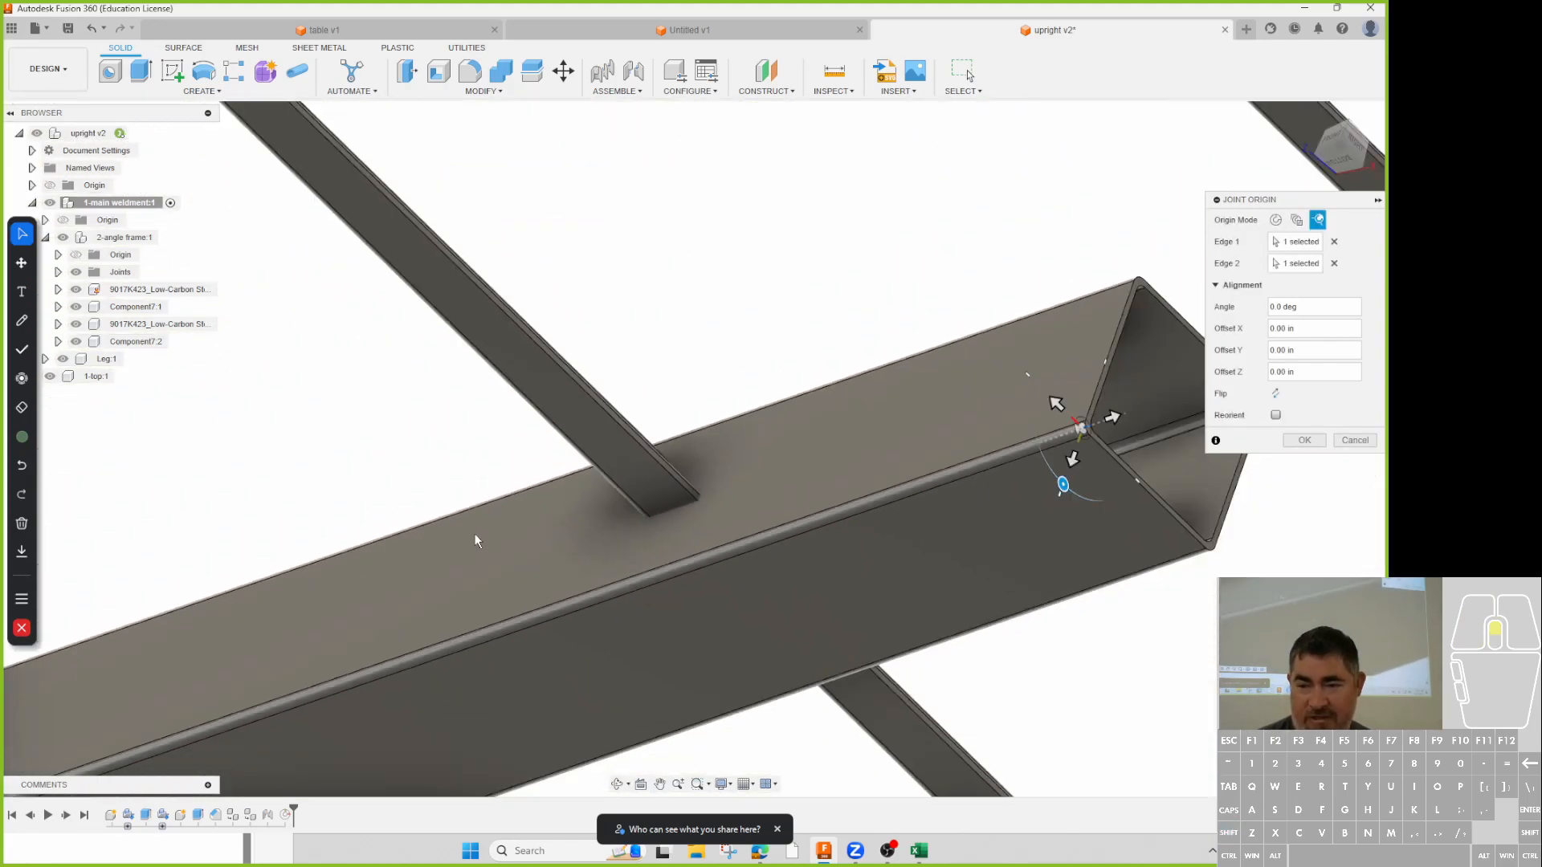
{"action": "left_click", "coordinate": [1304, 441]}
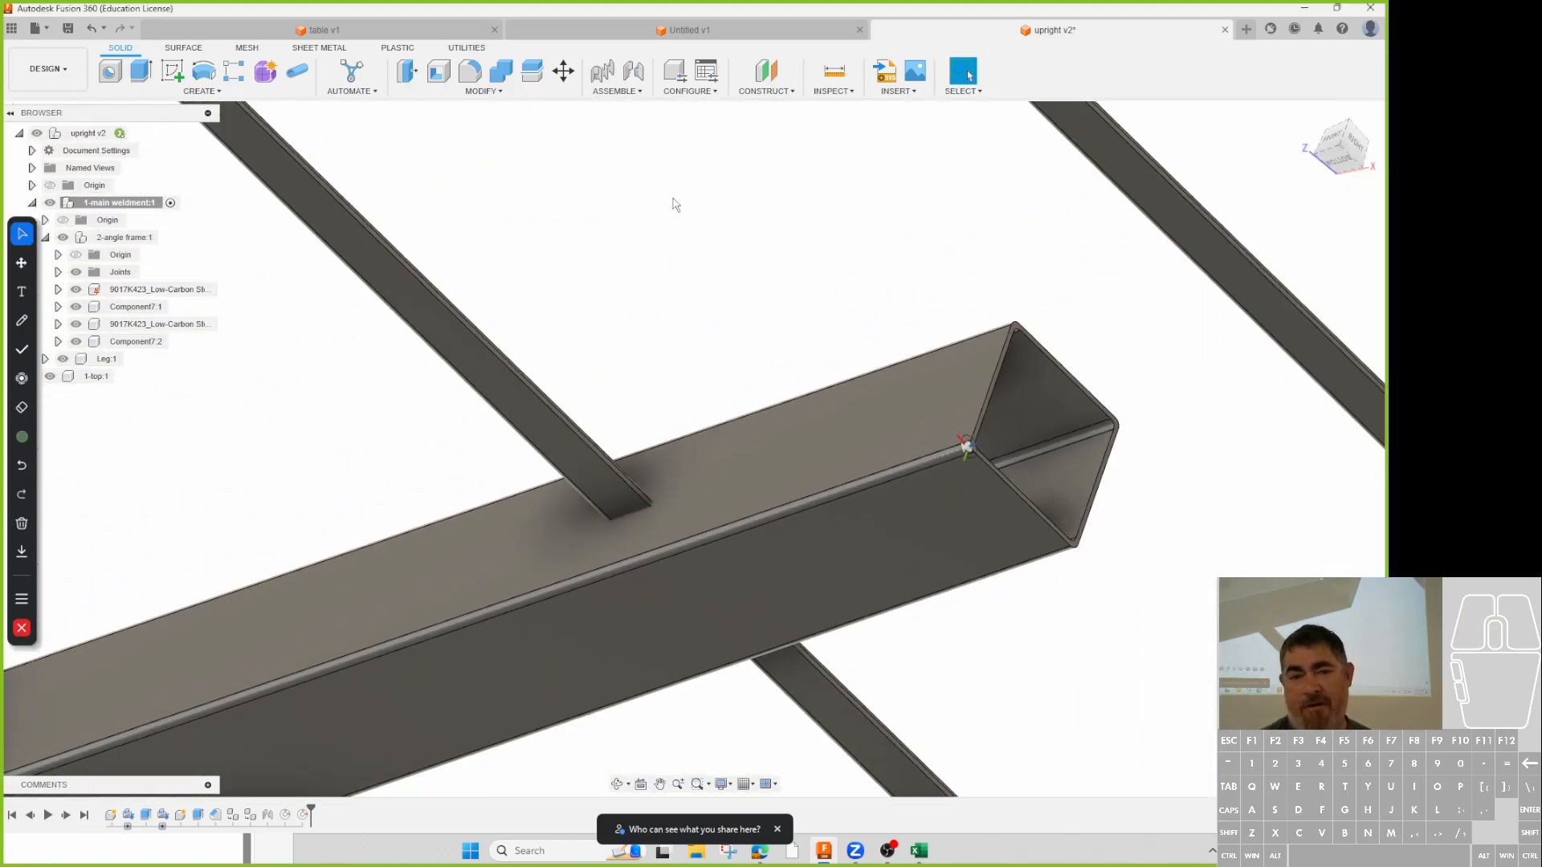
- Set up a joint between the square tube leg's joint origin and the angle frame's outer corner joint origin
{"action": "left_click", "coordinate": [633, 71]}
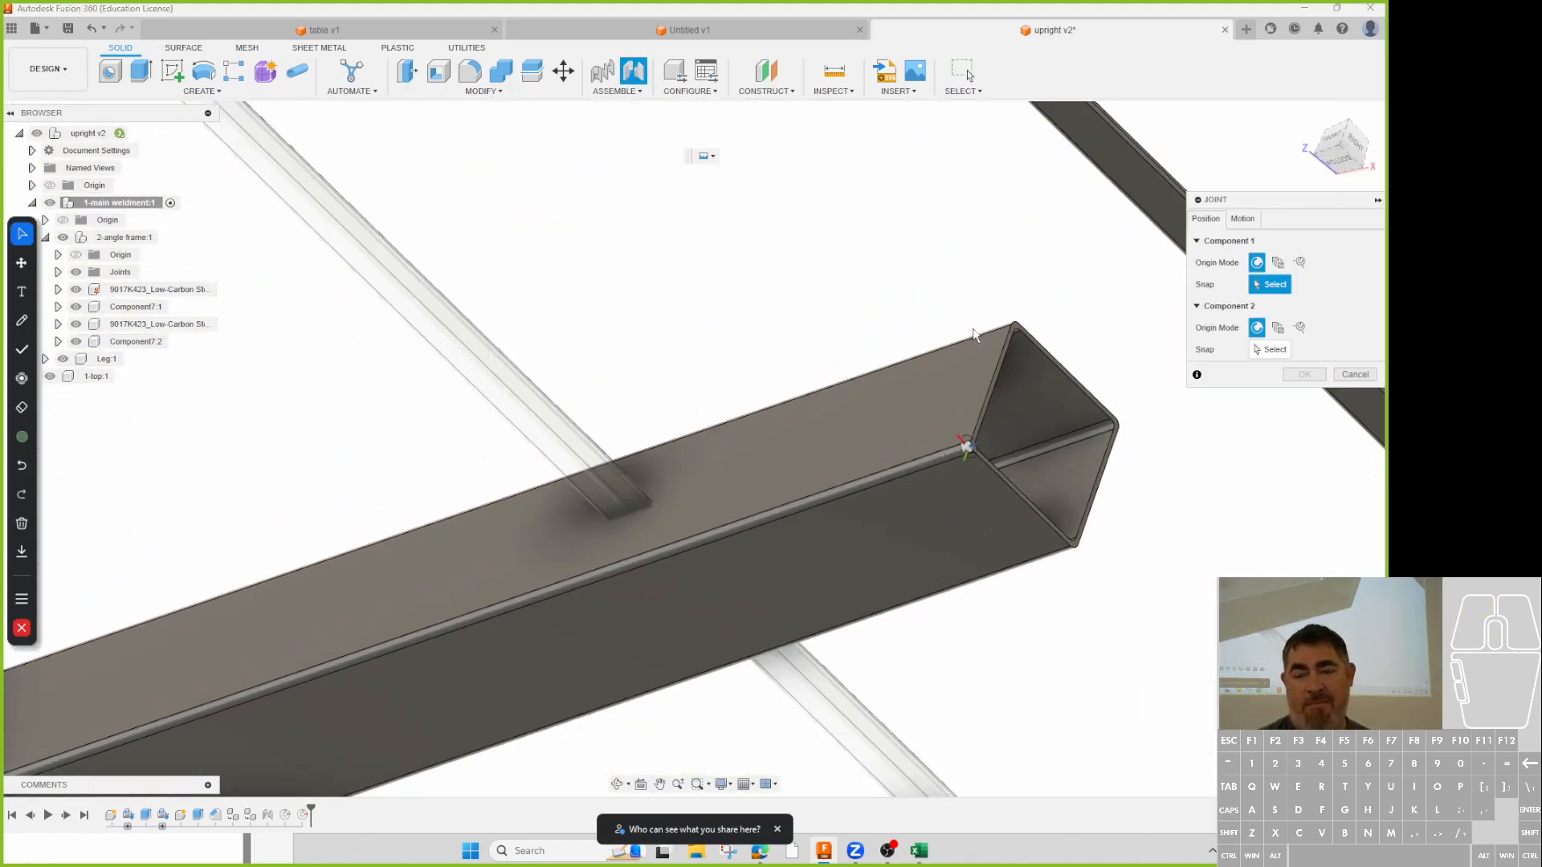
{"action": "left_click", "coordinate": [970, 454]}
{"action": "scroll", "coordinate": [964, 458], "scroll_direction": "down", "scroll_amount": 5}
{"action": "scroll", "coordinate": [884, 458], "scroll_direction": "up", "scroll_amount": 3}
{"action": "left_click", "coordinate": [844, 430]}
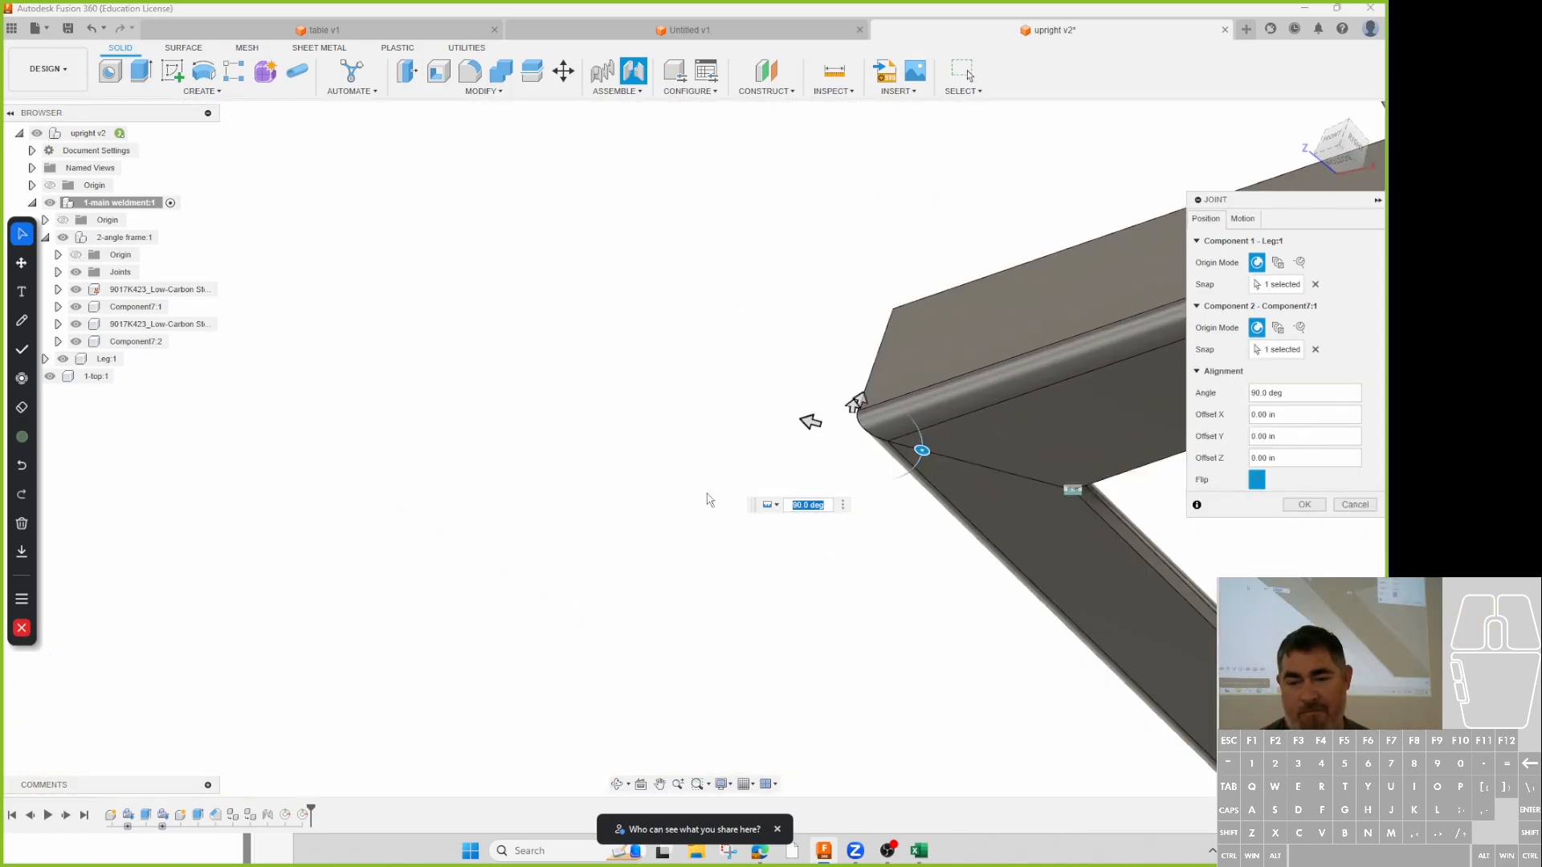
- Turn off the joint's flip, rotate the leg to -45 degrees under the frame corner, and complete the joint
{"action": "left_click", "coordinate": [1258, 480]}
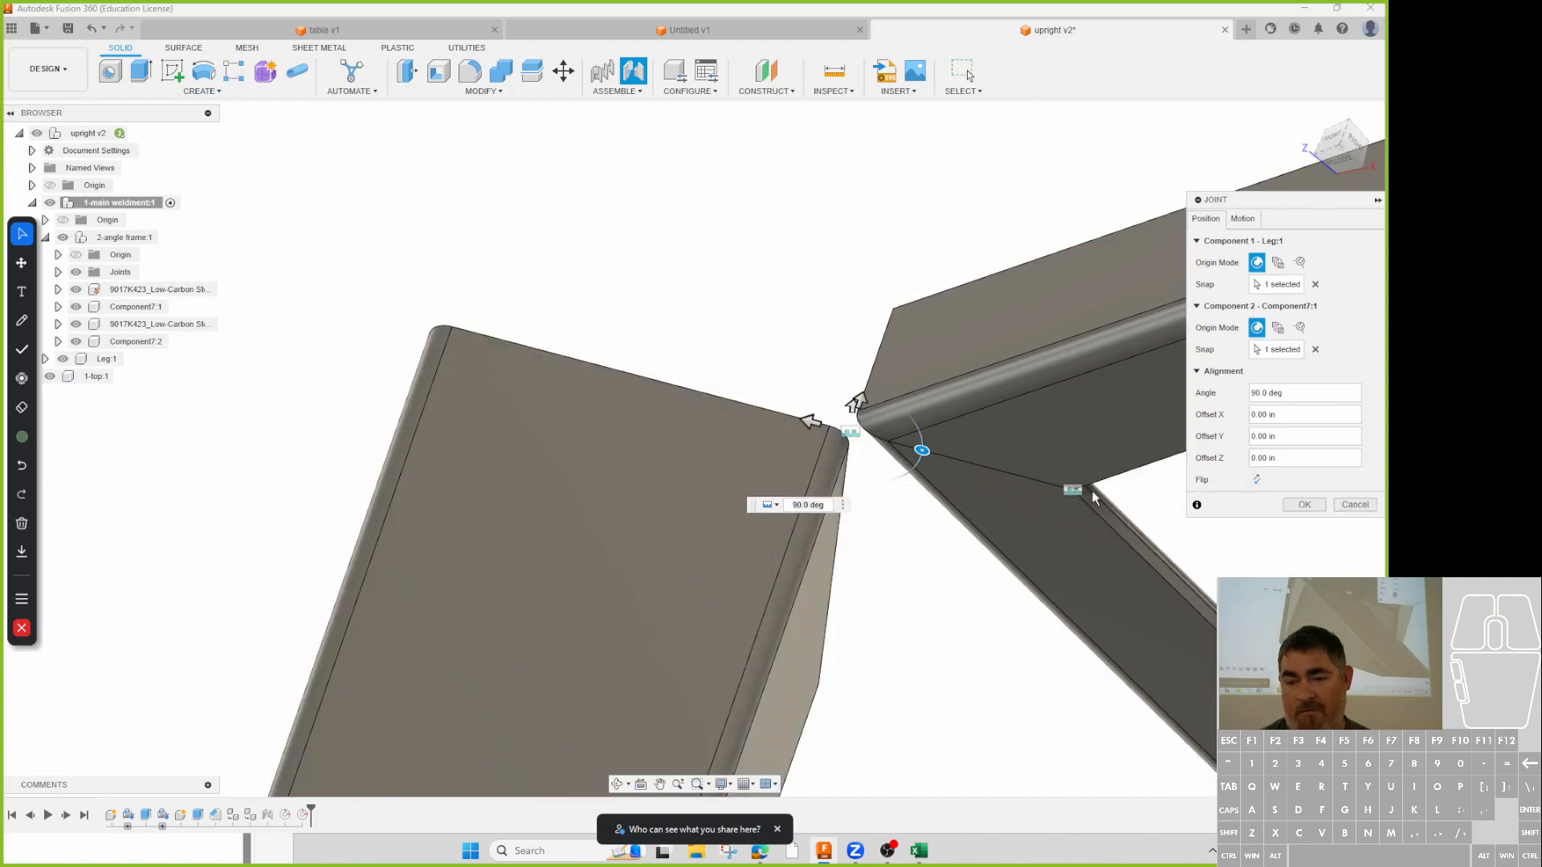
{"action": "scroll", "coordinate": [978, 490], "scroll_direction": "down", "scroll_amount": 1}
{"action": "left_click_drag", "start_coordinate": [927, 460], "coordinate": [760, 361]}
{"action": "middle_click_drag", "start_coordinate": [761, 361], "coordinate": [650, 530], "text": "shift"}
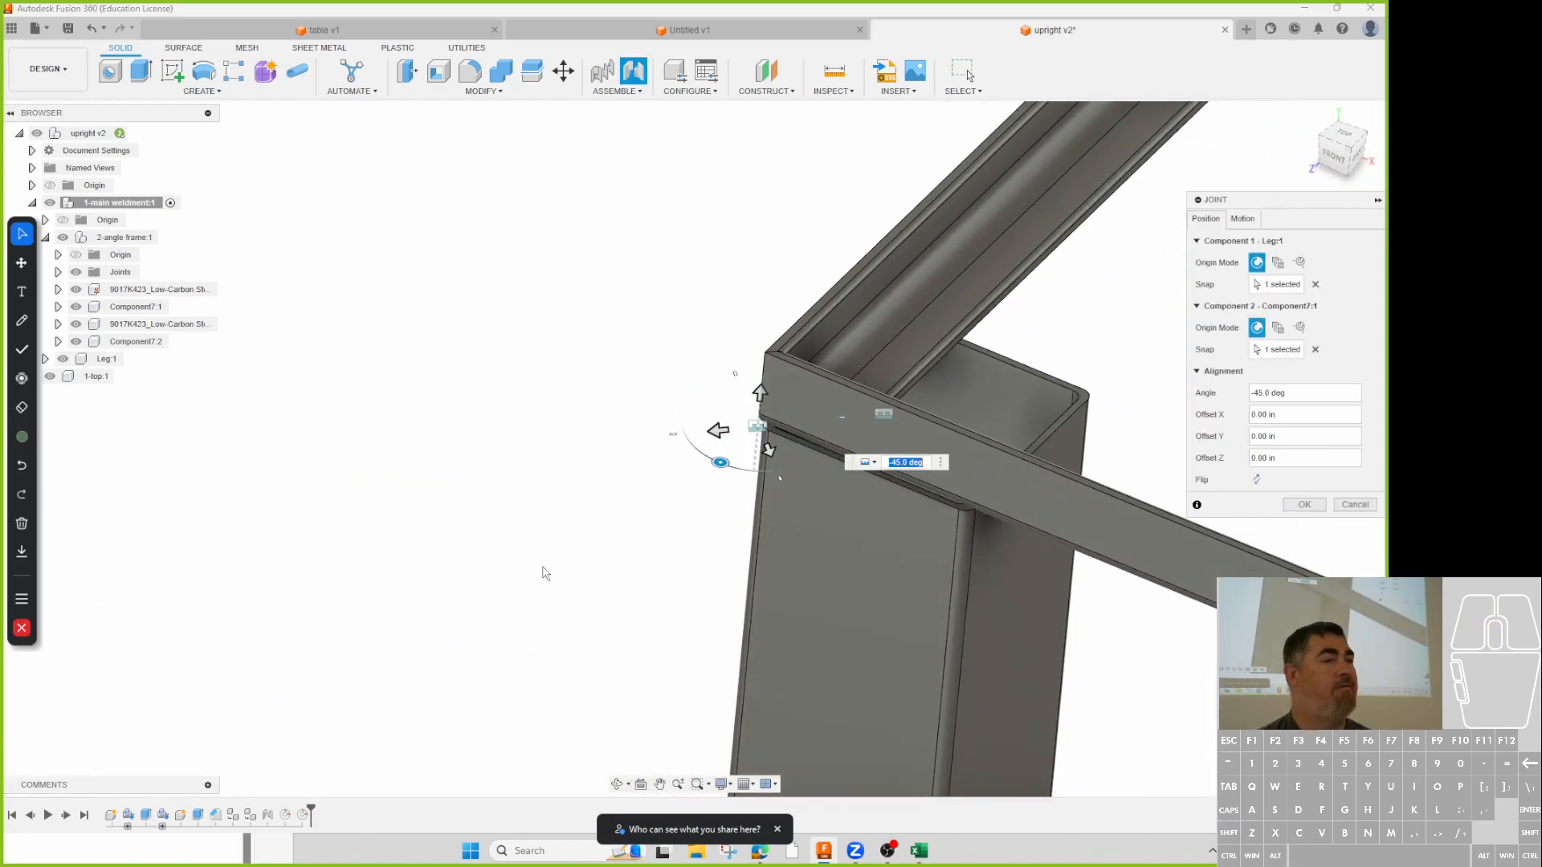
{"action": "left_click", "coordinate": [1304, 504]}
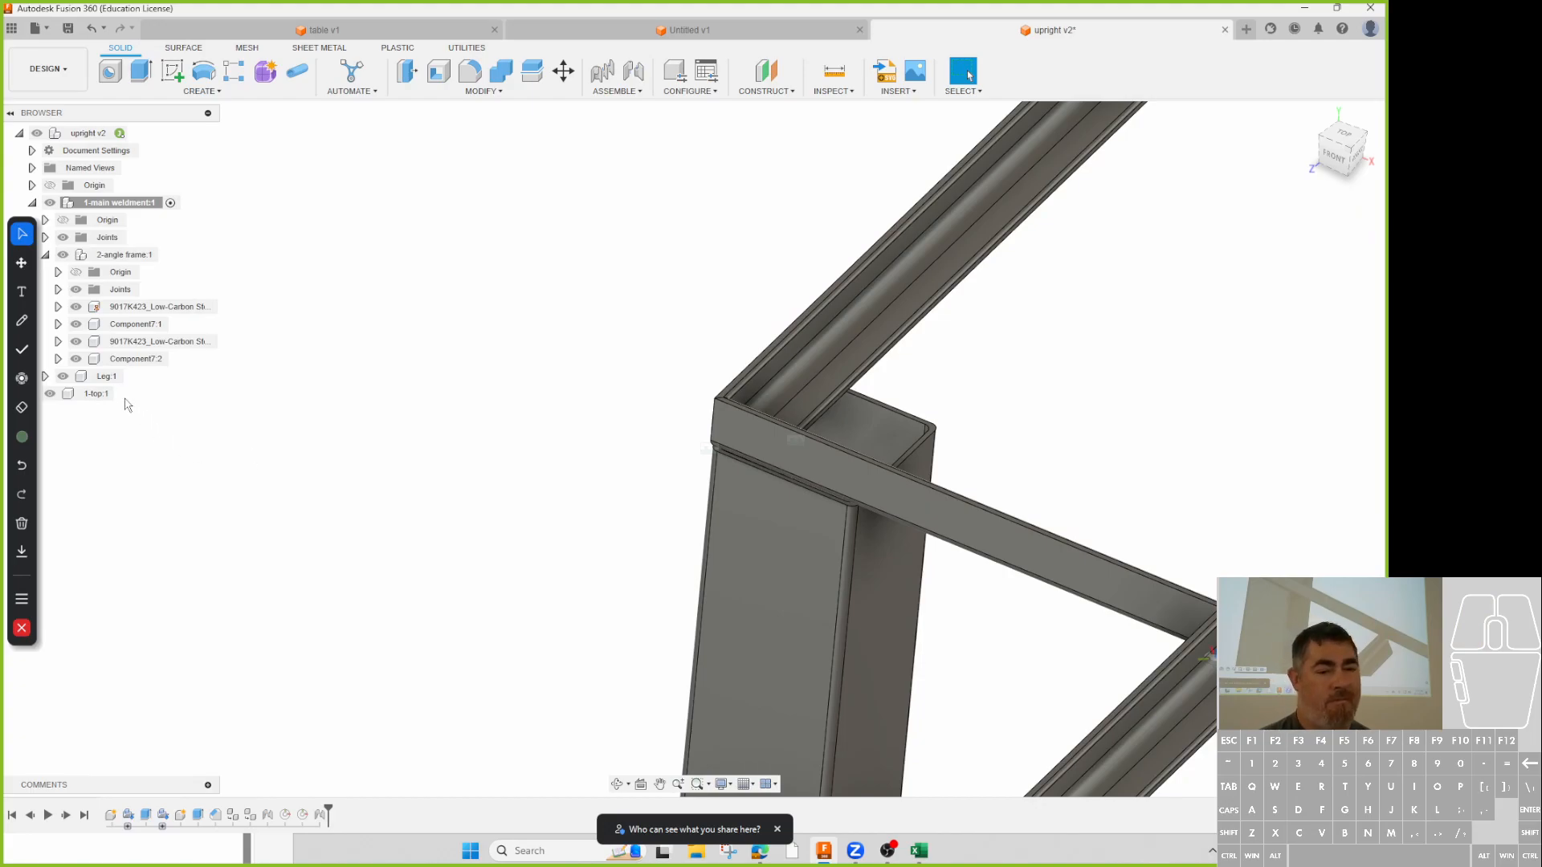
- Examine the Leg component's contents and the whole frame with its attached leg, and close the screen annotation toolbar
{"action": "left_click", "coordinate": [45, 376]}
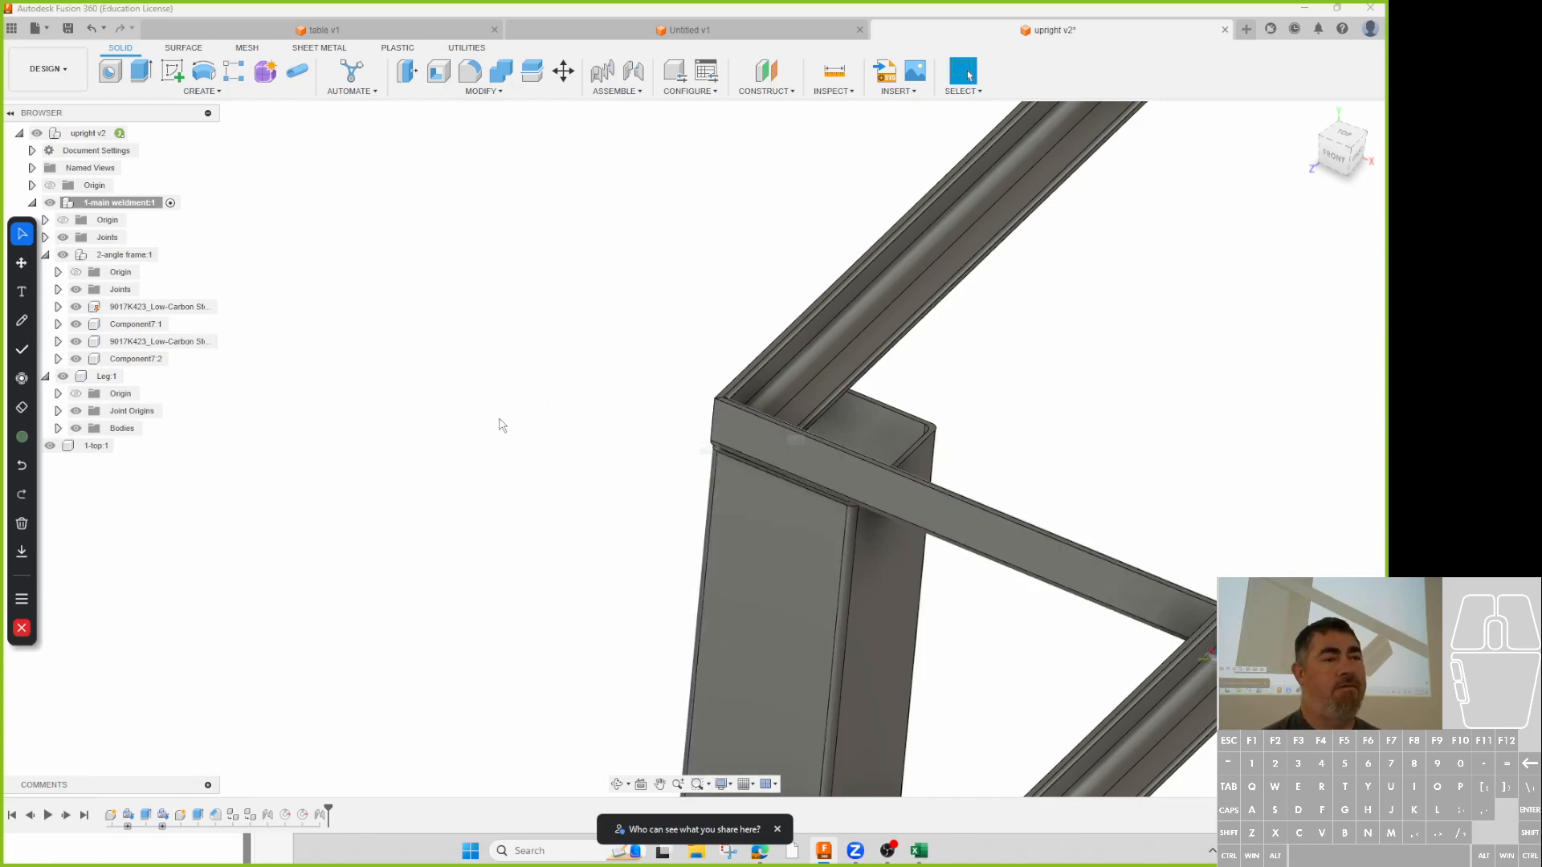
{"action": "scroll", "coordinate": [502, 426], "scroll_direction": "down", "scroll_amount": 2}
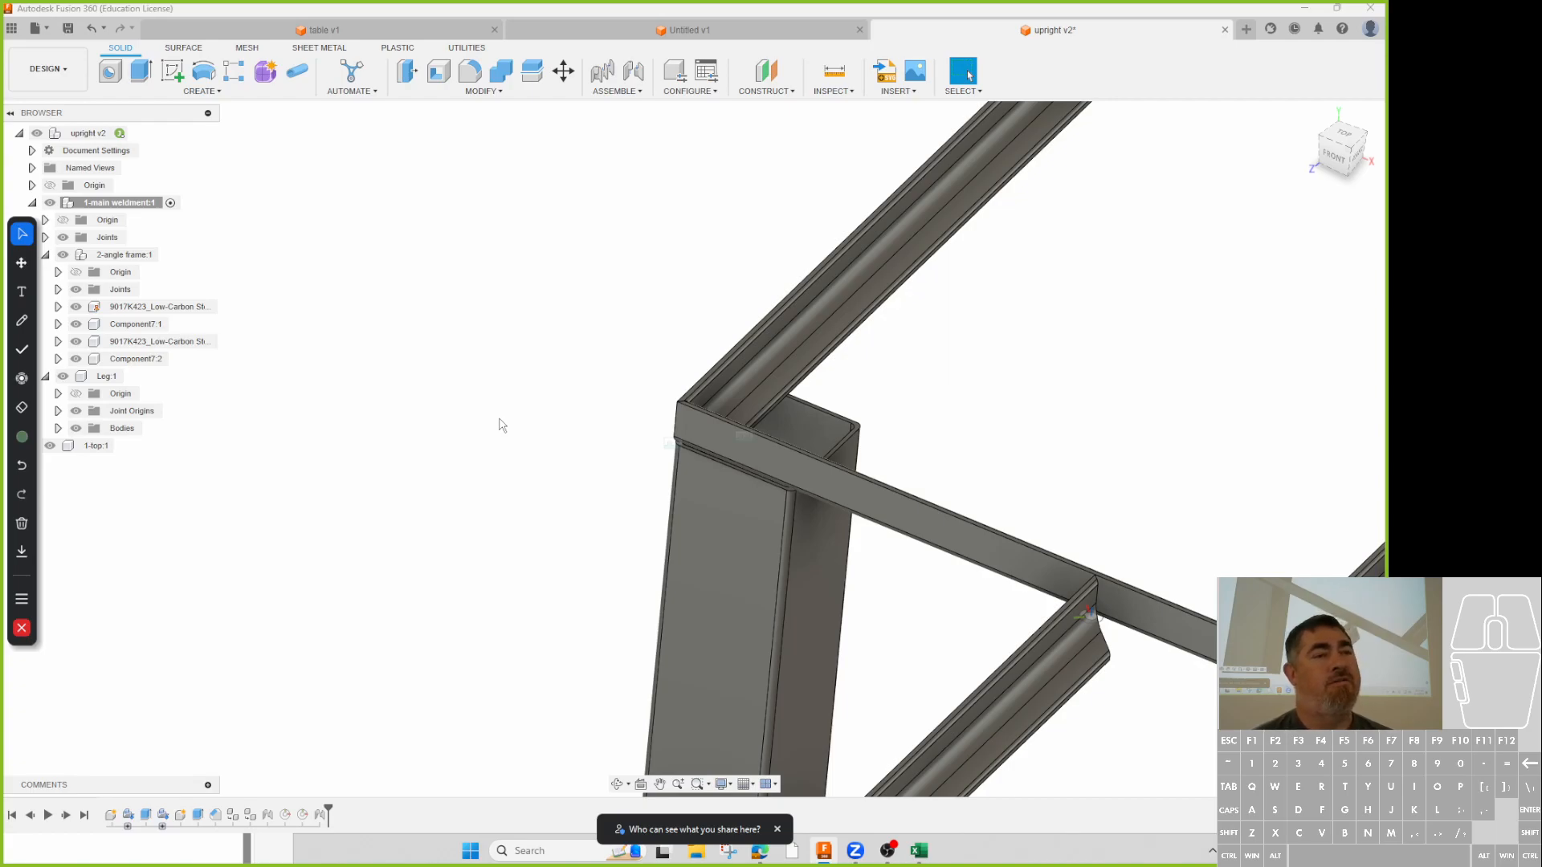
{"action": "scroll", "coordinate": [434, 448], "scroll_direction": "down", "scroll_amount": 6}
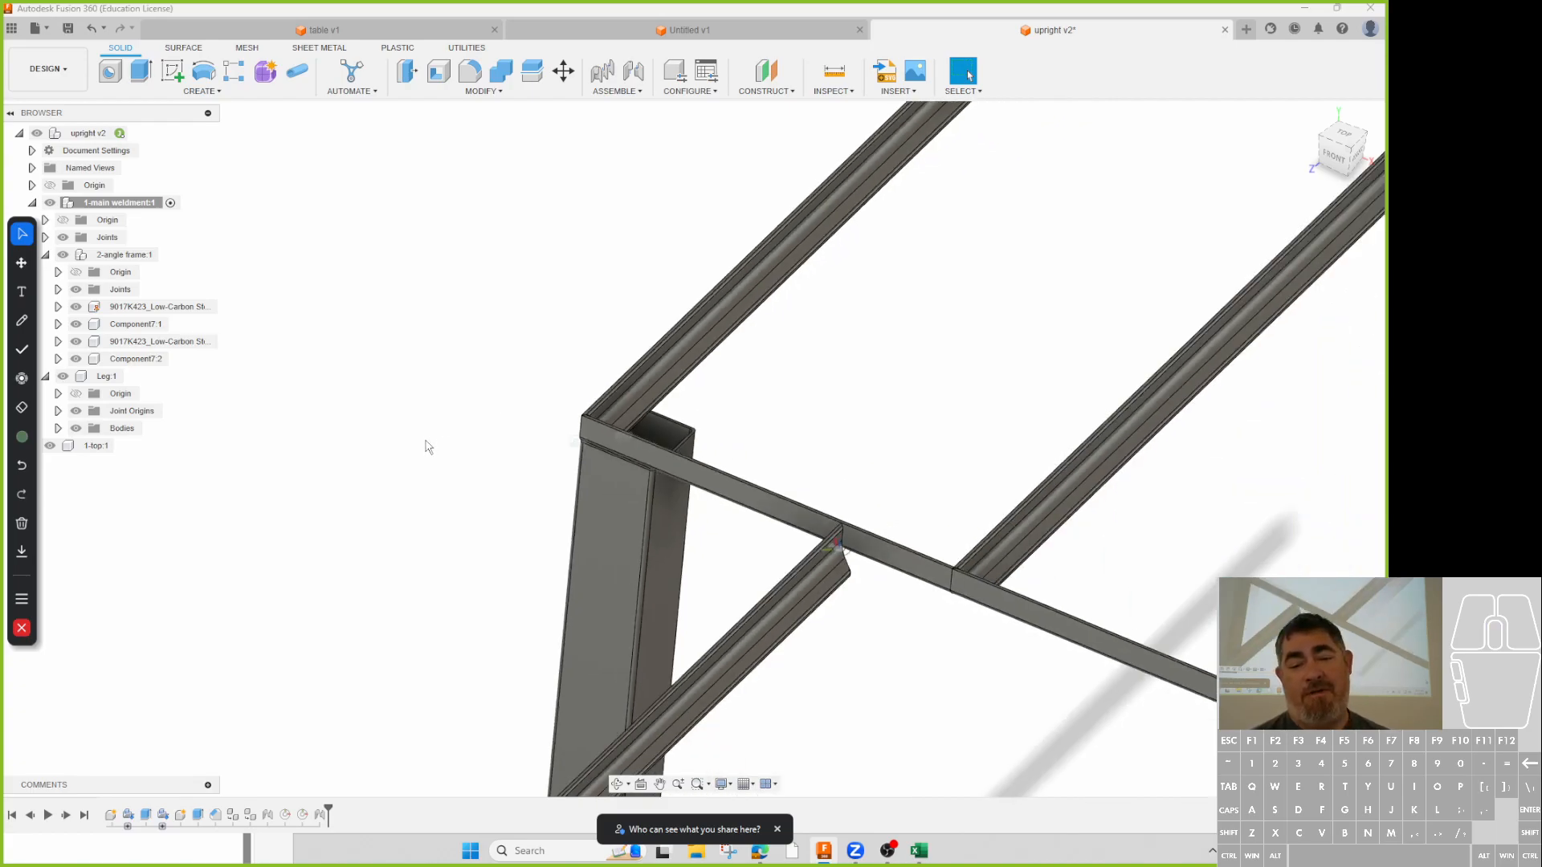
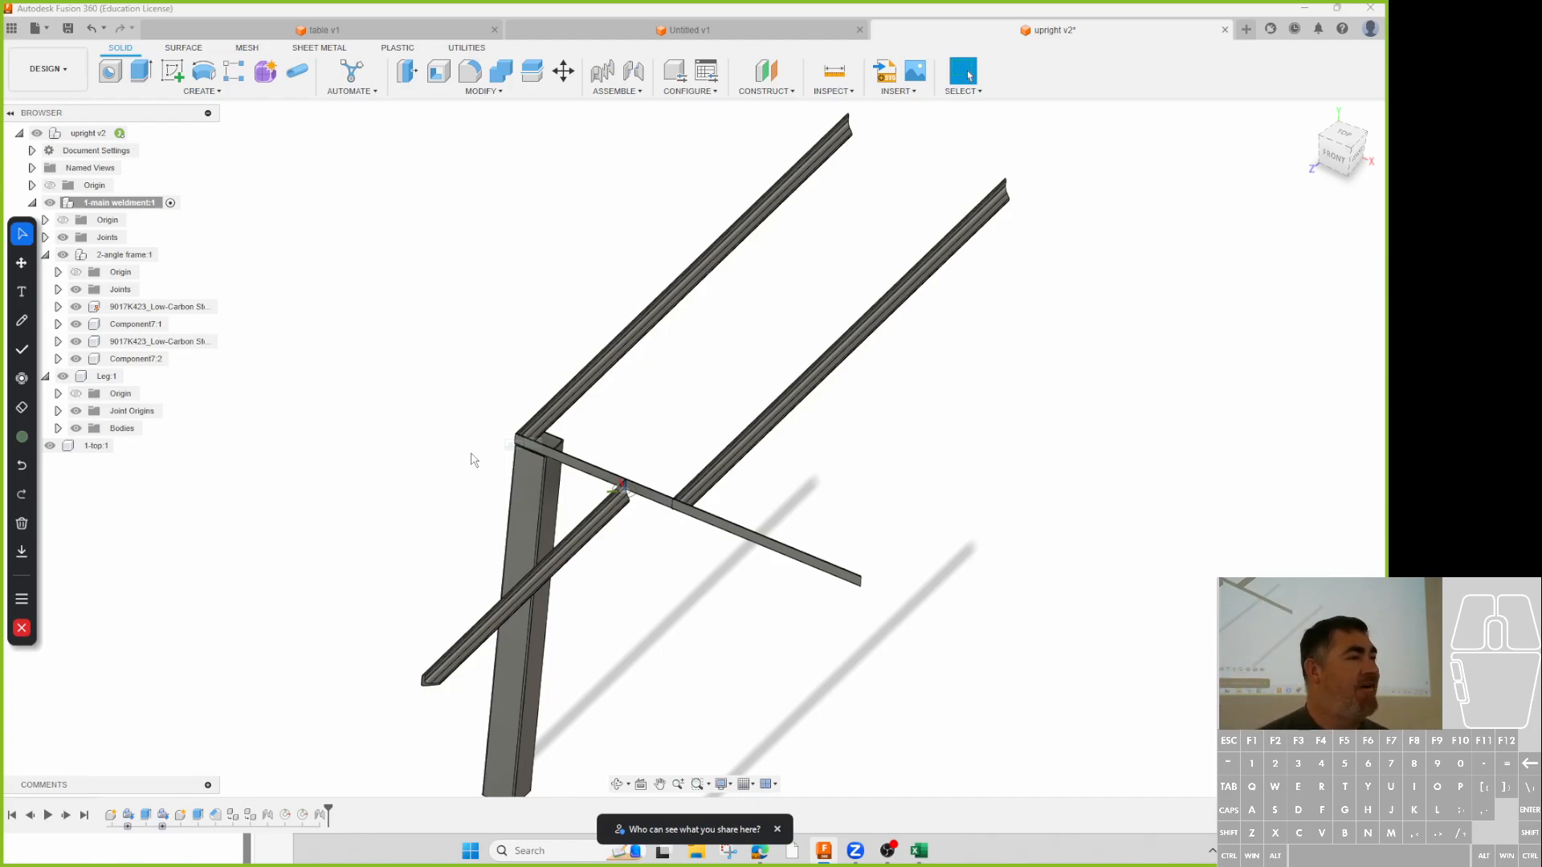
{"action": "scroll", "coordinate": [488, 448], "scroll_direction": "down", "scroll_amount": 2}
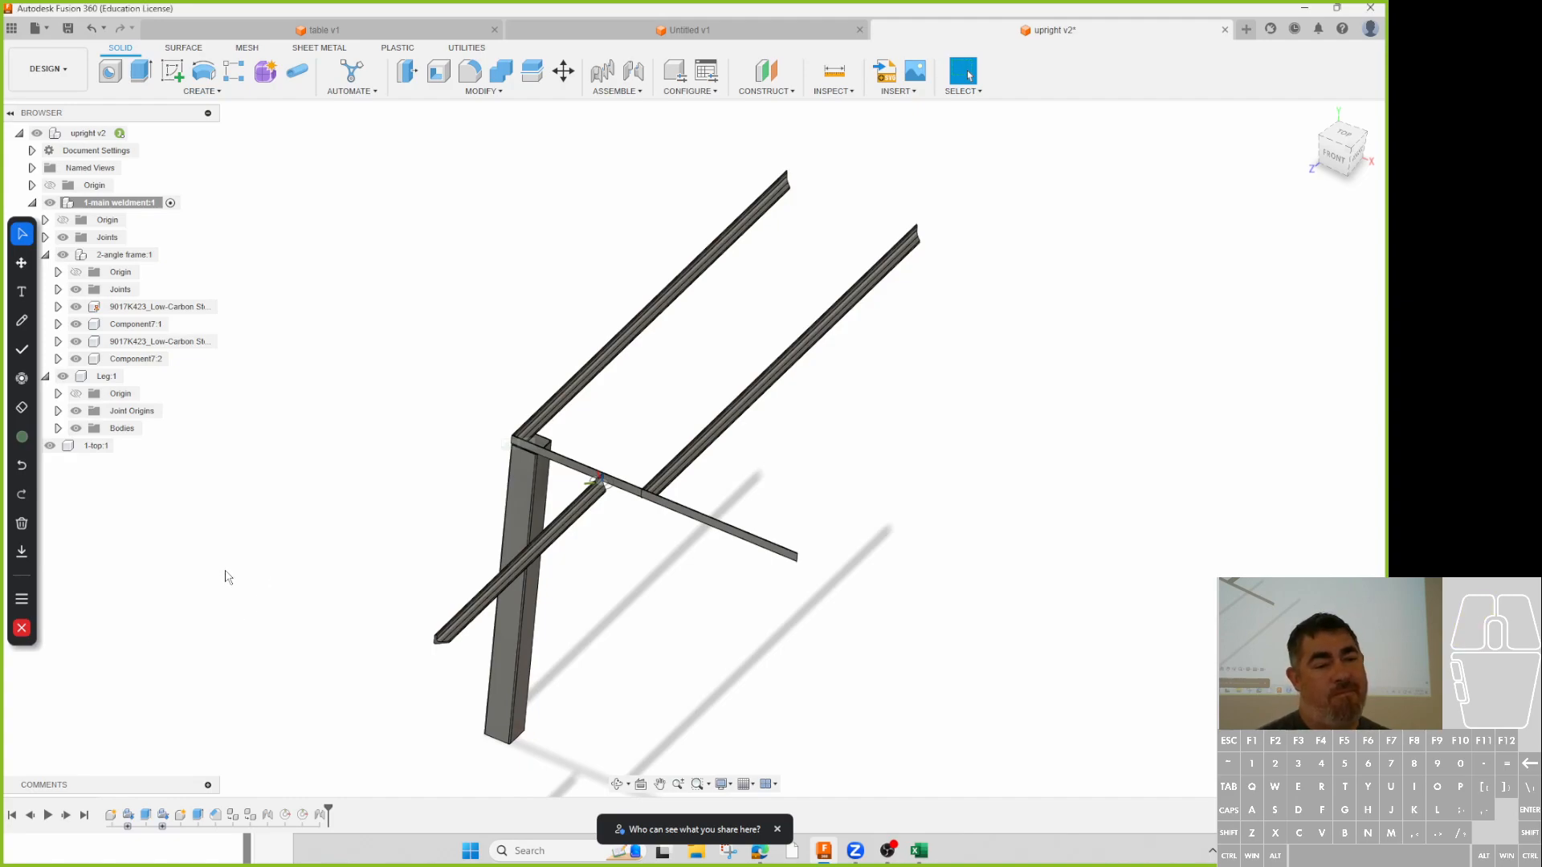
{"action": "left_click", "coordinate": [22, 628]}
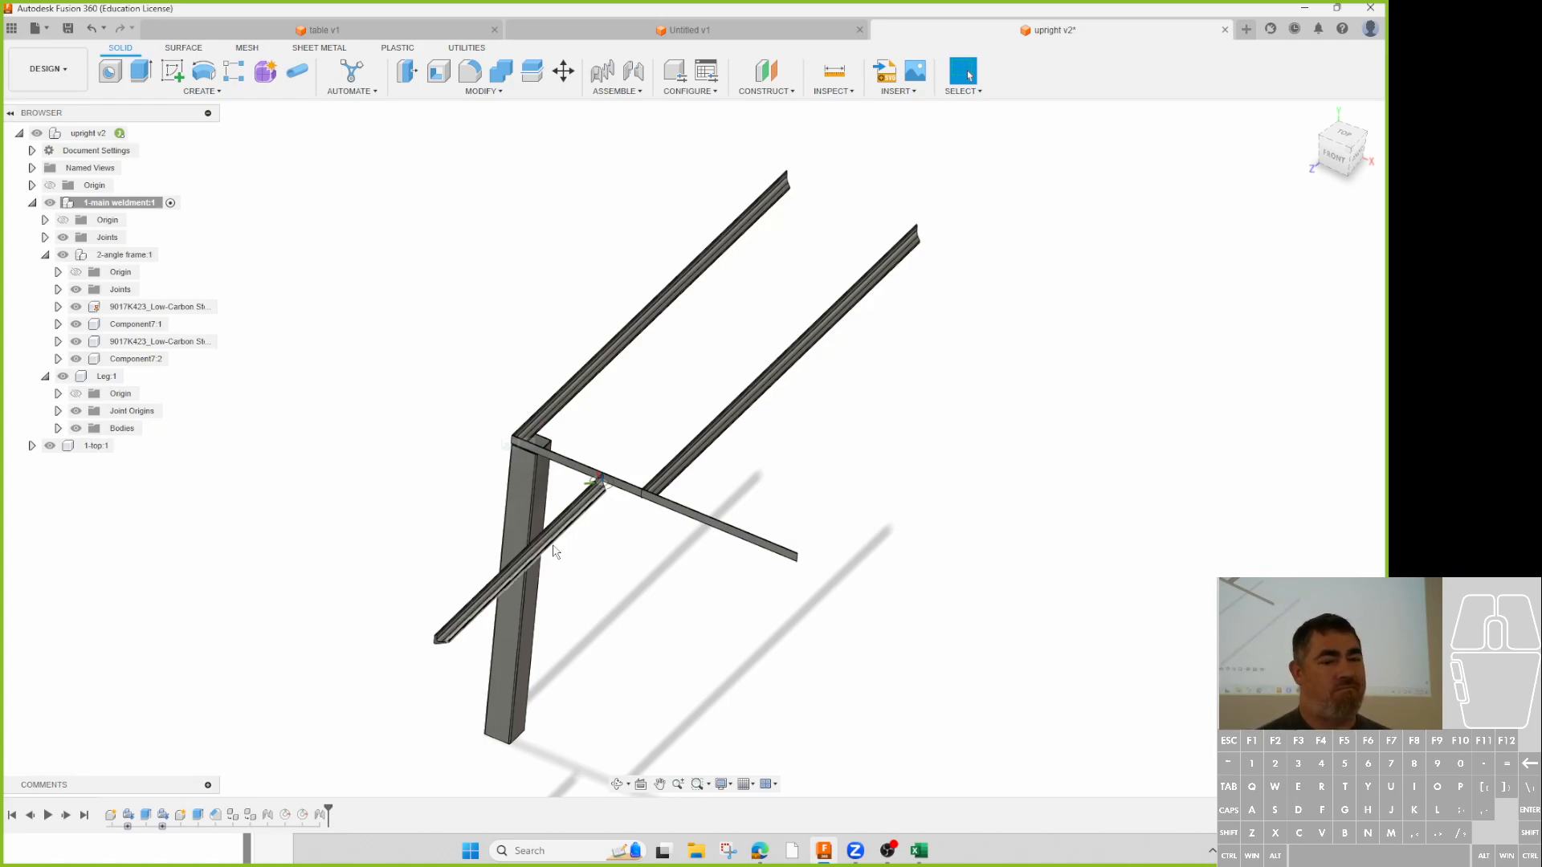
- Sketch a freehand two-point rectangle on the horizontal plane beside the frame and finish the sketch
{"action": "left_click", "coordinate": [172, 71]}
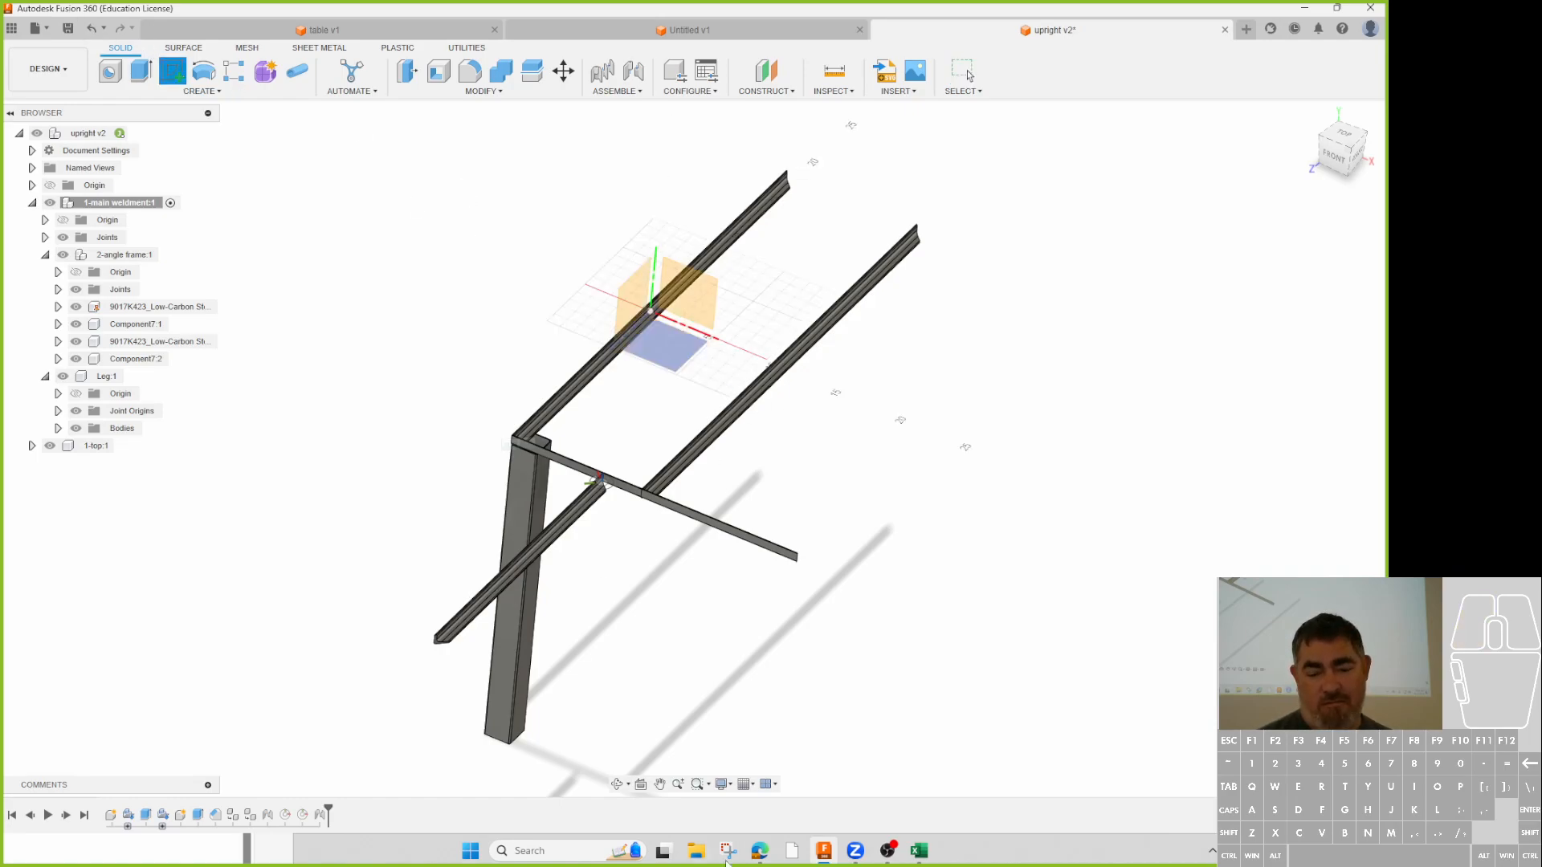
{"action": "left_click", "coordinate": [681, 363]}
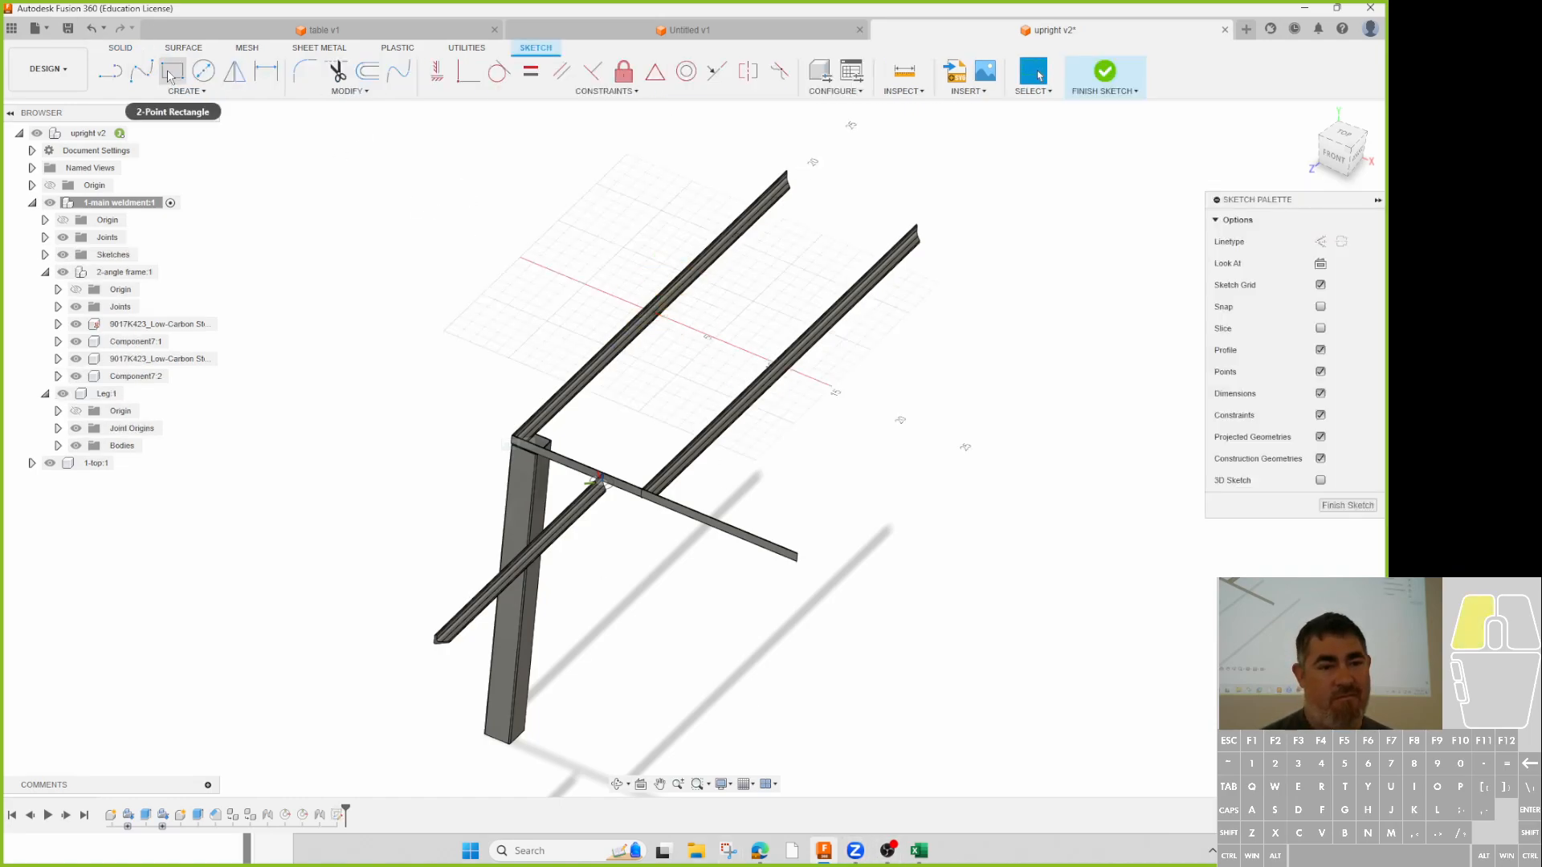
{"action": "left_click", "coordinate": [171, 77]}
{"action": "left_click", "coordinate": [969, 416]}
{"action": "left_click", "coordinate": [1090, 714]}
{"action": "left_click", "coordinate": [1343, 555]}
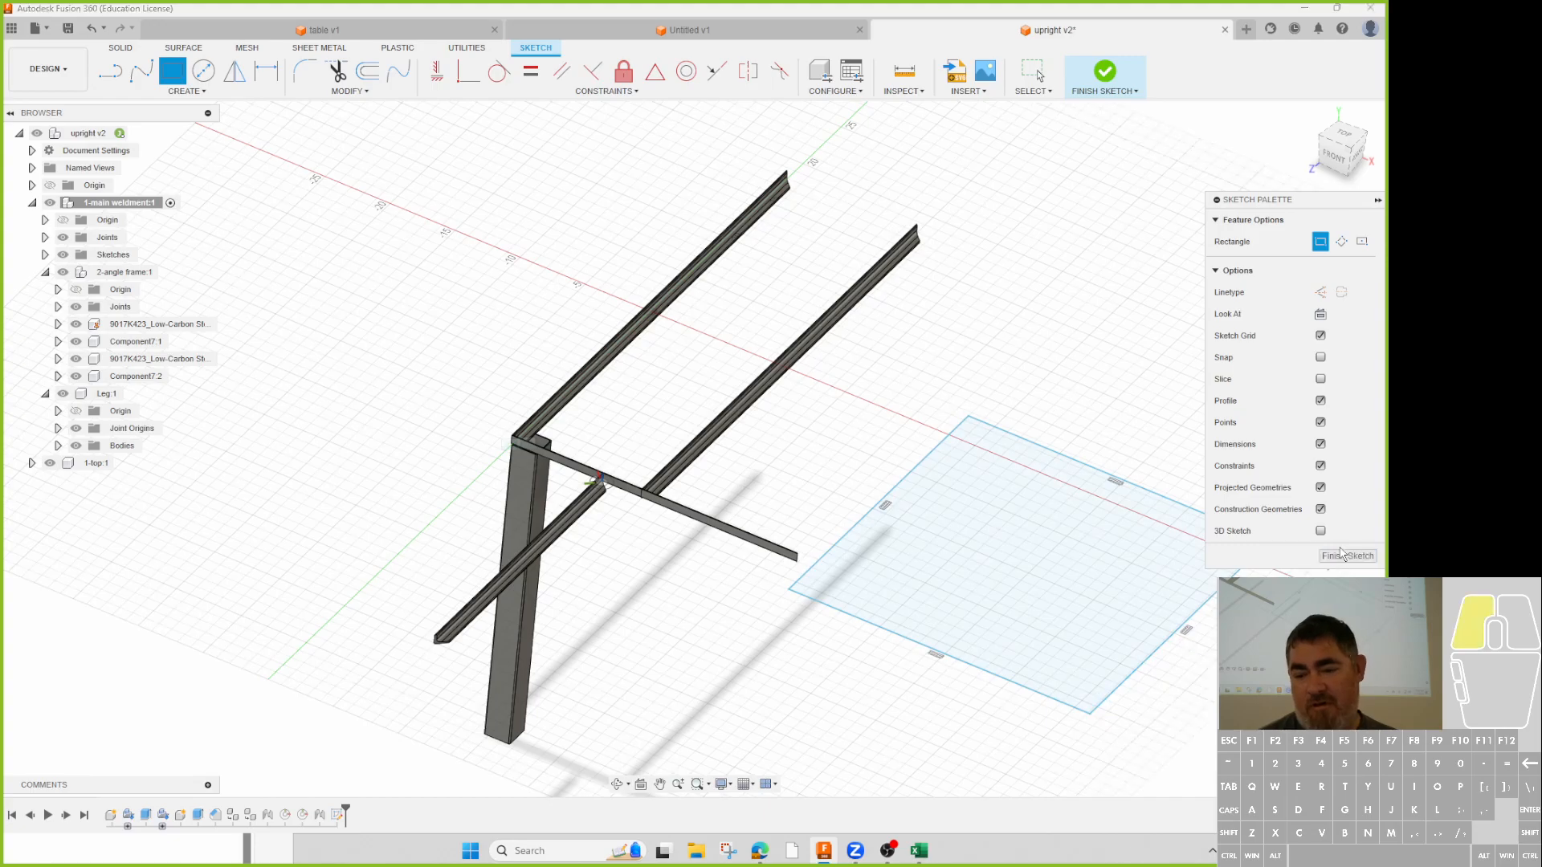
- Switch to the Edge browser and review the 3.2.3 Practice: Desk assignment page in a maximized window
{"action": "left_click", "coordinate": [760, 851]}
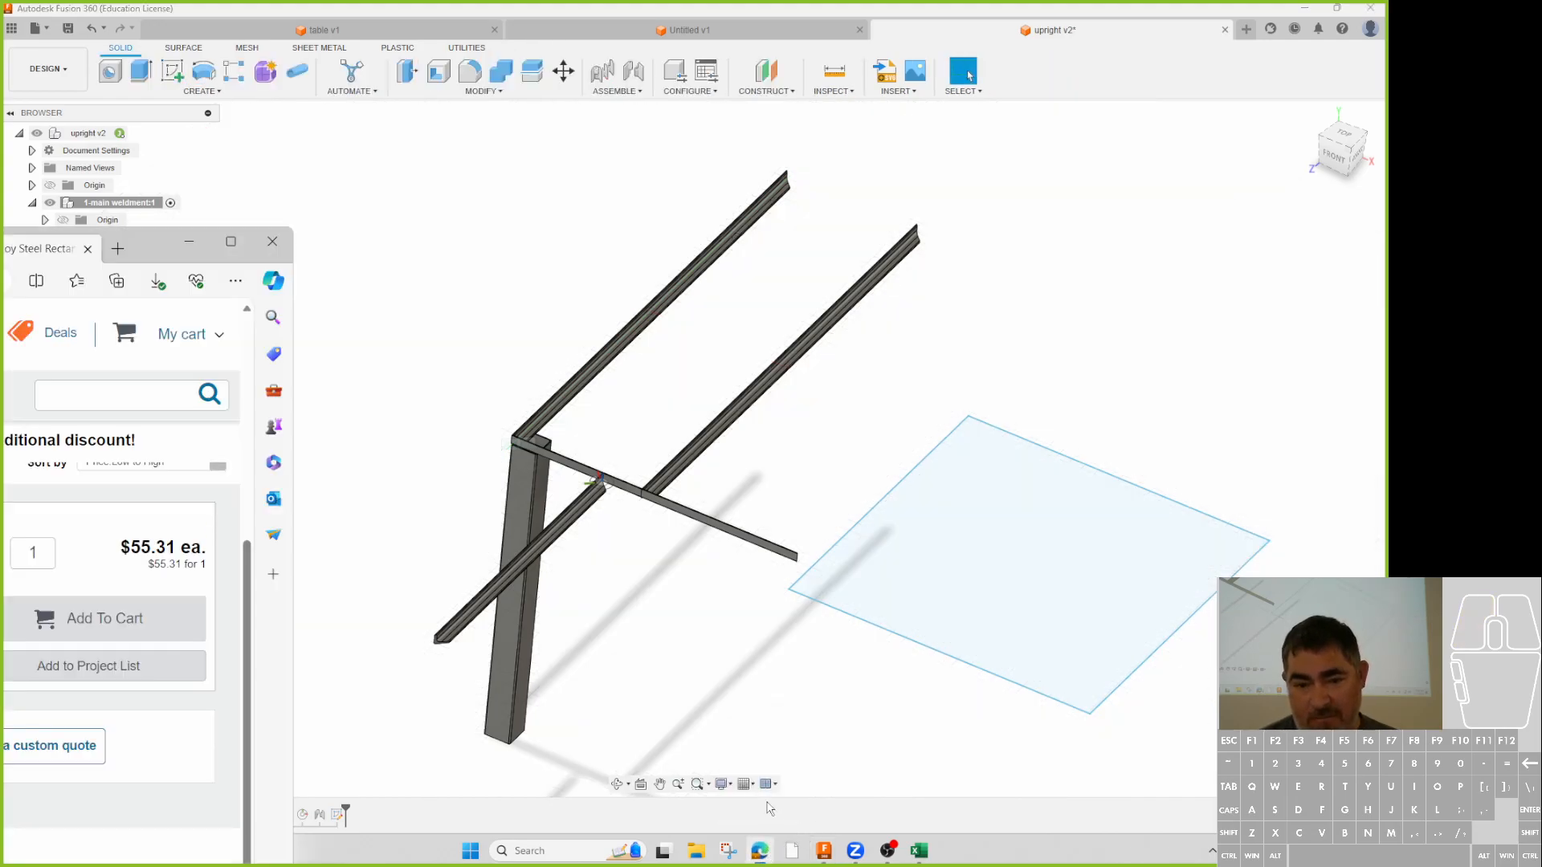
{"action": "left_click_drag", "start_coordinate": [138, 249], "coordinate": [930, 41]}
{"action": "left_click", "coordinate": [554, 39]}
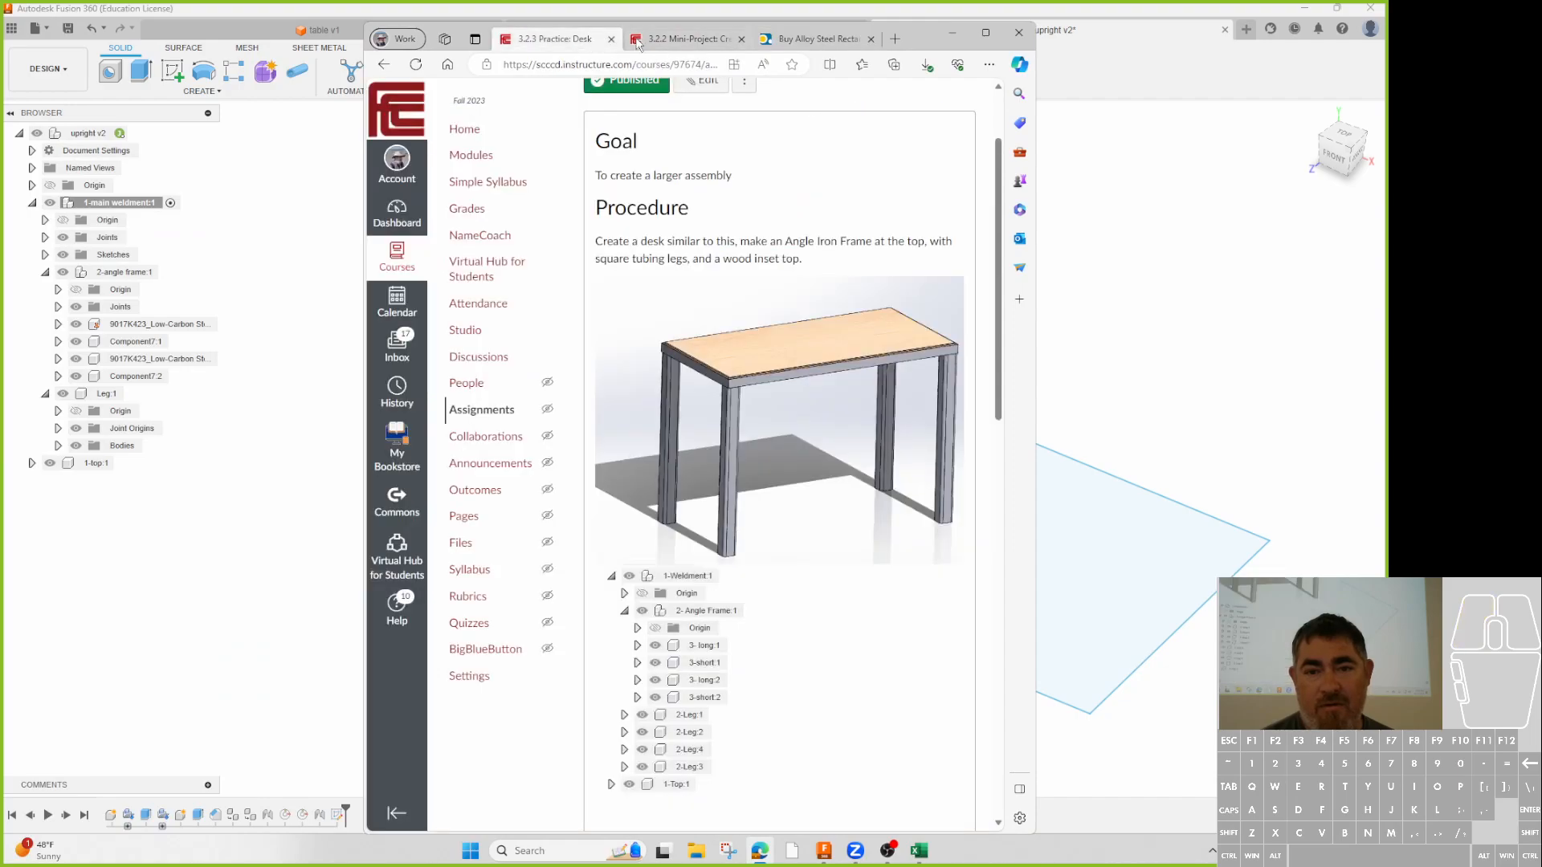
{"action": "left_click", "coordinate": [986, 38]}
{"action": "scroll", "coordinate": [558, 431], "scroll_direction": "up", "scroll_amount": 2}
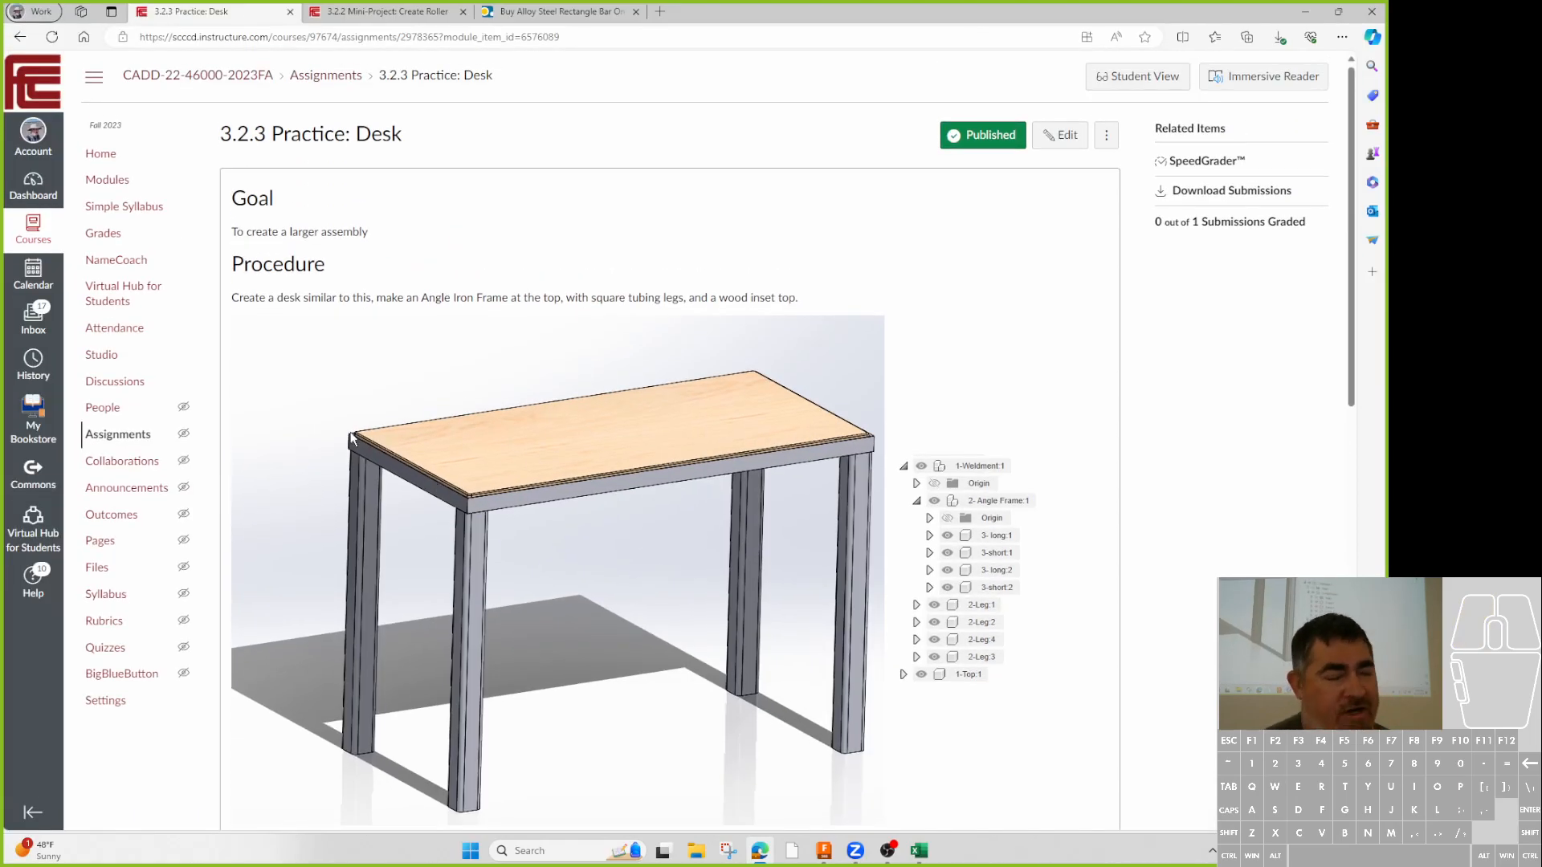